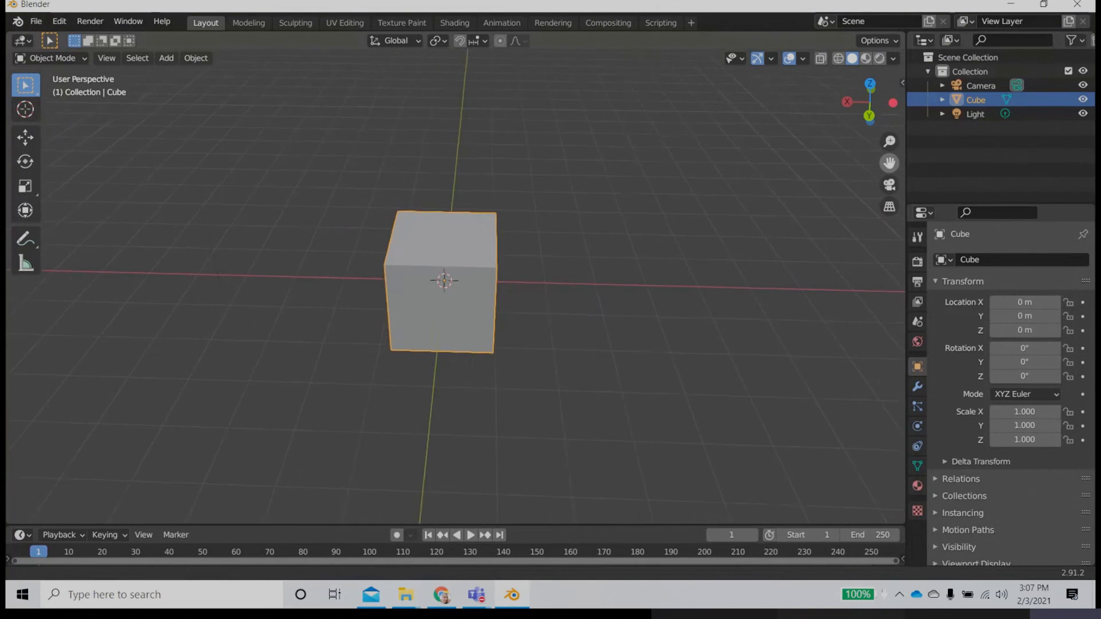
Step: Toggle the camera view on and off, and compare orthographic with perspective projection in the viewport
{"action": "left_click_drag", "start_coordinate": [887, 140], "coordinate": [887, 189]}
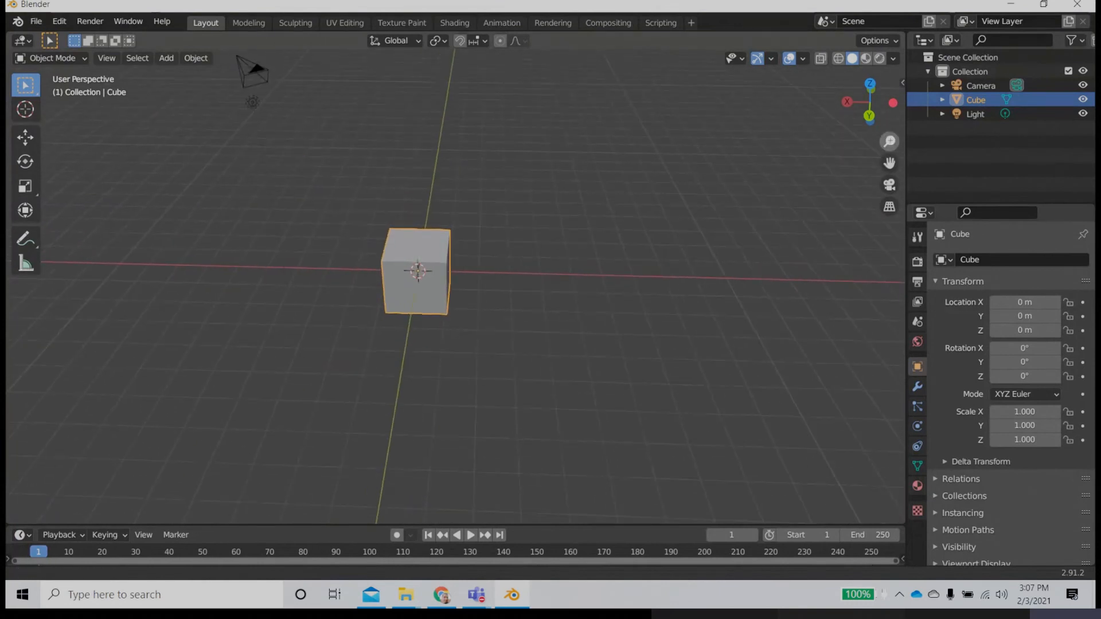
{"action": "left_click", "coordinate": [889, 185]}
{"action": "left_click", "coordinate": [889, 184]}
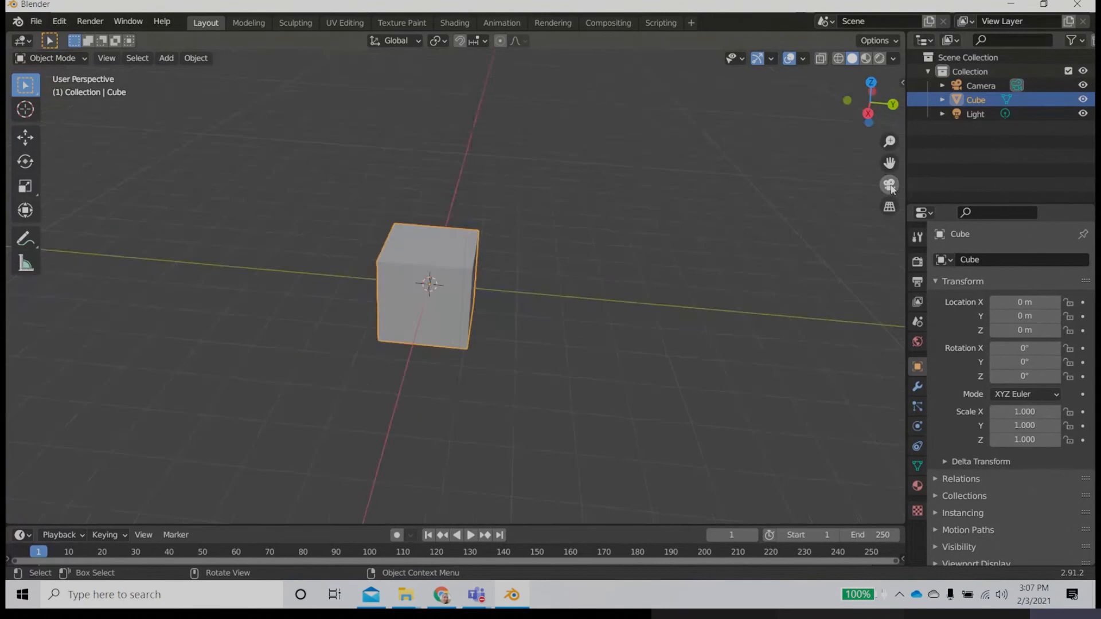
{"action": "left_click", "coordinate": [889, 207]}
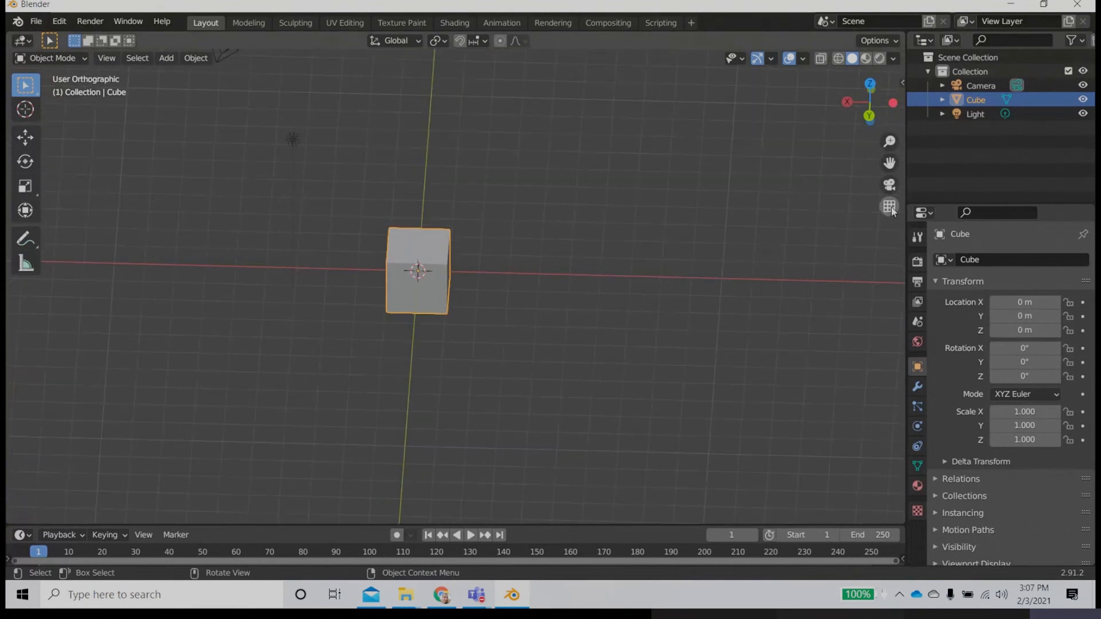
{"action": "left_click", "coordinate": [873, 197]}
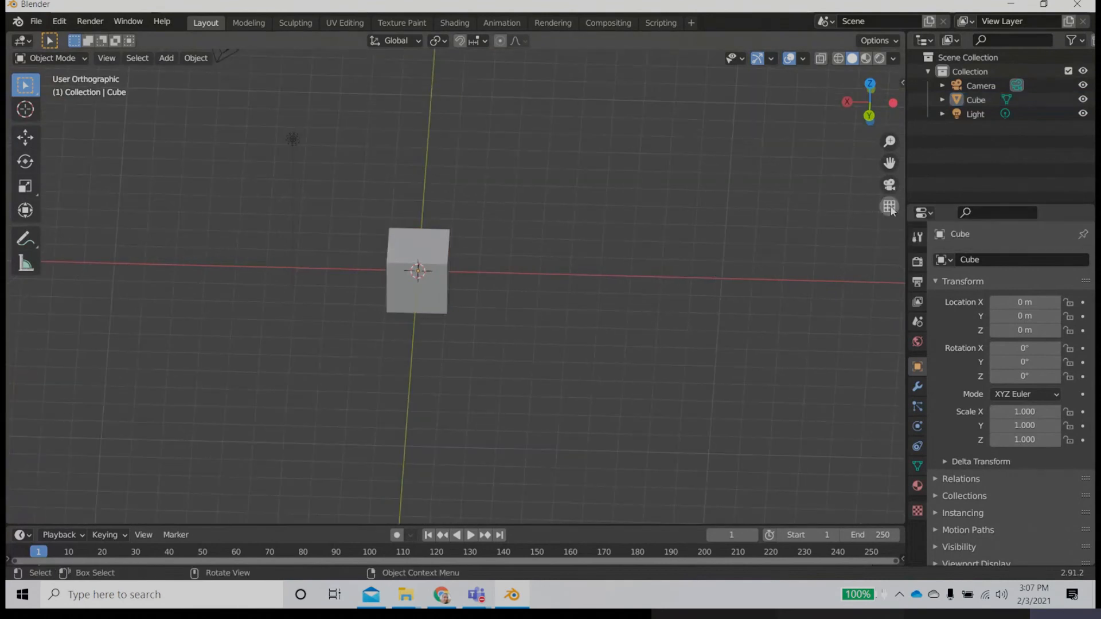
{"action": "left_click", "coordinate": [890, 208]}
{"action": "left_click", "coordinate": [890, 208]}
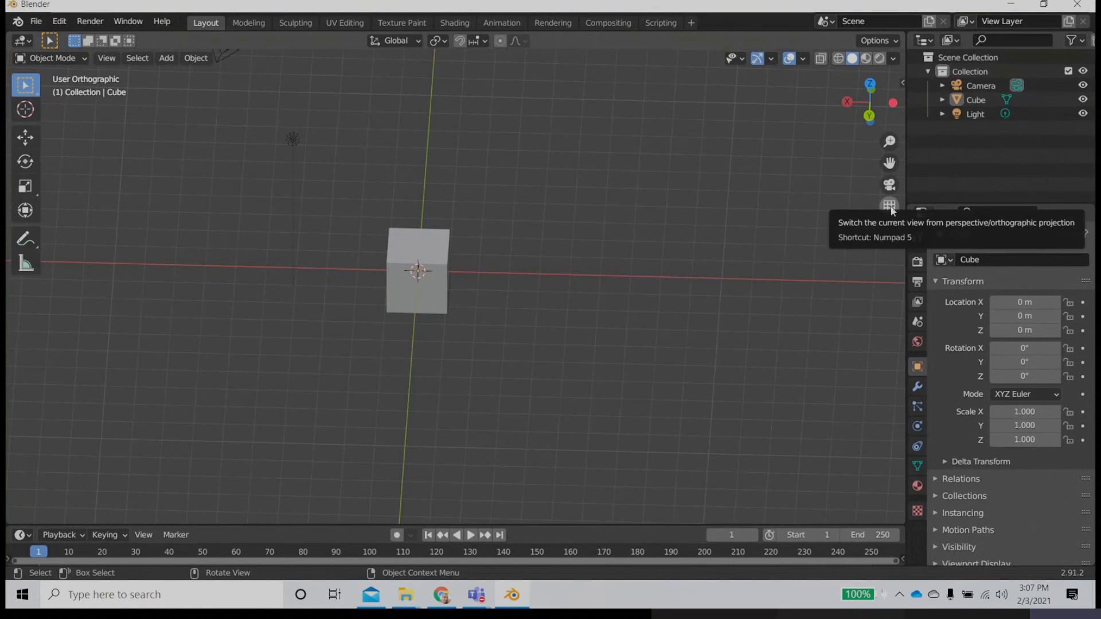
{"action": "left_click", "coordinate": [890, 208]}
{"action": "left_click", "coordinate": [890, 207]}
{"action": "left_click", "coordinate": [890, 209]}
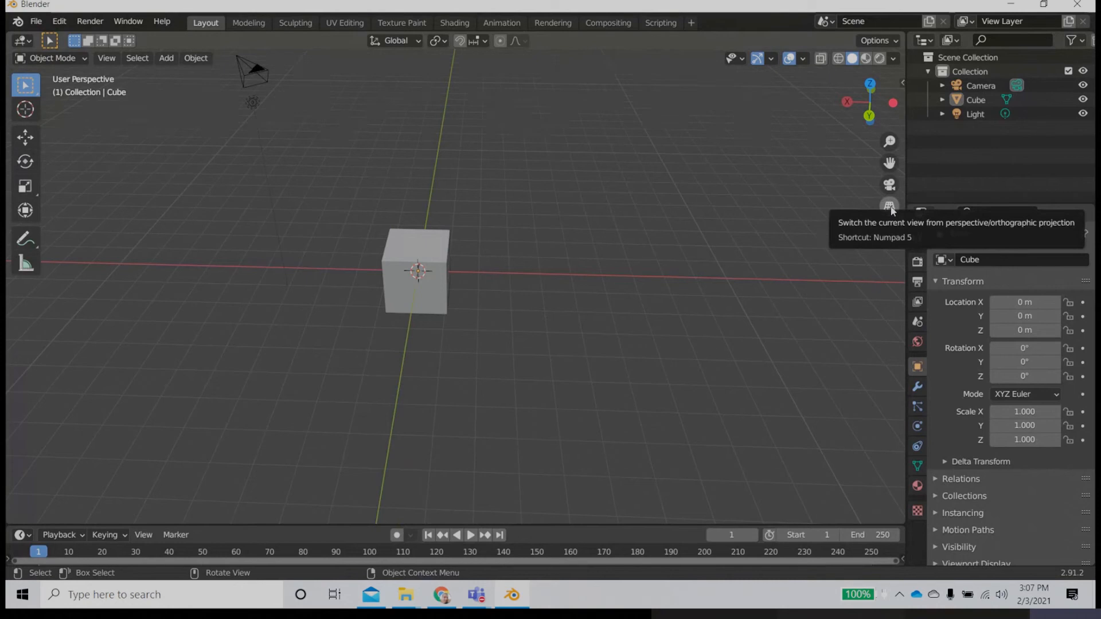
{"action": "left_click", "coordinate": [890, 207]}
{"action": "left_click", "coordinate": [890, 207]}
Step: Select the cube and enable X-Ray in the viewport shading options
{"action": "middle_click_drag", "start_coordinate": [535, 317], "coordinate": [450, 304]}
{"action": "scroll", "coordinate": [521, 302], "scroll_direction": "up", "scroll_amount": 4}
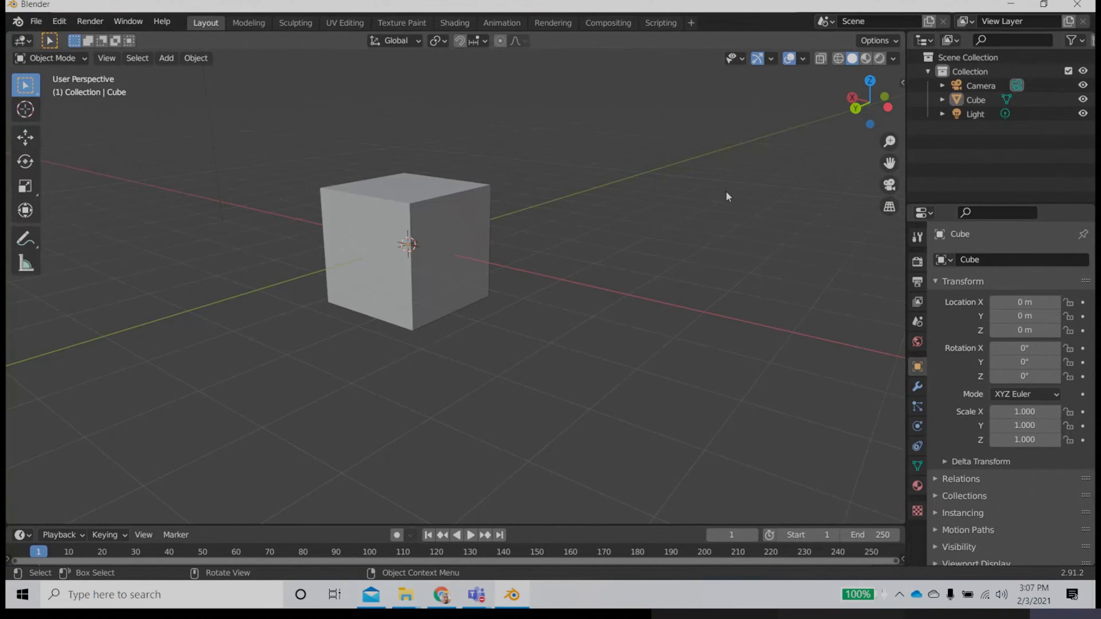
{"action": "left_click", "coordinate": [428, 214]}
{"action": "middle_click_drag", "start_coordinate": [459, 275], "coordinate": [428, 245]}
{"action": "scroll", "coordinate": [450, 273], "scroll_direction": "up", "scroll_amount": 2}
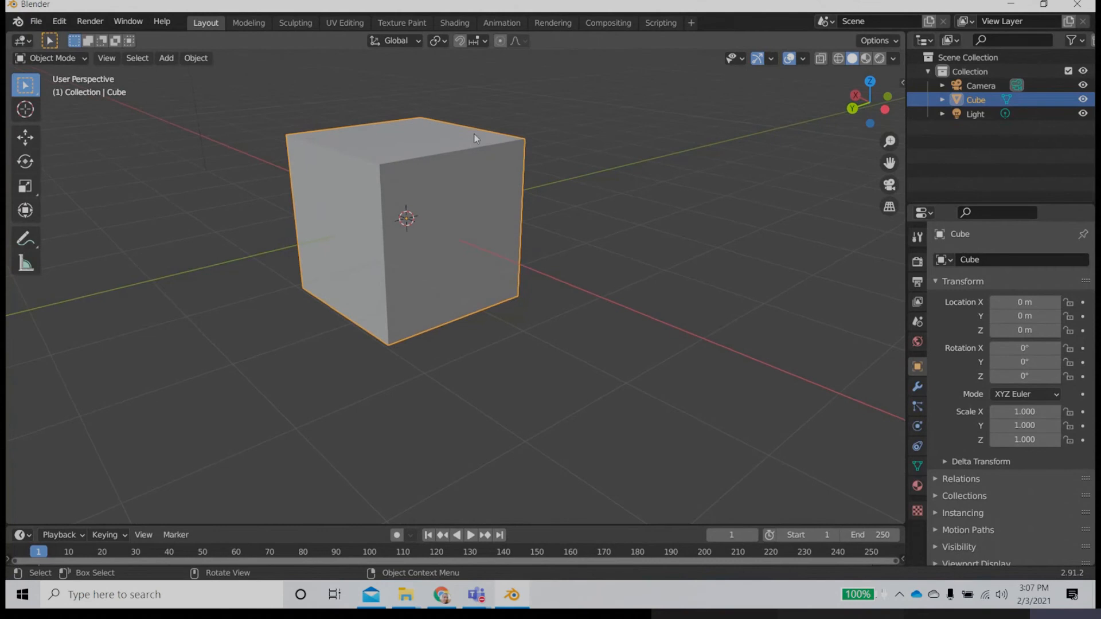
{"action": "left_click", "coordinate": [895, 43]}
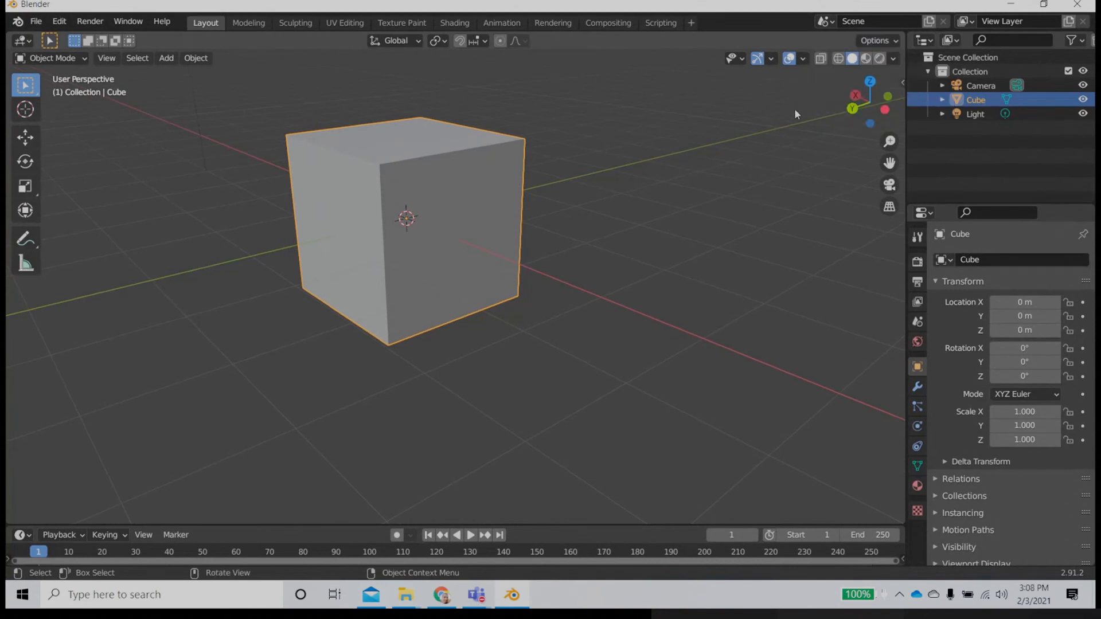
{"action": "left_click", "coordinate": [892, 59]}
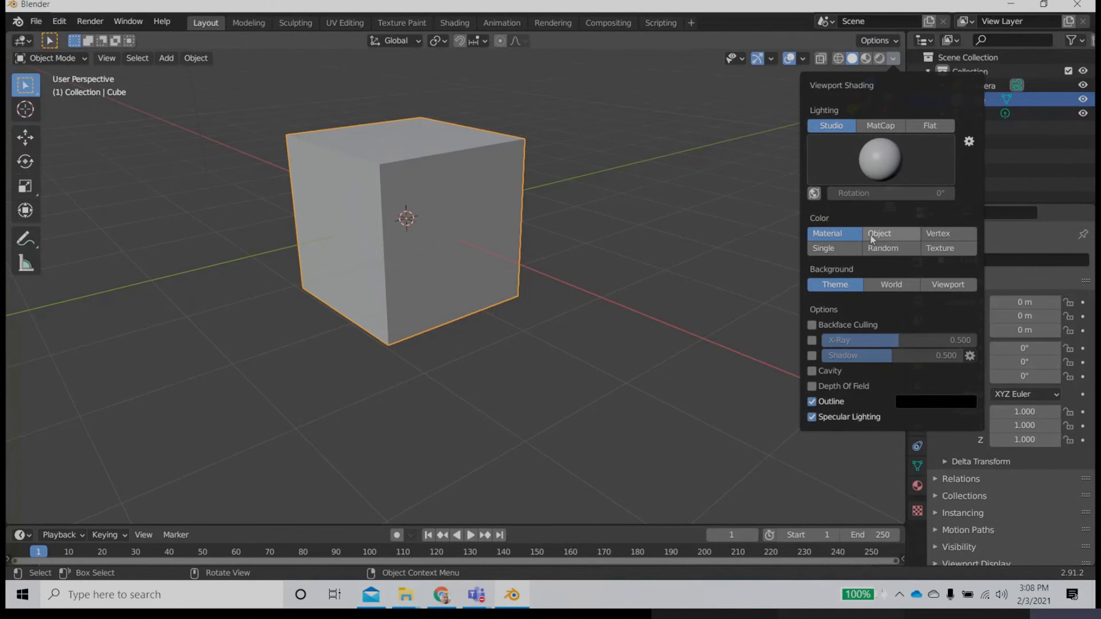
{"action": "left_click", "coordinate": [809, 340]}
{"action": "middle_click_drag", "start_coordinate": [630, 327], "coordinate": [456, 288]}
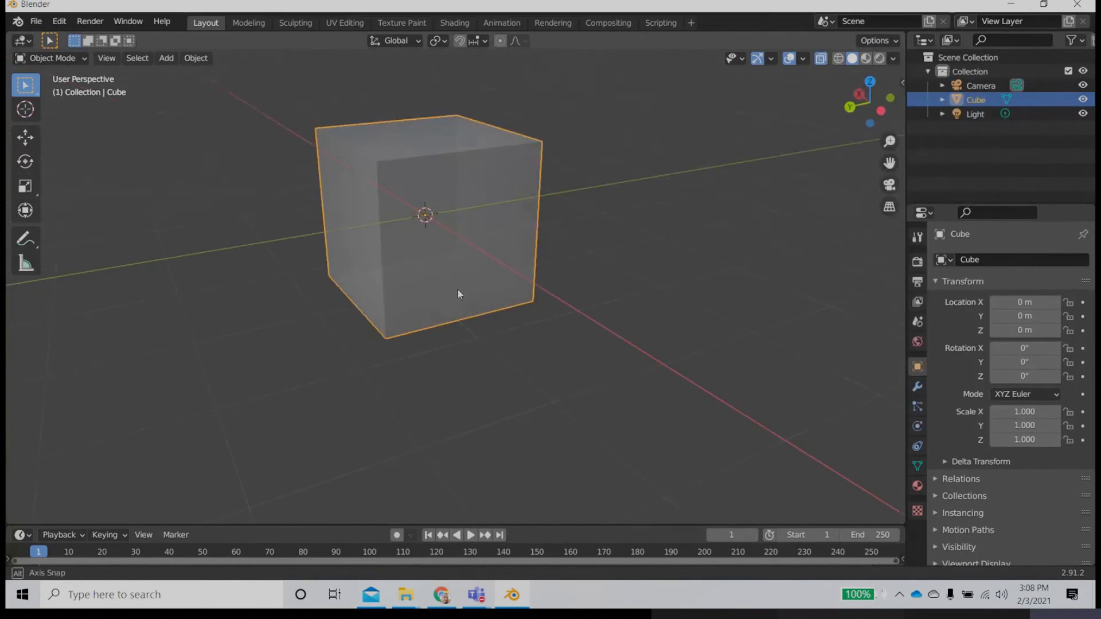
Step: Disable X-Ray in the viewport shading options and deselect the cube
{"action": "left_click", "coordinate": [894, 58]}
{"action": "mouse_move", "coordinate": [873, 342]}
{"action": "left_mouse_down"}
{"action": "mouse_move", "coordinate": [828, 343]}
{"action": "mouse_move", "coordinate": [976, 340]}
{"action": "mouse_move", "coordinate": [898, 339]}
{"action": "left_mouse_up"}
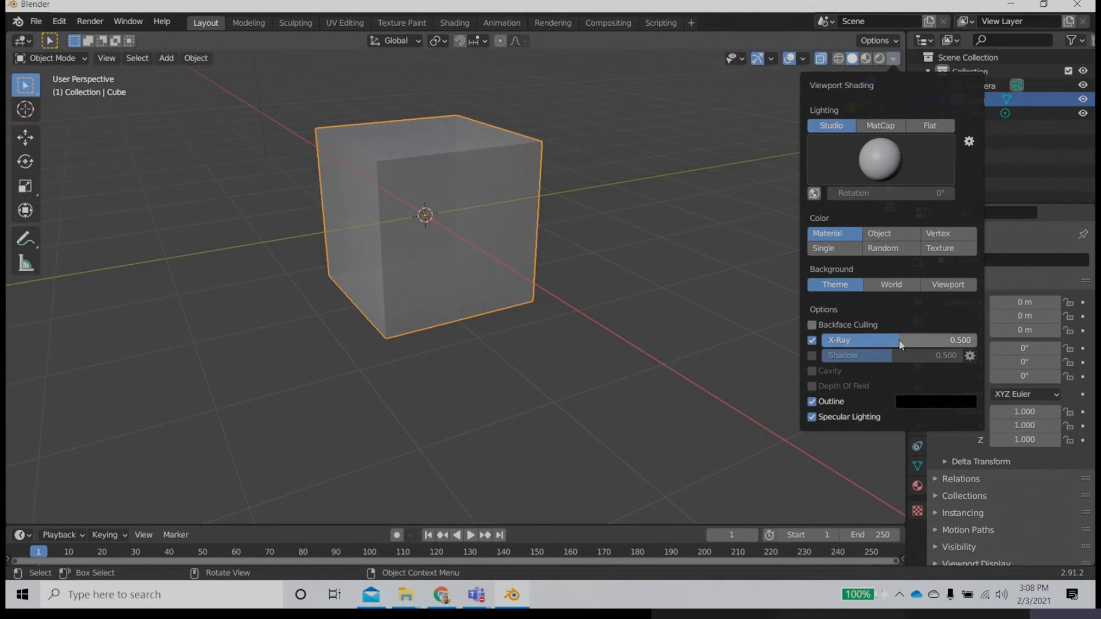
{"action": "mouse_move", "coordinate": [415, 229]}
{"action": "middle_mouse_down"}
{"action": "mouse_move", "coordinate": [418, 374]}
{"action": "mouse_move", "coordinate": [361, 310]}
{"action": "mouse_move", "coordinate": [474, 321]}
{"action": "mouse_move", "coordinate": [484, 343]}
{"action": "middle_mouse_up"}
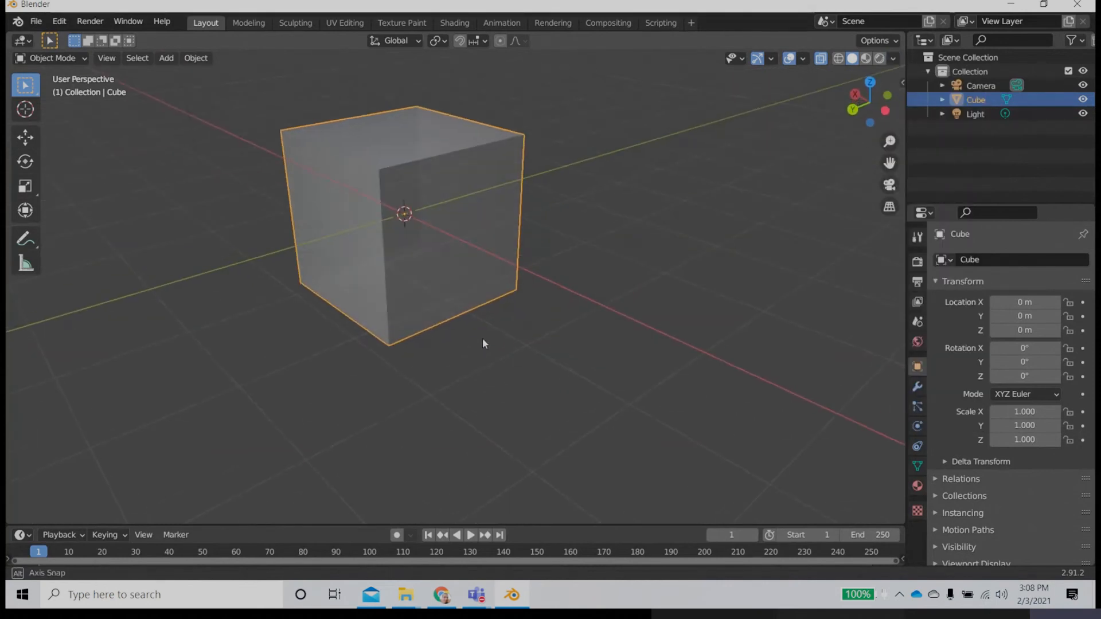
{"action": "left_click", "coordinate": [893, 58]}
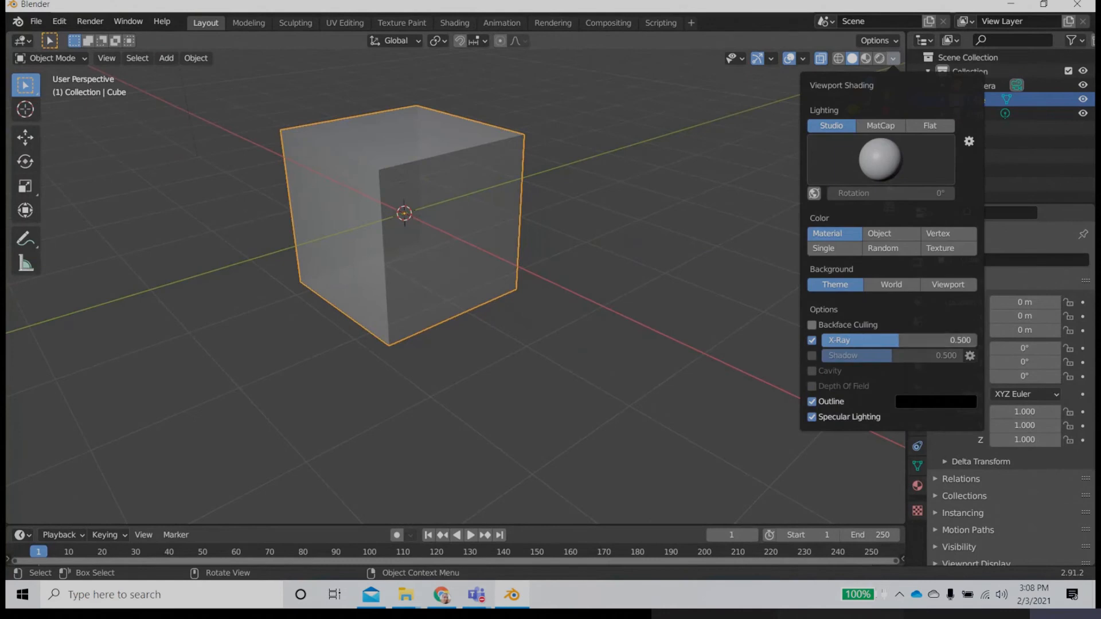
{"action": "left_click", "coordinate": [812, 340]}
{"action": "left_click", "coordinate": [568, 318]}
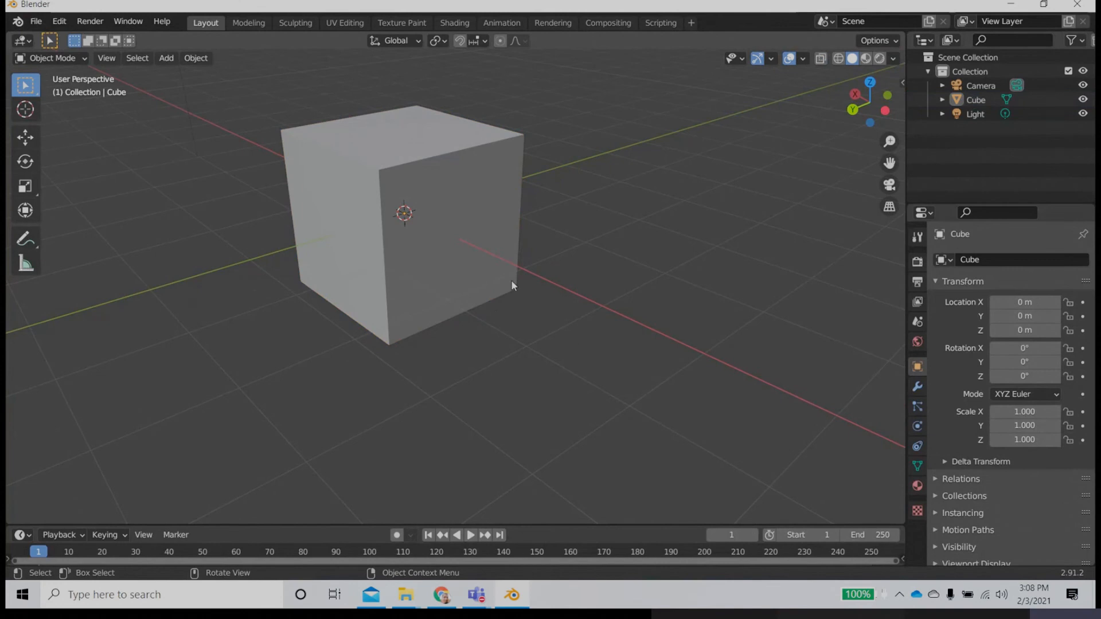
Step: Select the cube again and activate the Move tool
{"action": "middle_click_drag", "start_coordinate": [504, 316], "coordinate": [514, 325]}
{"action": "middle_click_drag", "start_coordinate": [514, 274], "coordinate": [520, 307]}
{"action": "left_click", "coordinate": [490, 256]}
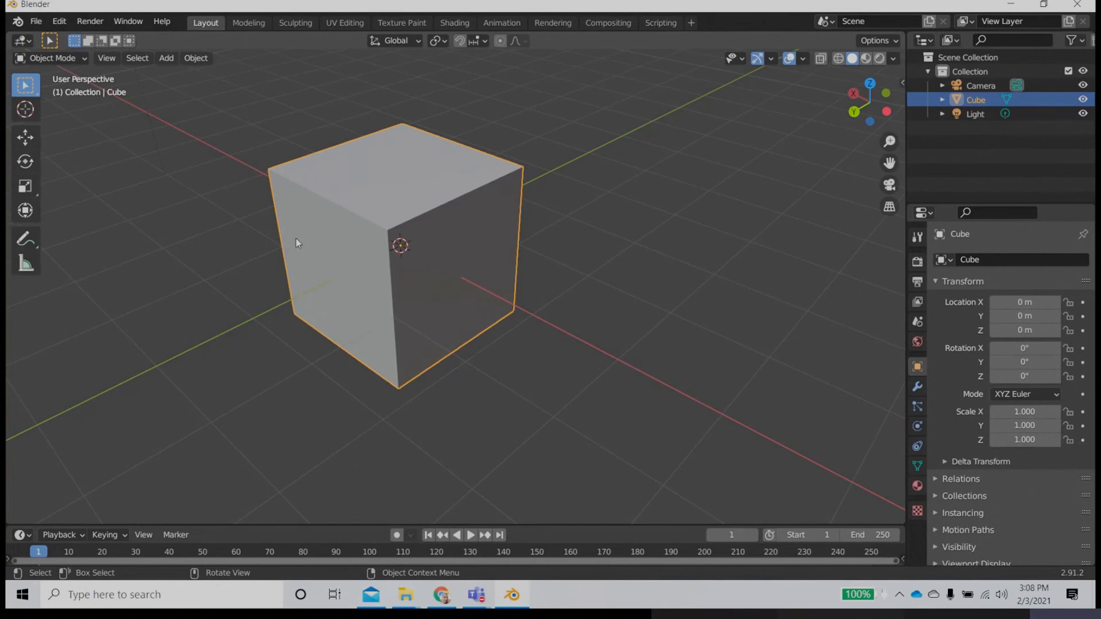
{"action": "left_click", "coordinate": [25, 137]}
Step: Enable the Statistics overlay in the 3D viewport
{"action": "middle_click_drag", "start_coordinate": [287, 344], "coordinate": [369, 371]}
{"action": "middle_click_drag", "start_coordinate": [471, 354], "coordinate": [254, 385]}
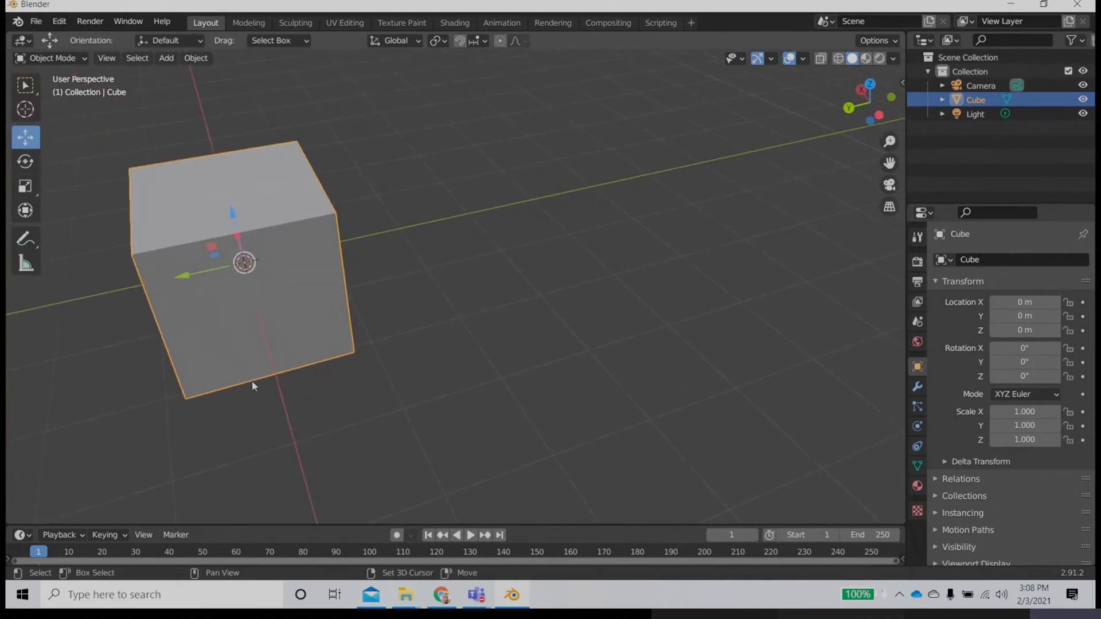
{"action": "middle_click_drag", "start_coordinate": [234, 347], "coordinate": [488, 282]}
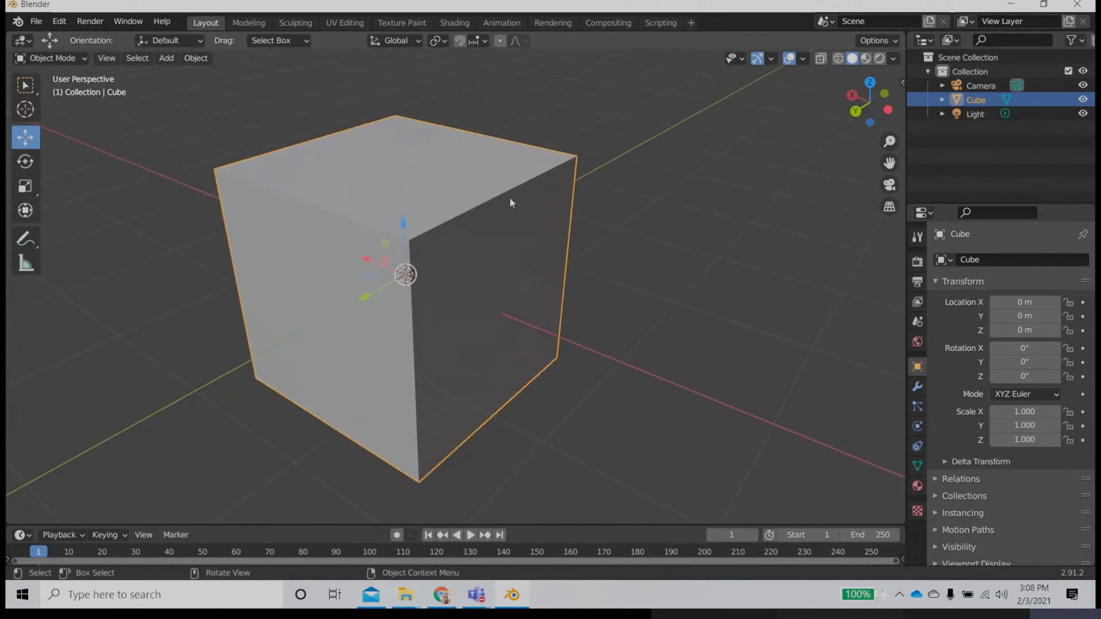
{"action": "mouse_move", "coordinate": [537, 243]}
{"action": "middle_mouse_down"}
{"action": "mouse_move", "coordinate": [565, 211]}
{"action": "mouse_move", "coordinate": [533, 260]}
{"action": "middle_mouse_up"}
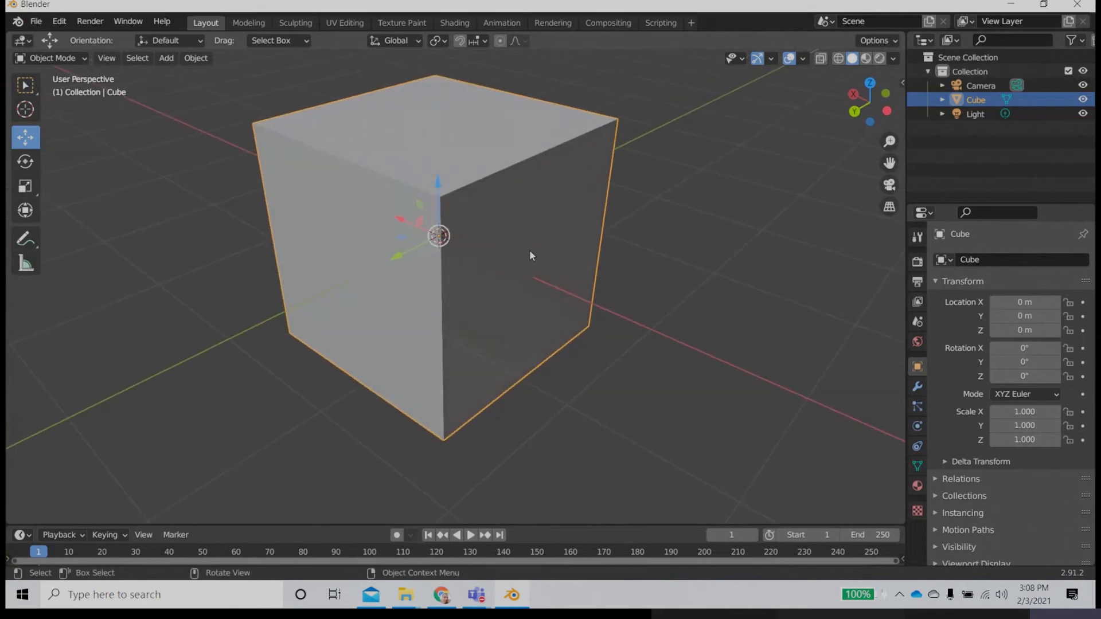
{"action": "mouse_move", "coordinate": [530, 255]}
{"action": "middle_mouse_down"}
{"action": "mouse_move", "coordinate": [518, 238]}
{"action": "mouse_move", "coordinate": [521, 264]}
{"action": "mouse_move", "coordinate": [529, 243]}
{"action": "mouse_move", "coordinate": [531, 267]}
{"action": "mouse_move", "coordinate": [546, 268]}
{"action": "middle_mouse_up"}
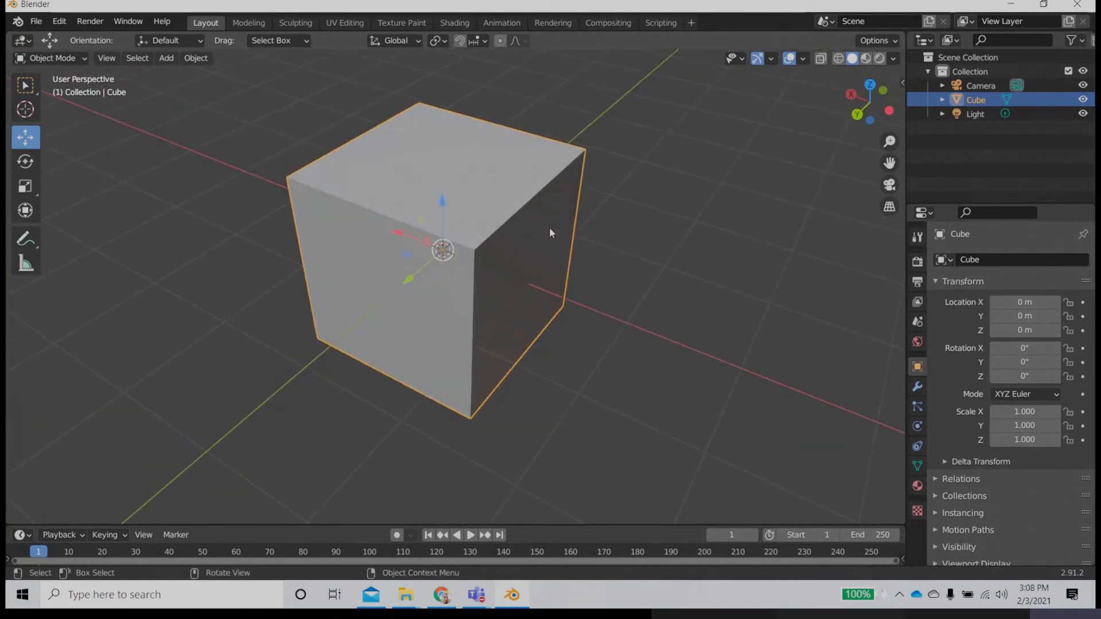
{"action": "left_click", "coordinate": [803, 58]}
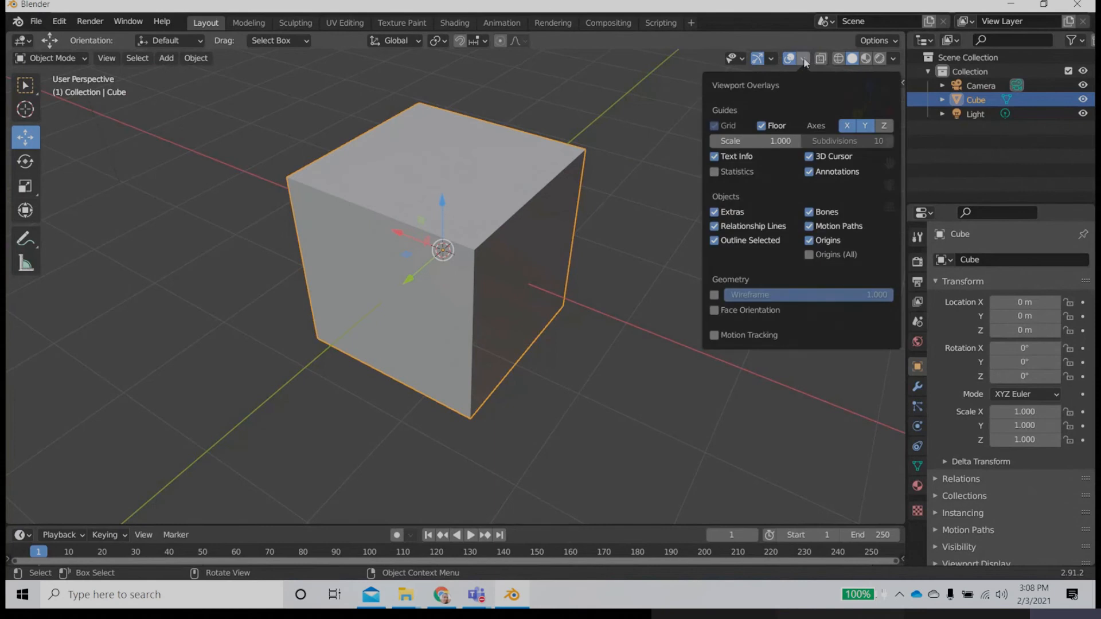
{"action": "left_click", "coordinate": [735, 170]}
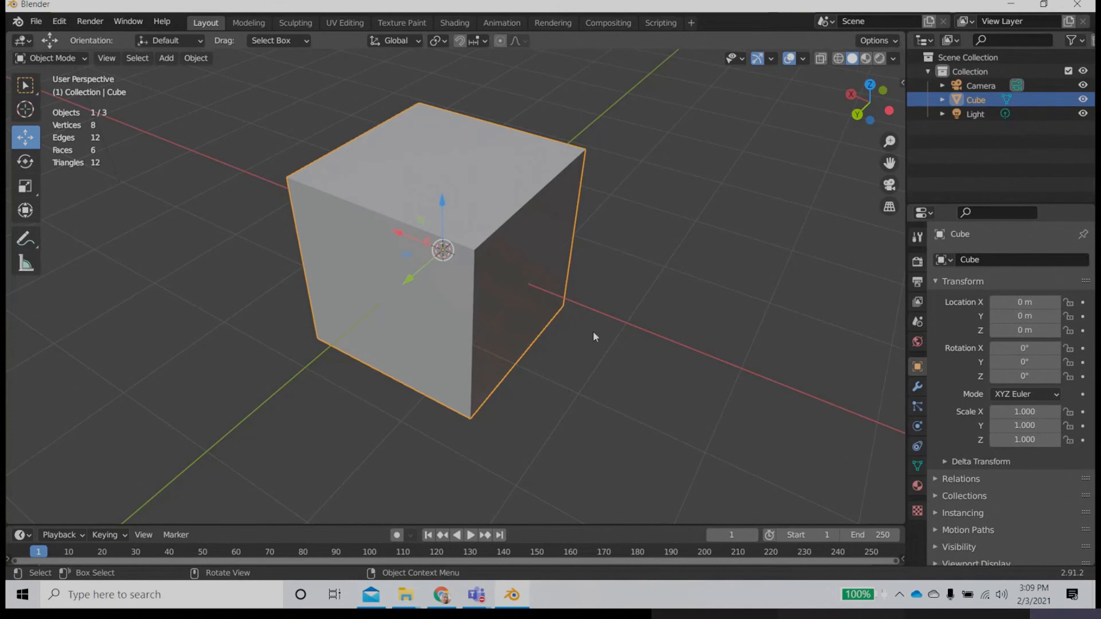
Step: Add a Bevel modifier to the cube
{"action": "middle_click_drag", "start_coordinate": [593, 333], "coordinate": [555, 329]}
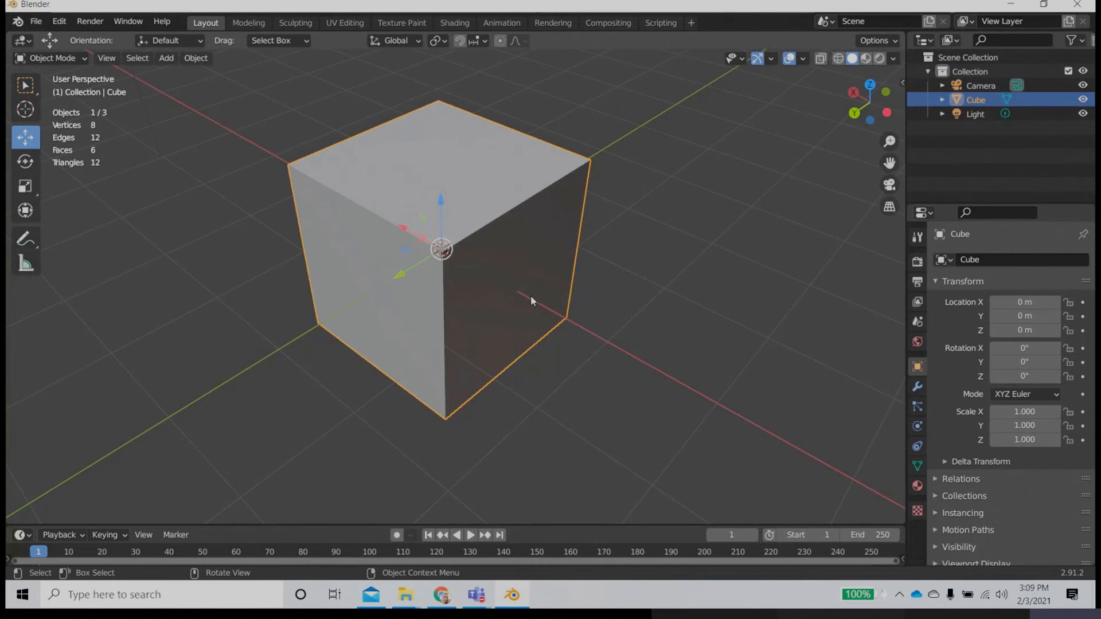
{"action": "middle_click_drag", "start_coordinate": [380, 228], "coordinate": [463, 293]}
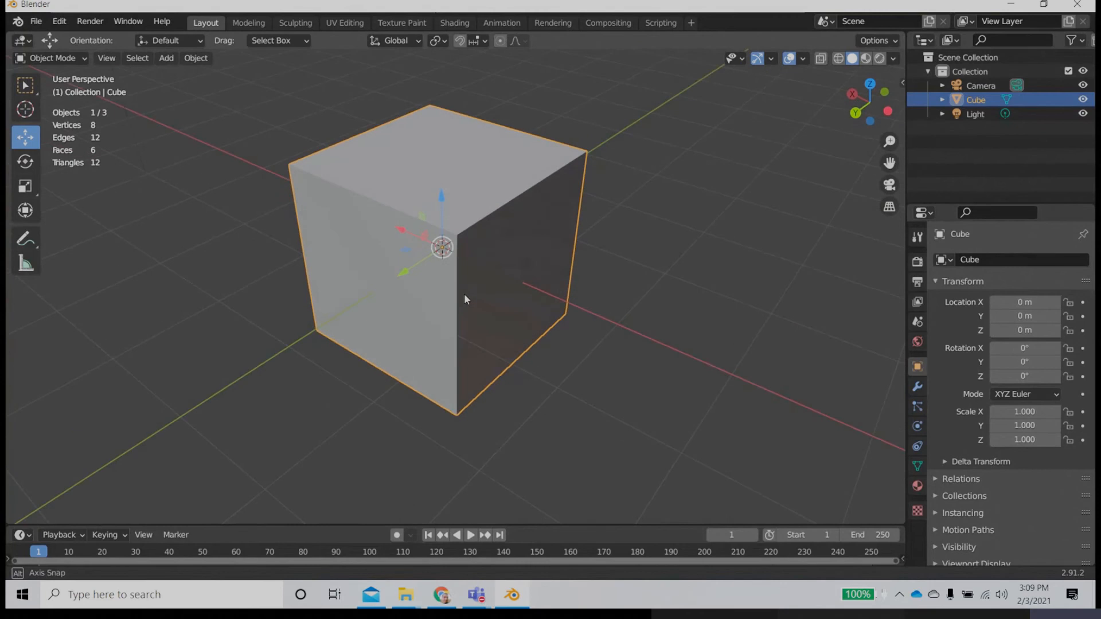
{"action": "scroll", "coordinate": [464, 294], "scroll_direction": "up", "scroll_amount": 3}
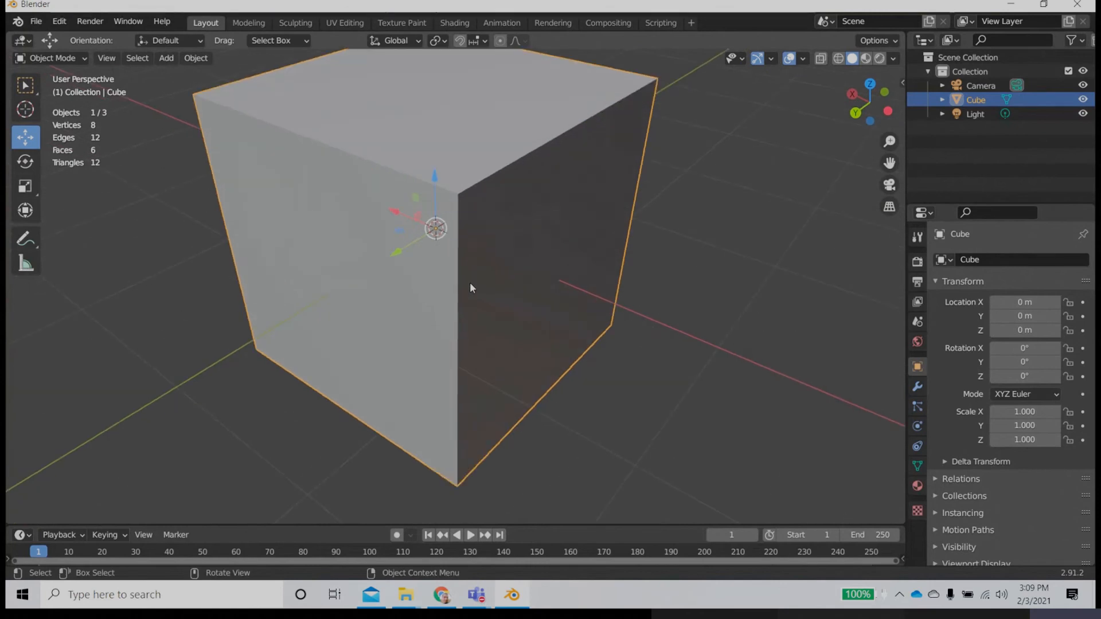
{"action": "middle_click_drag", "start_coordinate": [510, 259], "coordinate": [502, 296]}
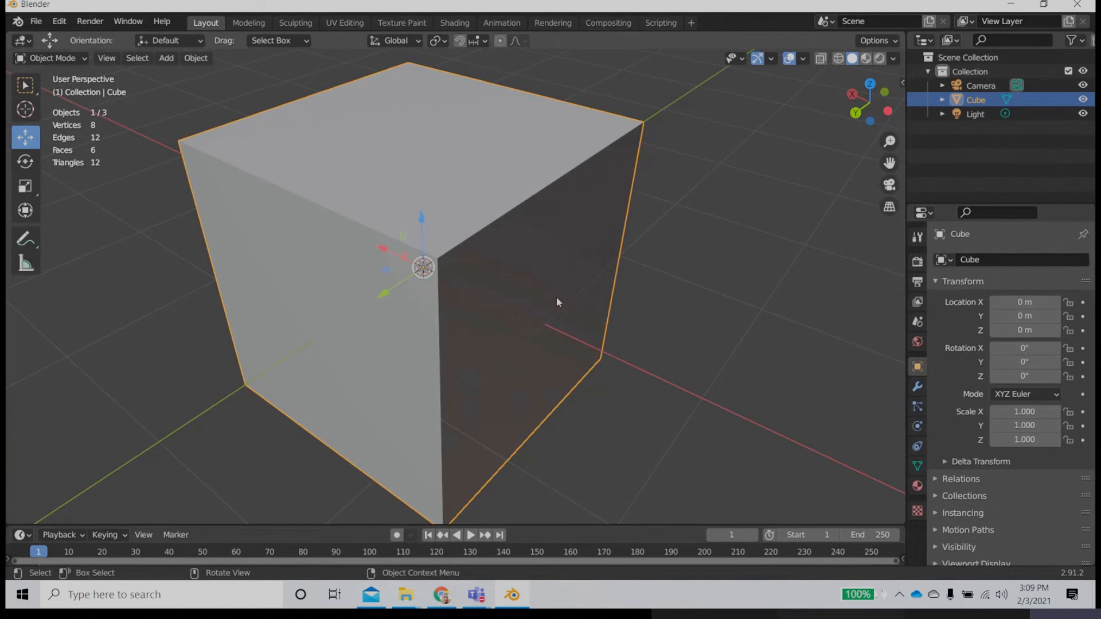
{"action": "middle_click_drag", "start_coordinate": [555, 302], "coordinate": [547, 334]}
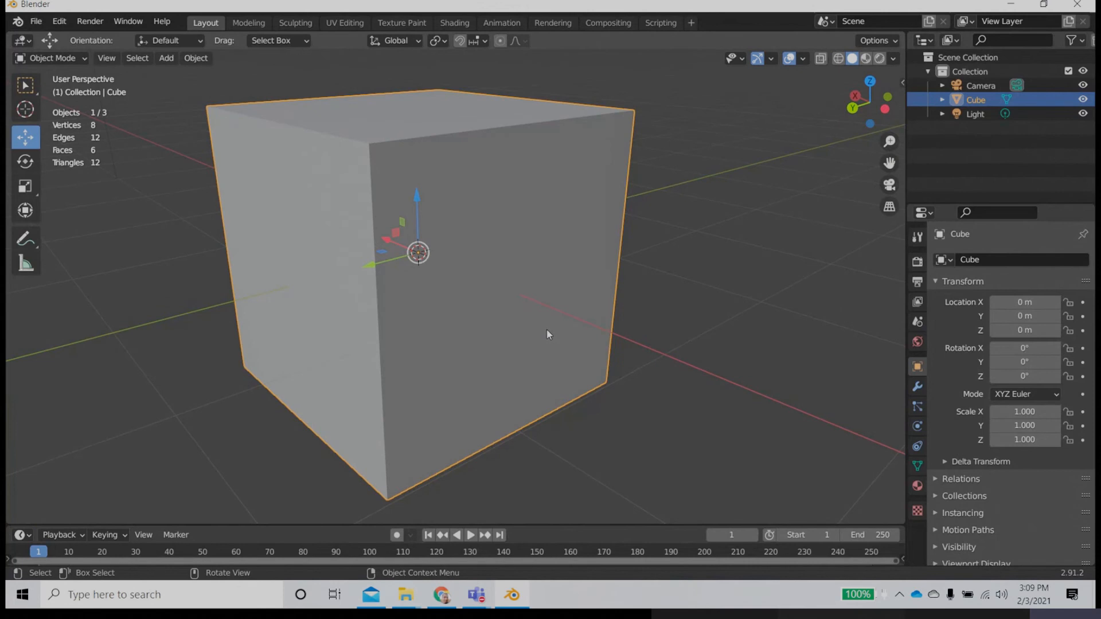
{"action": "scroll", "coordinate": [547, 334], "scroll_direction": "down", "scroll_amount": 3}
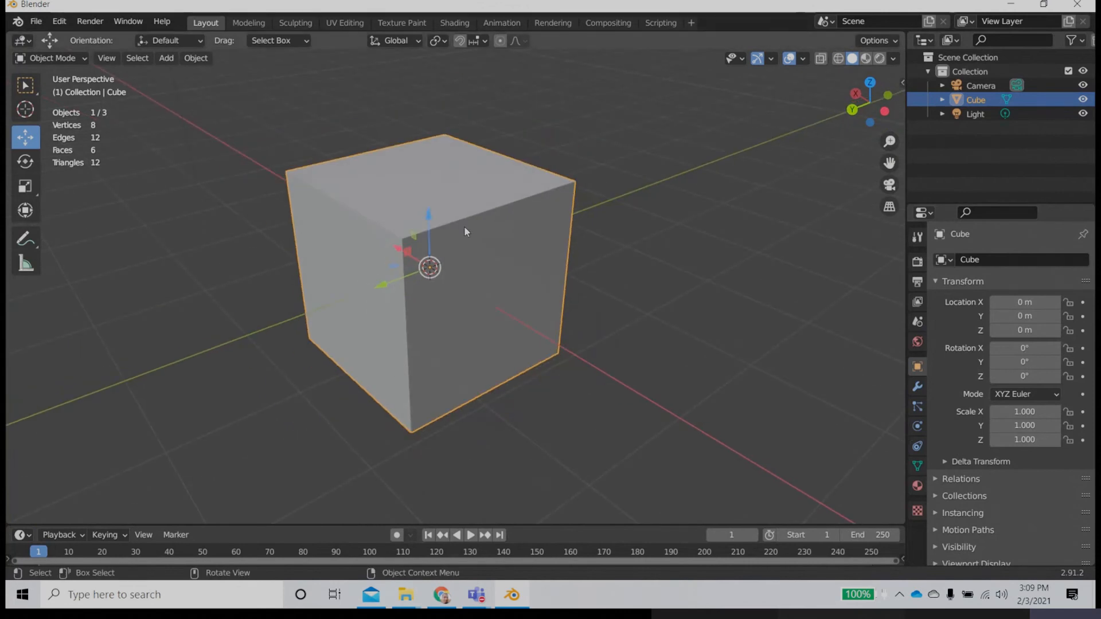
{"action": "left_click", "coordinate": [917, 387]}
{"action": "left_click", "coordinate": [978, 260]}
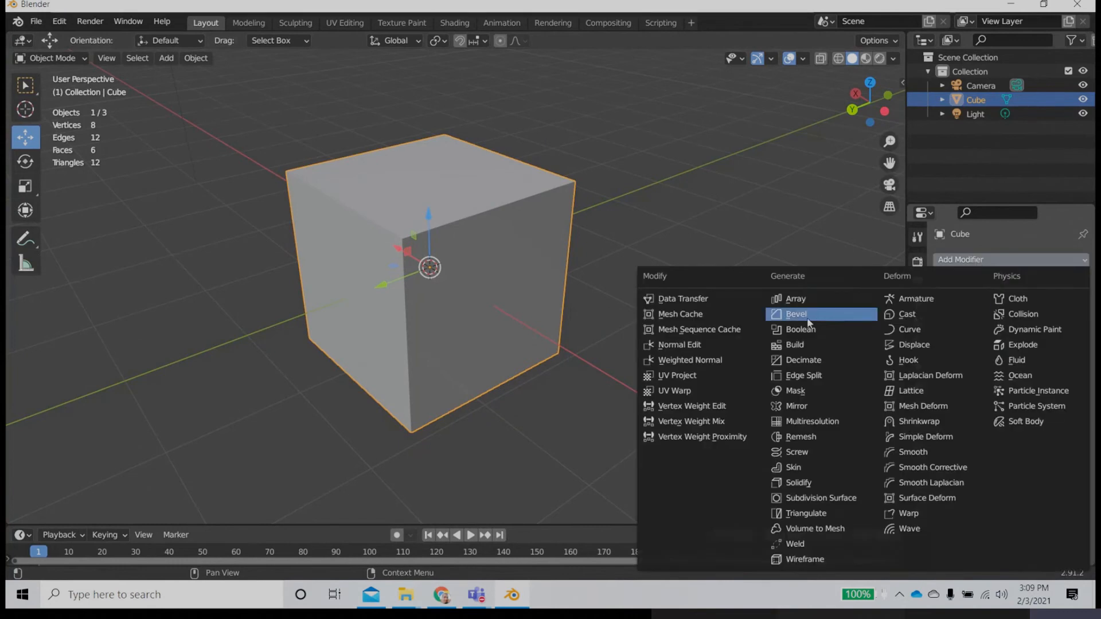
{"action": "left_click", "coordinate": [809, 314]}
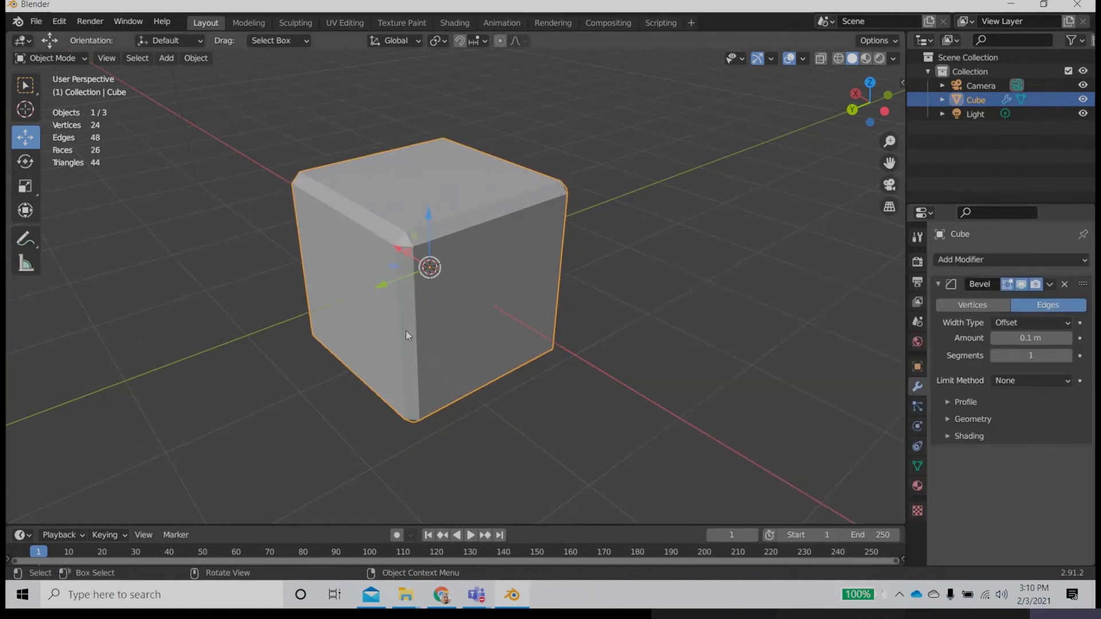
Step: Enable Wireframe in the cube's viewport display settings, then deselect and reselect the cube to check its edges
{"action": "left_click", "coordinate": [917, 367]}
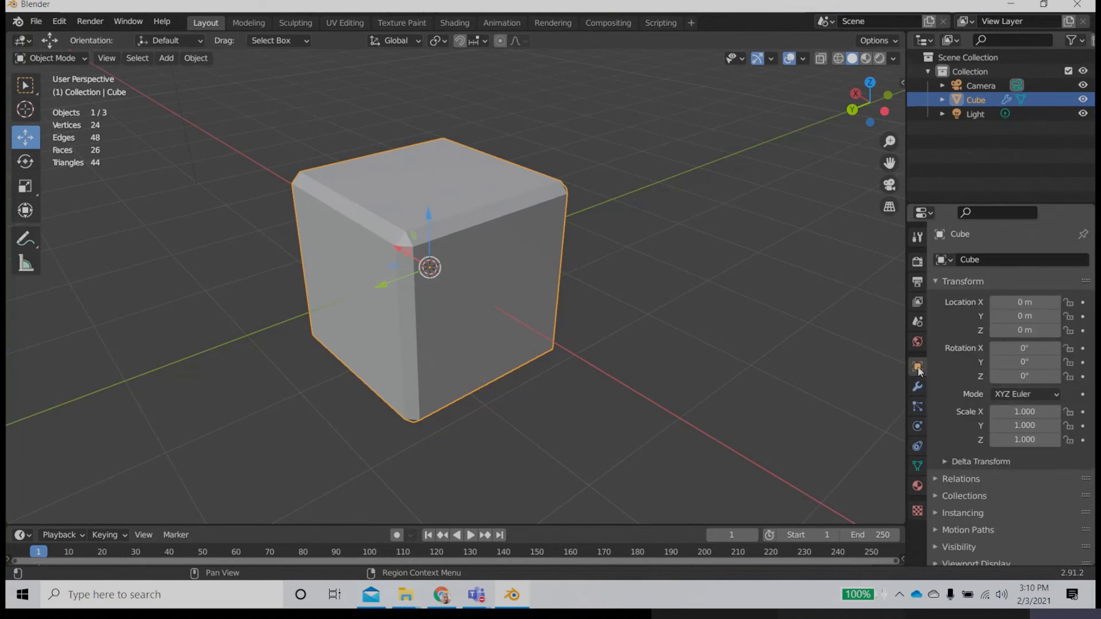
{"action": "left_click", "coordinate": [975, 563]}
{"action": "scroll", "coordinate": [1001, 528], "scroll_direction": "down", "scroll_amount": 5}
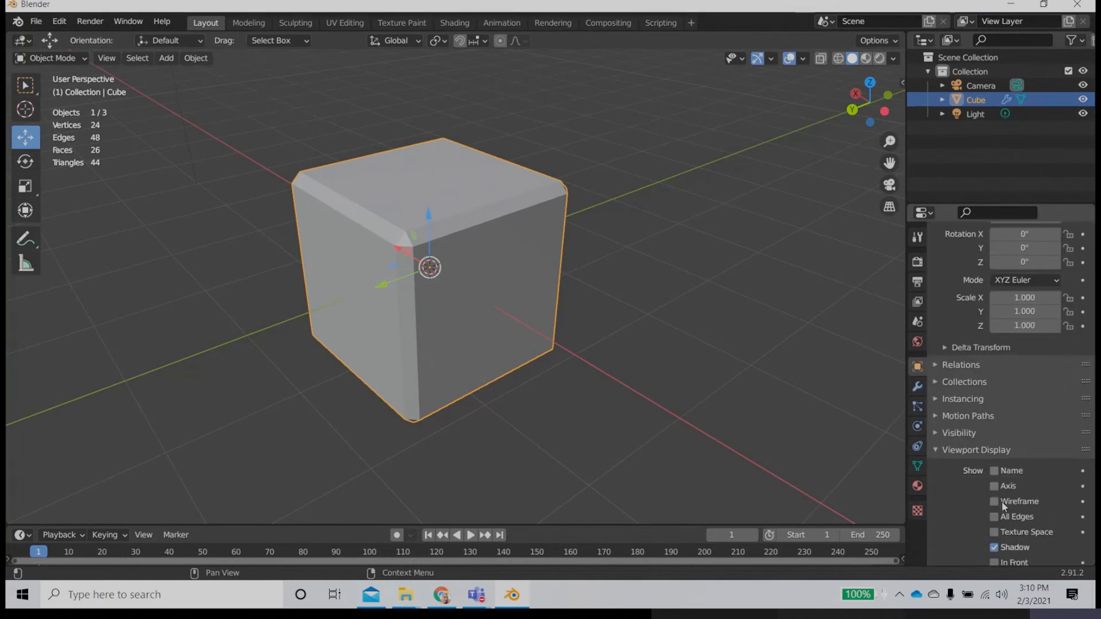
{"action": "scroll", "coordinate": [1003, 506], "scroll_direction": "down", "scroll_amount": 3}
{"action": "left_click", "coordinate": [524, 400]}
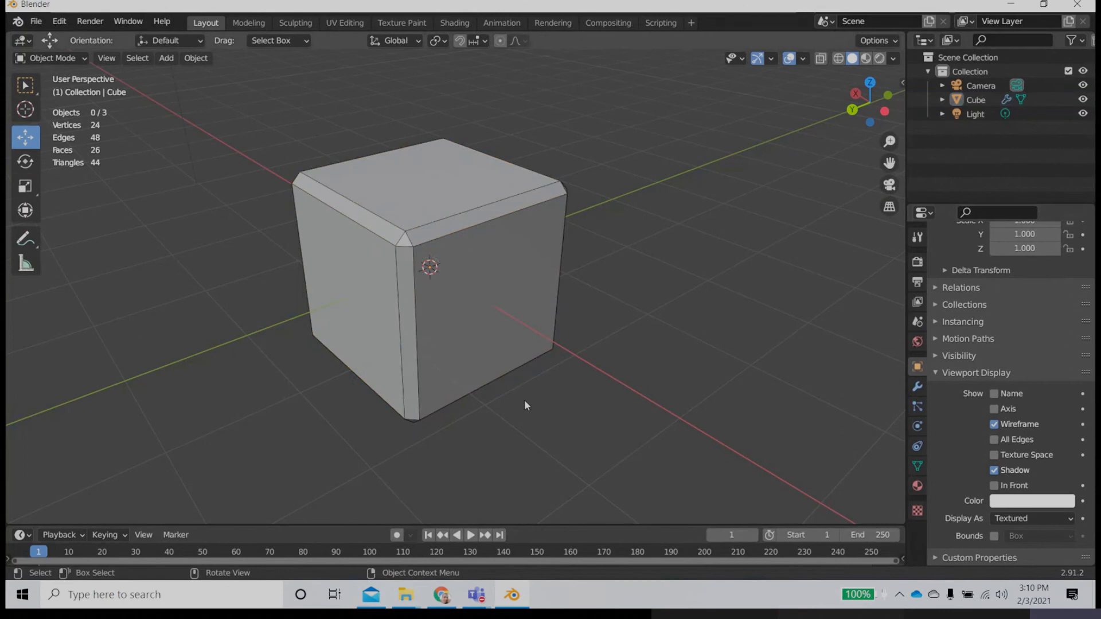
{"action": "middle_click_drag", "start_coordinate": [489, 384], "coordinate": [494, 428]}
{"action": "scroll", "coordinate": [496, 433], "scroll_direction": "up", "scroll_amount": 1}
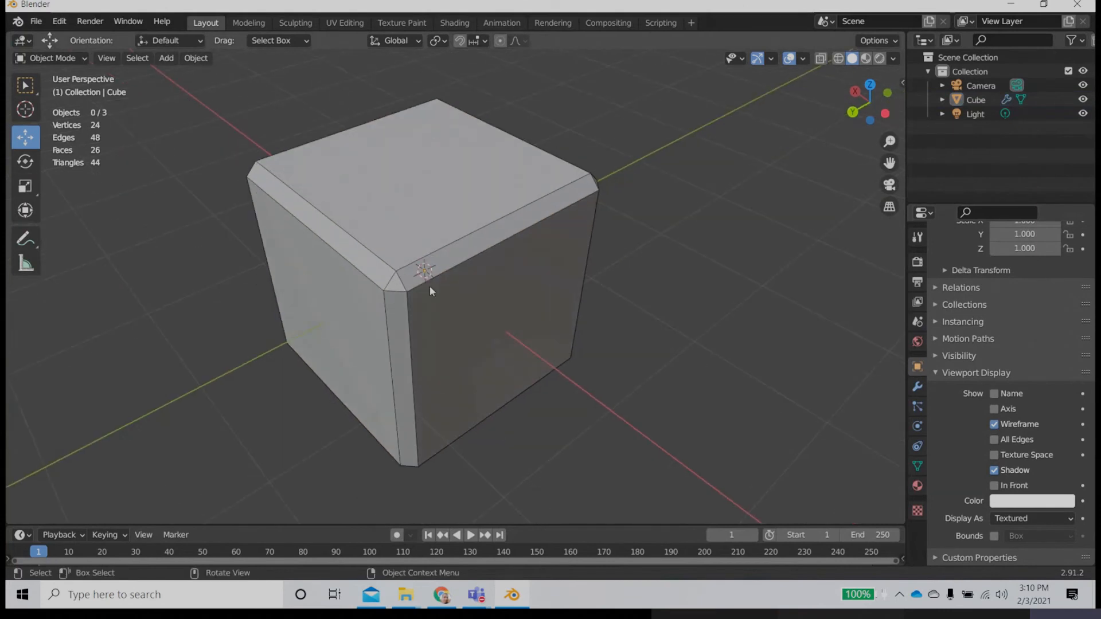
{"action": "left_click", "coordinate": [480, 338]}
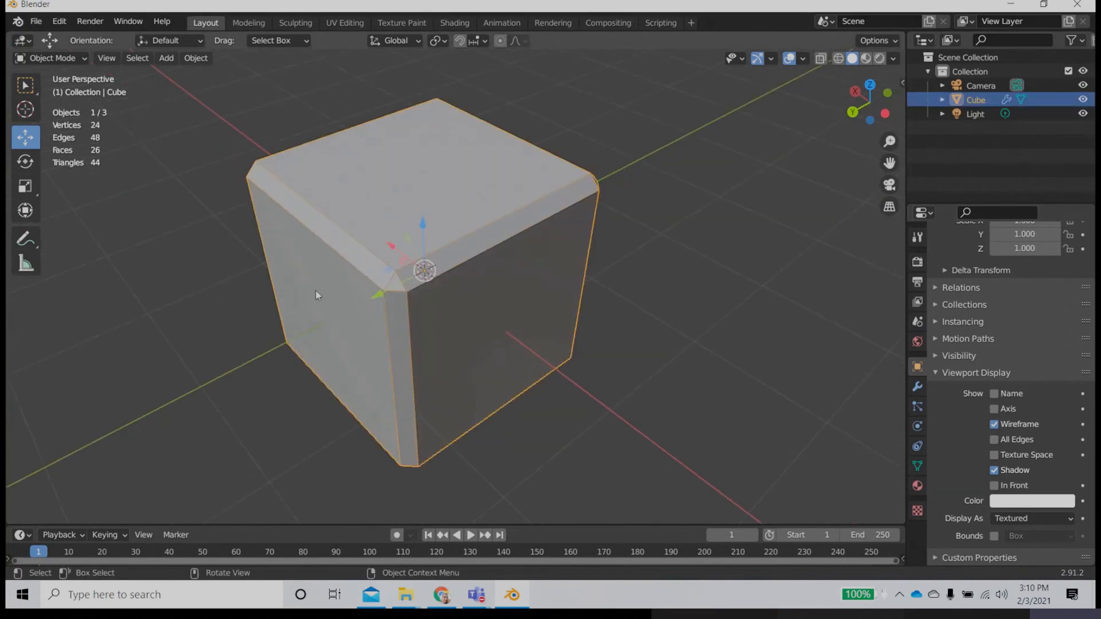
Step: Remove the Bevel modifier from the cube
{"action": "left_click", "coordinate": [917, 385]}
{"action": "left_click", "coordinate": [1063, 284]}
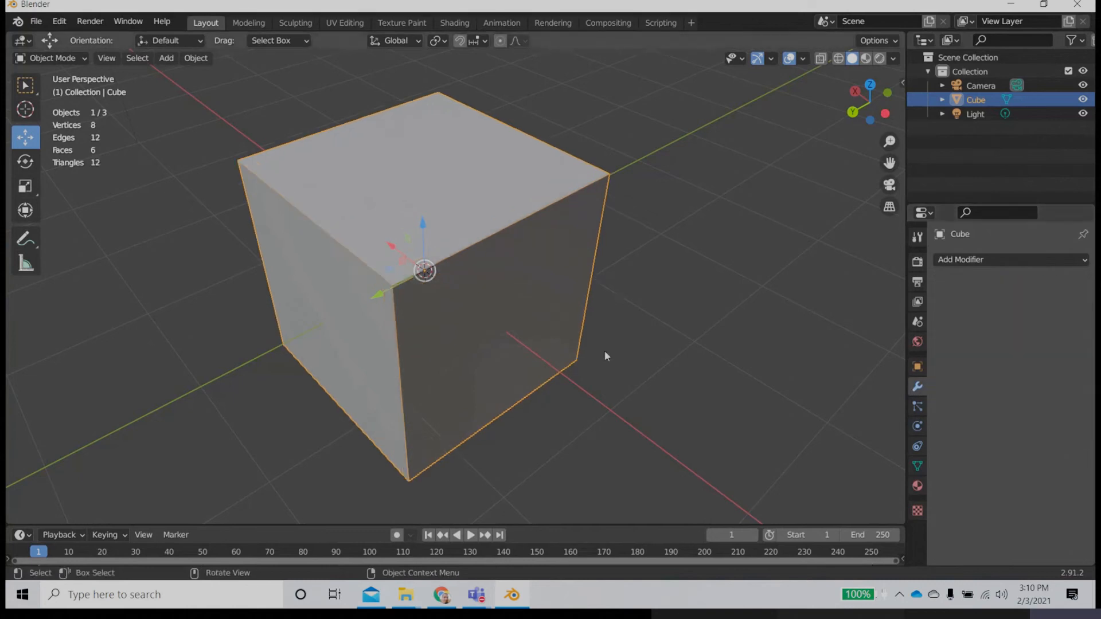
Step: Duplicate the cube in place, then move the copy along the negative Y axis, clear of the original
{"action": "scroll", "coordinate": [596, 351], "scroll_direction": "down", "scroll_amount": 4}
{"action": "middle_click_drag", "start_coordinate": [603, 345], "coordinate": [373, 389], "text": "shift"}
{"action": "key", "text": "shift+d"}
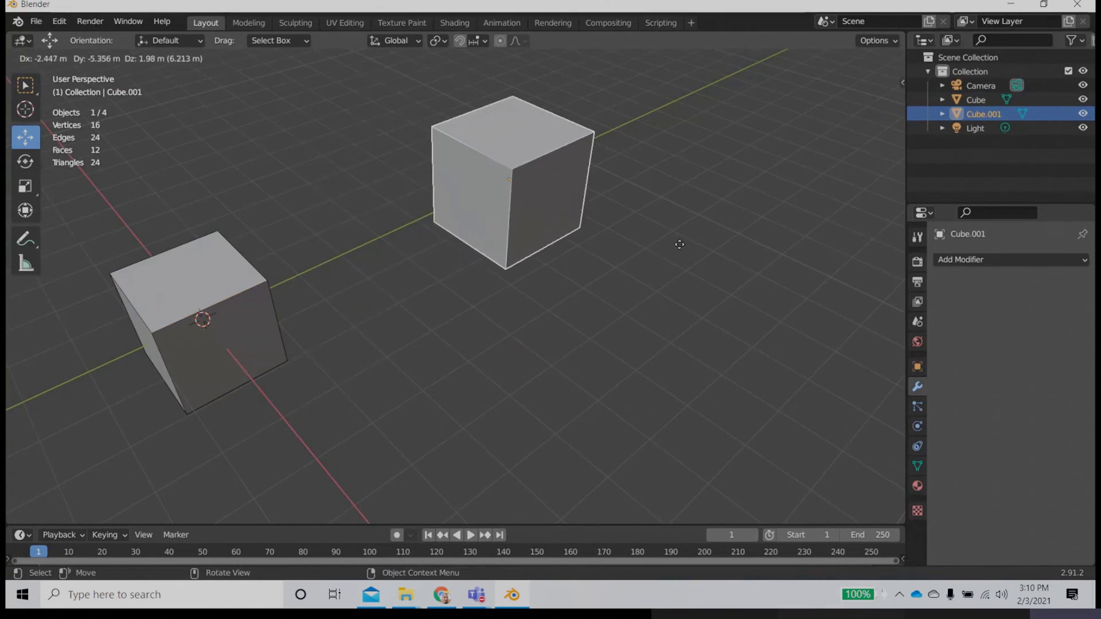
{"action": "key", "text": "Escape"}
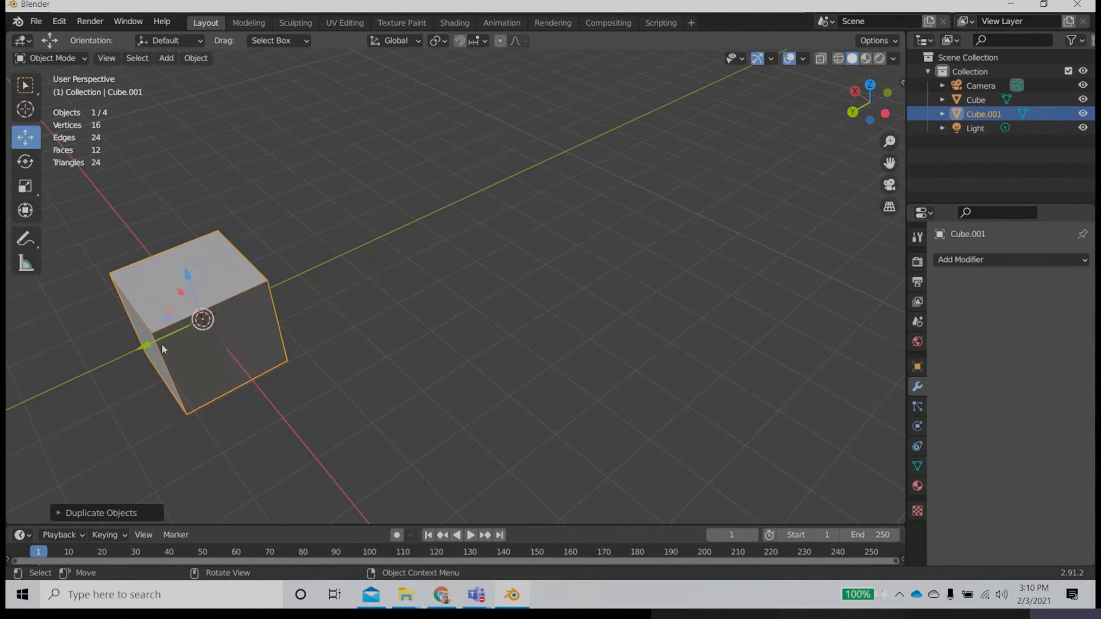
{"action": "left_click_drag", "start_coordinate": [146, 345], "coordinate": [395, 273]}
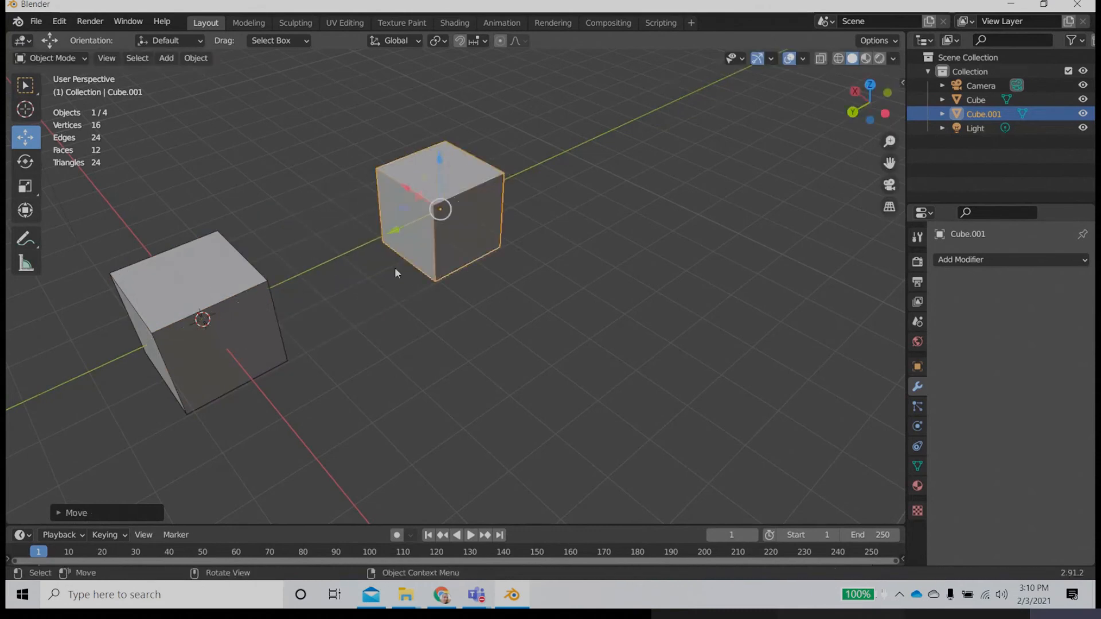
Step: Set the duplicate cube's Y location to -5 m in its transform values, then hide the sidebar
{"action": "middle_click_drag", "start_coordinate": [468, 347], "coordinate": [473, 317]}
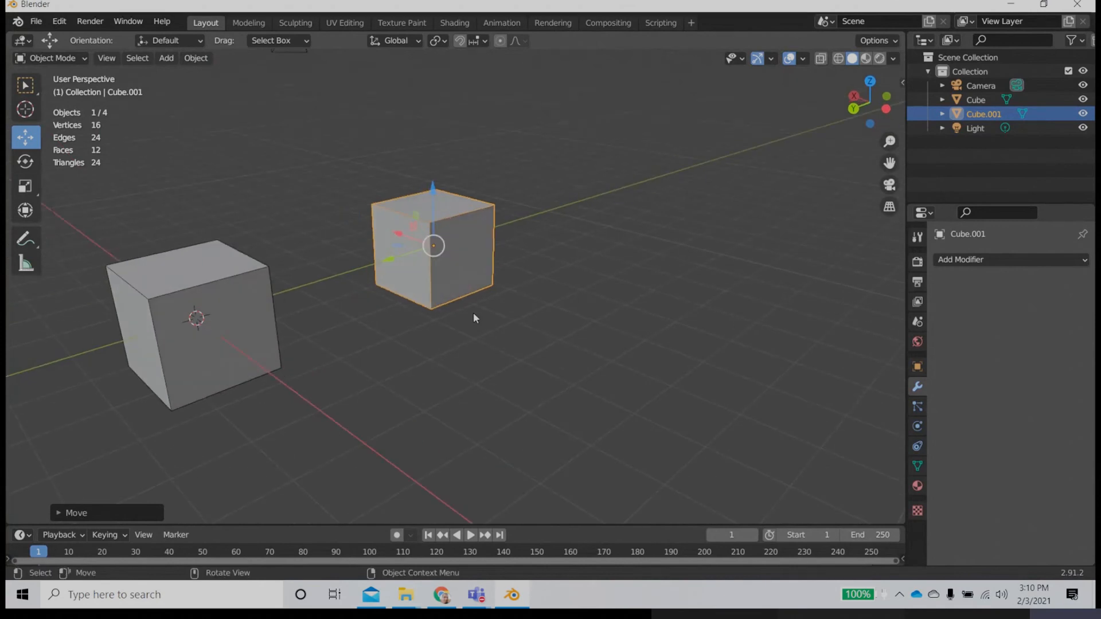
{"action": "key", "text": "n"}
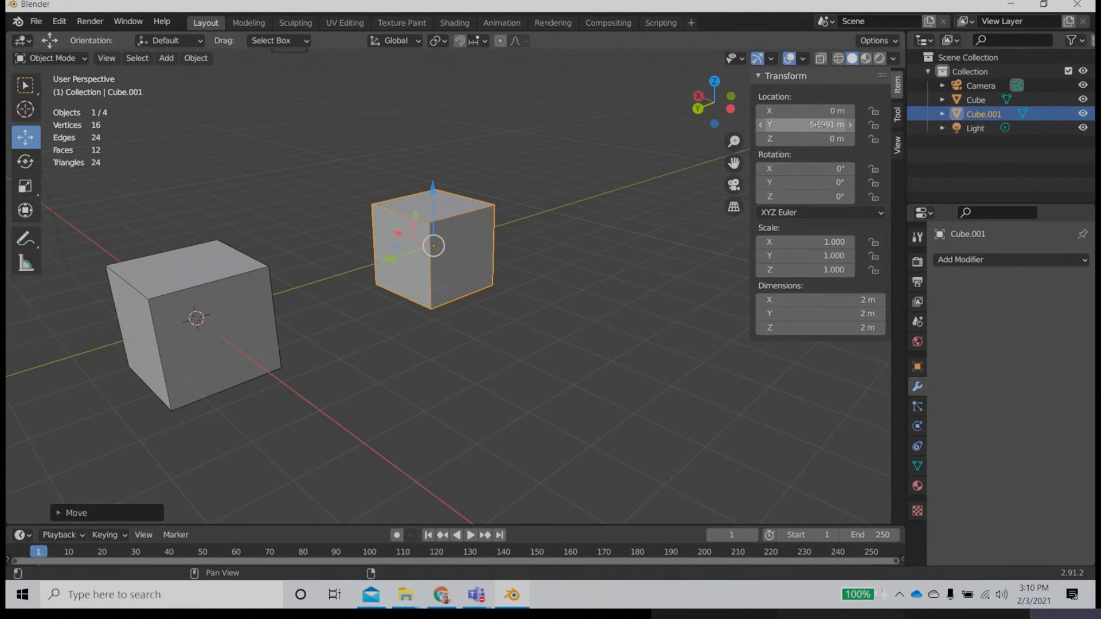
{"action": "left_click", "coordinate": [808, 125]}
{"action": "type", "text": "-5"}
{"action": "key", "text": "Return"}
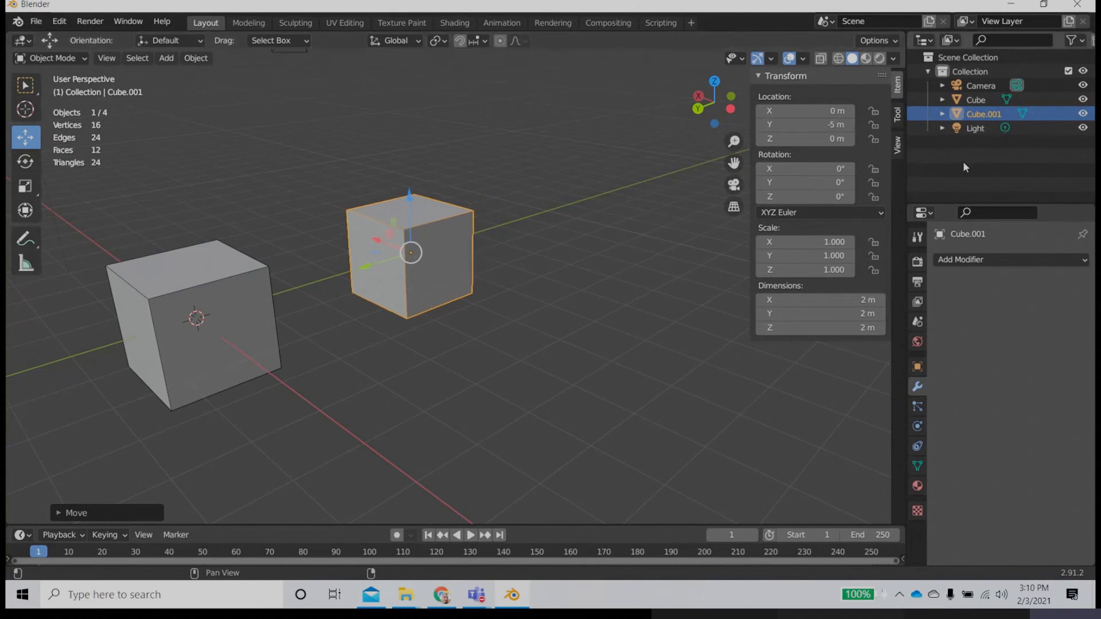
{"action": "middle_click_drag", "start_coordinate": [558, 236], "coordinate": [590, 245]}
{"action": "key", "text": "n"}
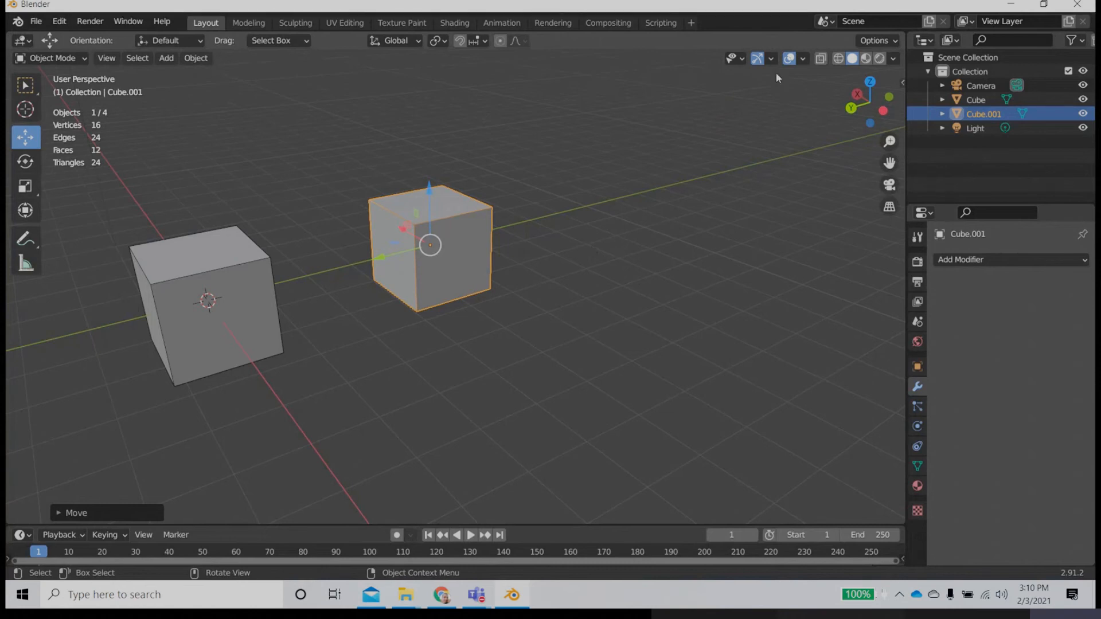
Step: Hide the viewport gizmos, and turn the viewport overlays off and back on
{"action": "left_click", "coordinate": [758, 59]}
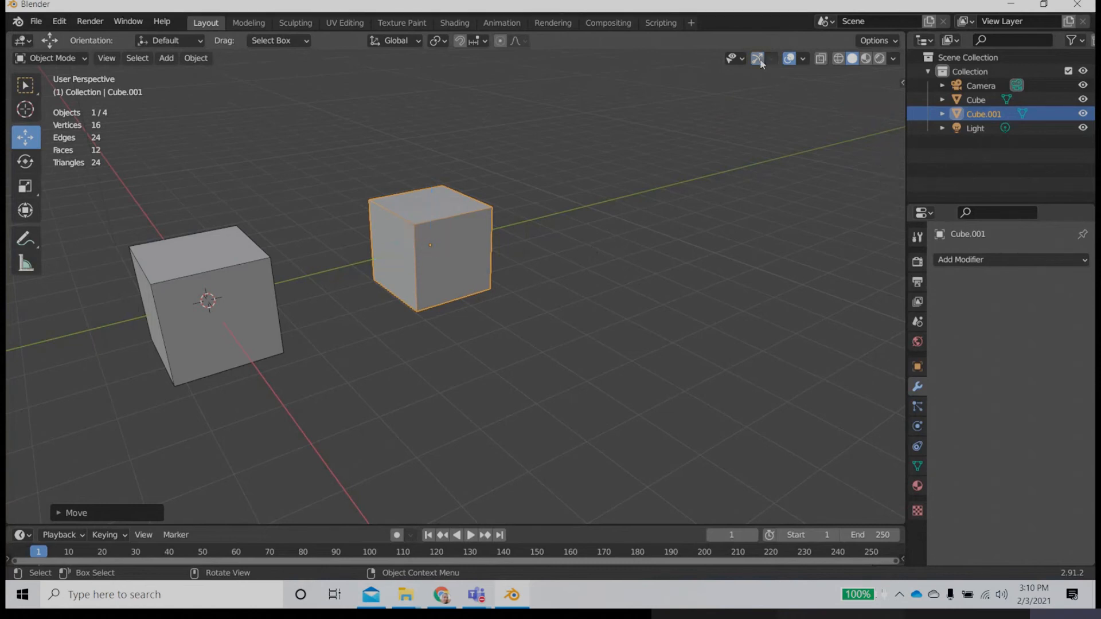
{"action": "left_click", "coordinate": [791, 59]}
{"action": "left_click", "coordinate": [791, 59]}
{"action": "middle_click_drag", "start_coordinate": [502, 257], "coordinate": [611, 229]}
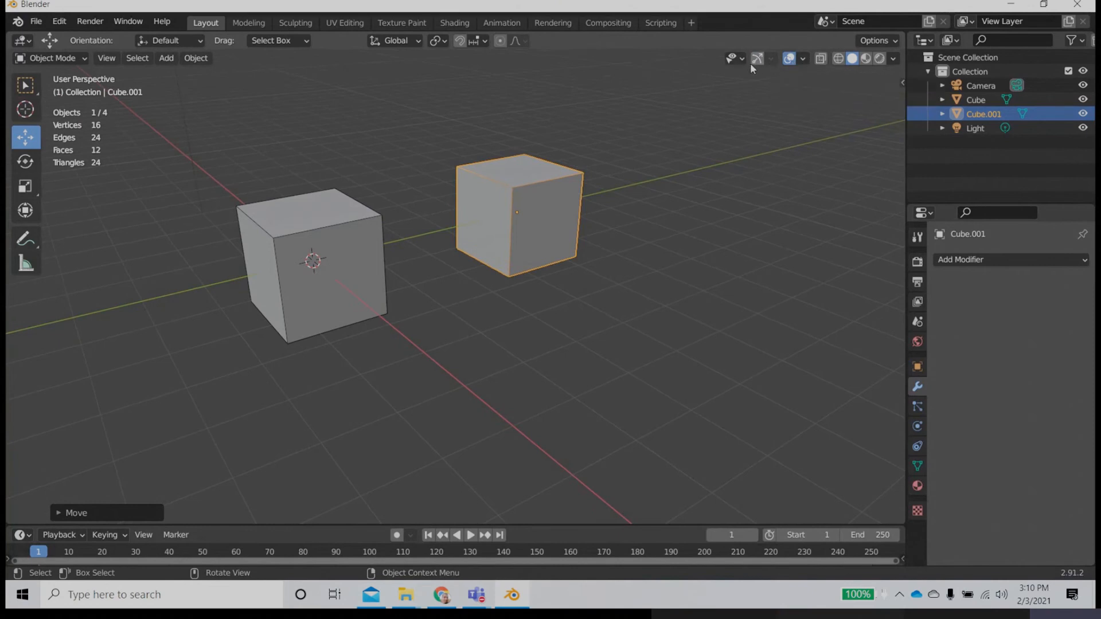
{"action": "middle_click_drag", "start_coordinate": [643, 195], "coordinate": [380, 294]}
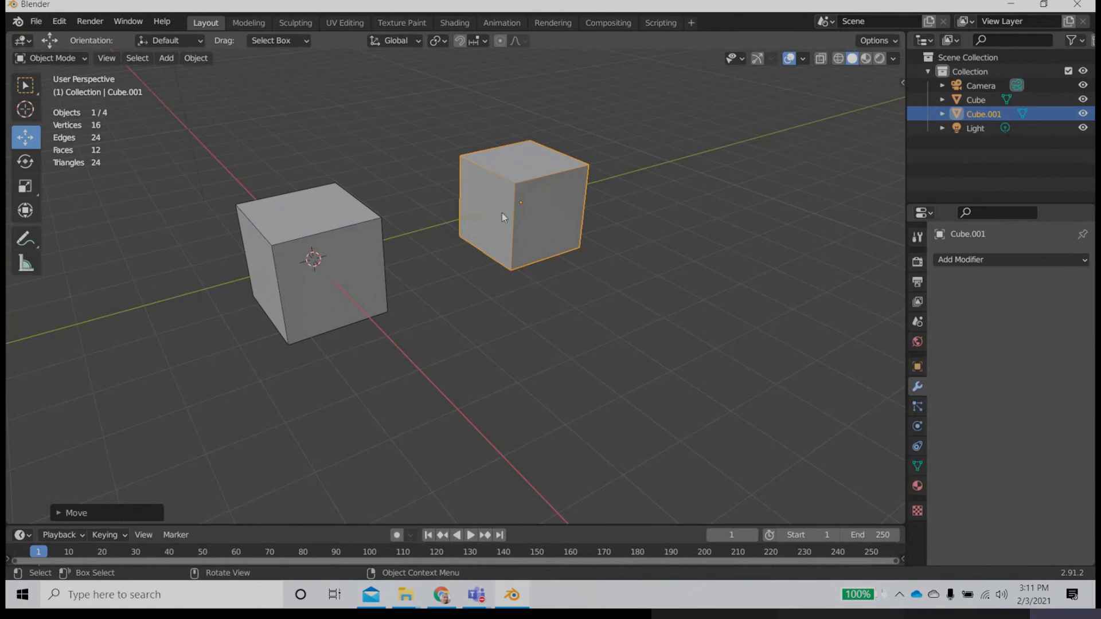
Step: Select the original cube and then the duplicate, turn on snapping and view the snap target options
{"action": "left_click", "coordinate": [332, 283]}
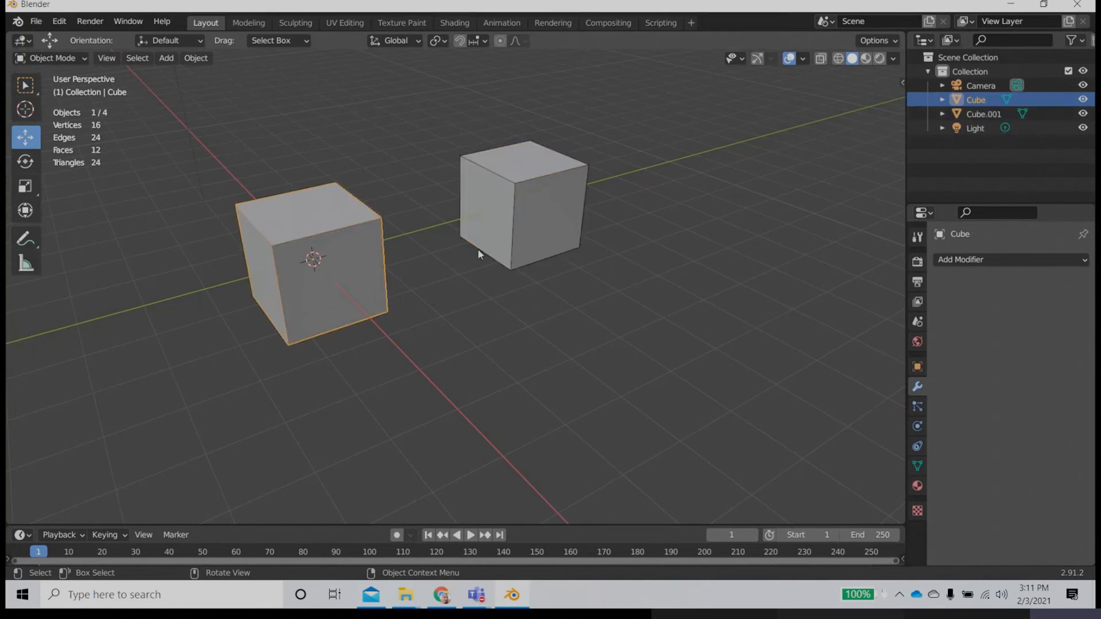
{"action": "left_click", "coordinate": [493, 184]}
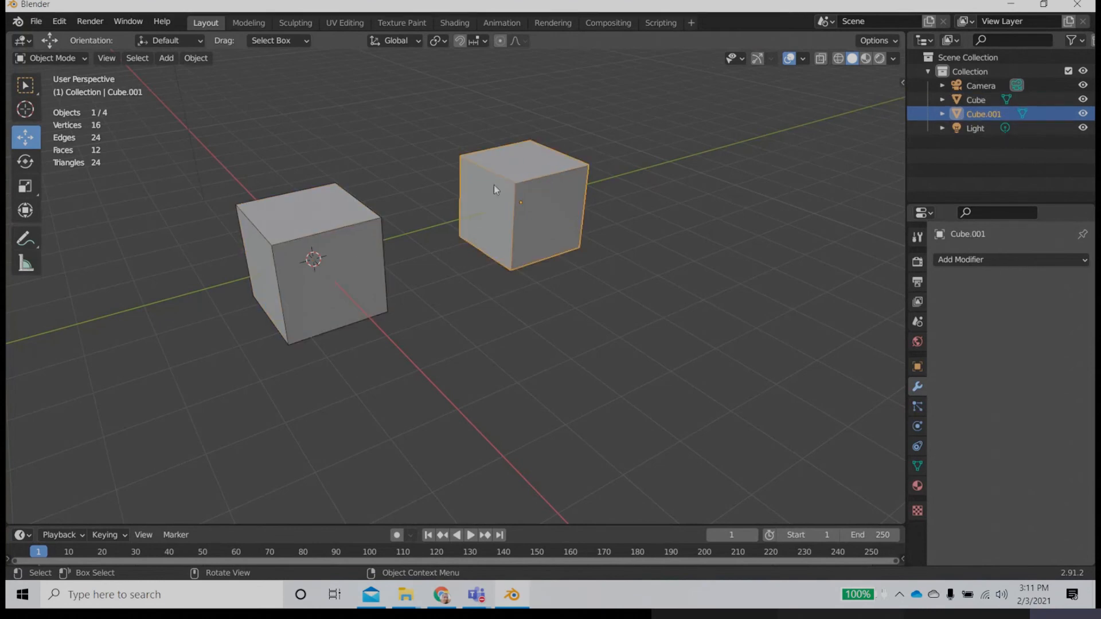
{"action": "left_click", "coordinate": [460, 41]}
{"action": "left_click", "coordinate": [485, 41]}
Step: Show the viewport gizmos again and try moving the duplicate cube along the Y axis with snapping on
{"action": "left_click", "coordinate": [556, 321]}
{"action": "left_click", "coordinate": [541, 224]}
{"action": "middle_click_drag", "start_coordinate": [539, 229], "coordinate": [703, 128]}
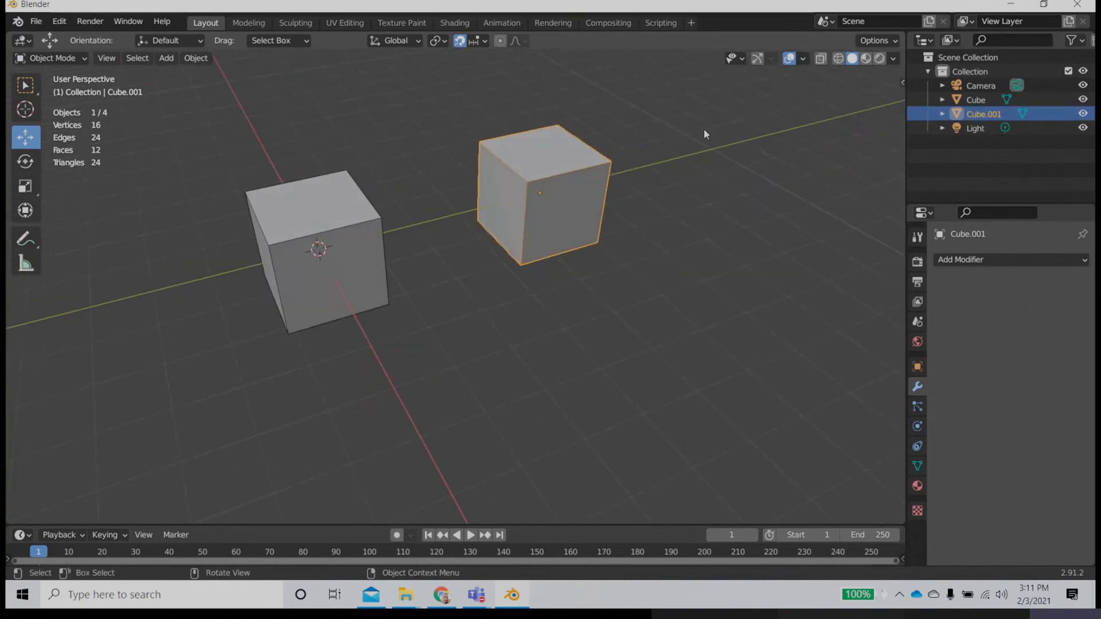
{"action": "left_click", "coordinate": [758, 58]}
{"action": "mouse_move", "coordinate": [483, 211]}
{"action": "left_mouse_down"}
{"action": "mouse_move", "coordinate": [558, 192]}
{"action": "mouse_move", "coordinate": [488, 210]}
{"action": "mouse_move", "coordinate": [515, 206]}
{"action": "mouse_move", "coordinate": [503, 209]}
{"action": "left_mouse_up"}
Step: Keep Increment as the snap target and enable Absolute Grid Snap
{"action": "left_click", "coordinate": [484, 41]}
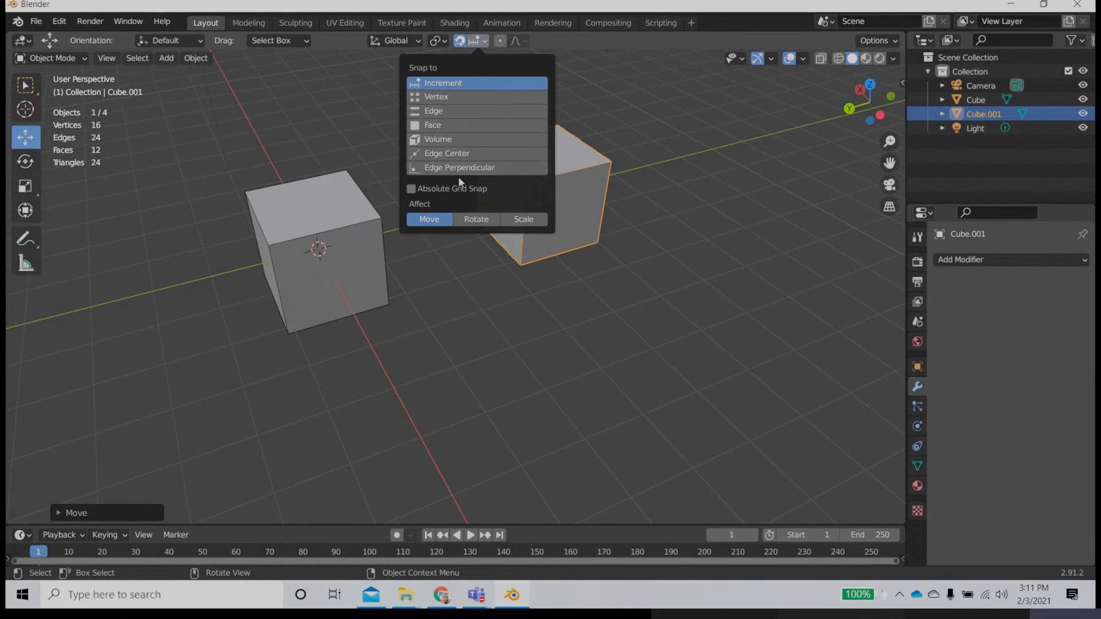
{"action": "right_click", "coordinate": [448, 82]}
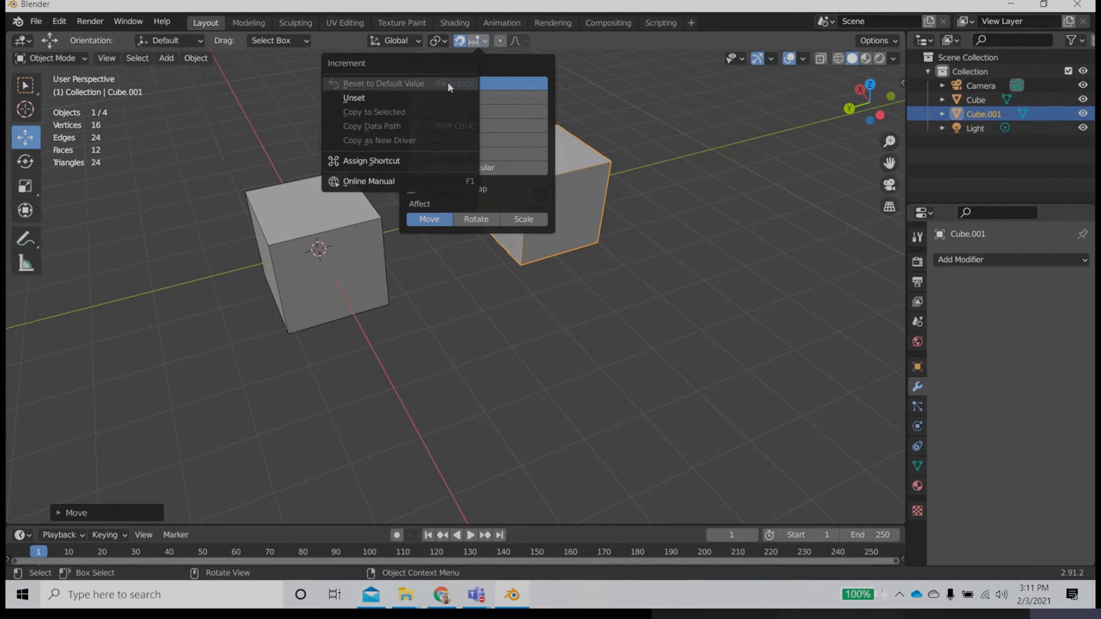
{"action": "left_click", "coordinate": [504, 83]}
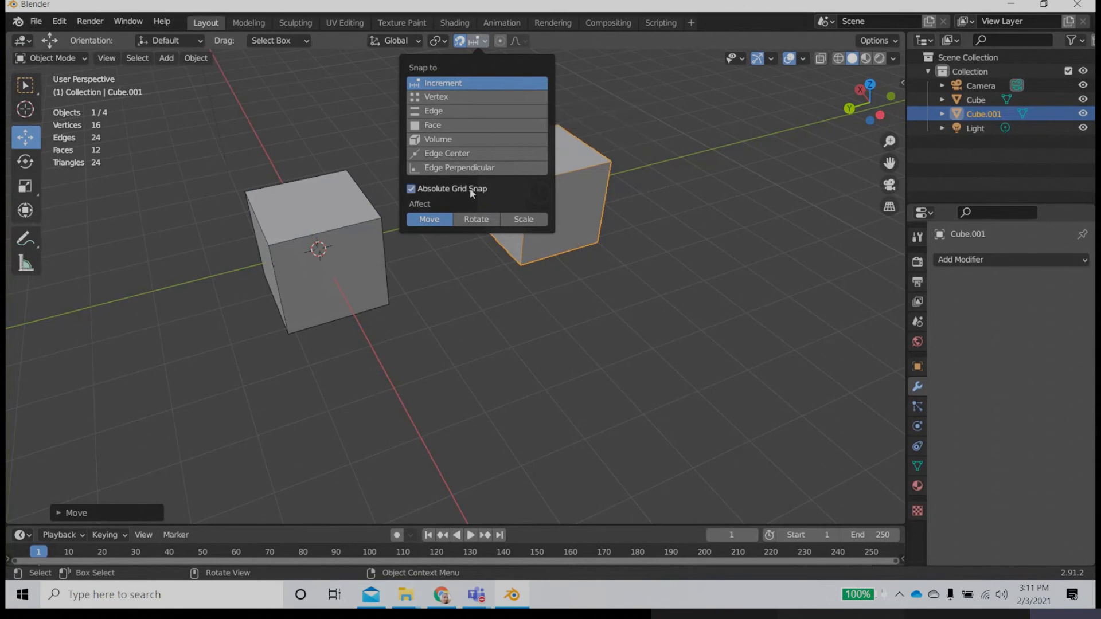
{"action": "left_click", "coordinate": [616, 252]}
Step: Move the duplicate cube slightly along the Y axis toward the original cube
{"action": "left_click", "coordinate": [525, 208]}
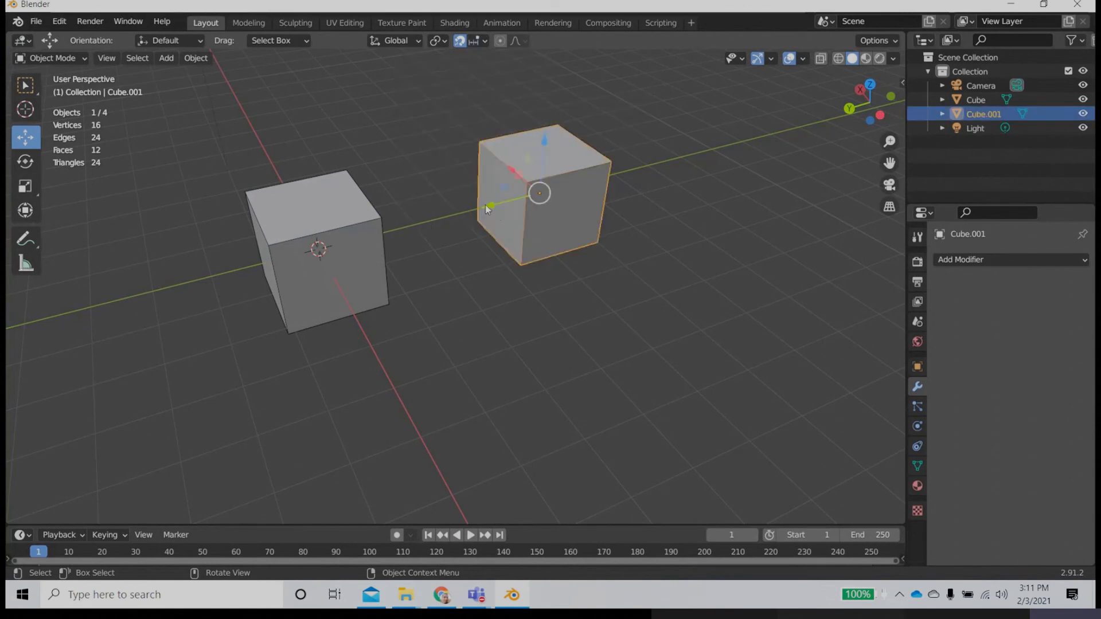
{"action": "key", "text": "g"}
{"action": "left_click", "coordinate": [485, 204]}
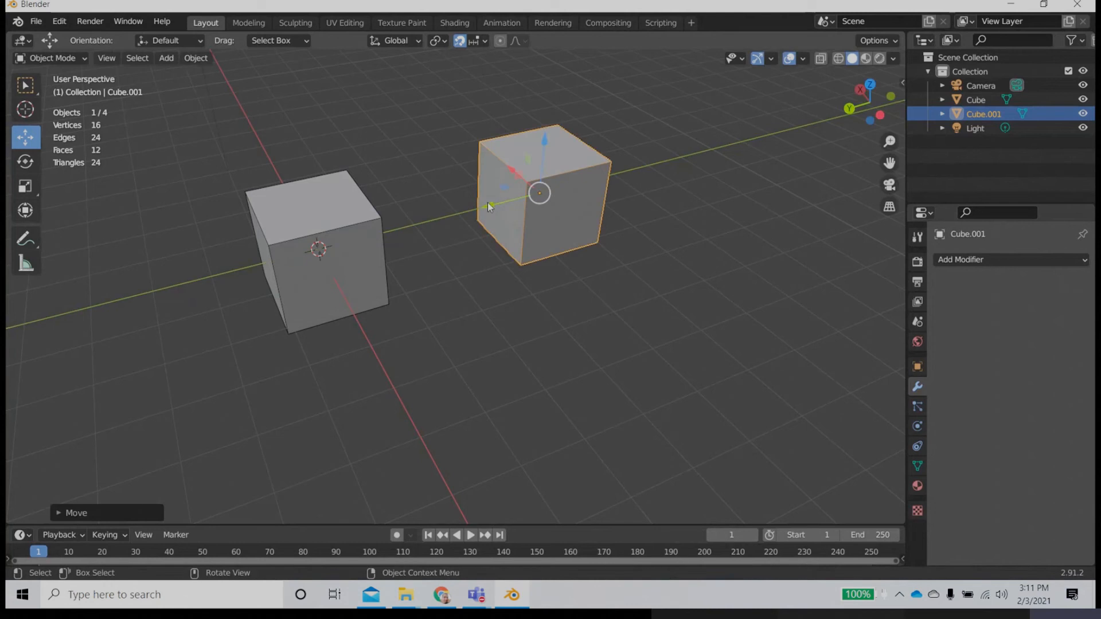
{"action": "left_click_drag", "start_coordinate": [488, 205], "coordinate": [476, 209]}
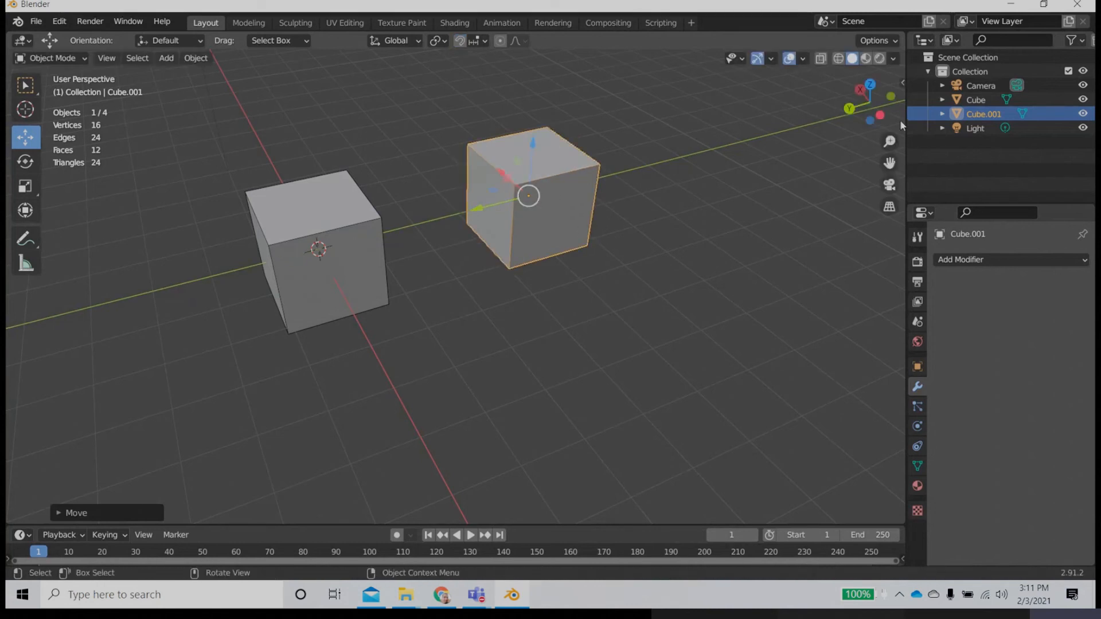
Step: Show the transform values and set the duplicate cube's Y location to -4 m
{"action": "key", "text": "n"}
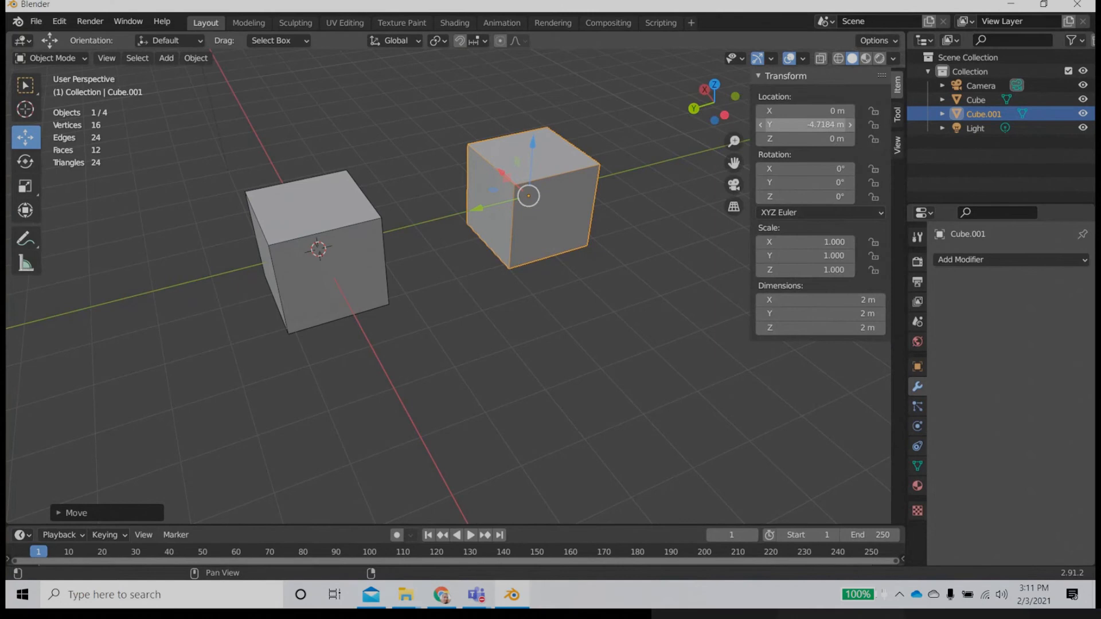
{"action": "left_click", "coordinate": [825, 125]}
{"action": "type", "text": "-4"}
{"action": "key", "text": "Return"}
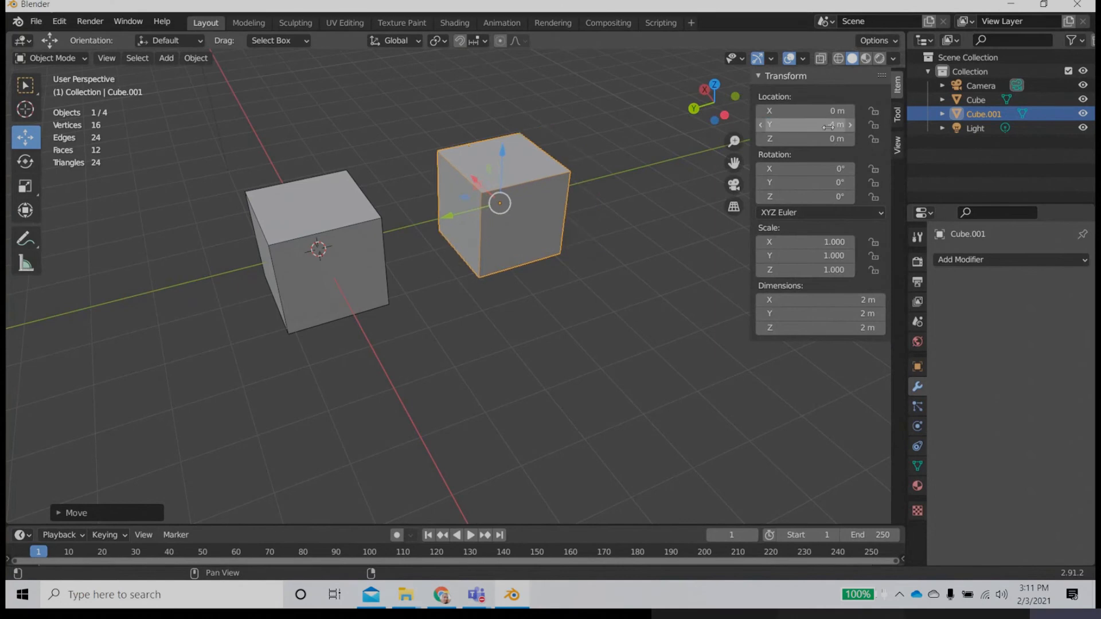
{"action": "key", "text": "KP_Subtract"}
{"action": "key", "text": "KP_5"}
{"action": "left_click", "coordinate": [829, 127]}
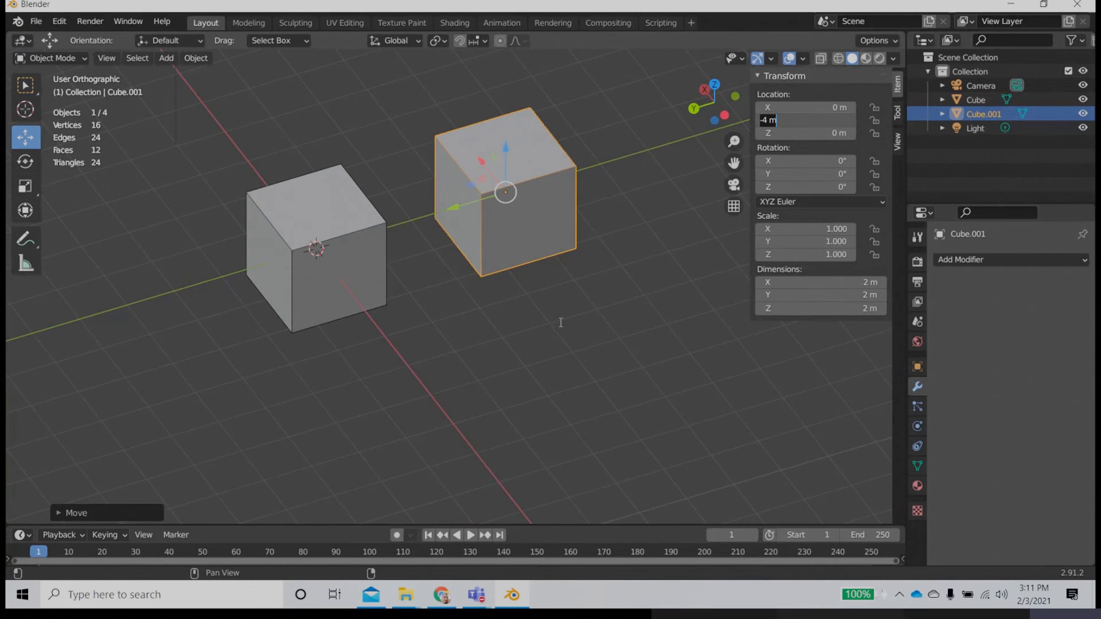
{"action": "key", "text": "Return"}
{"action": "left_click", "coordinate": [734, 206]}
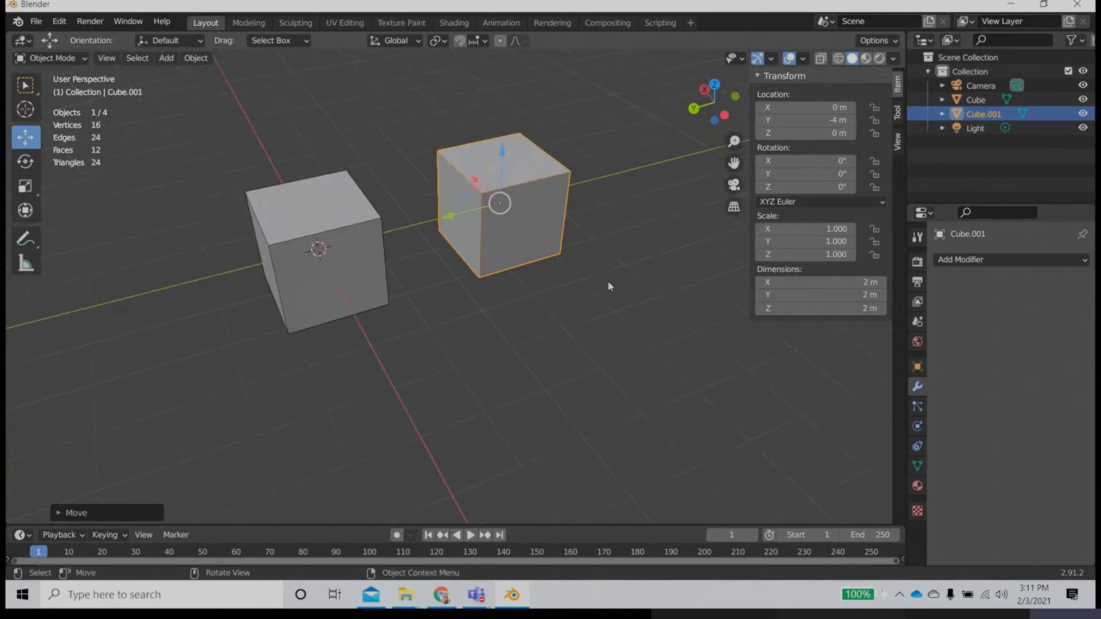
Step: Hide the transform sidebar and examine both cubes from several angles, deselecting and reselecting the duplicate
{"action": "middle_click_drag", "start_coordinate": [608, 280], "coordinate": [567, 299]}
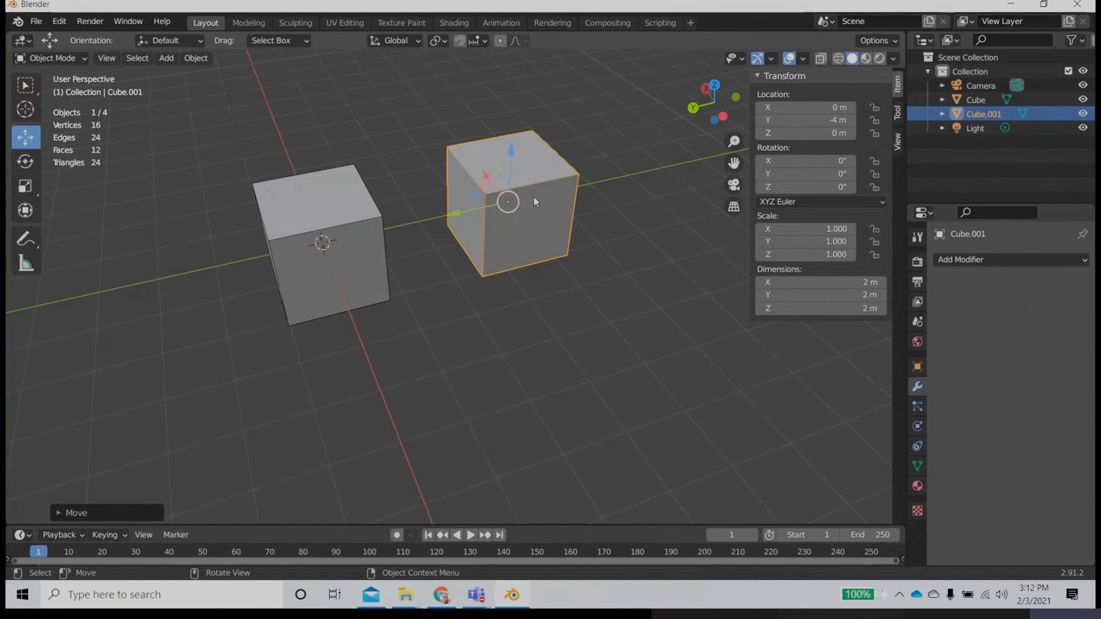
{"action": "key", "text": "n"}
{"action": "middle_click_drag", "start_coordinate": [560, 263], "coordinate": [518, 245]}
{"action": "left_click", "coordinate": [706, 300]}
{"action": "scroll", "coordinate": [634, 285], "scroll_direction": "up", "scroll_amount": 2}
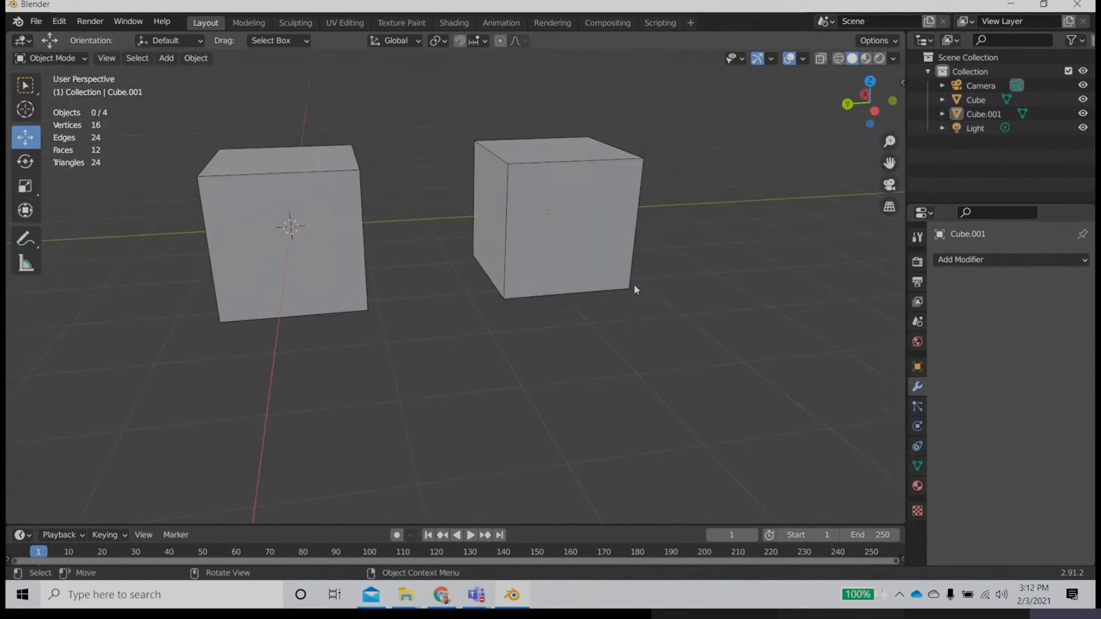
{"action": "left_click", "coordinate": [599, 279]}
{"action": "mouse_move", "coordinate": [596, 270]}
{"action": "middle_mouse_down"}
{"action": "mouse_move", "coordinate": [538, 290]}
{"action": "mouse_move", "coordinate": [427, 272]}
{"action": "mouse_move", "coordinate": [592, 270]}
{"action": "middle_mouse_up"}
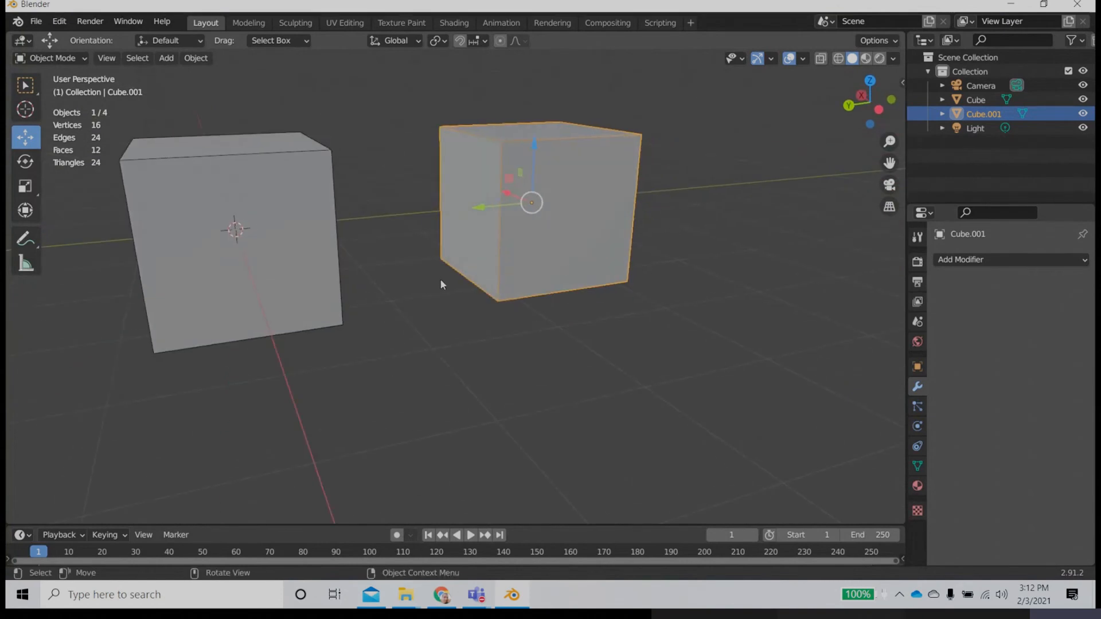
{"action": "middle_click_drag", "start_coordinate": [465, 337], "coordinate": [459, 374]}
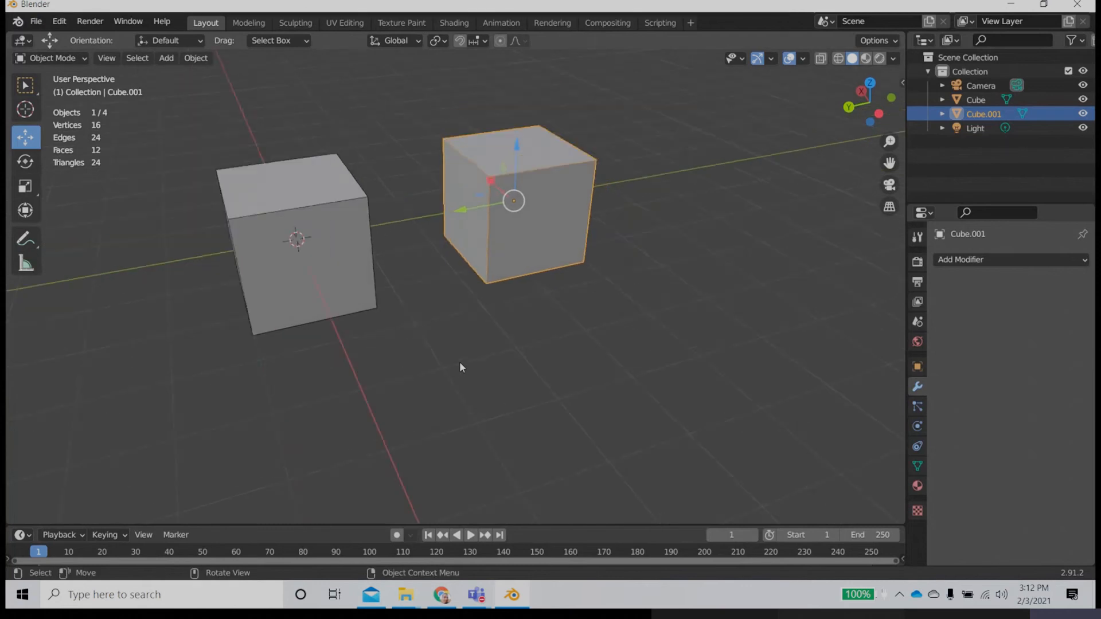
Step: Show the cubes in the front view and then the right orthographic view, and reselect the duplicate cube there
{"action": "key", "text": "KP_1"}
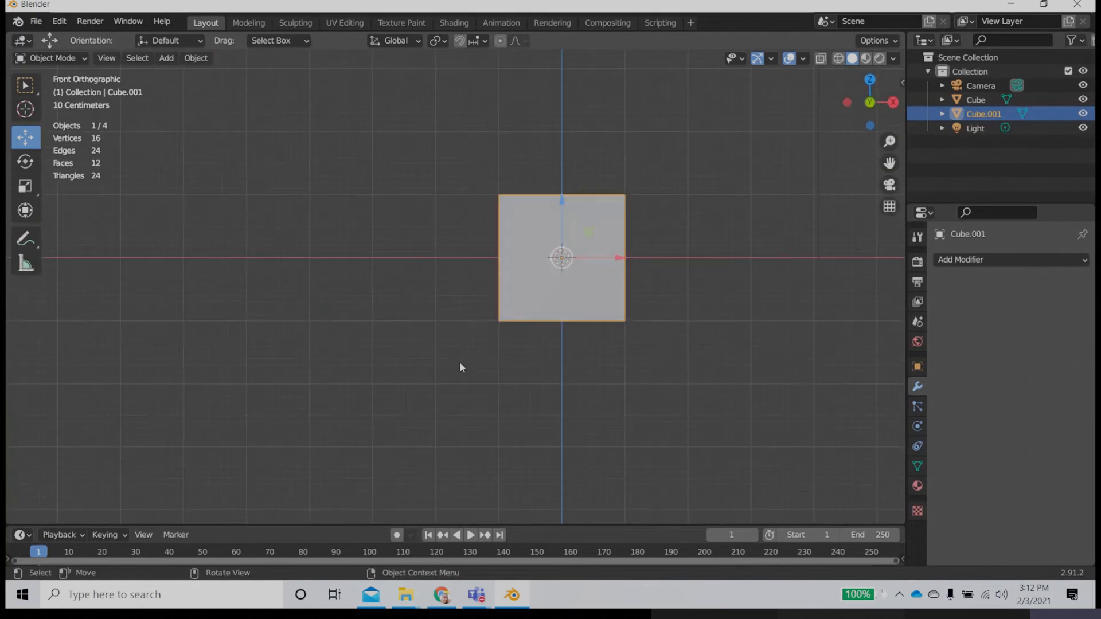
{"action": "key", "text": "KP_2"}
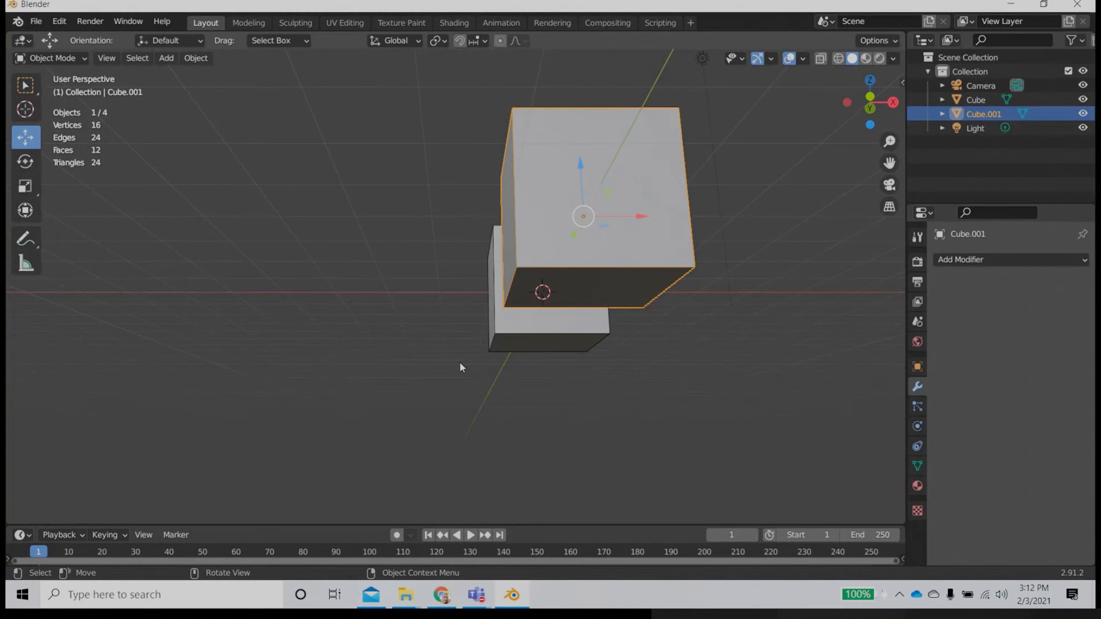
{"action": "key", "text": "KP_3"}
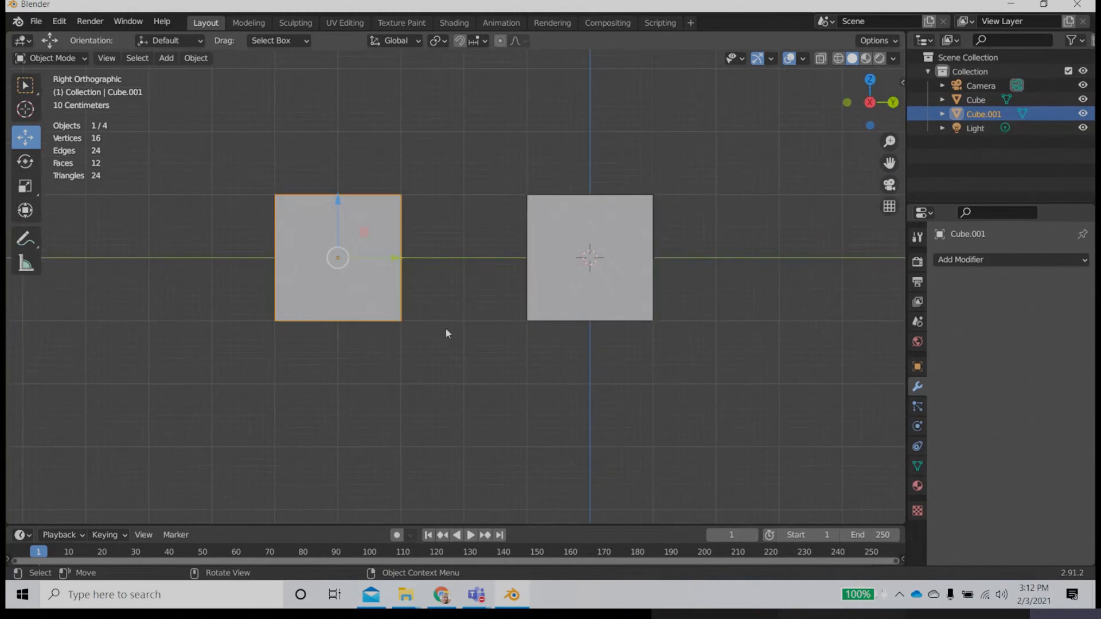
{"action": "left_click", "coordinate": [461, 219]}
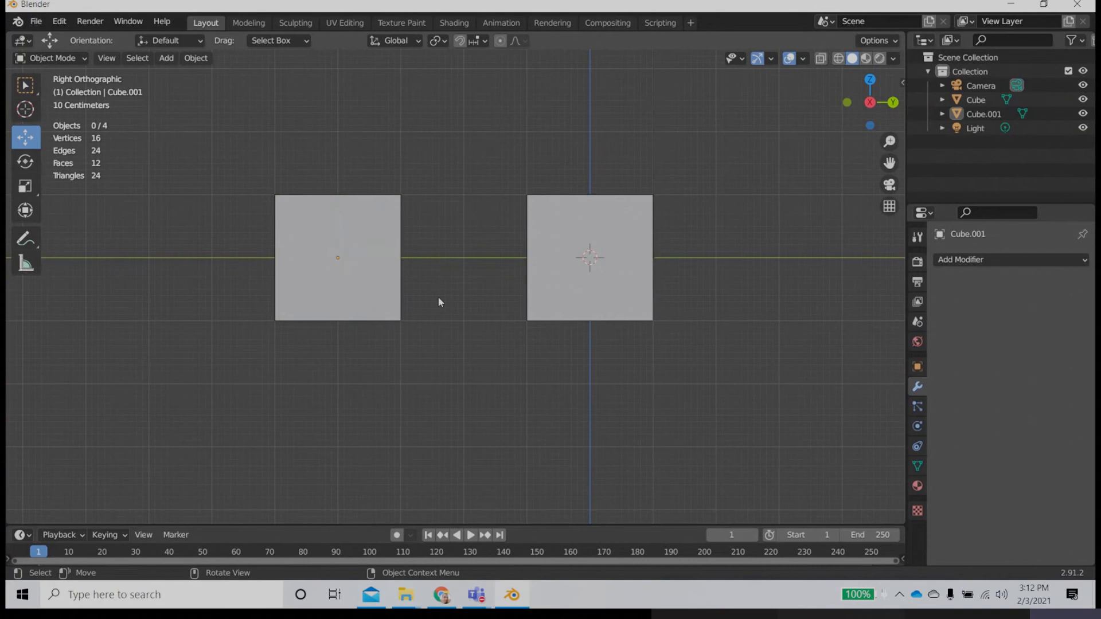
{"action": "left_click", "coordinate": [374, 305]}
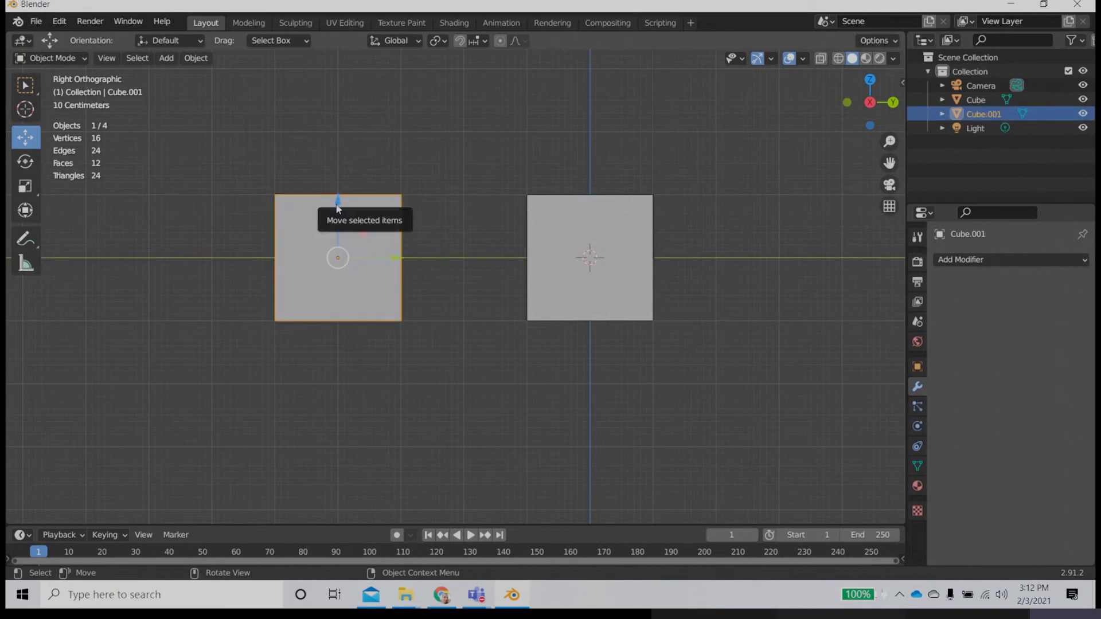
Step: Raise the duplicate cube along the Z axis and set its Z location to exactly 1 m
{"action": "left_click_drag", "start_coordinate": [337, 202], "coordinate": [345, 134]}
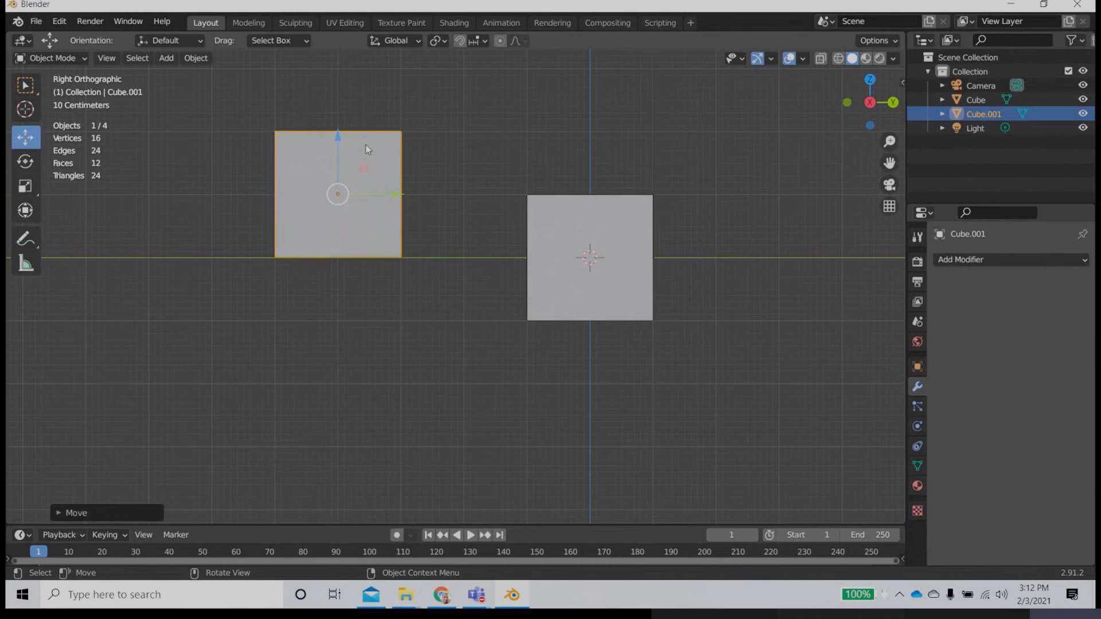
{"action": "key", "text": "n"}
{"action": "left_click", "coordinate": [805, 133]}
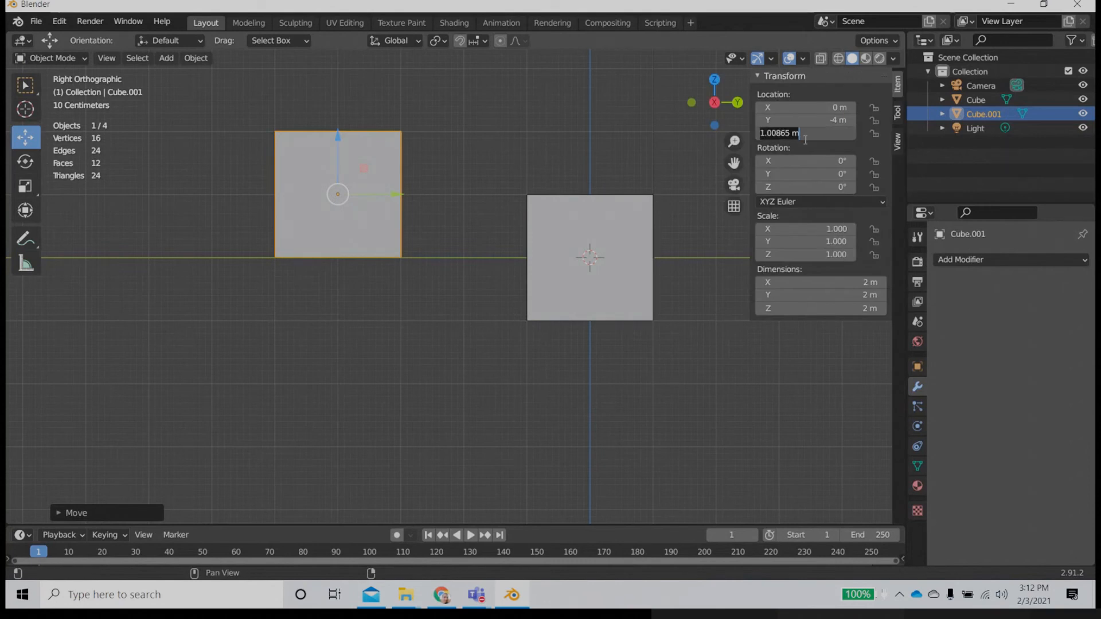
{"action": "type", "text": "1"}
{"action": "key", "text": "Return"}
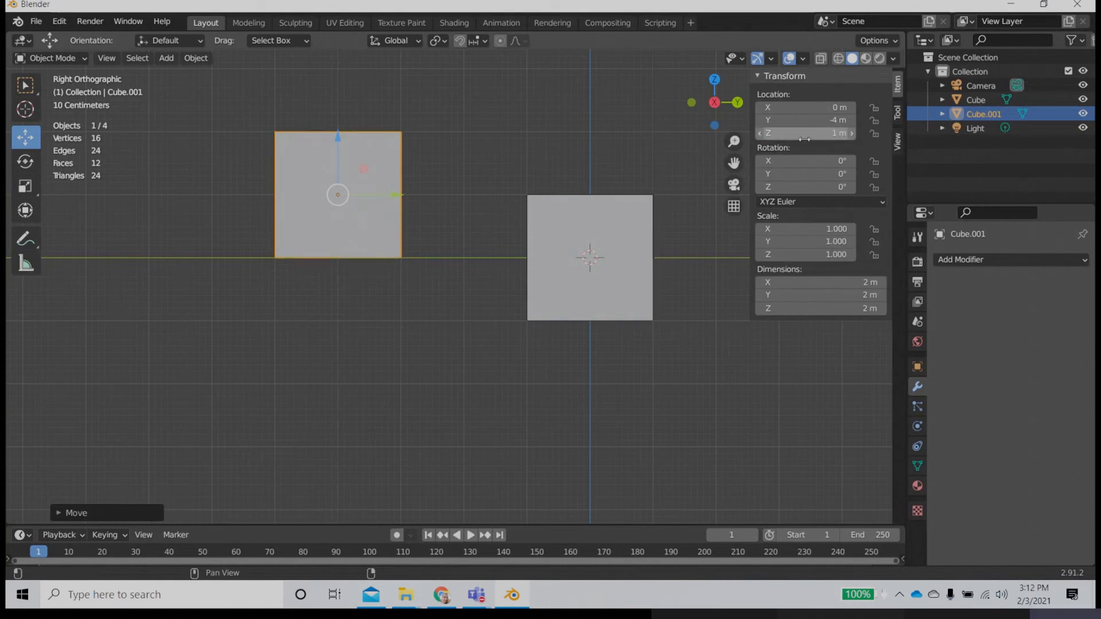
Step: Select the original cube, raise it along the Z axis and set its Z location to 1 m
{"action": "left_click", "coordinate": [599, 315]}
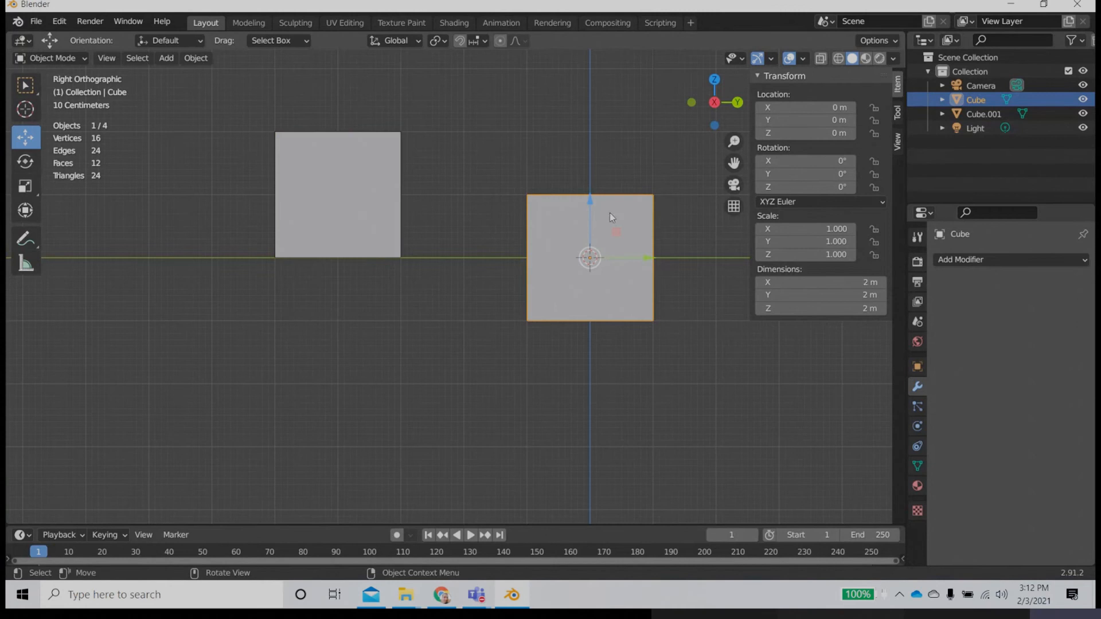
{"action": "left_click_drag", "start_coordinate": [590, 196], "coordinate": [590, 137]}
{"action": "left_click", "coordinate": [841, 131]}
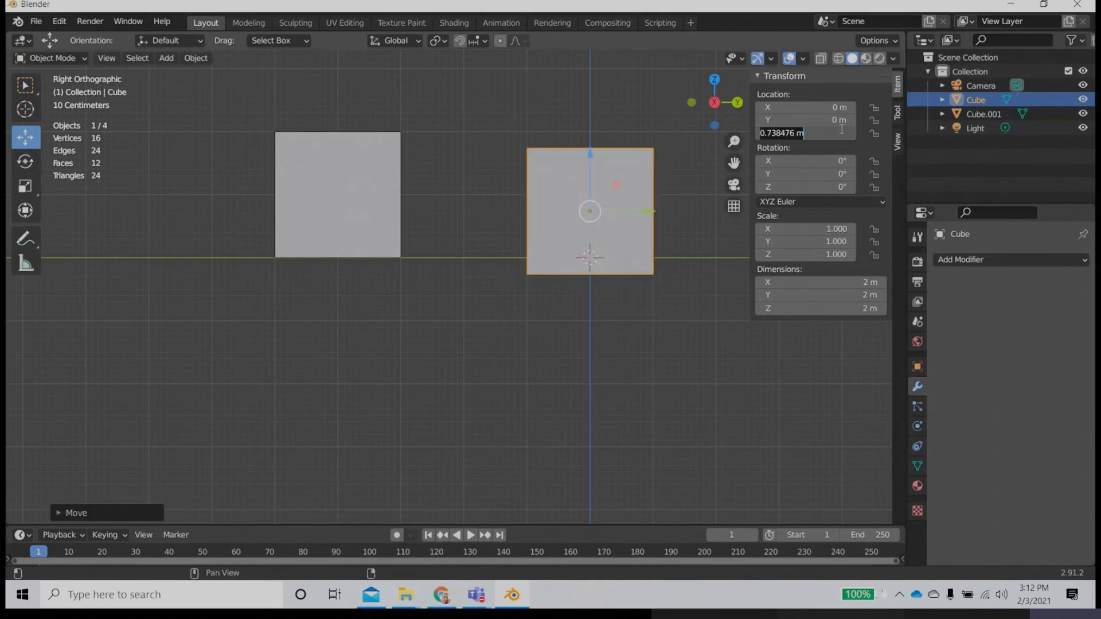
{"action": "type", "text": "1"}
{"action": "key", "text": "Return"}
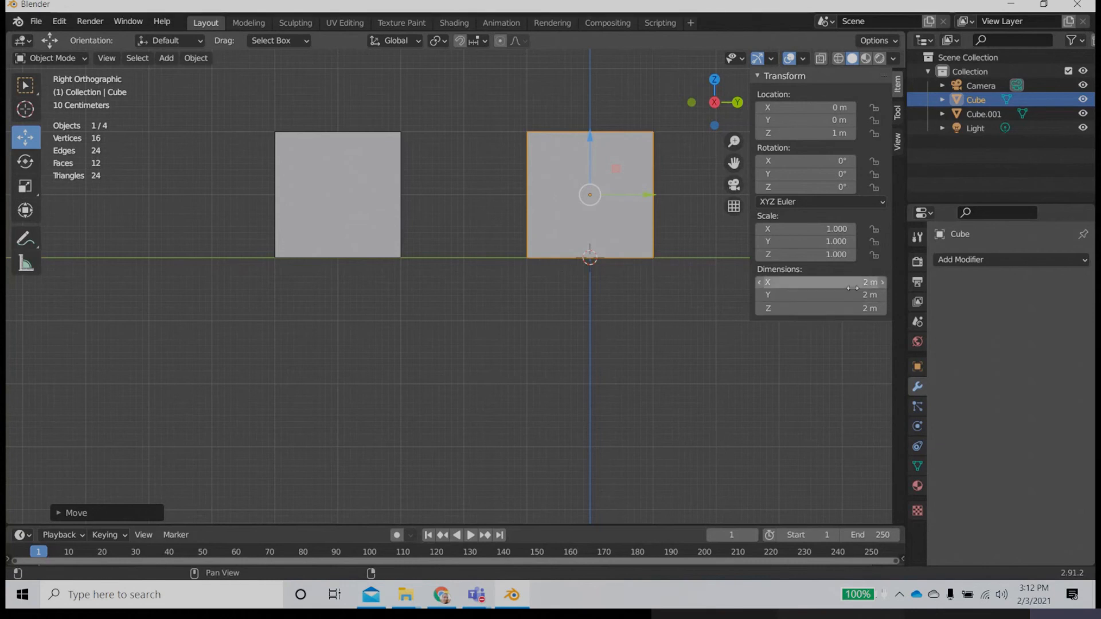
Step: Activate the 3D Cursor tool and place the cursor near the base of the original cube
{"action": "middle_click_drag", "start_coordinate": [445, 274], "coordinate": [515, 338]}
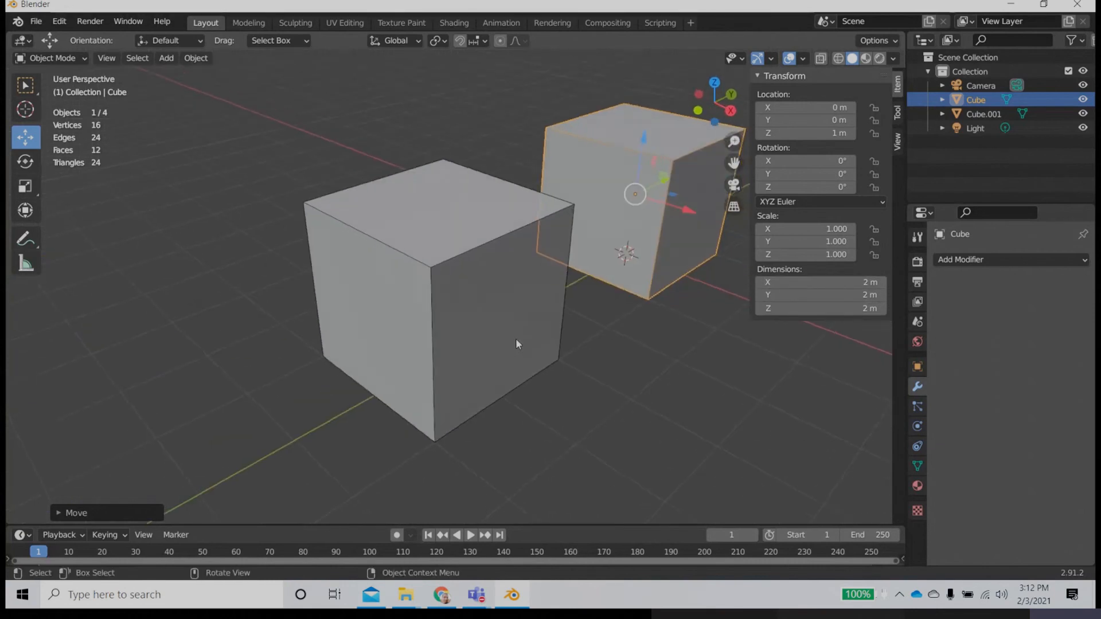
{"action": "scroll", "coordinate": [519, 335], "scroll_direction": "down", "scroll_amount": 3}
{"action": "middle_click_drag", "start_coordinate": [599, 333], "coordinate": [120, 338]}
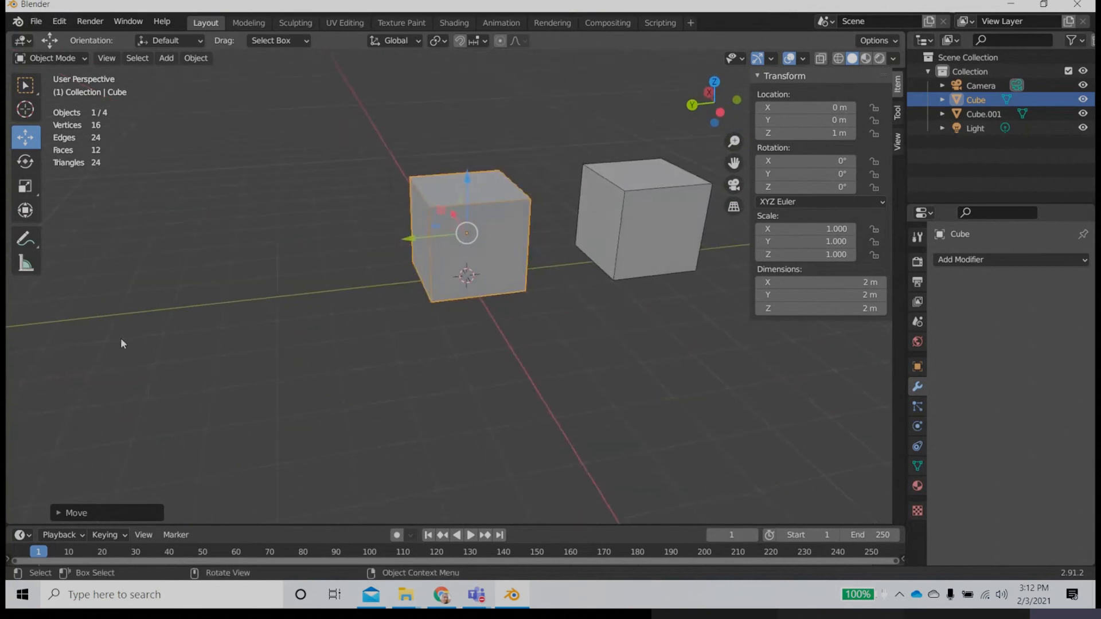
{"action": "middle_click_drag", "start_coordinate": [570, 327], "coordinate": [507, 242]}
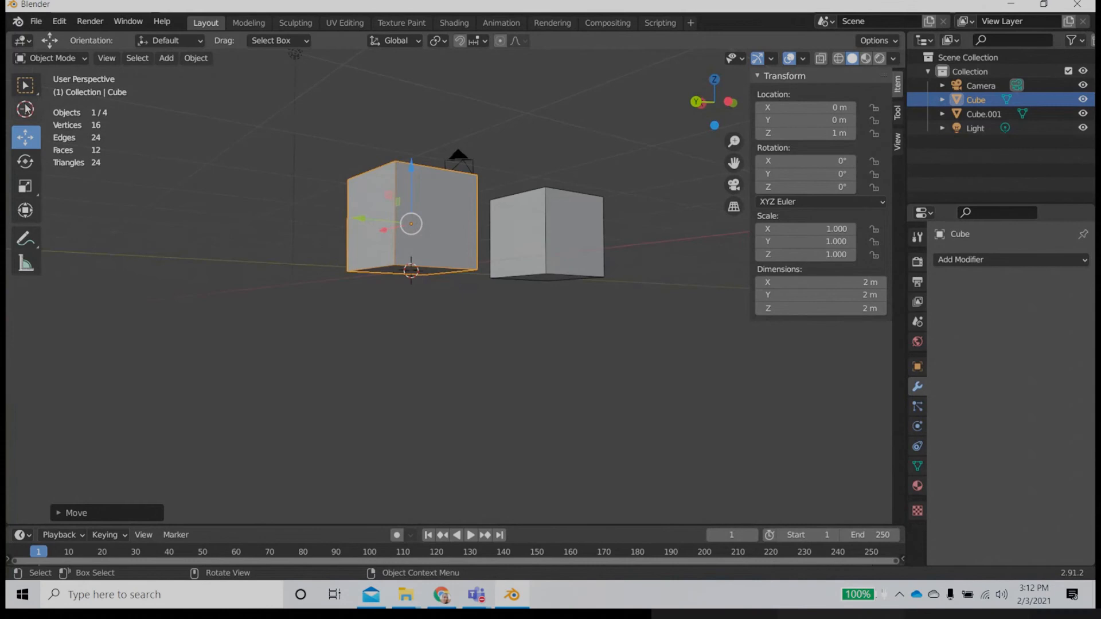
{"action": "left_click", "coordinate": [24, 108]}
{"action": "left_click", "coordinate": [328, 350]}
{"action": "middle_click_drag", "start_coordinate": [459, 339], "coordinate": [363, 414]}
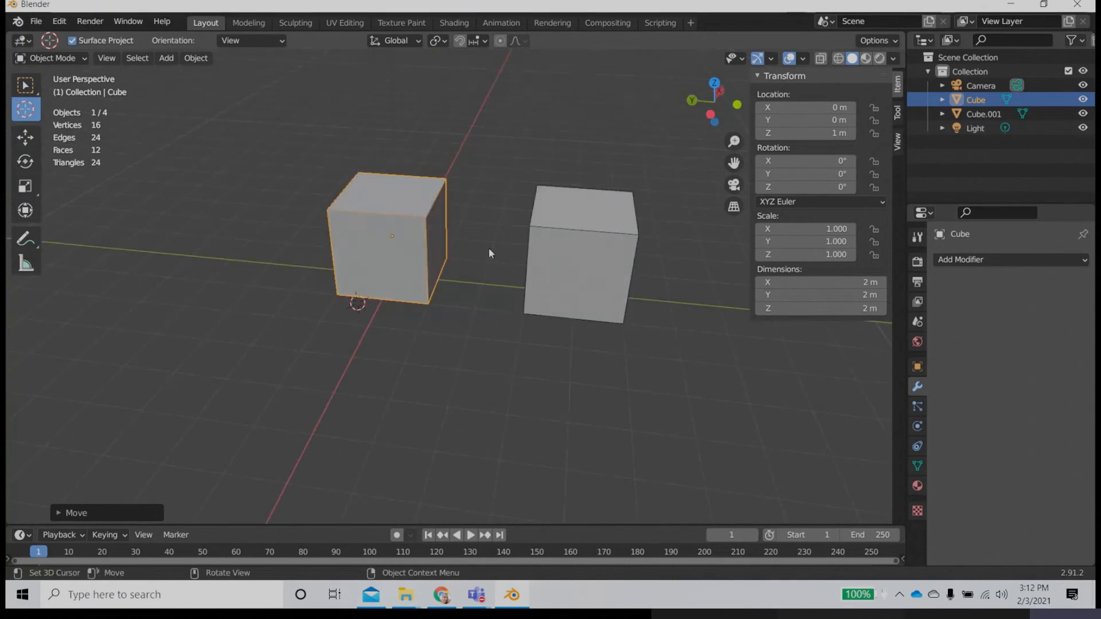
Step: Reposition the 3D cursor at several different spots in the empty space around both cubes
{"action": "left_click", "coordinate": [491, 184]}
{"action": "left_click", "coordinate": [299, 128]}
{"action": "left_click", "coordinate": [225, 243]}
{"action": "left_click", "coordinate": [520, 373]}
{"action": "left_click", "coordinate": [686, 233]}
{"action": "left_click", "coordinate": [620, 152]}
Step: Review the Set Origin options available for the original cube without applying any of them
{"action": "left_click", "coordinate": [196, 58]}
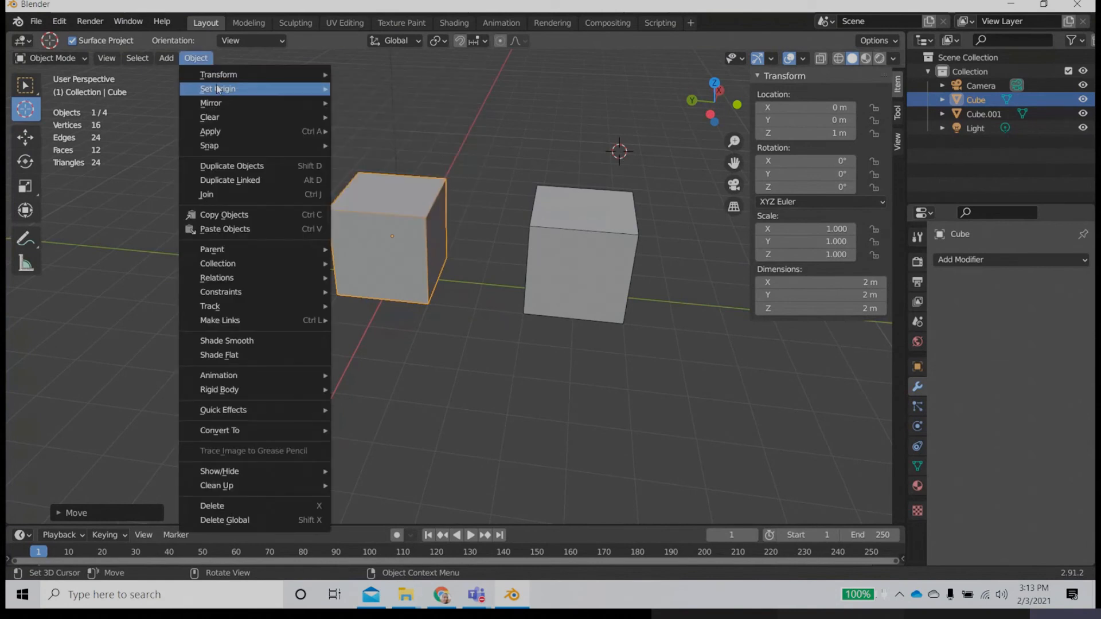
{"action": "mouse_move", "coordinate": [219, 89]}
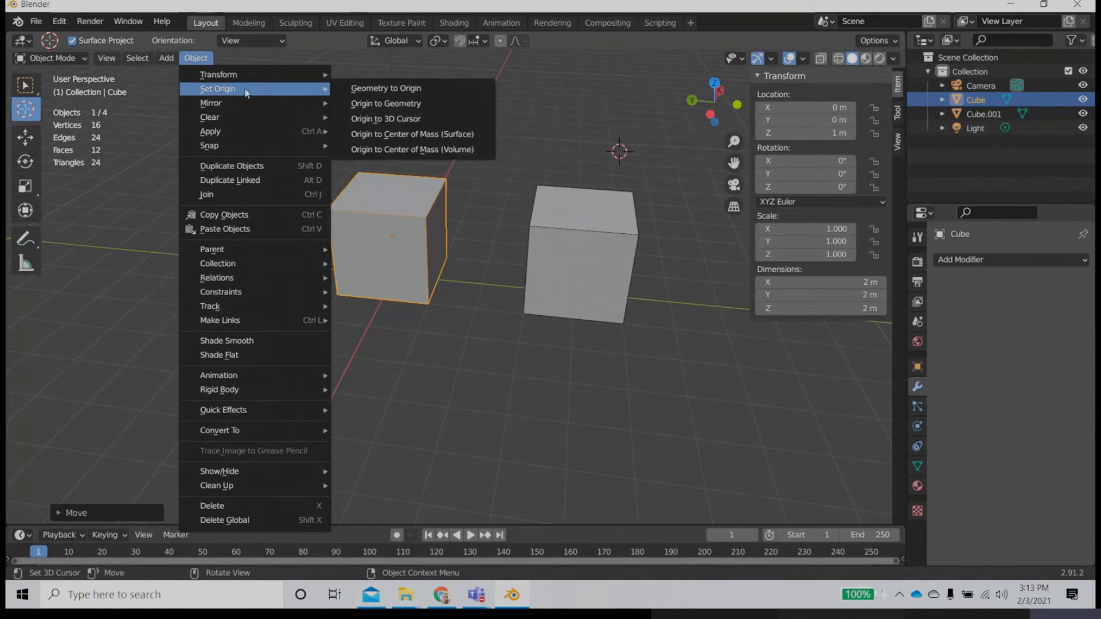
{"action": "mouse_move", "coordinate": [241, 75]}
{"action": "middle_click_drag", "start_coordinate": [497, 318], "coordinate": [474, 289]}
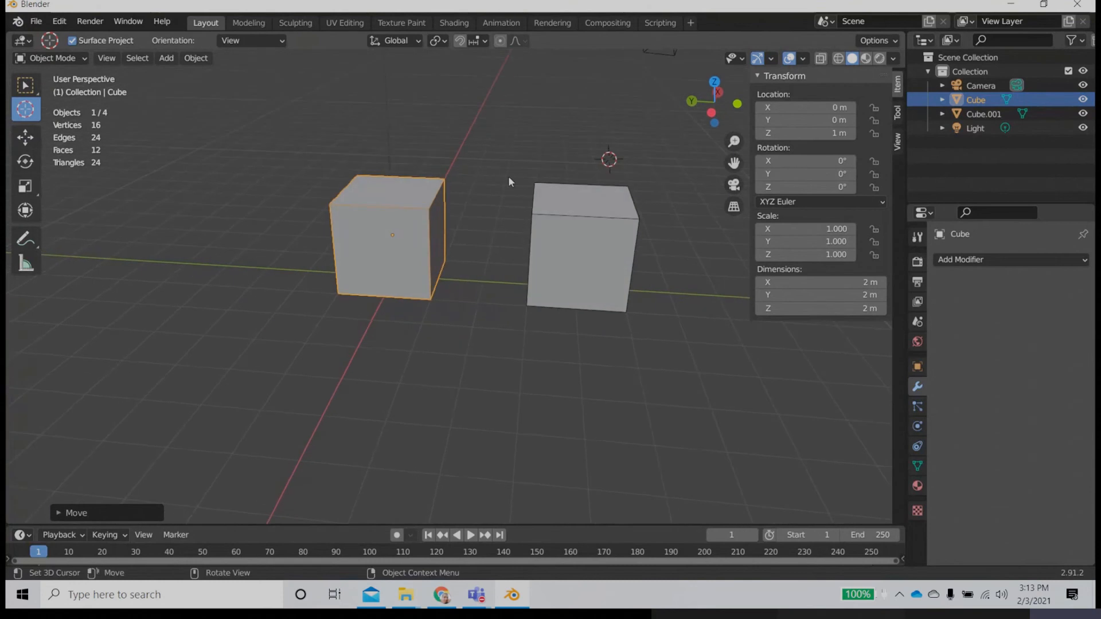
Step: Turn on snapping, check its target options, and move the 3D cursor to the original cube's lower part
{"action": "left_click", "coordinate": [459, 41]}
{"action": "left_click", "coordinate": [484, 42]}
{"action": "left_click_drag", "start_coordinate": [609, 158], "coordinate": [411, 324]}
{"action": "middle_click_drag", "start_coordinate": [412, 324], "coordinate": [436, 338]}
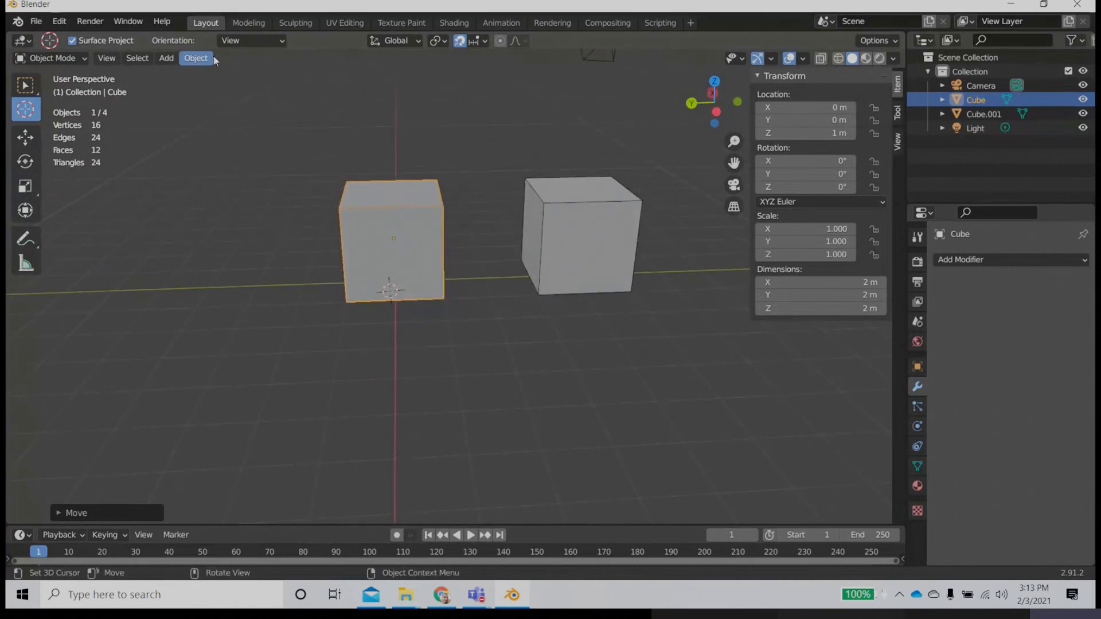
Step: Look through the object commands again for the origin options and view the cubes from another angle
{"action": "left_click", "coordinate": [195, 59]}
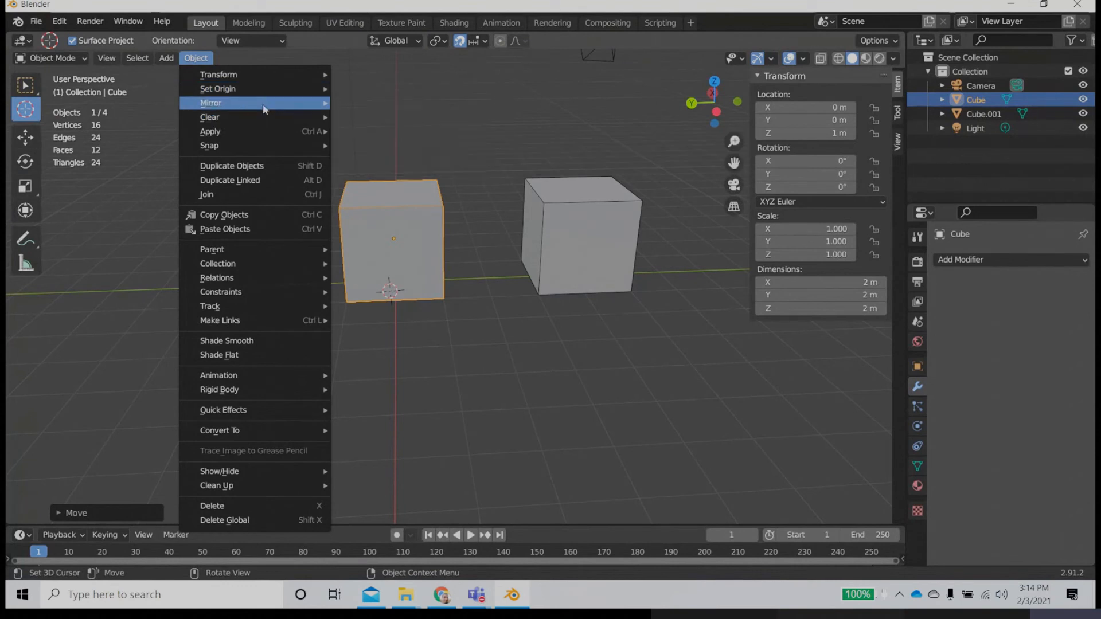
{"action": "mouse_move", "coordinate": [261, 148]}
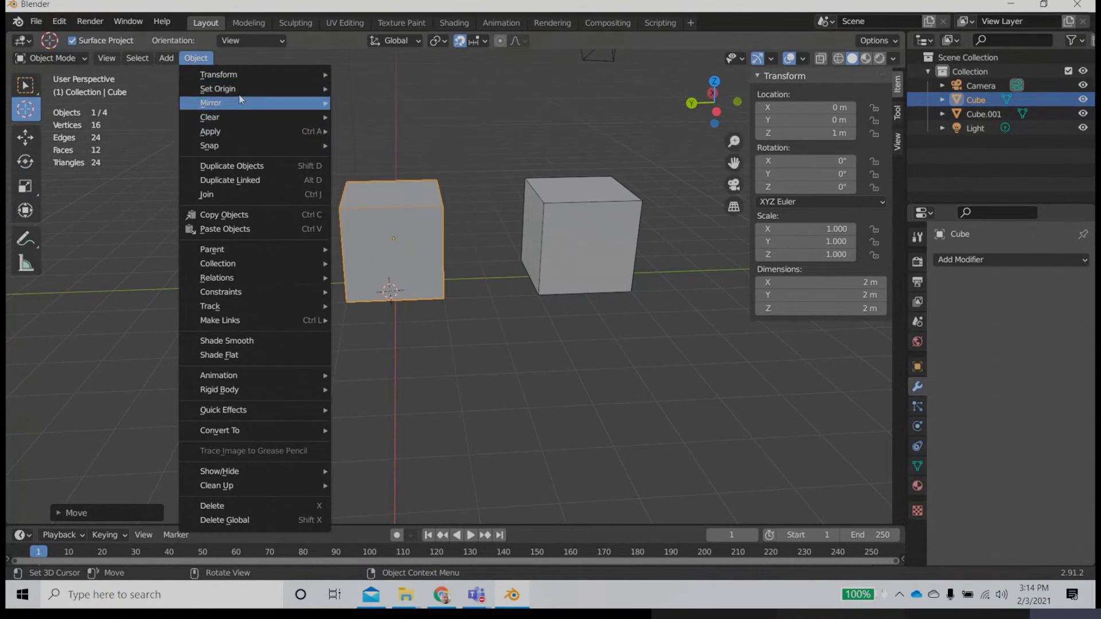
{"action": "mouse_move", "coordinate": [239, 91]}
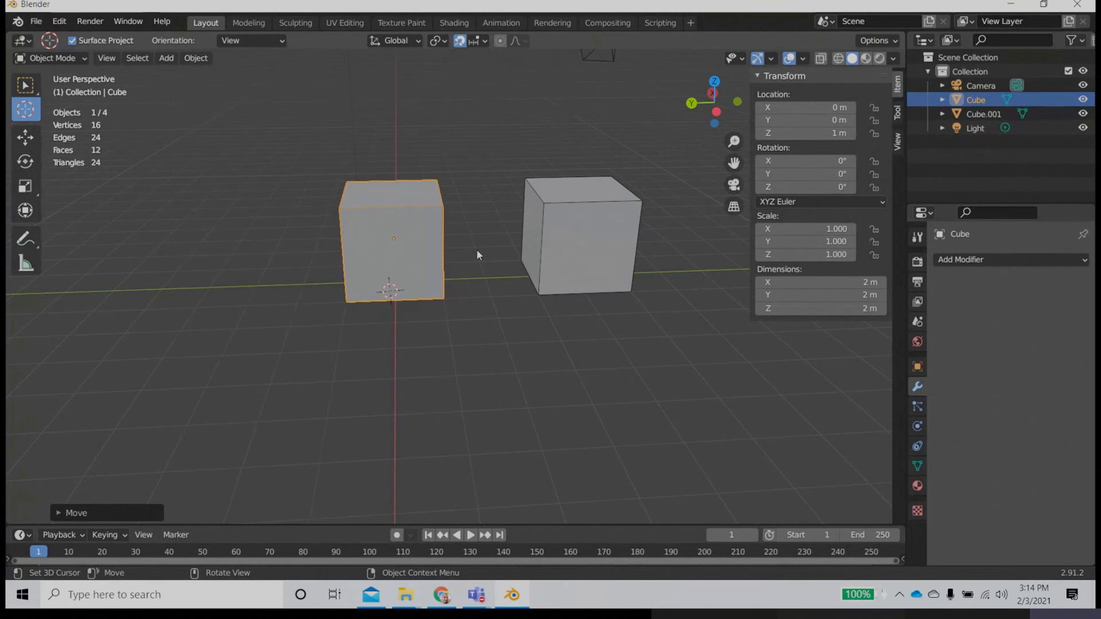
{"action": "middle_click_drag", "start_coordinate": [463, 266], "coordinate": [413, 265]}
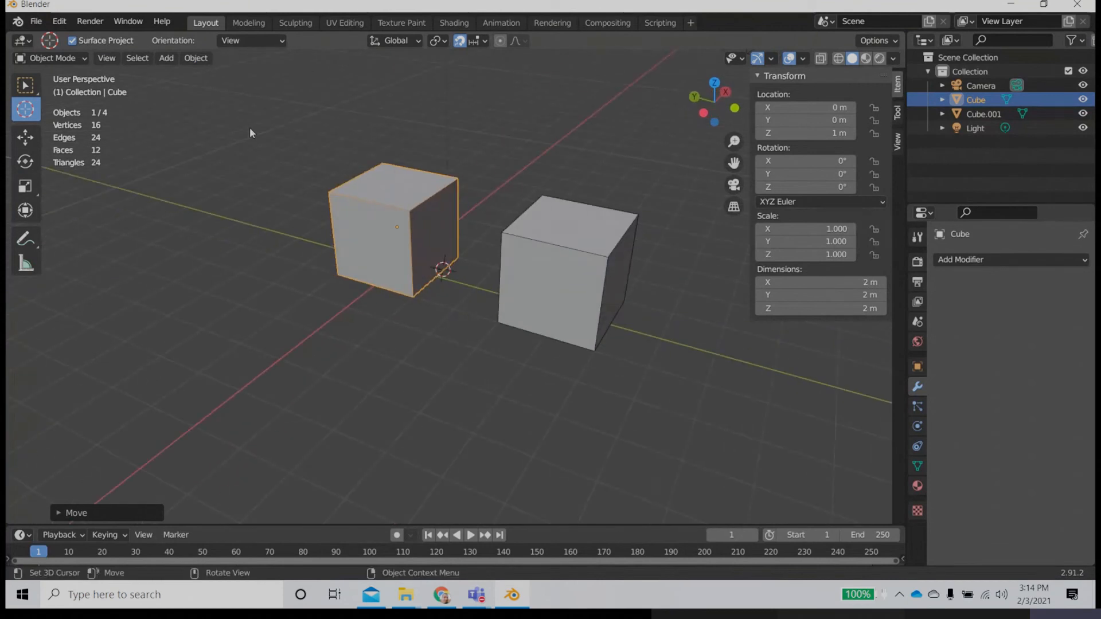
{"action": "left_click", "coordinate": [201, 68]}
Step: Set the snap target to Vertex and snap the 3D cursor to a bottom corner of the original cube
{"action": "left_click", "coordinate": [479, 40]}
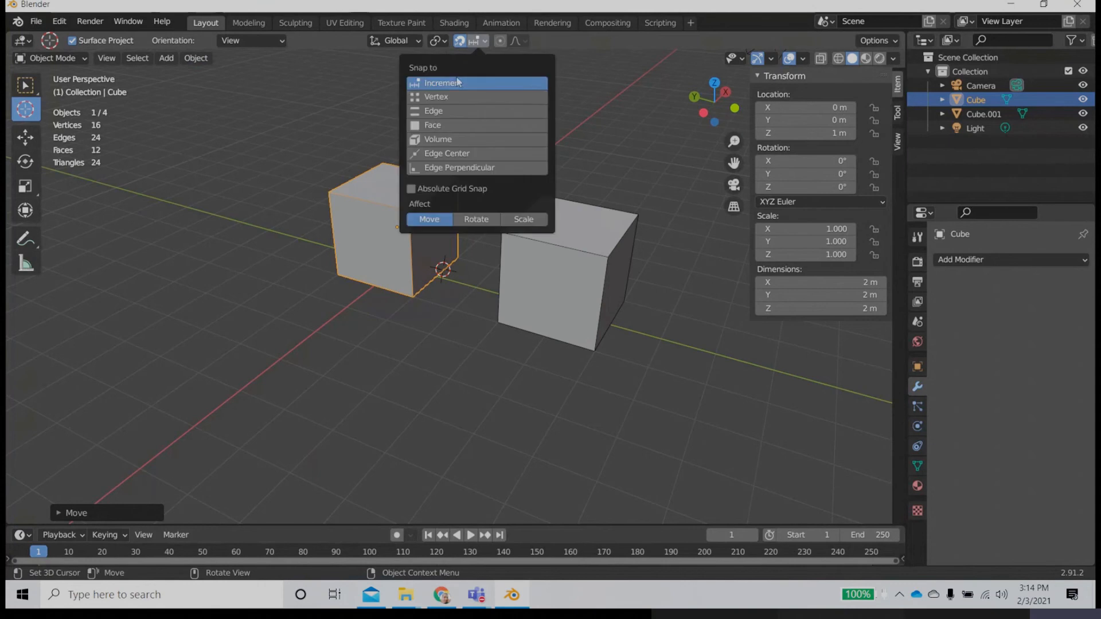
{"action": "left_click", "coordinate": [442, 97]}
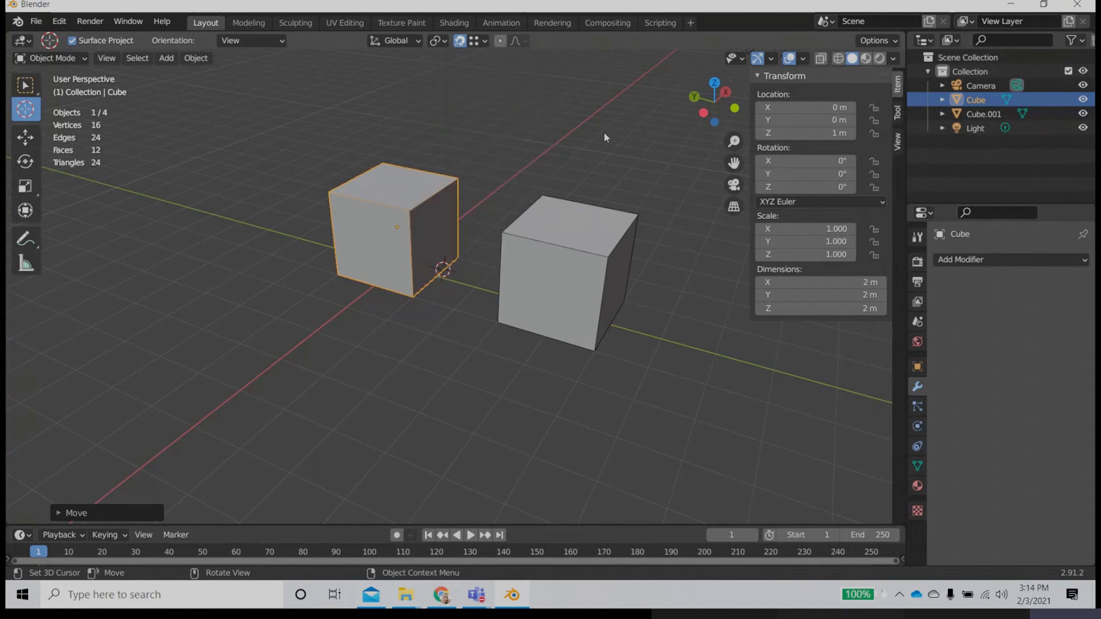
{"action": "right_click_drag", "start_coordinate": [449, 194], "coordinate": [457, 180], "text": "shift"}
{"action": "scroll", "coordinate": [470, 237], "scroll_direction": "up", "scroll_amount": 4}
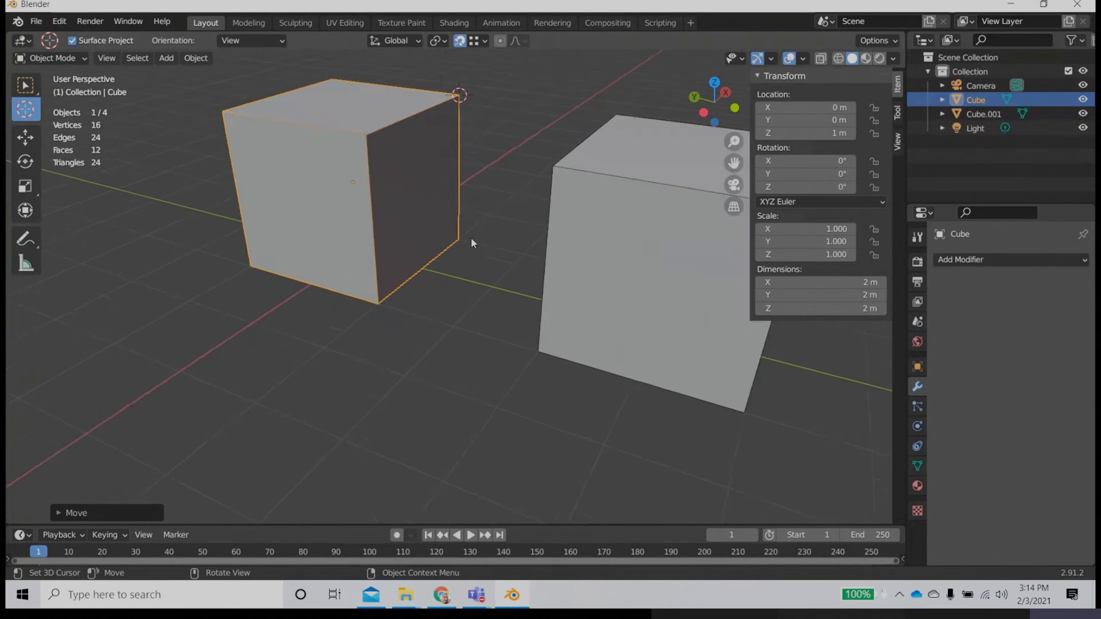
{"action": "middle_click_drag", "start_coordinate": [453, 199], "coordinate": [496, 189]}
{"action": "middle_click_drag", "start_coordinate": [463, 225], "coordinate": [441, 267]}
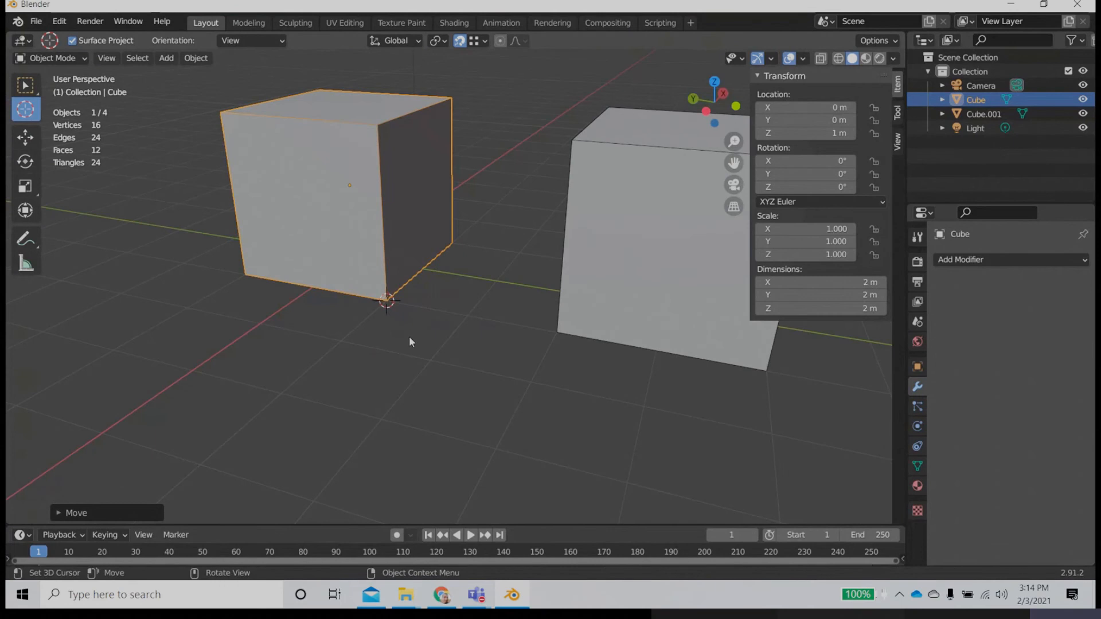
Step: Set the original cube's origin to the 3D cursor at its bottom corner, and deselect the cube
{"action": "middle_click_drag", "start_coordinate": [408, 336], "coordinate": [508, 337]}
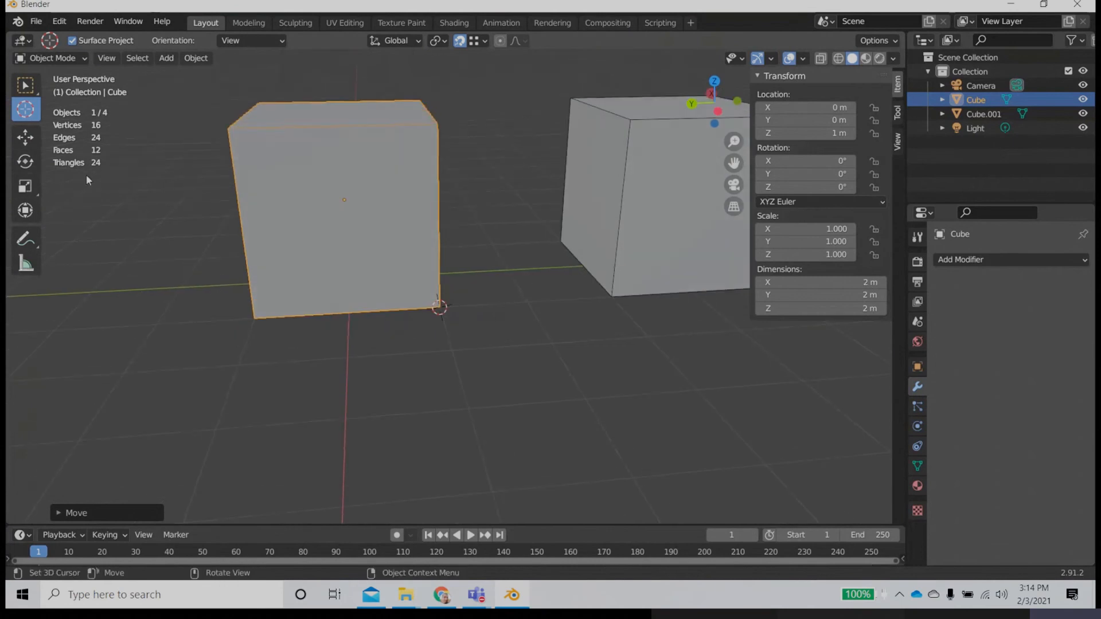
{"action": "left_click", "coordinate": [29, 143]}
{"action": "left_click", "coordinate": [195, 58]}
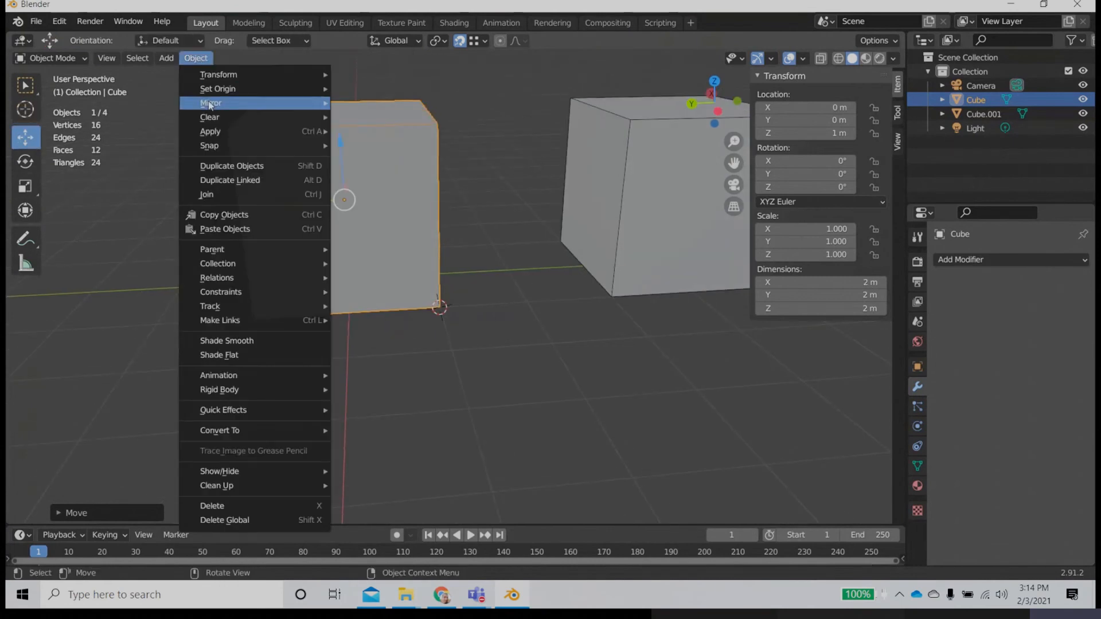
{"action": "mouse_move", "coordinate": [215, 90]}
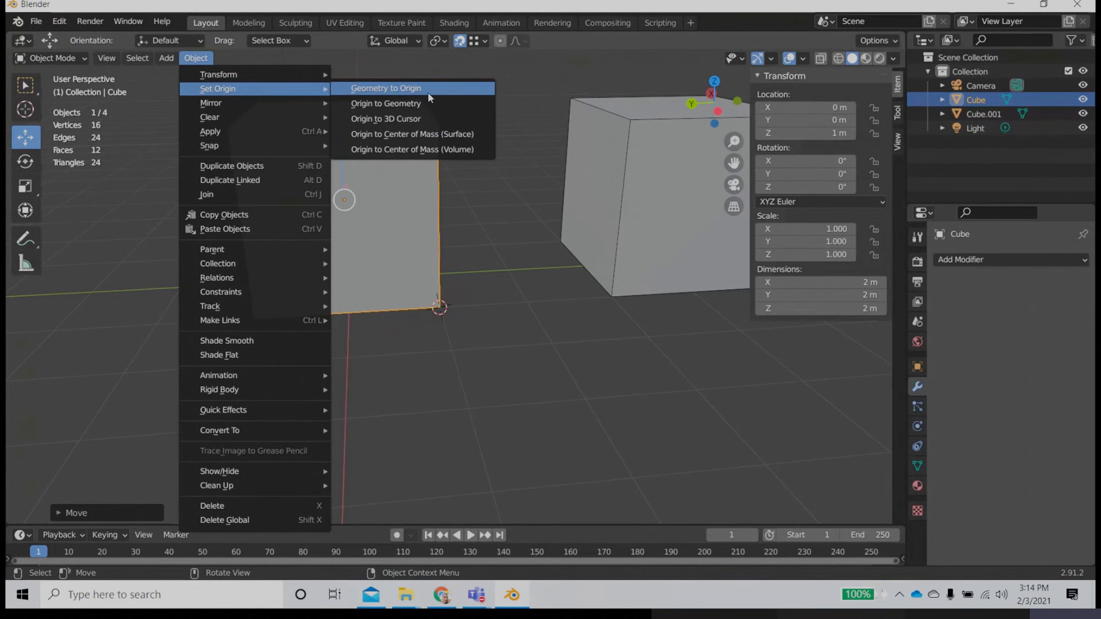
{"action": "left_click", "coordinate": [402, 119]}
{"action": "left_click", "coordinate": [479, 380]}
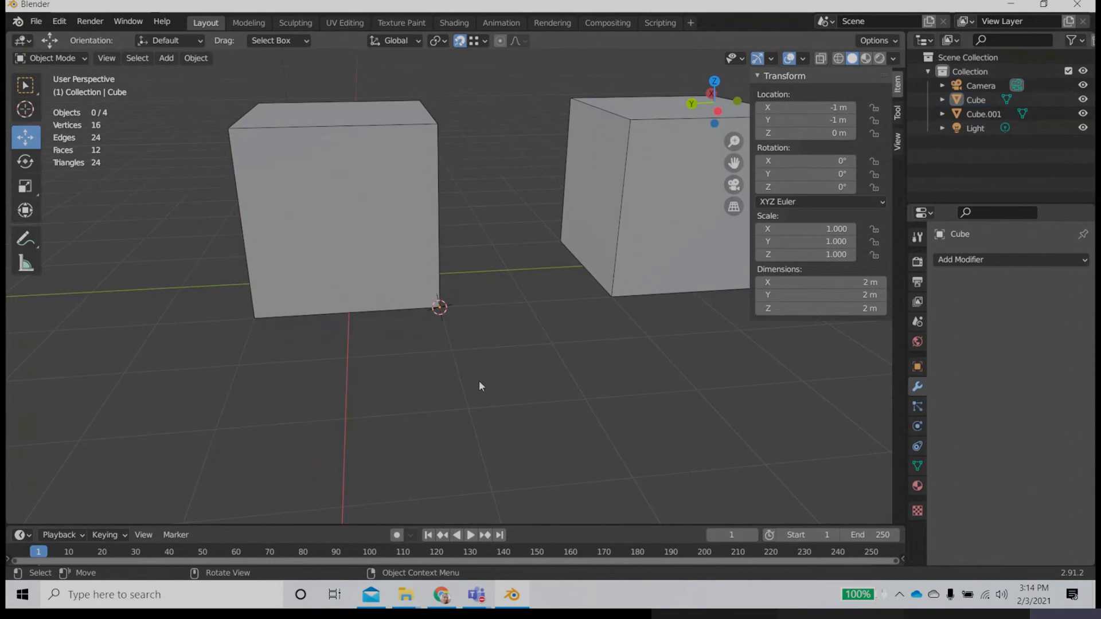
Step: Select the original cube, move it slightly along the Y axis and set its Y location to 0 m
{"action": "left_click", "coordinate": [380, 277]}
{"action": "middle_click_drag", "start_coordinate": [413, 381], "coordinate": [386, 344]}
{"action": "key", "text": "g"}
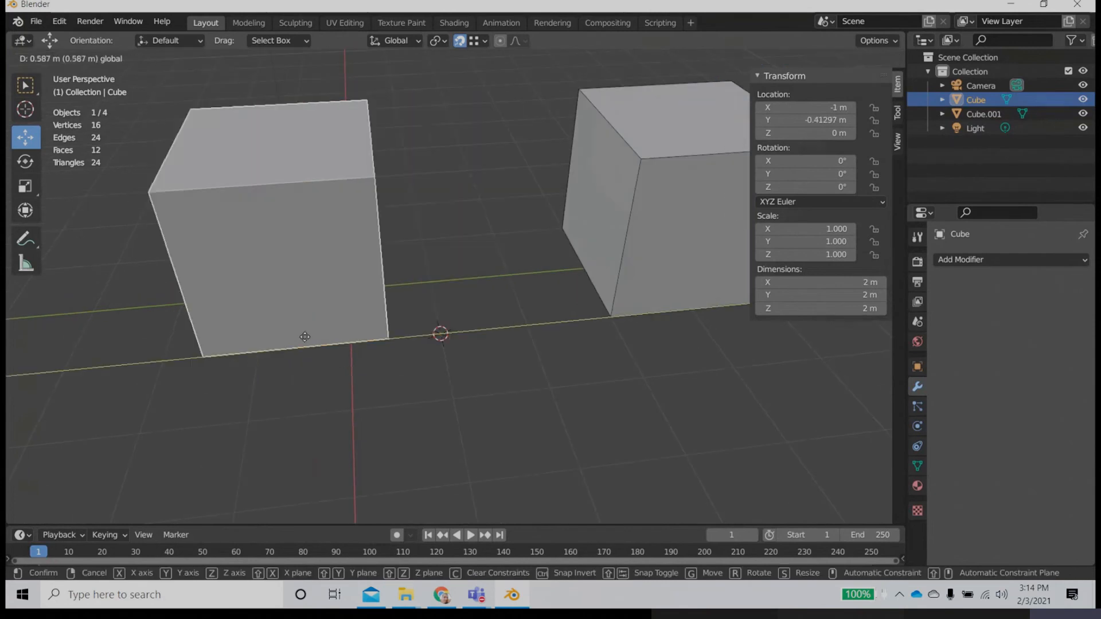
{"action": "left_click", "coordinate": [371, 327]}
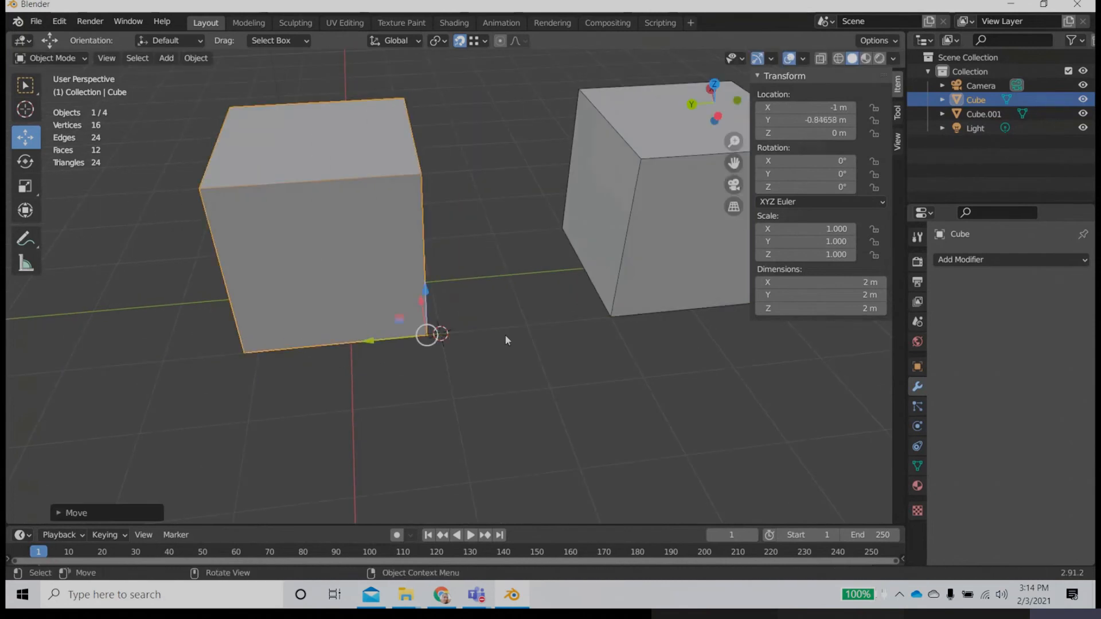
{"action": "left_click", "coordinate": [814, 120]}
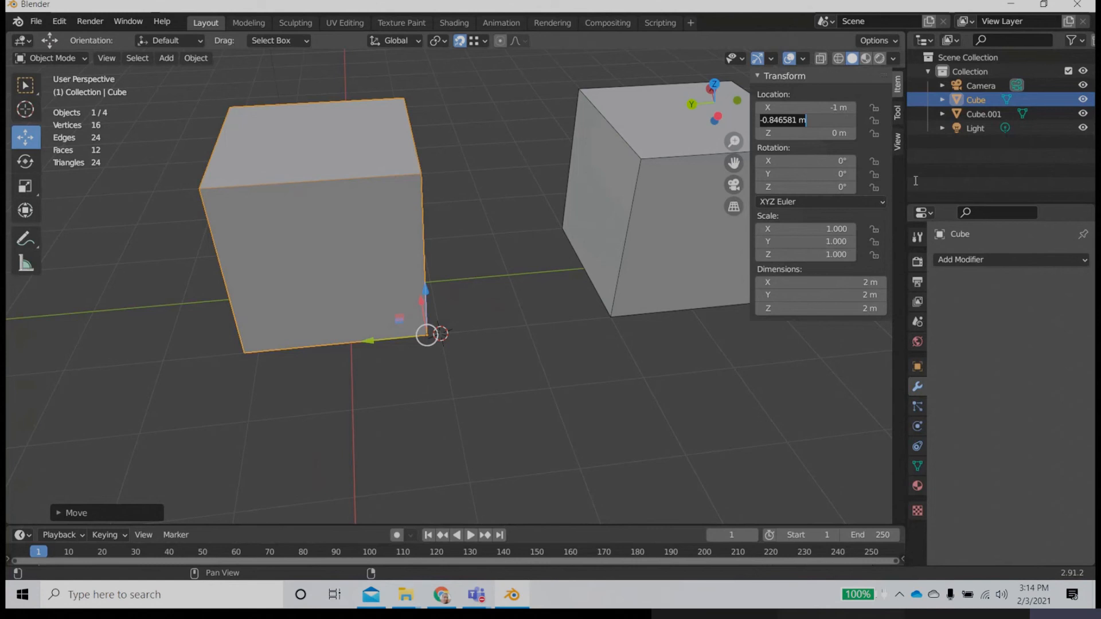
{"action": "type", "text": "0"}
{"action": "key", "text": "Return"}
Step: Select each cube in turn and compare where their origins sit, ending with the original cube selected
{"action": "mouse_move", "coordinate": [534, 313]}
{"action": "middle_mouse_down"}
{"action": "mouse_move", "coordinate": [400, 363]}
{"action": "mouse_move", "coordinate": [467, 307]}
{"action": "mouse_move", "coordinate": [458, 339]}
{"action": "mouse_move", "coordinate": [514, 339]}
{"action": "mouse_move", "coordinate": [533, 310]}
{"action": "middle_mouse_up"}
{"action": "scroll", "coordinate": [384, 326], "scroll_direction": "down", "scroll_amount": 4}
{"action": "middle_click_drag", "start_coordinate": [383, 327], "coordinate": [442, 379]}
{"action": "left_click", "coordinate": [576, 296]}
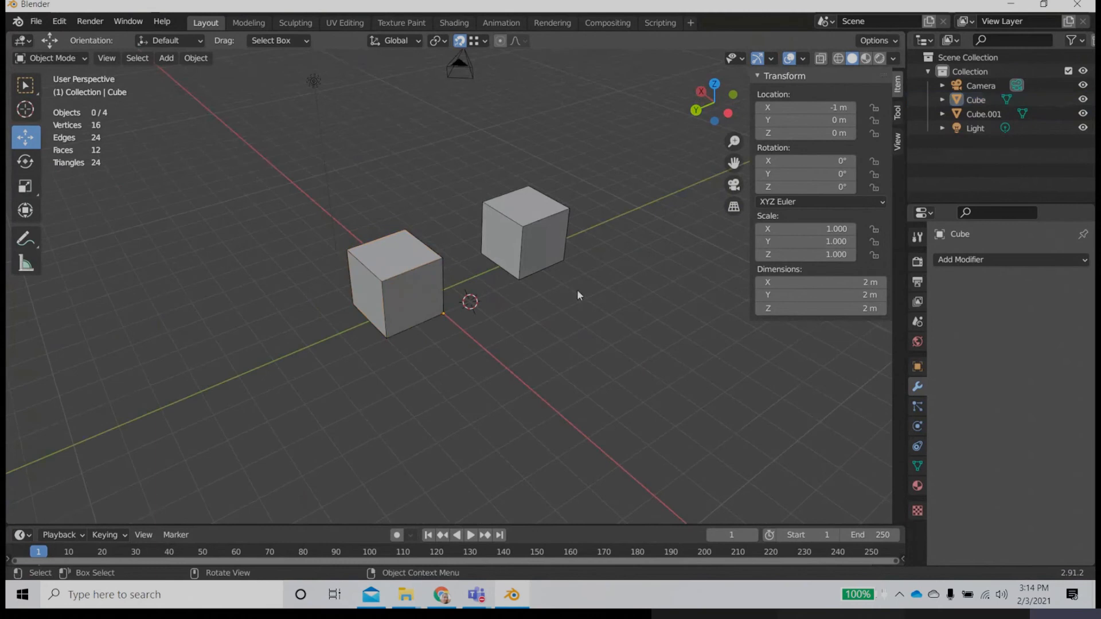
{"action": "left_click", "coordinate": [547, 249]}
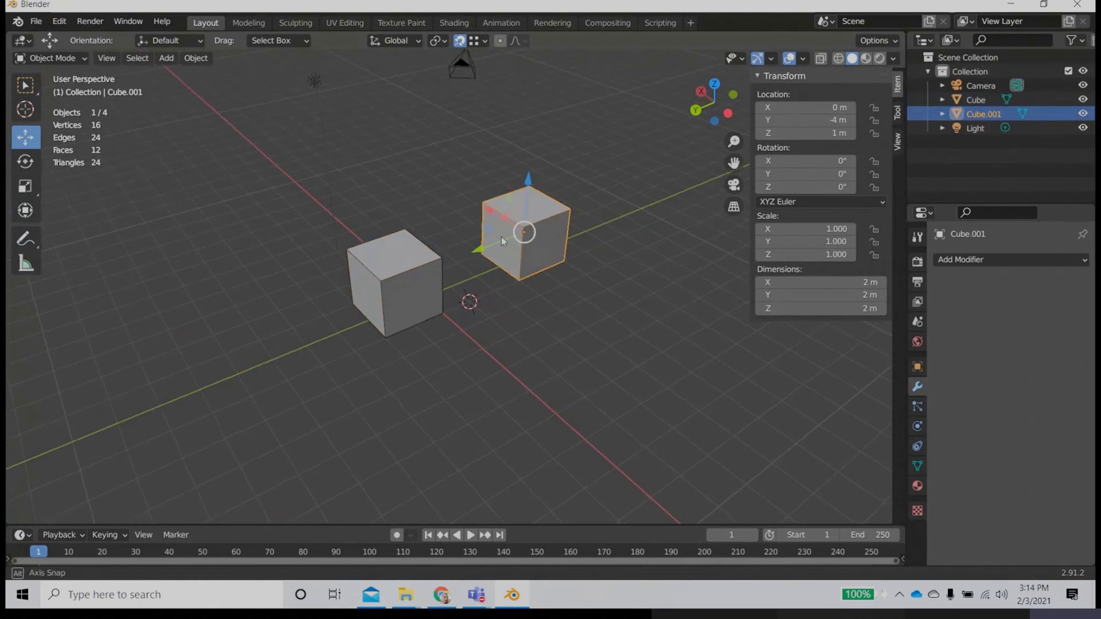
{"action": "middle_click_drag", "start_coordinate": [501, 236], "coordinate": [481, 235]}
{"action": "left_click", "coordinate": [414, 298]}
Step: Snap the 3D cursor to the original cube's origin corner, return to the Move tool and deselect the cube
{"action": "scroll", "coordinate": [442, 357], "scroll_direction": "up", "scroll_amount": 3}
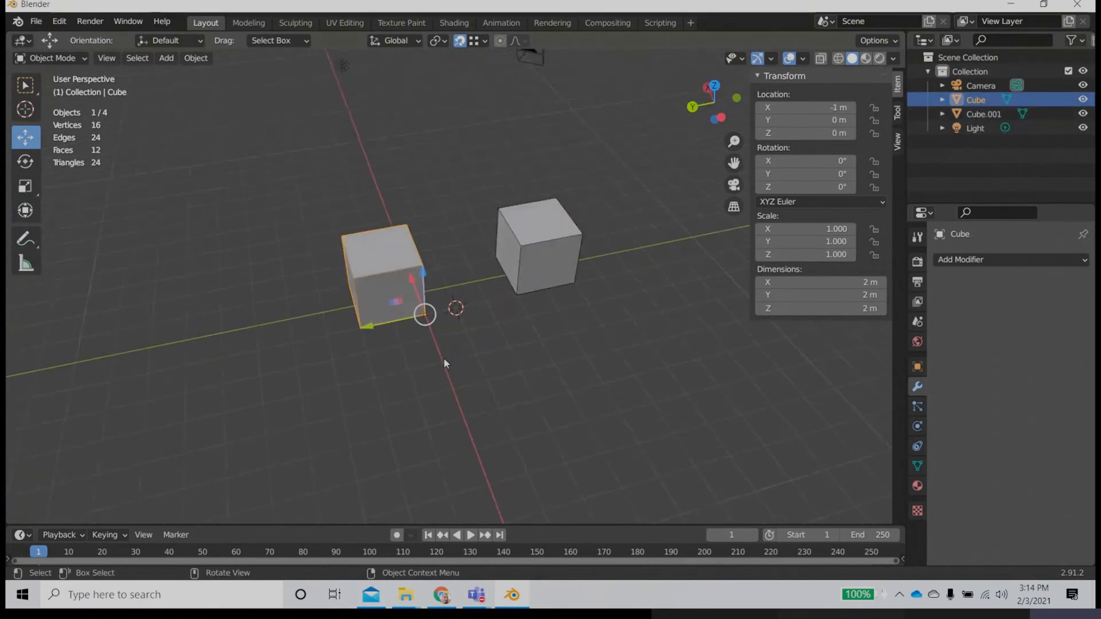
{"action": "left_click", "coordinate": [25, 109]}
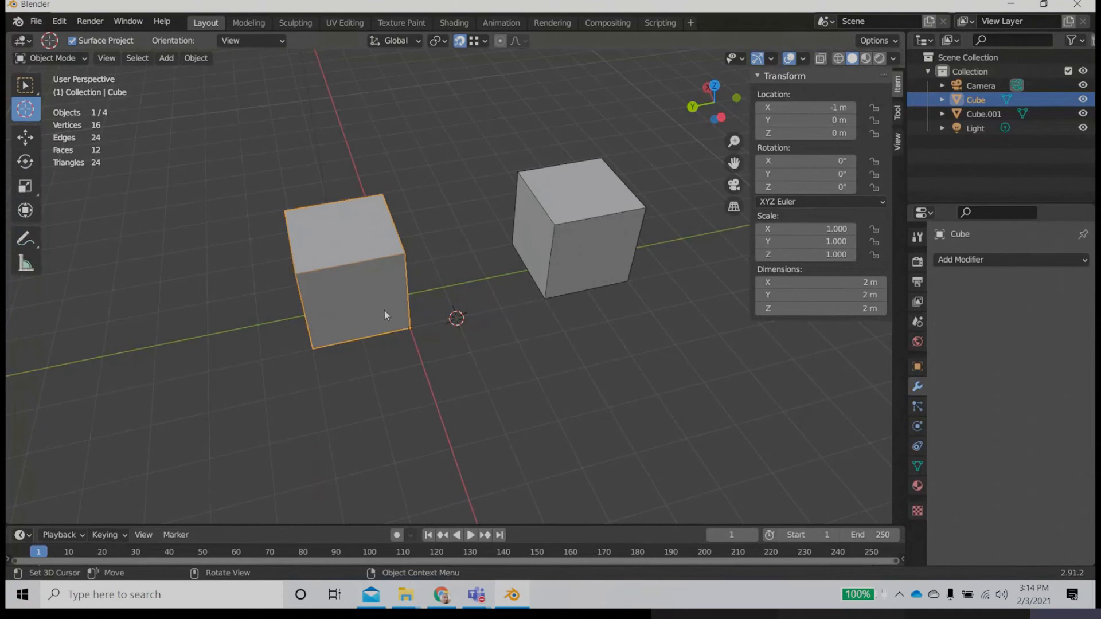
{"action": "left_click", "coordinate": [408, 328]}
{"action": "left_click", "coordinate": [25, 136]}
{"action": "left_click", "coordinate": [414, 328]}
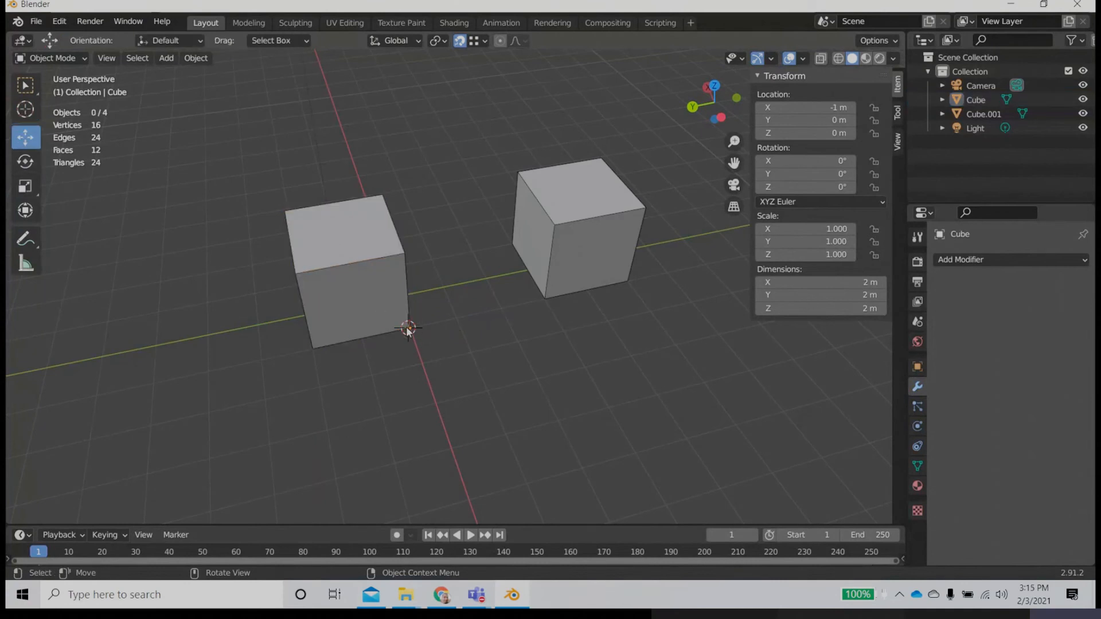
Step: Select the original cube with the Rotate tool and try rotating it about its corner origin around the Z axis
{"action": "left_click", "coordinate": [25, 161]}
{"action": "left_click", "coordinate": [354, 289]}
{"action": "left_click_drag", "start_coordinate": [408, 362], "coordinate": [341, 372]}
{"action": "right_click", "coordinate": [341, 372]}
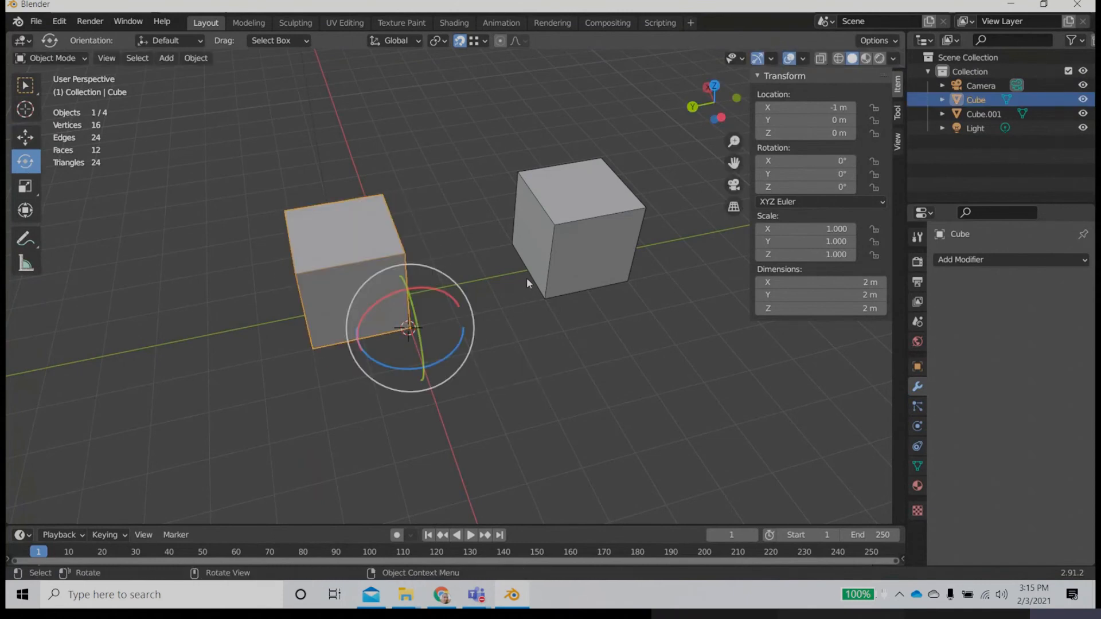
Step: Select the duplicate cube and try rotating it about its centred origin with the Rotate tool
{"action": "left_click", "coordinate": [558, 277]}
{"action": "mouse_move", "coordinate": [559, 256]}
{"action": "left_mouse_down"}
{"action": "mouse_move", "coordinate": [620, 239]}
{"action": "mouse_move", "coordinate": [556, 248]}
{"action": "mouse_move", "coordinate": [575, 256]}
{"action": "left_mouse_up"}
{"action": "right_click", "coordinate": [575, 256]}
{"action": "middle_click_drag", "start_coordinate": [578, 259], "coordinate": [572, 364]}
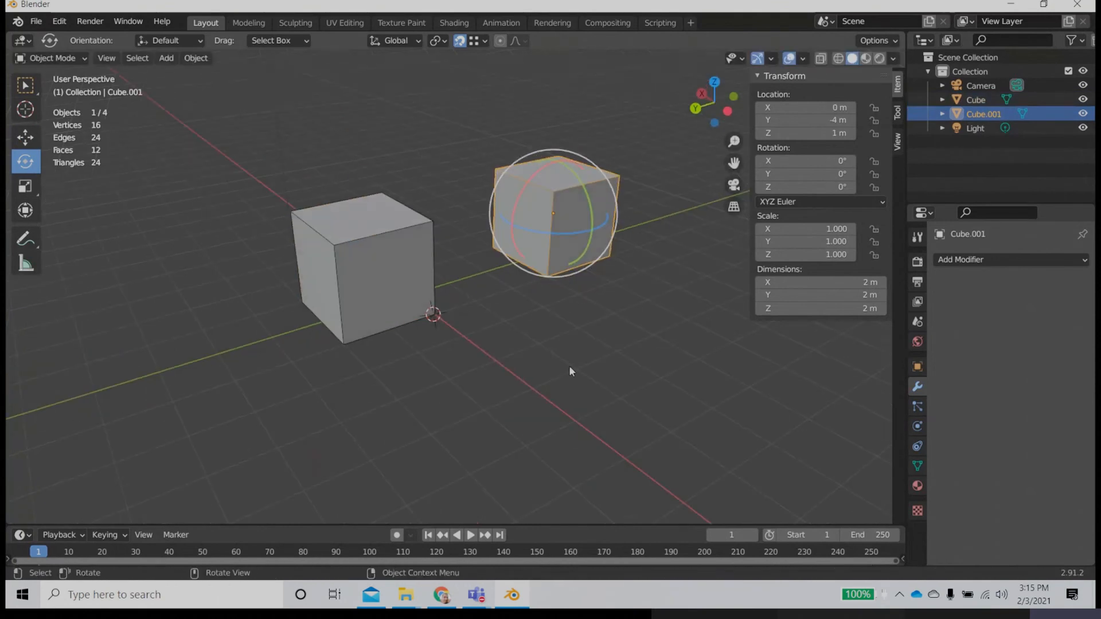
Step: Switch to the Move tool and select each cube in turn to compare their origins, ending with the duplicate selected
{"action": "left_click", "coordinate": [25, 136]}
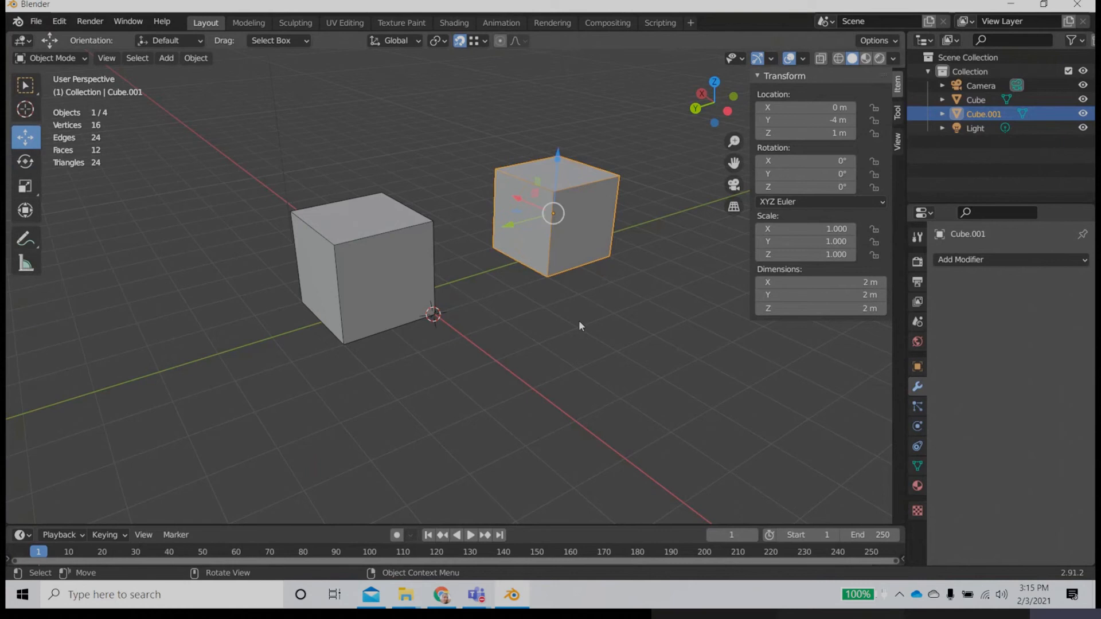
{"action": "middle_click_drag", "start_coordinate": [579, 320], "coordinate": [457, 325], "text": "shift"}
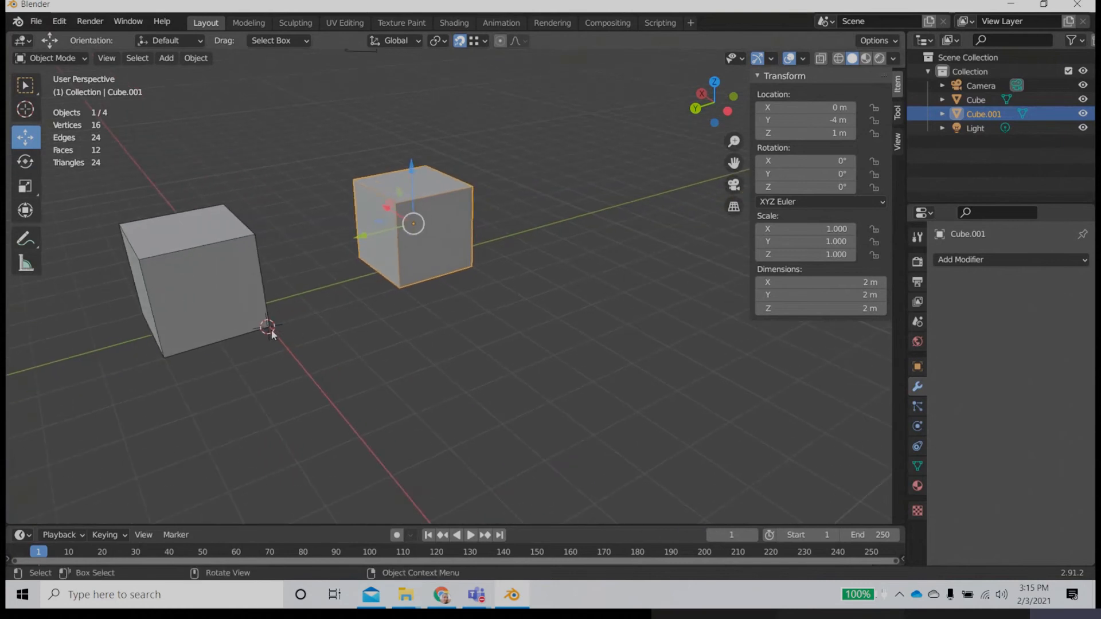
{"action": "middle_click_drag", "start_coordinate": [272, 334], "coordinate": [334, 290]}
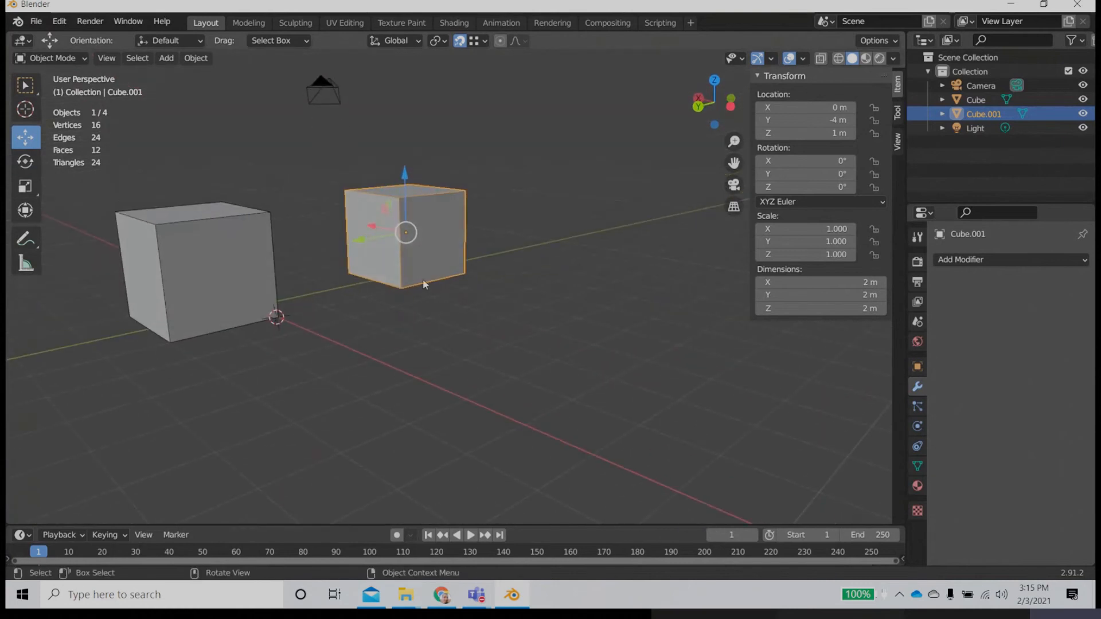
{"action": "left_click", "coordinate": [140, 232]}
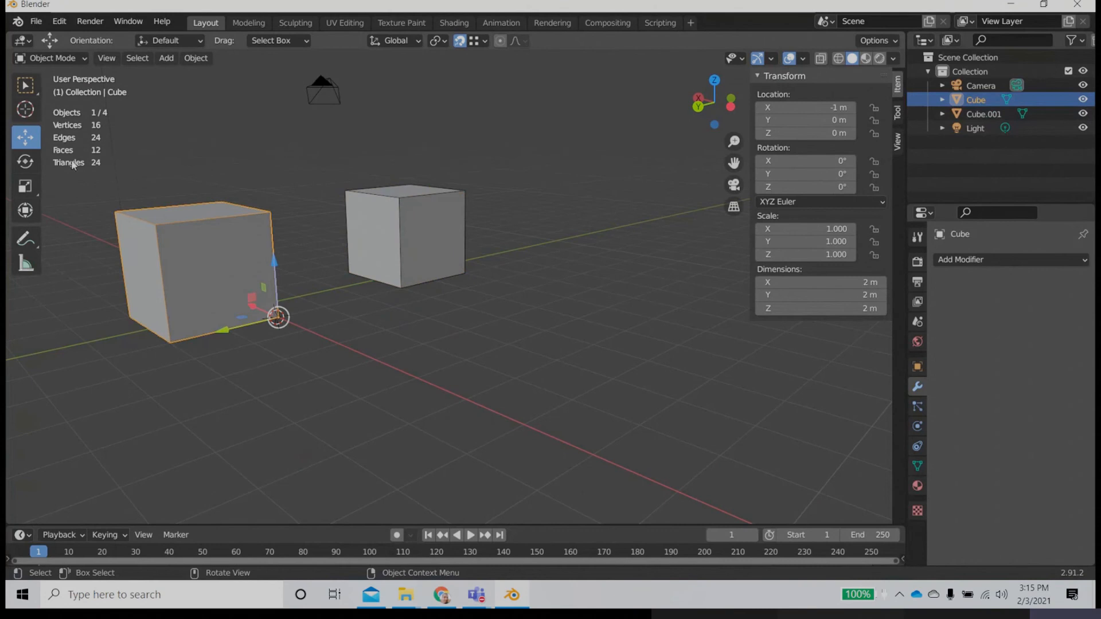
{"action": "left_click", "coordinate": [398, 222]}
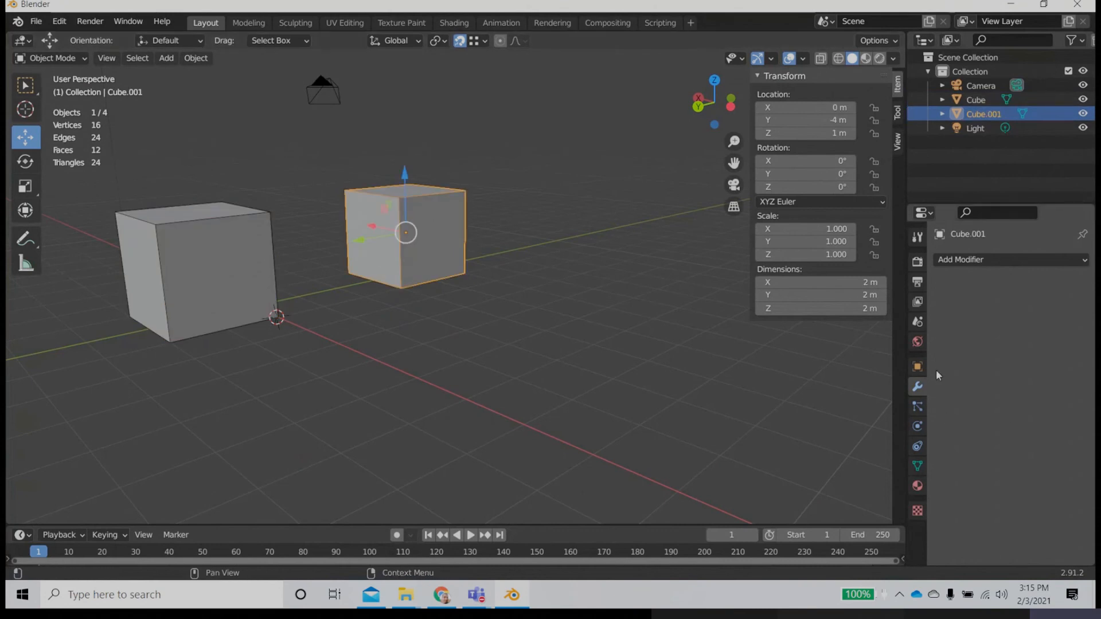
Step: Add a Bevel modifier to the duplicate cube and view its bevelled edges up close
{"action": "left_click", "coordinate": [963, 260]}
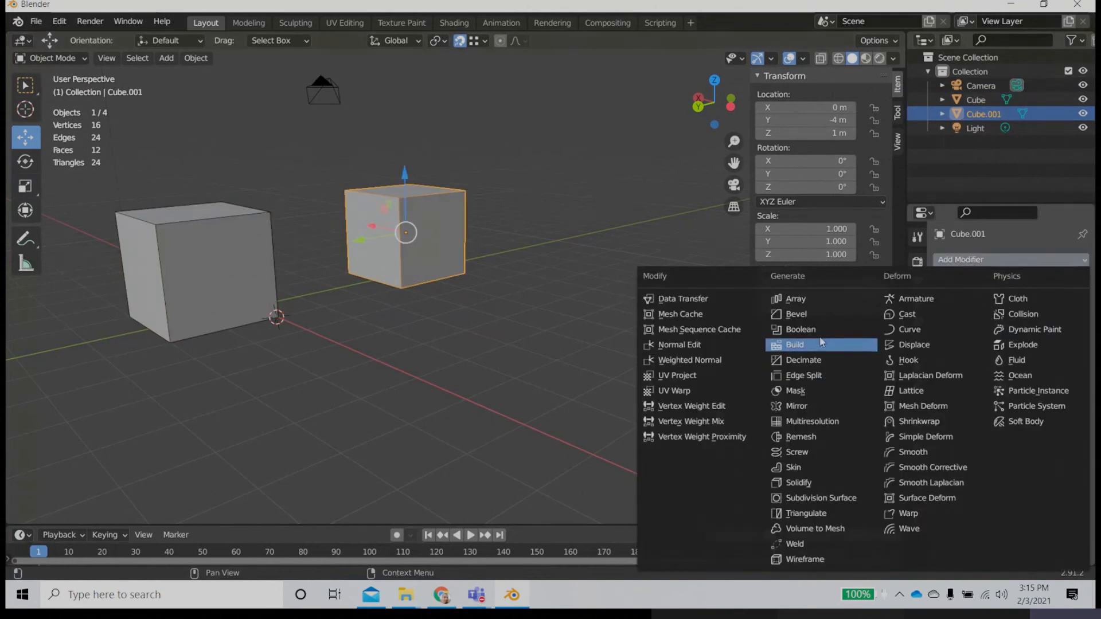
{"action": "left_click", "coordinate": [809, 314]}
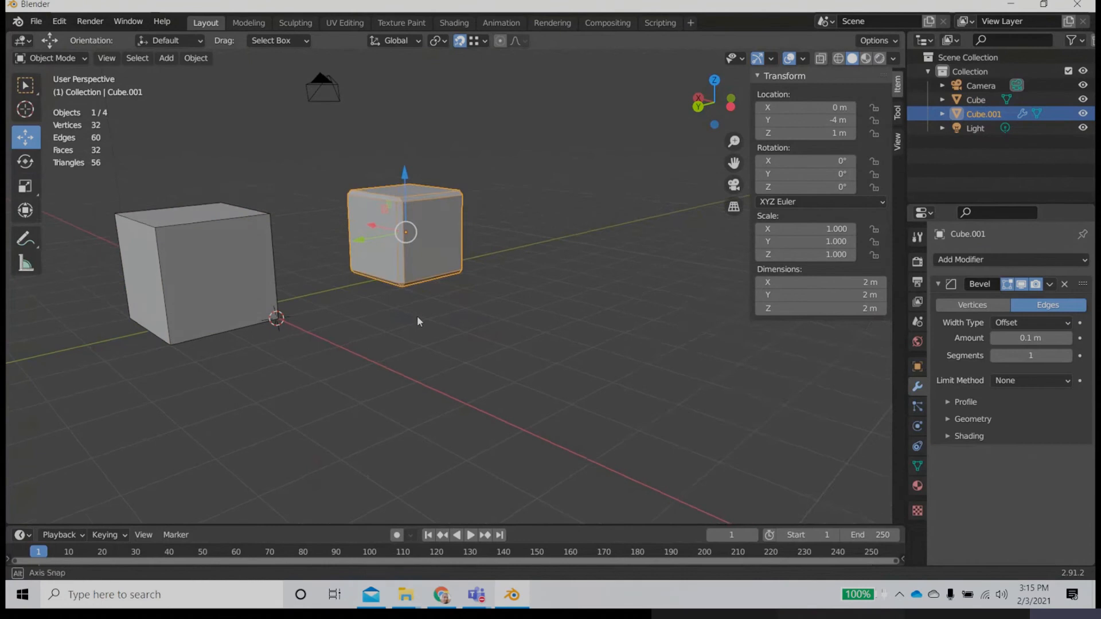
{"action": "middle_click_drag", "start_coordinate": [417, 316], "coordinate": [426, 333]}
{"action": "scroll", "coordinate": [438, 292], "scroll_direction": "up", "scroll_amount": 4}
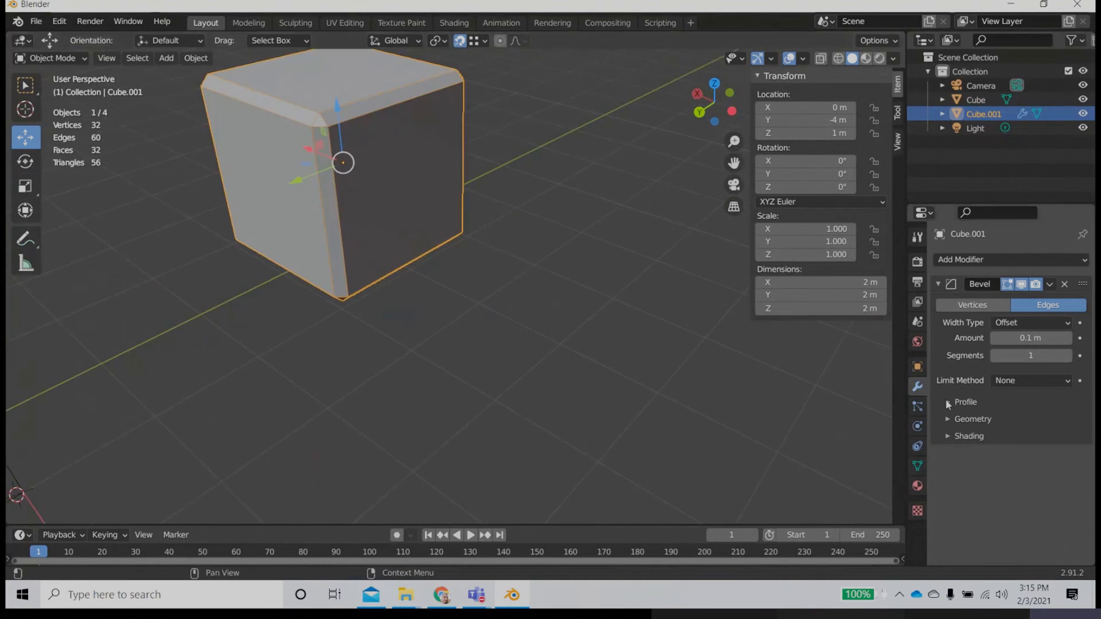
Step: Check the duplicate cube's viewport display options and briefly deselect it to examine its wireframe edges
{"action": "left_click", "coordinate": [918, 367]}
{"action": "scroll", "coordinate": [987, 496], "scroll_direction": "down", "scroll_amount": 6}
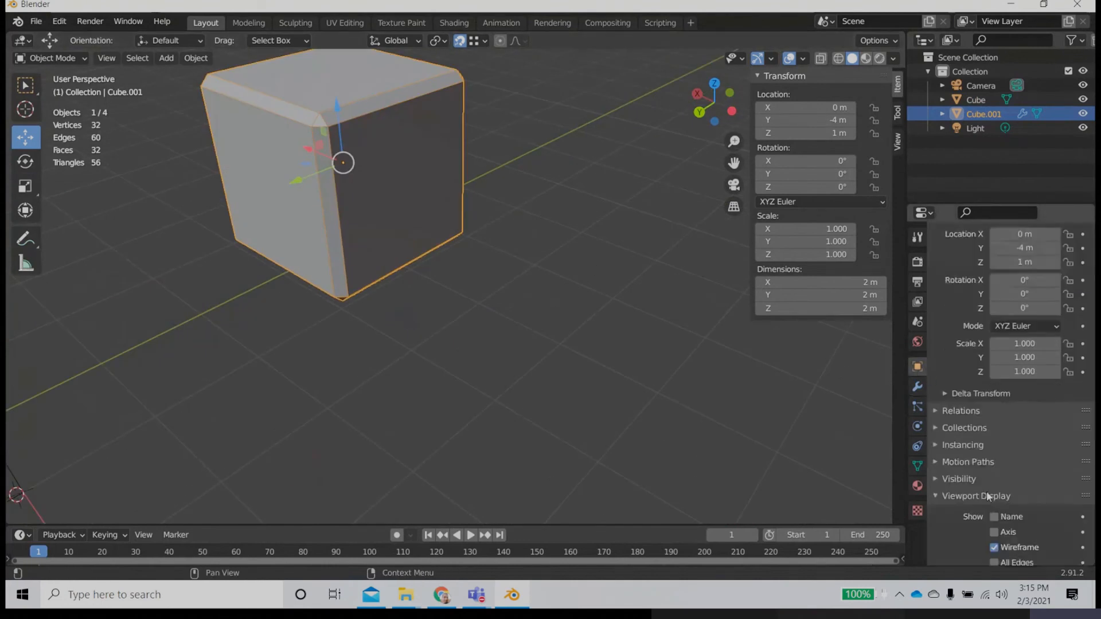
{"action": "left_click", "coordinate": [504, 391]}
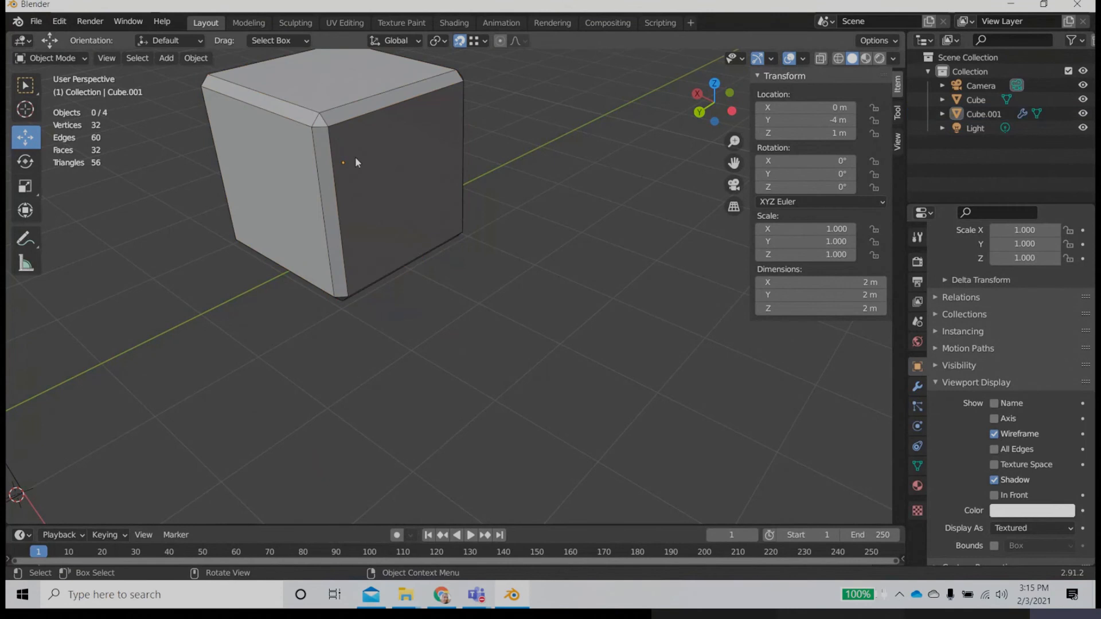
{"action": "left_click", "coordinate": [431, 182]}
Step: Set the duplicate cube's bevel segments to 2 and examine the bevelled corners
{"action": "left_click", "coordinate": [917, 387]}
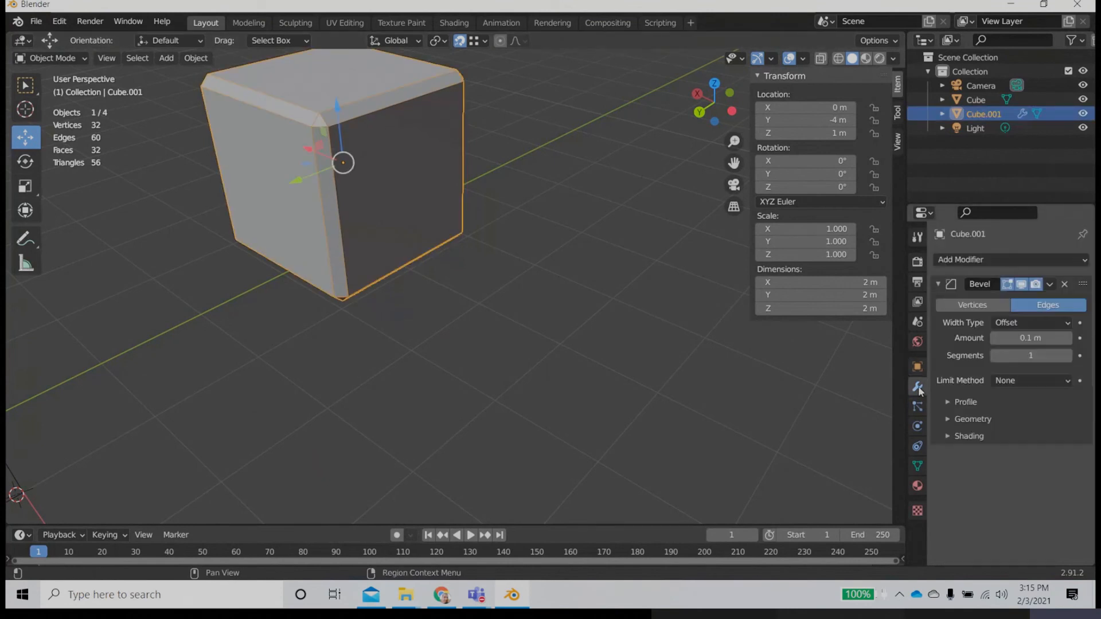
{"action": "left_click", "coordinate": [1041, 356]}
{"action": "type", "text": "2"}
{"action": "key", "text": "Return"}
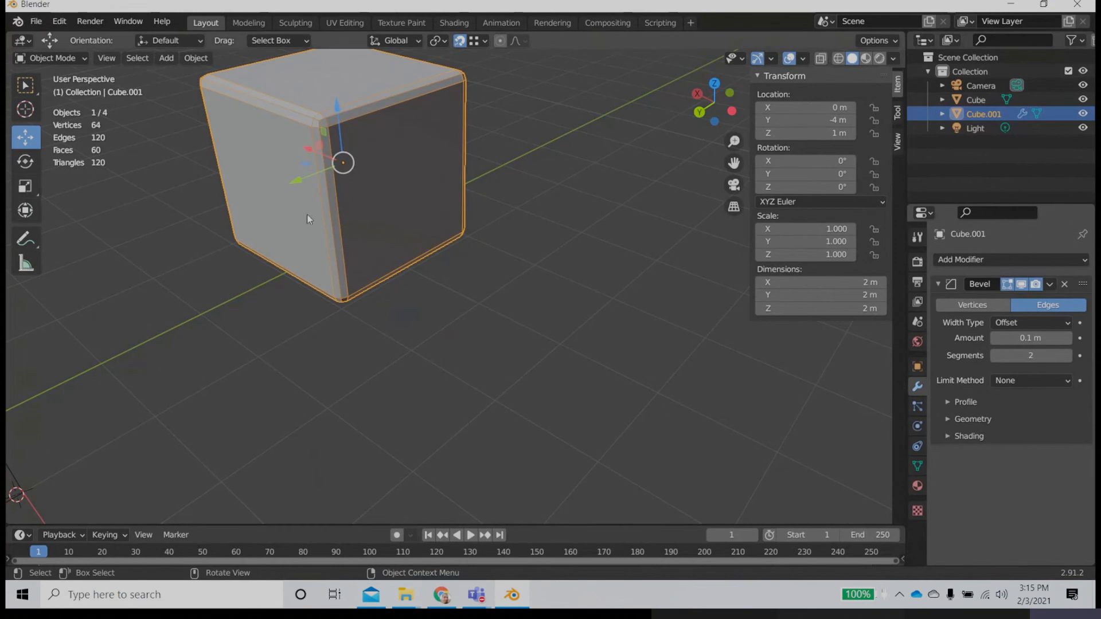
{"action": "scroll", "coordinate": [304, 215], "scroll_direction": "up", "scroll_amount": 4}
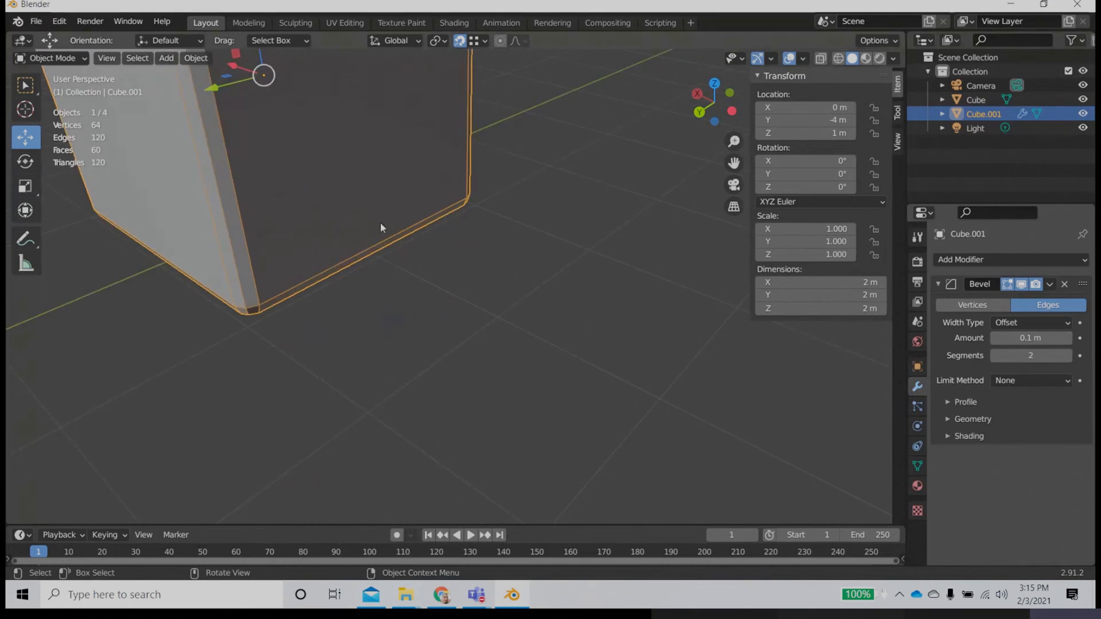
{"action": "scroll", "coordinate": [294, 208], "scroll_direction": "down", "scroll_amount": 4}
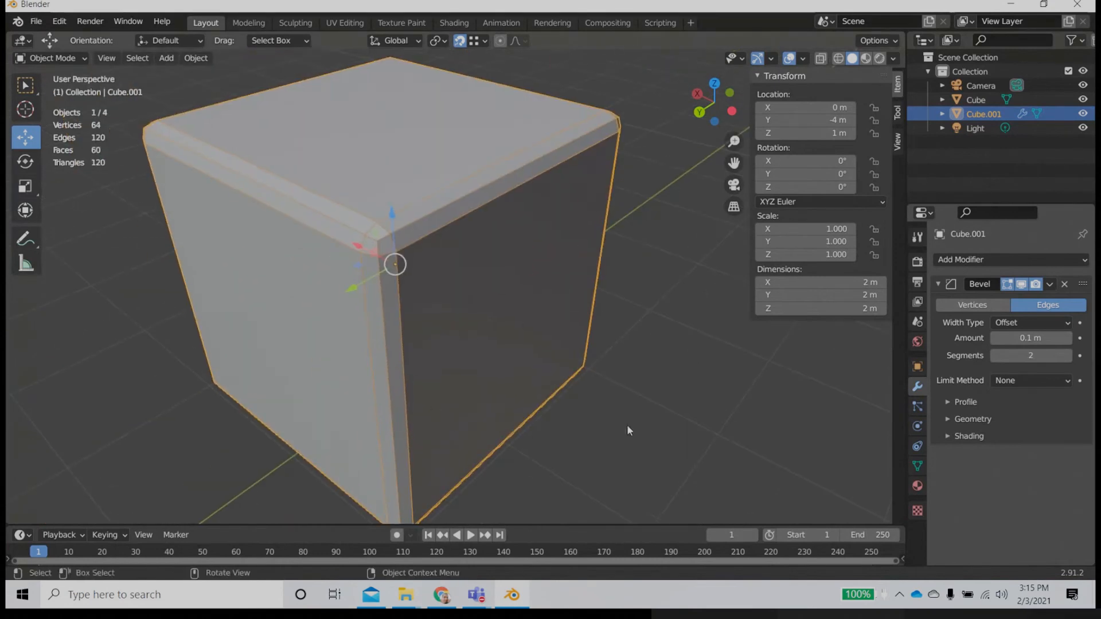
Step: Set the duplicate cube's bevel segments to 3
{"action": "left_click", "coordinate": [1042, 353]}
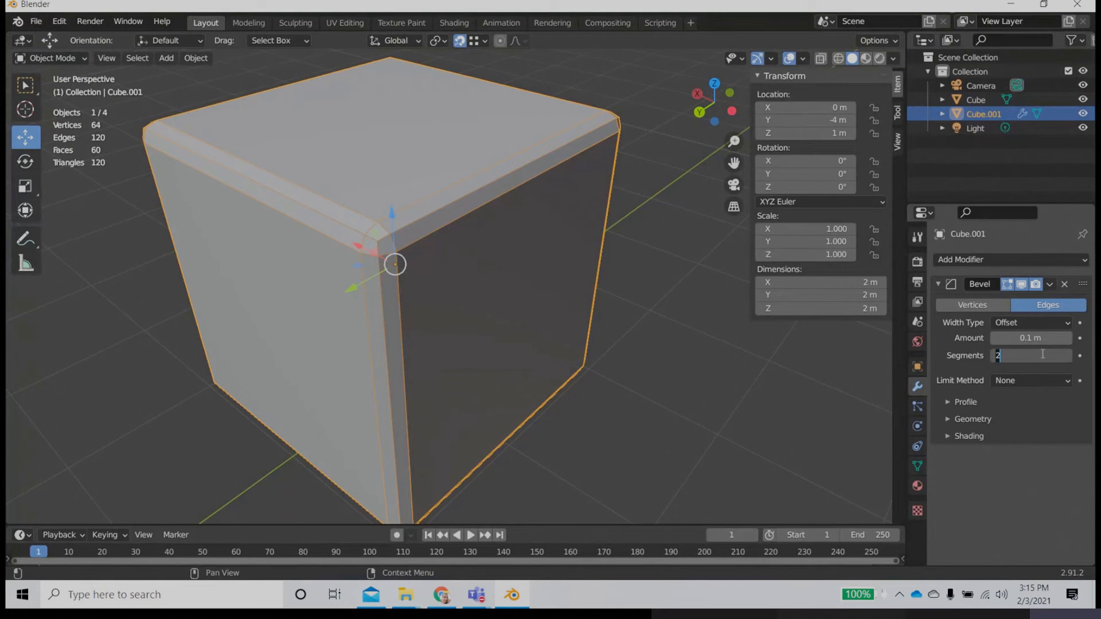
{"action": "type", "text": "3"}
{"action": "key", "text": "Return"}
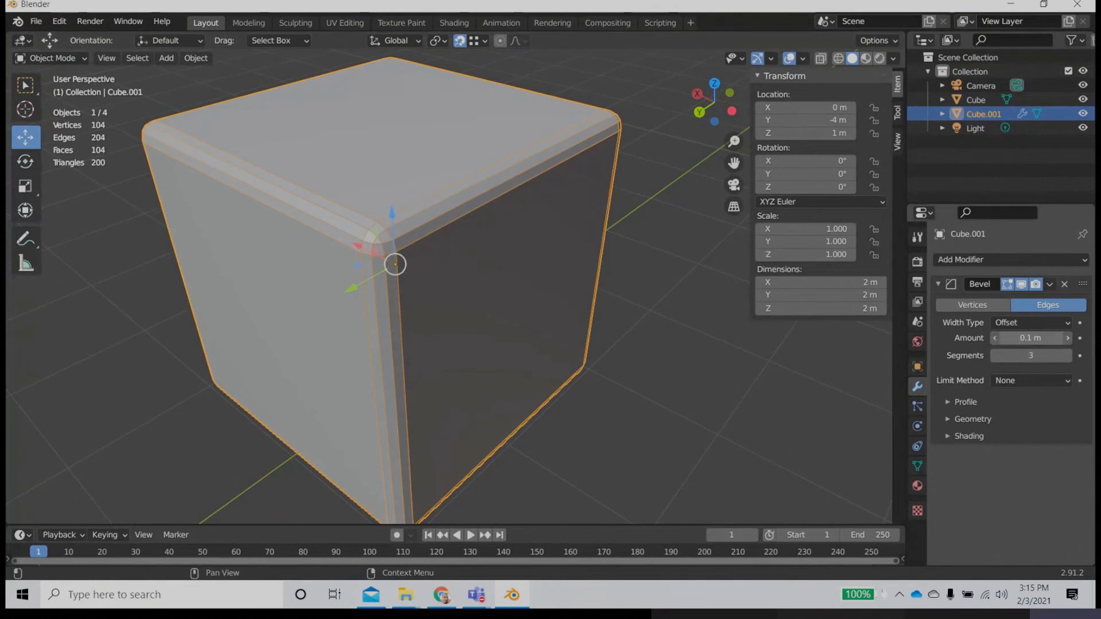
Step: Try bevel amounts of 0.05 m and 0.005 m on the duplicate cube
{"action": "left_click", "coordinate": [1040, 338]}
{"action": "key", "text": "BackSpace"}
{"action": "type", "text": "0.05"}
{"action": "key", "text": "Return"}
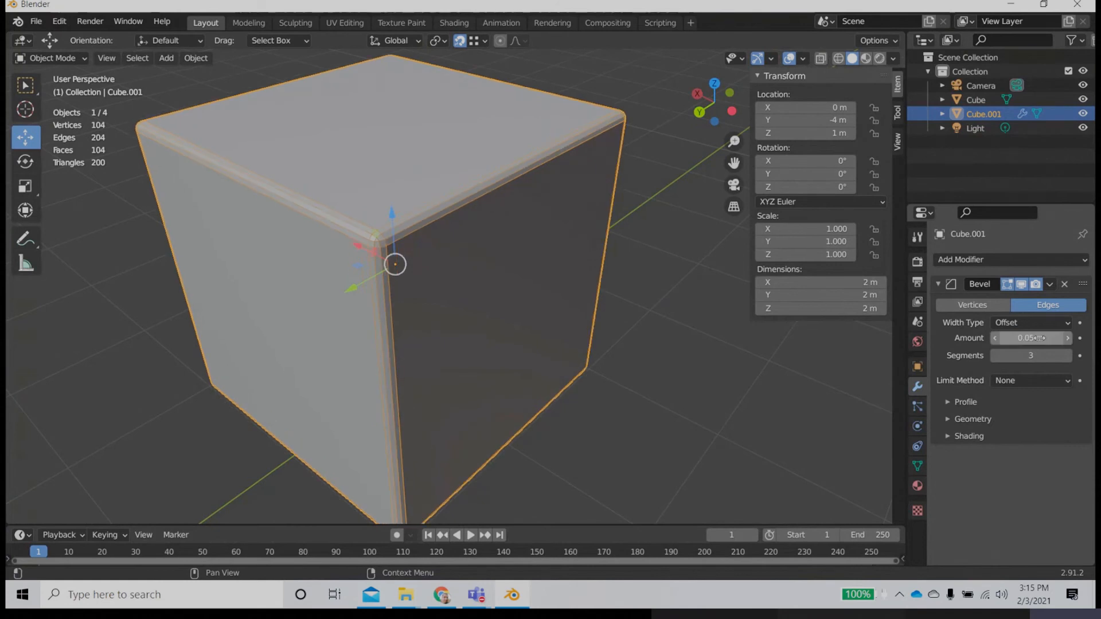
{"action": "left_click", "coordinate": [1041, 338]}
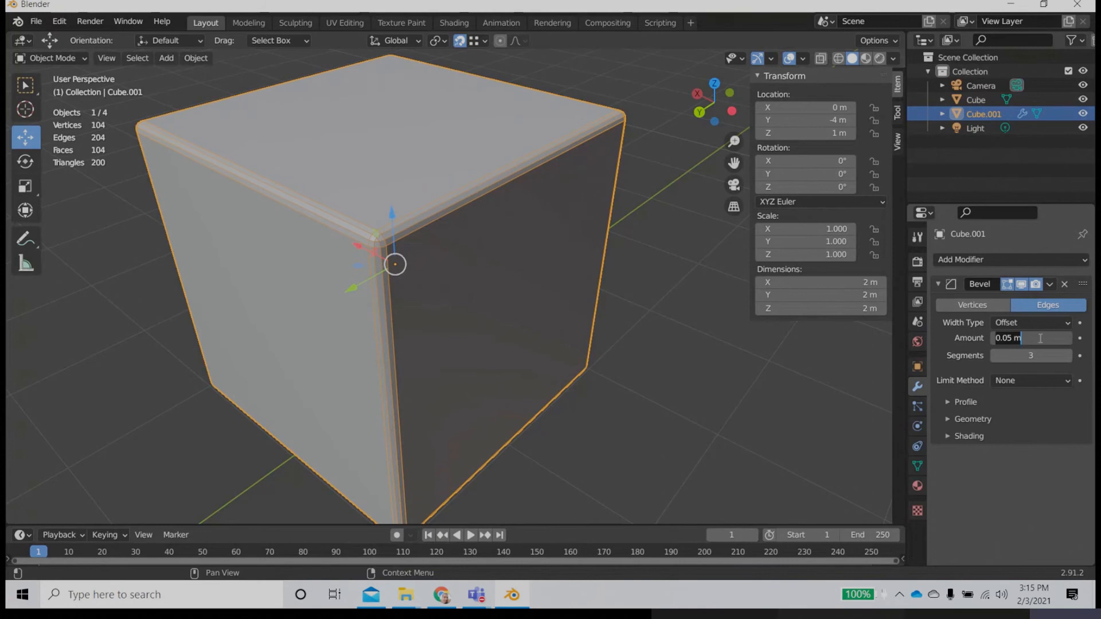
{"action": "type", "text": "0.005"}
{"action": "key", "text": "Return"}
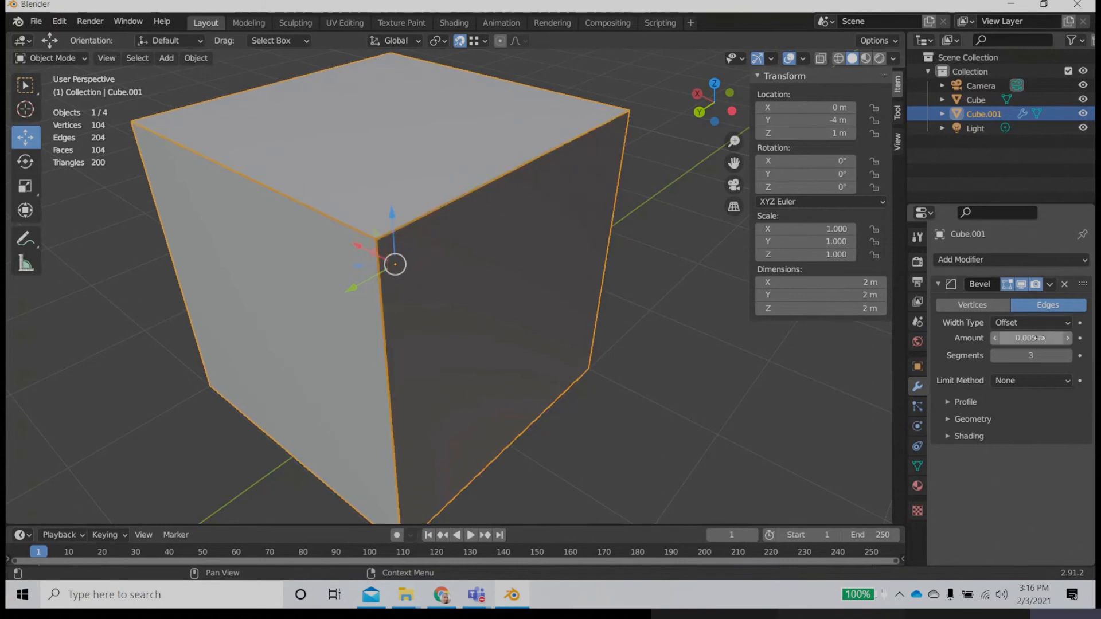
Step: Set the duplicate cube's bevel amount to 0.01 m and deselect the cube
{"action": "left_click", "coordinate": [1041, 338]}
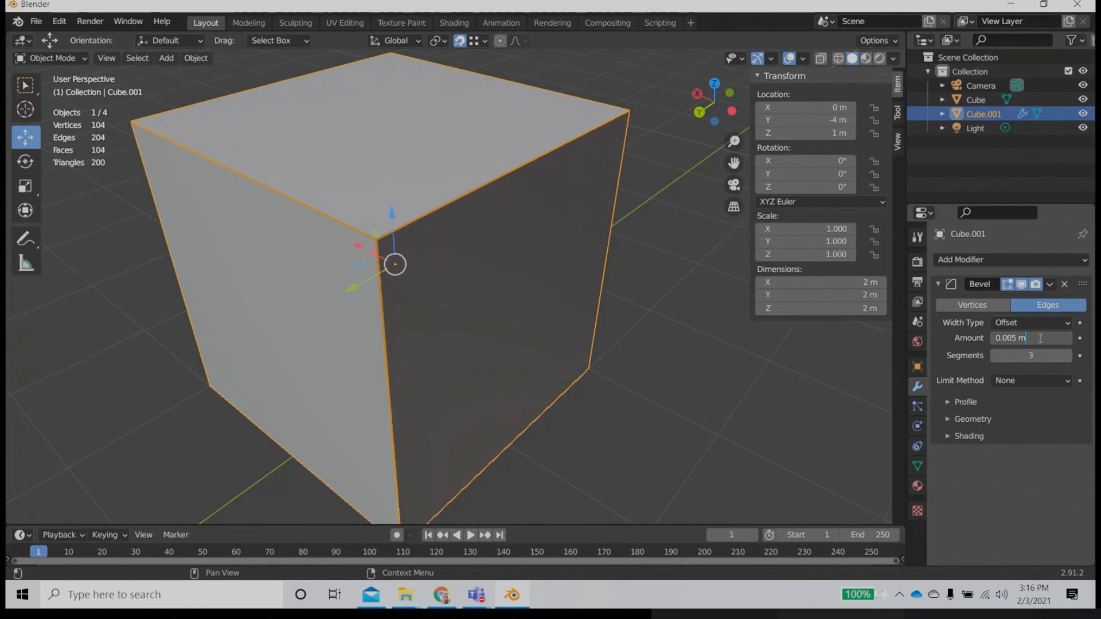
{"action": "left_click_drag", "start_coordinate": [1040, 338], "coordinate": [921, 330]}
{"action": "key", "text": "BackSpace"}
{"action": "type", "text": "0.01"}
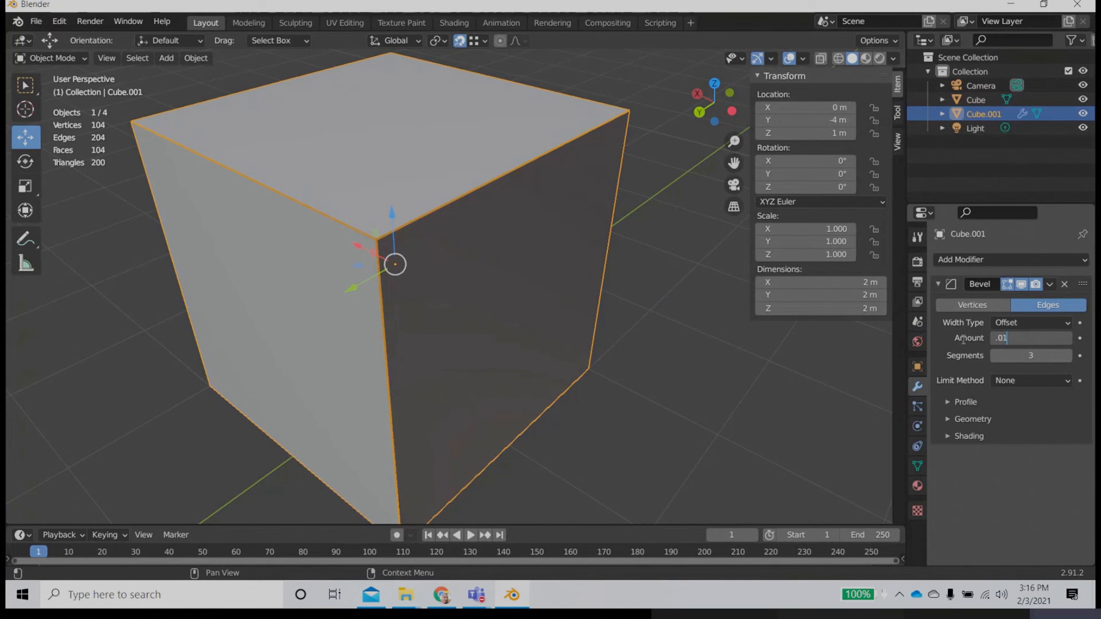
{"action": "key", "text": "Return"}
{"action": "left_click", "coordinate": [665, 424]}
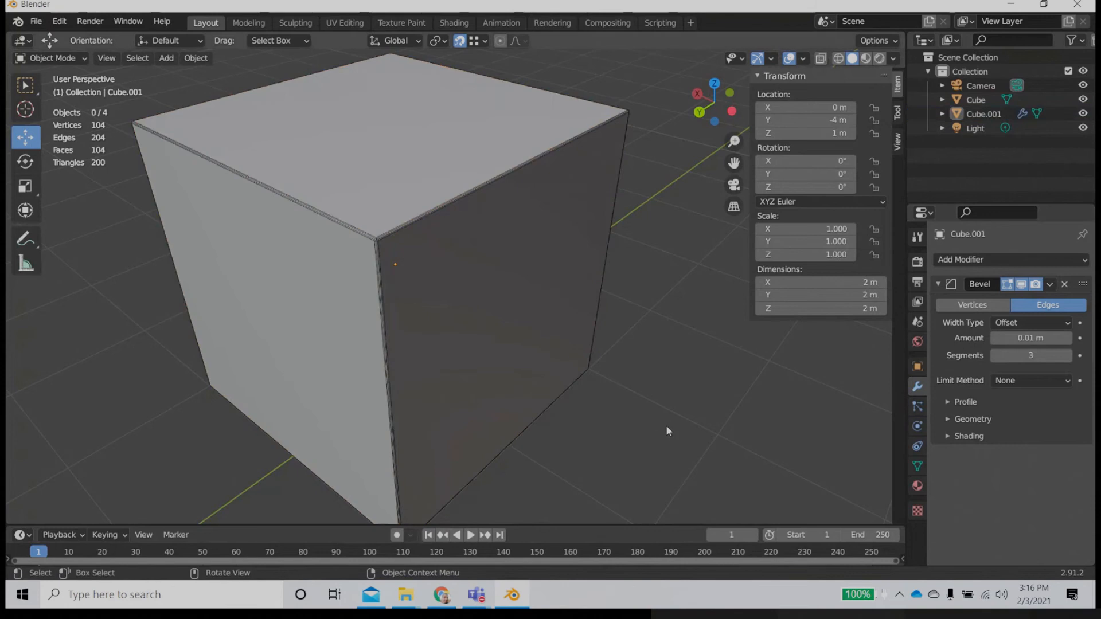
Step: Turn off the wireframe in the duplicate cube's viewport display settings
{"action": "left_click", "coordinate": [917, 367]}
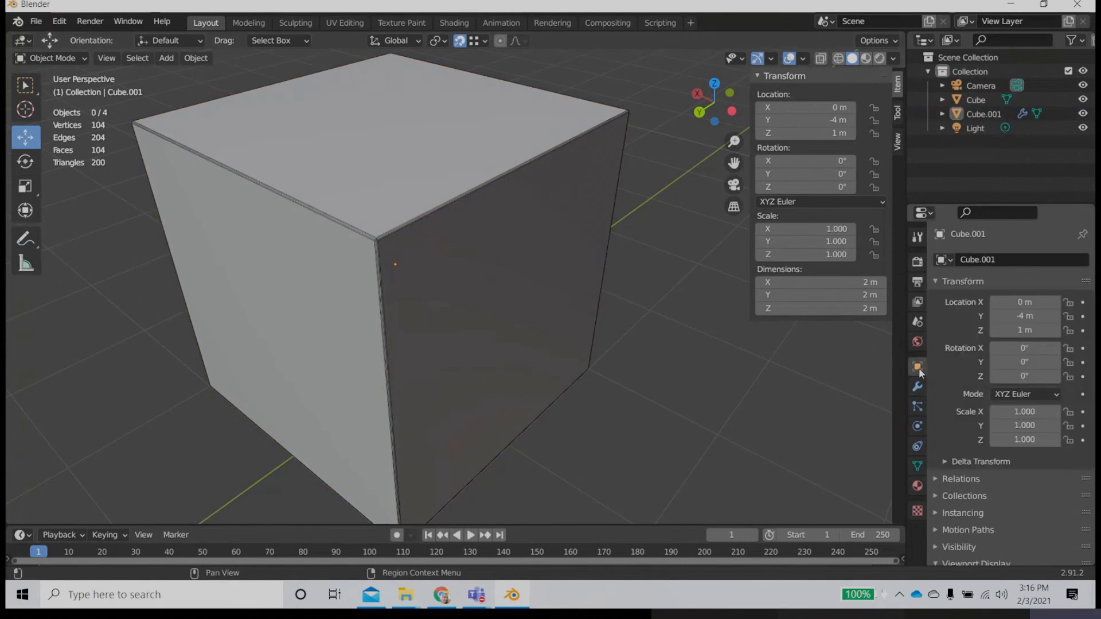
{"action": "scroll", "coordinate": [978, 505], "scroll_direction": "down", "scroll_amount": 6}
{"action": "left_click", "coordinate": [993, 424]}
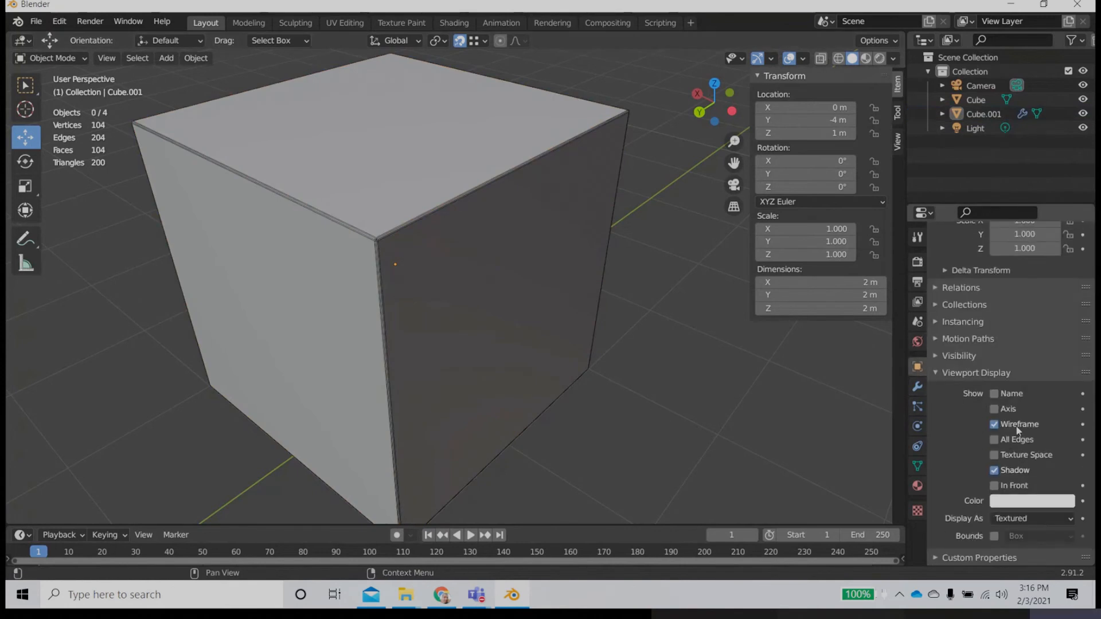
Step: Move the original cube along the Y axis to about -2.46 m, turn off its wireframe display and deselect it
{"action": "scroll", "coordinate": [527, 410], "scroll_direction": "down", "scroll_amount": 5}
{"action": "left_click", "coordinate": [194, 442]}
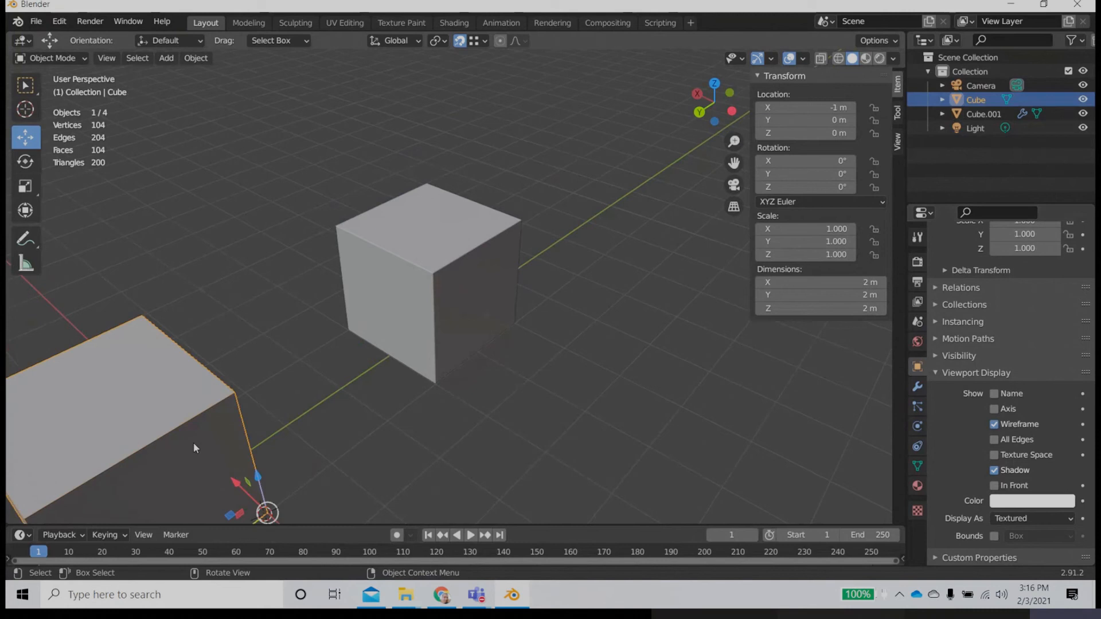
{"action": "left_click_drag", "start_coordinate": [253, 521], "coordinate": [421, 429]}
{"action": "left_click", "coordinate": [1027, 425]}
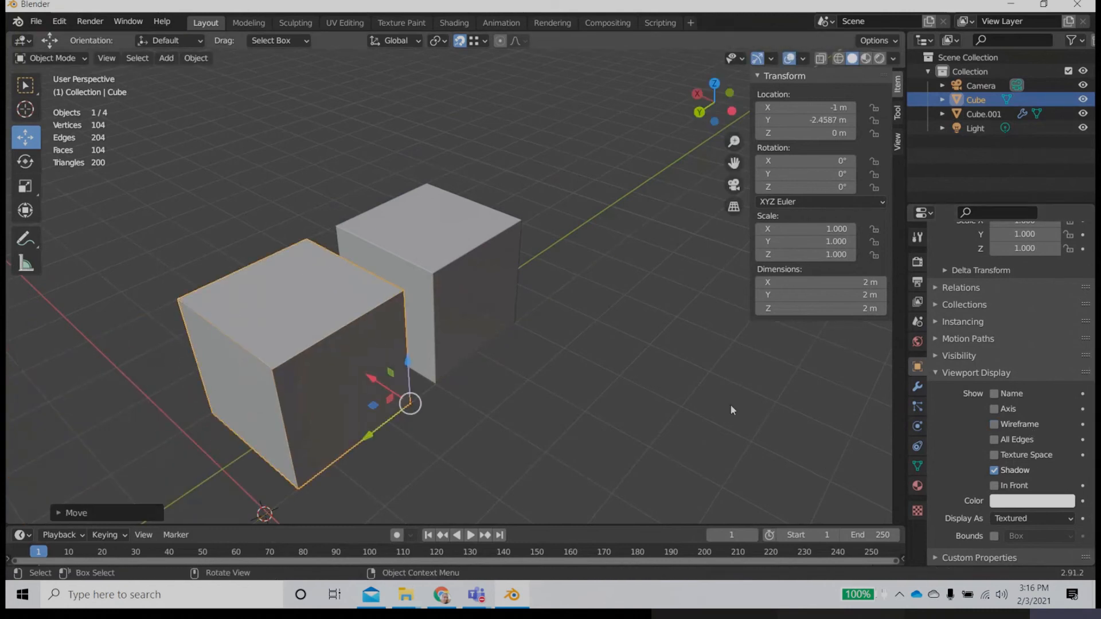
{"action": "left_click", "coordinate": [566, 404]}
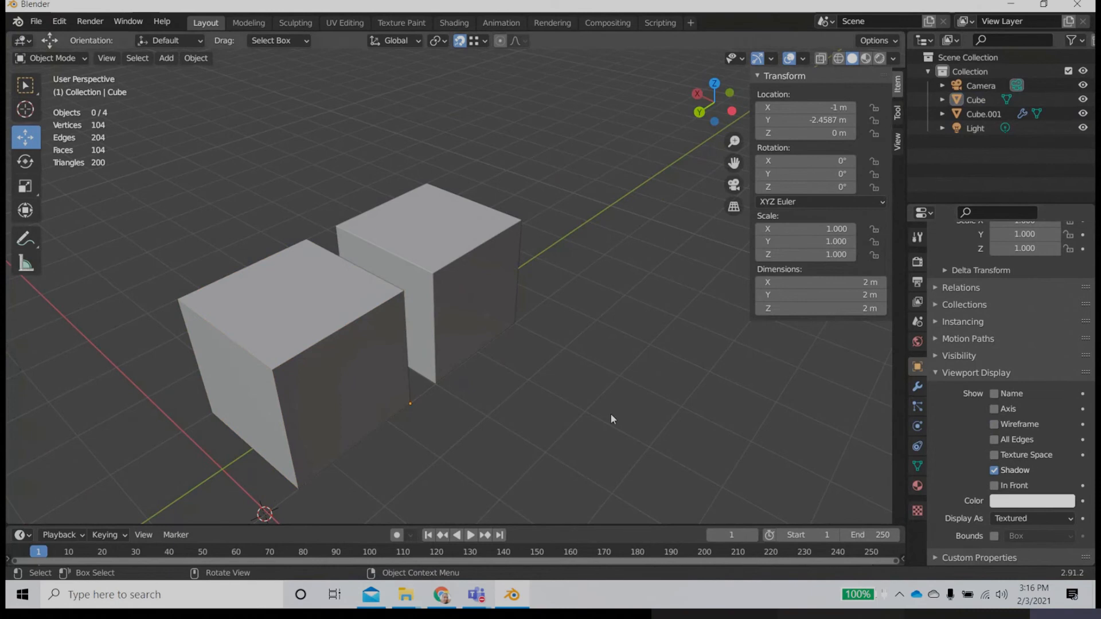
{"action": "key", "text": "ctrl+z"}
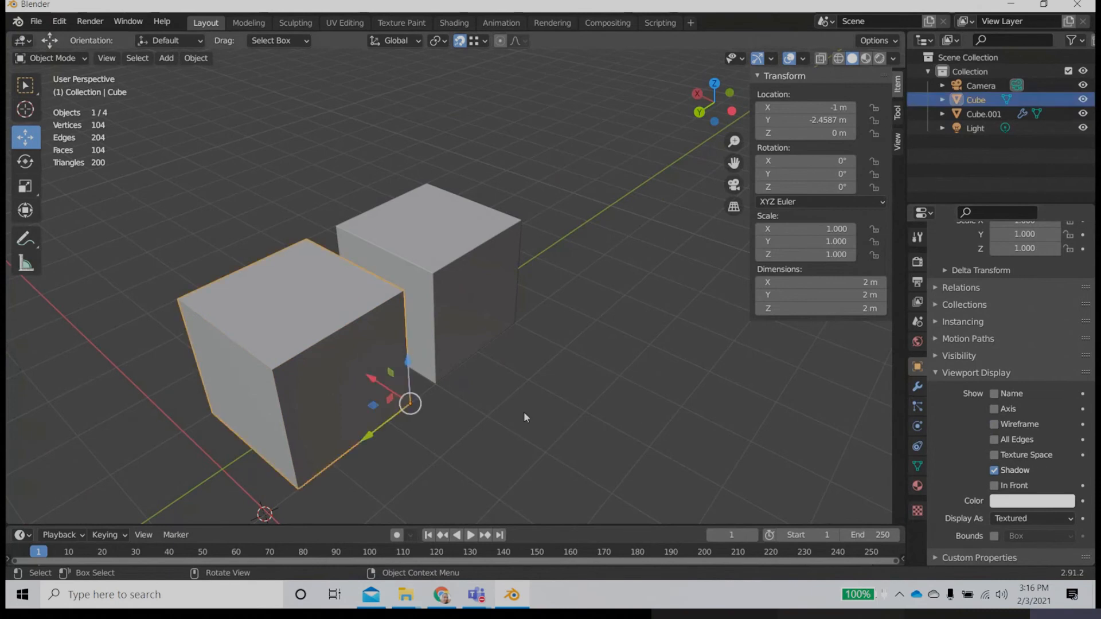
{"action": "left_click", "coordinate": [616, 452]}
Step: Examine the duplicate cube's bevelled edges up close against the original cube's sharp edges
{"action": "scroll", "coordinate": [459, 387], "scroll_direction": "up", "scroll_amount": 2}
{"action": "middle_click_drag", "start_coordinate": [459, 386], "coordinate": [435, 371]}
{"action": "scroll", "coordinate": [436, 370], "scroll_direction": "up", "scroll_amount": 2}
{"action": "left_click", "coordinate": [241, 370]}
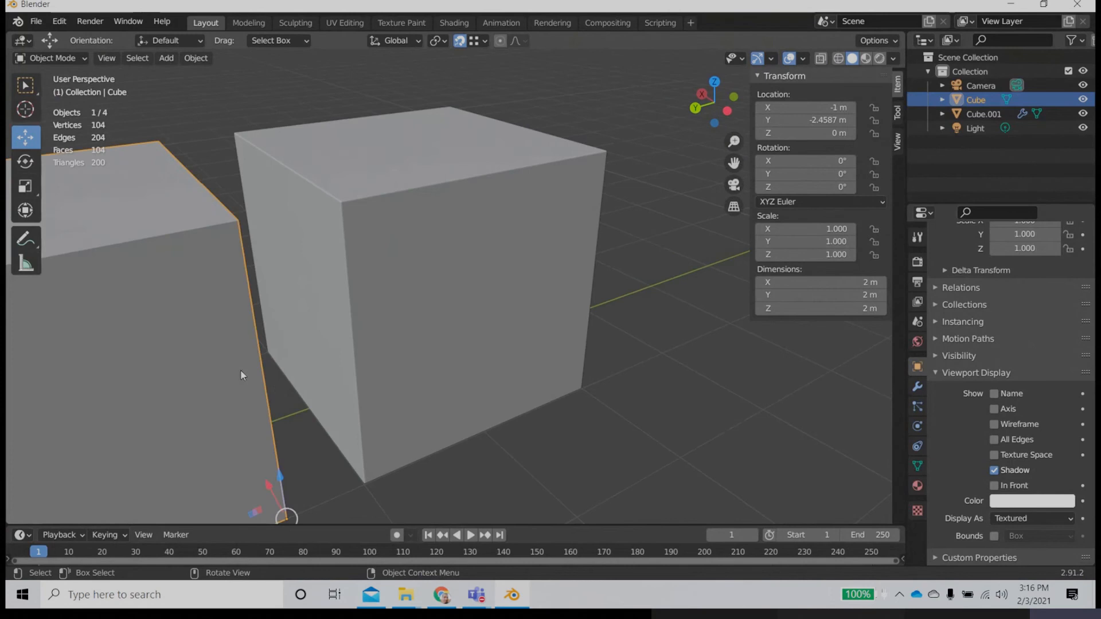
{"action": "left_click", "coordinate": [691, 424]}
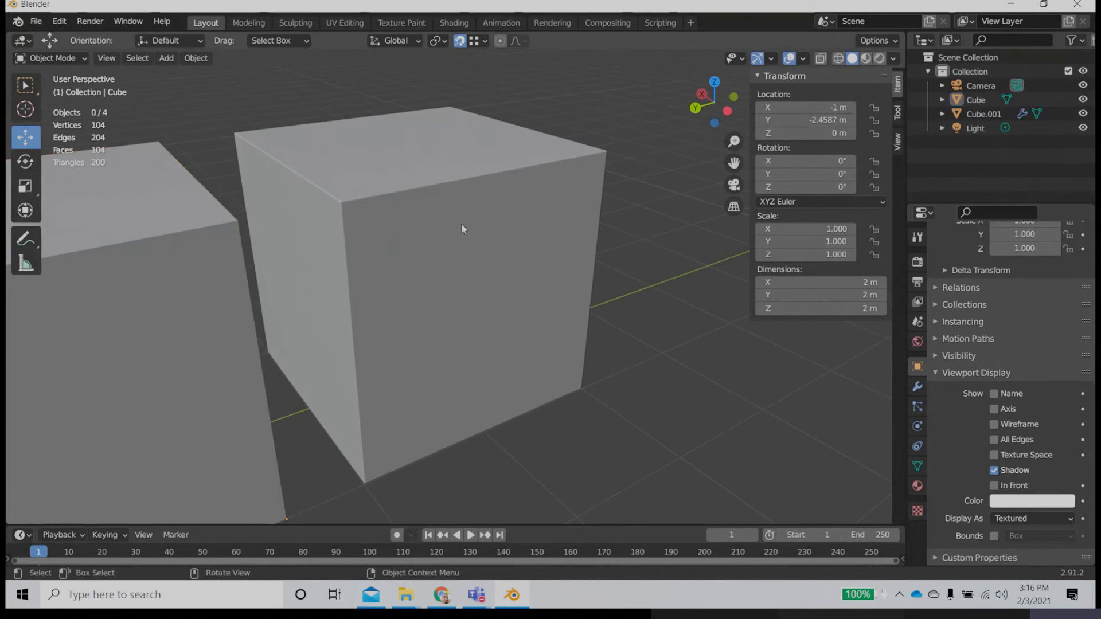
{"action": "middle_click_drag", "start_coordinate": [461, 224], "coordinate": [473, 245]}
{"action": "scroll", "coordinate": [511, 224], "scroll_direction": "down", "scroll_amount": 3}
{"action": "scroll", "coordinate": [429, 223], "scroll_direction": "up", "scroll_amount": 1}
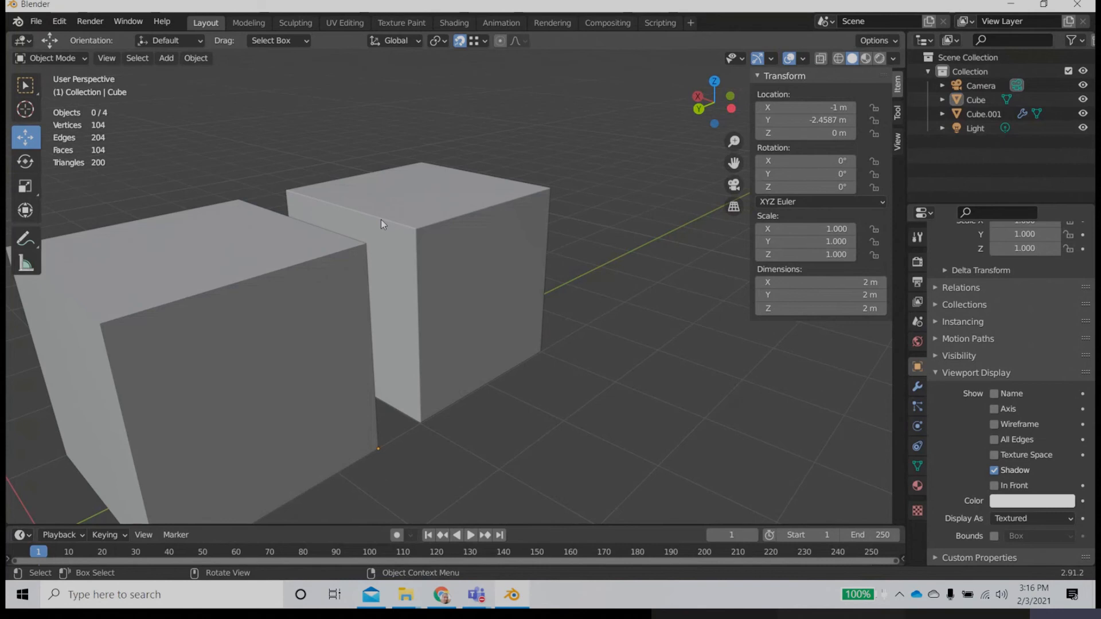
{"action": "scroll", "coordinate": [353, 287], "scroll_direction": "down", "scroll_amount": 5}
Step: Move the original cube along the Y axis to about -0.42 m, then select the duplicate cube
{"action": "left_click", "coordinate": [345, 366]}
{"action": "middle_click_drag", "start_coordinate": [345, 367], "coordinate": [310, 396]}
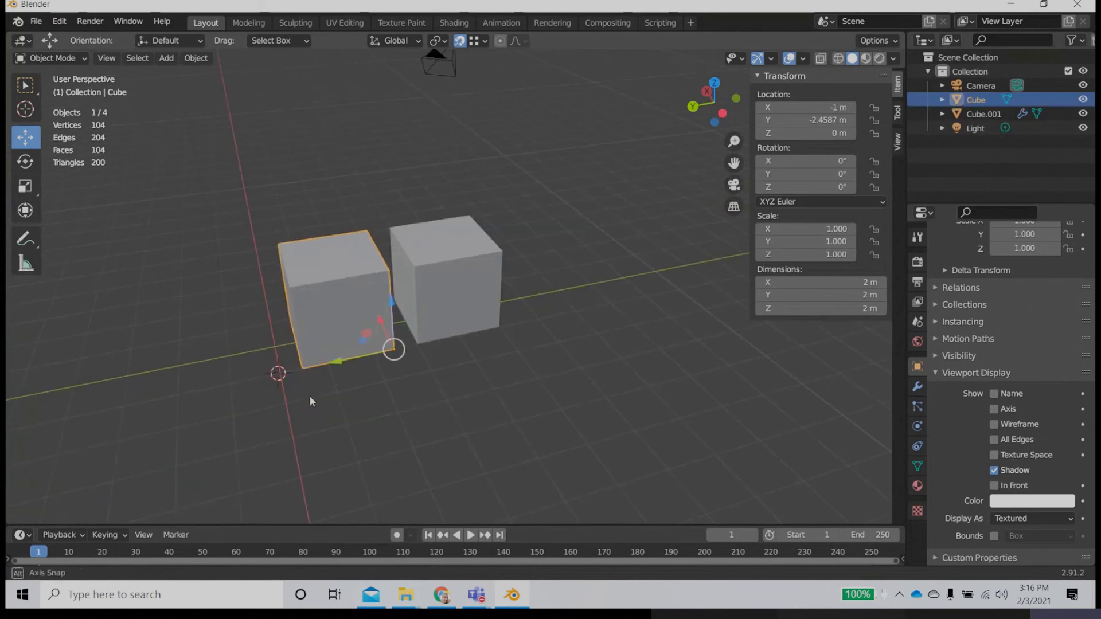
{"action": "left_click_drag", "start_coordinate": [337, 361], "coordinate": [247, 372]}
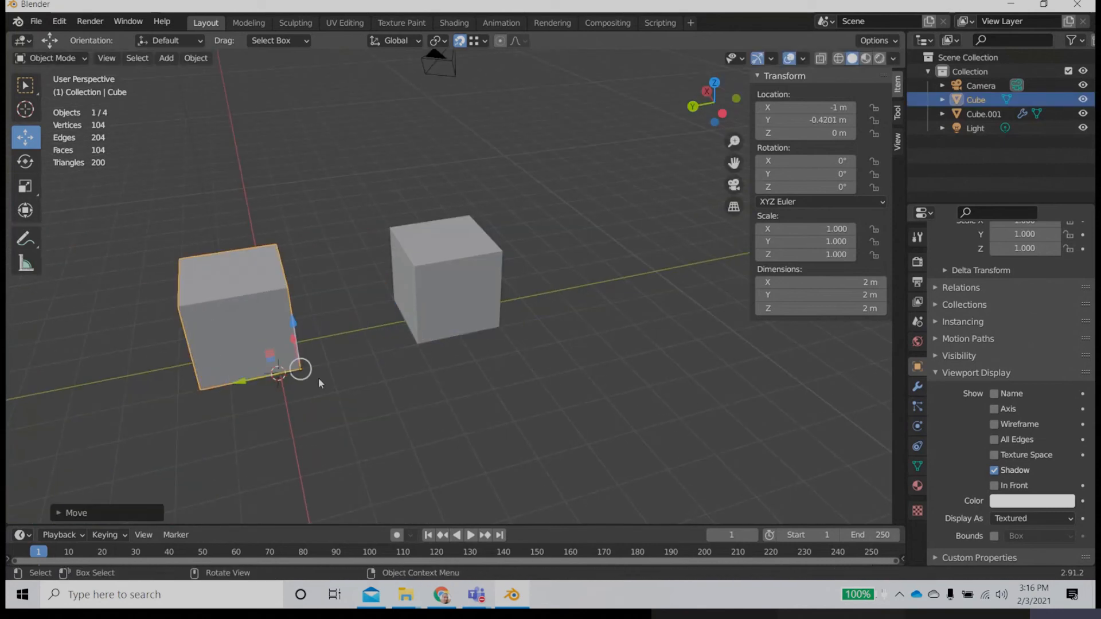
{"action": "left_click", "coordinate": [460, 302]}
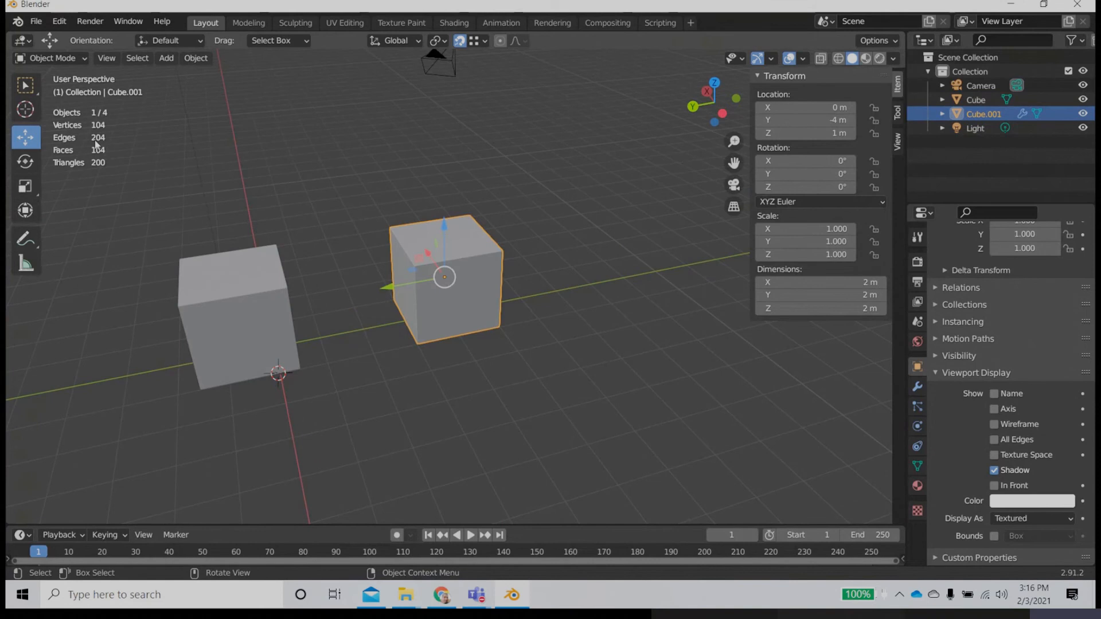
Step: Compare the scene statistics with and without the bevelled duplicate cube, deleting it for the check and undoing each deletion
{"action": "left_click", "coordinate": [205, 321]}
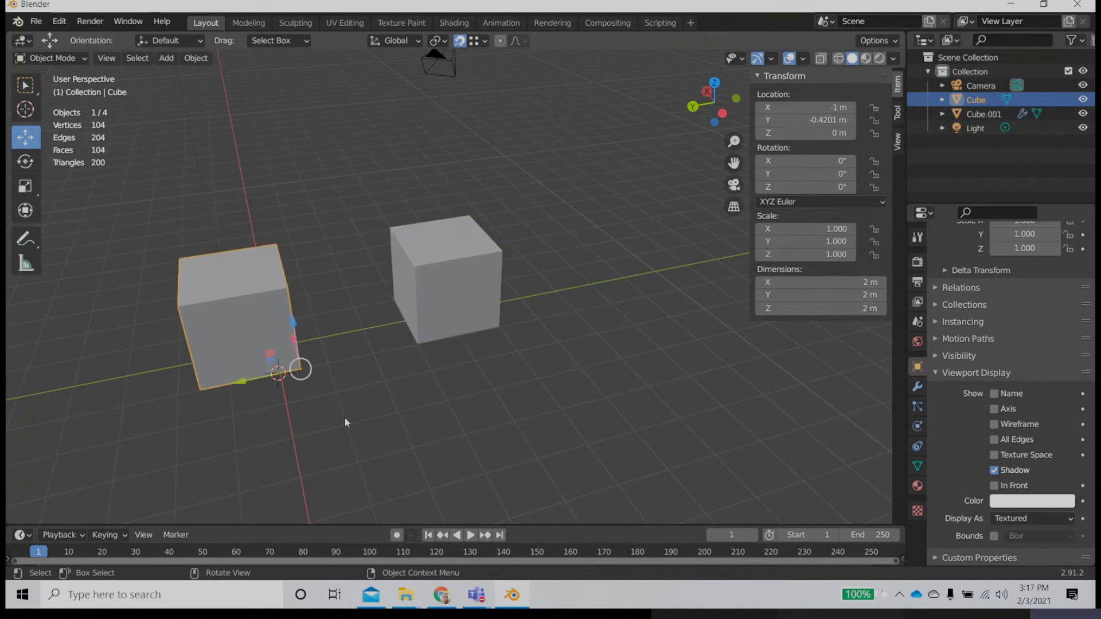
{"action": "left_click", "coordinate": [449, 324]}
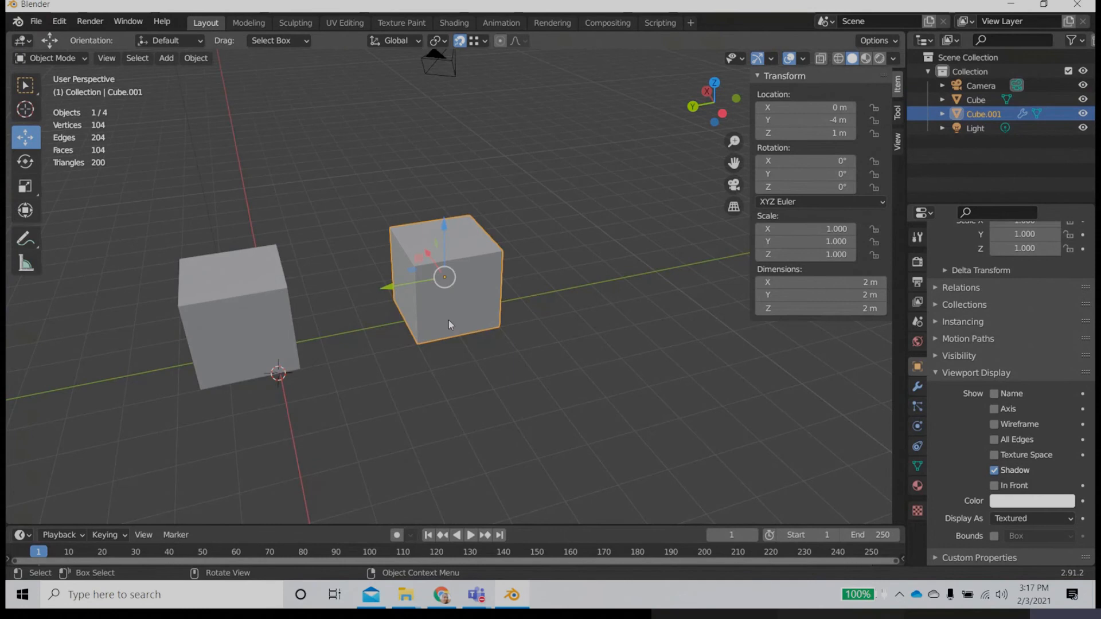
{"action": "key", "text": "Delete"}
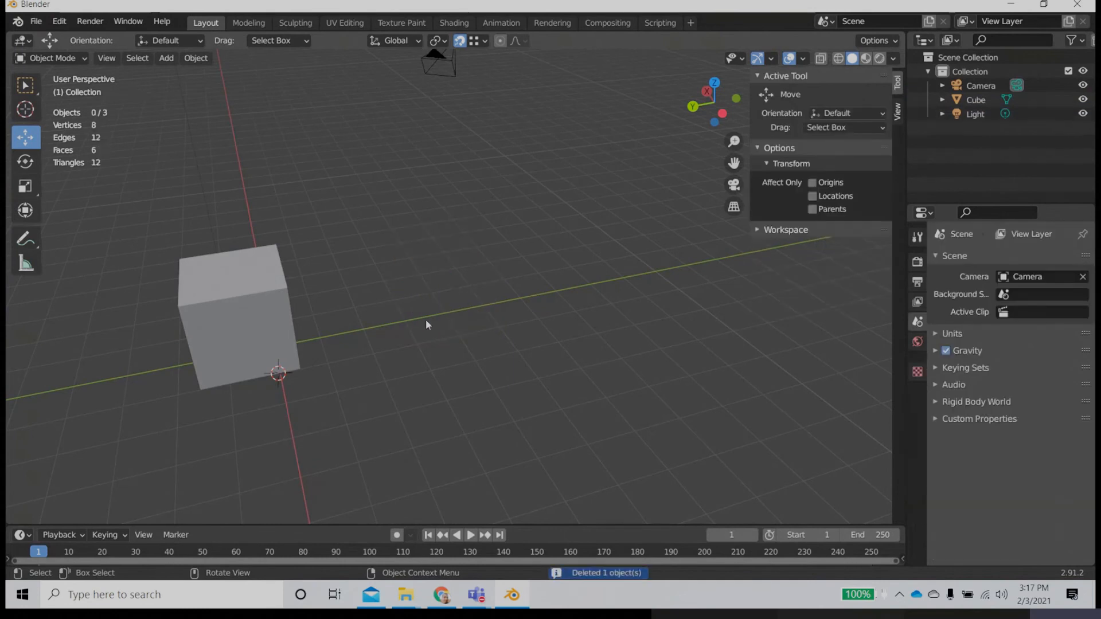
{"action": "left_click", "coordinate": [260, 320]}
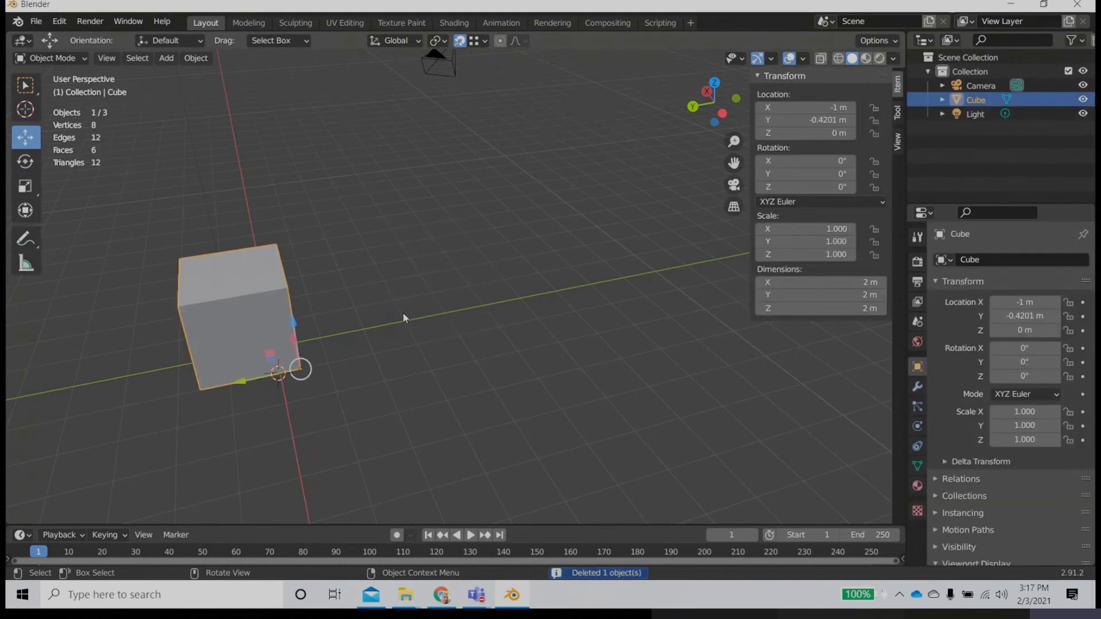
{"action": "key", "text": "ctrl+z"}
{"action": "key", "text": "ctrl+z"}
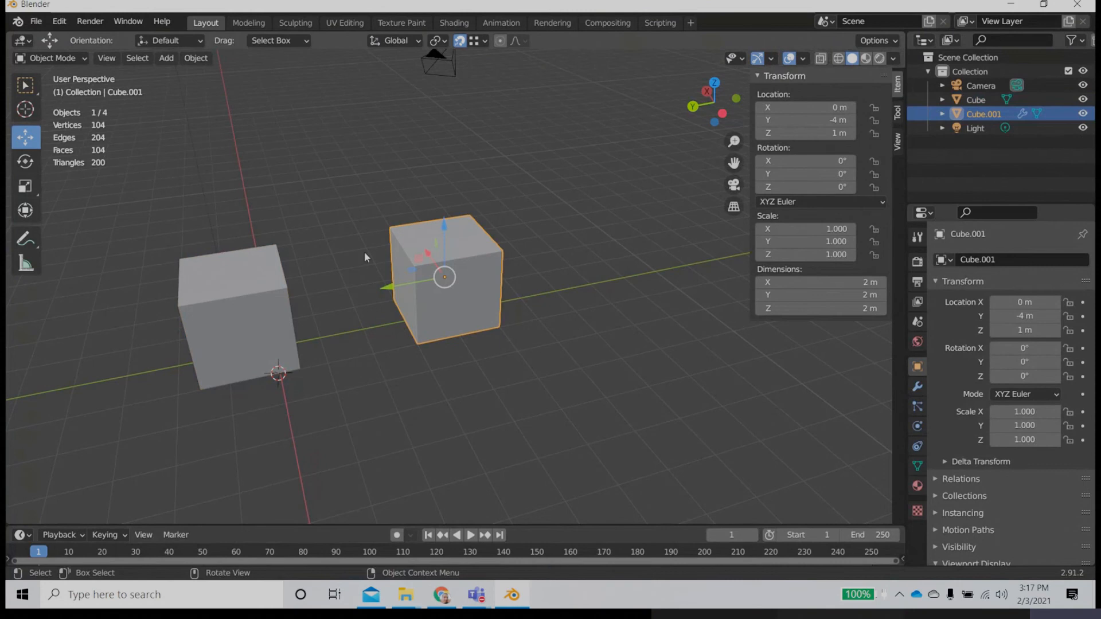
{"action": "left_click", "coordinate": [425, 210]}
{"action": "left_click", "coordinate": [453, 269]}
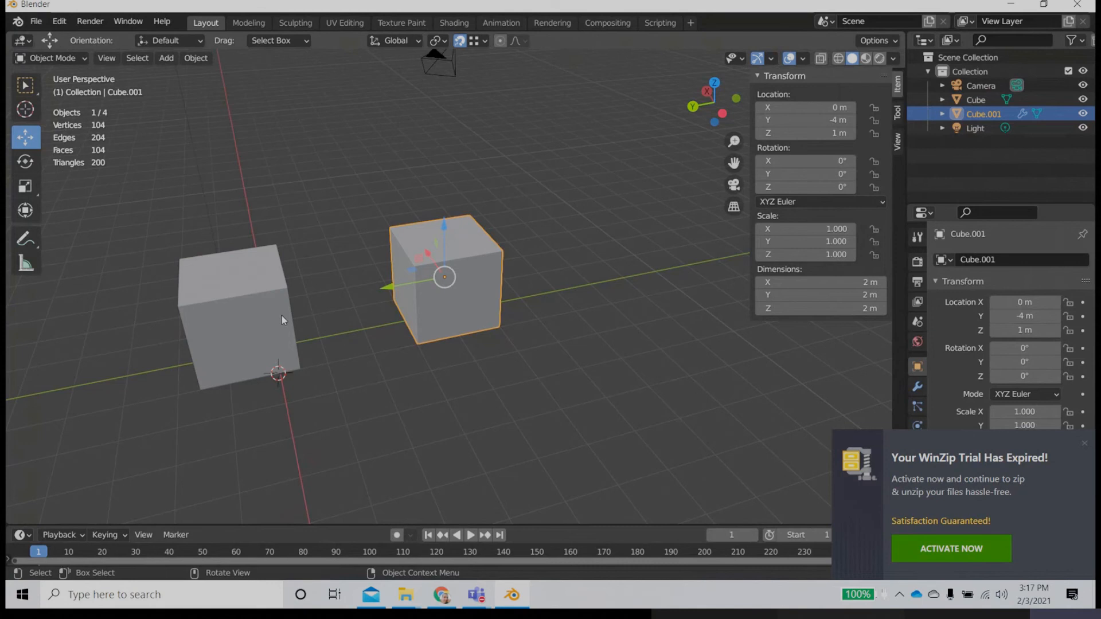
{"action": "key", "text": "Delete"}
{"action": "left_click", "coordinate": [228, 277]}
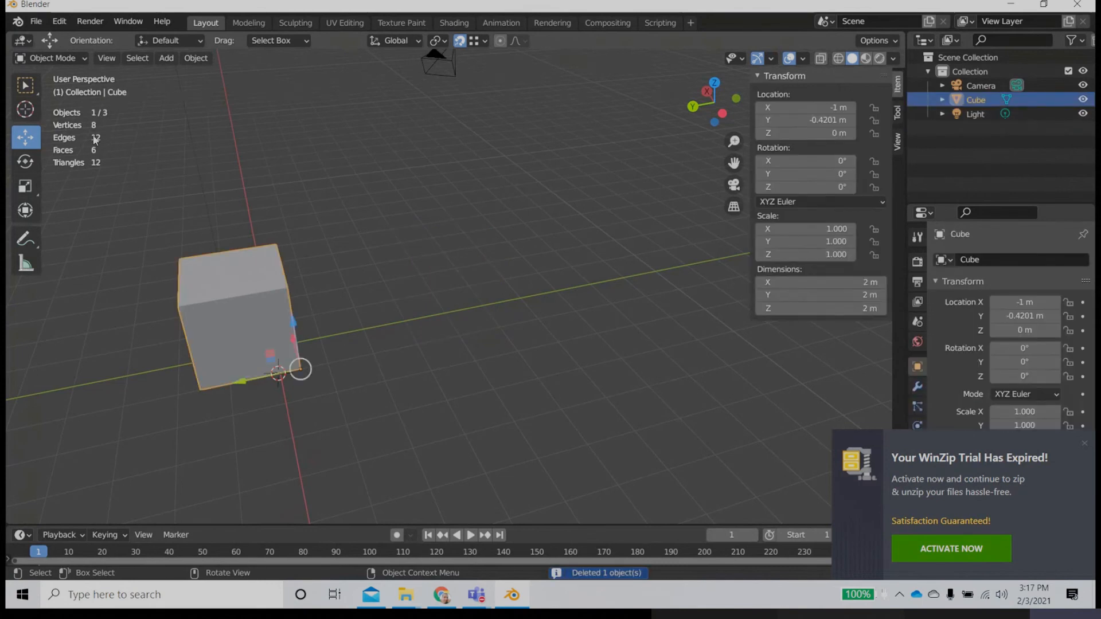
{"action": "key", "text": "ctrl+z"}
{"action": "key", "text": "ctrl+z"}
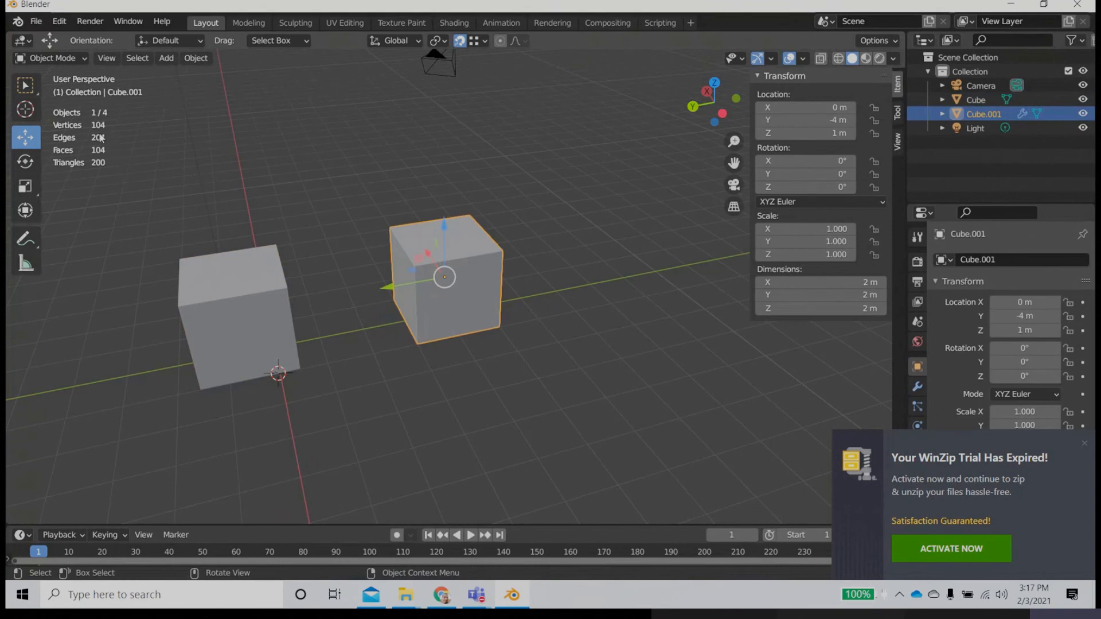
Step: Delete the bevelled duplicate cube and select the remaining original cube
{"action": "middle_click_drag", "start_coordinate": [407, 384], "coordinate": [439, 347]}
{"action": "scroll", "coordinate": [445, 298], "scroll_direction": "up", "scroll_amount": 10}
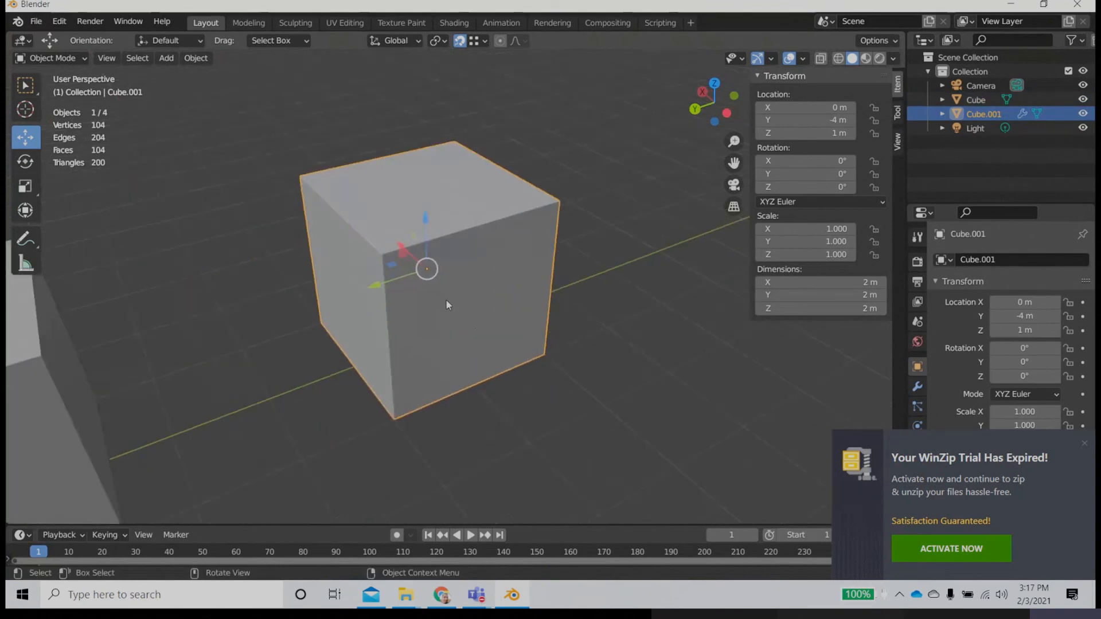
{"action": "scroll", "coordinate": [516, 314], "scroll_direction": "down", "scroll_amount": 2}
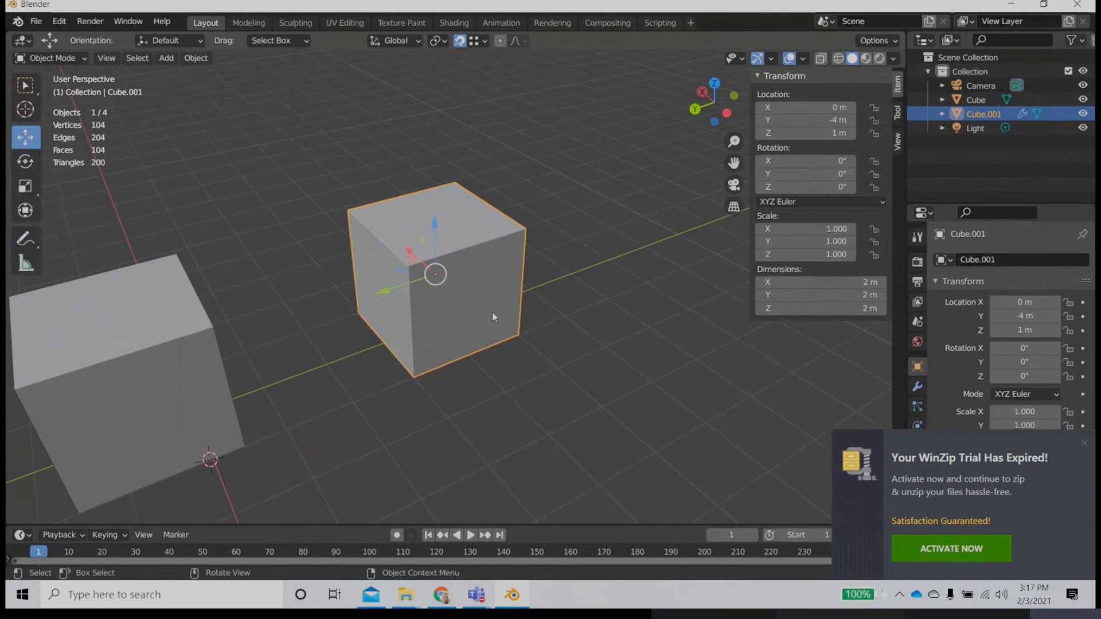
{"action": "key", "text": "Delete"}
{"action": "scroll", "coordinate": [491, 310], "scroll_direction": "down", "scroll_amount": 4}
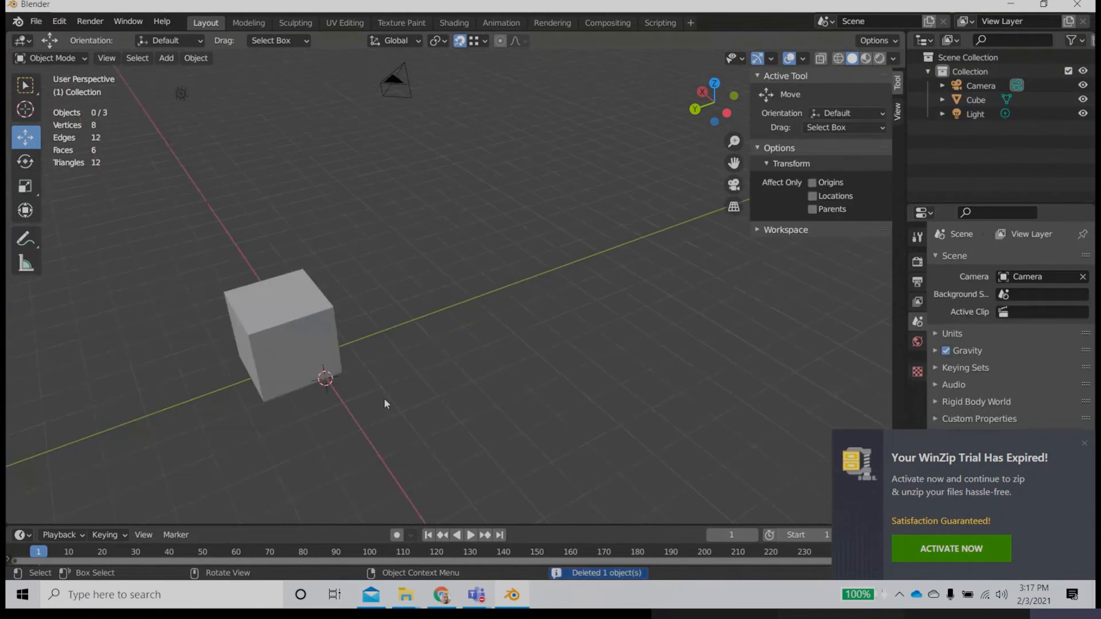
{"action": "middle_click_drag", "start_coordinate": [383, 398], "coordinate": [482, 359], "text": "shift"}
{"action": "scroll", "coordinate": [438, 327], "scroll_direction": "up", "scroll_amount": 4}
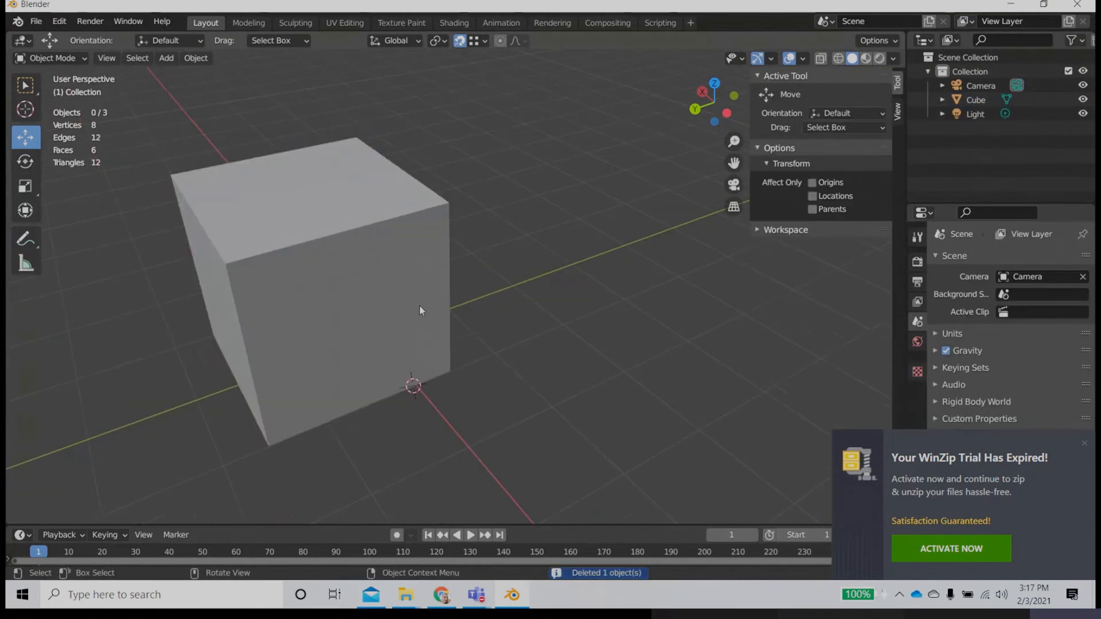
{"action": "left_click", "coordinate": [318, 300]}
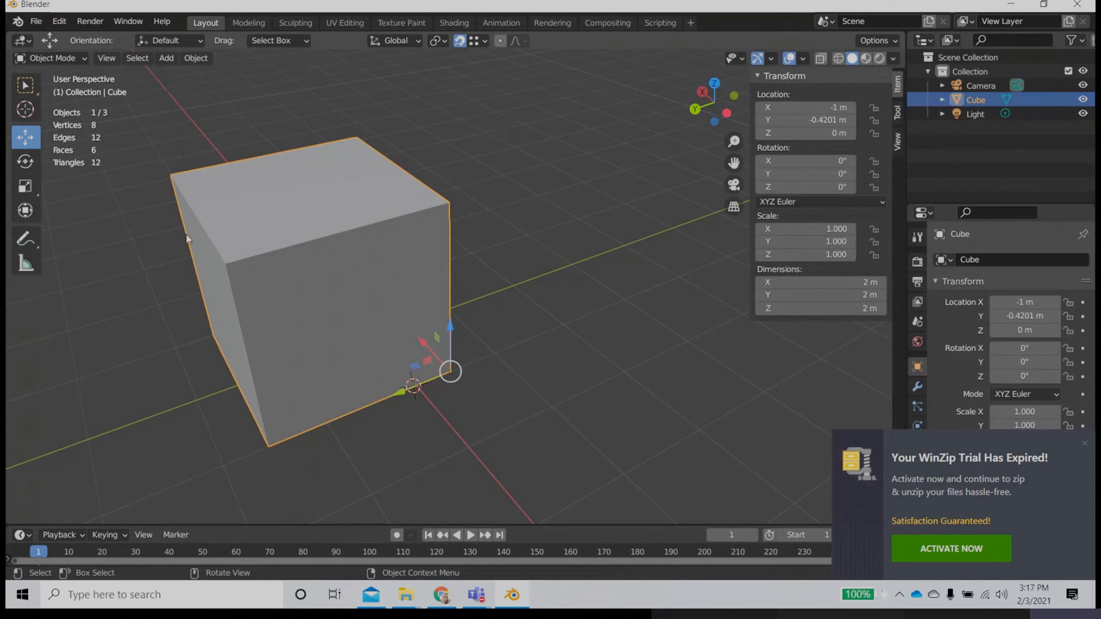
{"action": "middle_click_drag", "start_coordinate": [281, 318], "coordinate": [323, 298]}
{"action": "scroll", "coordinate": [463, 272], "scroll_direction": "down", "scroll_amount": 3}
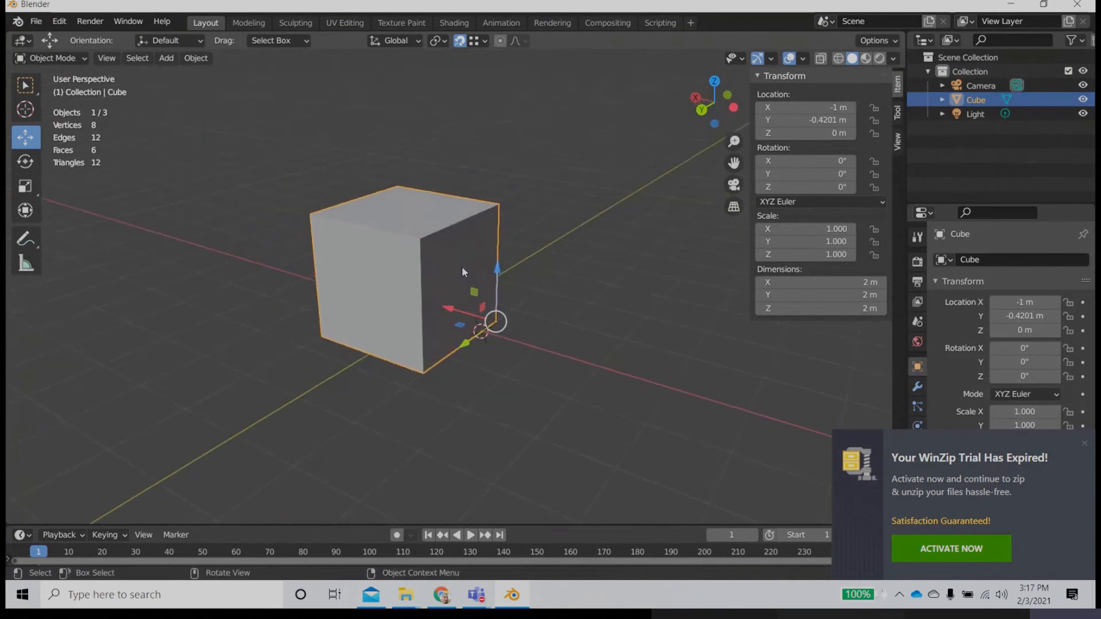
{"action": "middle_click_drag", "start_coordinate": [464, 271], "coordinate": [431, 279]}
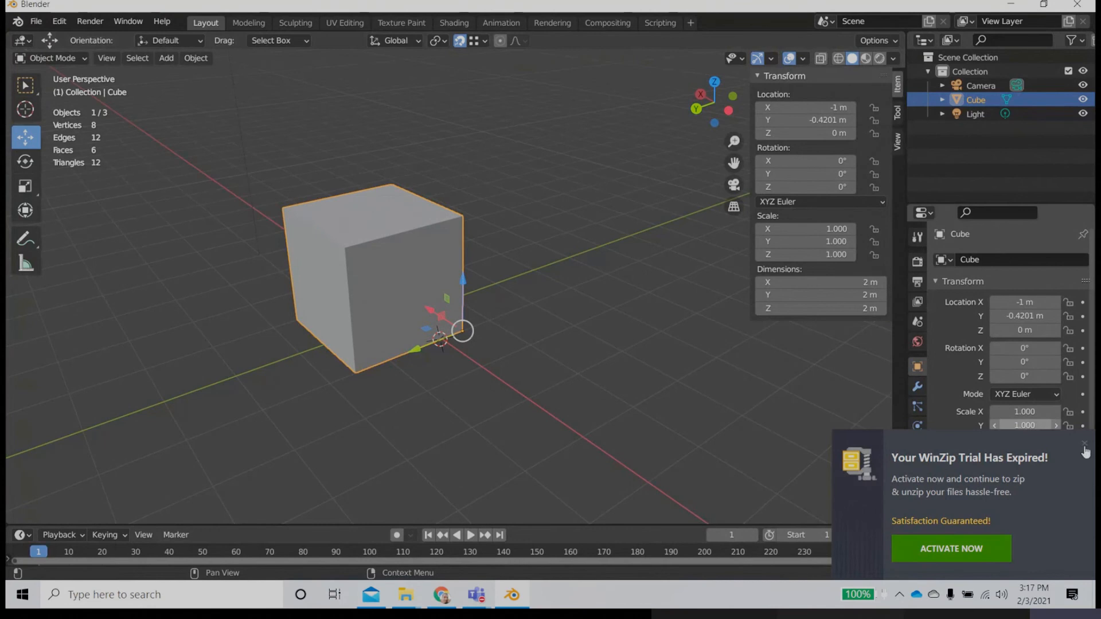
Step: Dismiss the WinZip notification and set the base color of the cube's material to an Image Texture
{"action": "left_click", "coordinate": [1084, 445]}
{"action": "left_click", "coordinate": [917, 486]}
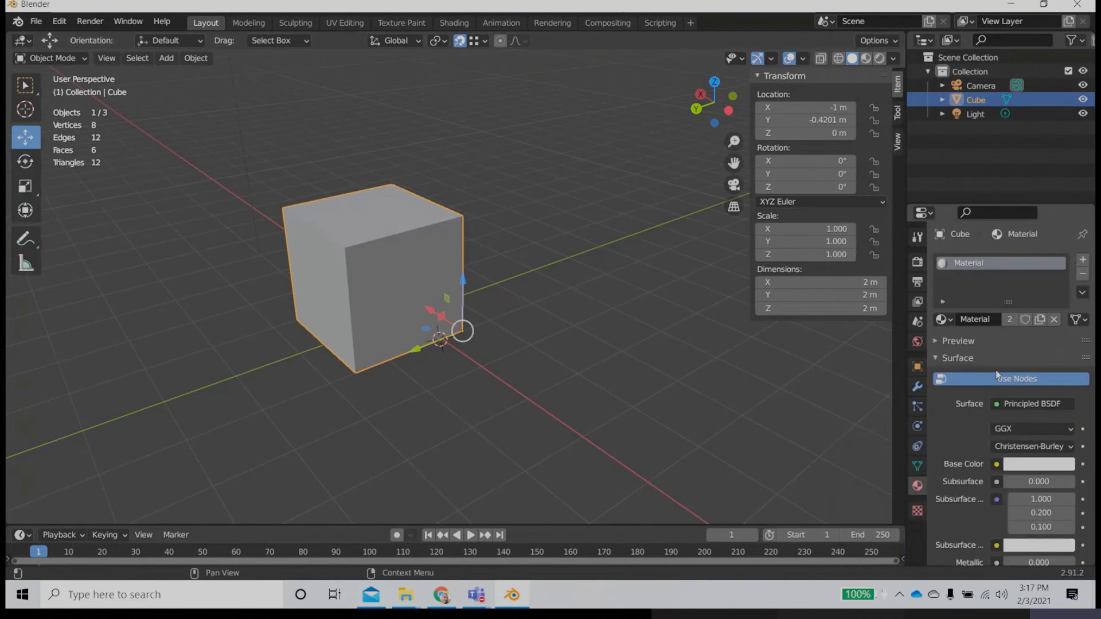
{"action": "scroll", "coordinate": [995, 373], "scroll_direction": "down", "scroll_amount": 5}
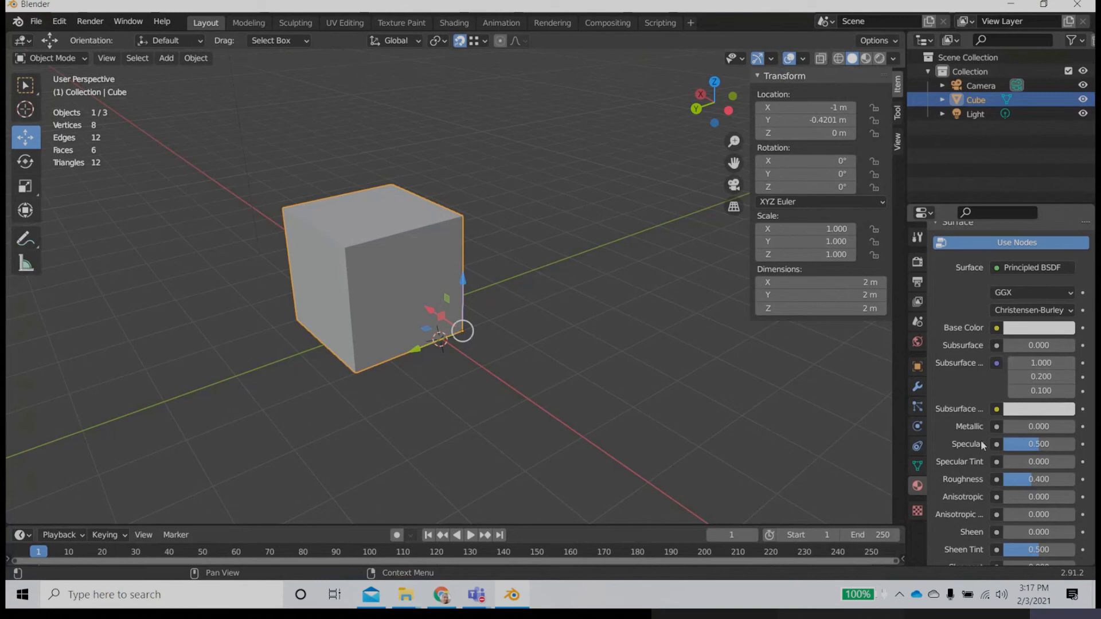
{"action": "left_click", "coordinate": [998, 330]}
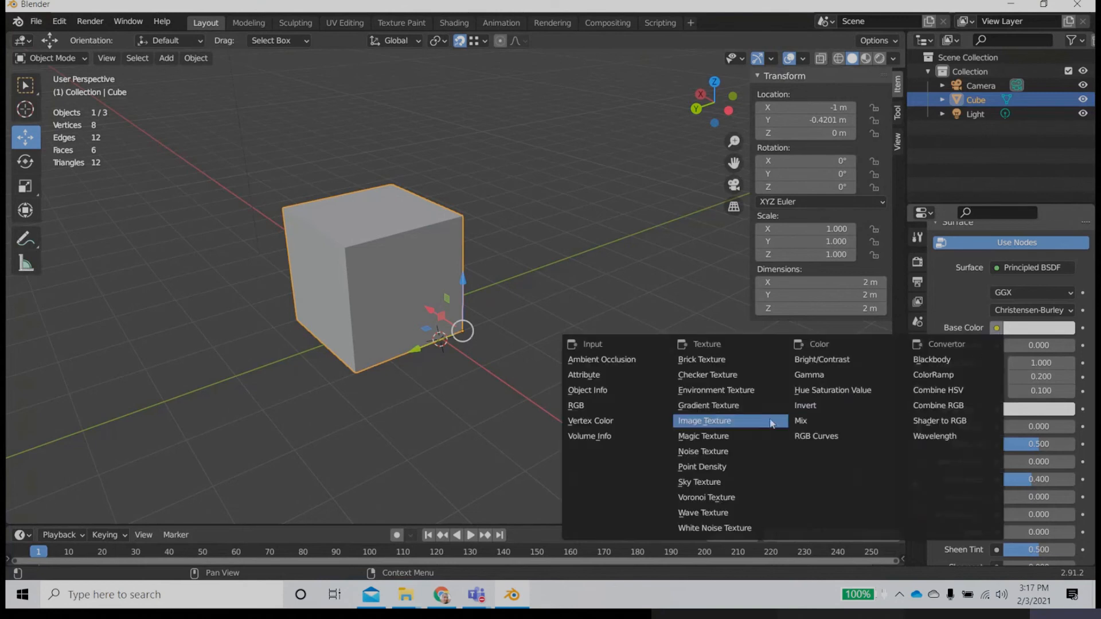
{"action": "left_click", "coordinate": [719, 423]}
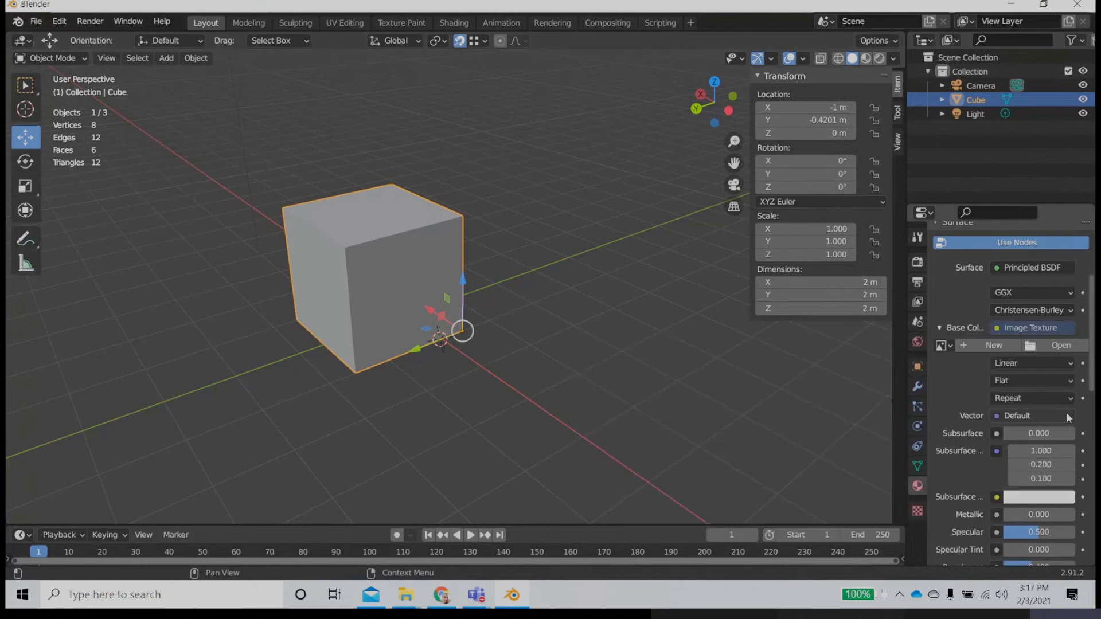
Step: Load box texture.jpg from the Desktop's Youtube\Blender\box folder as the base color image
{"action": "left_click", "coordinate": [1065, 348]}
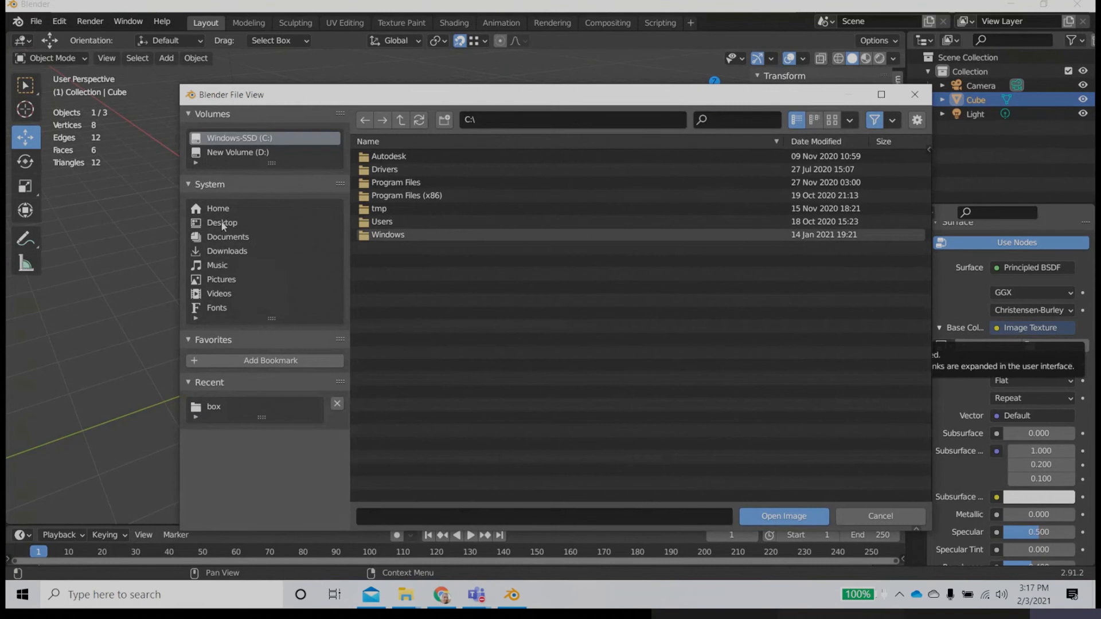
{"action": "left_click", "coordinate": [224, 223]}
{"action": "double_click", "coordinate": [381, 169]}
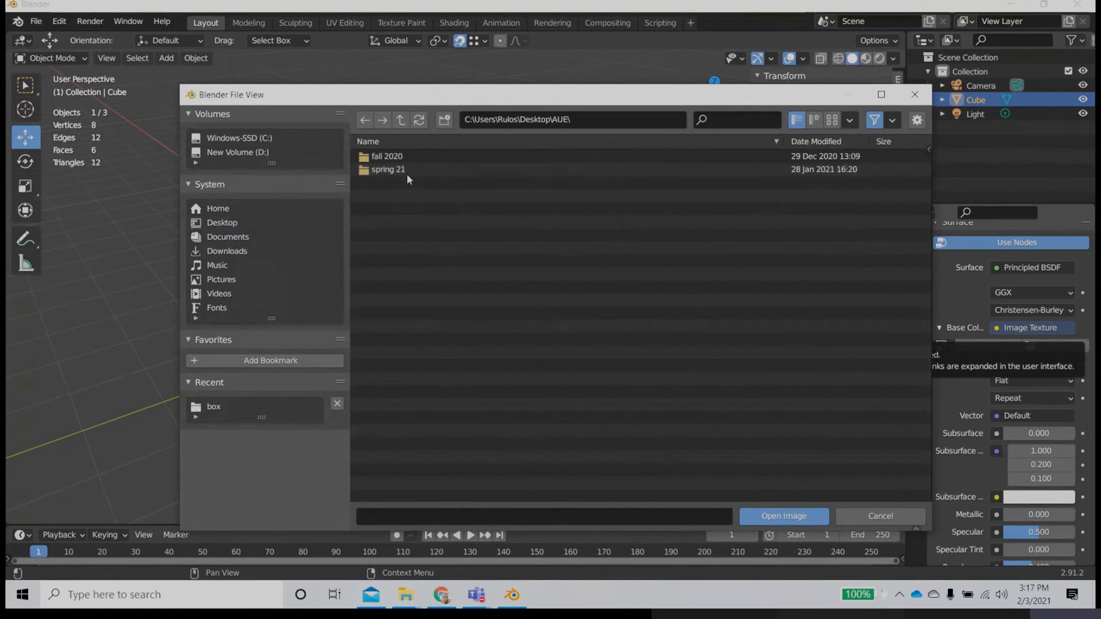
{"action": "double_click", "coordinate": [398, 171]}
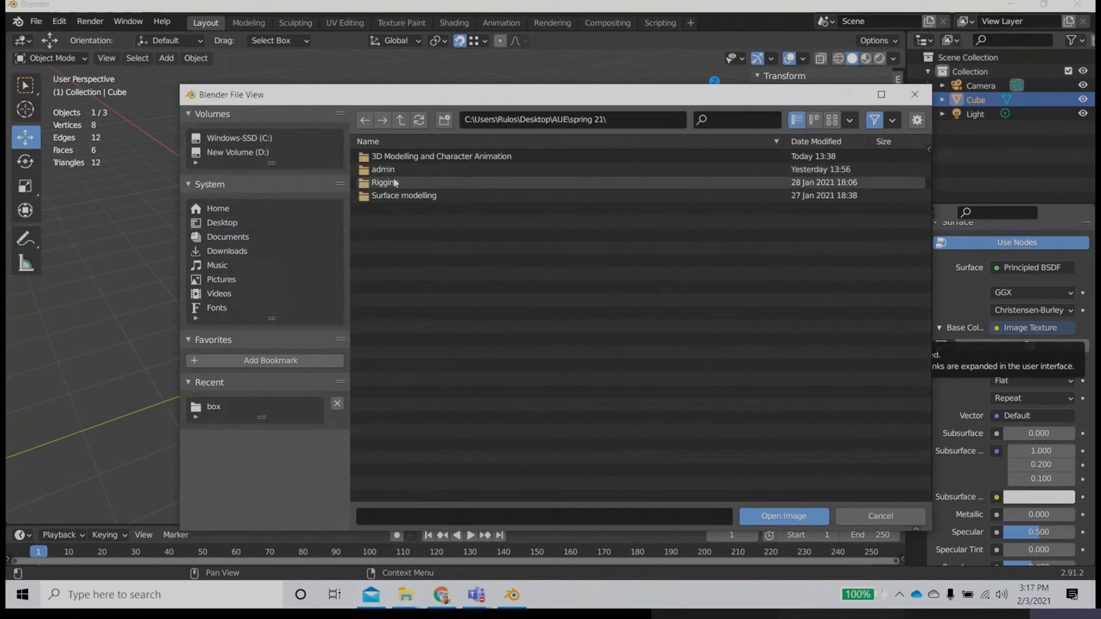
{"action": "left_click", "coordinate": [222, 222]}
{"action": "double_click", "coordinate": [393, 247]}
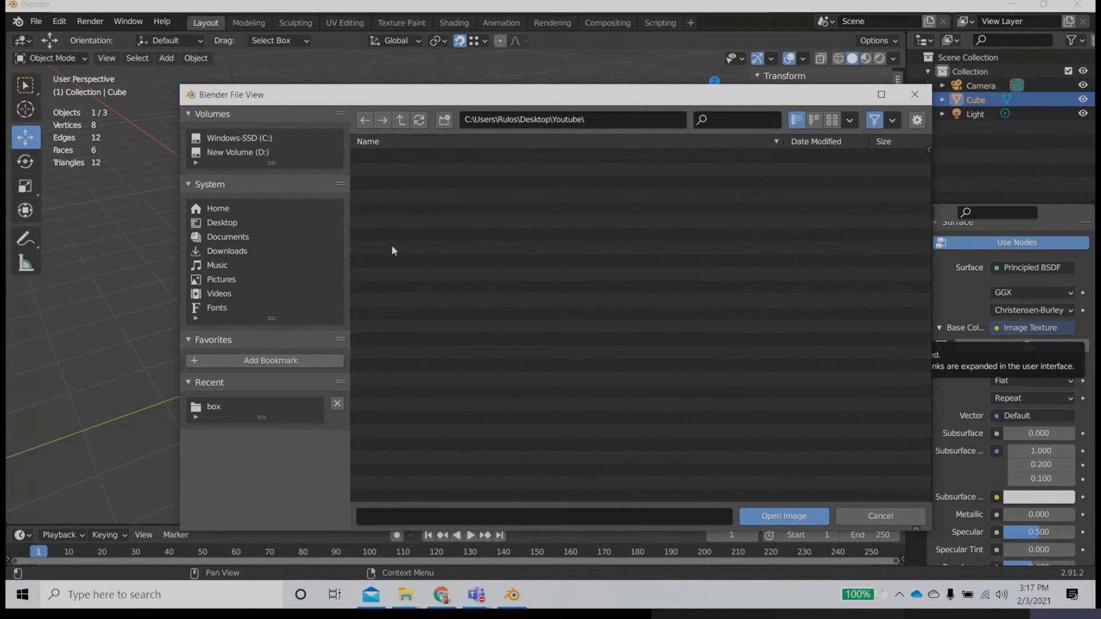
{"action": "left_click", "coordinate": [386, 197]}
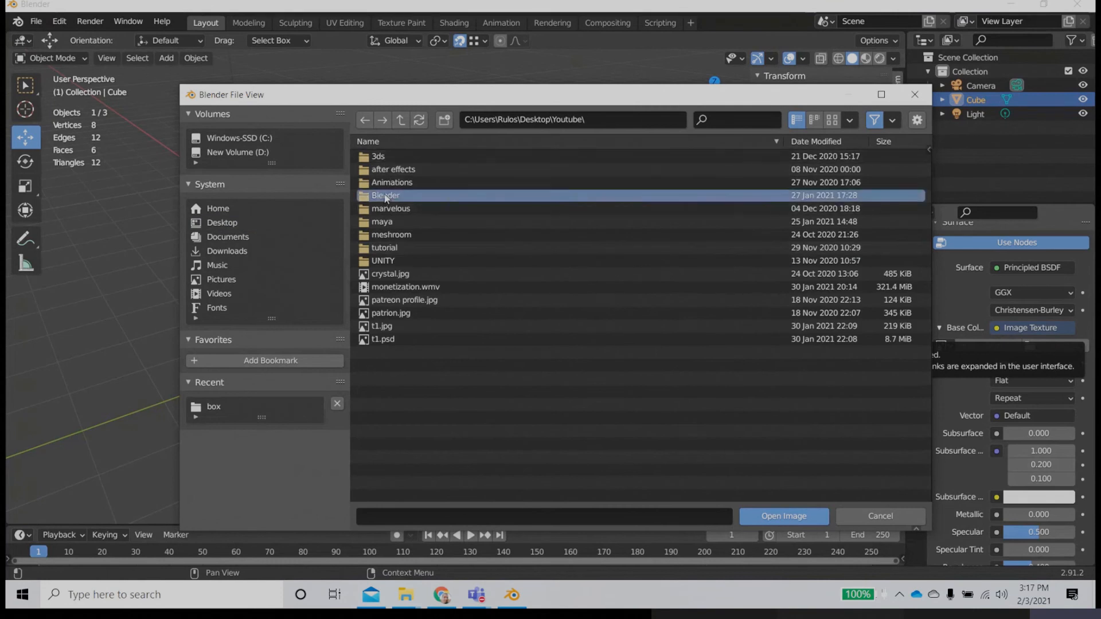
{"action": "double_click", "coordinate": [386, 196]}
{"action": "double_click", "coordinate": [388, 170]}
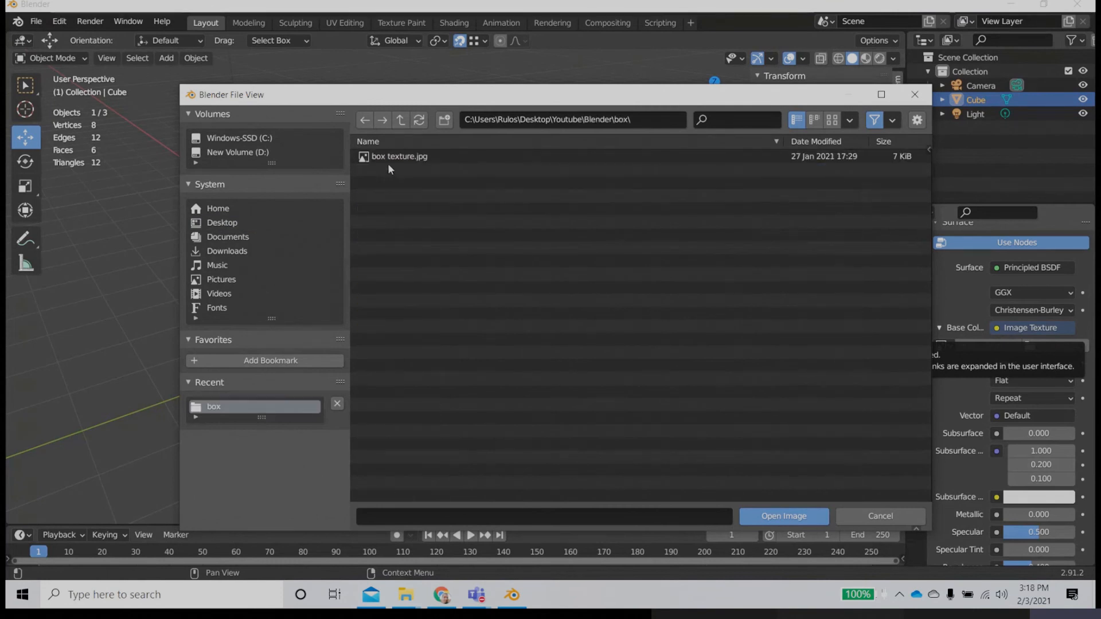
{"action": "left_click", "coordinate": [388, 162]}
{"action": "left_click", "coordinate": [814, 517]}
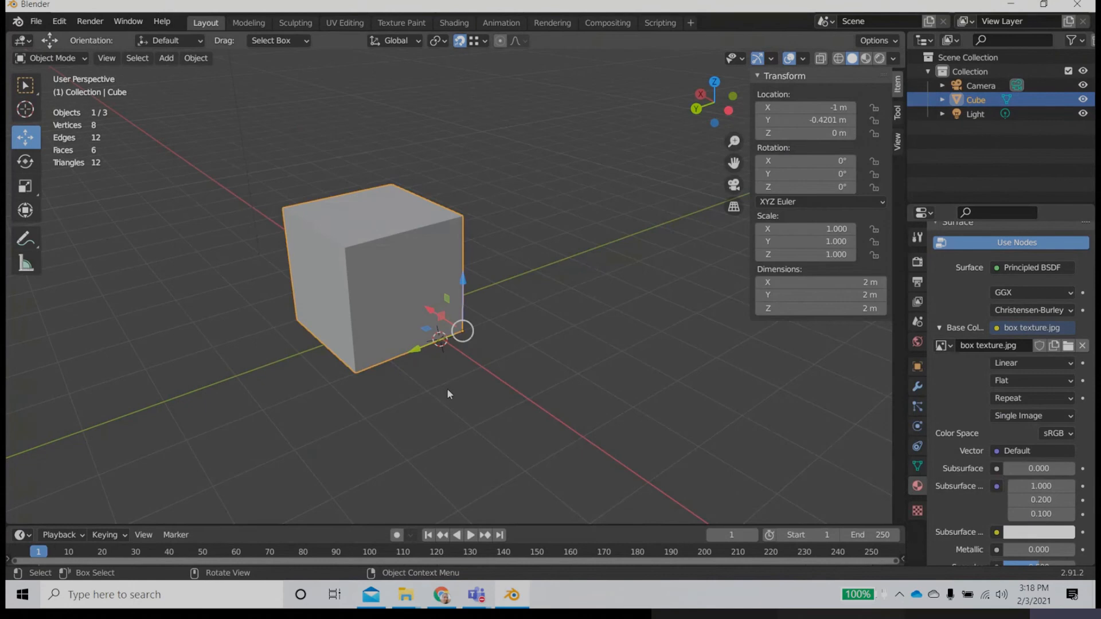
Step: Show the cube's texture with Material Preview shading and switch to the UV Editing workspace
{"action": "left_click", "coordinate": [865, 57]}
{"action": "middle_click_drag", "start_coordinate": [574, 321], "coordinate": [440, 395]}
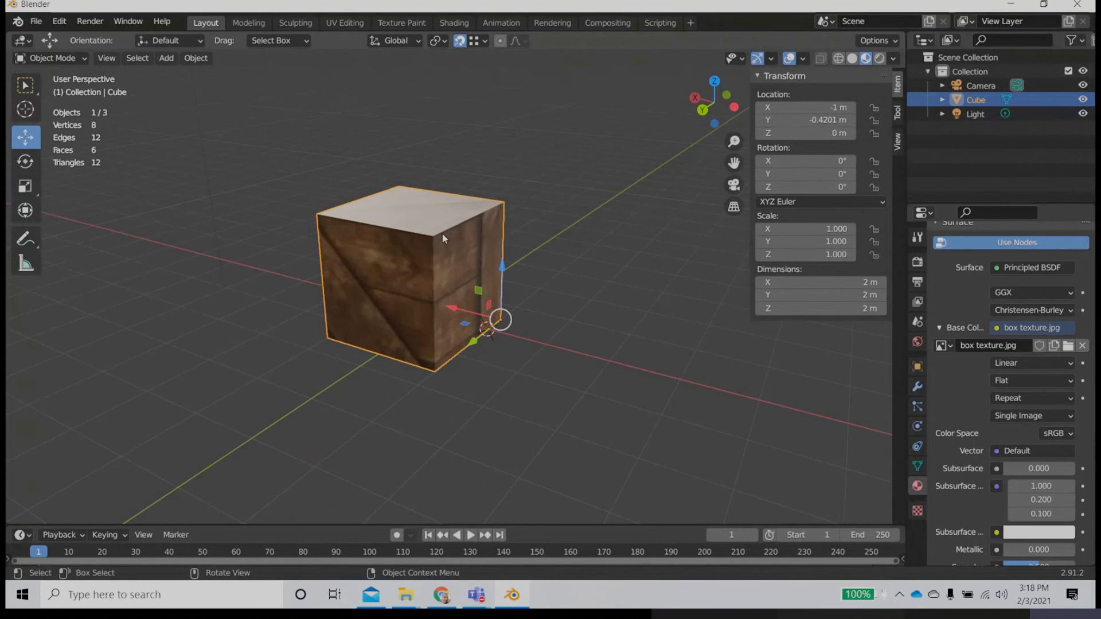
{"action": "left_click", "coordinate": [346, 23]}
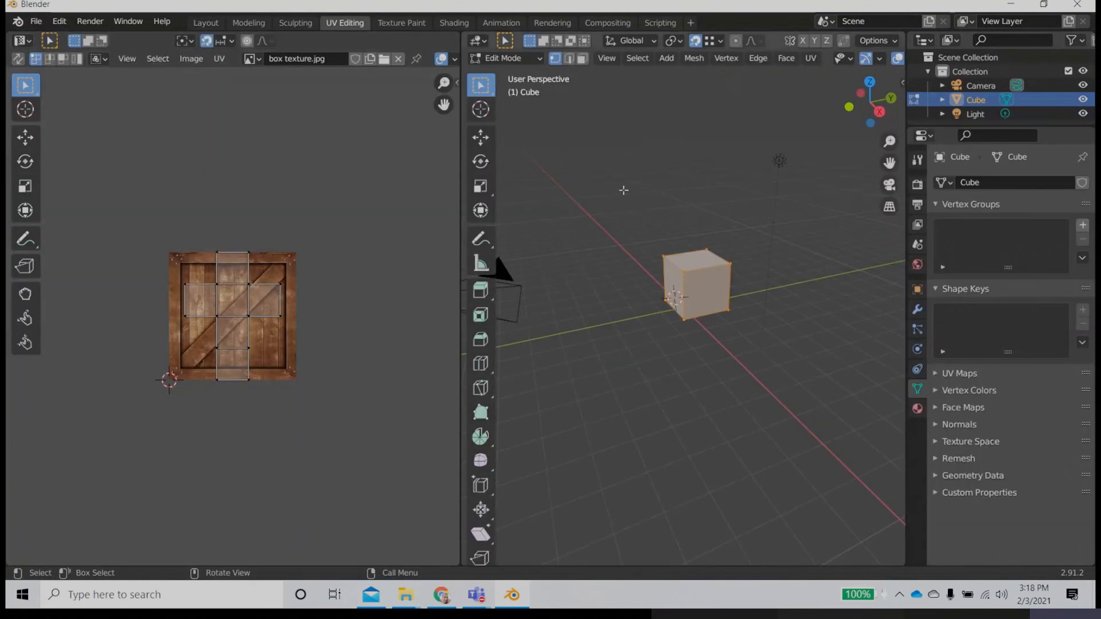
{"action": "scroll", "coordinate": [809, 60], "scroll_direction": "down", "scroll_amount": 4}
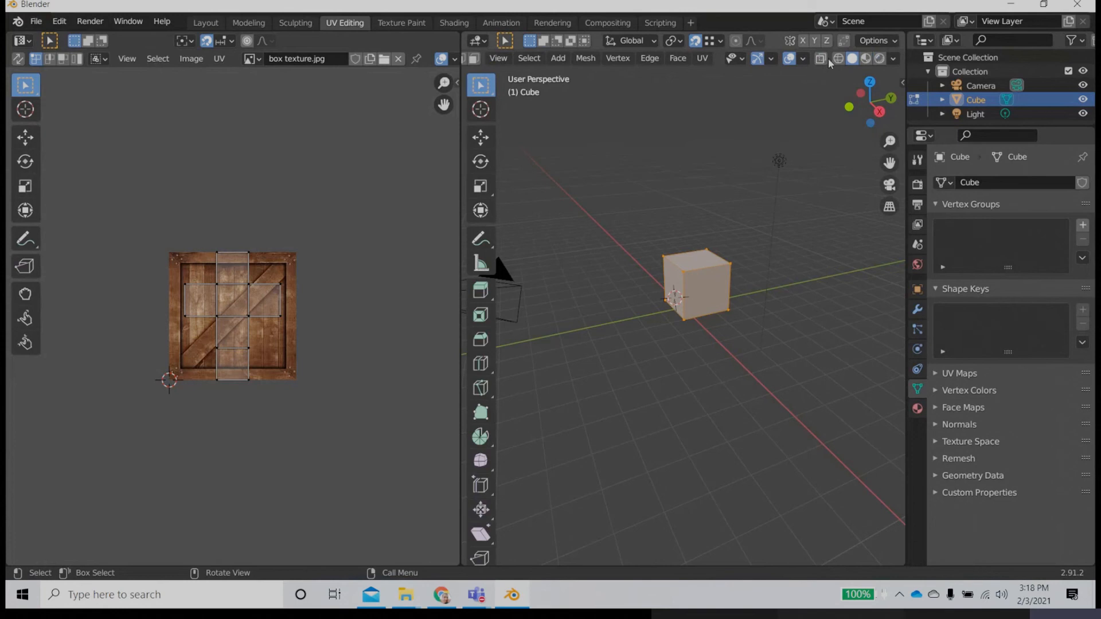
Step: Turn on X-ray, select the whole cube mesh and unwrap it with Cube Projection, then deselect it
{"action": "left_click_drag", "start_coordinate": [579, 201], "coordinate": [783, 363]}
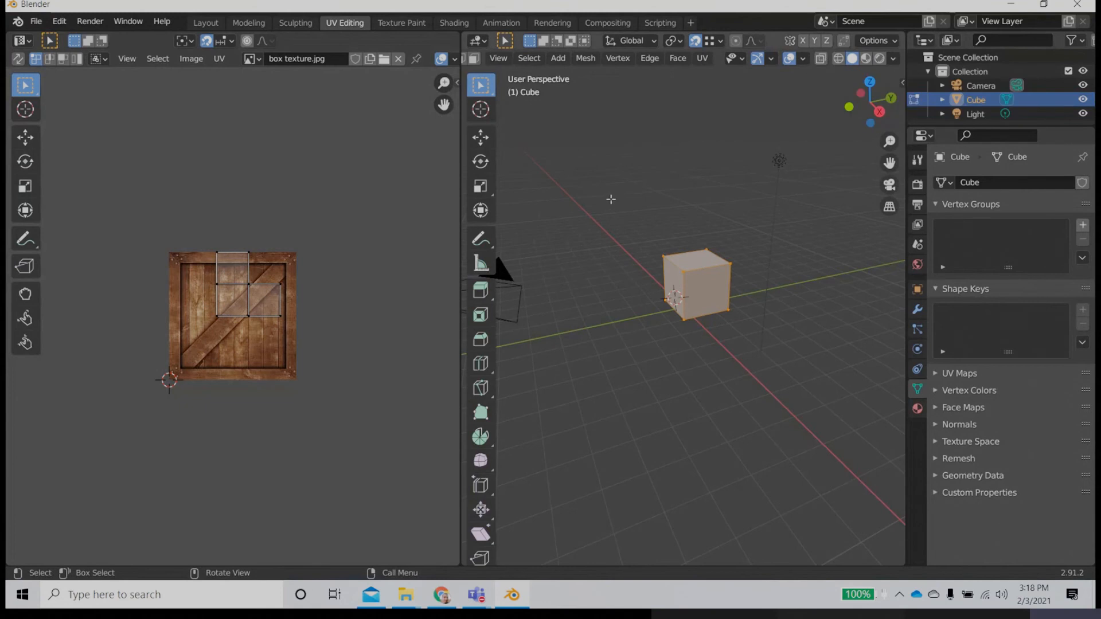
{"action": "key", "text": "alt+z"}
{"action": "left_click_drag", "start_coordinate": [612, 217], "coordinate": [805, 379]}
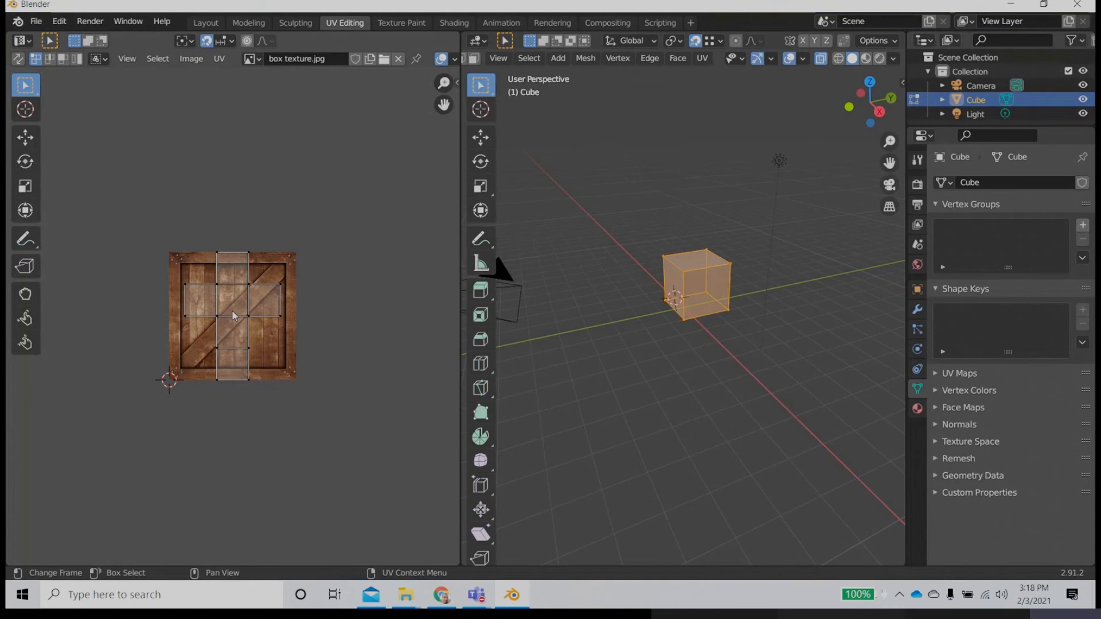
{"action": "left_click", "coordinate": [706, 60]}
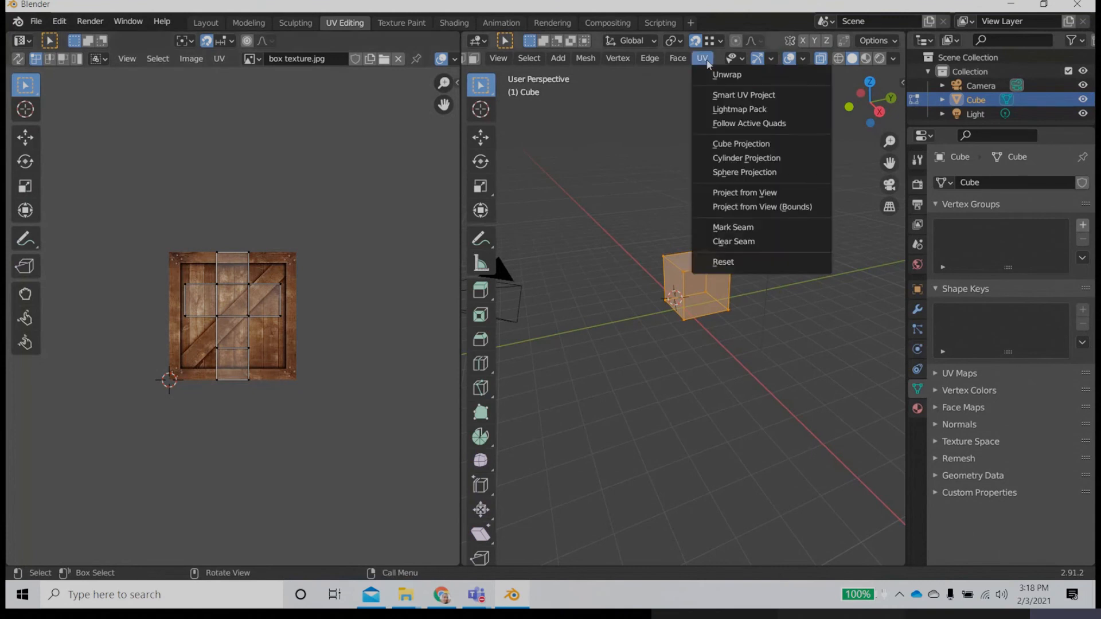
{"action": "left_click", "coordinate": [741, 146]}
{"action": "left_click", "coordinate": [745, 368]}
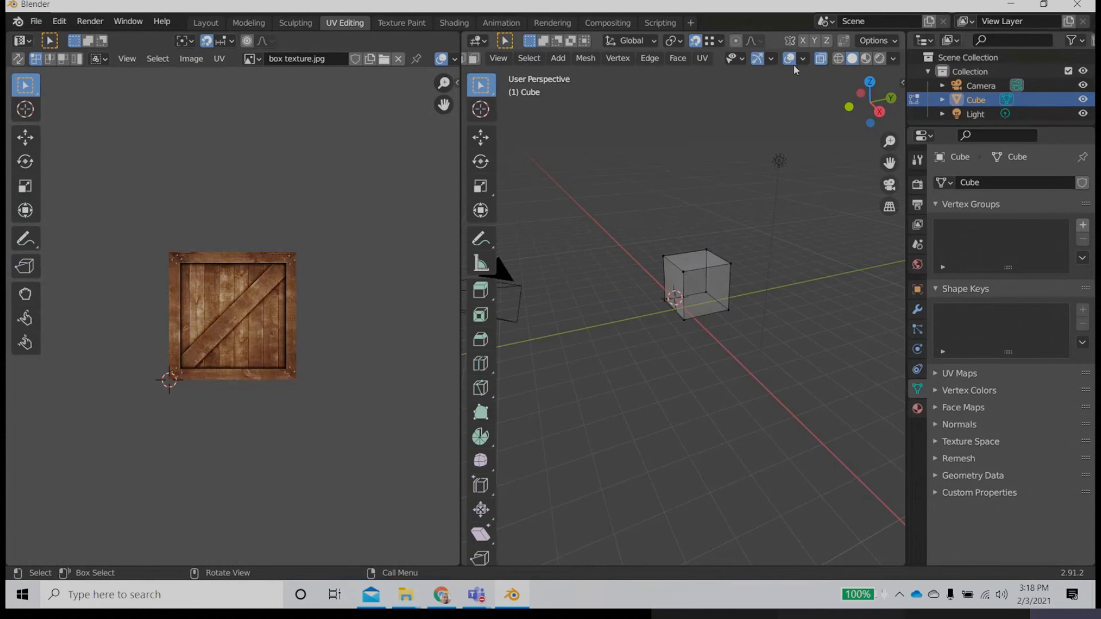
Step: Preview the crate texture on the unwrapped cube with Material Preview shading and return to the Layout workspace
{"action": "left_click", "coordinate": [866, 59]}
{"action": "scroll", "coordinate": [756, 302], "scroll_direction": "up", "scroll_amount": 3}
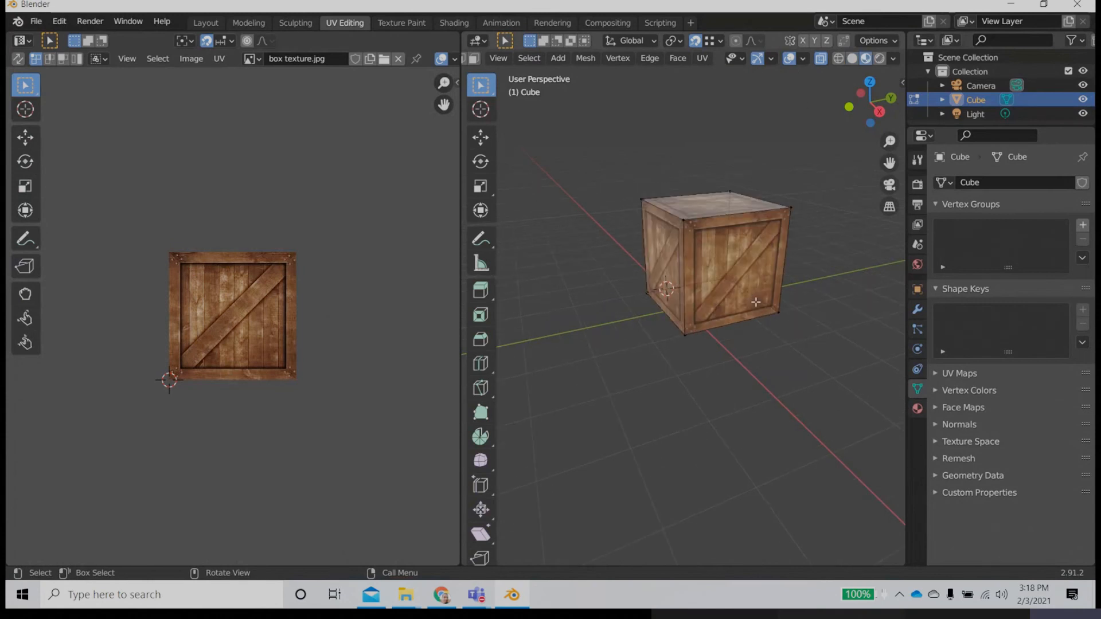
{"action": "left_click", "coordinate": [202, 23]}
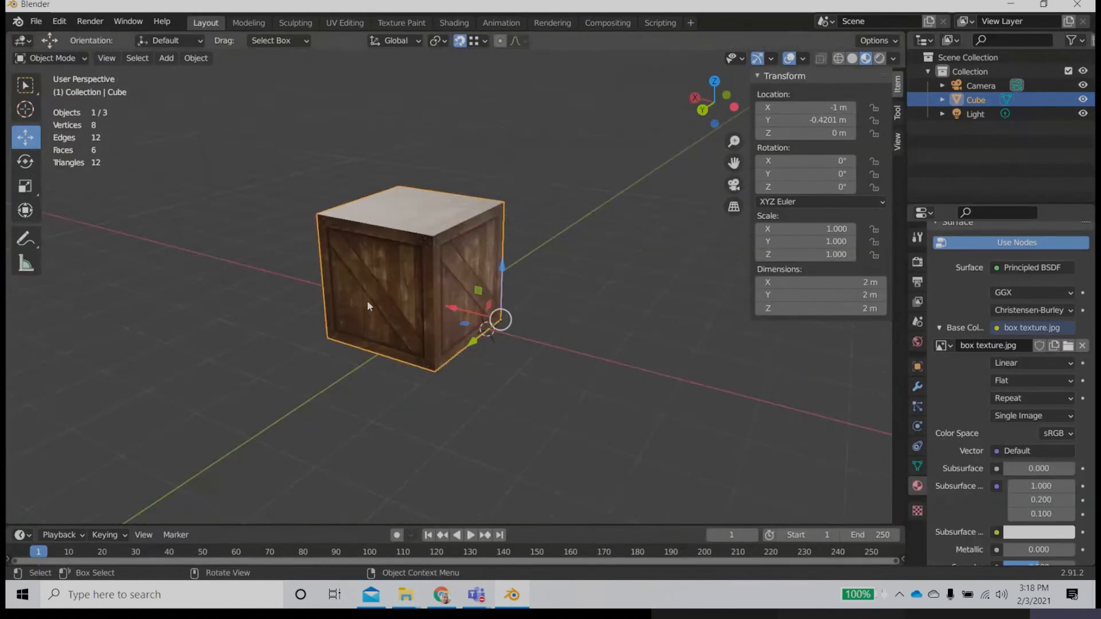
Step: Switch to the Shading workspace and spread the image texture, Principled BSDF and Material Output nodes apart
{"action": "middle_click_drag", "start_coordinate": [448, 368], "coordinate": [456, 344]}
{"action": "scroll", "coordinate": [455, 344], "scroll_direction": "up", "scroll_amount": 4}
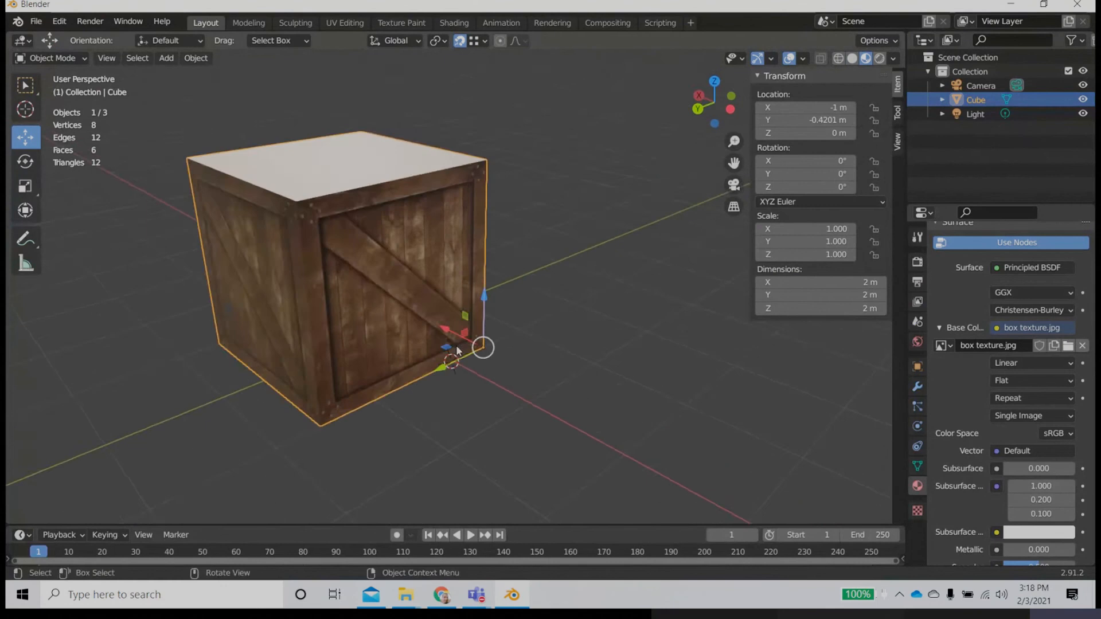
{"action": "middle_click_drag", "start_coordinate": [460, 406], "coordinate": [489, 391]}
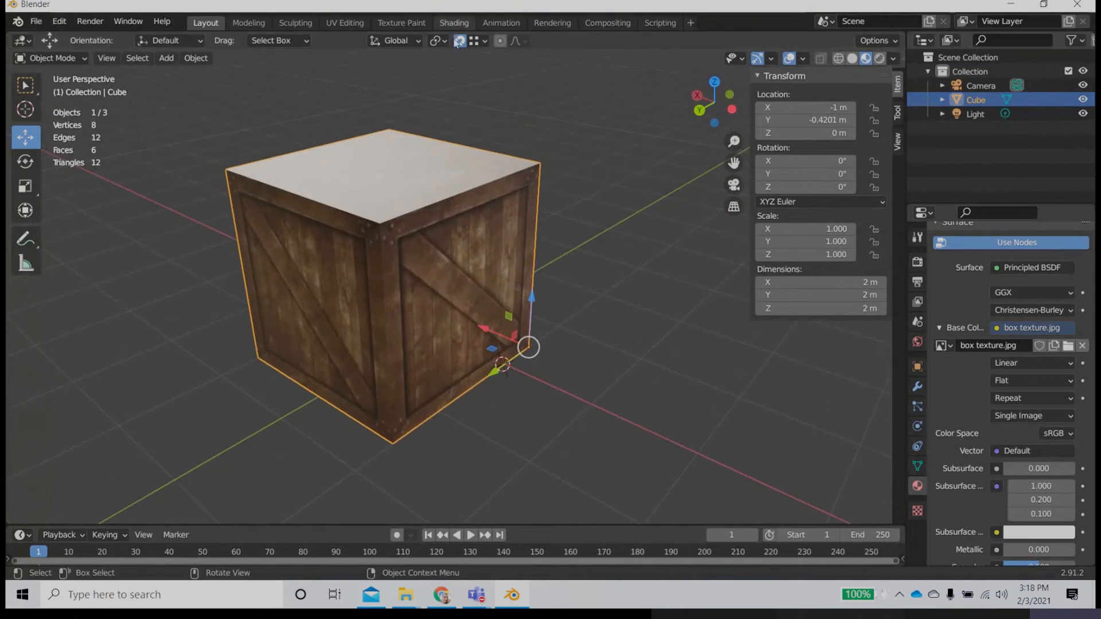
{"action": "left_click", "coordinate": [453, 23]}
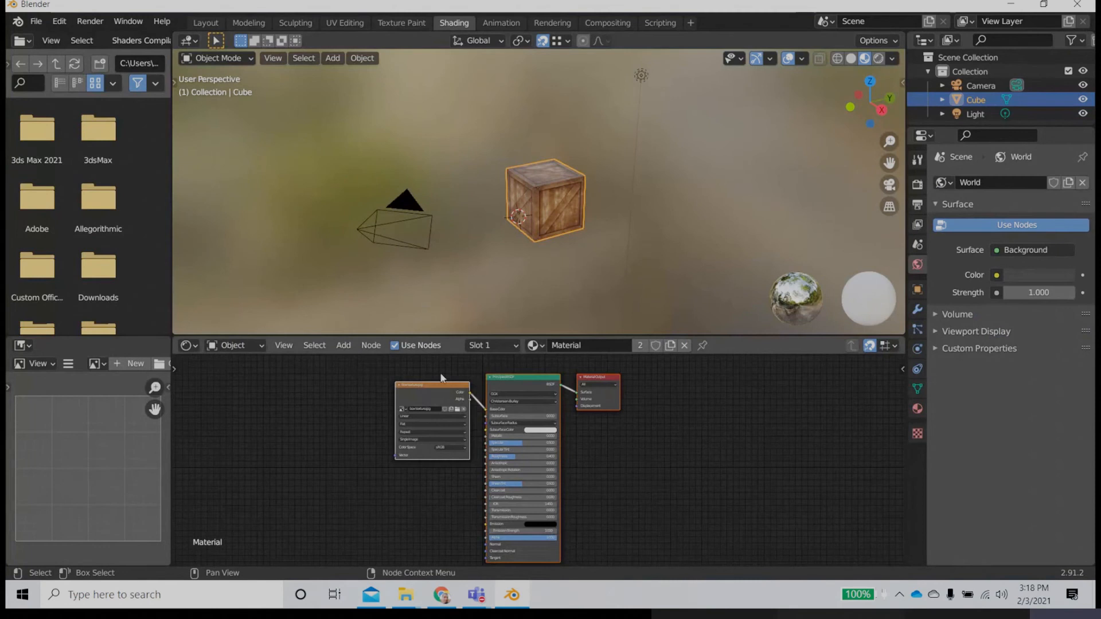
{"action": "left_click_drag", "start_coordinate": [489, 378], "coordinate": [587, 377]}
{"action": "left_click_drag", "start_coordinate": [420, 375], "coordinate": [463, 363]}
{"action": "left_click_drag", "start_coordinate": [331, 393], "coordinate": [306, 392]}
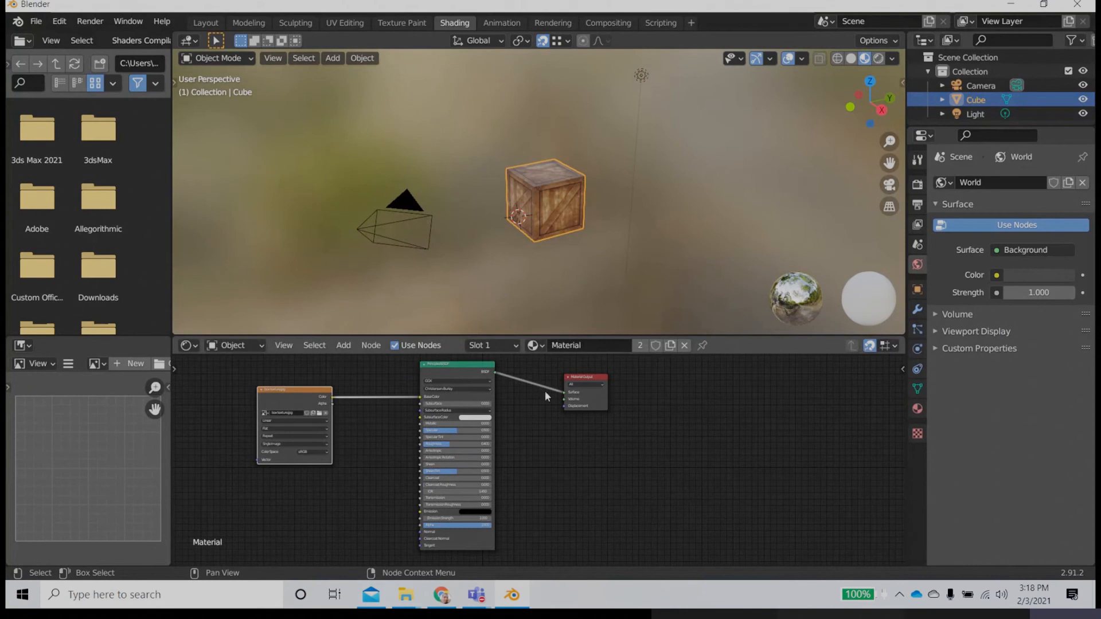
Step: Show the cube's material properties and compare them with the image texture and Principled BSDF nodes
{"action": "left_click", "coordinate": [917, 408]}
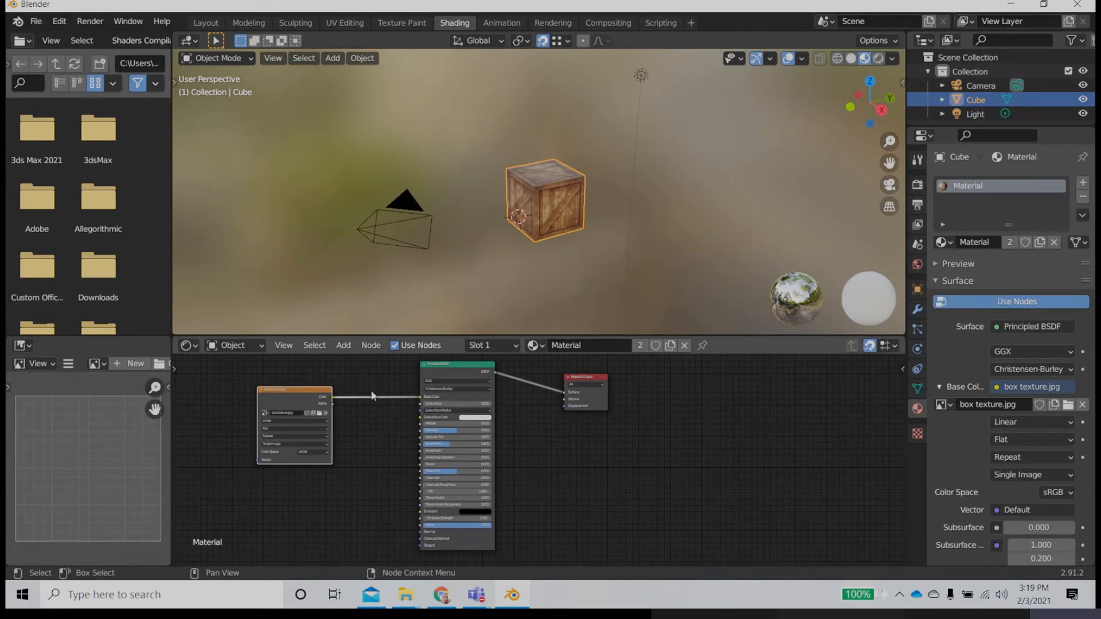
{"action": "mouse_move", "coordinate": [313, 388]}
{"action": "left_mouse_down"}
{"action": "mouse_move", "coordinate": [296, 387]}
{"action": "mouse_move", "coordinate": [323, 399]}
{"action": "left_mouse_up"}
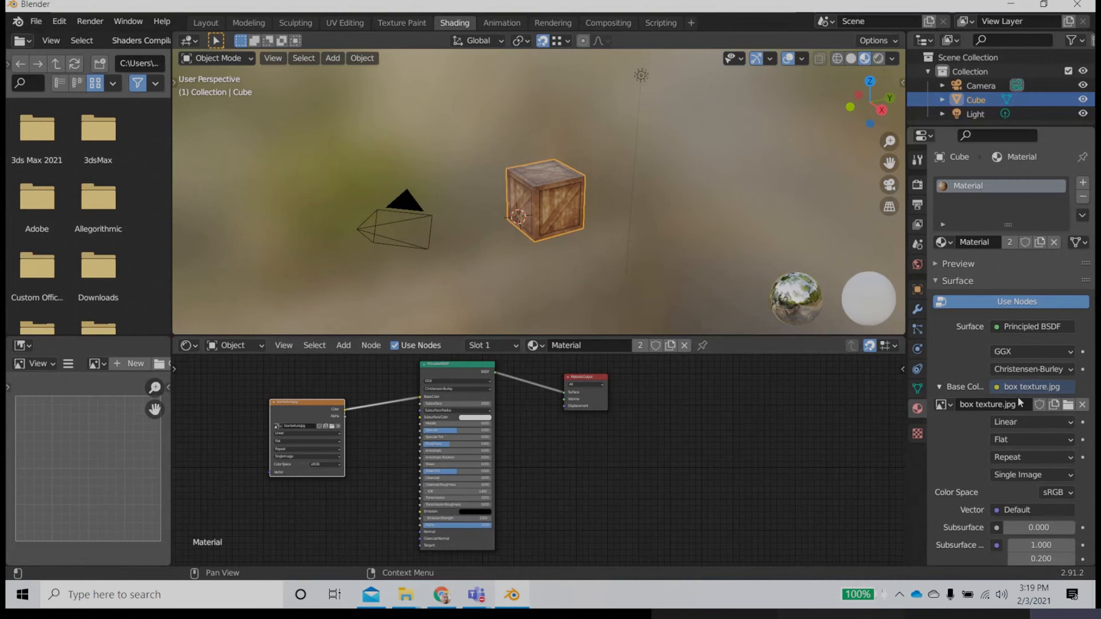
{"action": "scroll", "coordinate": [1020, 414], "scroll_direction": "down", "scroll_amount": 10}
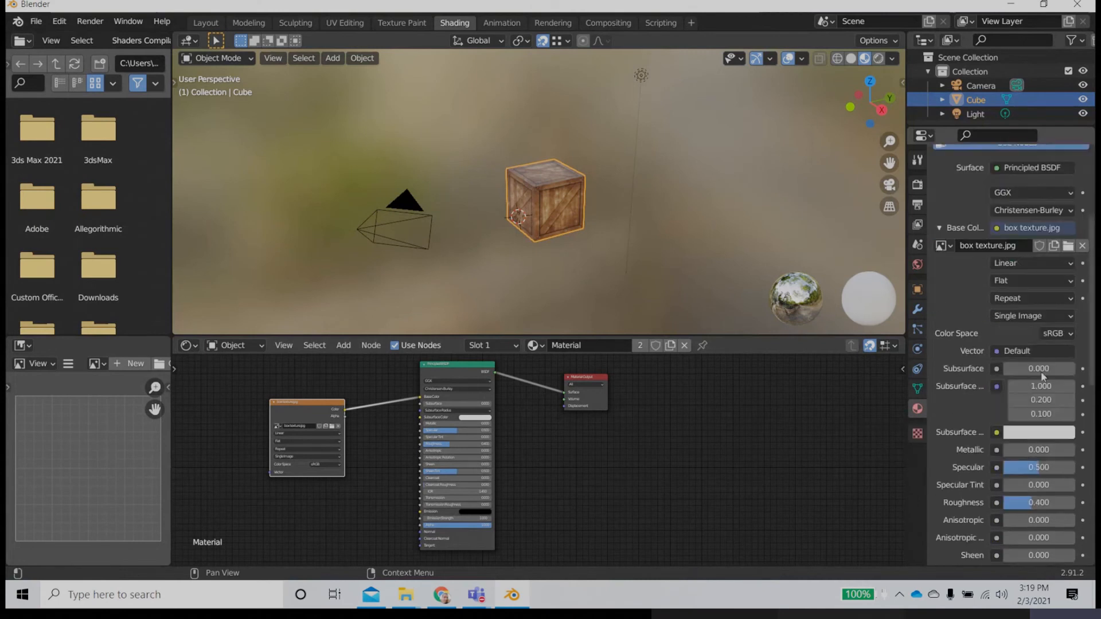
{"action": "scroll", "coordinate": [553, 440], "scroll_direction": "up", "scroll_amount": 3}
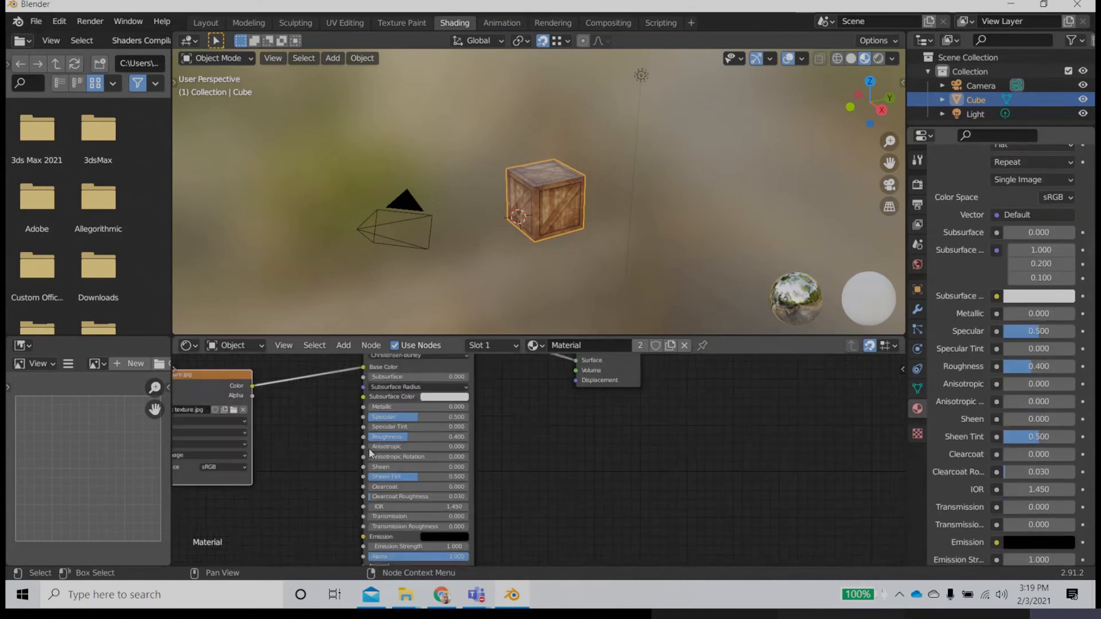
{"action": "middle_click_drag", "start_coordinate": [553, 440], "coordinate": [604, 510]}
{"action": "scroll", "coordinate": [538, 460], "scroll_direction": "up", "scroll_amount": 5}
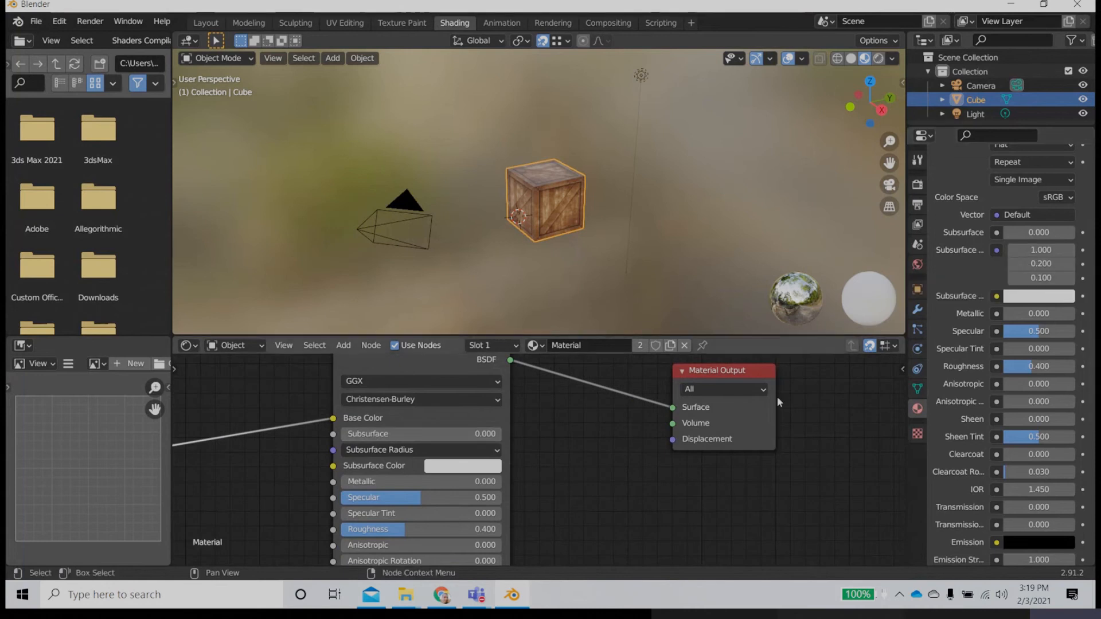
{"action": "scroll", "coordinate": [990, 260], "scroll_direction": "up", "scroll_amount": 2}
{"action": "mouse_move", "coordinate": [1024, 278]}
{"action": "left_mouse_down"}
{"action": "mouse_move", "coordinate": [1052, 279]}
{"action": "mouse_move", "coordinate": [1003, 278]}
{"action": "left_mouse_up"}
Step: Set the Principled BSDF's Specular to 0.133 and Roughness to 0.651 to reduce the crate's shine
{"action": "middle_click_drag", "start_coordinate": [502, 445], "coordinate": [632, 409]}
{"action": "scroll", "coordinate": [583, 239], "scroll_direction": "up", "scroll_amount": 3}
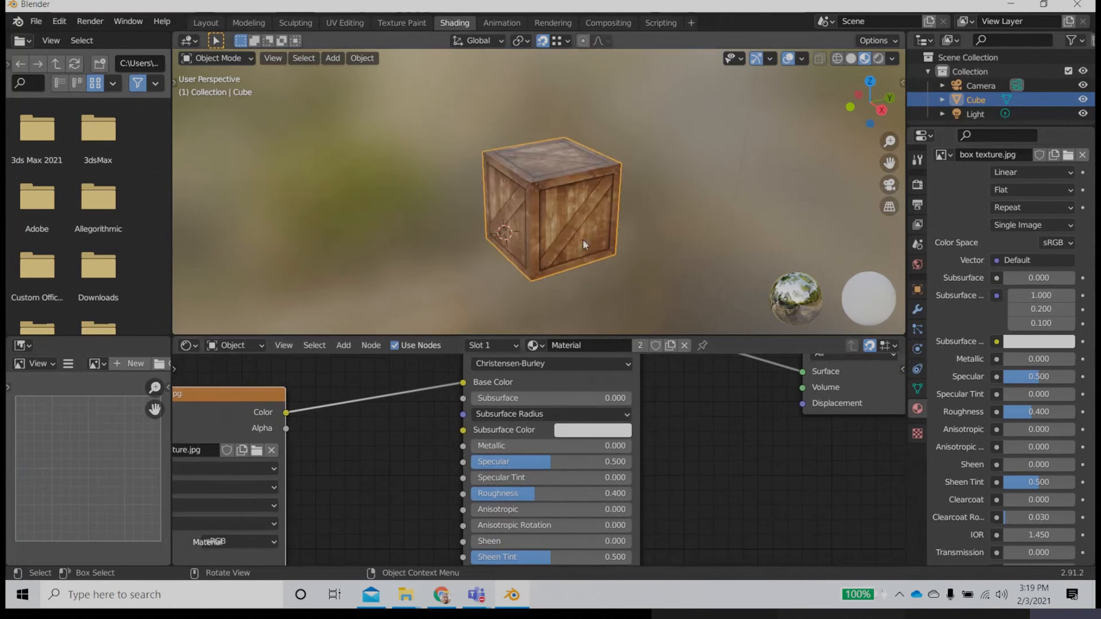
{"action": "scroll", "coordinate": [583, 240], "scroll_direction": "up", "scroll_amount": 3}
{"action": "scroll", "coordinate": [582, 240], "scroll_direction": "down", "scroll_amount": 2}
{"action": "middle_click_drag", "start_coordinate": [584, 240], "coordinate": [588, 210]}
{"action": "scroll", "coordinate": [554, 236], "scroll_direction": "up", "scroll_amount": 2}
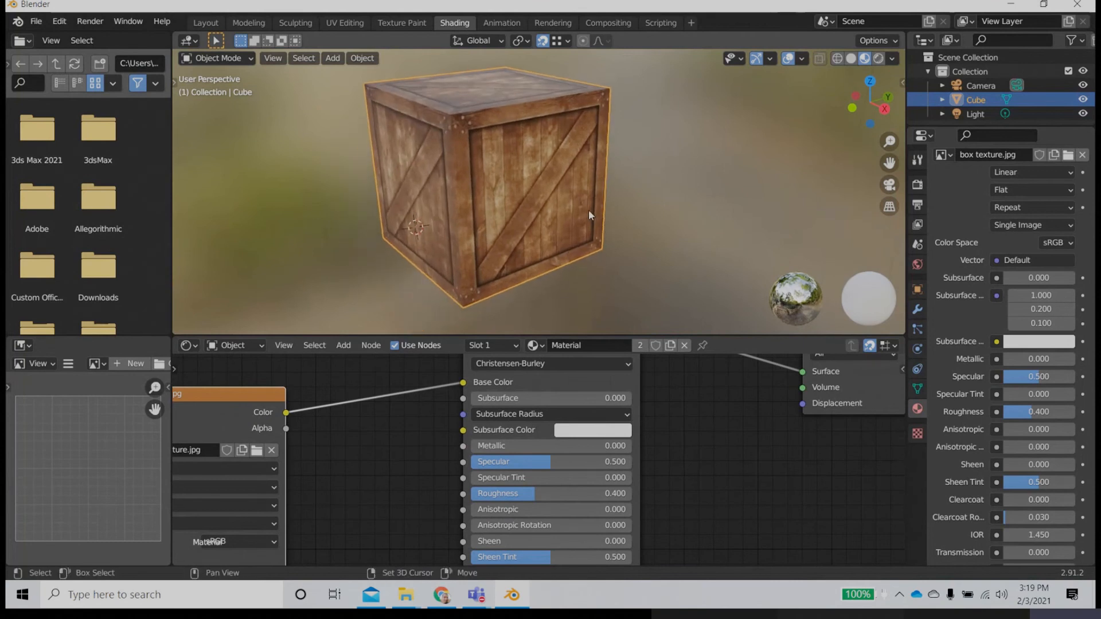
{"action": "middle_click_drag", "start_coordinate": [557, 249], "coordinate": [559, 233]}
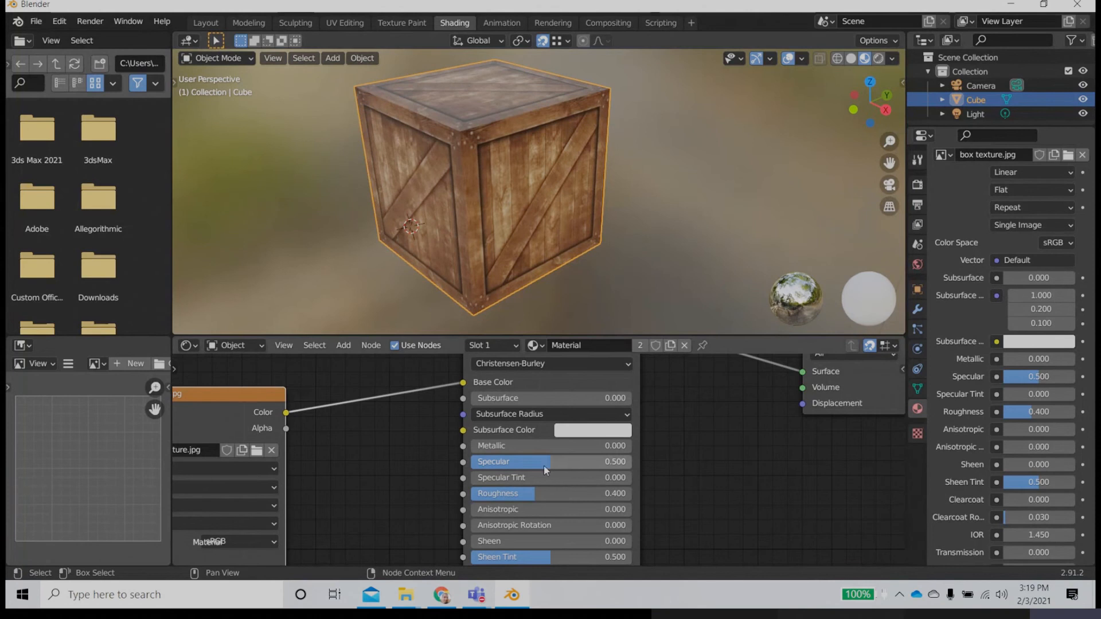
{"action": "mouse_move", "coordinate": [543, 465]}
{"action": "left_mouse_down"}
{"action": "mouse_move", "coordinate": [474, 465]}
{"action": "mouse_move", "coordinate": [494, 463]}
{"action": "left_mouse_up"}
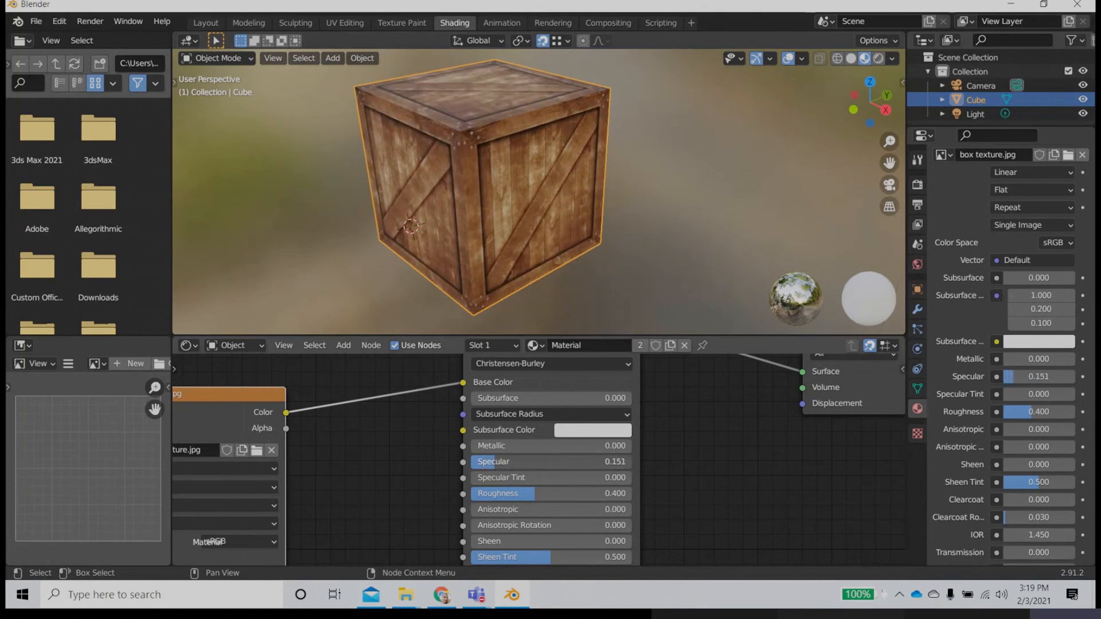
{"action": "left_click_drag", "start_coordinate": [528, 496], "coordinate": [560, 493]}
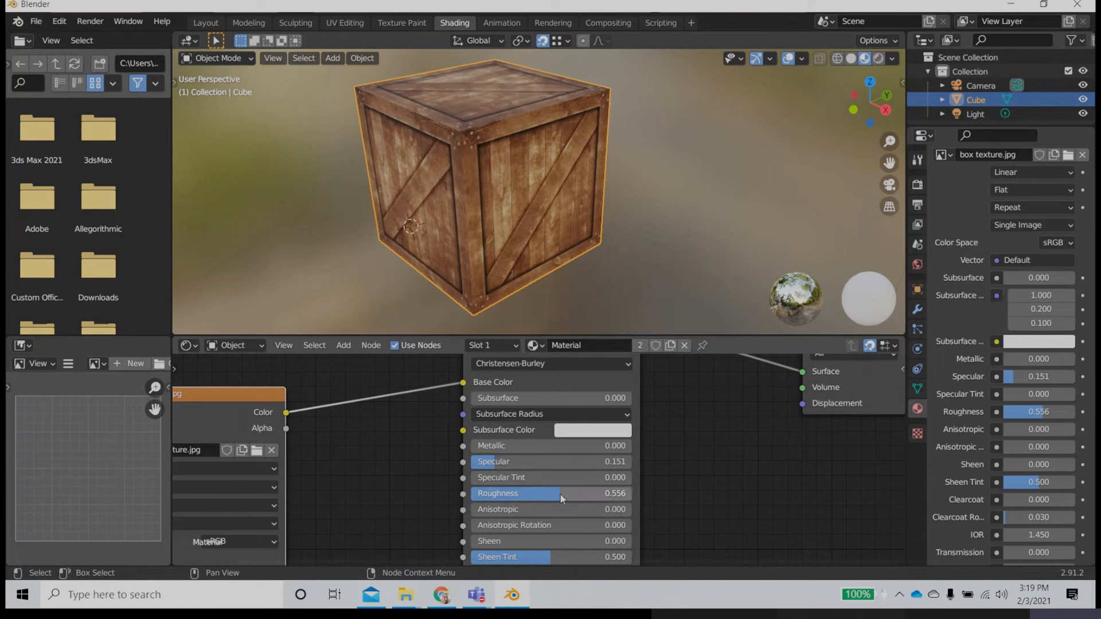
{"action": "middle_click_drag", "start_coordinate": [543, 282], "coordinate": [519, 274]}
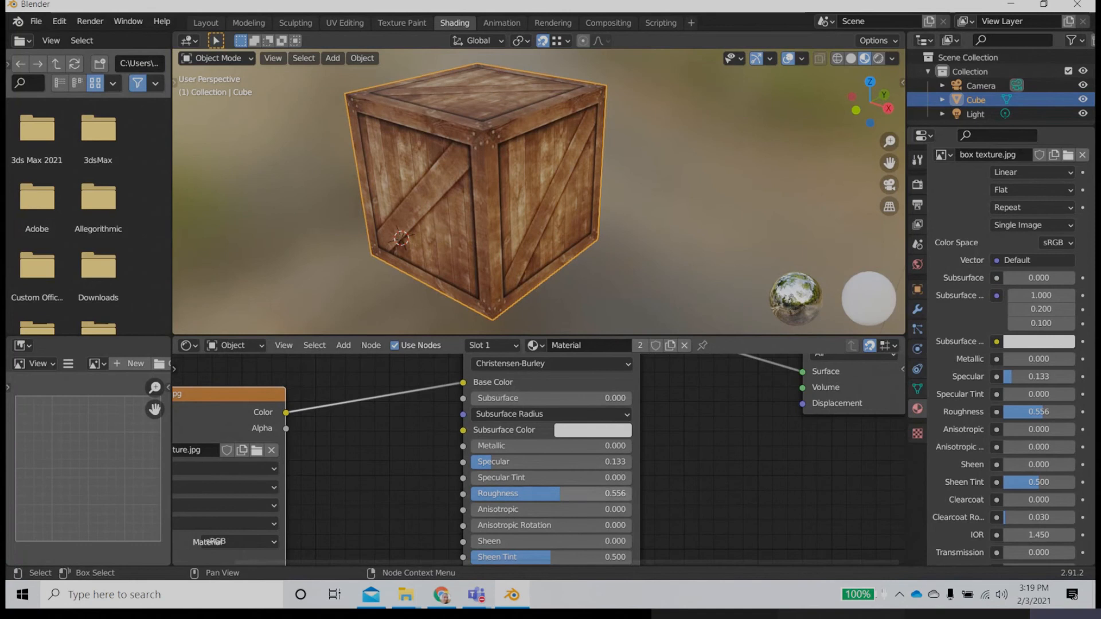
{"action": "left_click_drag", "start_coordinate": [559, 494], "coordinate": [576, 494]}
{"action": "middle_click_drag", "start_coordinate": [570, 266], "coordinate": [548, 244]}
Step: Inspect the crate's wood surface up close and move the box texture.jpg node farther from the Principled BSDF
{"action": "middle_click_drag", "start_coordinate": [381, 506], "coordinate": [473, 429]}
{"action": "scroll", "coordinate": [421, 211], "scroll_direction": "up", "scroll_amount": 4}
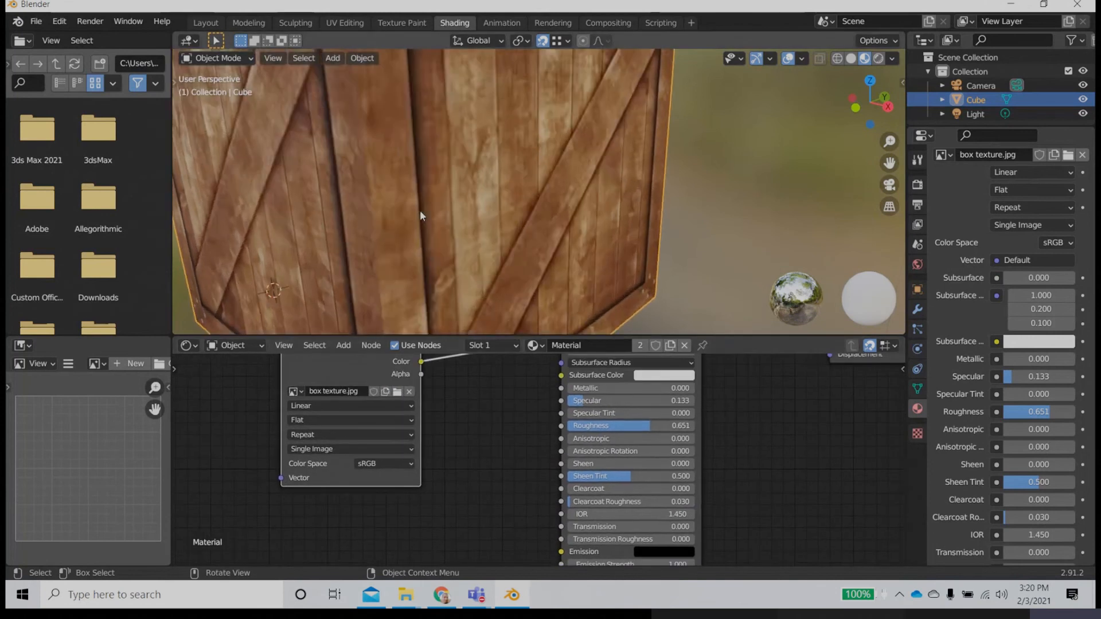
{"action": "scroll", "coordinate": [422, 211], "scroll_direction": "down", "scroll_amount": 6}
{"action": "middle_click_drag", "start_coordinate": [423, 388], "coordinate": [416, 470]}
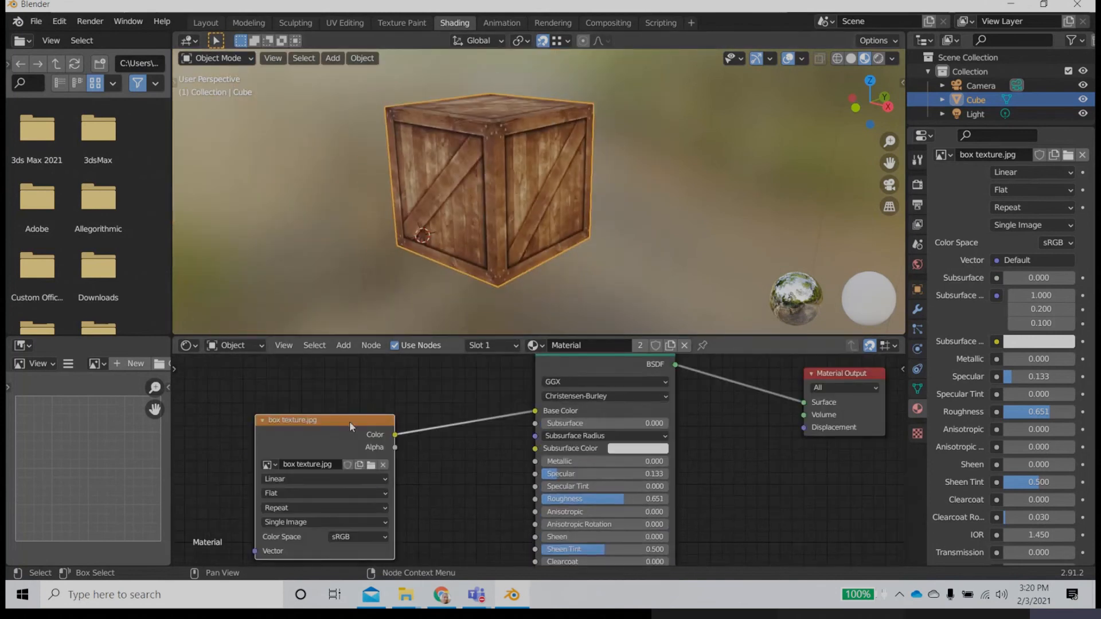
{"action": "left_click_drag", "start_coordinate": [350, 421], "coordinate": [313, 467]}
{"action": "middle_click_drag", "start_coordinate": [484, 483], "coordinate": [481, 371]}
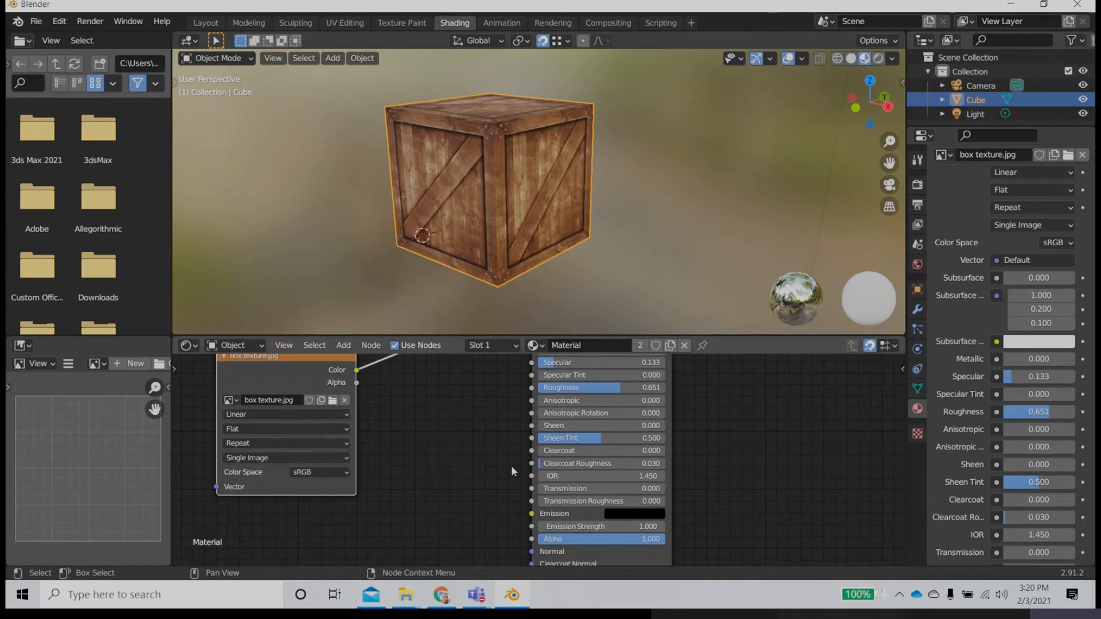
{"action": "middle_click_drag", "start_coordinate": [510, 466], "coordinate": [504, 424]}
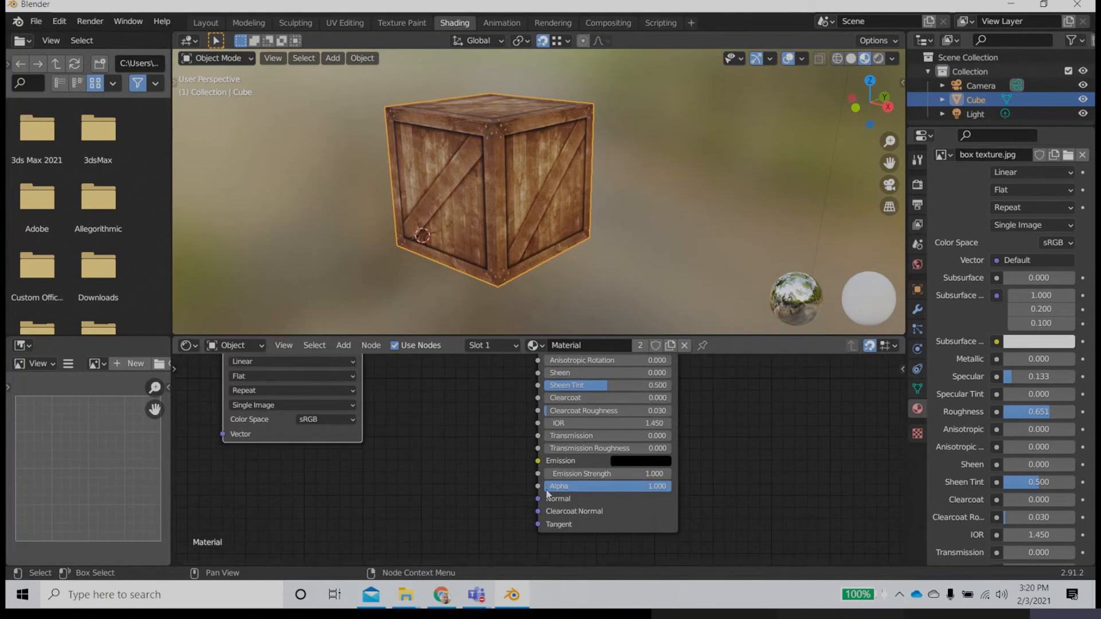
Step: Add a Bump node between the box texture.jpg node and the Principled BSDF
{"action": "left_click_drag", "start_coordinate": [540, 499], "coordinate": [449, 452]}
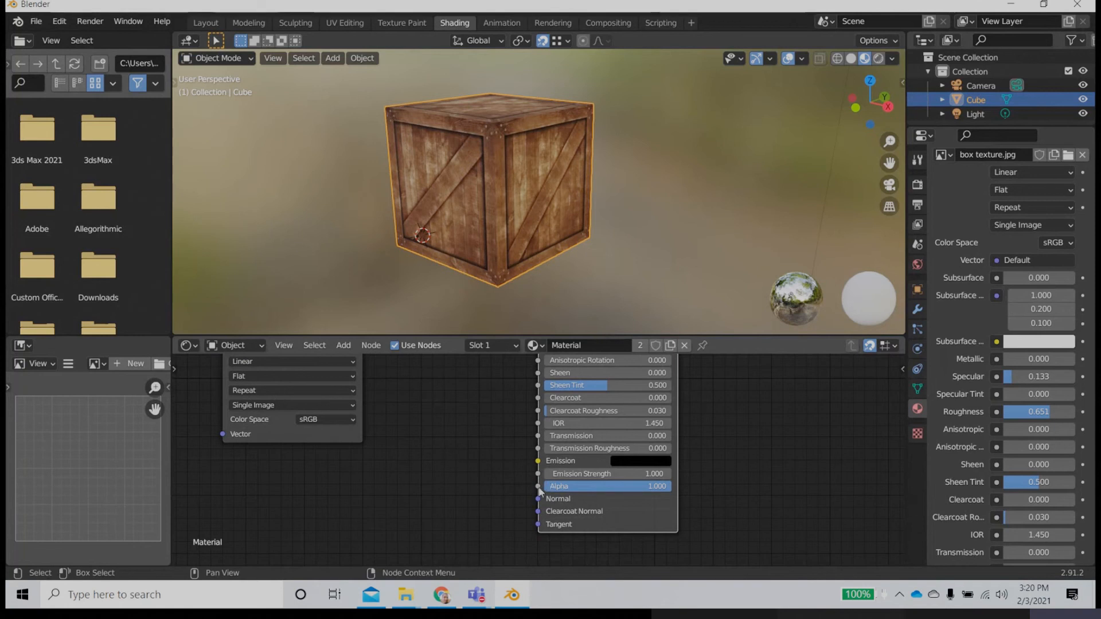
{"action": "middle_click_drag", "start_coordinate": [407, 414], "coordinate": [399, 485]}
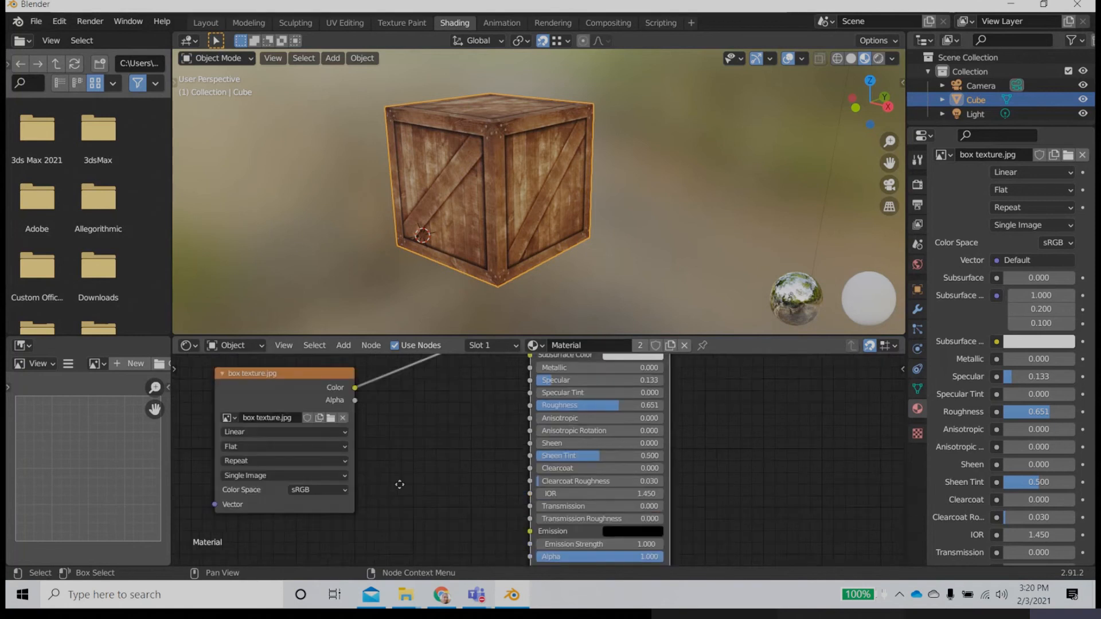
{"action": "left_click", "coordinate": [346, 350]}
{"action": "left_click", "coordinate": [364, 362]}
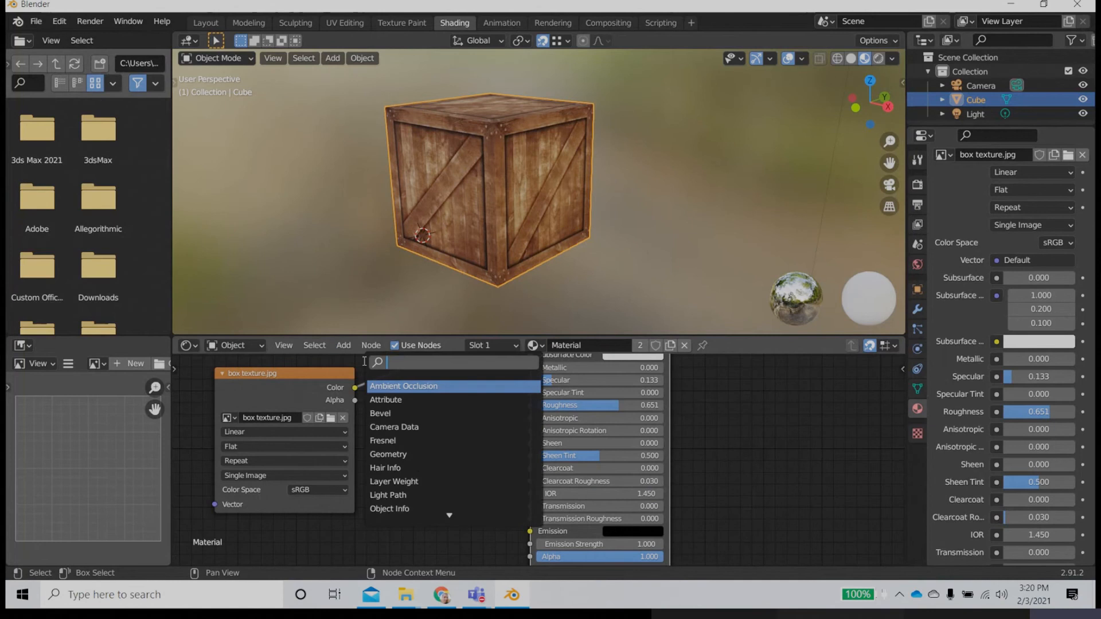
{"action": "type", "text": "bum"}
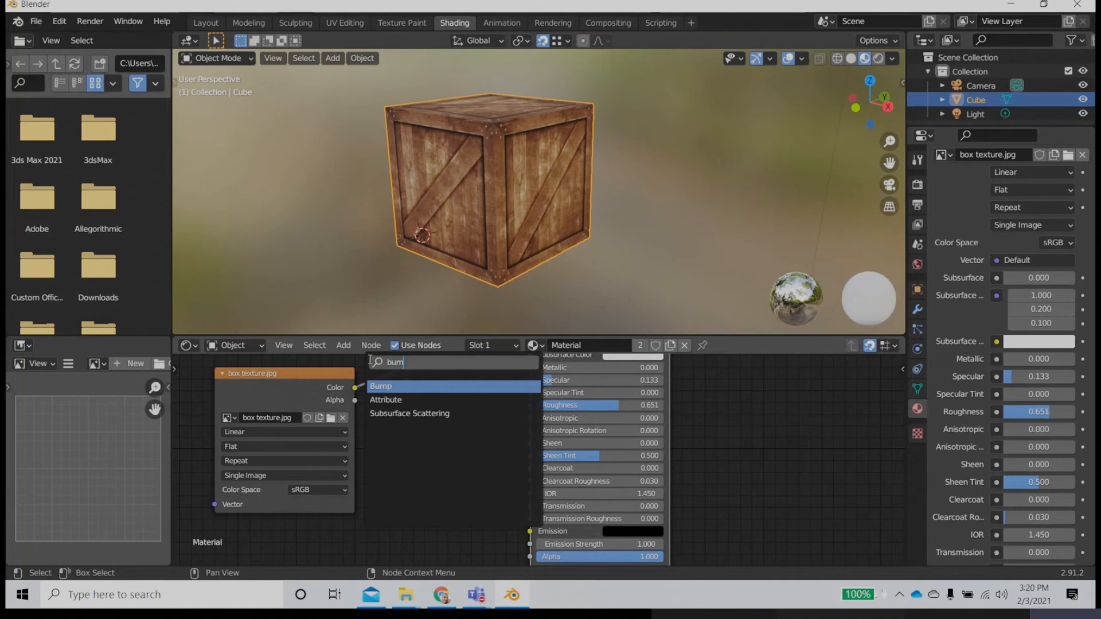
{"action": "key", "text": "Return"}
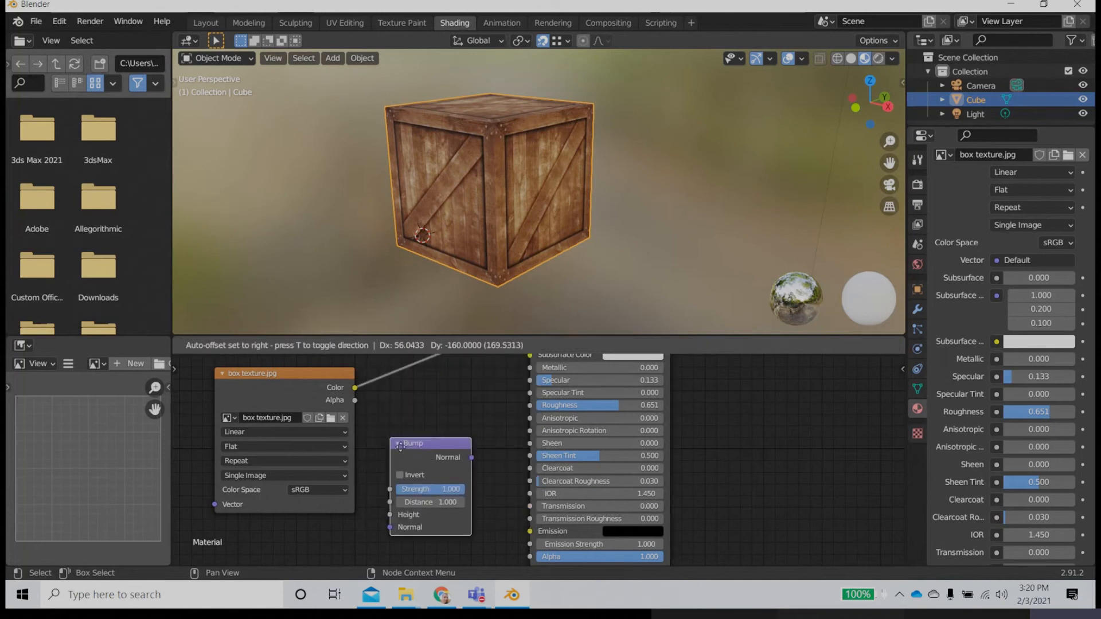
{"action": "left_click", "coordinate": [400, 446]}
Step: Connect the Bump node's Normal output to the Principled BSDF's Normal input and the texture's Color to the Bump's Height
{"action": "middle_click_drag", "start_coordinate": [497, 473], "coordinate": [535, 402]}
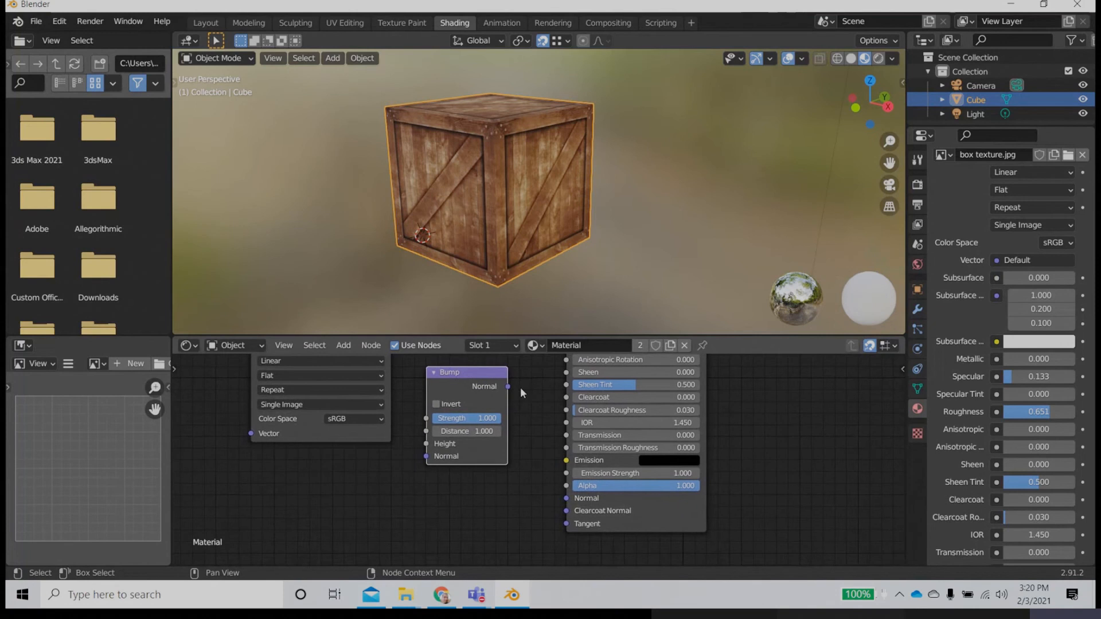
{"action": "left_click_drag", "start_coordinate": [508, 387], "coordinate": [539, 449]}
{"action": "left_click_drag", "start_coordinate": [555, 496], "coordinate": [566, 497]}
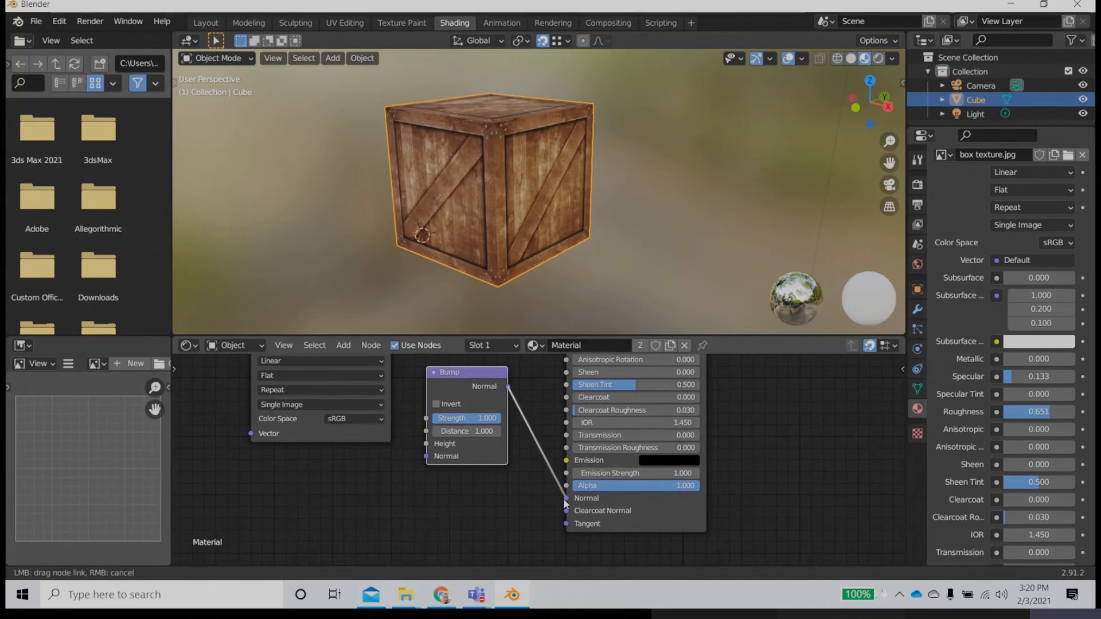
{"action": "middle_click_drag", "start_coordinate": [415, 443], "coordinate": [442, 513]}
{"action": "left_click_drag", "start_coordinate": [375, 399], "coordinate": [442, 520]}
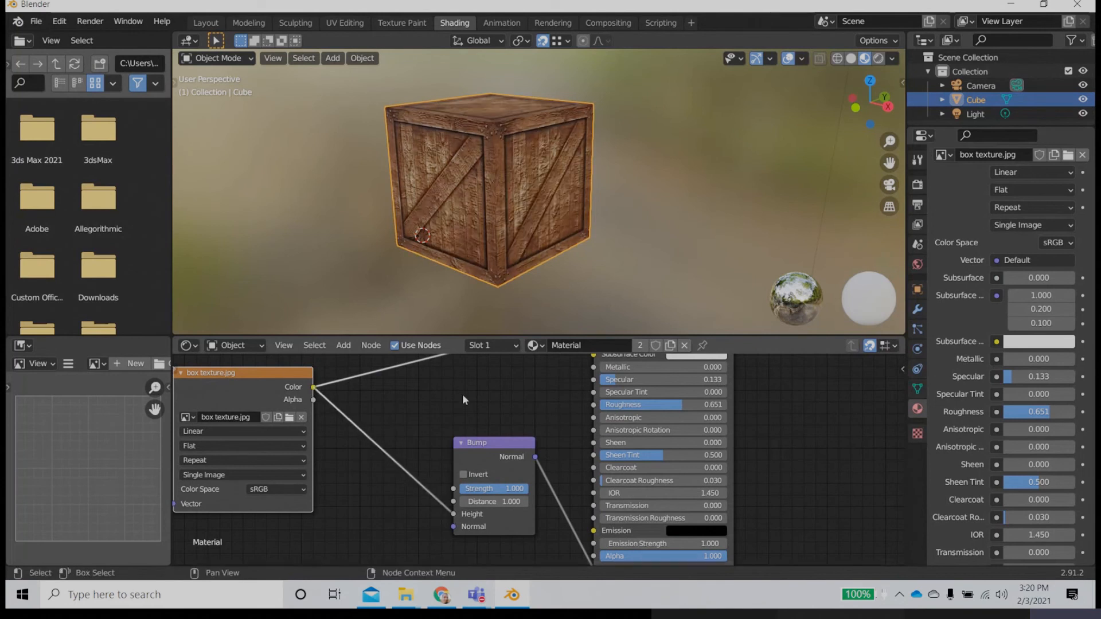
Step: Set the Bump node's Strength to 0.700, checking the wood relief on the crate's sides
{"action": "scroll", "coordinate": [511, 213], "scroll_direction": "up", "scroll_amount": 6}
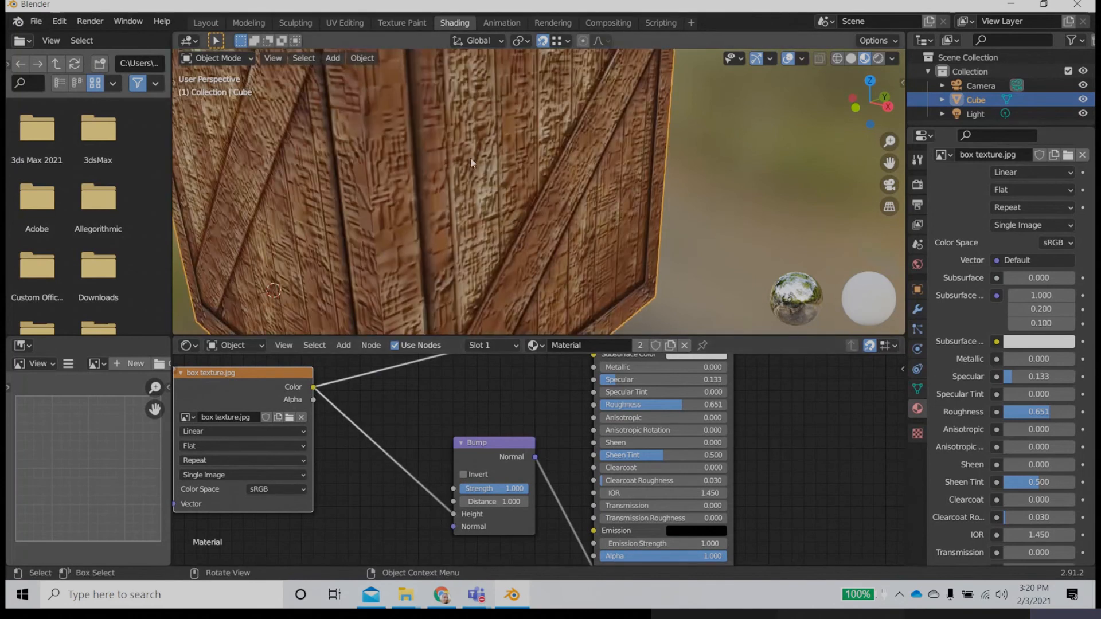
{"action": "middle_click_drag", "start_coordinate": [491, 183], "coordinate": [504, 344]}
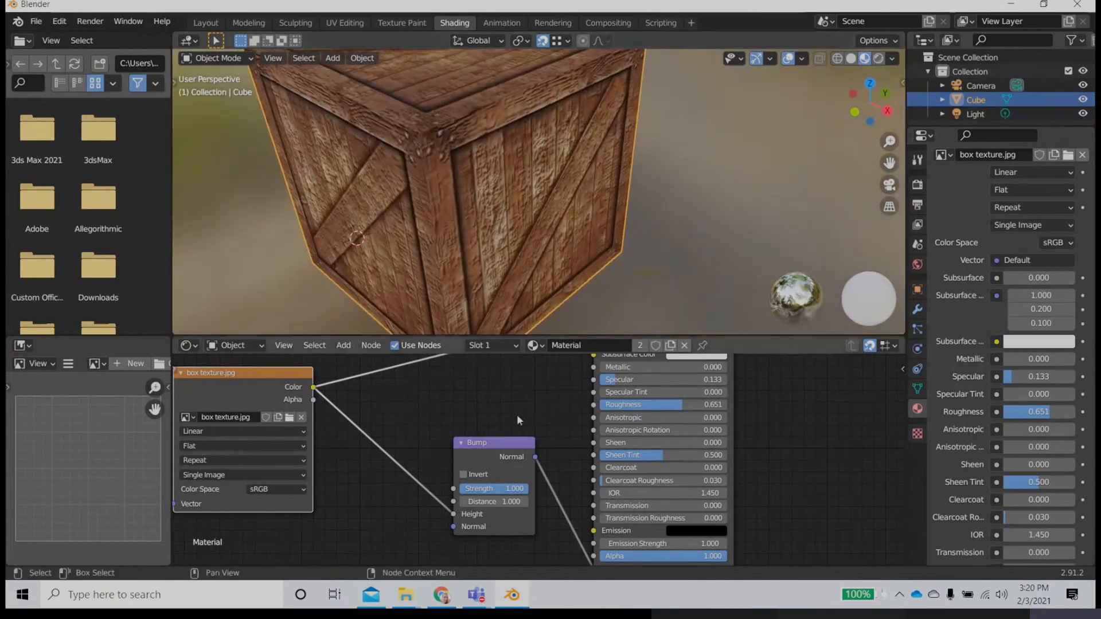
{"action": "left_click_drag", "start_coordinate": [515, 489], "coordinate": [481, 489]}
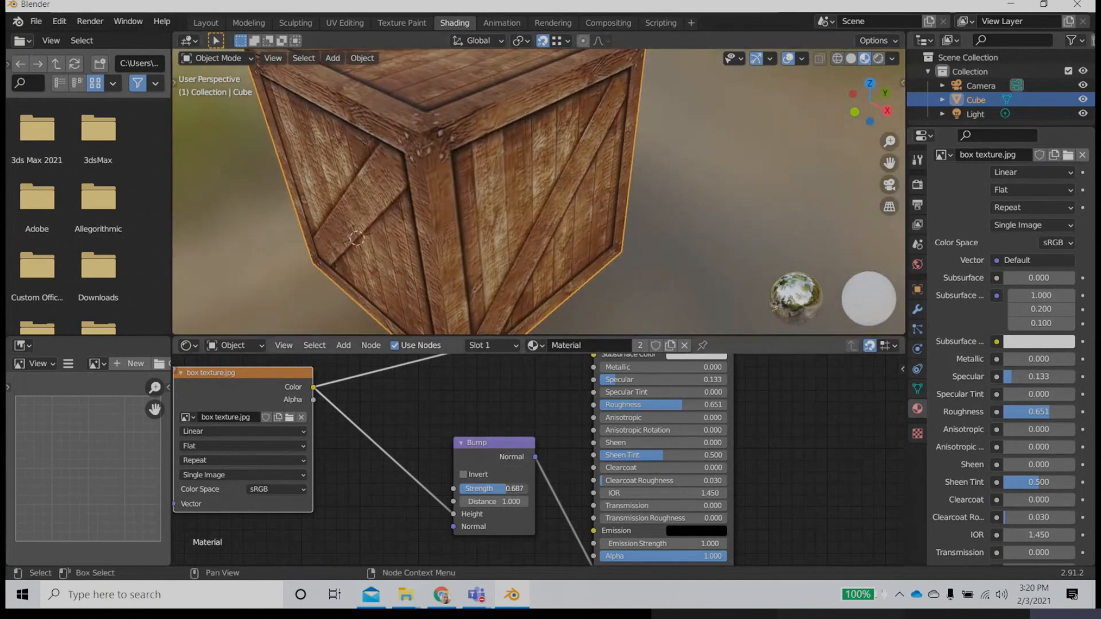
{"action": "scroll", "coordinate": [508, 216], "scroll_direction": "down", "scroll_amount": 5}
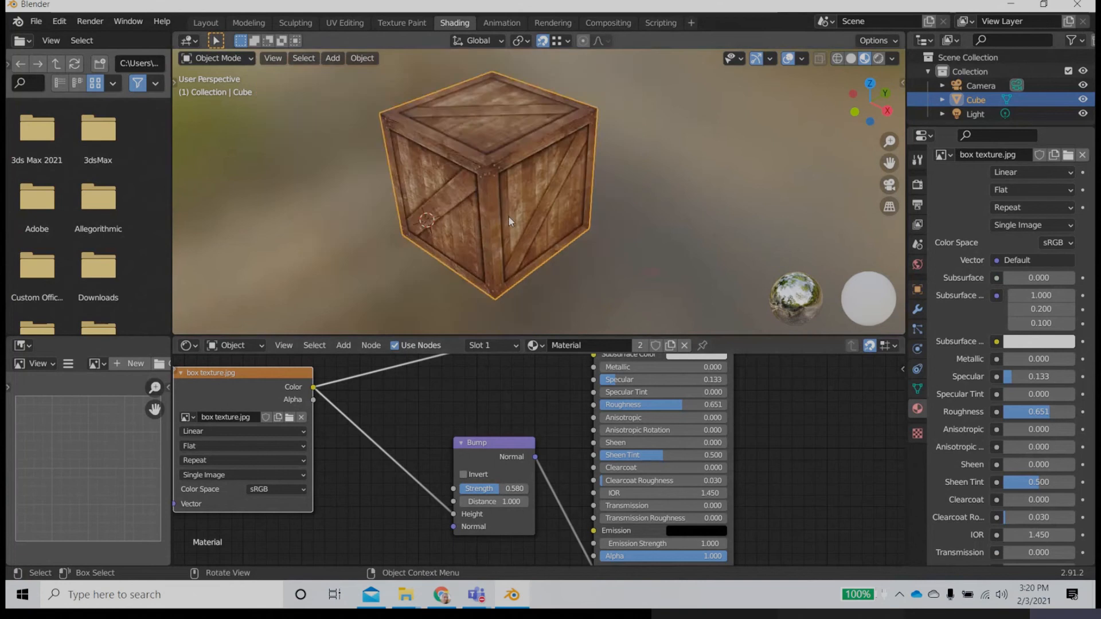
{"action": "middle_click_drag", "start_coordinate": [508, 216], "coordinate": [474, 202]}
{"action": "scroll", "coordinate": [490, 201], "scroll_direction": "up", "scroll_amount": 5}
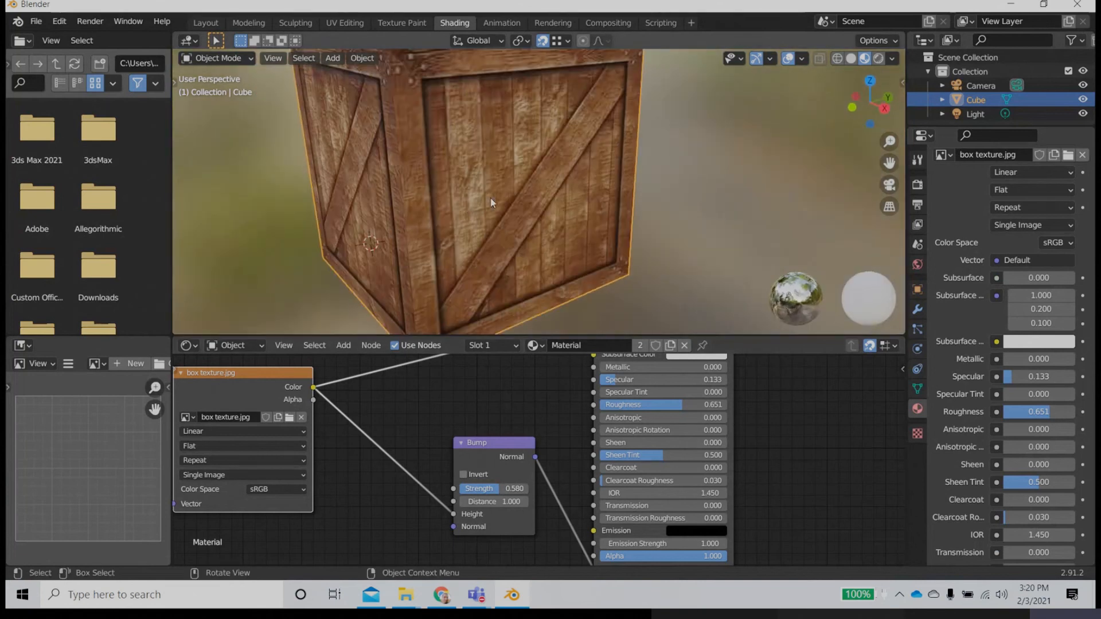
{"action": "middle_click_drag", "start_coordinate": [446, 211], "coordinate": [568, 218]}
{"action": "scroll", "coordinate": [574, 220], "scroll_direction": "down", "scroll_amount": 3}
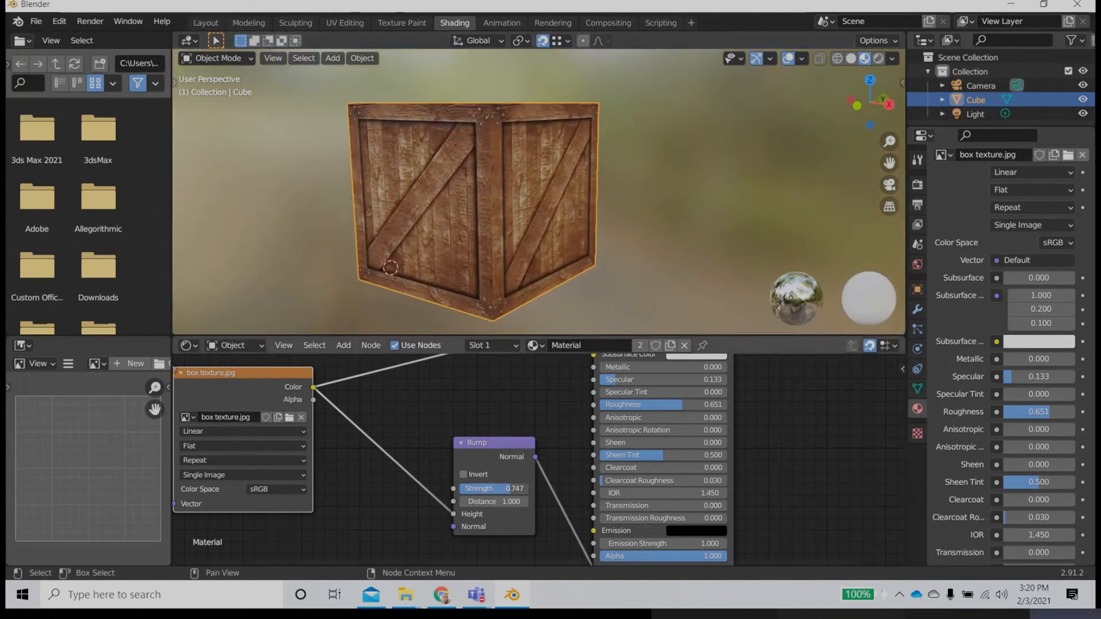
{"action": "left_click_drag", "start_coordinate": [504, 488], "coordinate": [509, 488]}
Step: Check the whole crate with its bump relief and return to the Layout workspace
{"action": "middle_click_drag", "start_coordinate": [568, 240], "coordinate": [532, 224]}
{"action": "scroll", "coordinate": [532, 225], "scroll_direction": "down", "scroll_amount": 4}
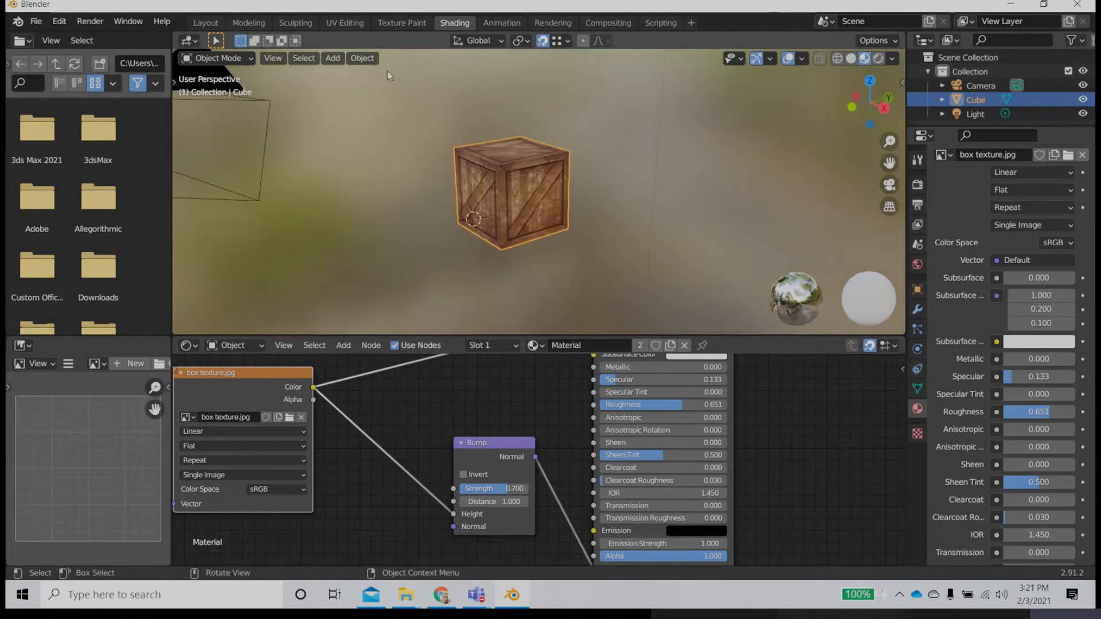
{"action": "left_click", "coordinate": [206, 22]}
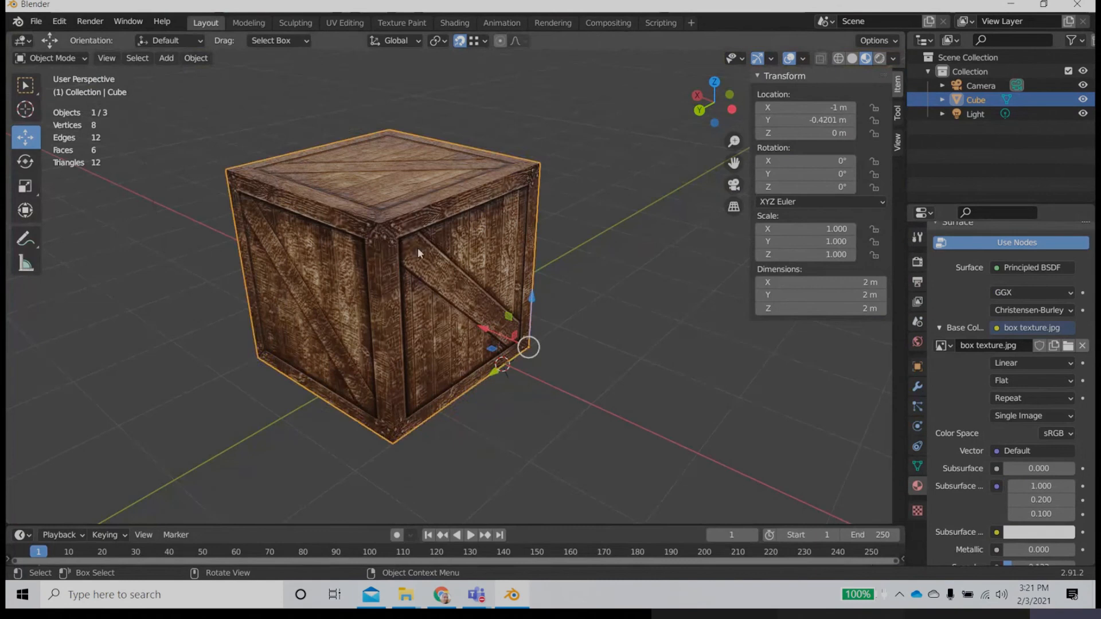
Step: Move the crate across the ground plane to about X 6.35 m and Y -8.88 m
{"action": "left_click", "coordinate": [514, 403]}
{"action": "scroll", "coordinate": [420, 338], "scroll_direction": "down", "scroll_amount": 6}
{"action": "middle_click_drag", "start_coordinate": [449, 370], "coordinate": [429, 380]}
{"action": "left_click", "coordinate": [419, 287]}
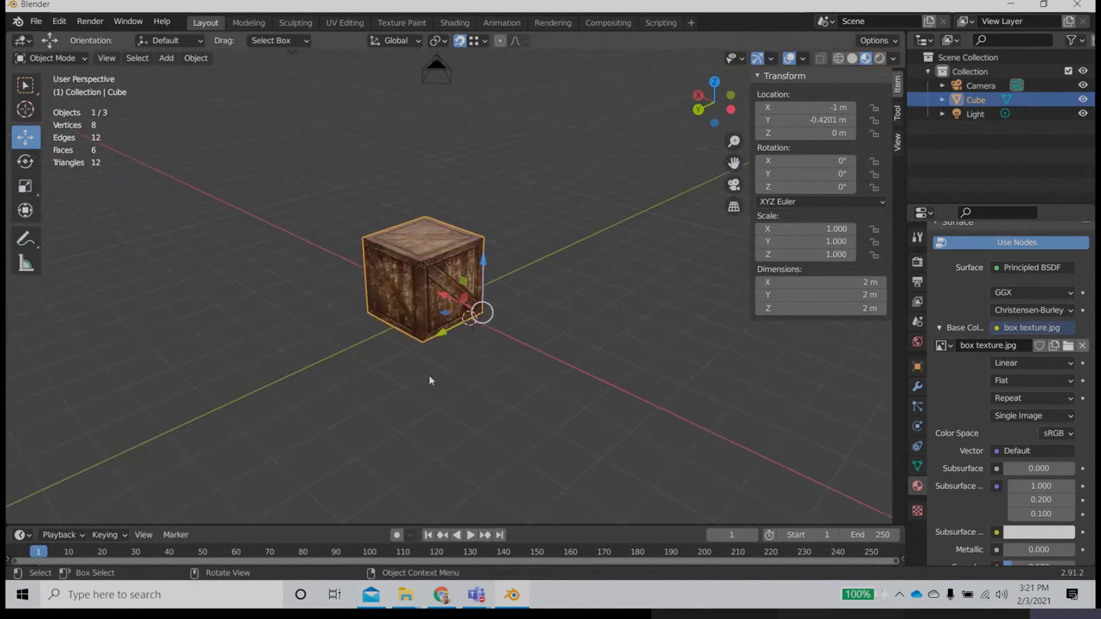
{"action": "scroll", "coordinate": [431, 380], "scroll_direction": "up", "scroll_amount": 5}
{"action": "middle_click_drag", "start_coordinate": [342, 348], "coordinate": [313, 355]}
{"action": "left_click_drag", "start_coordinate": [450, 343], "coordinate": [555, 108]}
{"action": "scroll", "coordinate": [573, 186], "scroll_direction": "down", "scroll_amount": 3}
{"action": "scroll", "coordinate": [545, 224], "scroll_direction": "down", "scroll_amount": 6}
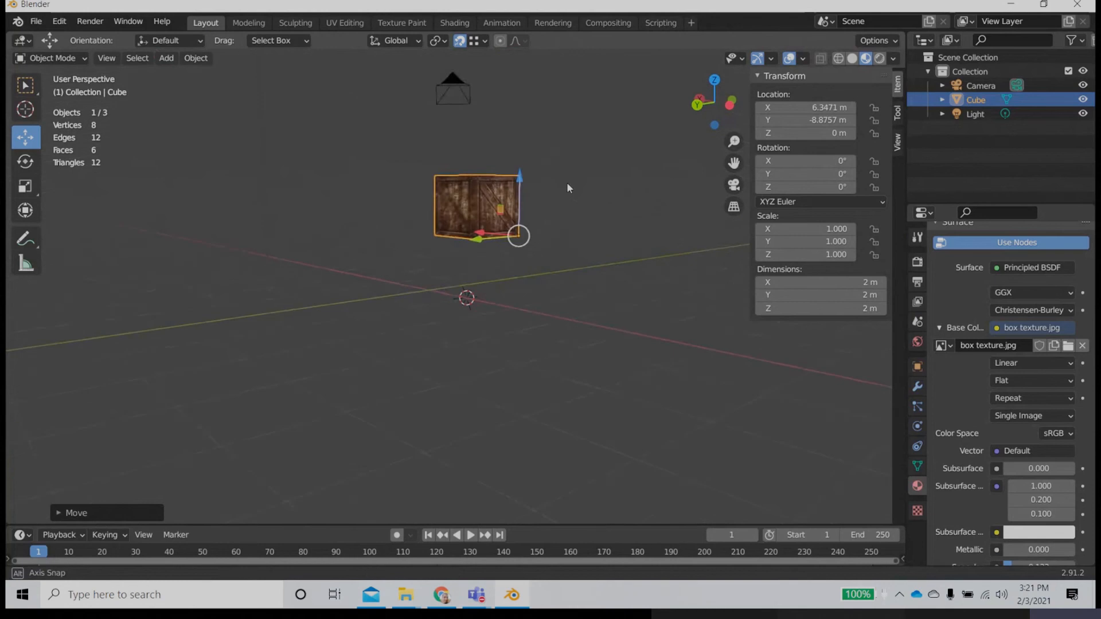
Step: Select the textured crate and delete it from the scene
{"action": "left_click", "coordinate": [509, 355]}
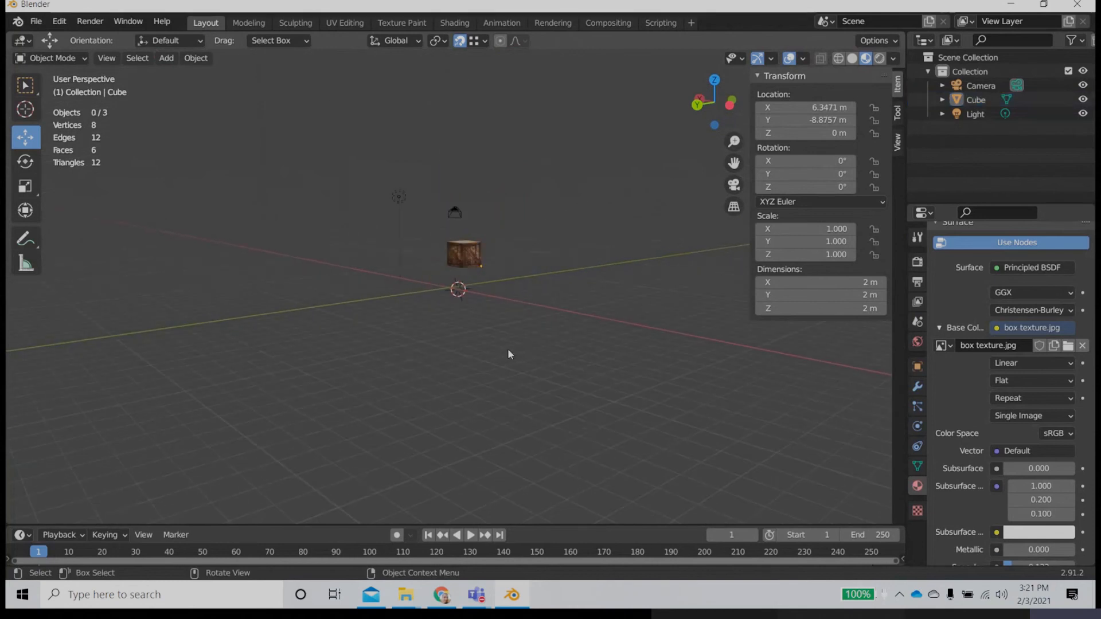
{"action": "middle_click_drag", "start_coordinate": [509, 354], "coordinate": [513, 408]}
{"action": "left_click", "coordinate": [453, 204]}
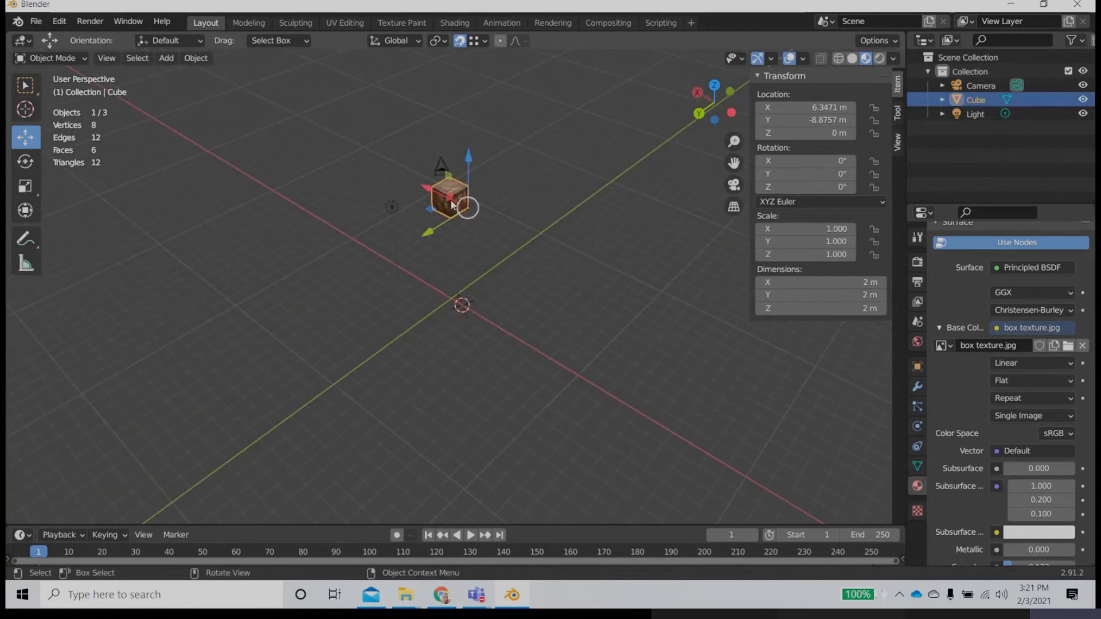
{"action": "scroll", "coordinate": [545, 326], "scroll_direction": "up", "scroll_amount": 2}
{"action": "scroll", "coordinate": [545, 327], "scroll_direction": "up", "scroll_amount": 1}
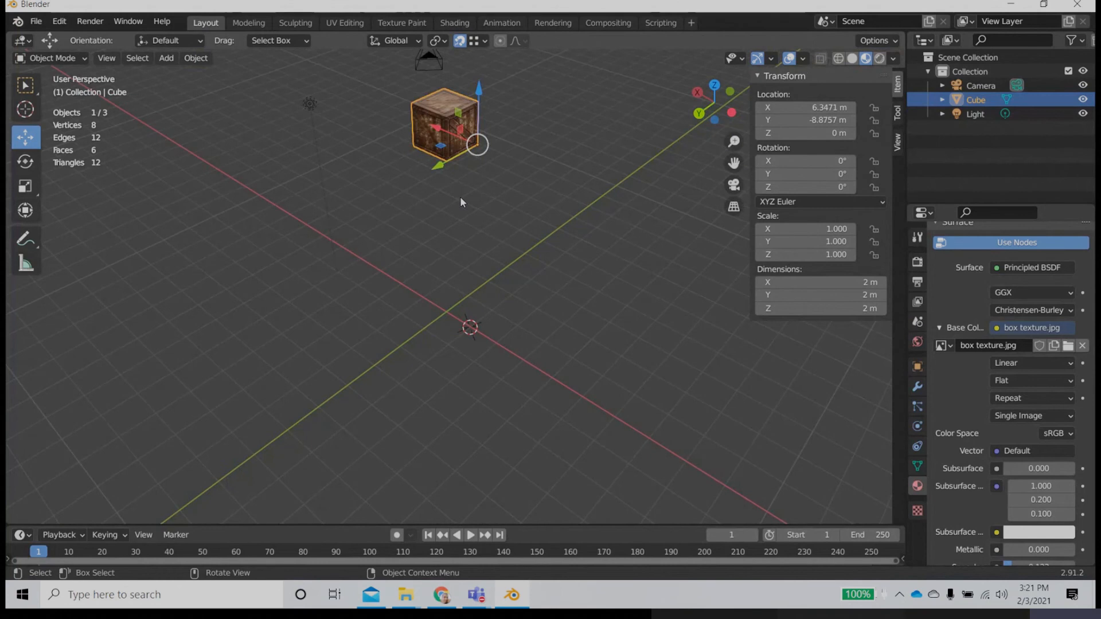
{"action": "key", "text": "Delete"}
Step: Add a plane mesh at the 3D cursor in the emptied crate scene
{"action": "mouse_move", "coordinate": [430, 301]}
{"action": "middle_mouse_down"}
{"action": "mouse_move", "coordinate": [438, 308]}
{"action": "mouse_move", "coordinate": [420, 292]}
{"action": "middle_mouse_up"}
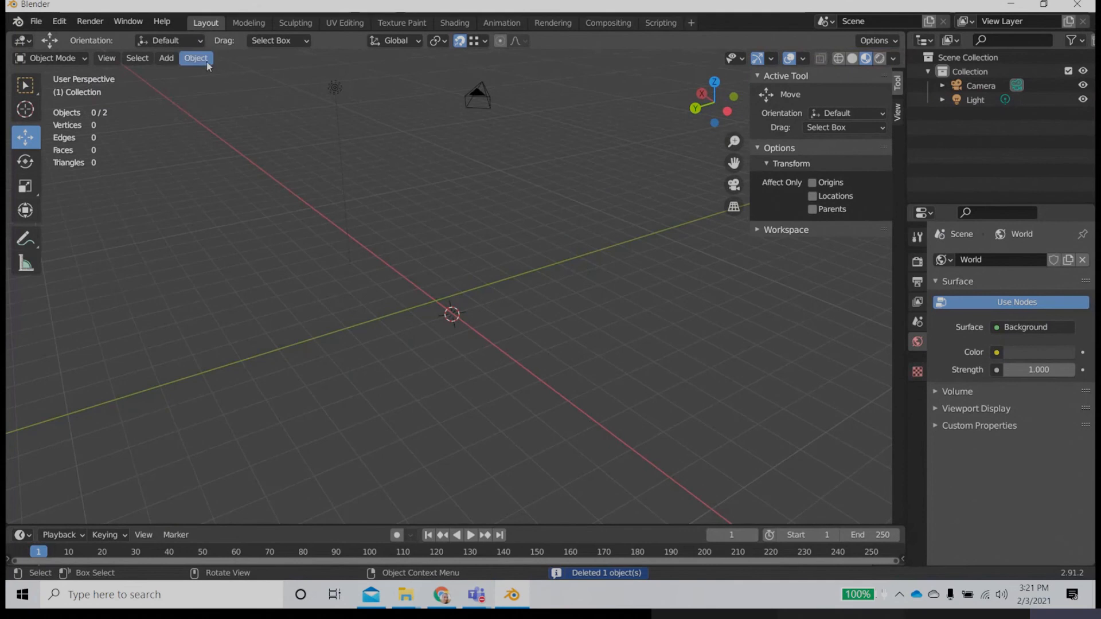
{"action": "left_click", "coordinate": [166, 58]}
{"action": "mouse_move", "coordinate": [181, 76]}
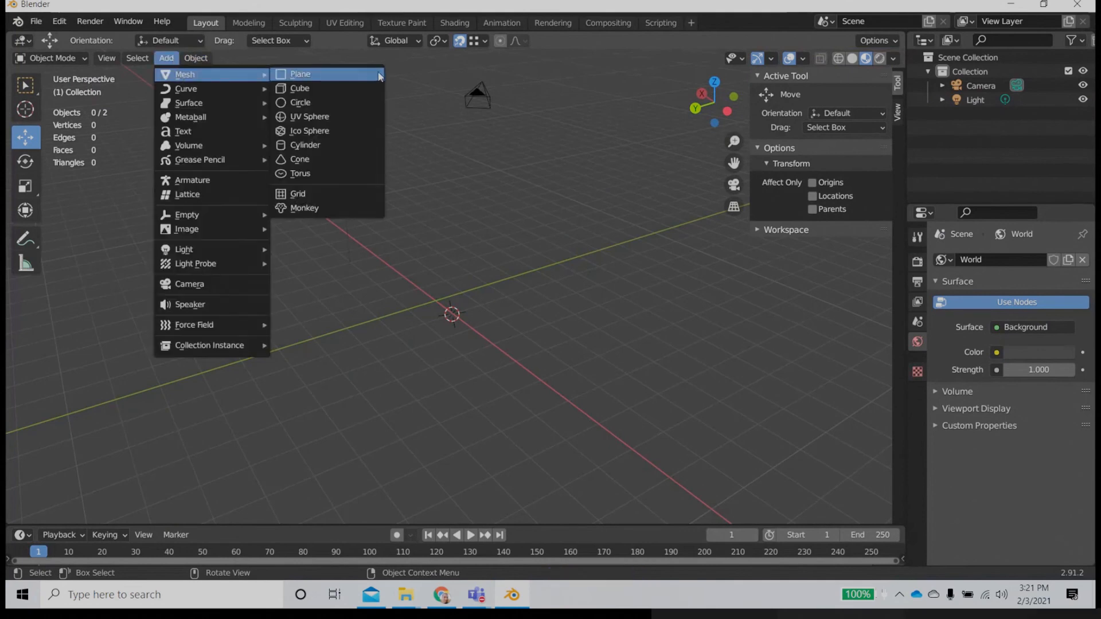
{"action": "left_click", "coordinate": [317, 80]}
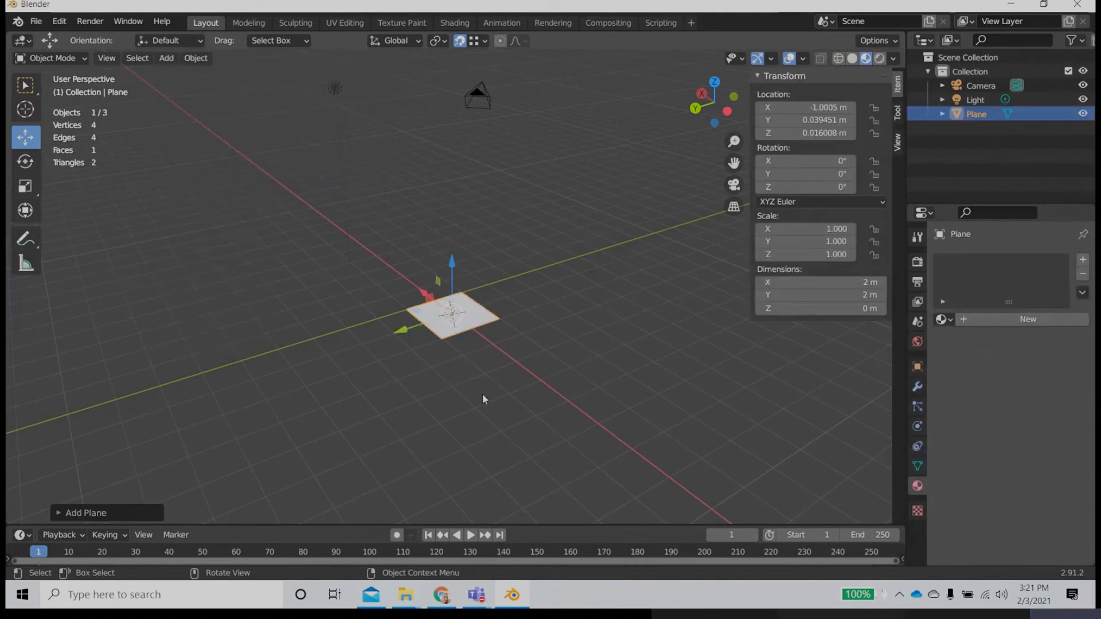
{"action": "middle_click_drag", "start_coordinate": [467, 378], "coordinate": [504, 407]}
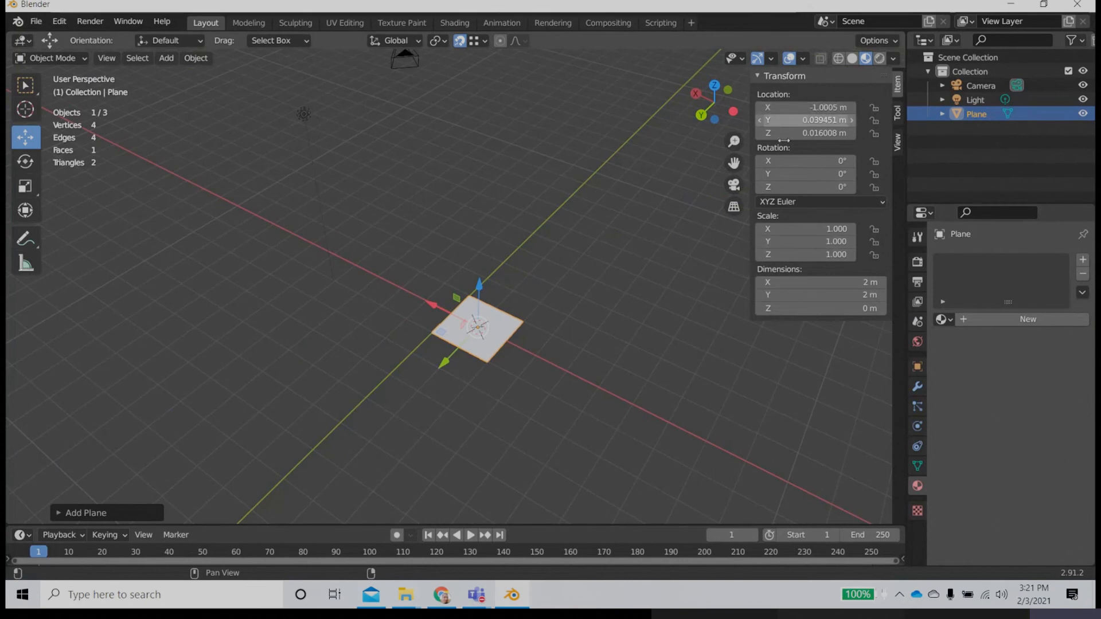
{"action": "scroll", "coordinate": [583, 360], "scroll_direction": "up", "scroll_amount": 5}
{"action": "scroll", "coordinate": [583, 360], "scroll_direction": "down", "scroll_amount": 4}
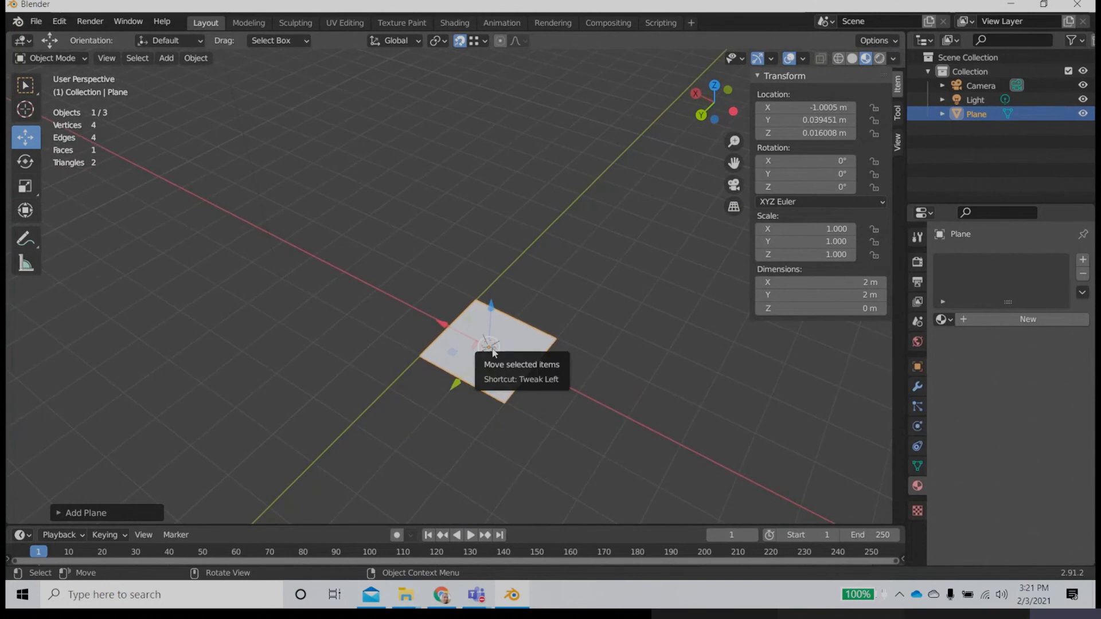
Step: Start a new General file and delete its default cube
{"action": "left_click", "coordinate": [36, 22]}
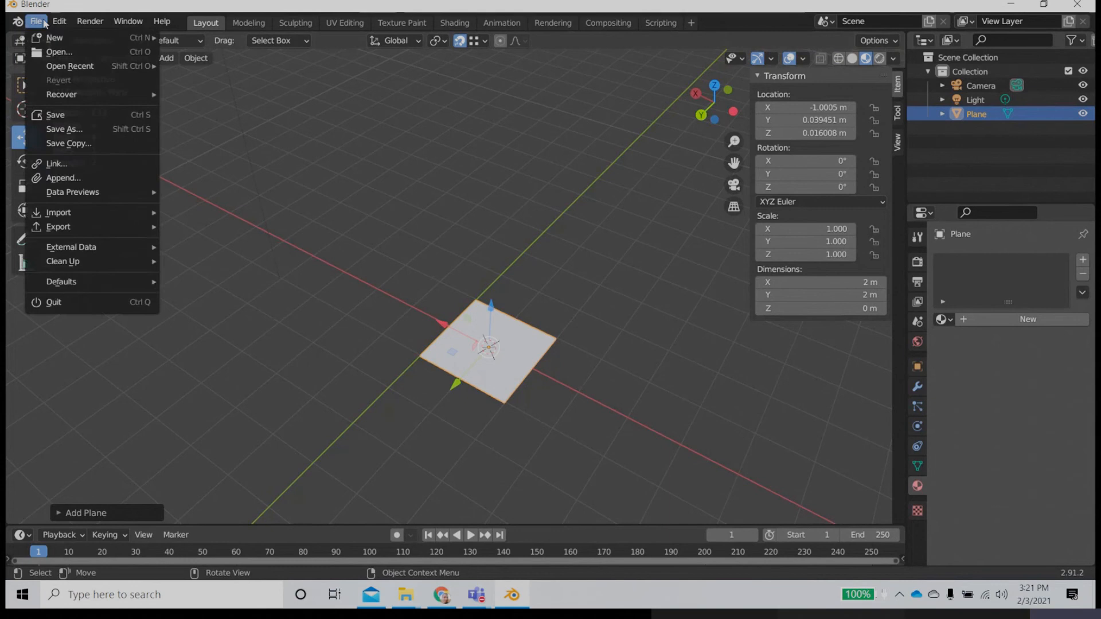
{"action": "mouse_move", "coordinate": [57, 38]}
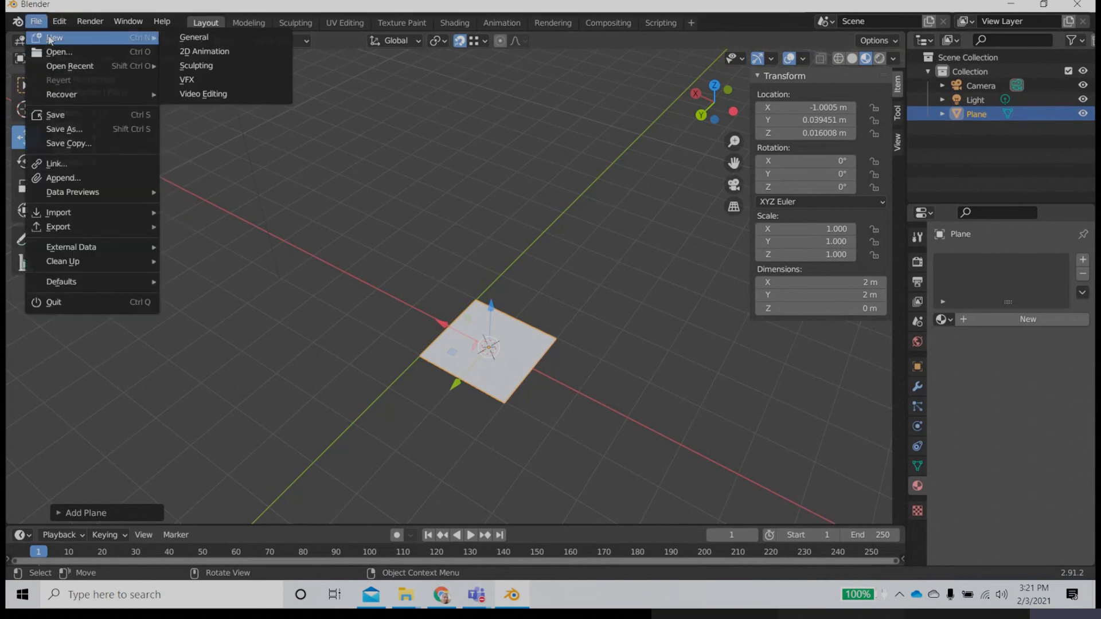
{"action": "left_click", "coordinate": [247, 41]}
{"action": "left_click", "coordinate": [593, 319]}
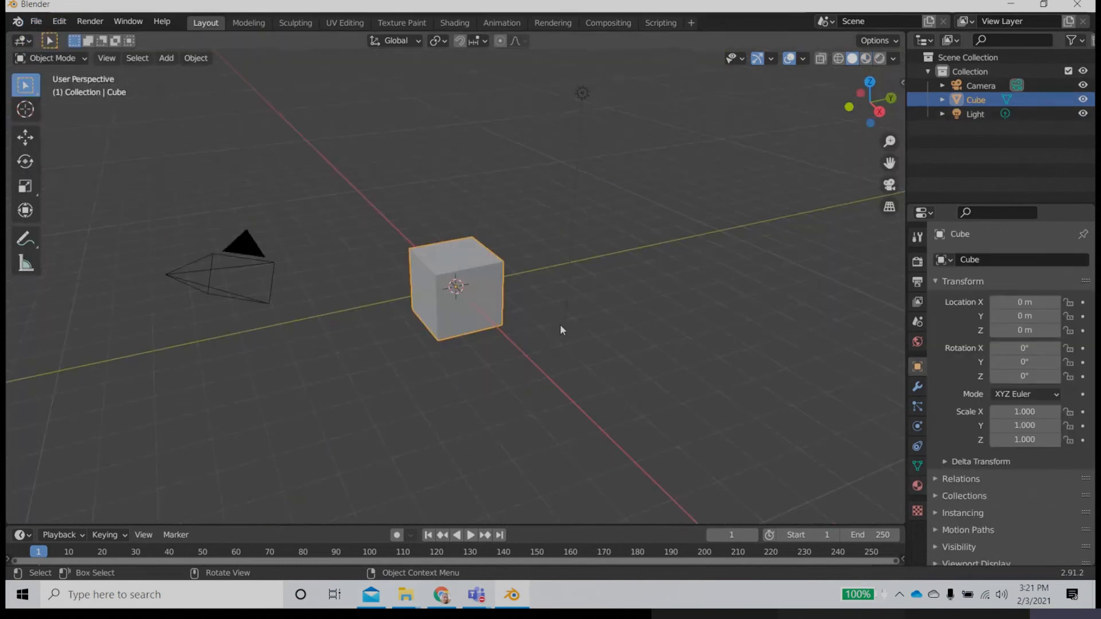
{"action": "key", "text": "Delete"}
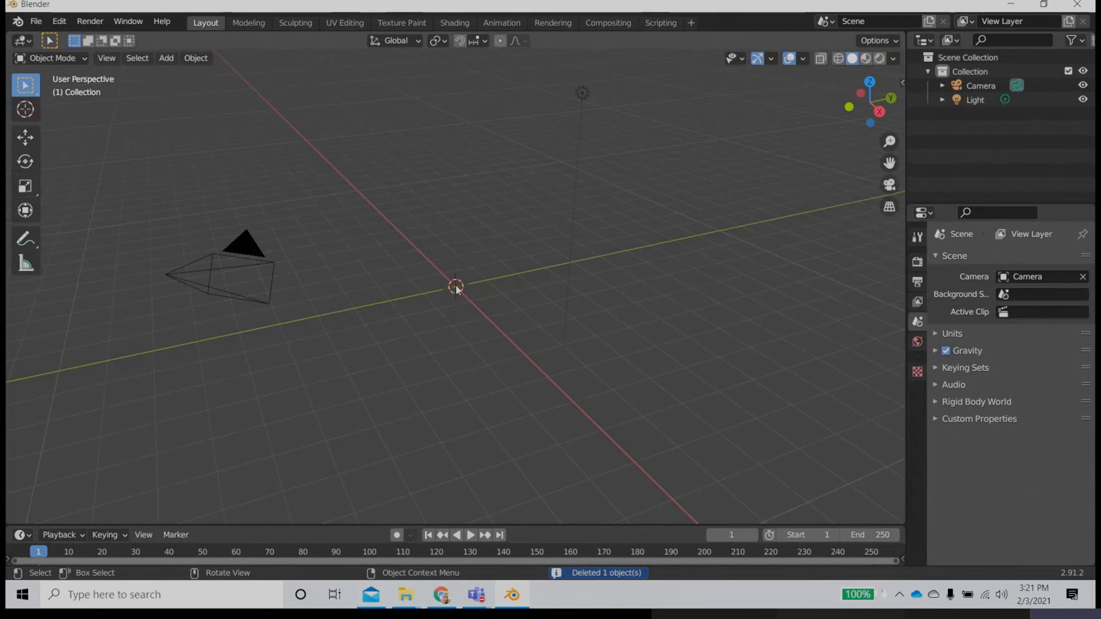
Step: Add a plane mesh at the world origin and show its transform values in the viewport
{"action": "left_click", "coordinate": [166, 58]}
{"action": "mouse_move", "coordinate": [189, 75]}
{"action": "left_click", "coordinate": [330, 76]}
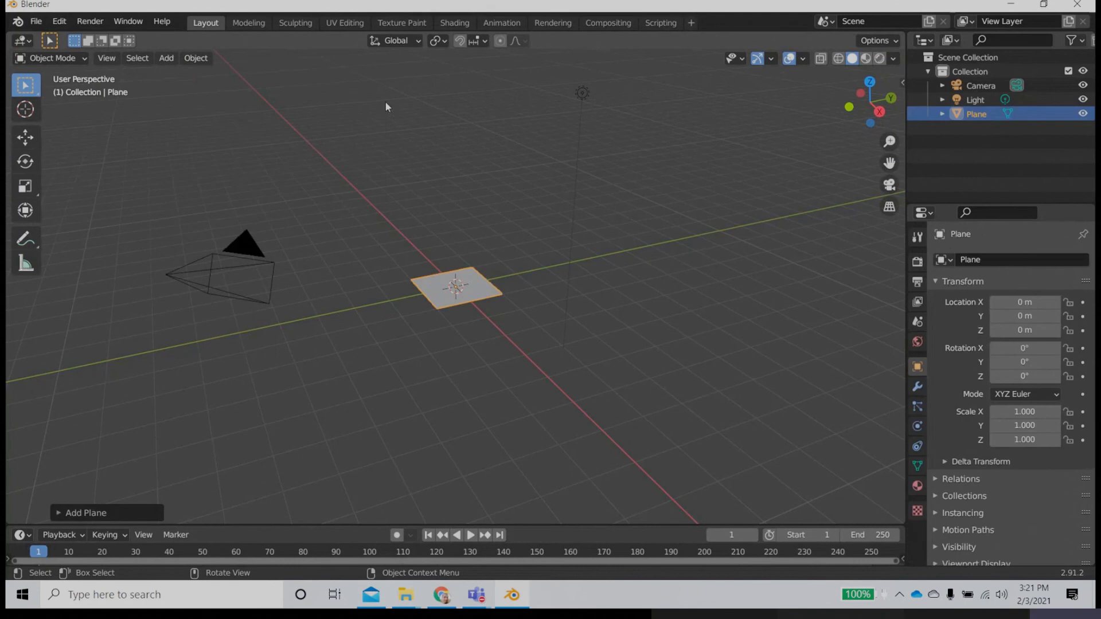
{"action": "key", "text": "n"}
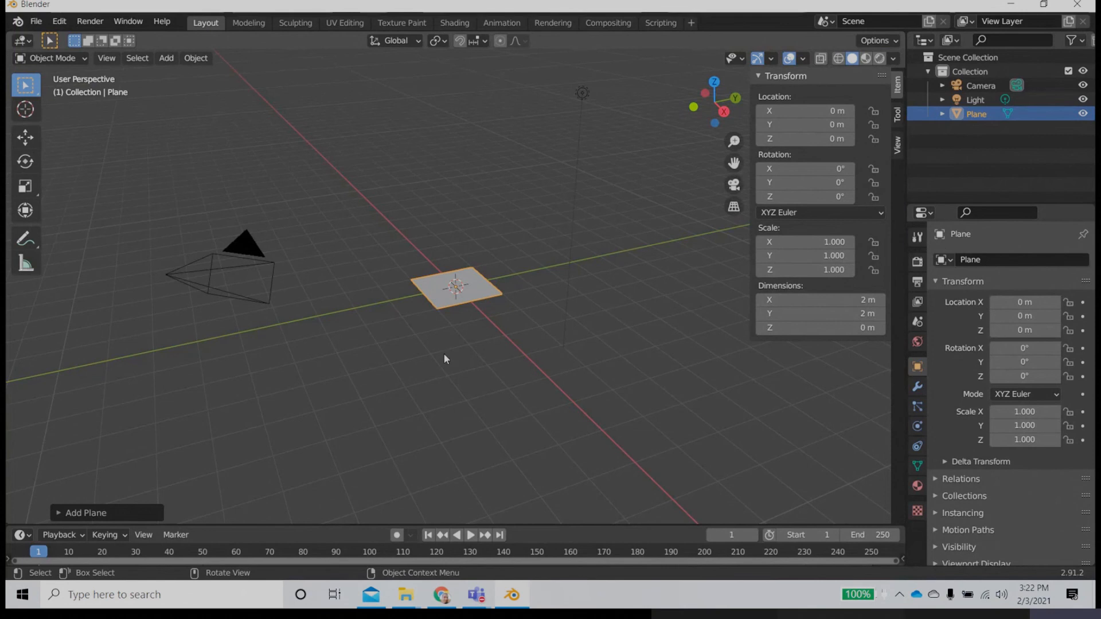
Step: Stand the plane upright by setting its Y rotation to 90°, and switch back to the Move tool
{"action": "middle_click_drag", "start_coordinate": [469, 341], "coordinate": [495, 355]}
{"action": "scroll", "coordinate": [496, 356], "scroll_direction": "up", "scroll_amount": 4}
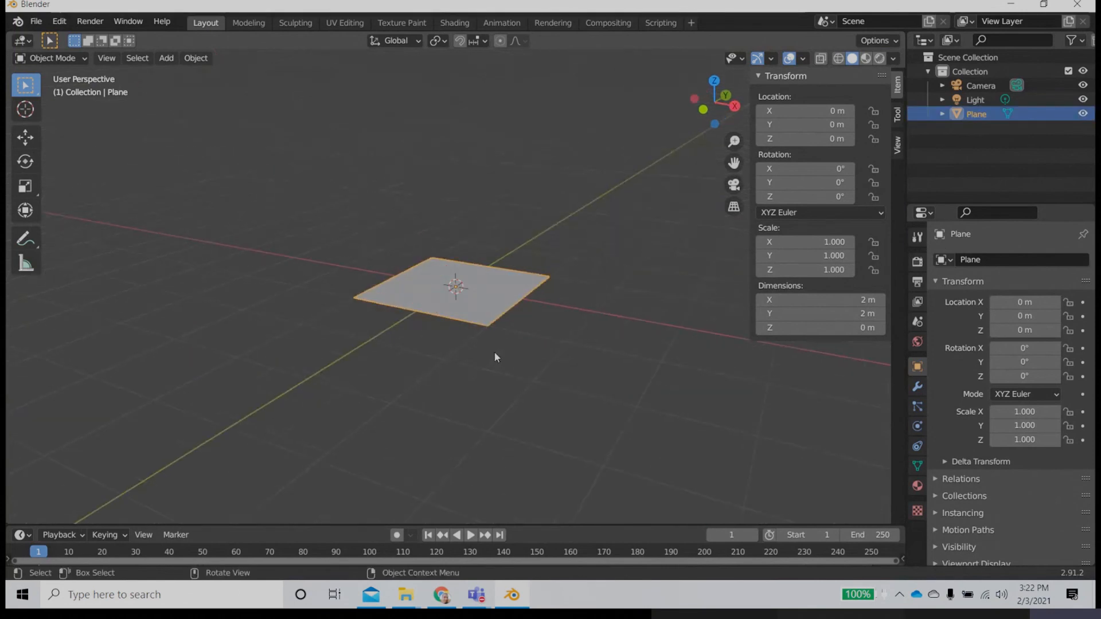
{"action": "left_click", "coordinate": [25, 162]}
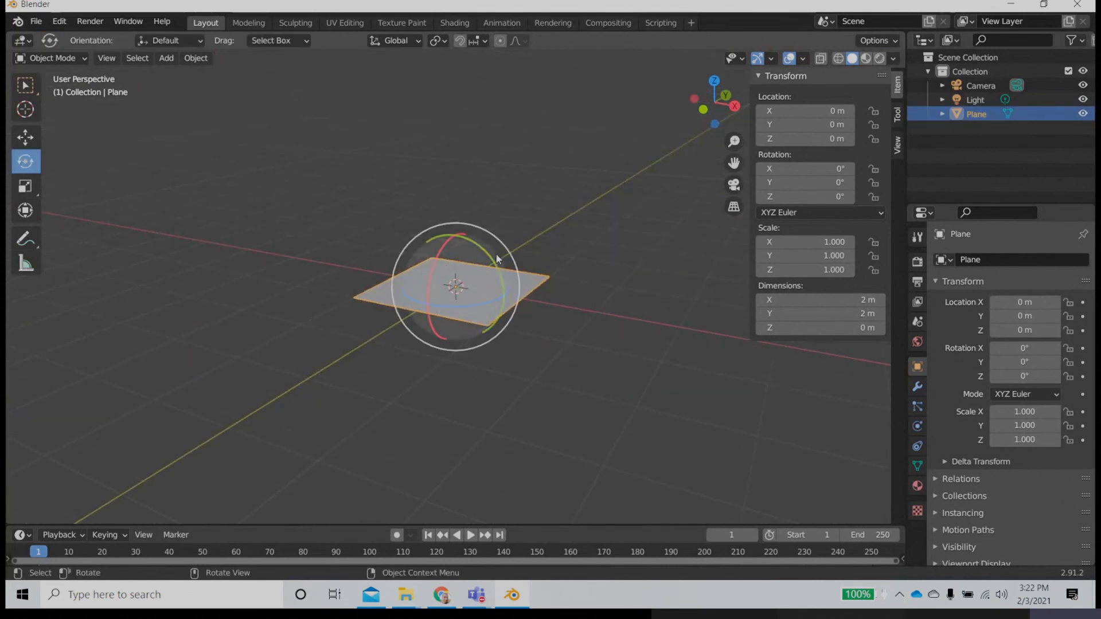
{"action": "left_click_drag", "start_coordinate": [482, 254], "coordinate": [545, 282]}
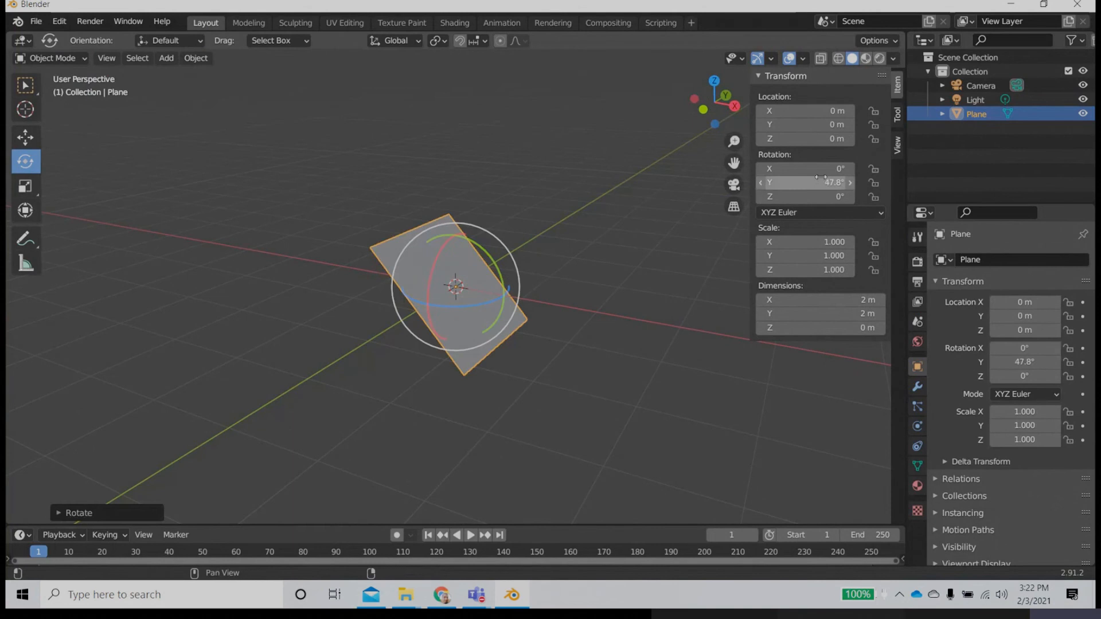
{"action": "left_click", "coordinate": [819, 183]}
{"action": "type", "text": "90"}
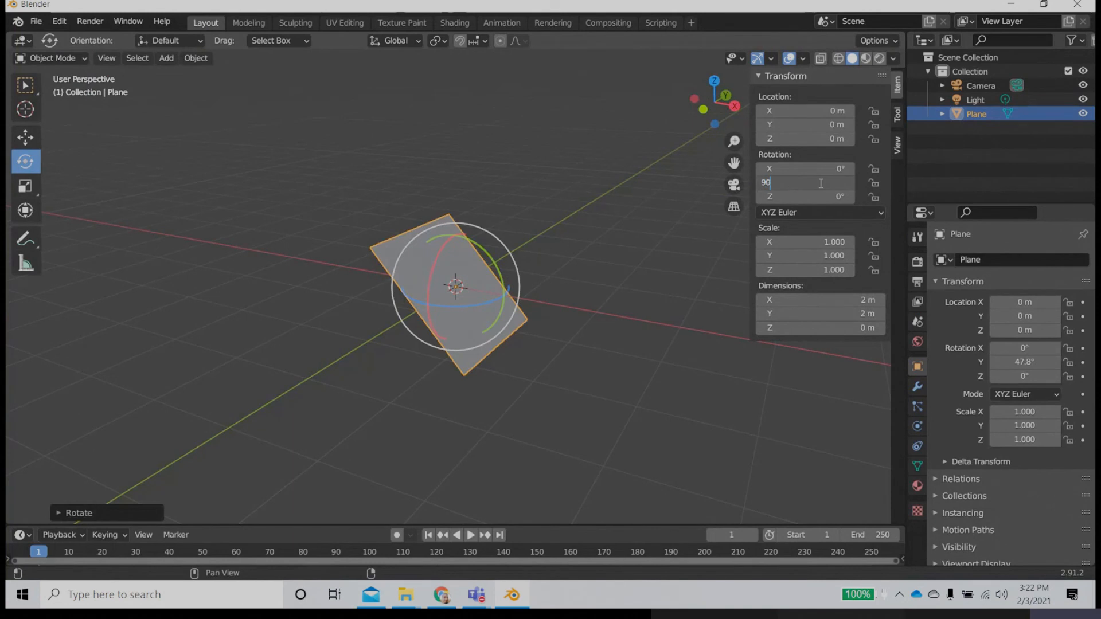
{"action": "key", "text": "Return"}
{"action": "middle_click_drag", "start_coordinate": [413, 413], "coordinate": [310, 367]}
{"action": "left_click", "coordinate": [25, 137]}
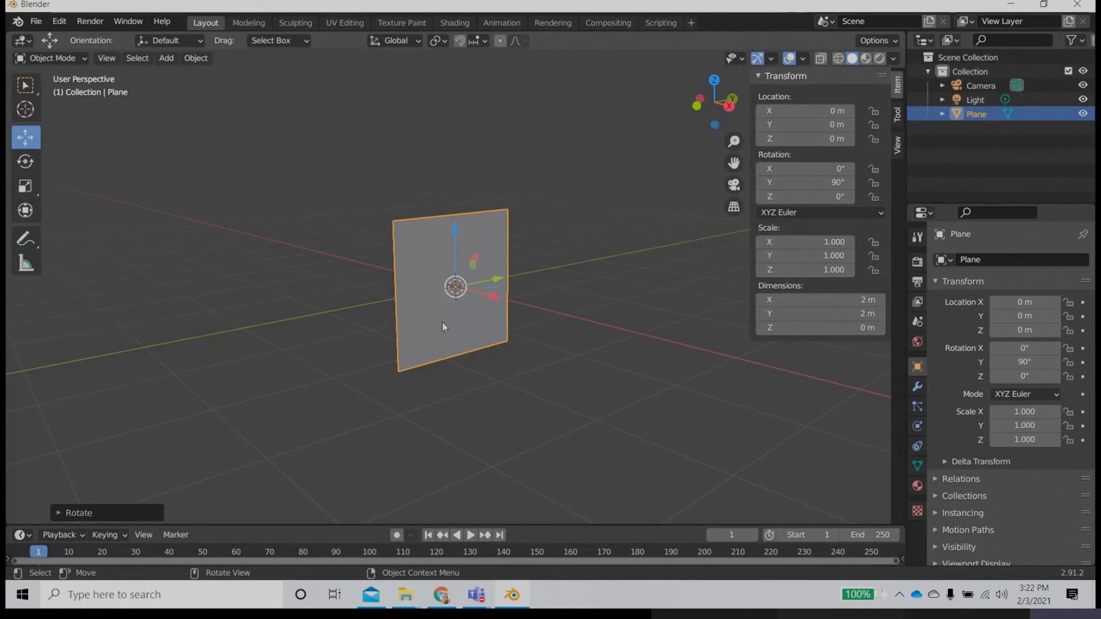
Step: Load box texture.jpg from the Desktop's Youtube\Blender\box folder as a reference image with Align to view turned off
{"action": "left_click", "coordinate": [167, 59]}
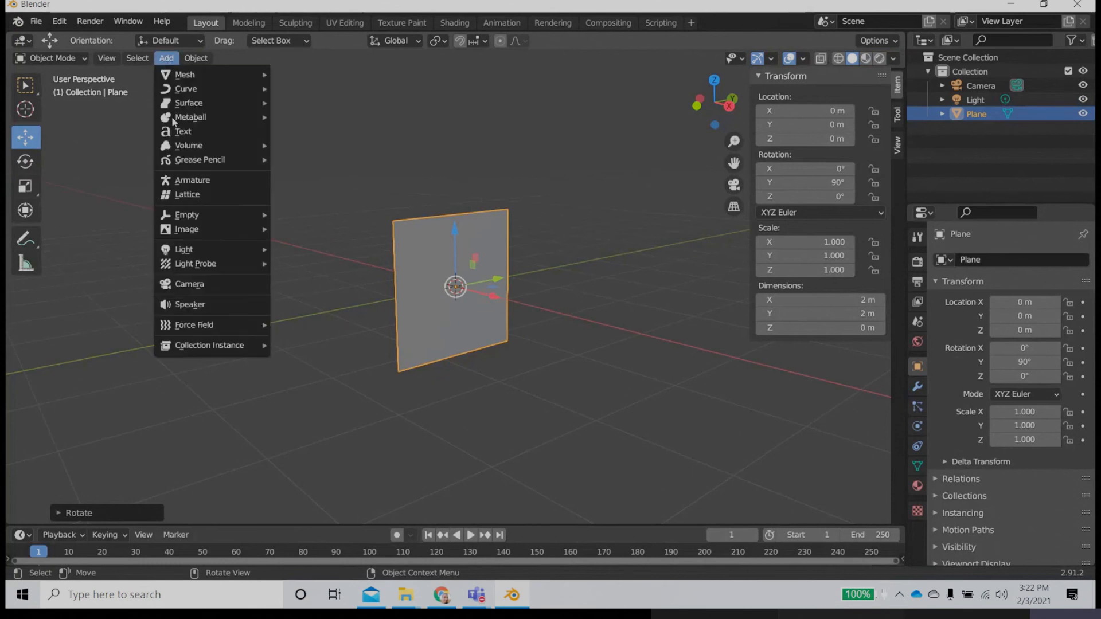
{"action": "mouse_move", "coordinate": [201, 235]}
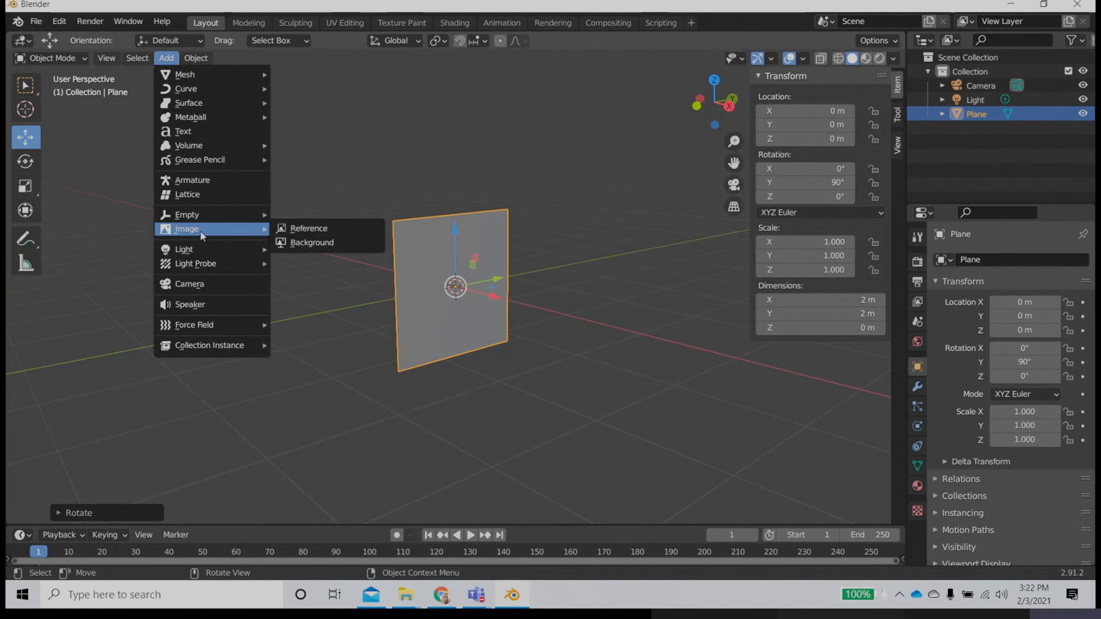
{"action": "left_click", "coordinate": [374, 231]}
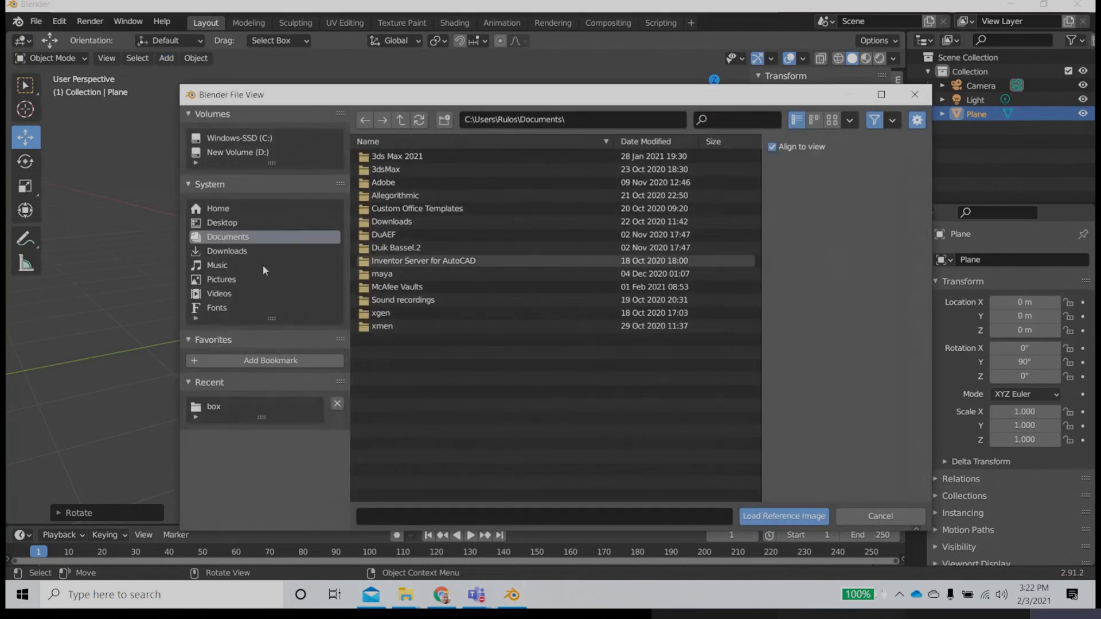
{"action": "left_click", "coordinate": [222, 223]}
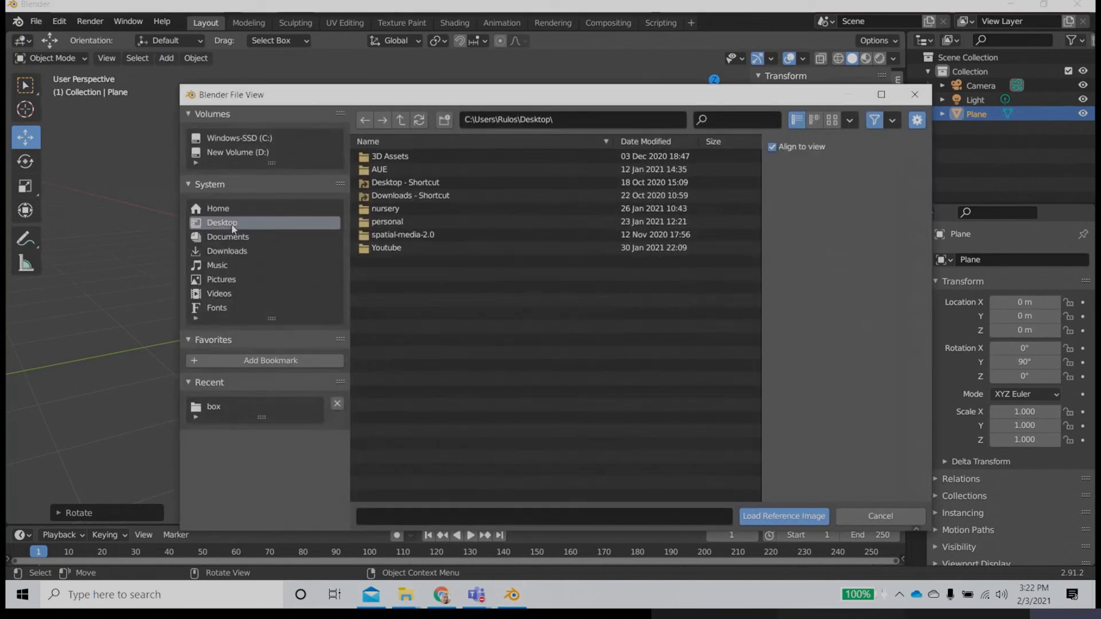
{"action": "double_click", "coordinate": [381, 248]}
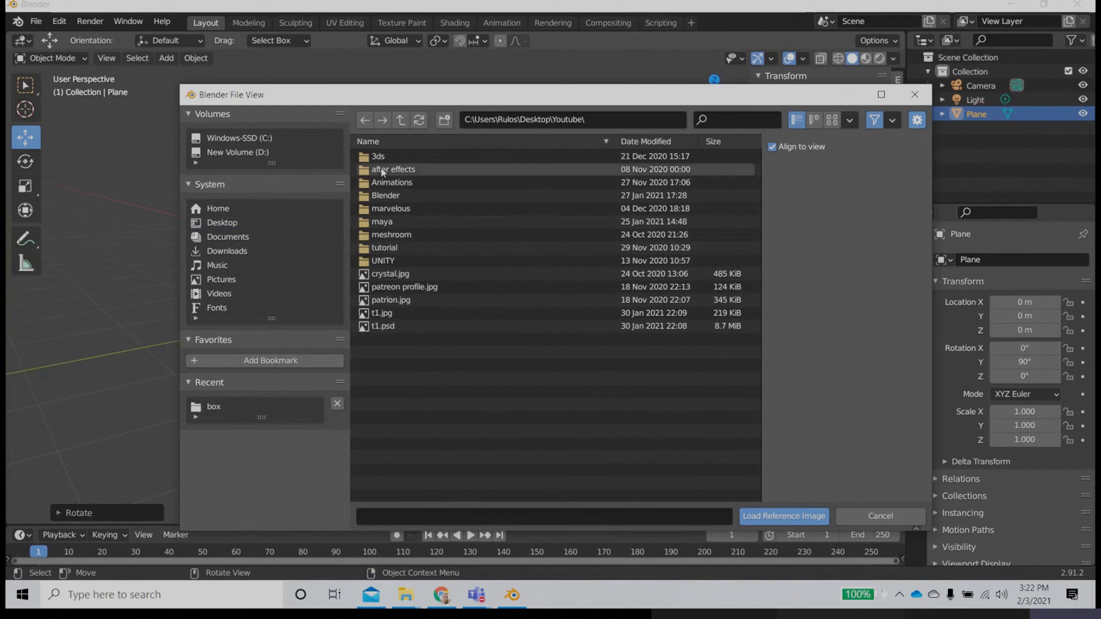
{"action": "double_click", "coordinate": [382, 193]}
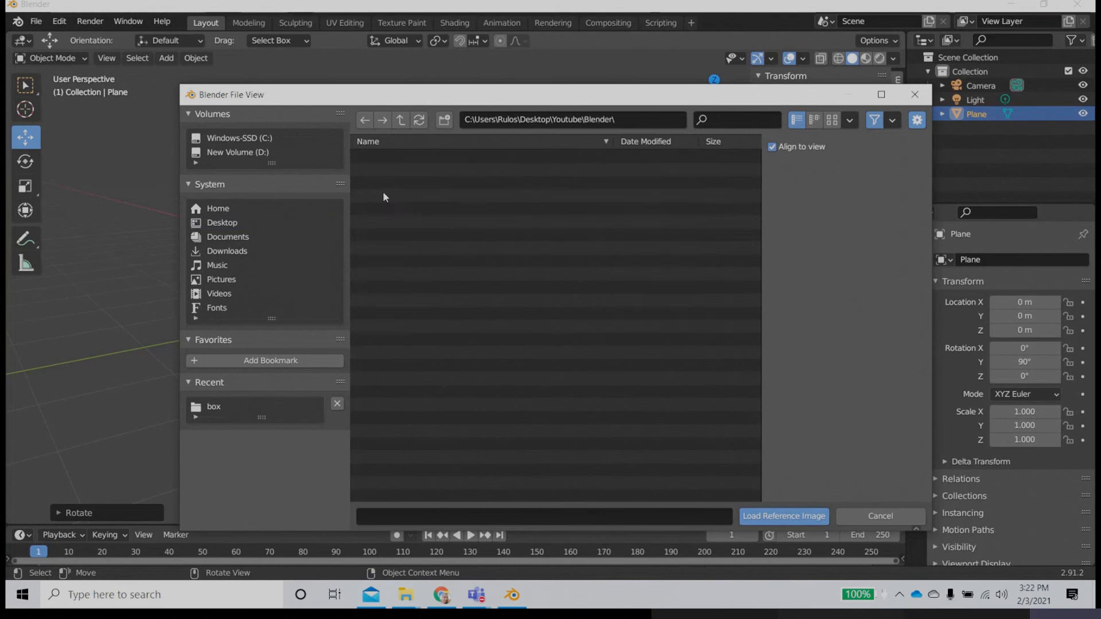
{"action": "double_click", "coordinate": [390, 169]}
{"action": "left_click", "coordinate": [388, 154]}
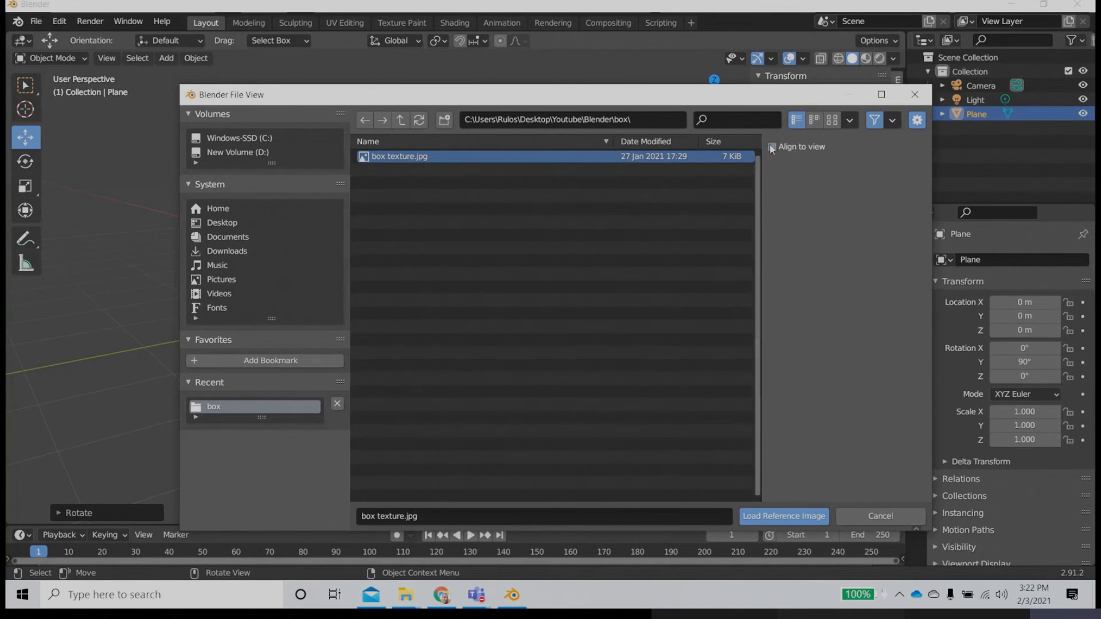
{"action": "left_click", "coordinate": [794, 147]}
{"action": "left_click", "coordinate": [793, 514]}
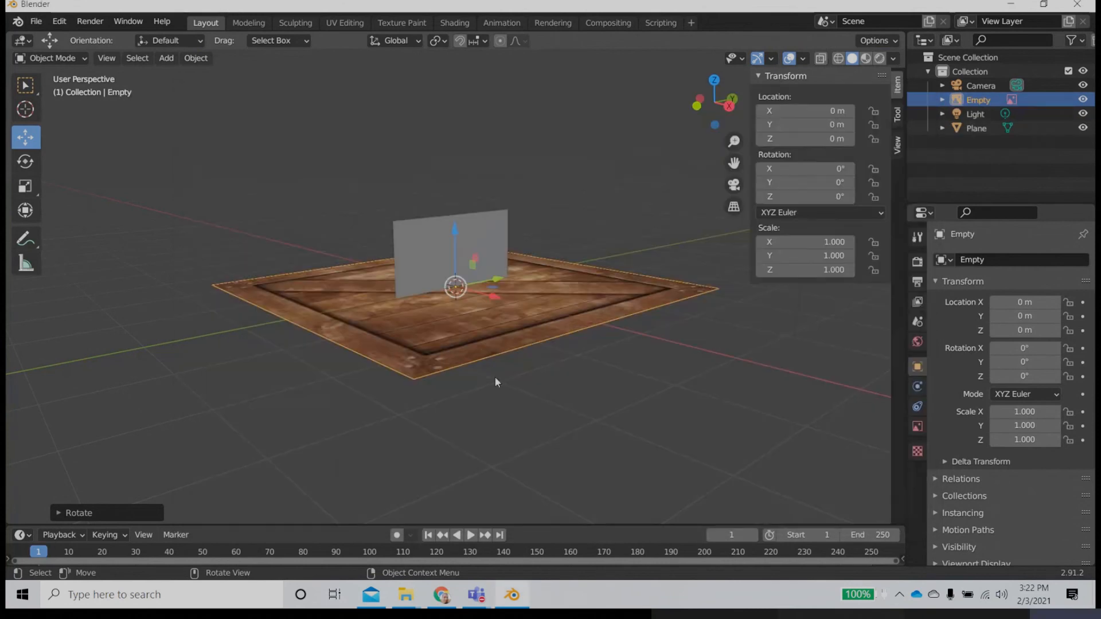
Step: Stand the crate reference image upright by setting its Y rotation to 90°
{"action": "middle_click_drag", "start_coordinate": [499, 396], "coordinate": [490, 341]}
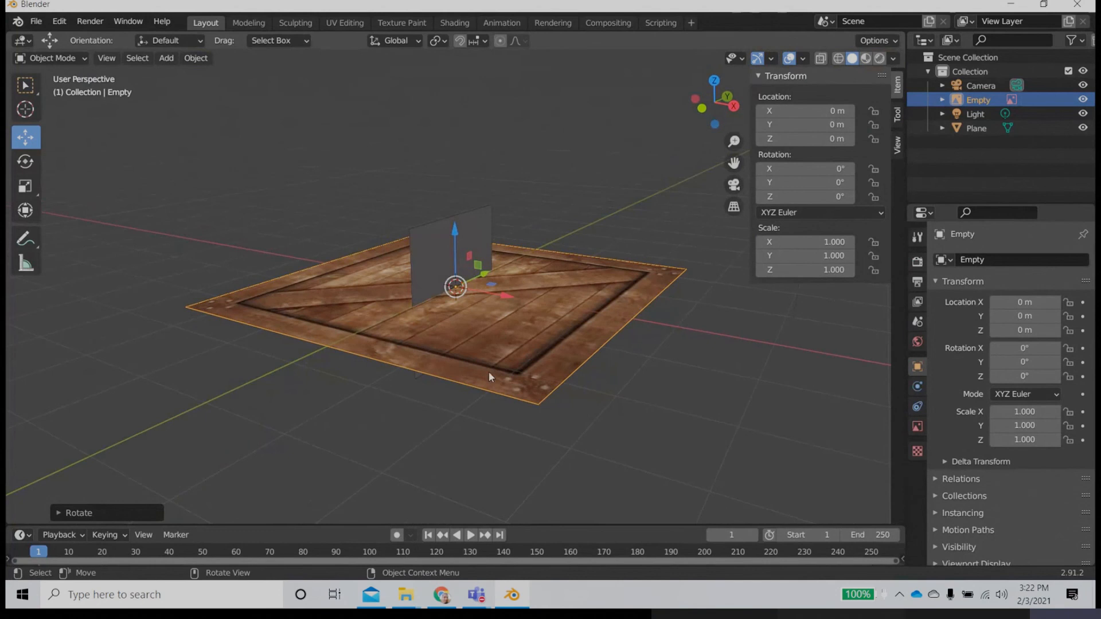
{"action": "left_click", "coordinate": [25, 161]}
{"action": "left_click_drag", "start_coordinate": [497, 271], "coordinate": [539, 350]}
{"action": "double_click", "coordinate": [803, 182]}
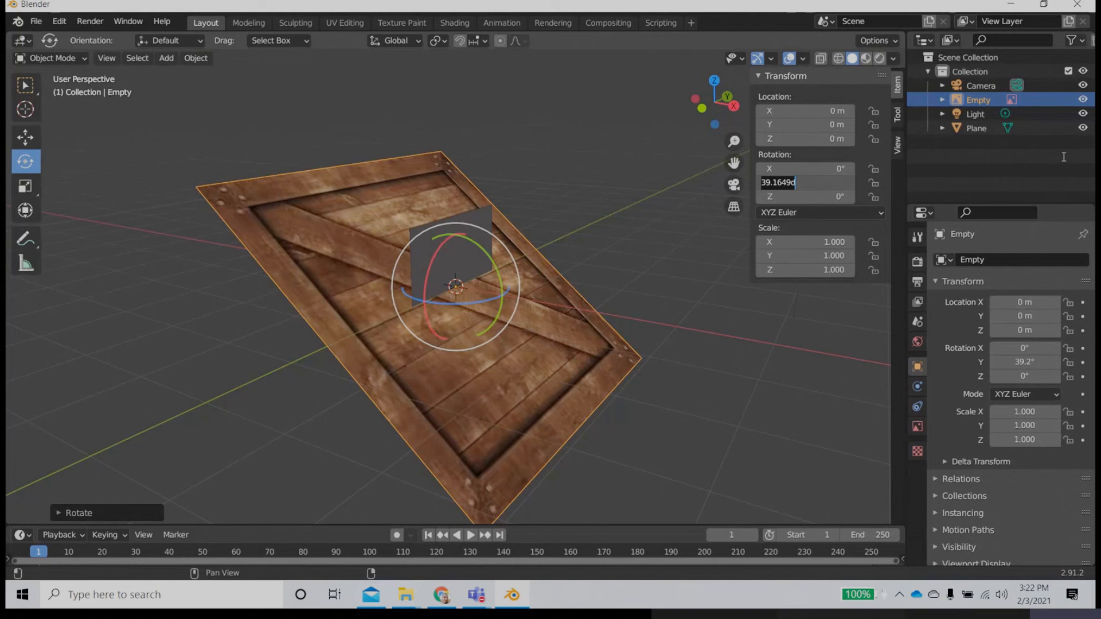
{"action": "type", "text": "90"}
{"action": "key", "text": "Return"}
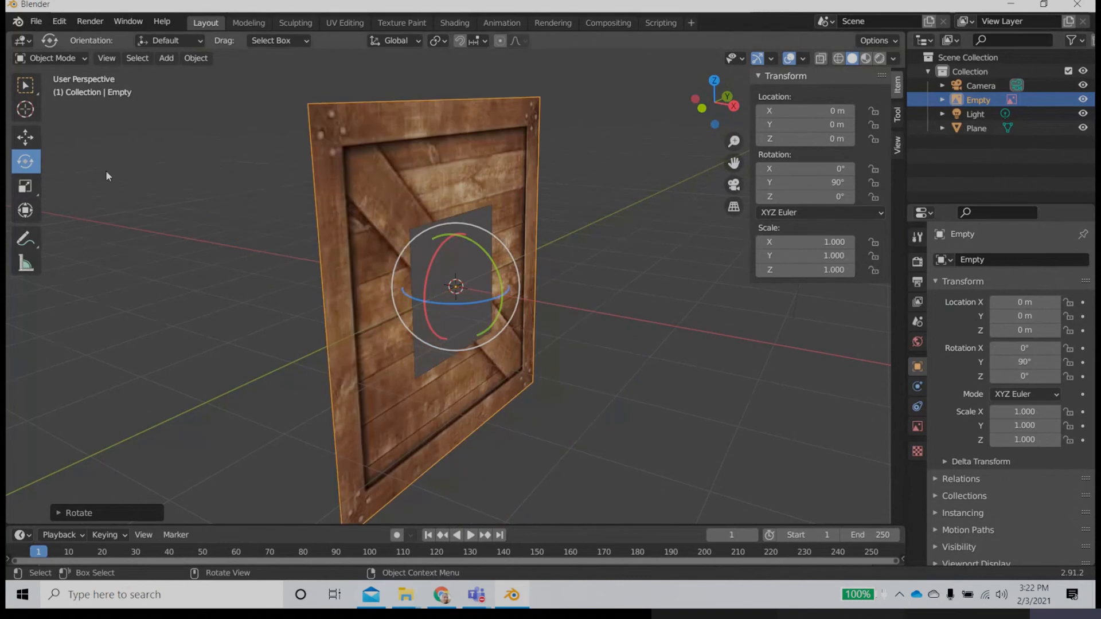
Step: Set the crate reference image's X and Y scale to 0.4 to match the plane's size
{"action": "left_click", "coordinate": [24, 137]}
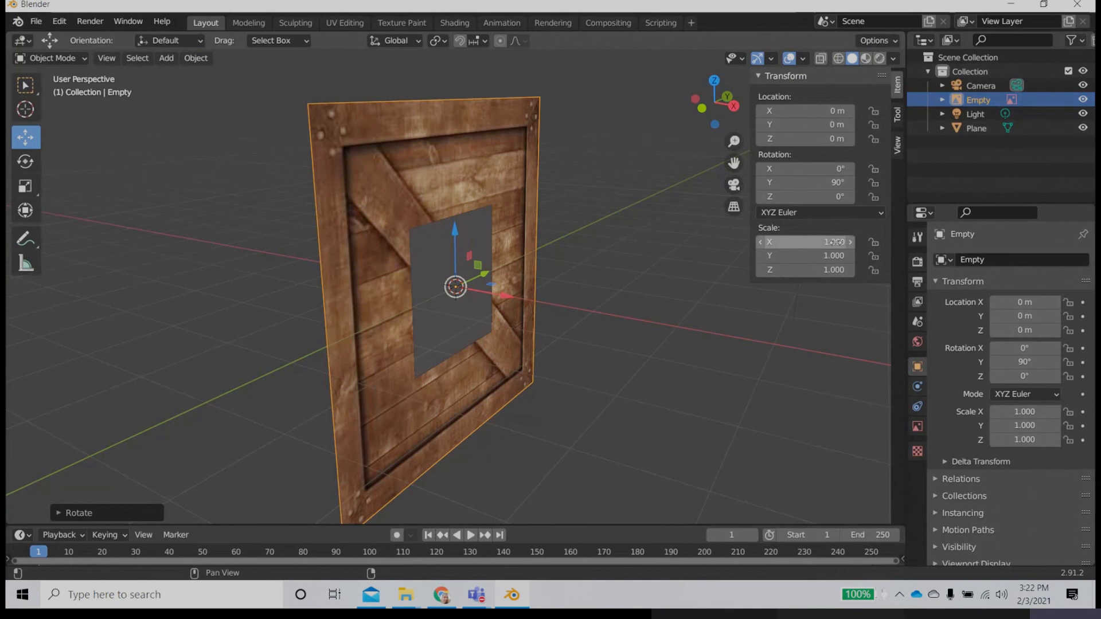
{"action": "scroll", "coordinate": [834, 242], "scroll_direction": "down", "scroll_amount": 4}
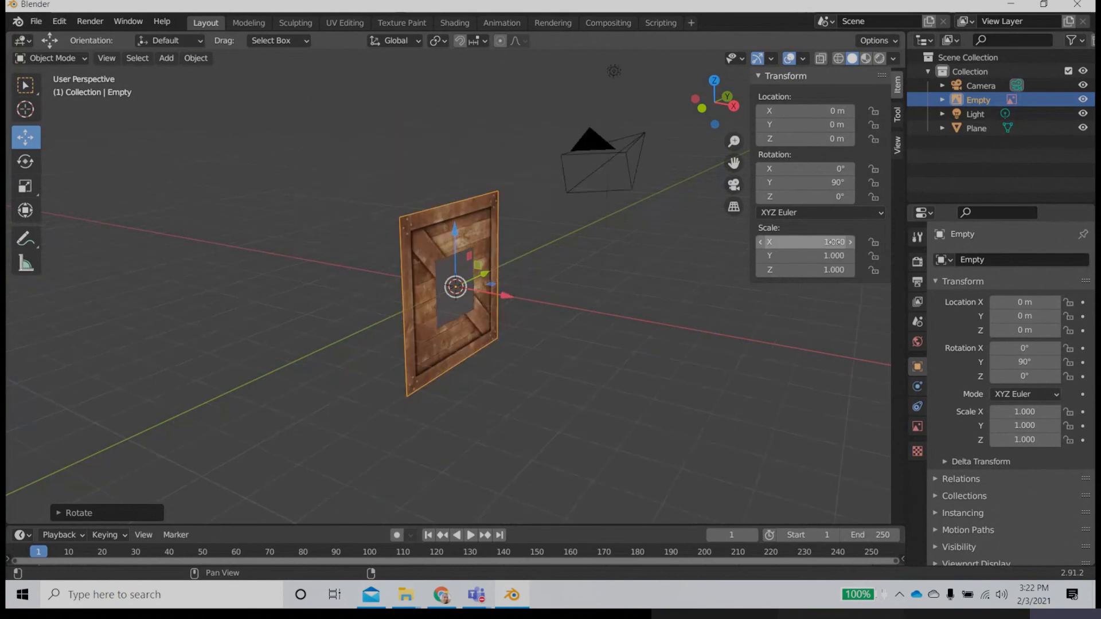
{"action": "left_click", "coordinate": [834, 242]}
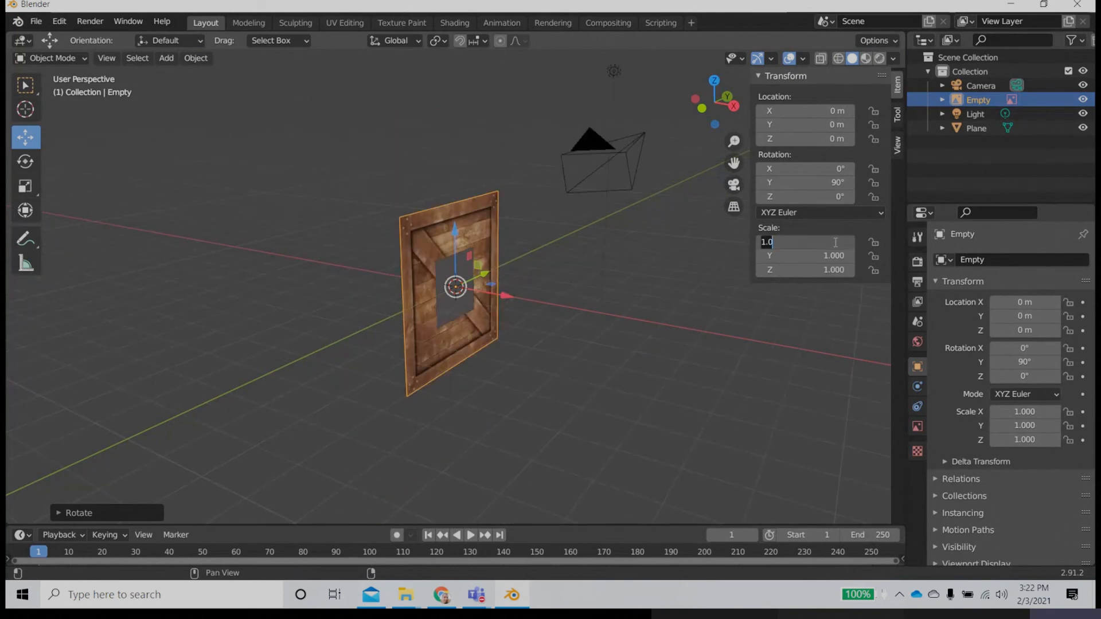
{"action": "type", "text": ".4"}
{"action": "key", "text": "Return"}
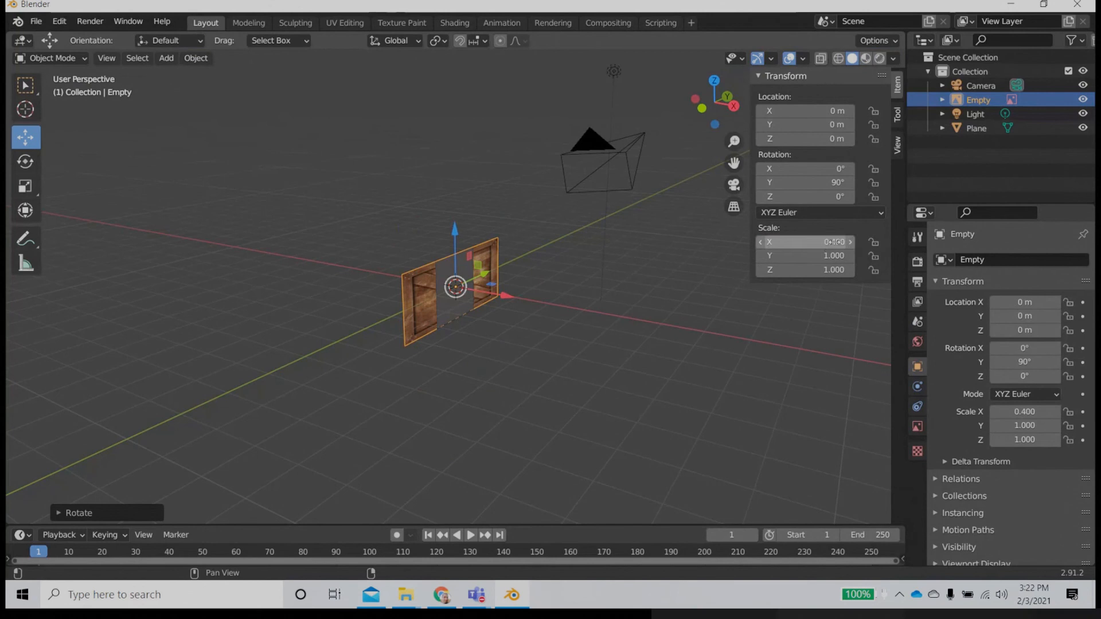
{"action": "left_click", "coordinate": [832, 255]}
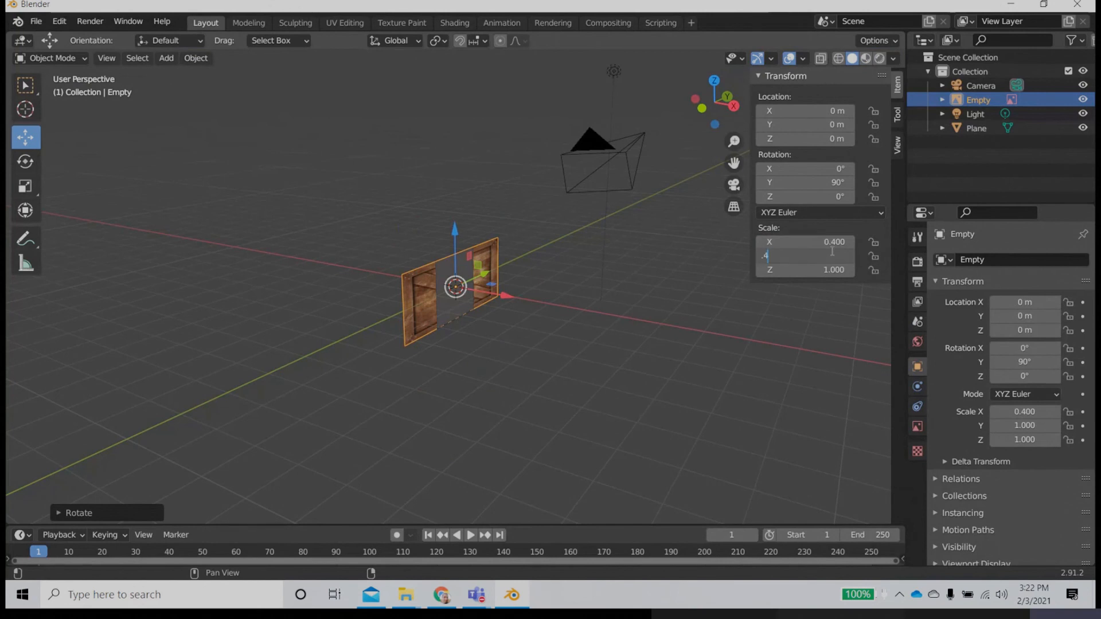
{"action": "type", "text": ".4"}
{"action": "key", "text": "Return"}
Step: Move the crate reference image behind the plane along the X axis to about -3.47 m
{"action": "middle_click_drag", "start_coordinate": [550, 373], "coordinate": [457, 388]}
{"action": "key", "text": "g"}
{"action": "key", "text": "x"}
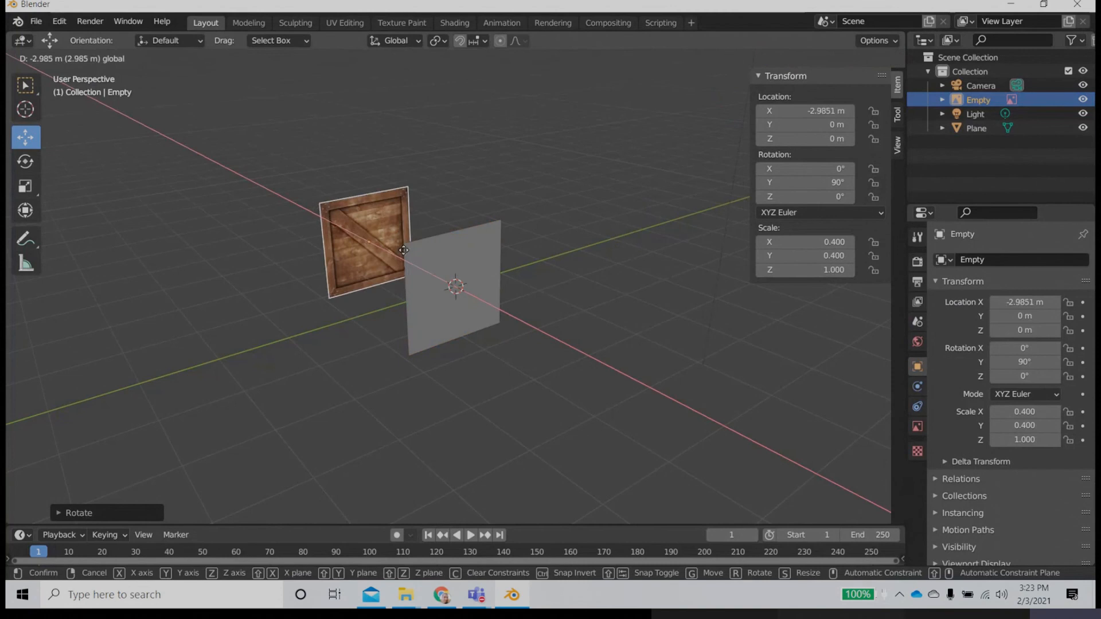
{"action": "left_click", "coordinate": [393, 246]}
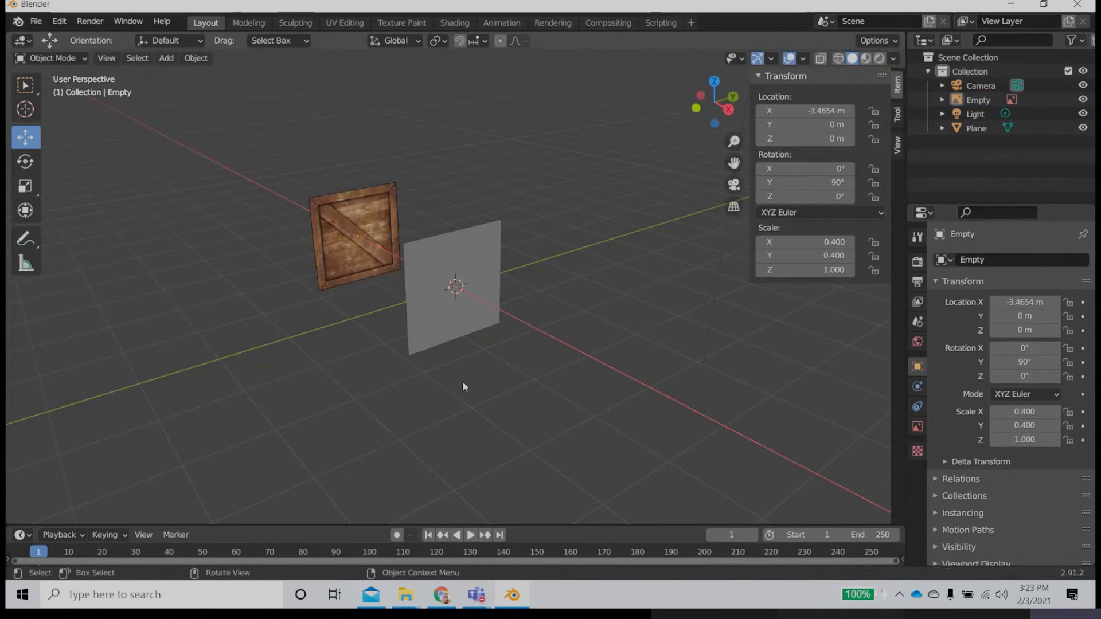
Step: Widen the Outliner, show its Selectable toggles, and make the crate reference image unselectable
{"action": "scroll", "coordinate": [465, 387], "scroll_direction": "up", "scroll_amount": 1}
{"action": "left_click", "coordinate": [459, 382]}
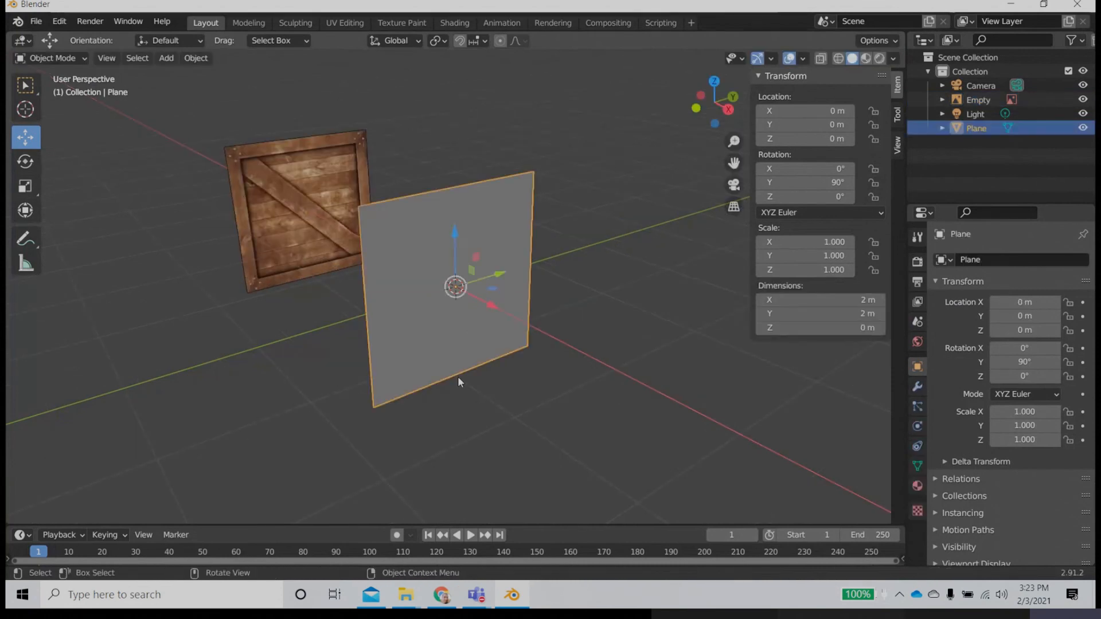
{"action": "left_click", "coordinate": [303, 278]}
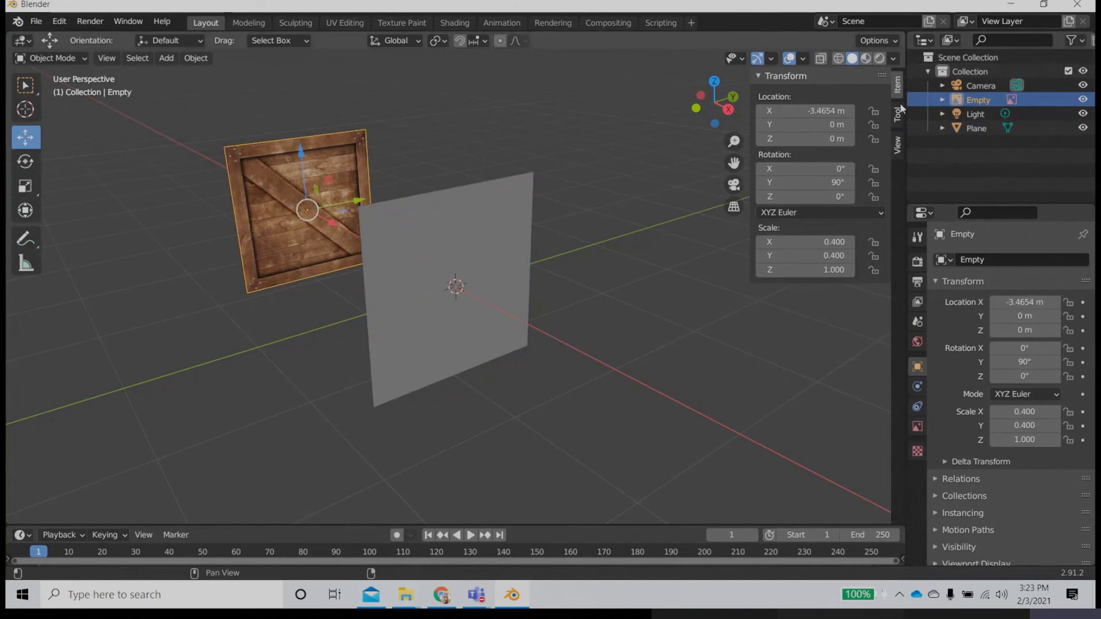
{"action": "left_click_drag", "start_coordinate": [905, 109], "coordinate": [780, 109]}
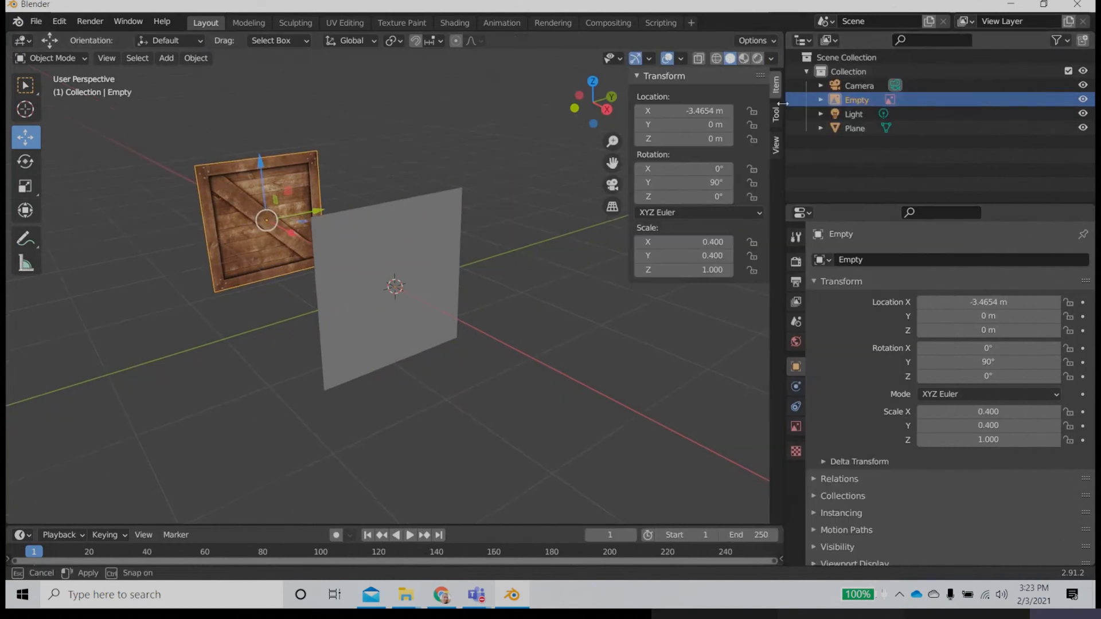
{"action": "left_click", "coordinate": [1063, 42]}
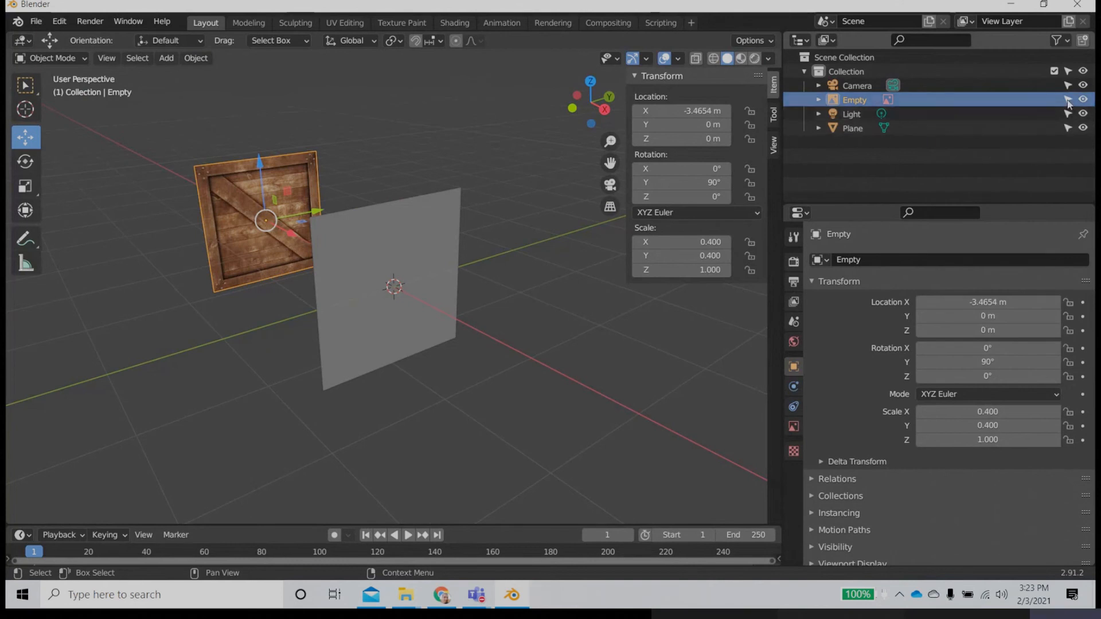
{"action": "left_click", "coordinate": [1067, 101]}
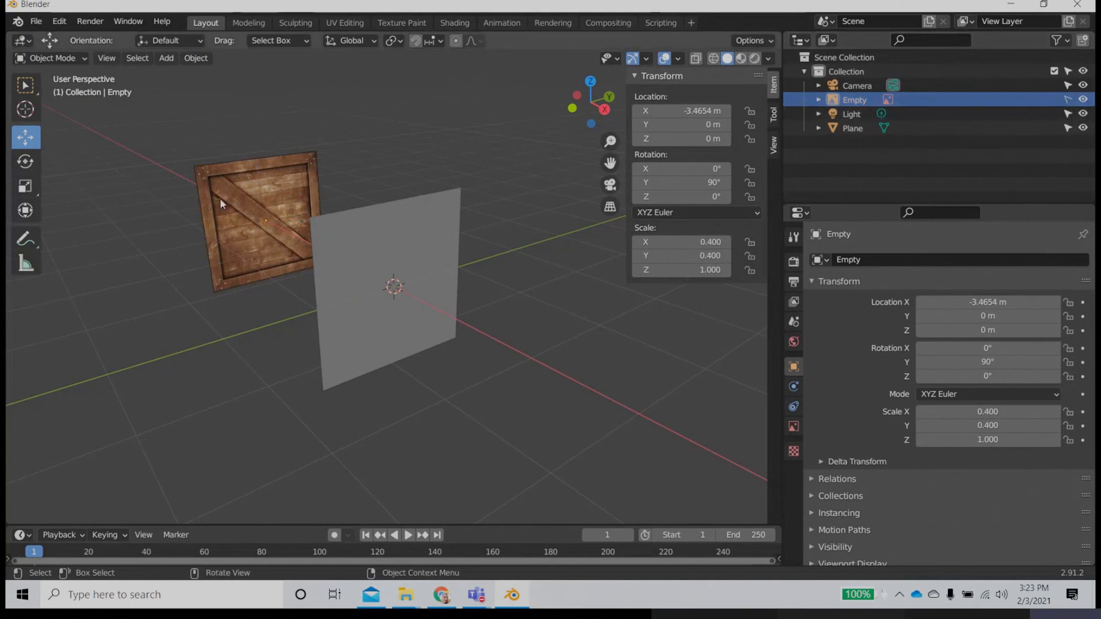
Step: Select the plane and look straight at it in the right orthographic view
{"action": "left_click", "coordinate": [343, 339]}
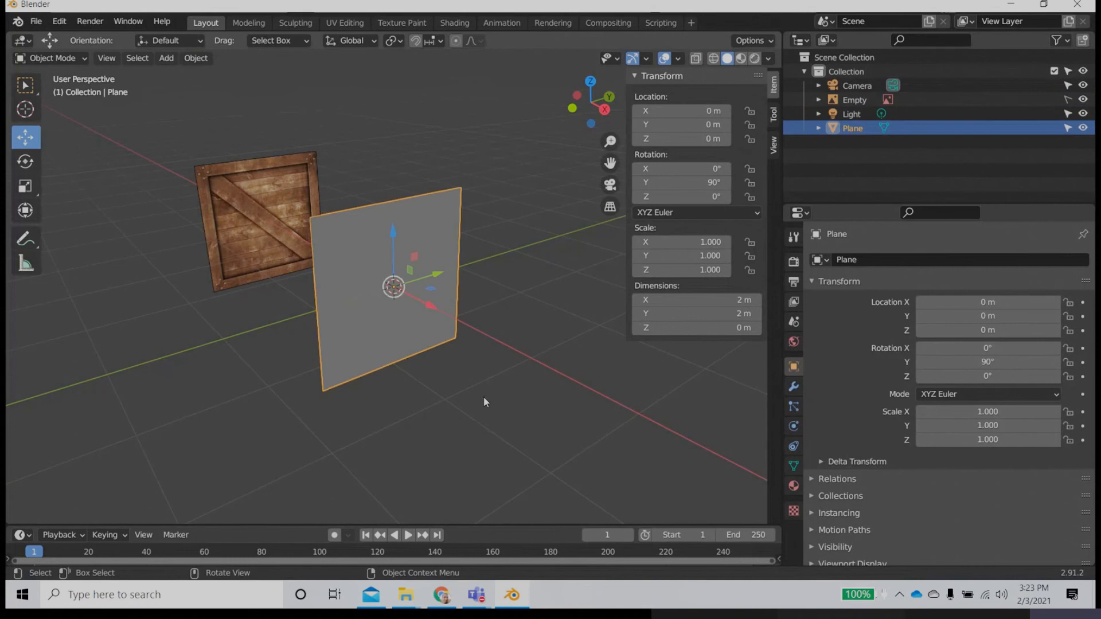
{"action": "middle_click_drag", "start_coordinate": [483, 397], "coordinate": [425, 370]}
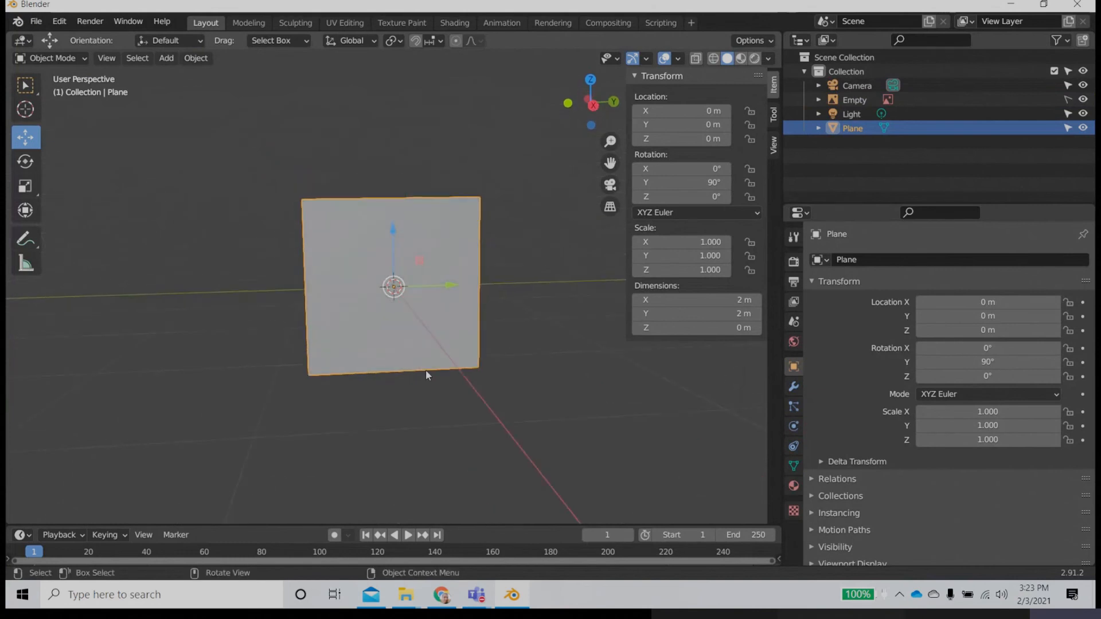
{"action": "key", "text": "KP_3"}
{"action": "scroll", "coordinate": [426, 372], "scroll_direction": "up", "scroll_amount": 3}
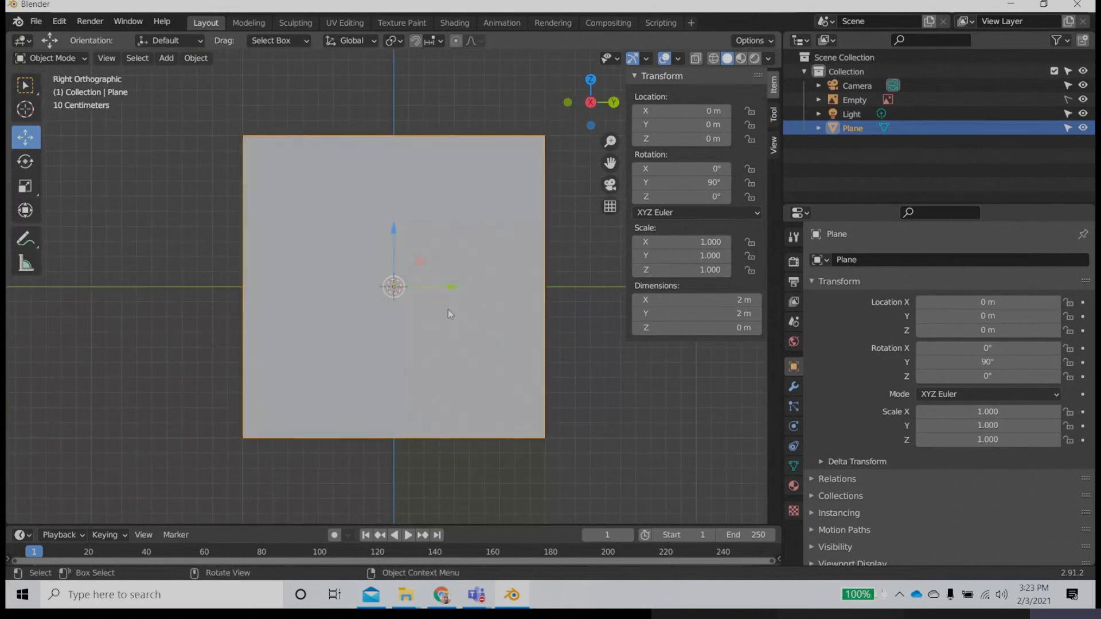
Step: Try sliding the plane about -0.76 m along Y to uncover the reference image, and undo the move
{"action": "left_click_drag", "start_coordinate": [455, 289], "coordinate": [333, 277]}
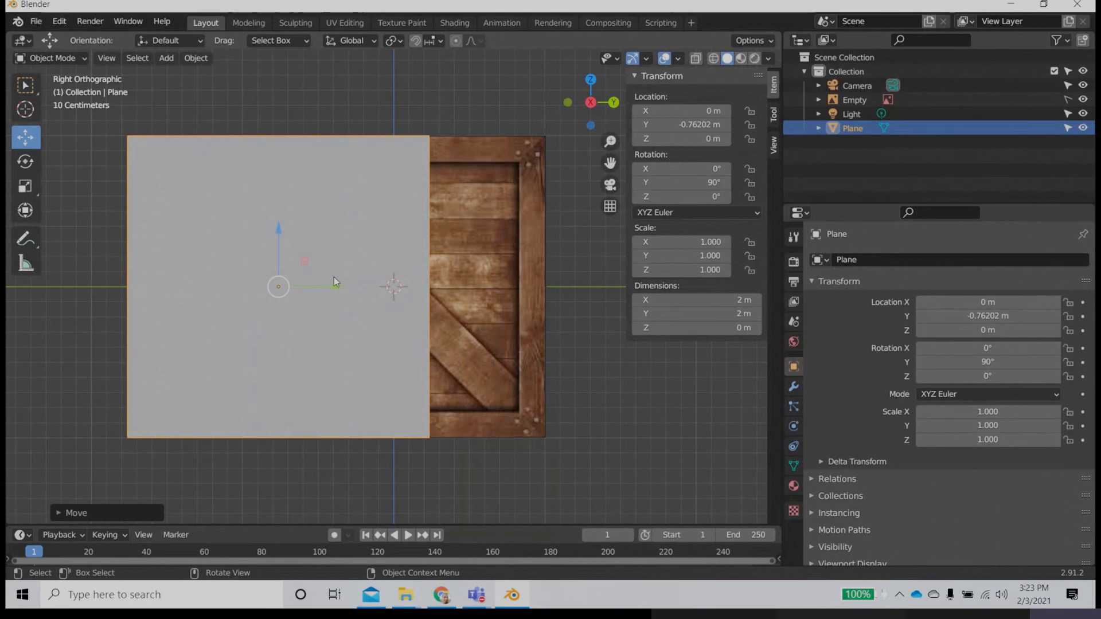
{"action": "key", "text": "ctrl+z"}
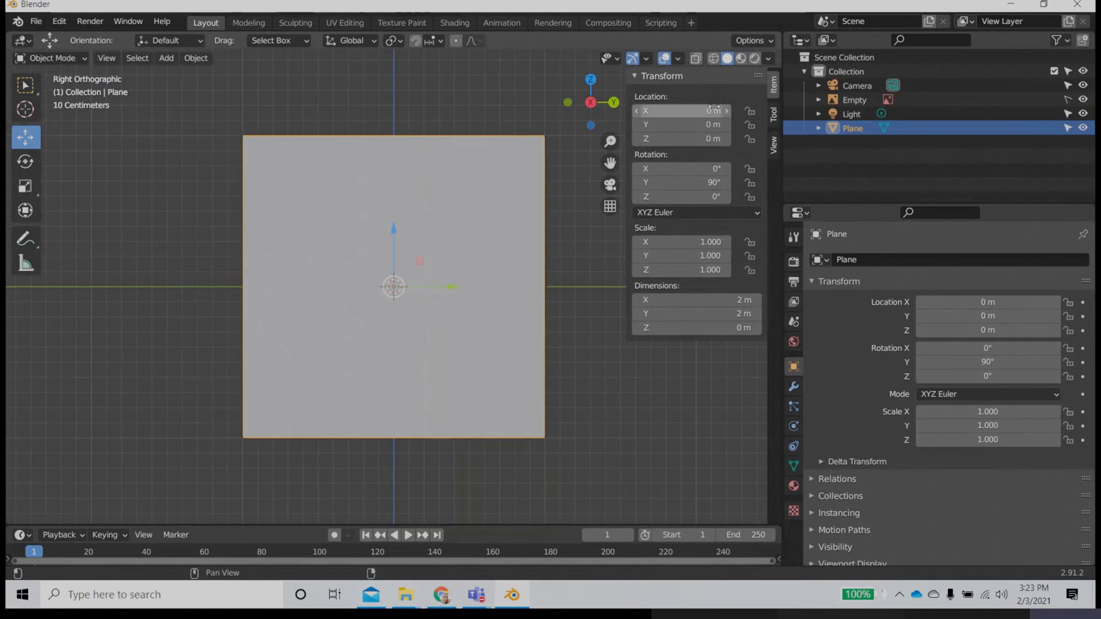
Step: Turn on X-ray shading to see the crate reference through the plane, and return to the right orthographic view
{"action": "left_click", "coordinate": [768, 58]}
{"action": "double_click", "coordinate": [718, 340]}
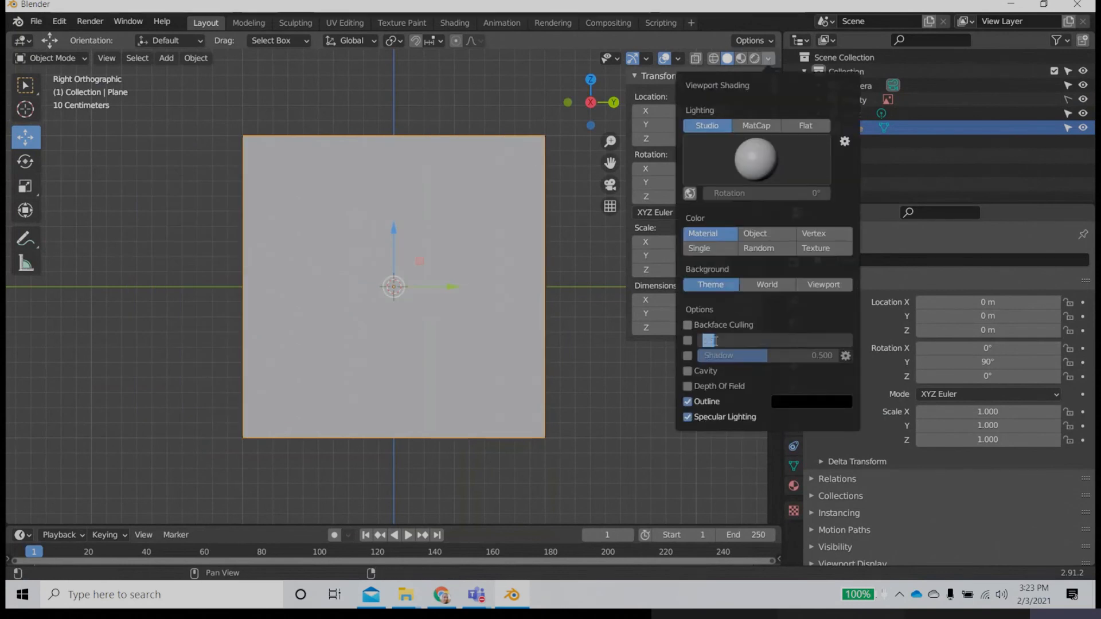
{"action": "left_click", "coordinate": [688, 342]}
{"action": "left_click", "coordinate": [687, 342]}
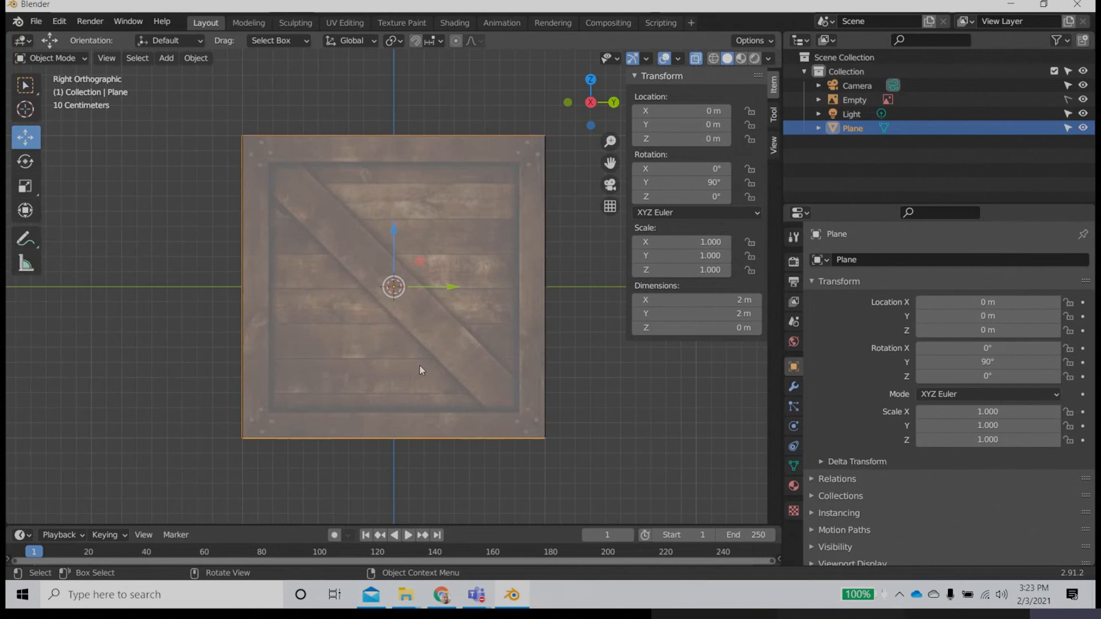
{"action": "scroll", "coordinate": [425, 352], "scroll_direction": "up", "scroll_amount": 1}
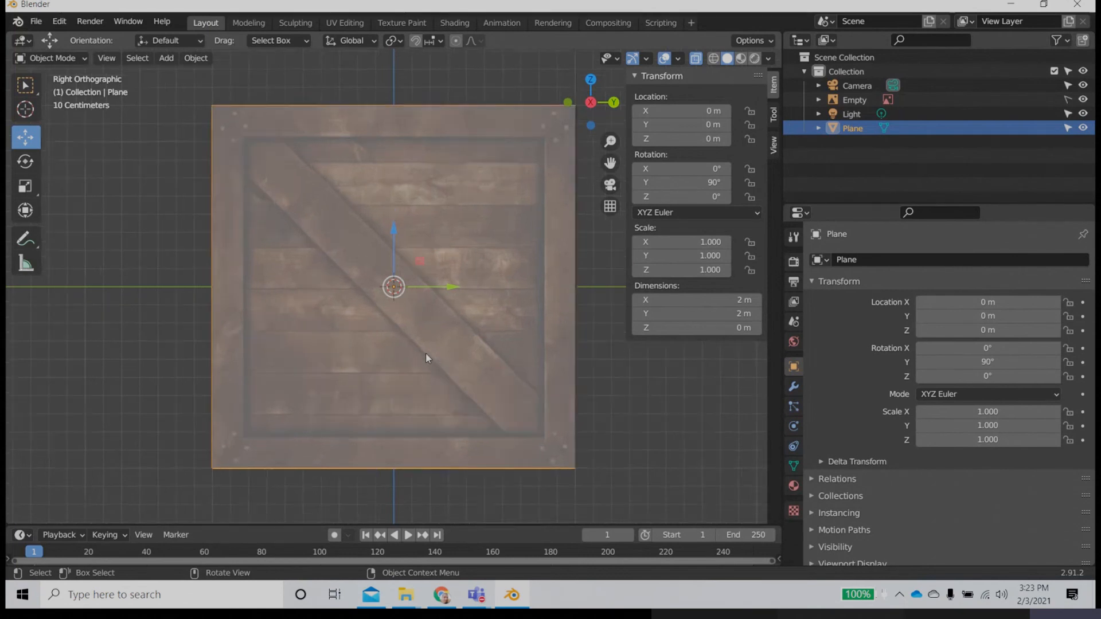
{"action": "middle_click_drag", "start_coordinate": [459, 350], "coordinate": [434, 350]}
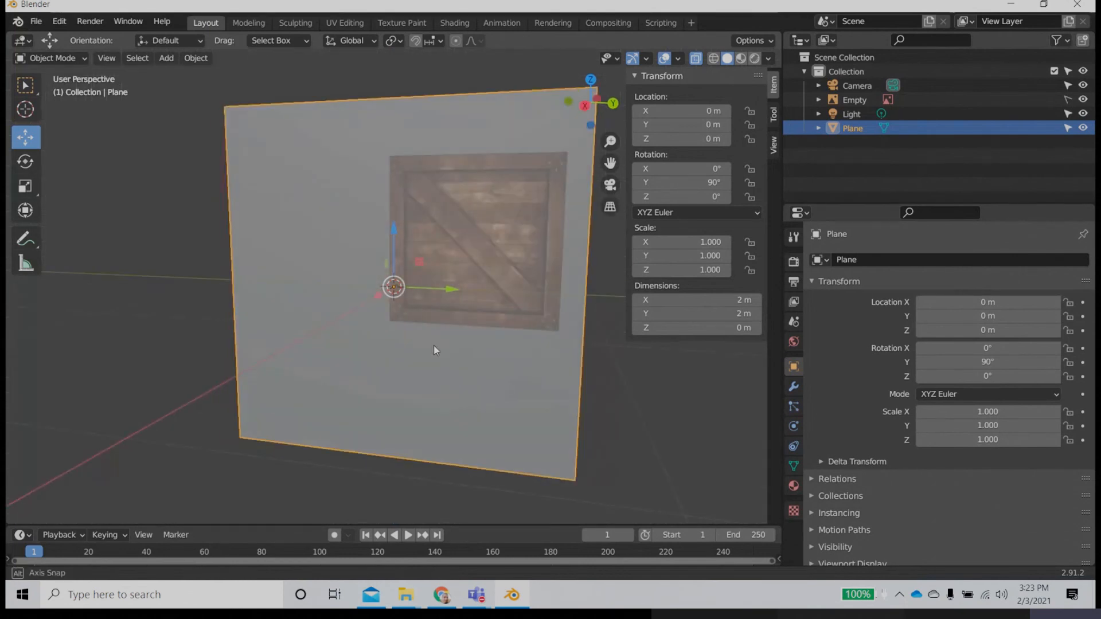
{"action": "key", "text": "KP_3"}
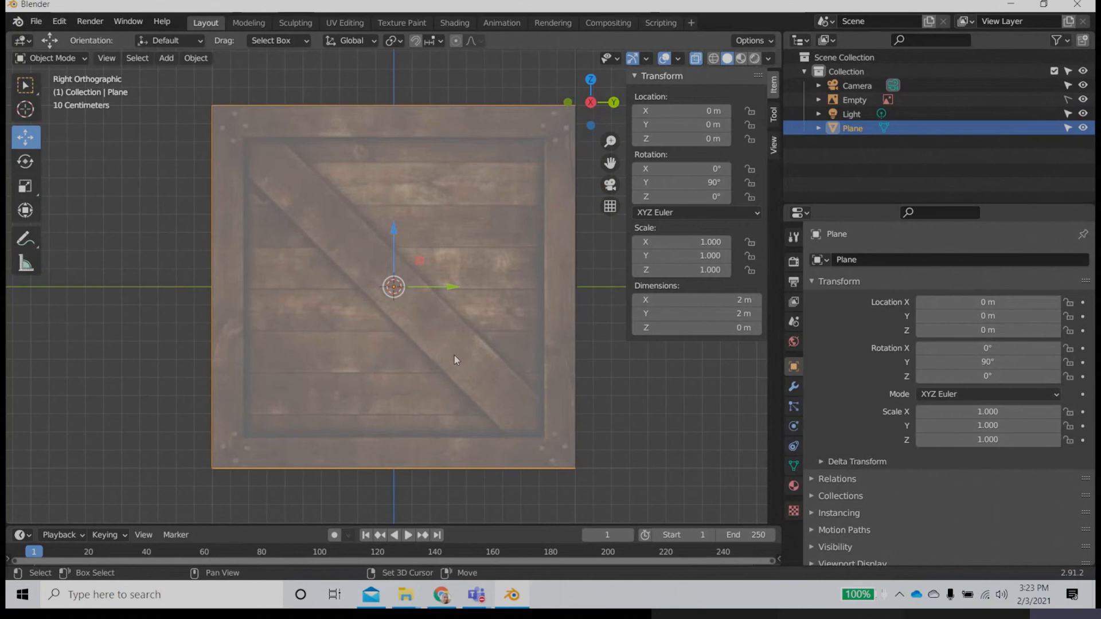
{"action": "middle_click_drag", "start_coordinate": [454, 356], "coordinate": [399, 345], "text": "shift"}
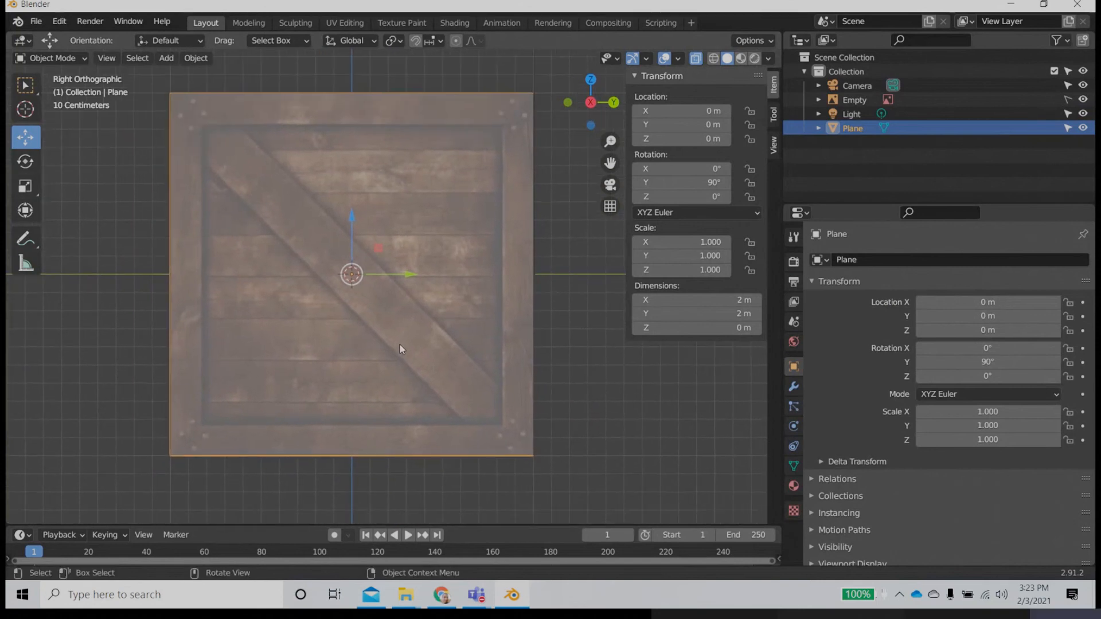
Step: Put the plane into Edit Mode
{"action": "left_click", "coordinate": [63, 58]}
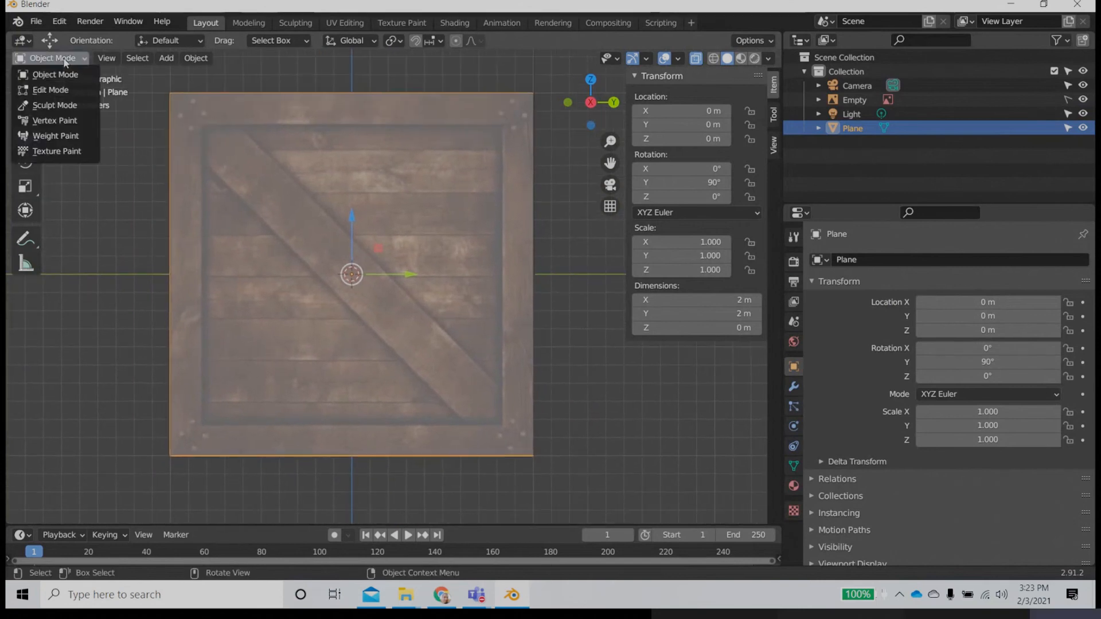
{"action": "left_click", "coordinate": [35, 72]}
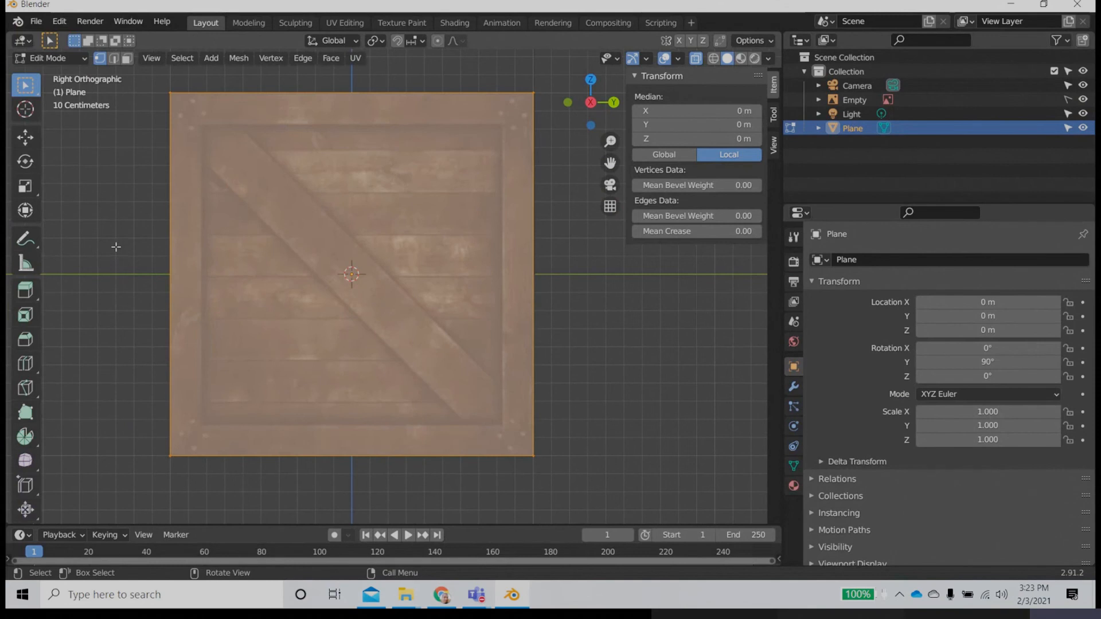
{"action": "key", "text": "Tab"}
{"action": "key", "text": "Tab"}
{"action": "key", "text": "Tab"}
{"action": "key", "text": "Tab"}
Step: Add vertical loop cuts to the plane with the number of cuts set to 2
{"action": "left_click", "coordinate": [20, 366]}
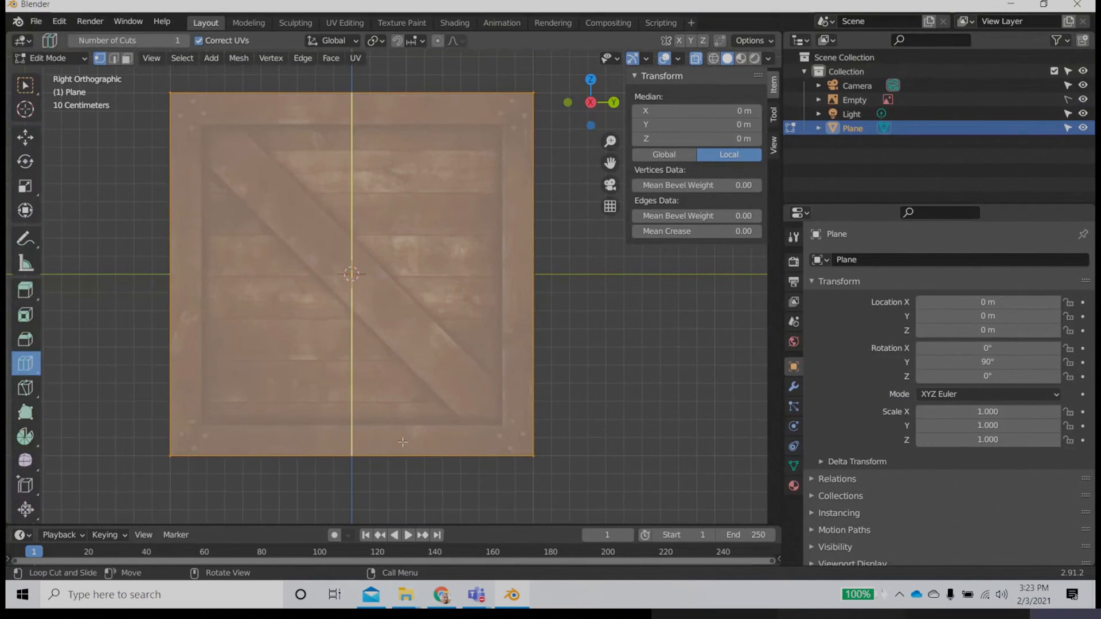
{"action": "left_click", "coordinate": [351, 446]}
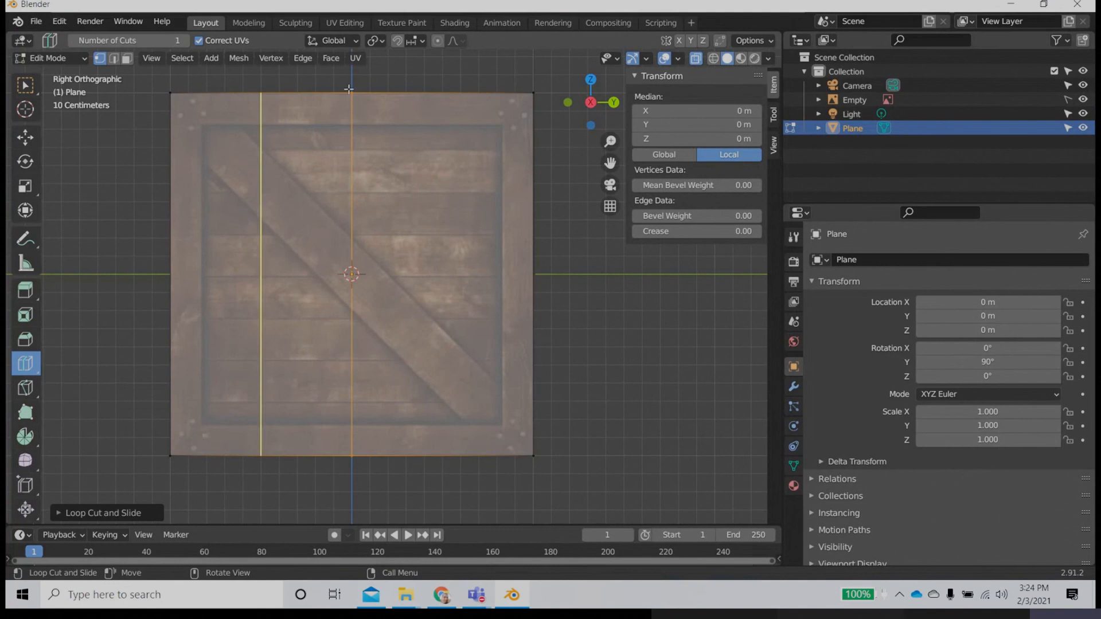
{"action": "left_click", "coordinate": [90, 515]}
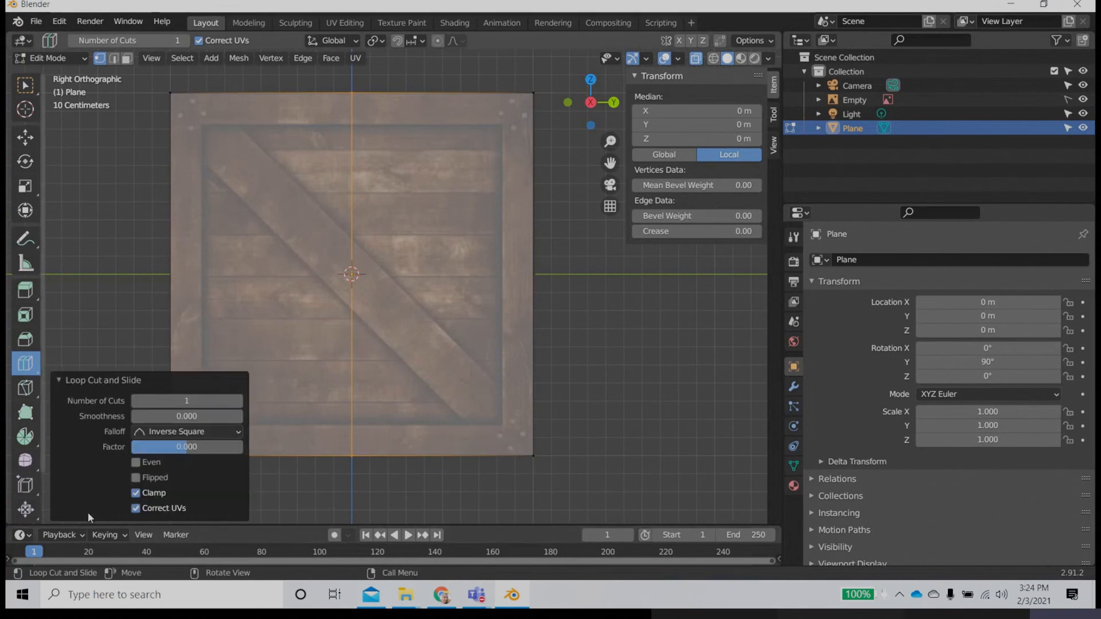
{"action": "left_click", "coordinate": [239, 400]}
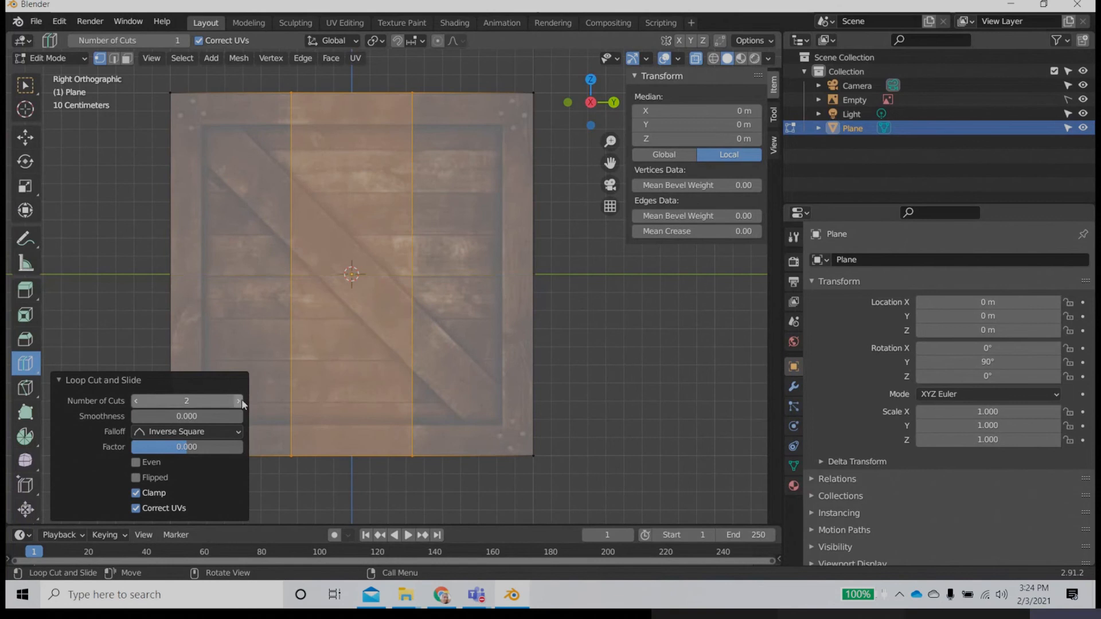
Step: Scale the two vertical loop cuts apart along Y by about 2.53, towards the inner edges of the crate's side frame boards
{"action": "left_click", "coordinate": [28, 190]}
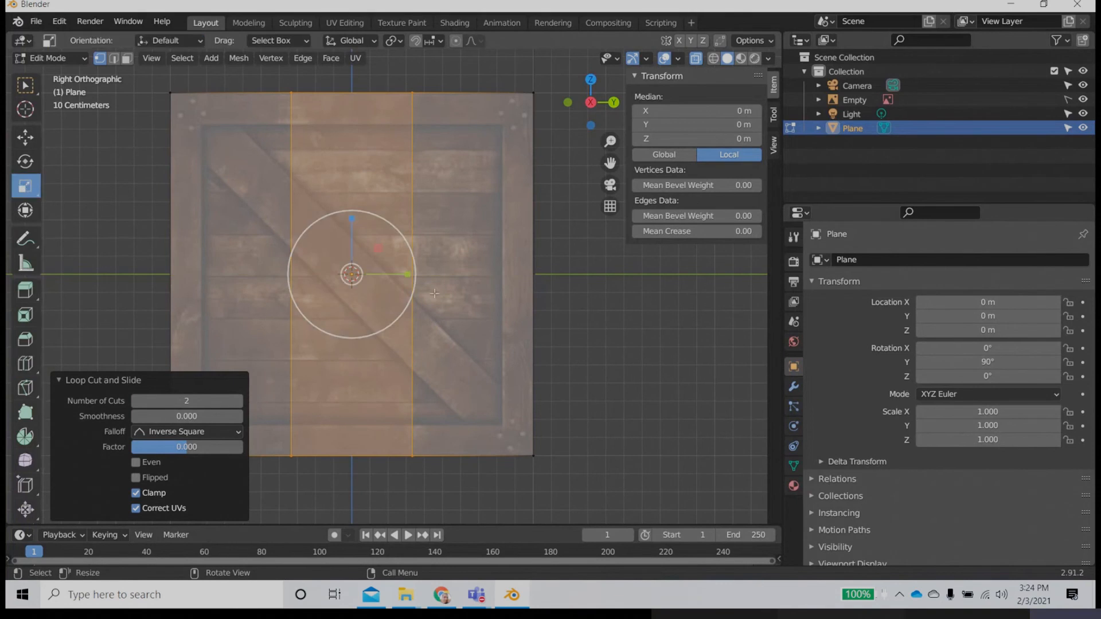
{"action": "left_click_drag", "start_coordinate": [409, 277], "coordinate": [502, 285]}
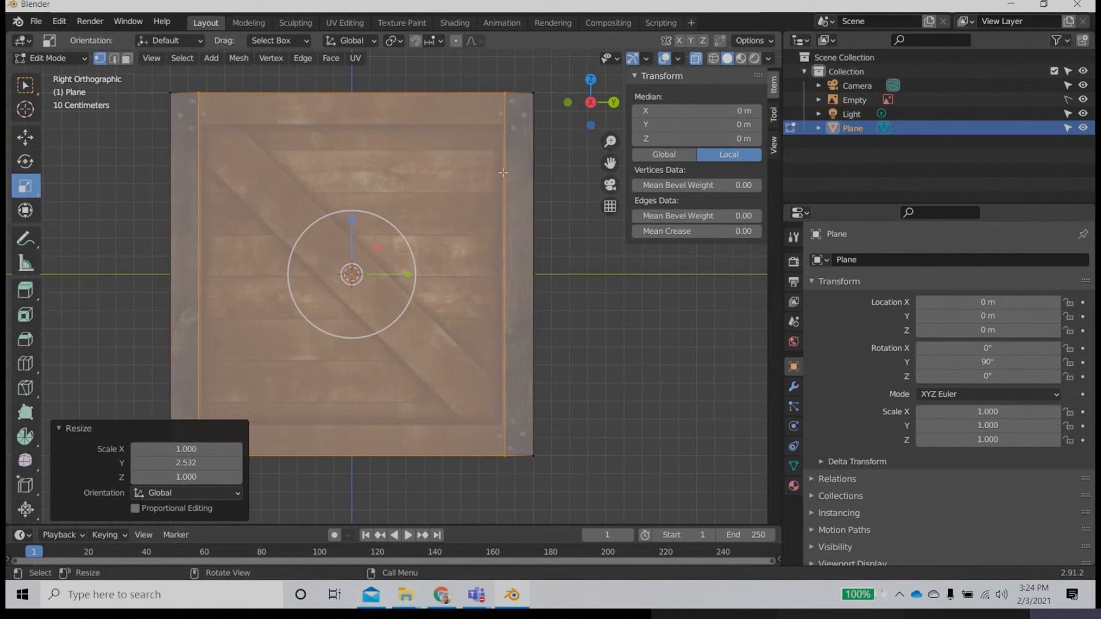
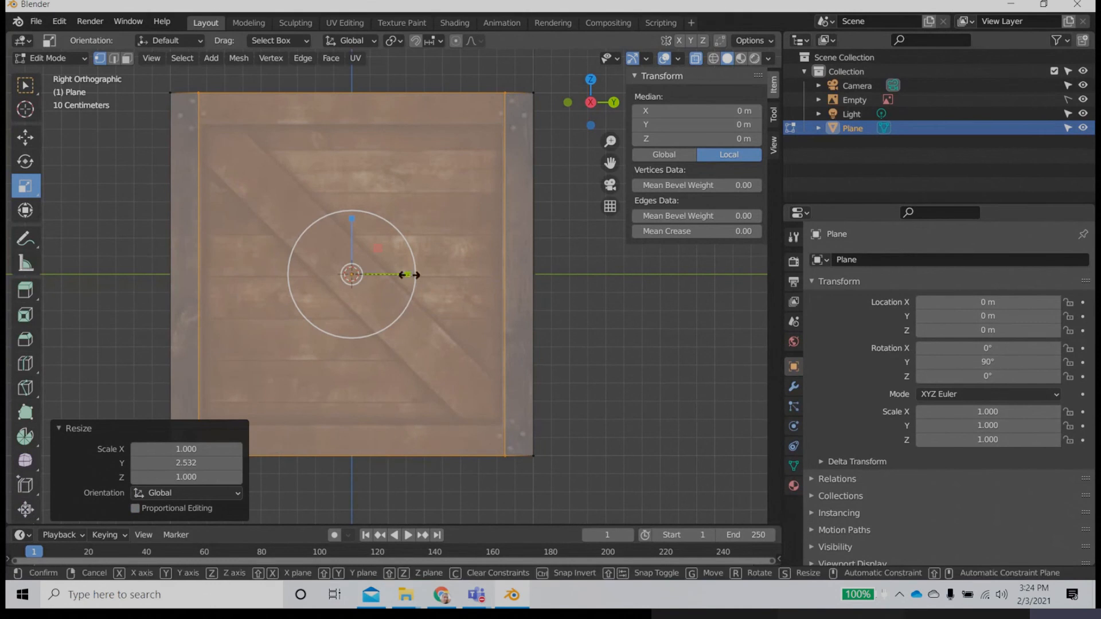
Step: Try a slight rescale of the two vertical loop cuts along Y, and set the resize's Y scale to 1
{"action": "left_click_drag", "start_coordinate": [407, 275], "coordinate": [408, 275]}
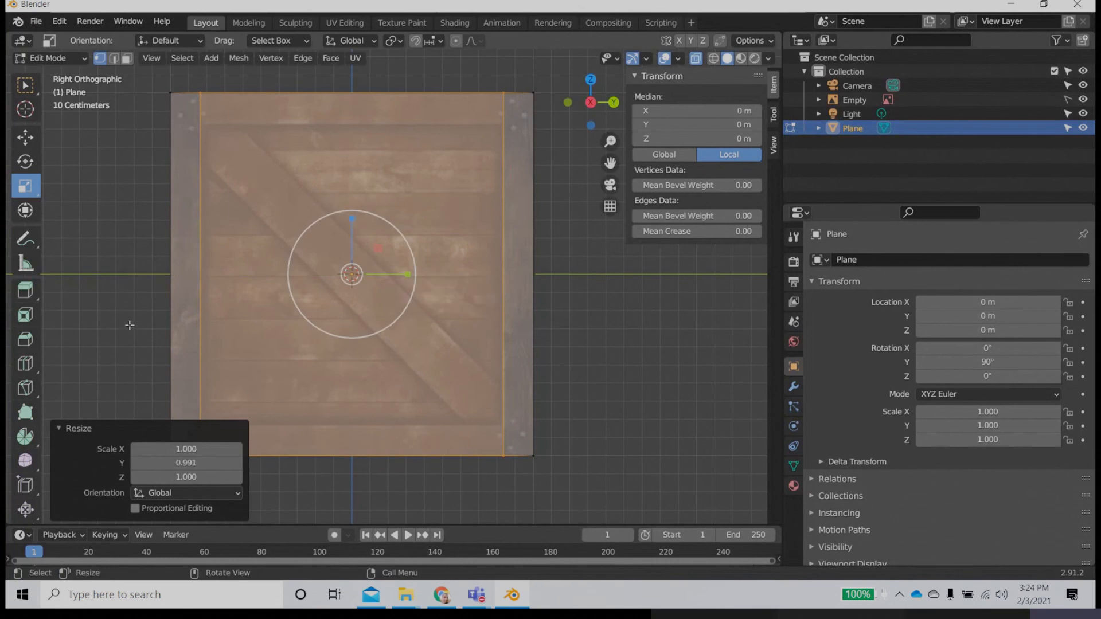
{"action": "left_click", "coordinate": [212, 463]}
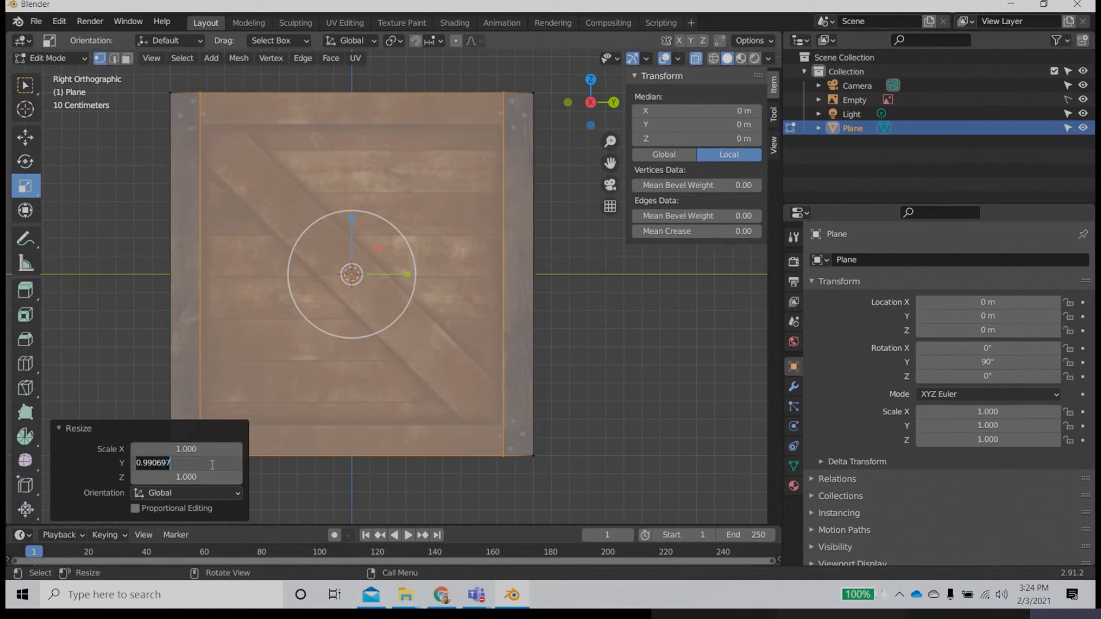
{"action": "type", "text": "1"}
{"action": "key", "text": "Return"}
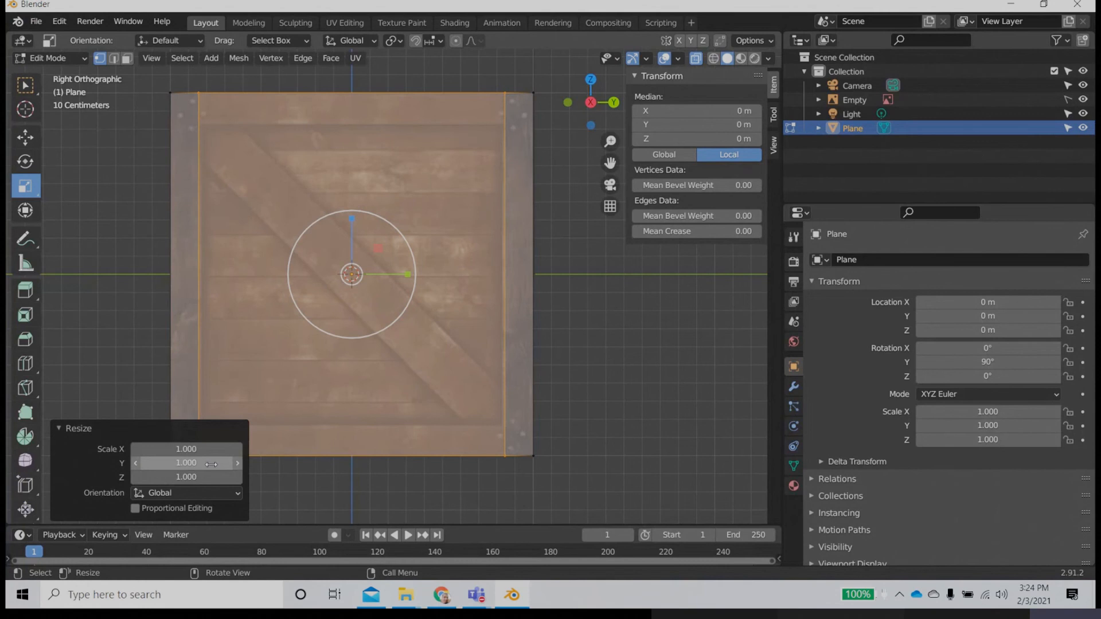
Step: Add 2 horizontal loop cuts to the plane and scale them apart along Z by about 2.5, matching the upper and lower frame boards
{"action": "left_click", "coordinate": [25, 363]}
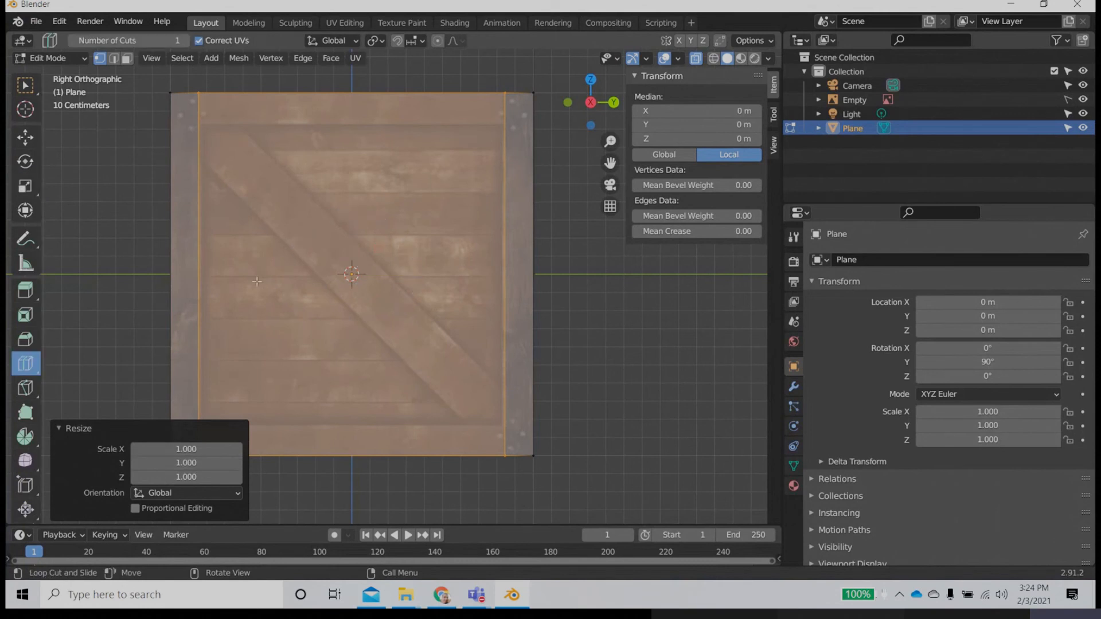
{"action": "left_click", "coordinate": [257, 281]}
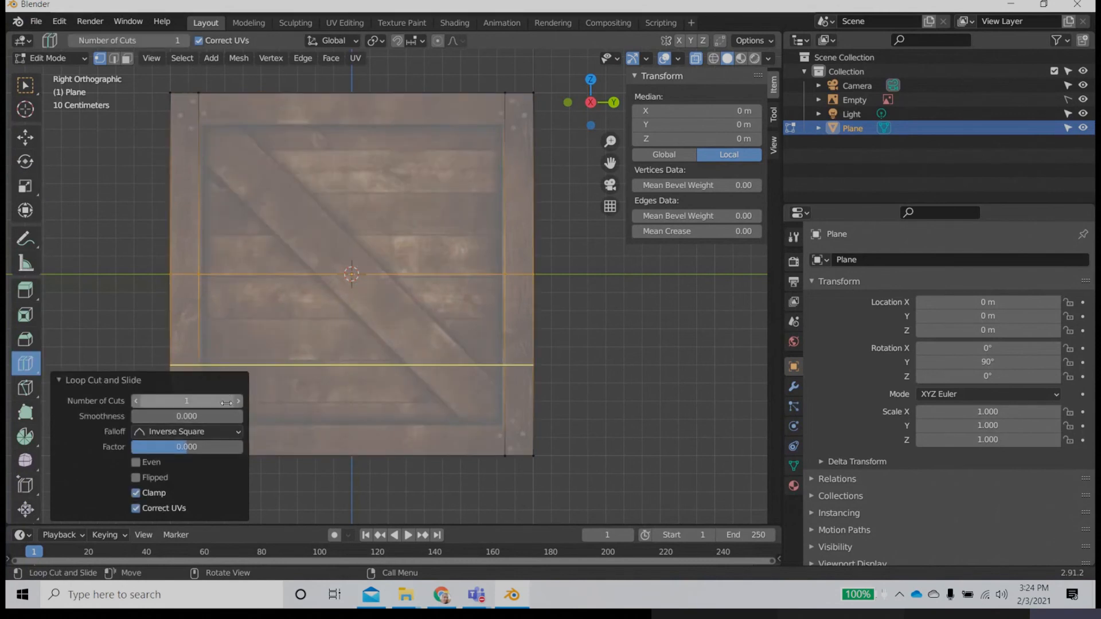
{"action": "left_click", "coordinate": [238, 400]}
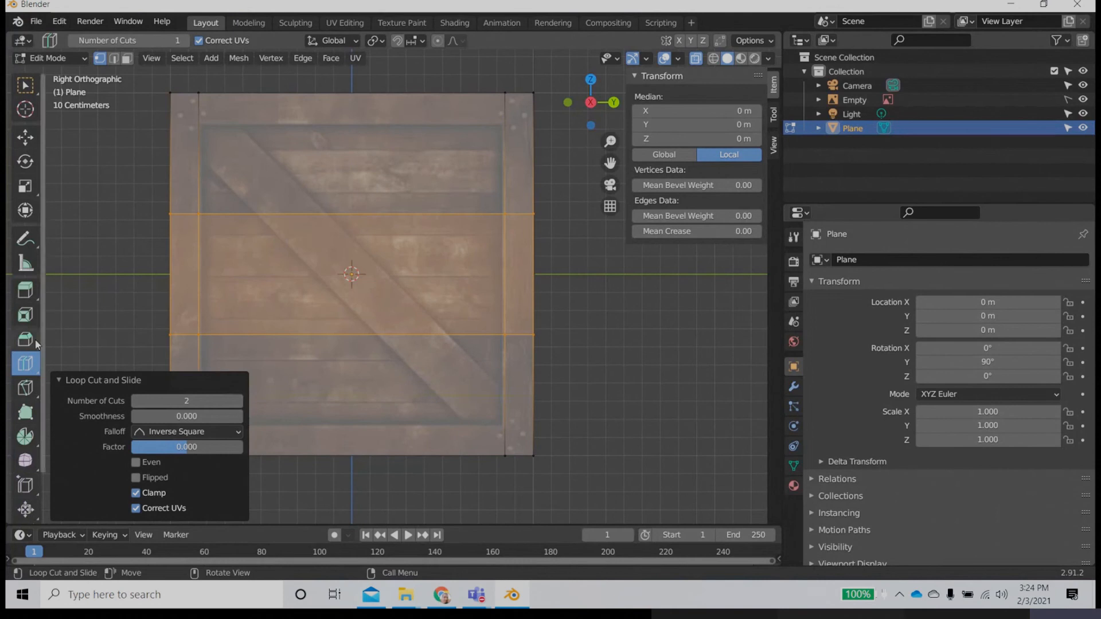
{"action": "left_click", "coordinate": [25, 186]}
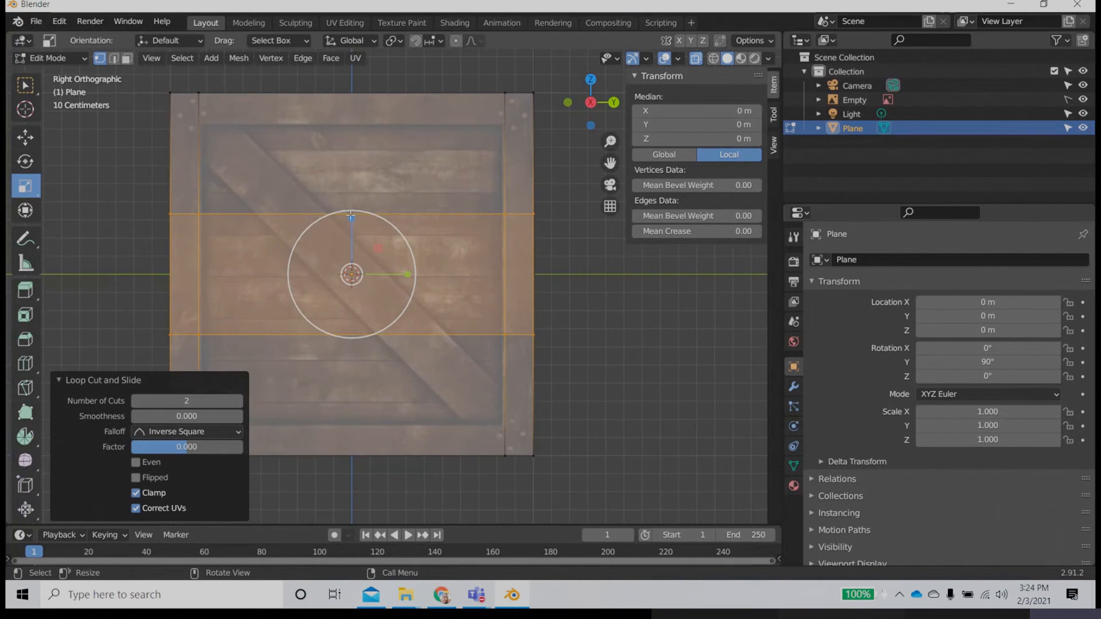
{"action": "left_click_drag", "start_coordinate": [351, 216], "coordinate": [356, 134]}
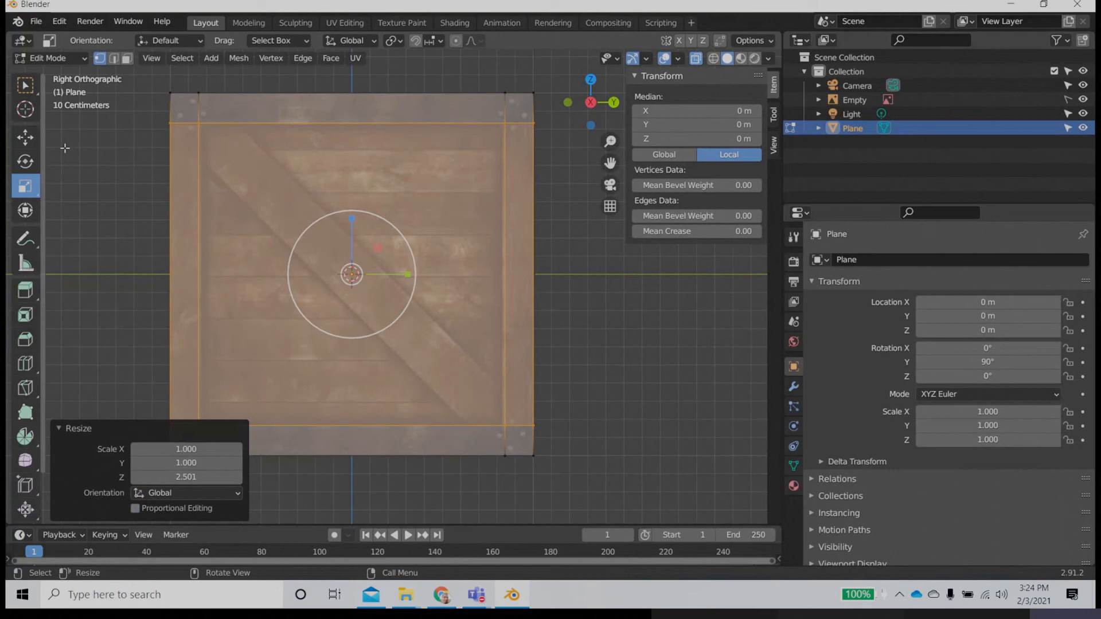
{"action": "left_click", "coordinate": [25, 137]}
{"action": "left_click", "coordinate": [554, 349]}
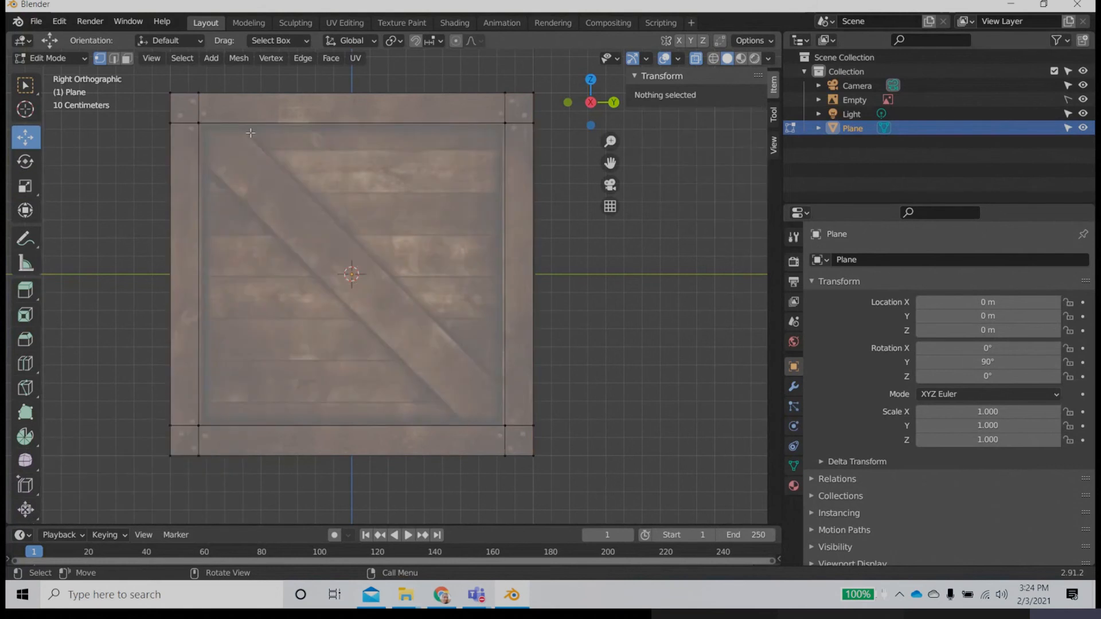
Step: Knife-cut the plane's inner face along both long edges of the crate's diagonal board, ending each cut on the inner frame edges
{"action": "left_click", "coordinate": [25, 387]}
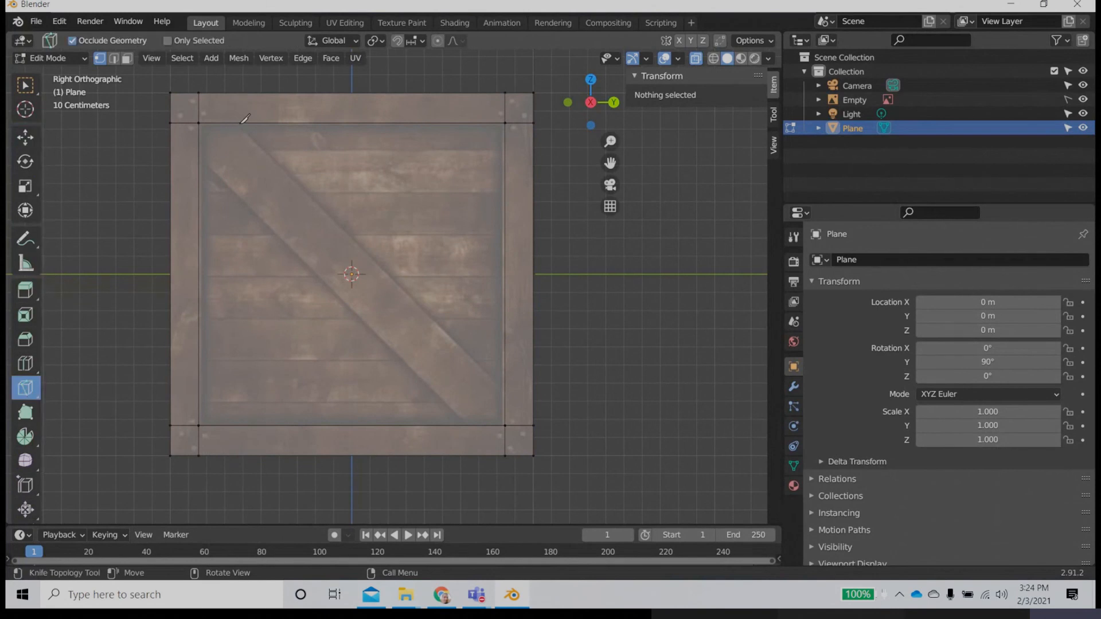
{"action": "left_click", "coordinate": [238, 123]}
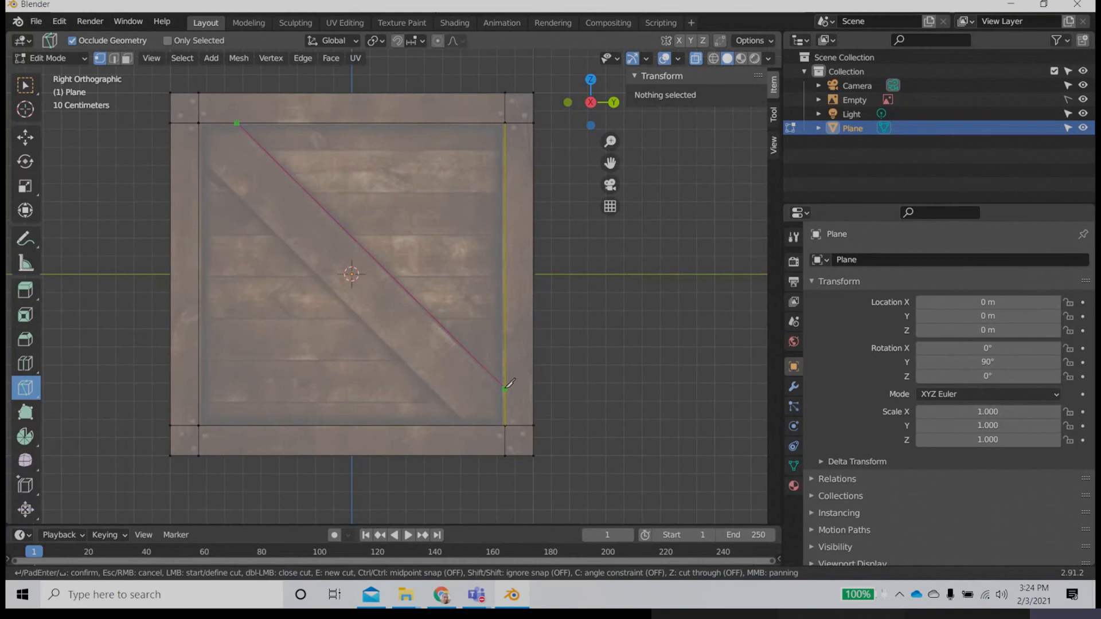
{"action": "left_click", "coordinate": [505, 388]}
{"action": "key", "text": "Return"}
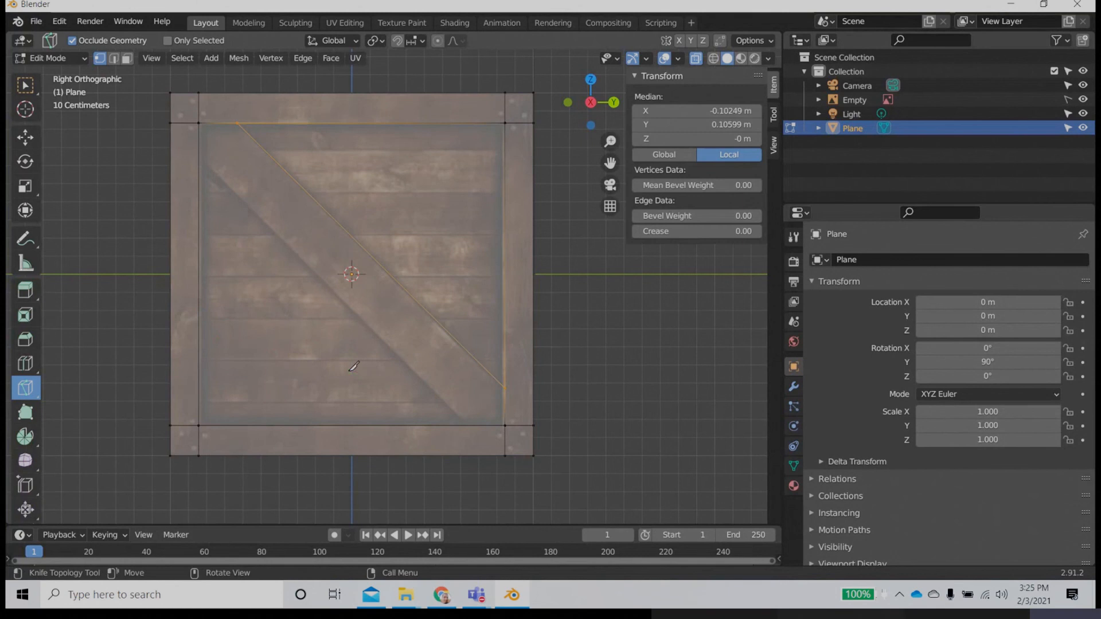
{"action": "left_click", "coordinate": [199, 154]}
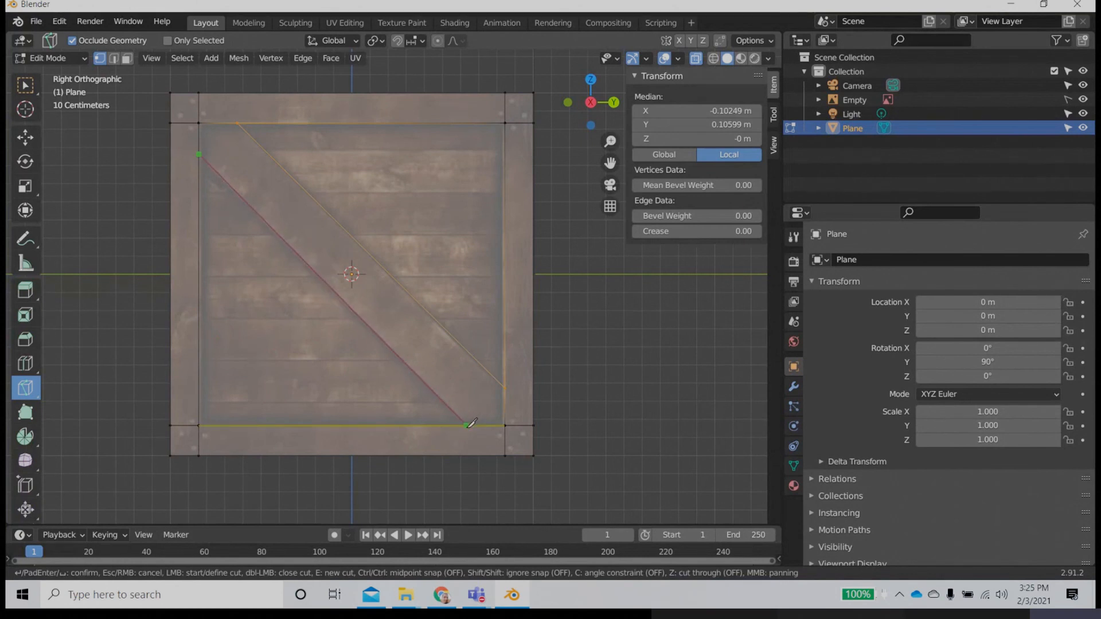
{"action": "left_click", "coordinate": [466, 426]}
{"action": "key", "text": "Return"}
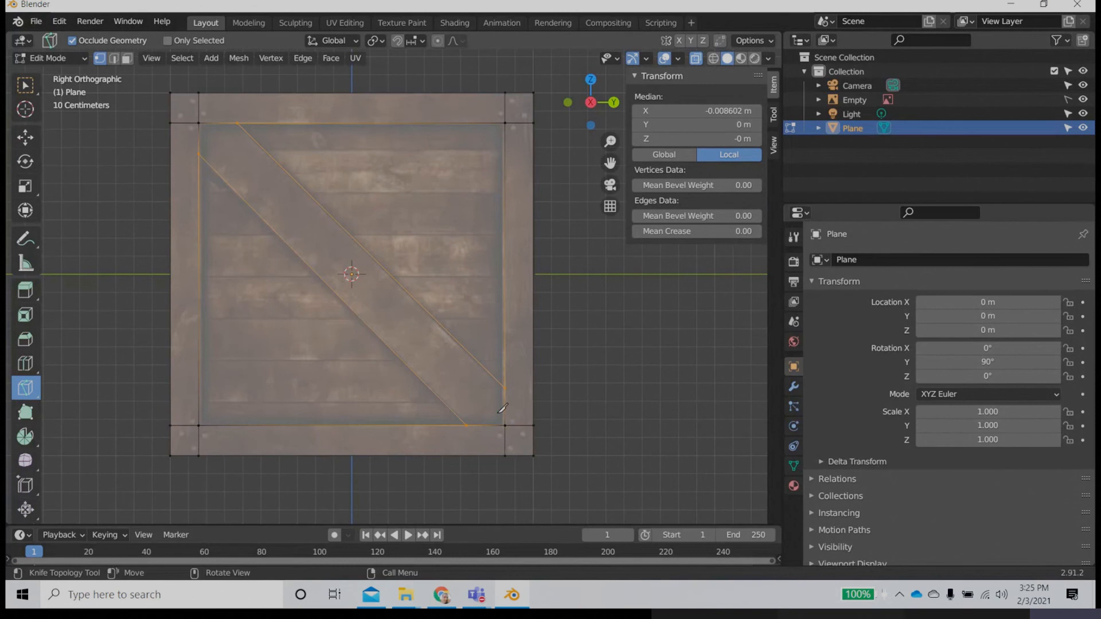
Step: Extrude the two triangular faces beside the diagonal board about 0.04 m backwards, into the crate side
{"action": "left_click", "coordinate": [25, 137]}
{"action": "middle_click_drag", "start_coordinate": [344, 286], "coordinate": [436, 359]}
{"action": "scroll", "coordinate": [443, 364], "scroll_direction": "down", "scroll_amount": 3}
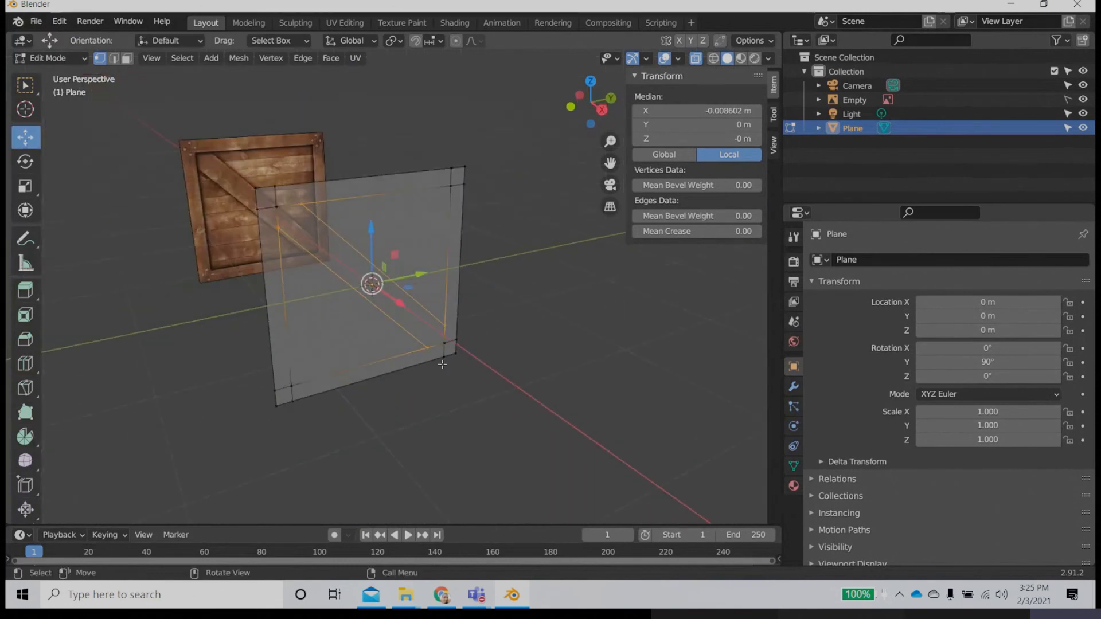
{"action": "left_click", "coordinate": [492, 440]}
{"action": "middle_click_drag", "start_coordinate": [430, 438], "coordinate": [384, 434]}
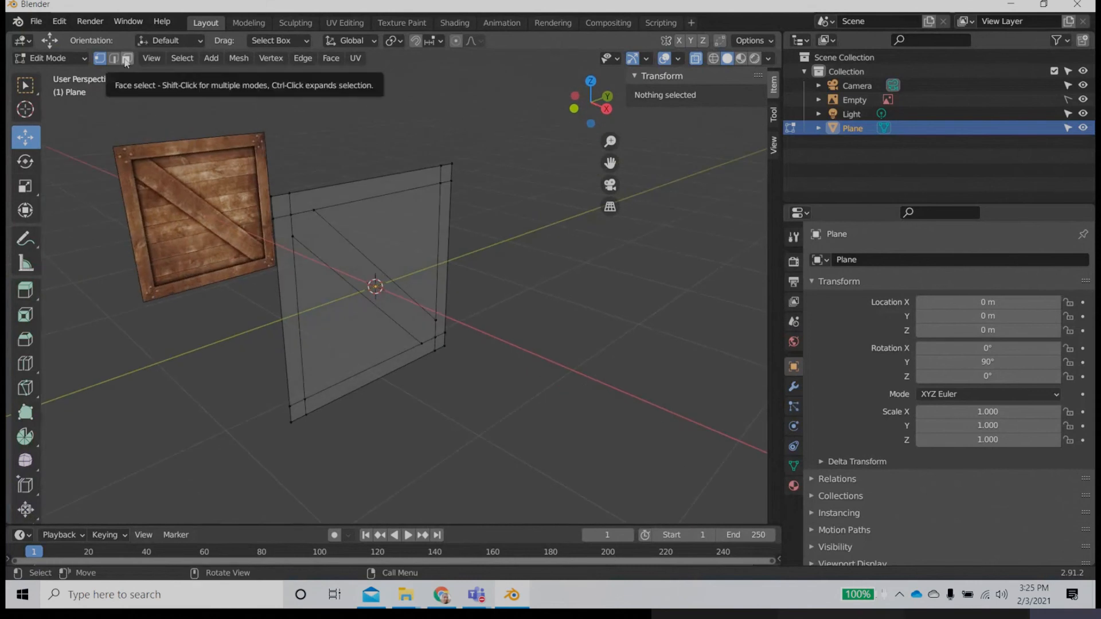
{"action": "left_click", "coordinate": [126, 60]}
{"action": "left_click", "coordinate": [403, 243]}
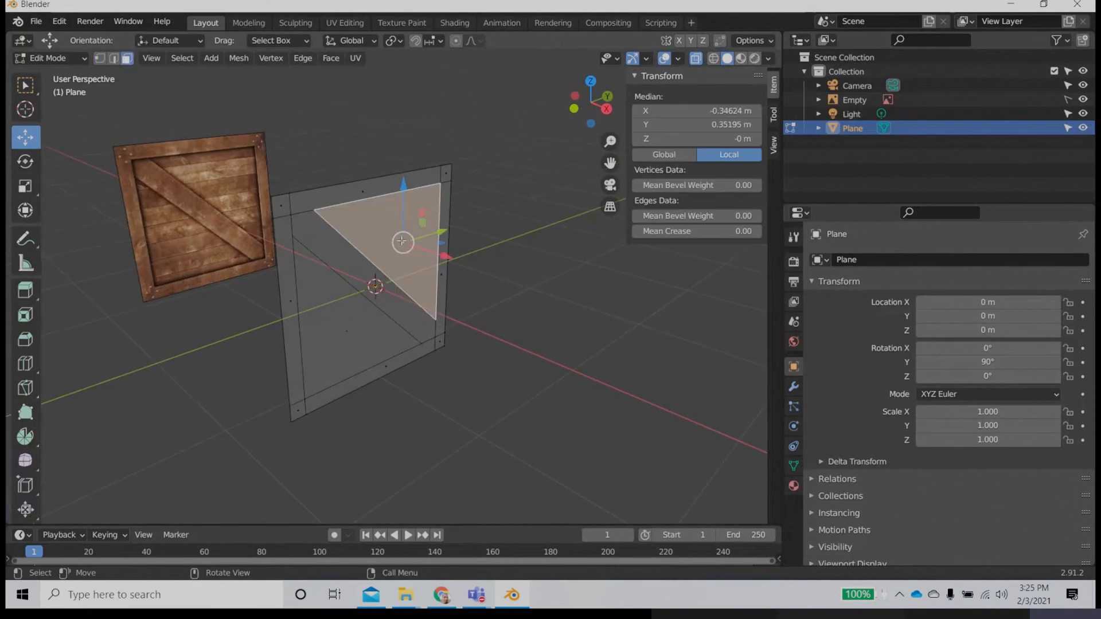
{"action": "left_click", "coordinate": [347, 333], "text": "shift"}
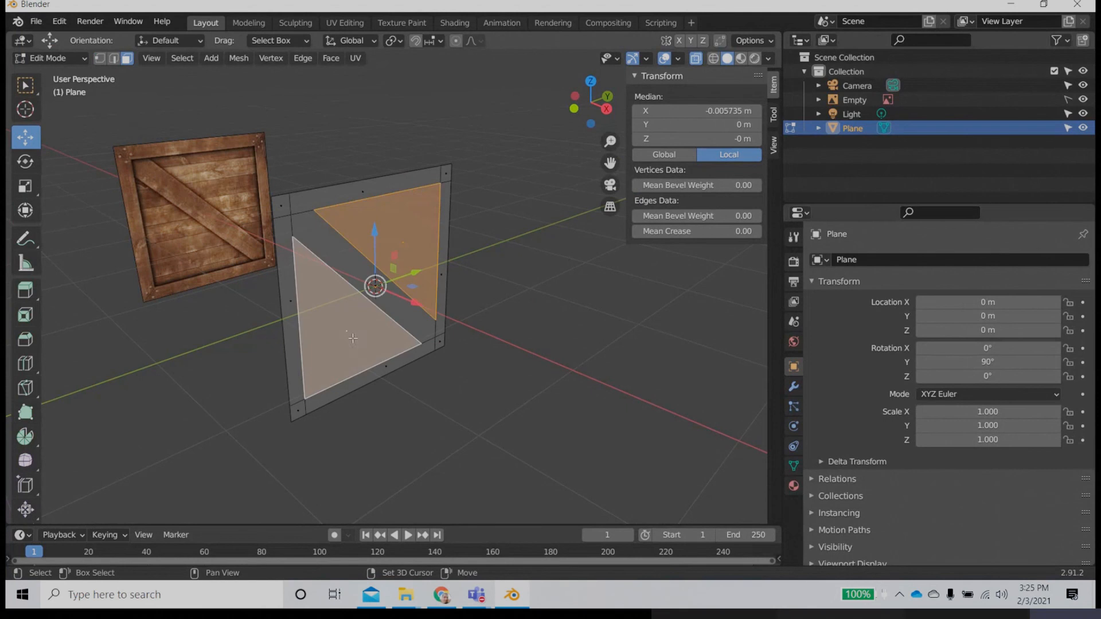
{"action": "key", "text": "e"}
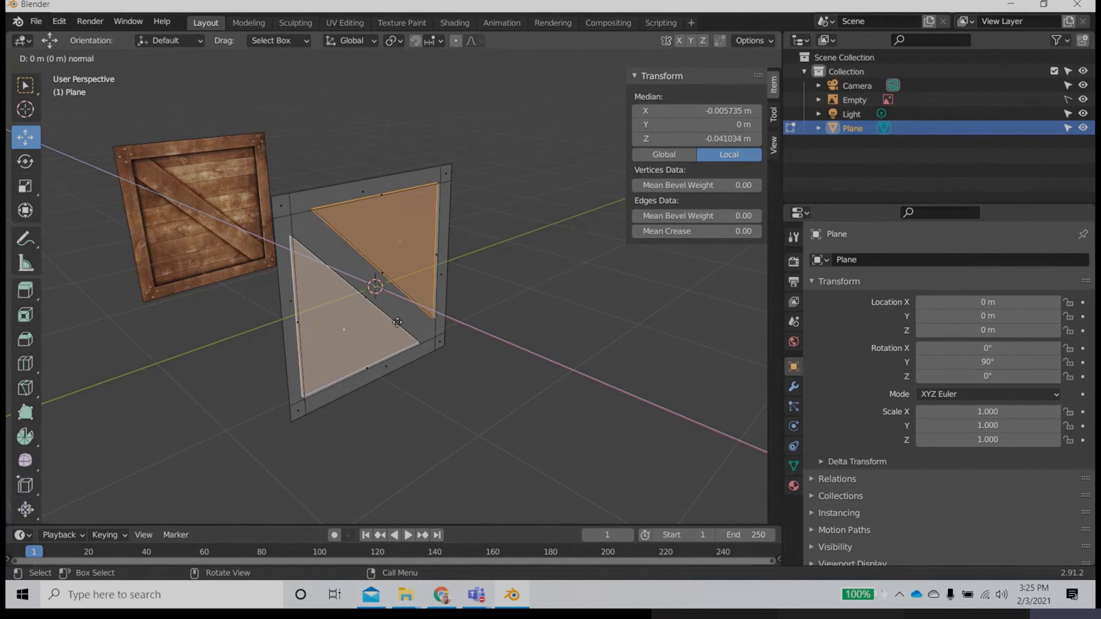
{"action": "left_click", "coordinate": [397, 322]}
{"action": "left_click", "coordinate": [450, 397]}
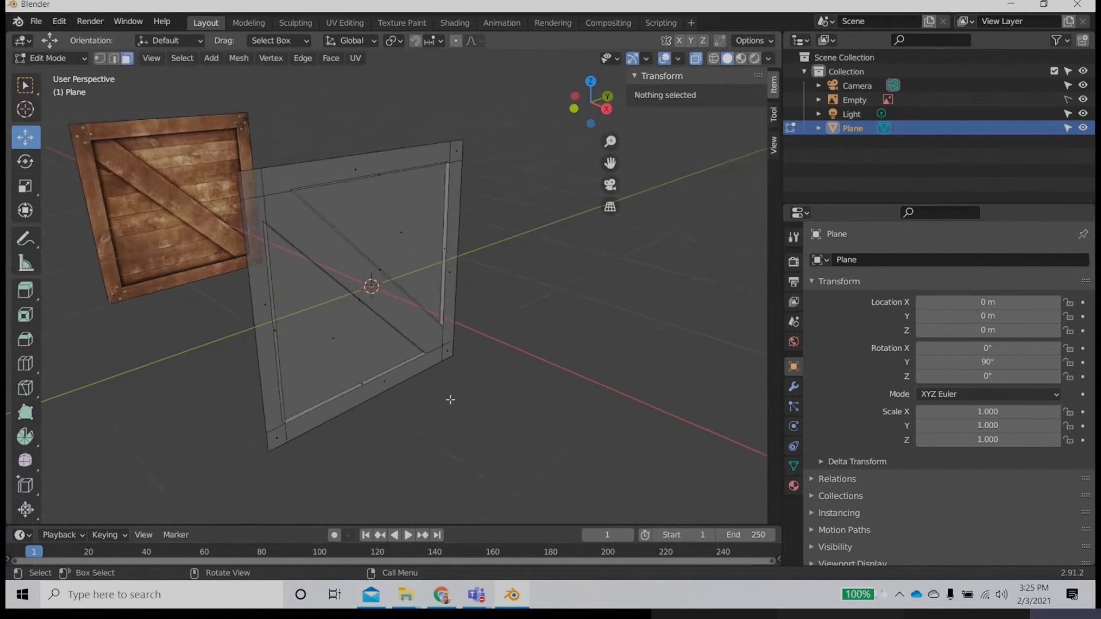
Step: Move the two recessed triangular faces about 0.06 m further back along negative X
{"action": "scroll", "coordinate": [450, 399], "scroll_direction": "up", "scroll_amount": 5}
{"action": "scroll", "coordinate": [456, 357], "scroll_direction": "down", "scroll_amount": 6}
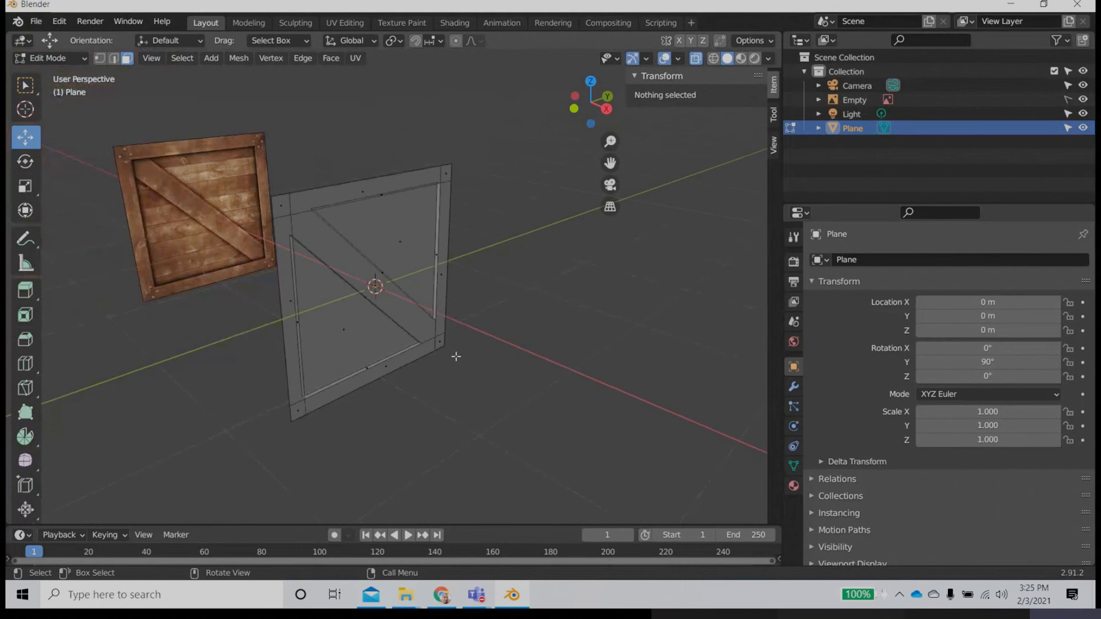
{"action": "left_click", "coordinate": [340, 330]}
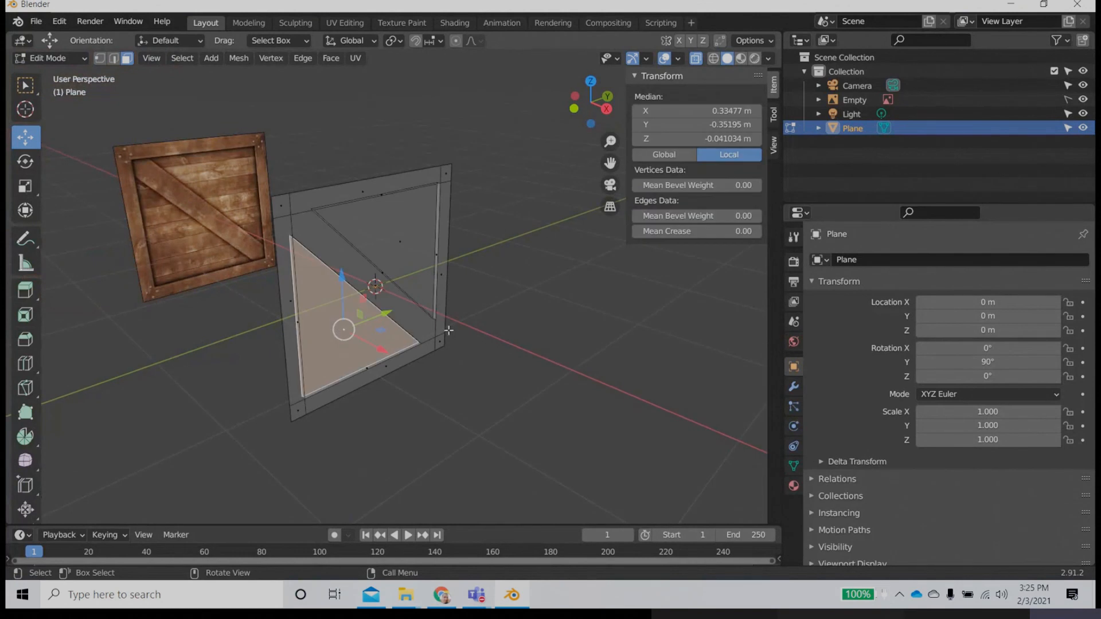
{"action": "left_click", "coordinate": [408, 310], "text": "shift"}
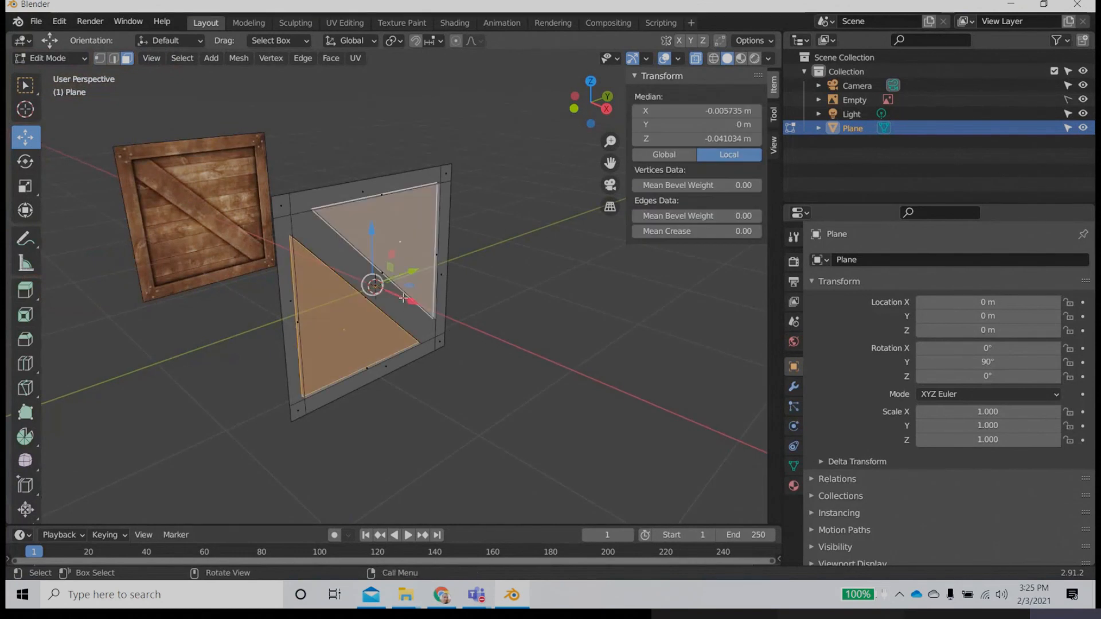
{"action": "left_click_drag", "start_coordinate": [404, 298], "coordinate": [395, 297]}
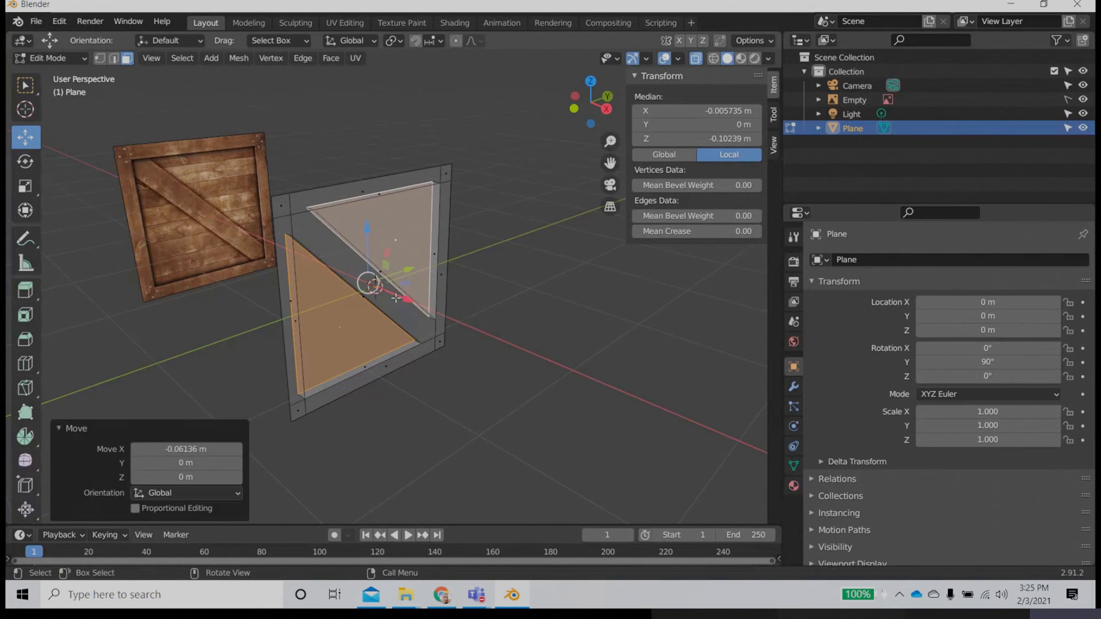
{"action": "left_click", "coordinate": [514, 405]}
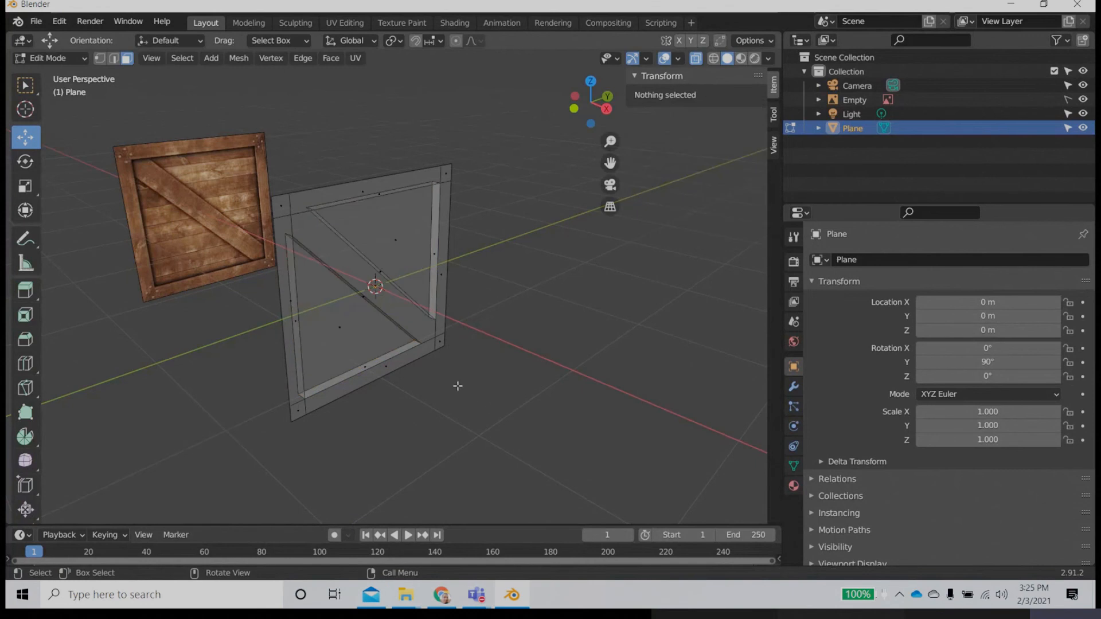
Step: Return the plane to Object Mode and deselect it to check the recessed panels
{"action": "right_click", "coordinate": [384, 278]}
{"action": "left_click", "coordinate": [49, 58]}
{"action": "left_click", "coordinate": [46, 73]}
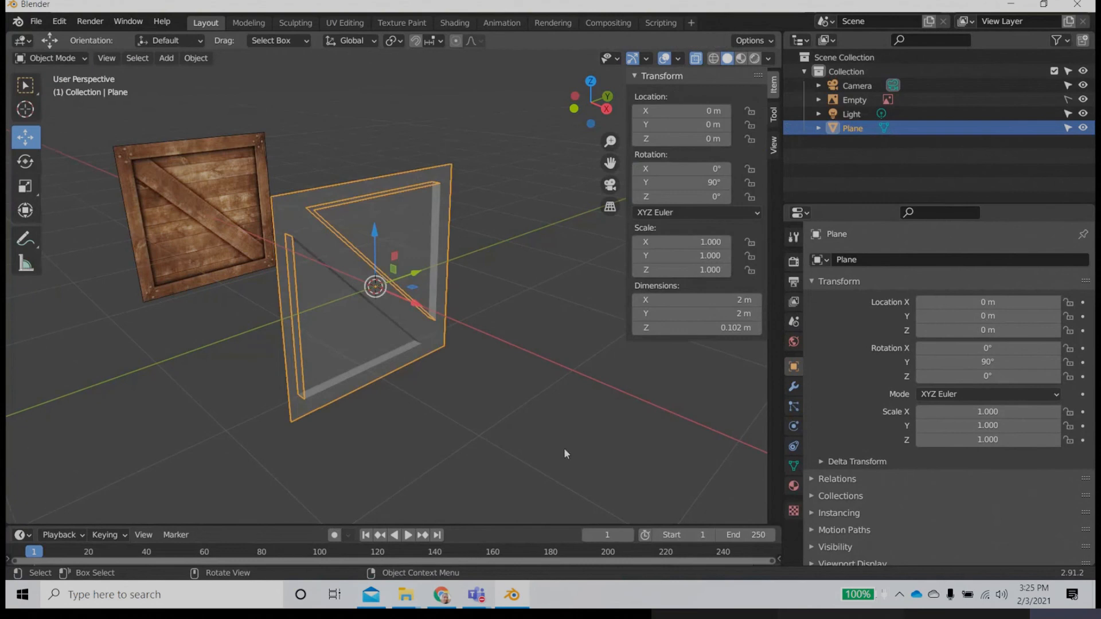
{"action": "left_click", "coordinate": [438, 398]}
{"action": "middle_click_drag", "start_coordinate": [438, 398], "coordinate": [388, 386]}
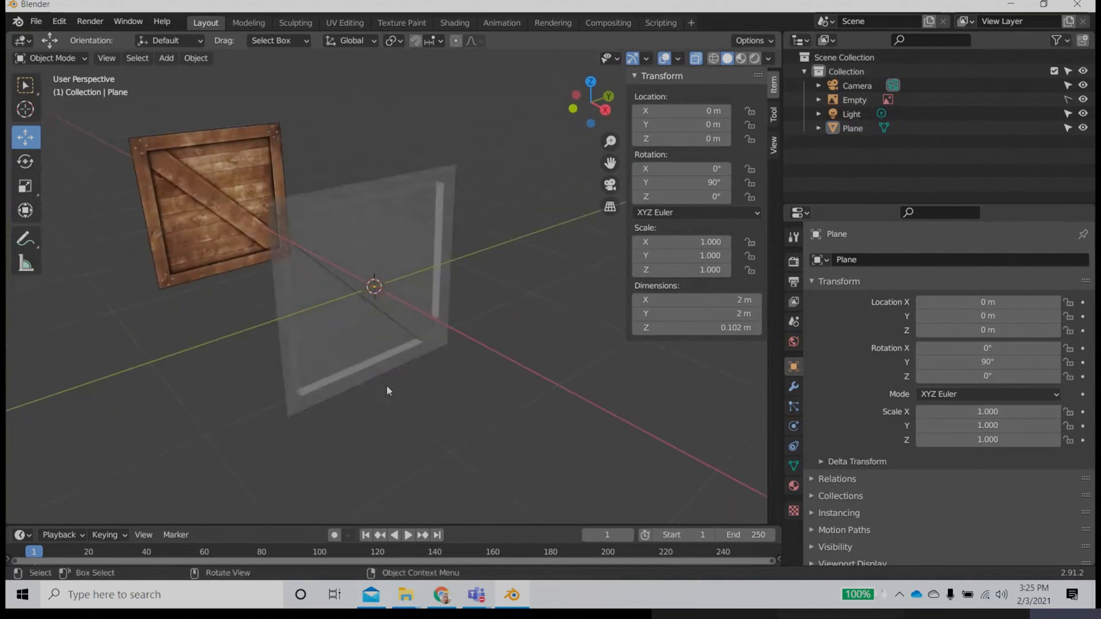
Step: Turn off X-ray shading so that the crate side is displayed as an opaque solid
{"action": "left_click", "coordinate": [398, 359]}
{"action": "left_click", "coordinate": [767, 58]}
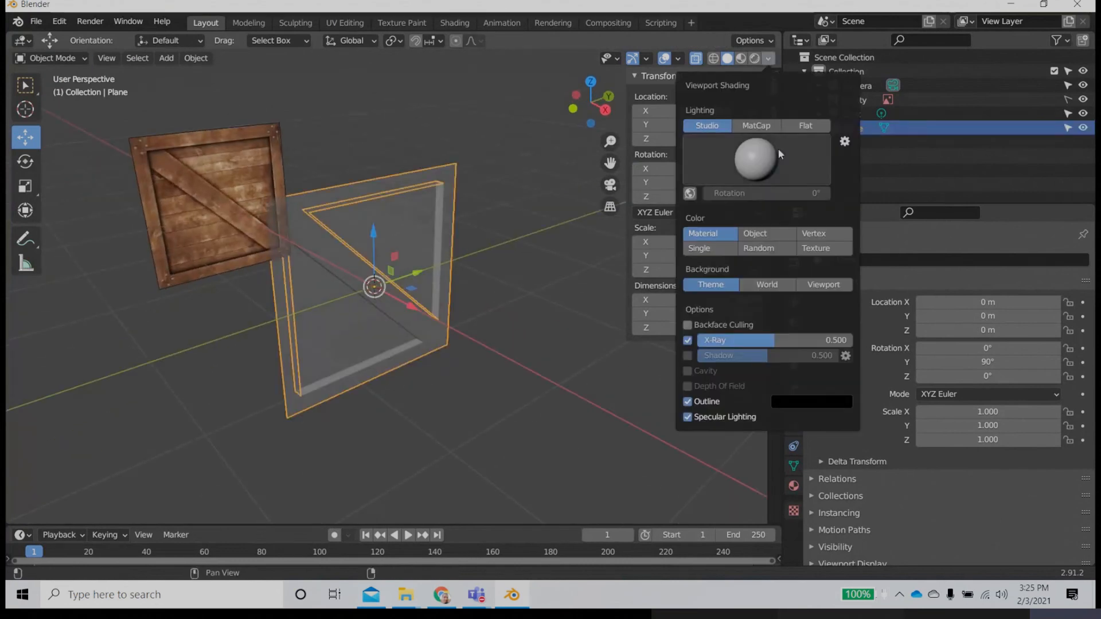
{"action": "left_click", "coordinate": [687, 340]}
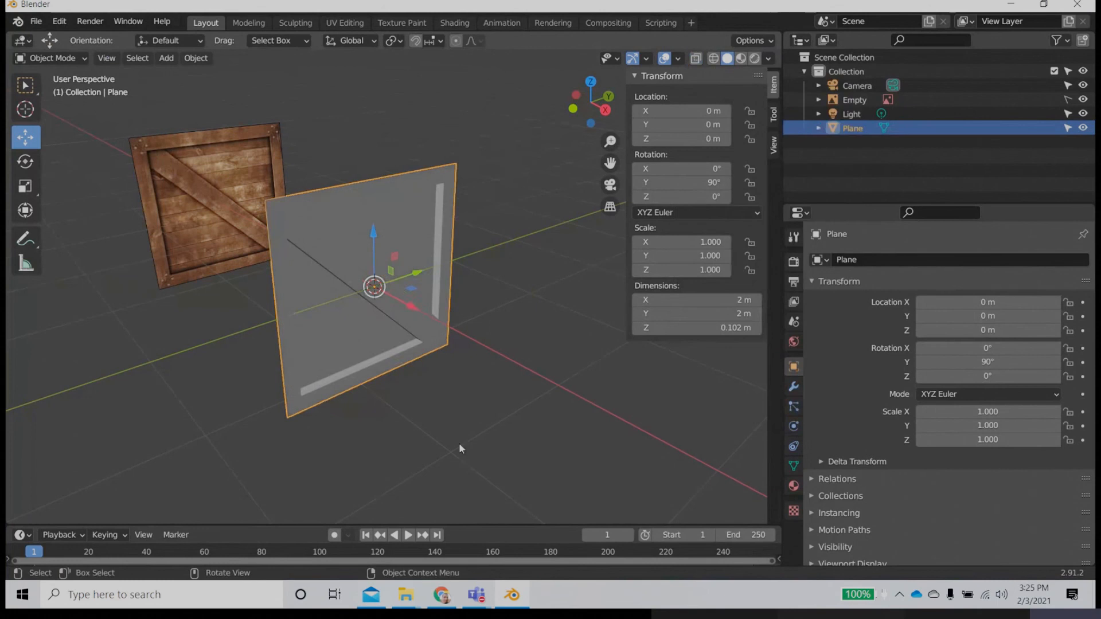
{"action": "left_click", "coordinate": [422, 403]}
{"action": "middle_click_drag", "start_coordinate": [423, 403], "coordinate": [422, 373]}
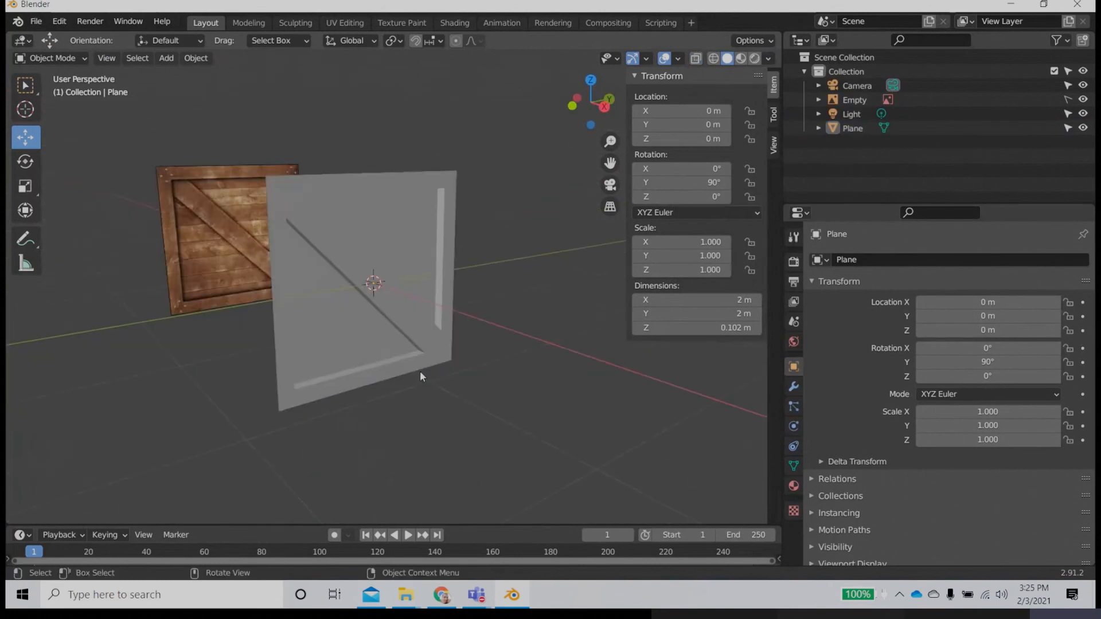
{"action": "left_click", "coordinate": [423, 372]}
Step: Delete the crate reference image from the scene and select the modelled plane
{"action": "left_click", "coordinate": [227, 278]}
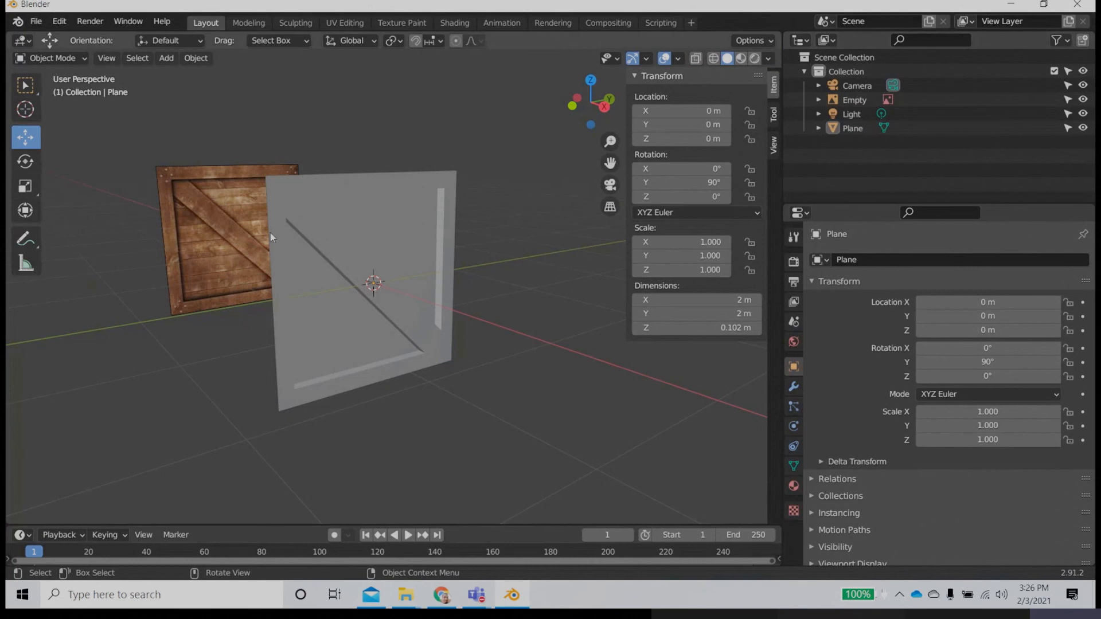
{"action": "left_click", "coordinate": [218, 233]}
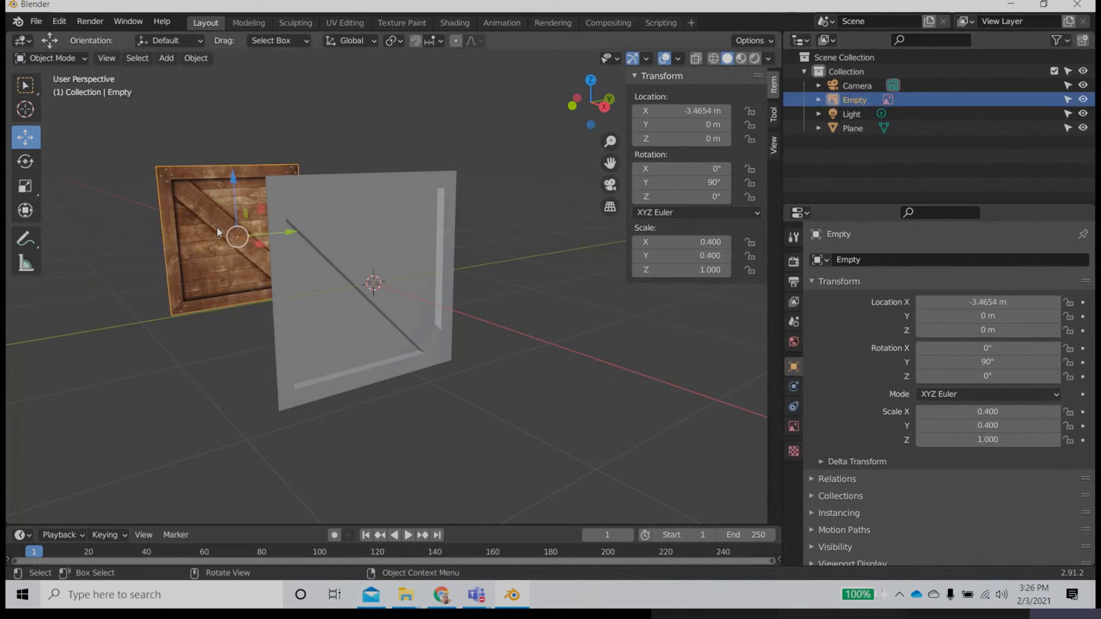
{"action": "key", "text": "Delete"}
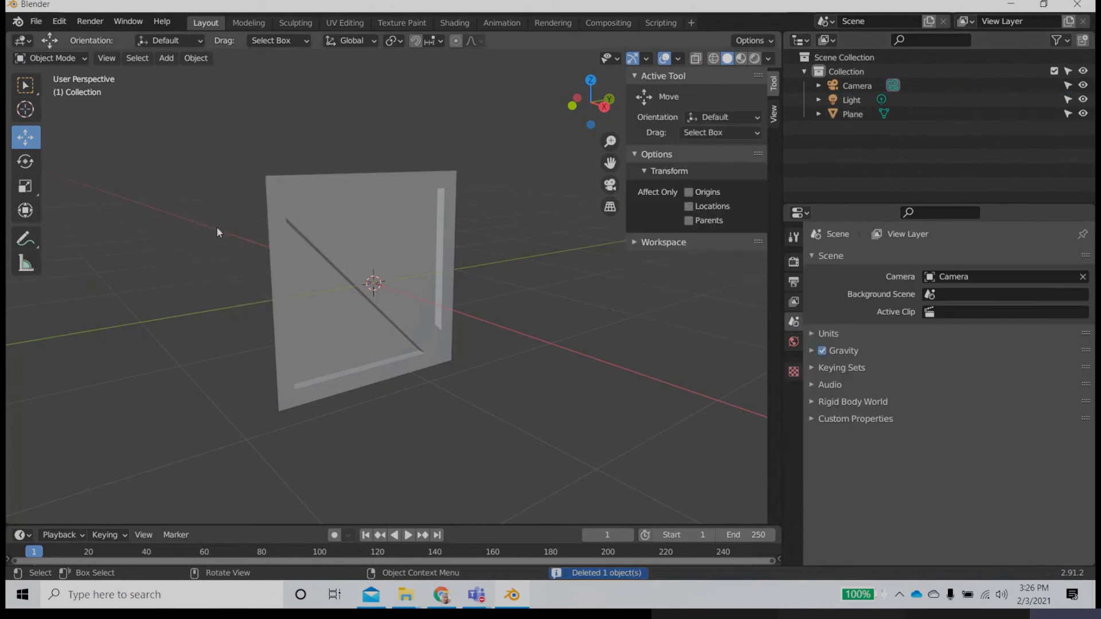
{"action": "left_click", "coordinate": [327, 270]}
{"action": "middle_click_drag", "start_coordinate": [380, 418], "coordinate": [411, 405]}
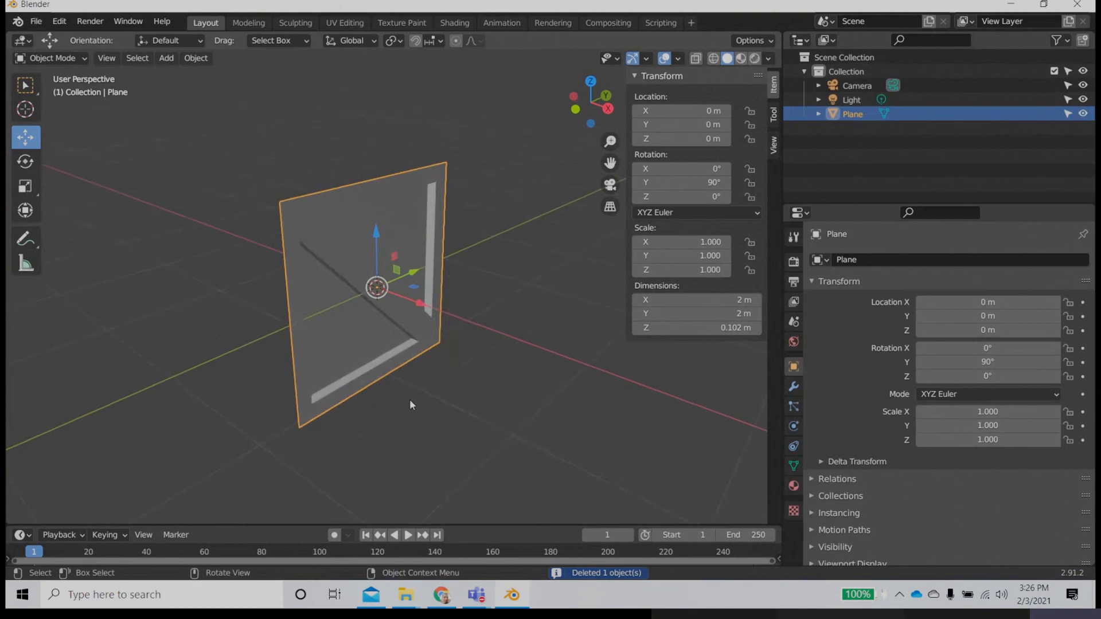
{"action": "scroll", "coordinate": [411, 404], "scroll_direction": "up", "scroll_amount": 3}
{"action": "scroll", "coordinate": [410, 405], "scroll_direction": "down", "scroll_amount": 5}
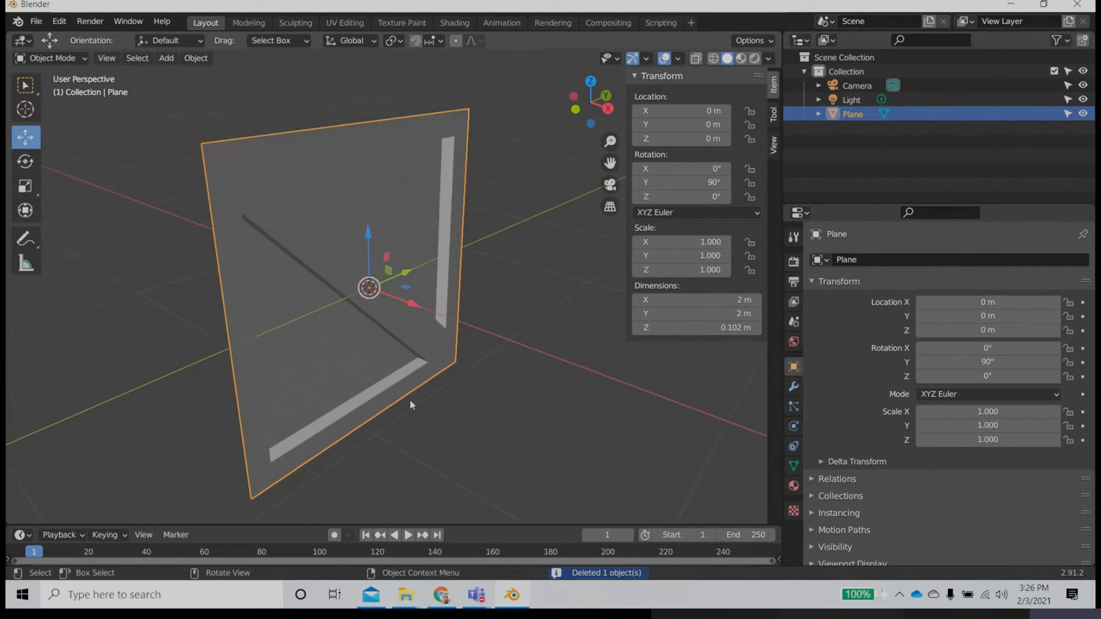
Step: Assign the existing Material to the plane and set its Base Color source to Image Texture
{"action": "left_click", "coordinate": [794, 486]}
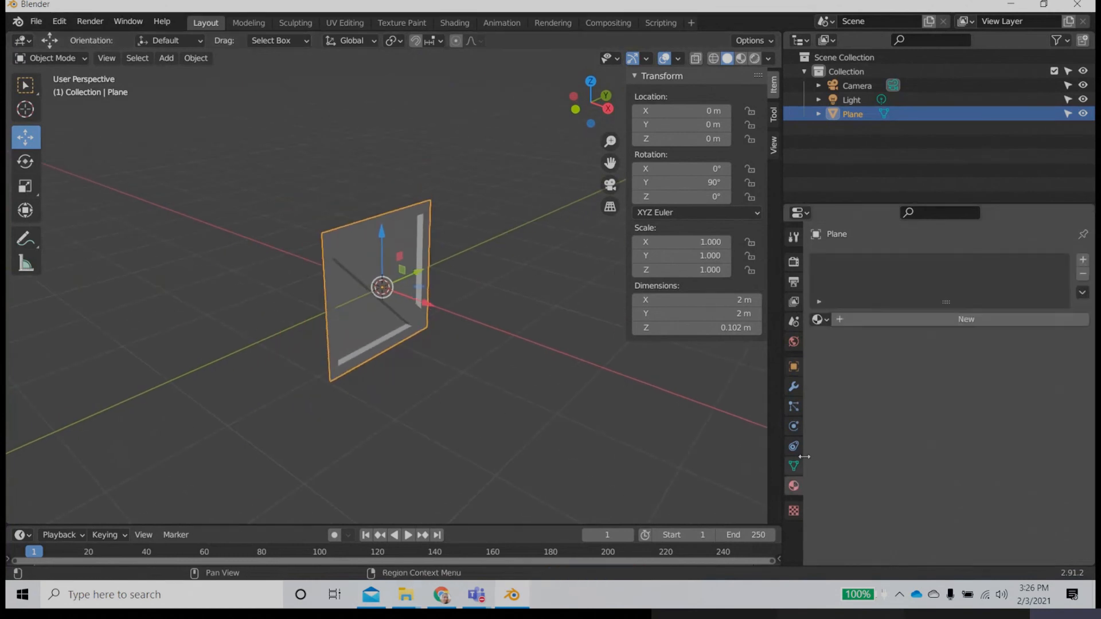
{"action": "left_click", "coordinate": [821, 318]}
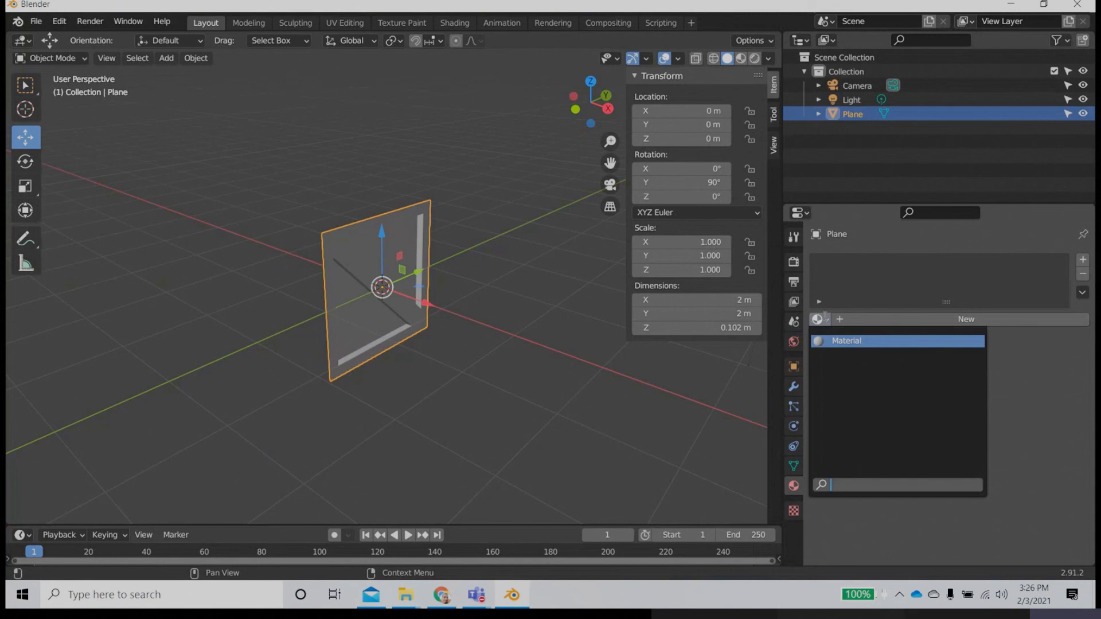
{"action": "left_click", "coordinate": [861, 340]}
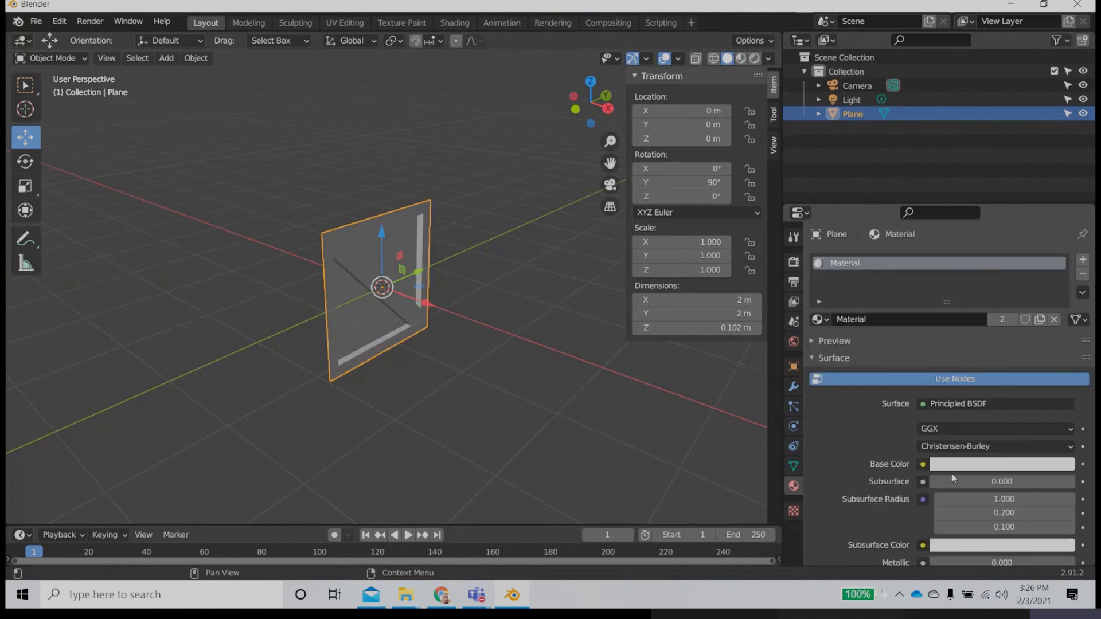
{"action": "left_click", "coordinate": [922, 465]}
{"action": "left_click", "coordinate": [619, 342]}
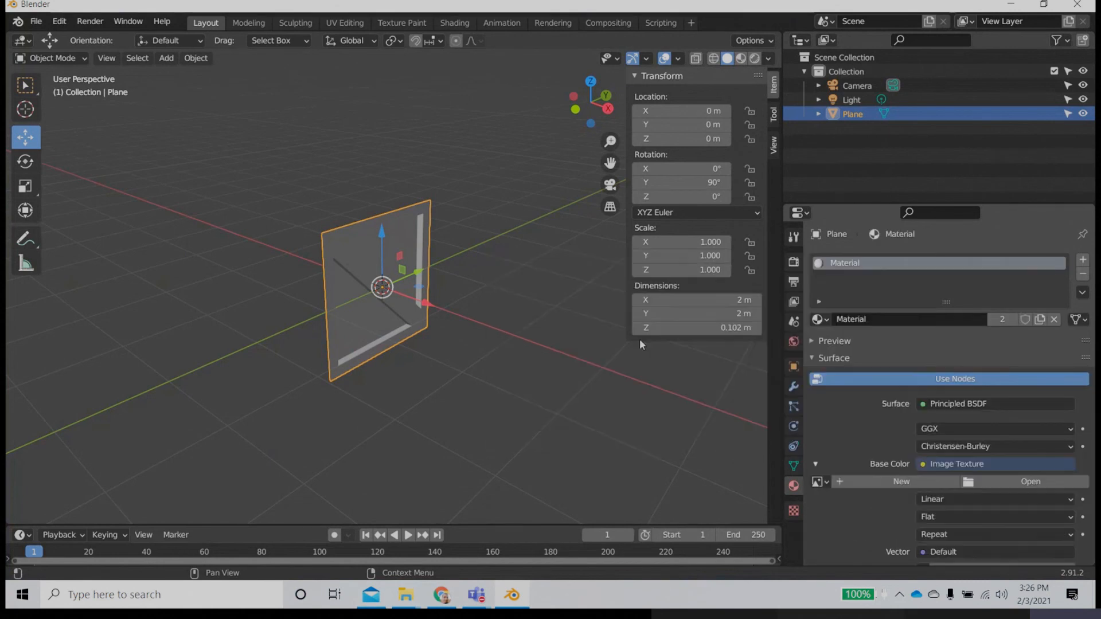
Step: Load box texture.jpg from the Desktop\Youtube\Blender\box folder as the Base Color image
{"action": "left_click", "coordinate": [1030, 482]}
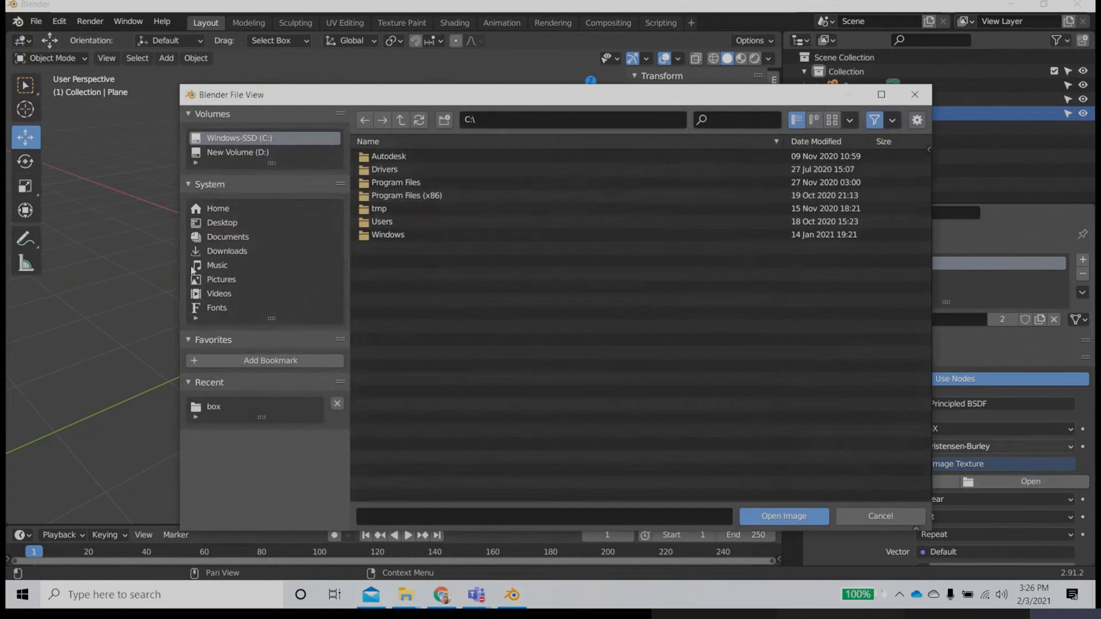
{"action": "left_click", "coordinate": [269, 223]}
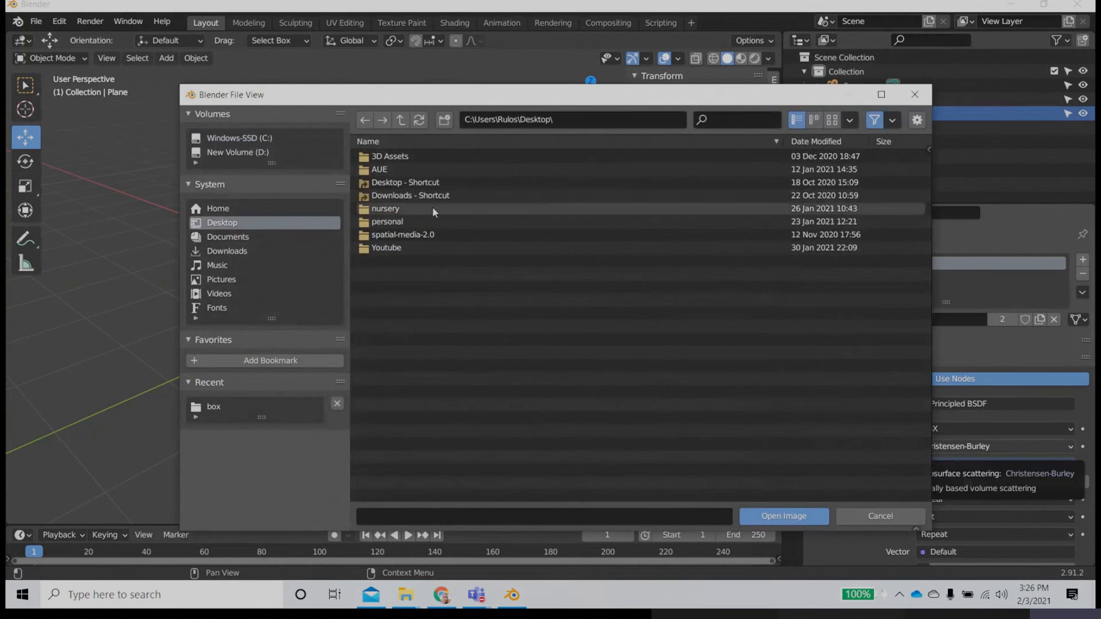
{"action": "double_click", "coordinate": [383, 251]}
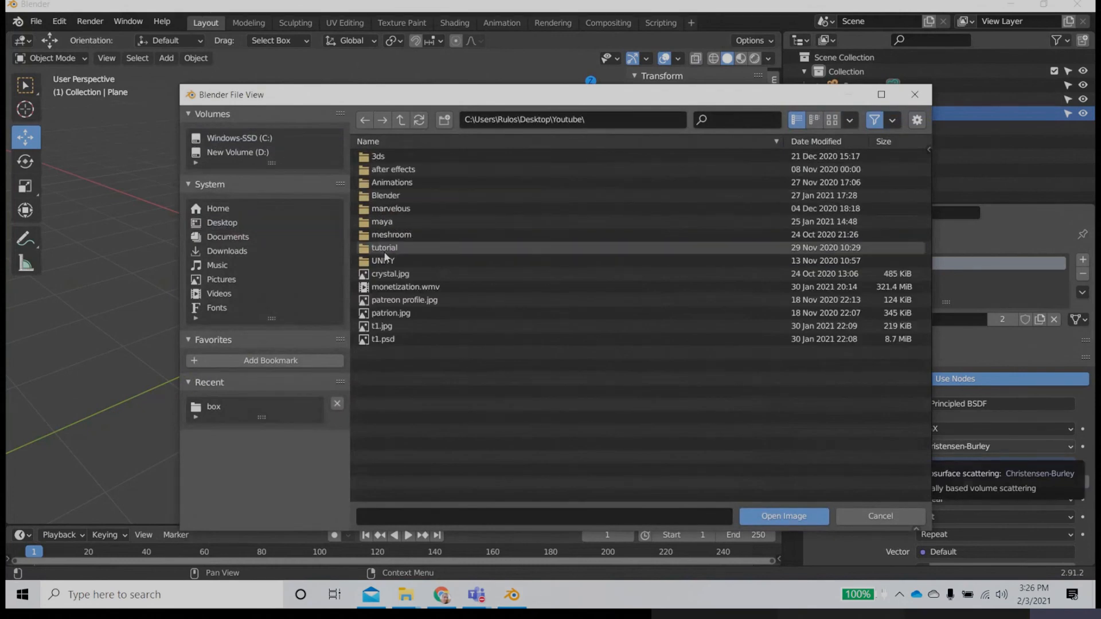
{"action": "double_click", "coordinate": [385, 196]}
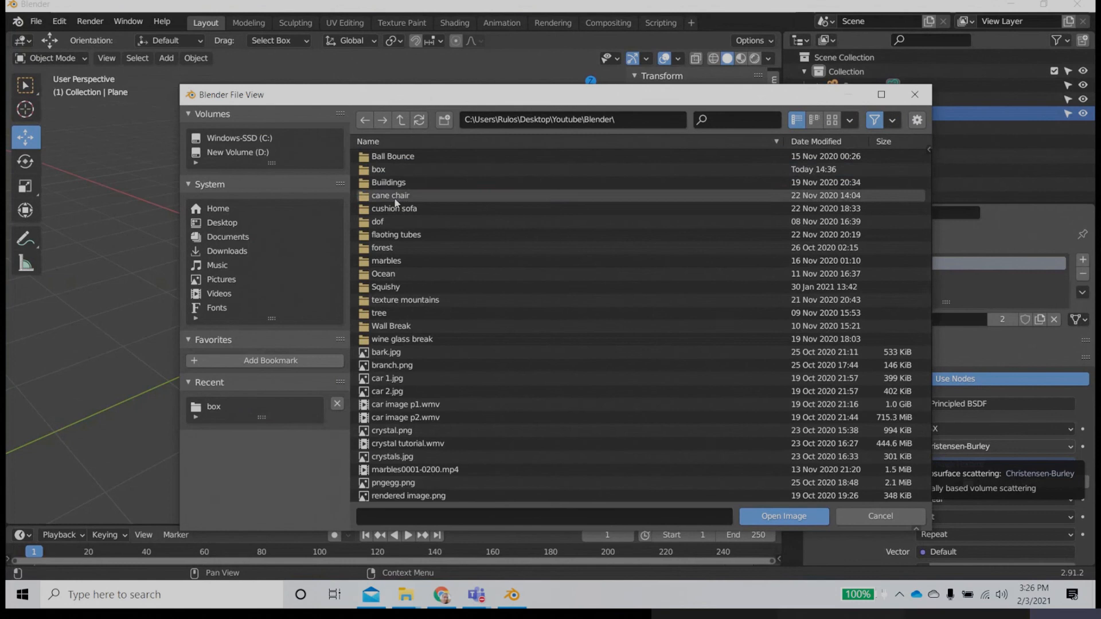
{"action": "double_click", "coordinate": [383, 171]}
{"action": "double_click", "coordinate": [381, 160]}
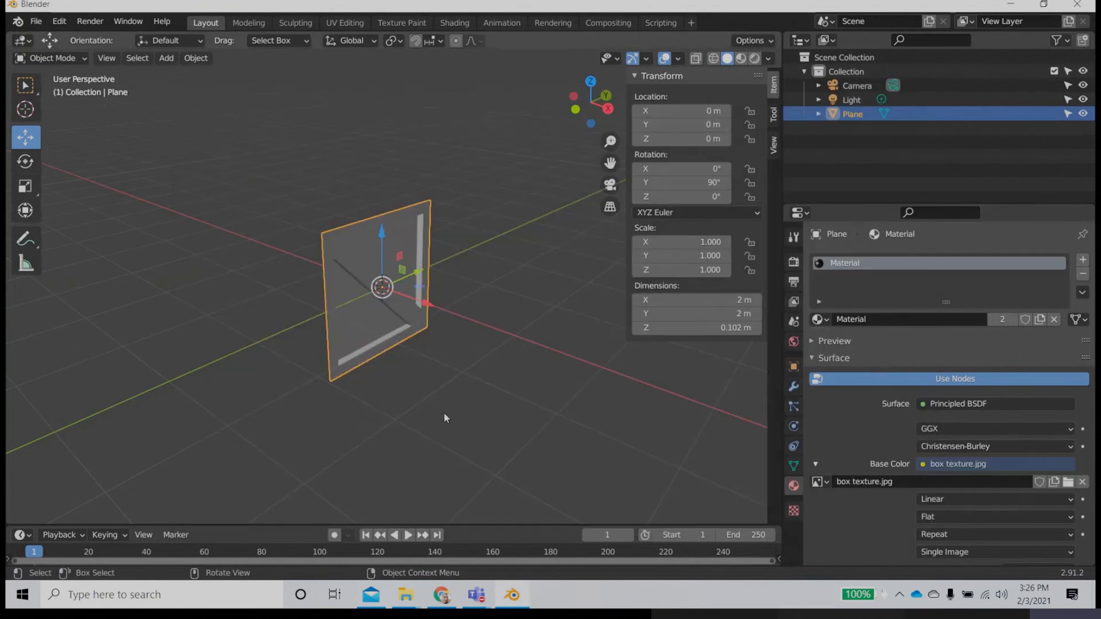
Step: Show the plane in Material Preview shading and inspect how the crate texture lies on its front
{"action": "mouse_move", "coordinate": [439, 410]}
{"action": "middle_mouse_down"}
{"action": "mouse_move", "coordinate": [450, 305]}
{"action": "mouse_move", "coordinate": [456, 404]}
{"action": "middle_mouse_up"}
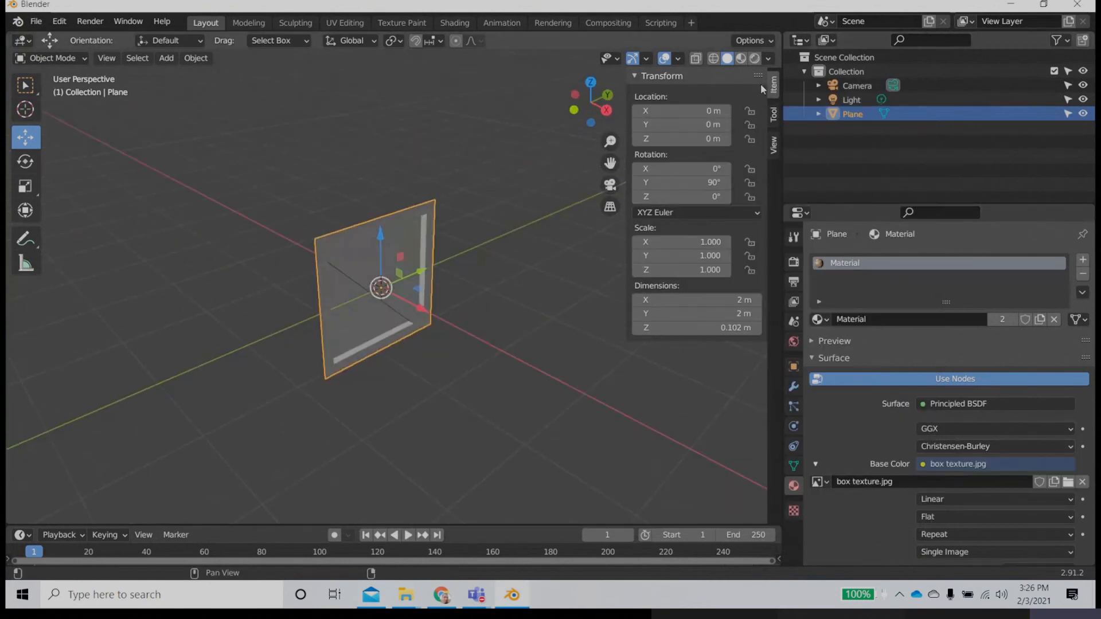
{"action": "left_click", "coordinate": [741, 59]}
{"action": "middle_click_drag", "start_coordinate": [408, 446], "coordinate": [417, 323]}
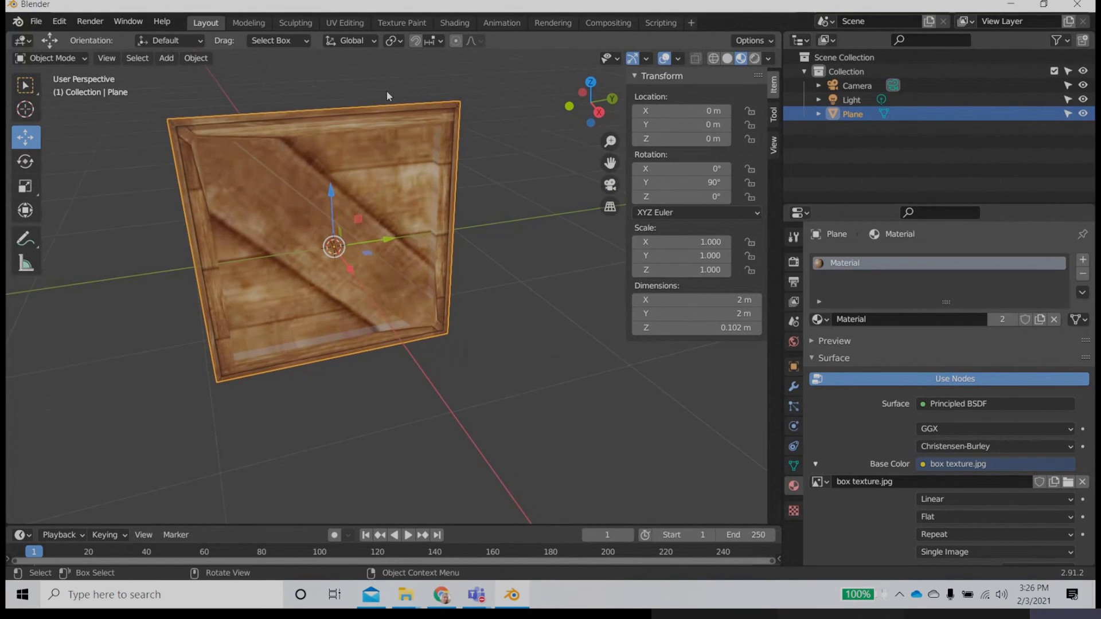
Step: In the UV Editing workspace, turn on X-ray and select all faces of the plane
{"action": "left_click", "coordinate": [344, 22]}
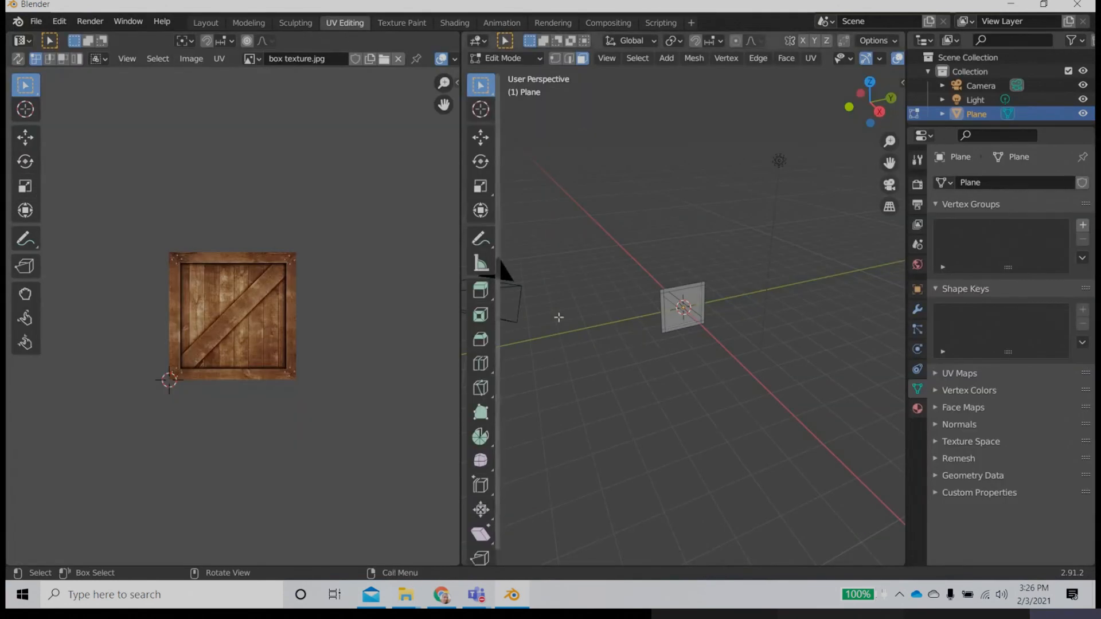
{"action": "scroll", "coordinate": [676, 360], "scroll_direction": "up", "scroll_amount": 8}
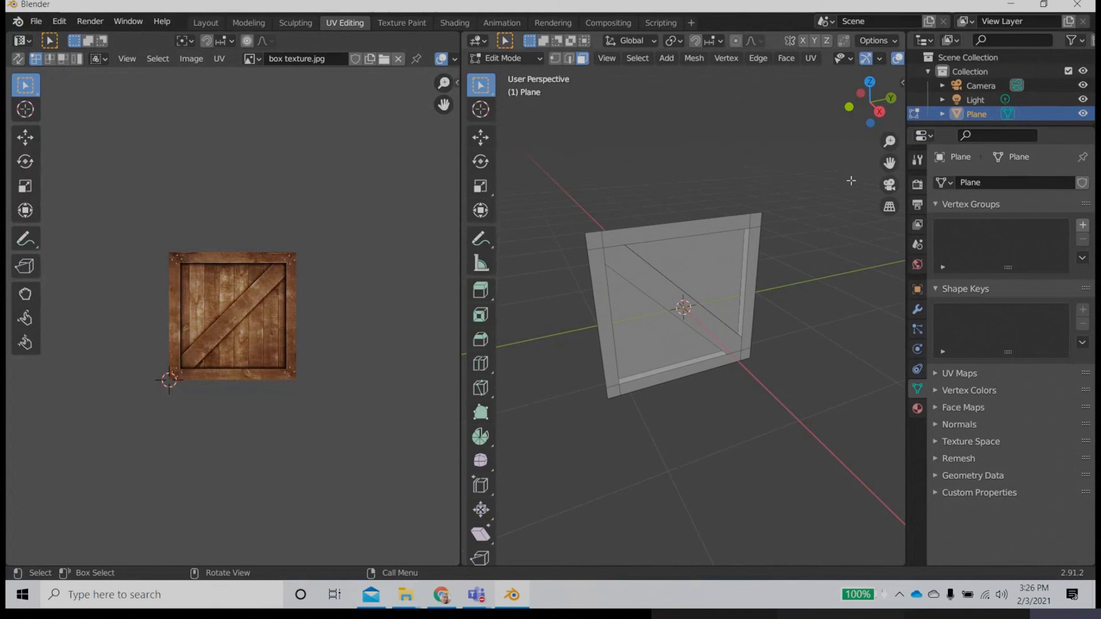
{"action": "scroll", "coordinate": [798, 56], "scroll_direction": "down", "scroll_amount": 4}
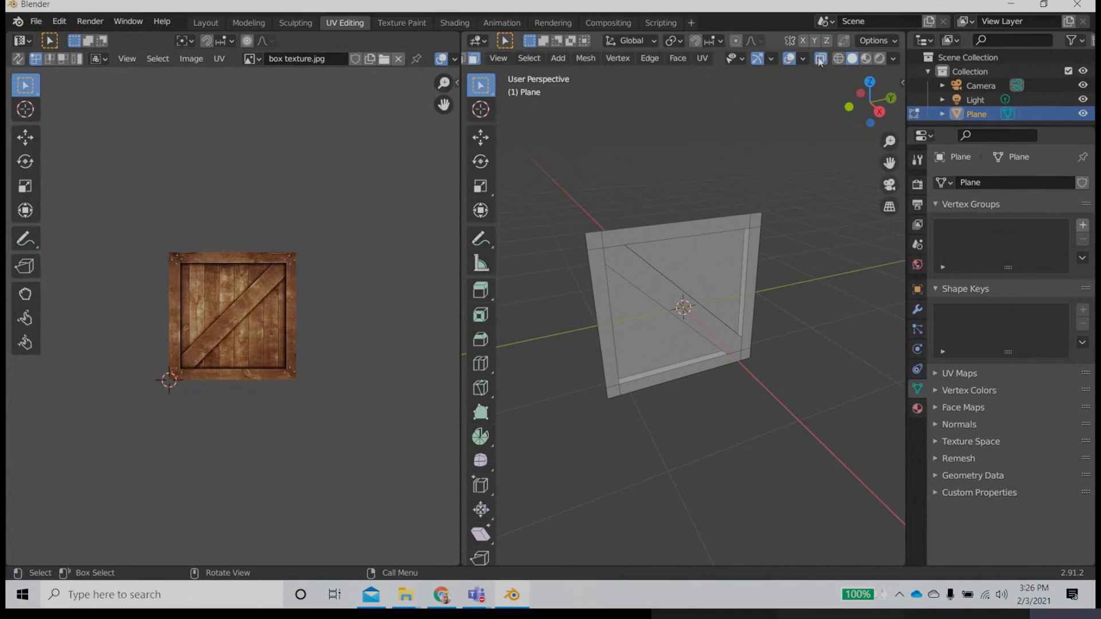
{"action": "left_click", "coordinate": [820, 59]}
{"action": "left_click_drag", "start_coordinate": [539, 136], "coordinate": [847, 459]}
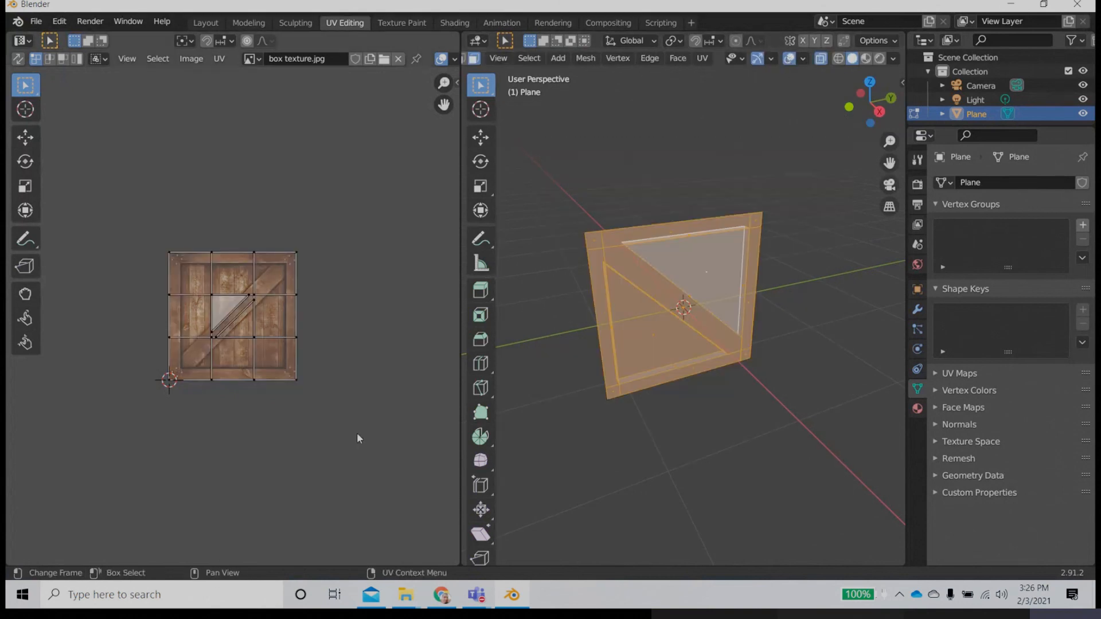
{"action": "scroll", "coordinate": [357, 438], "scroll_direction": "up", "scroll_amount": 3}
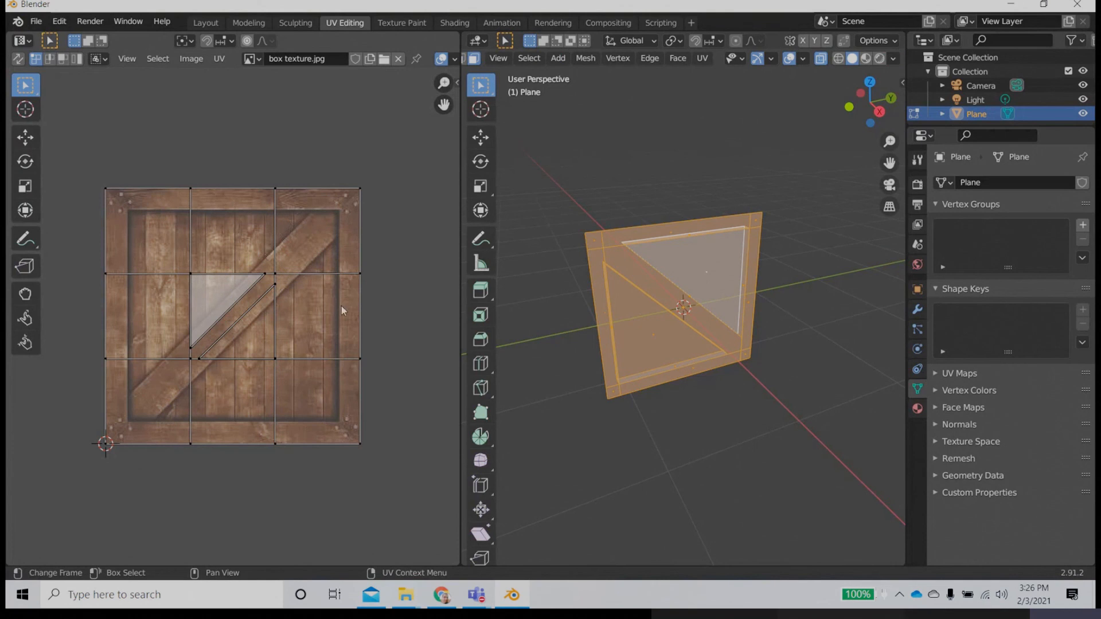
Step: Unwrap the selected faces and try to fit the upper-right and lower-left UV corners to the matching corners of the crate image
{"action": "left_click", "coordinate": [703, 59]}
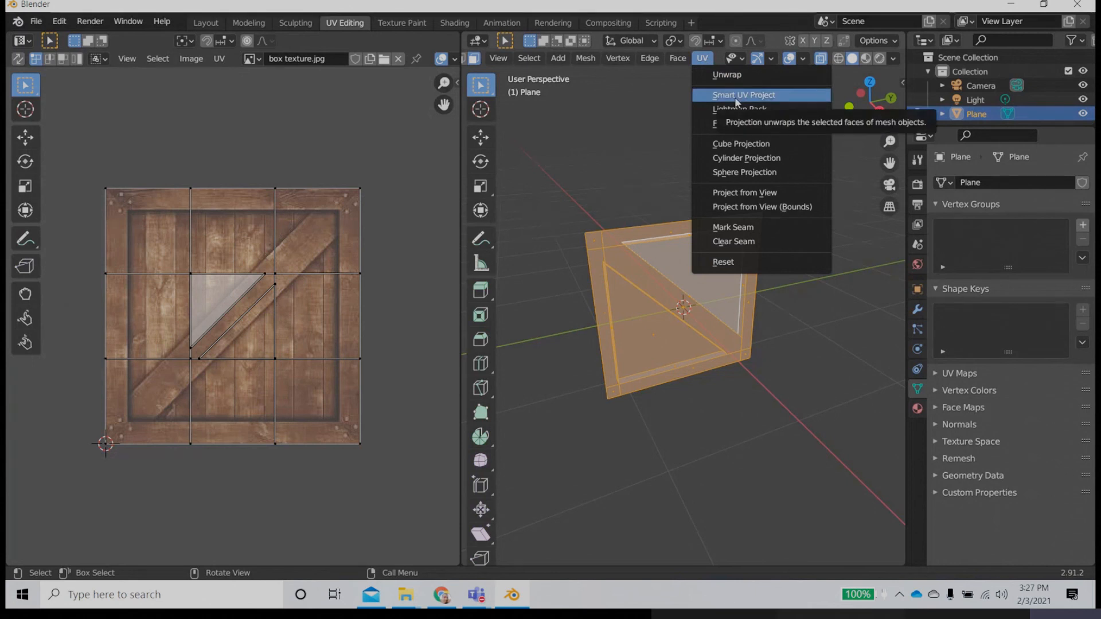
{"action": "left_click", "coordinate": [728, 75]}
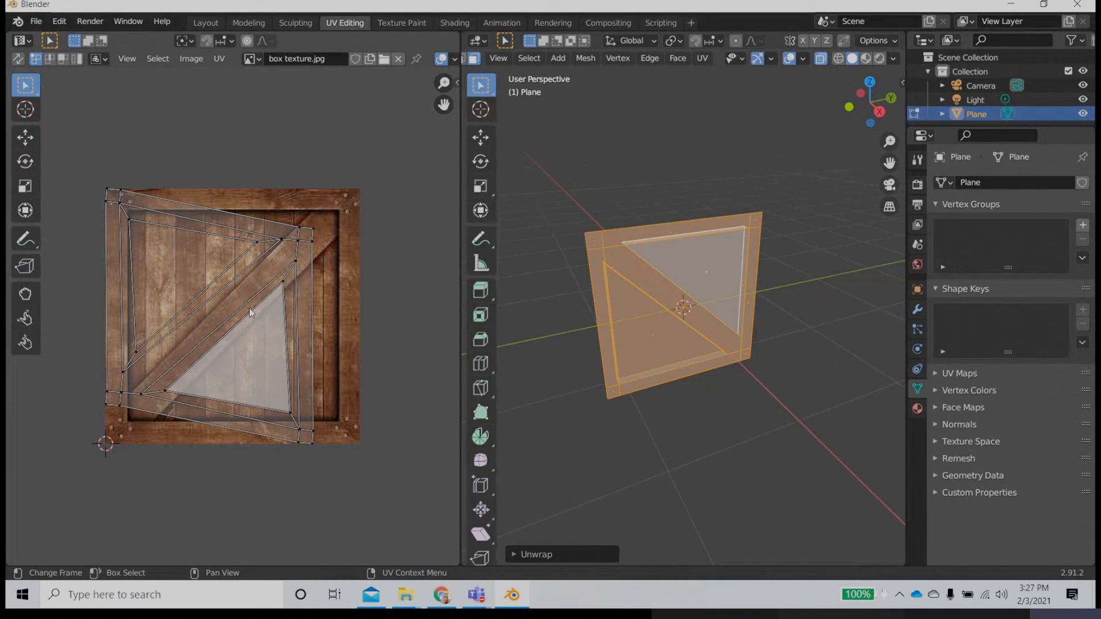
{"action": "left_click_drag", "start_coordinate": [337, 204], "coordinate": [252, 315]}
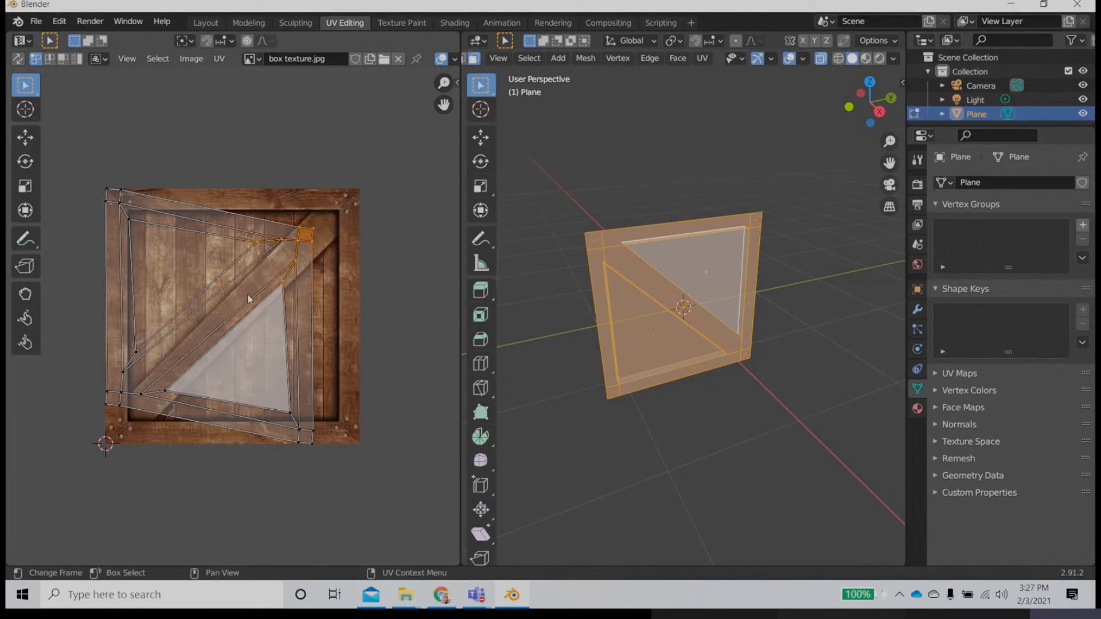
{"action": "left_click", "coordinate": [24, 137]}
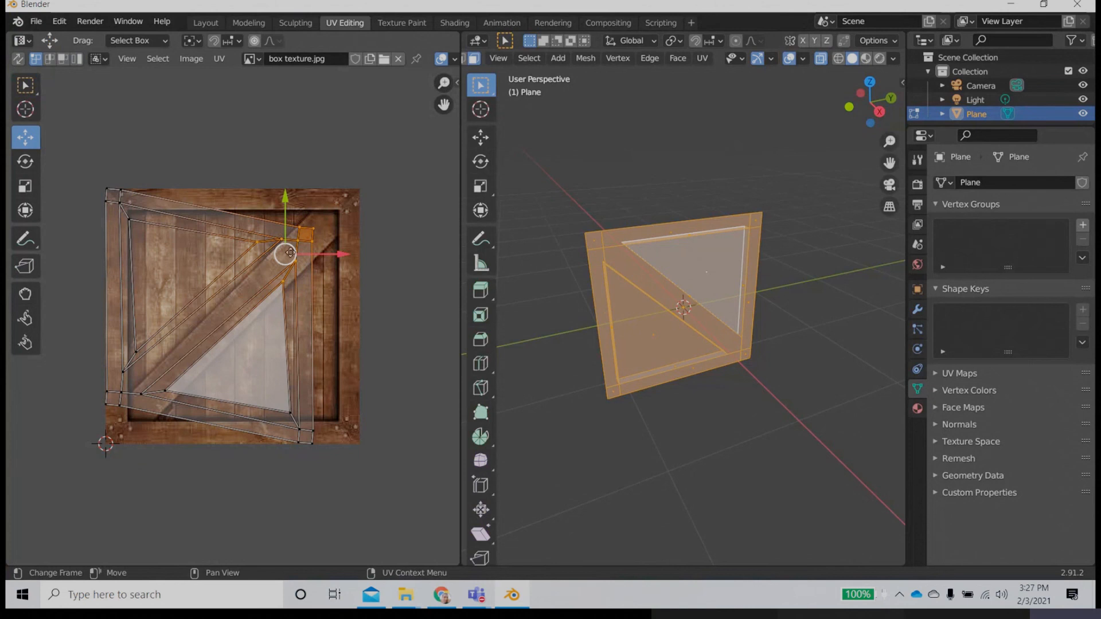
{"action": "left_click_drag", "start_coordinate": [290, 253], "coordinate": [336, 212]}
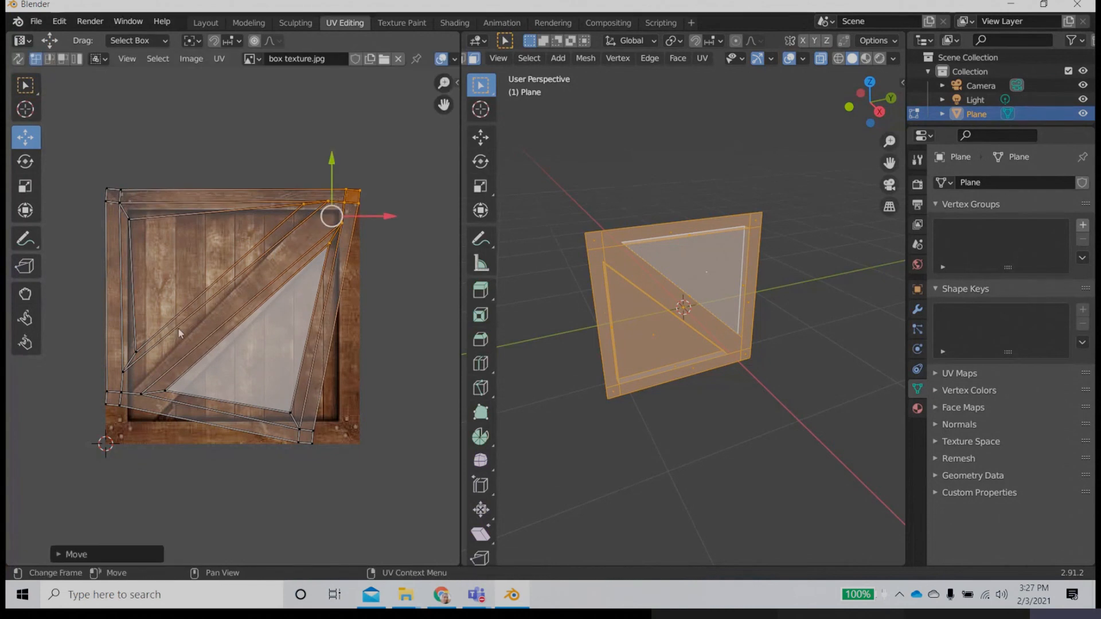
{"action": "left_click_drag", "start_coordinate": [185, 321], "coordinate": [64, 491]}
{"action": "left_click_drag", "start_coordinate": [136, 380], "coordinate": [141, 418]}
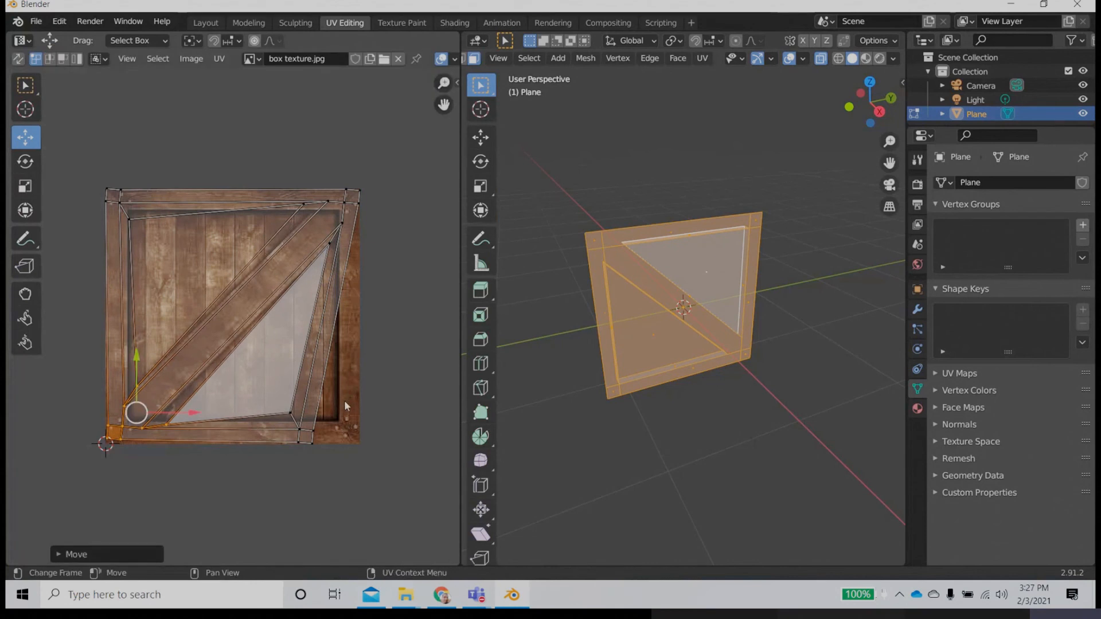
Step: Undo the UV corner moves and reselect all faces of the plane
{"action": "key", "text": "ctrl+z"}
{"action": "key", "text": "ctrl+z"}
{"action": "key", "text": "ctrl+z"}
{"action": "key", "text": "ctrl+z"}
{"action": "left_click", "coordinate": [576, 168]}
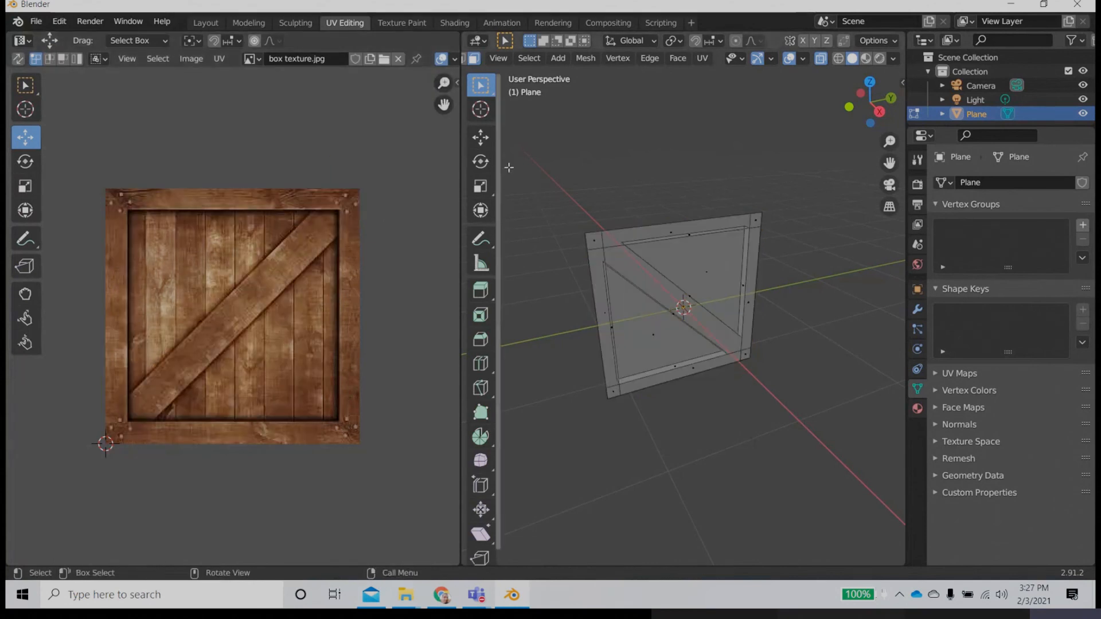
{"action": "left_click_drag", "start_coordinate": [533, 154], "coordinate": [802, 434]}
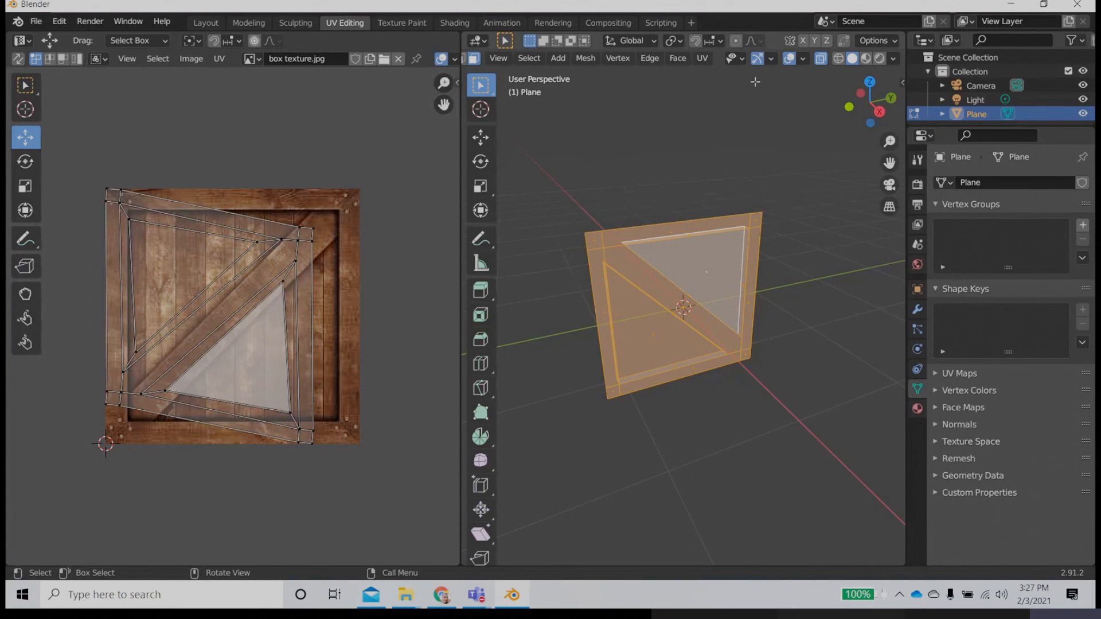
{"action": "key", "text": "alt+a"}
{"action": "left_click", "coordinate": [702, 58]}
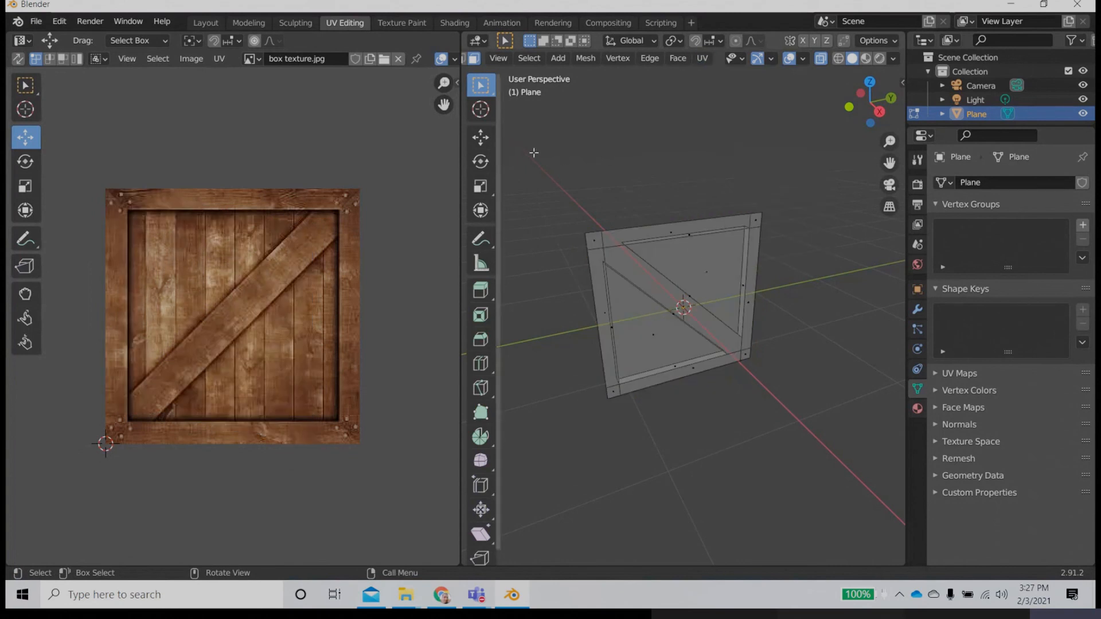
{"action": "left_click_drag", "start_coordinate": [567, 168], "coordinate": [862, 423]}
Step: Try Smart UV Project on the selected faces with a 66° angle limit and Correct Aspect enabled, and undo it
{"action": "left_click", "coordinate": [701, 58]}
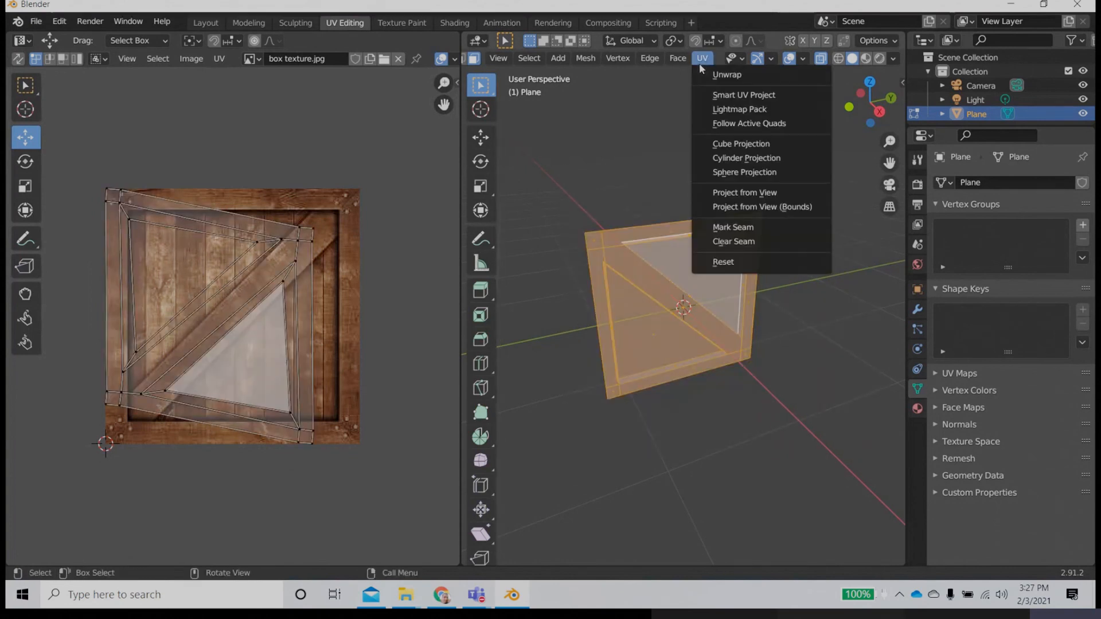
{"action": "left_click", "coordinate": [716, 99]}
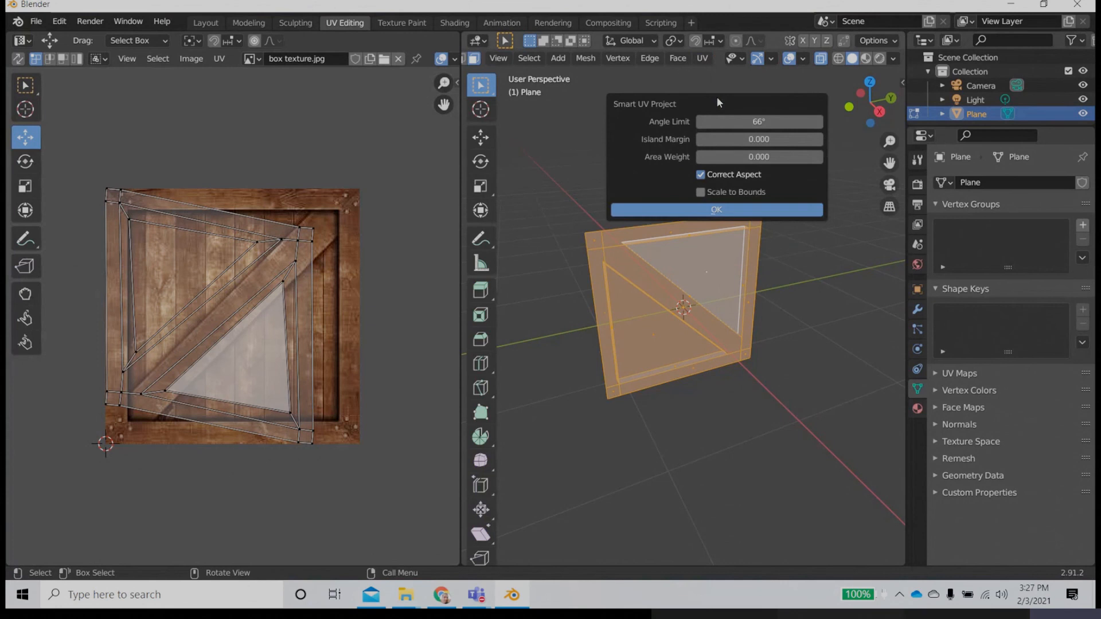
{"action": "left_click", "coordinate": [721, 209]}
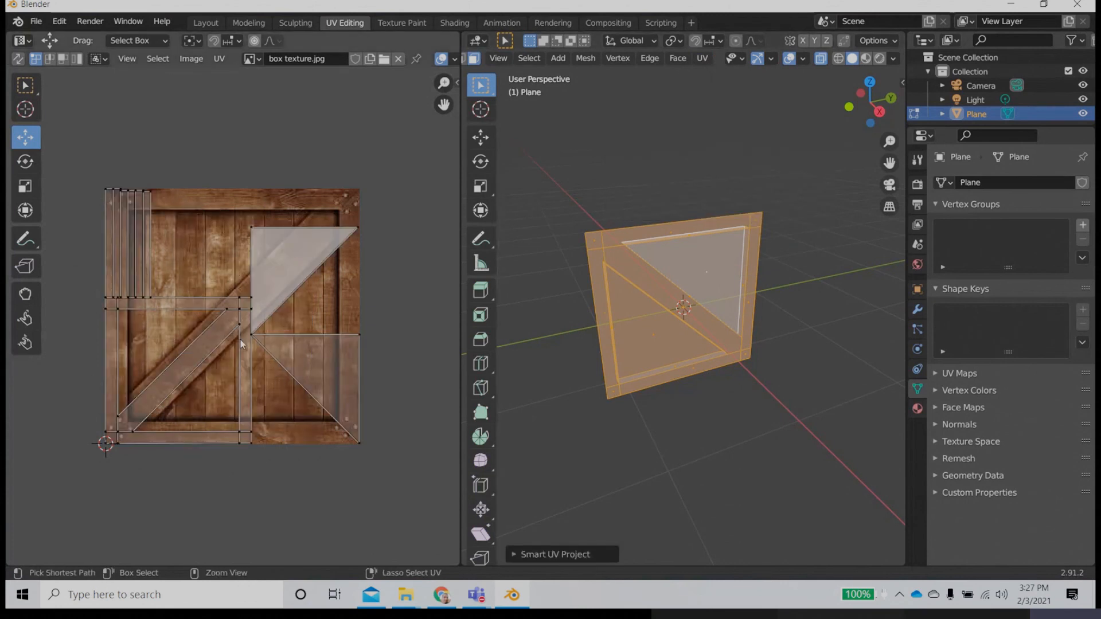
{"action": "key", "text": "ctrl+z"}
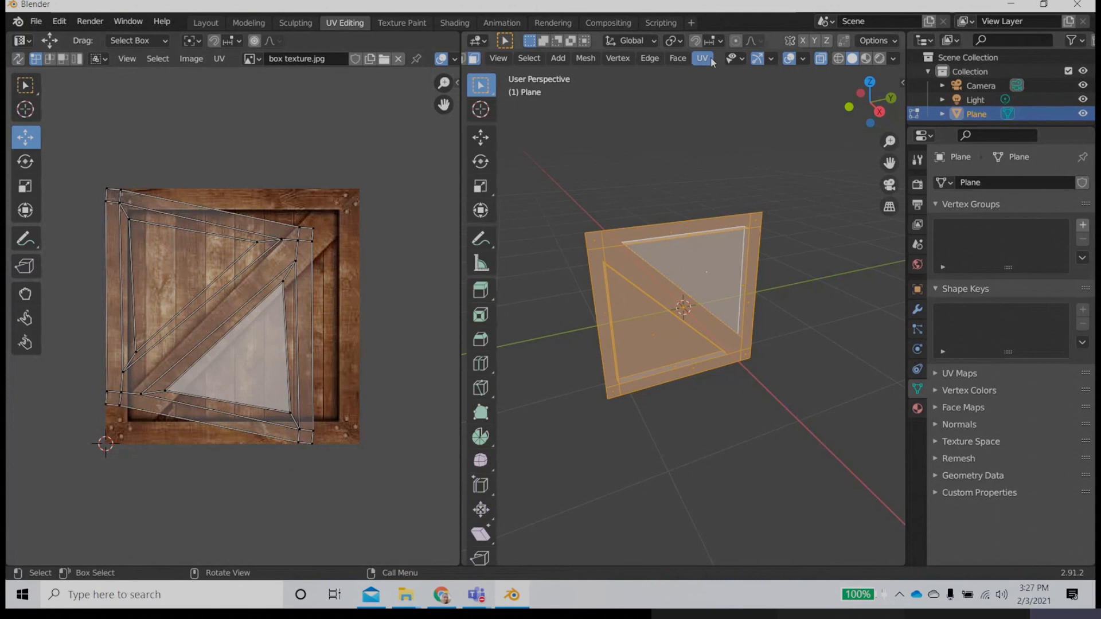
Step: Map the selected faces onto the crate image with Cube Projection, then deselect them
{"action": "left_click", "coordinate": [710, 59]}
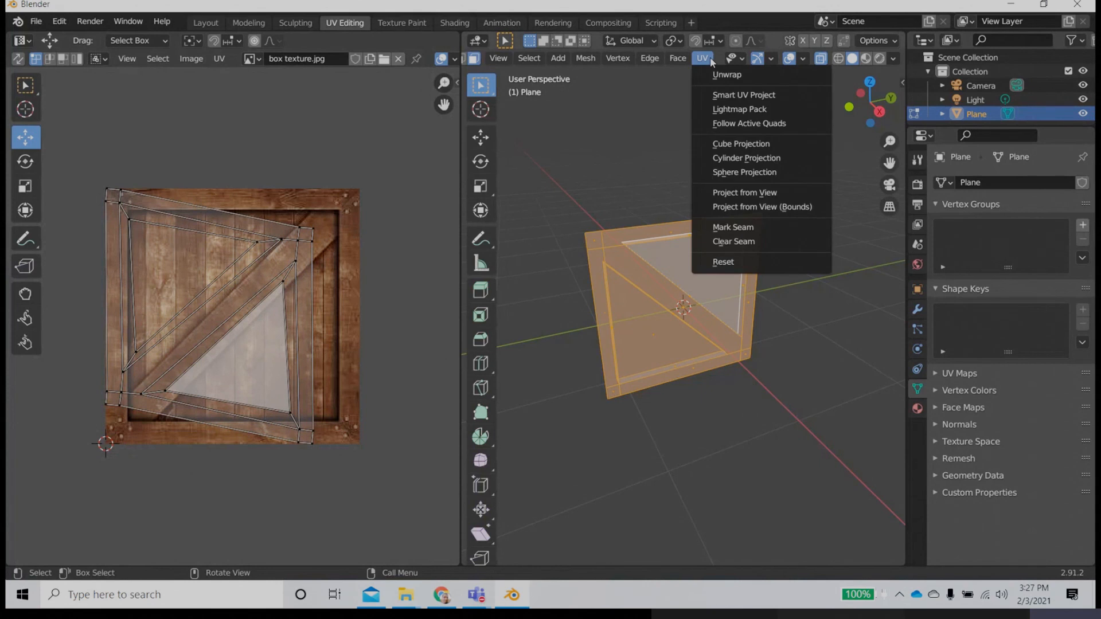
{"action": "left_click", "coordinate": [715, 144]}
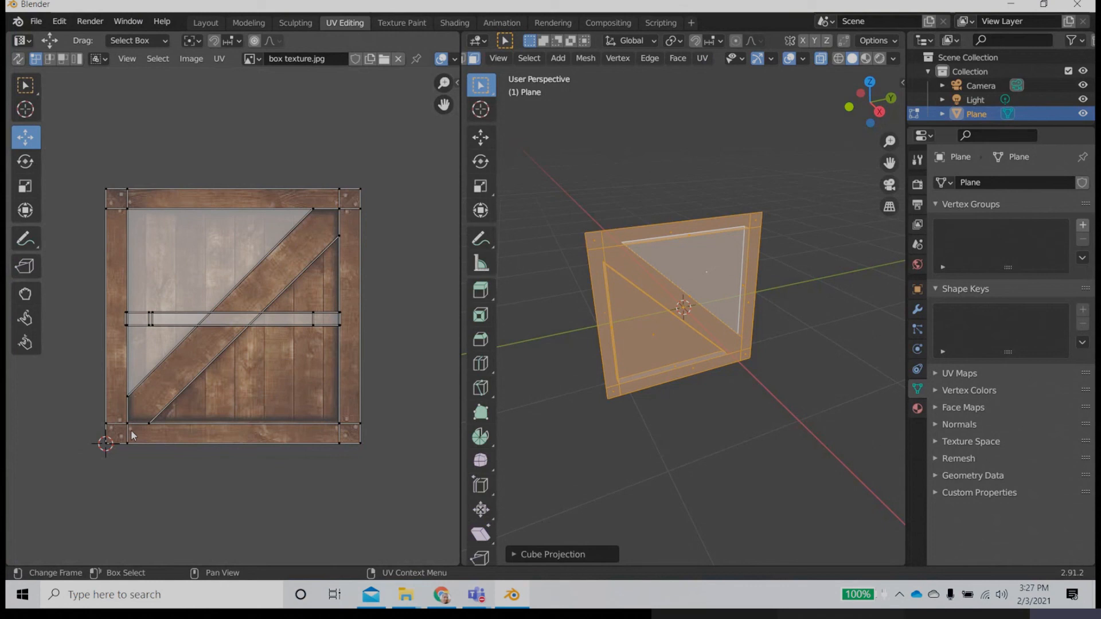
{"action": "left_click", "coordinate": [691, 437]}
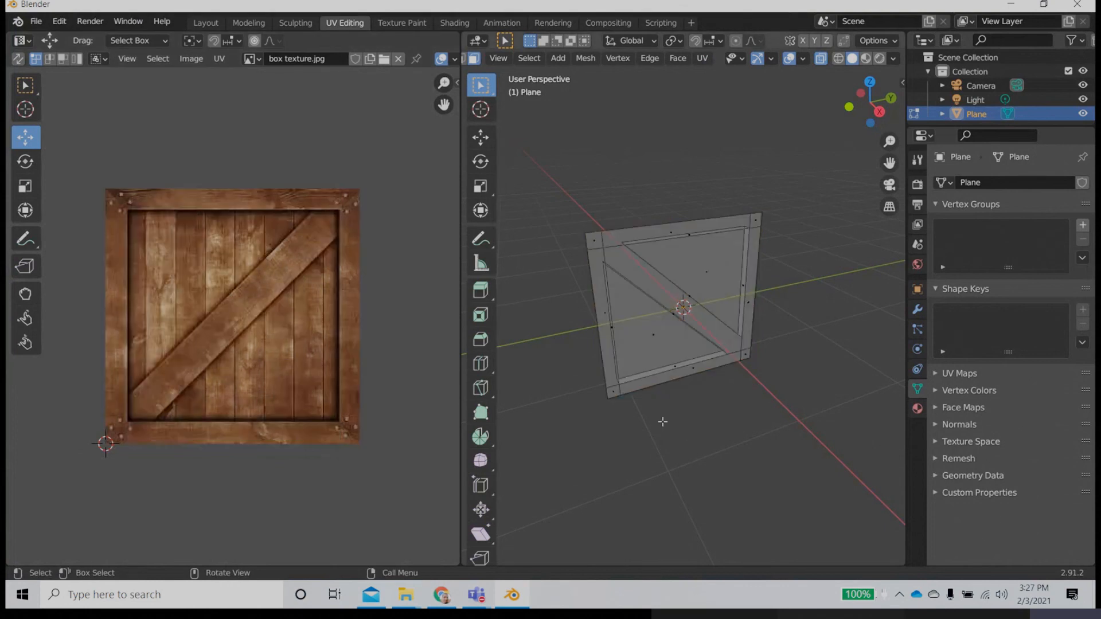
Step: Switch the 3D view to Material Preview shading and inspect the texture on the frame, diagonal plank and recessed panels
{"action": "left_click", "coordinate": [865, 58]}
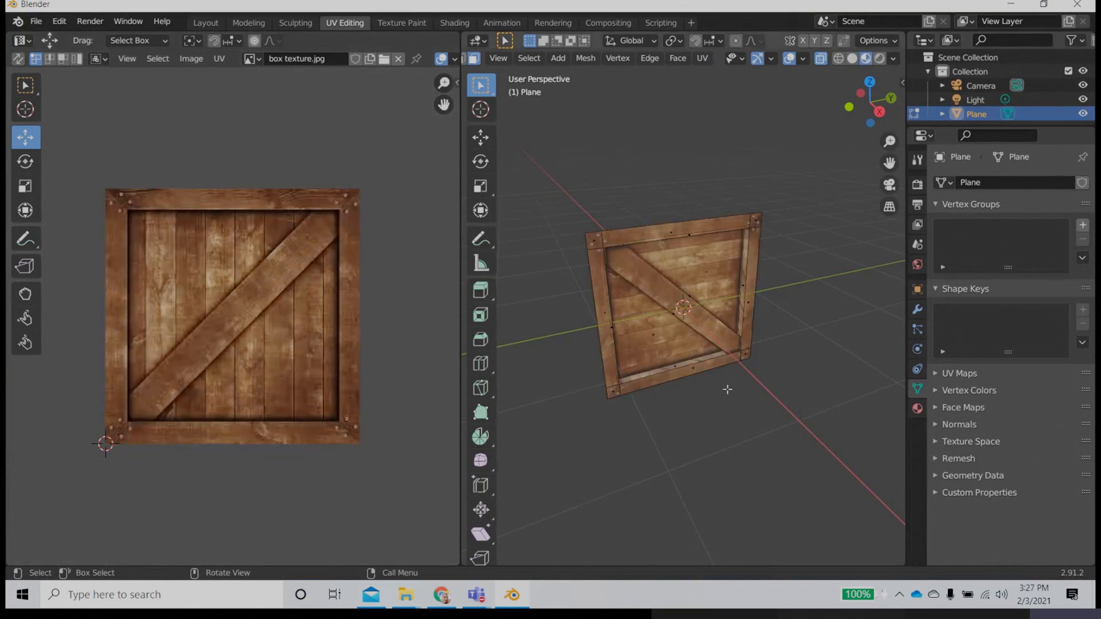
{"action": "middle_click_drag", "start_coordinate": [727, 390], "coordinate": [723, 347]}
{"action": "scroll", "coordinate": [723, 348], "scroll_direction": "up", "scroll_amount": 4}
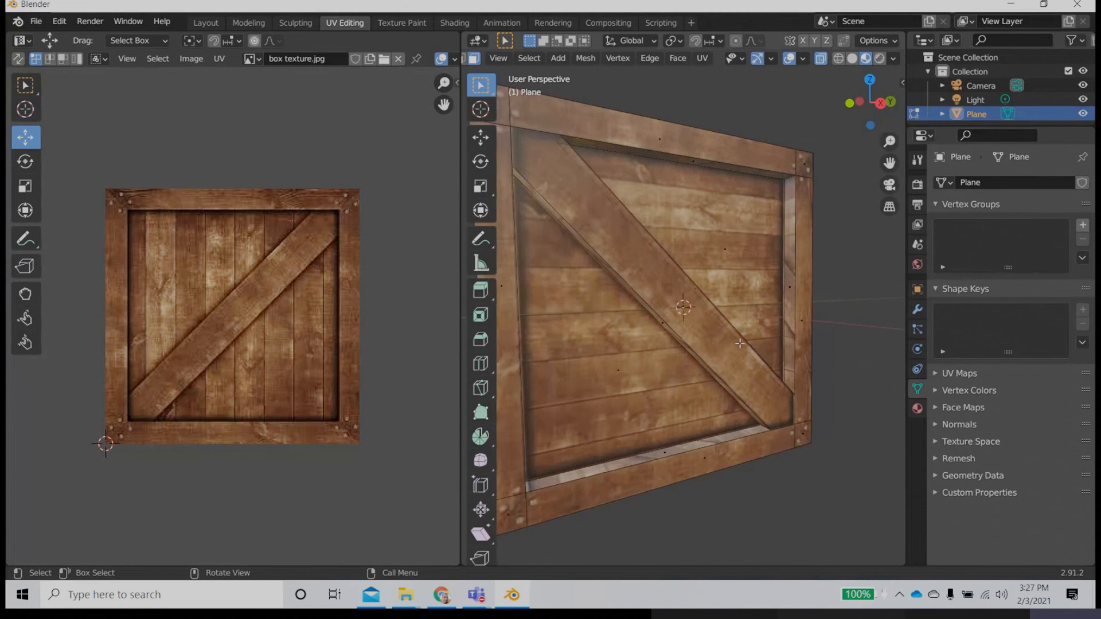
{"action": "scroll", "coordinate": [709, 344], "scroll_direction": "down", "scroll_amount": 4}
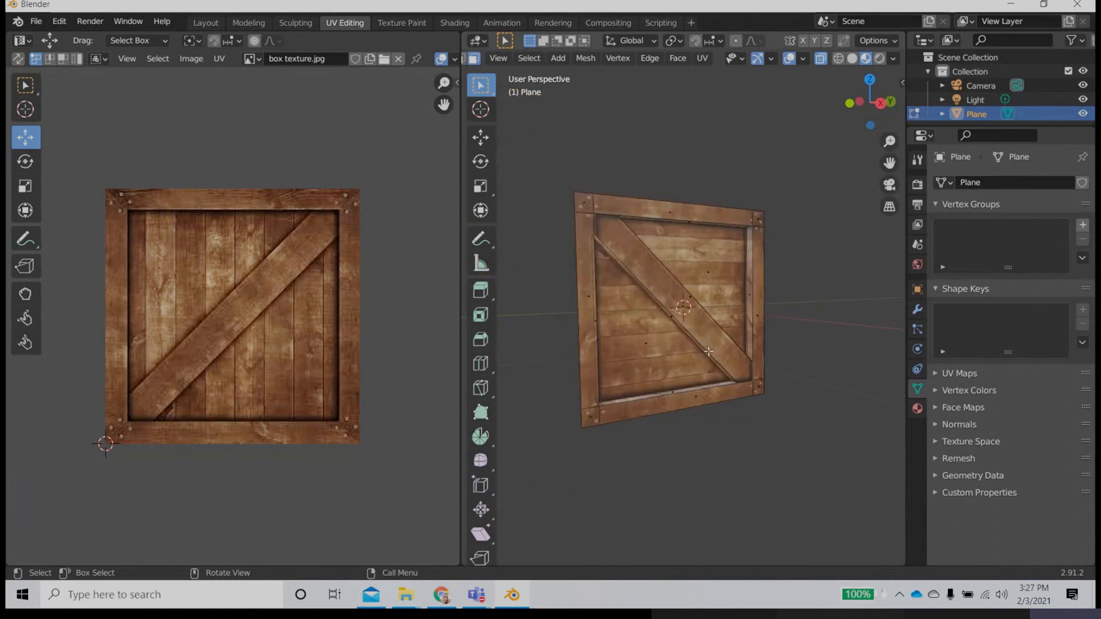
Step: Select the recess's right inner side face, enable UV snapping, and rotate the face's UV strip from horizontal to vertical
{"action": "left_click", "coordinate": [749, 295]}
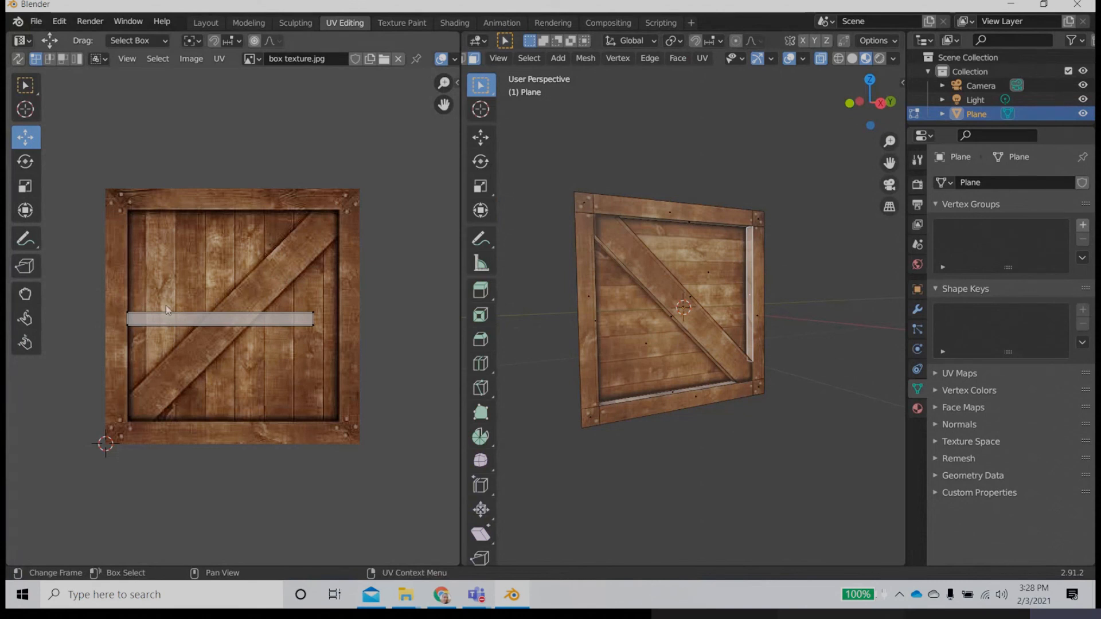
{"action": "left_click_drag", "start_coordinate": [121, 301], "coordinate": [312, 348]}
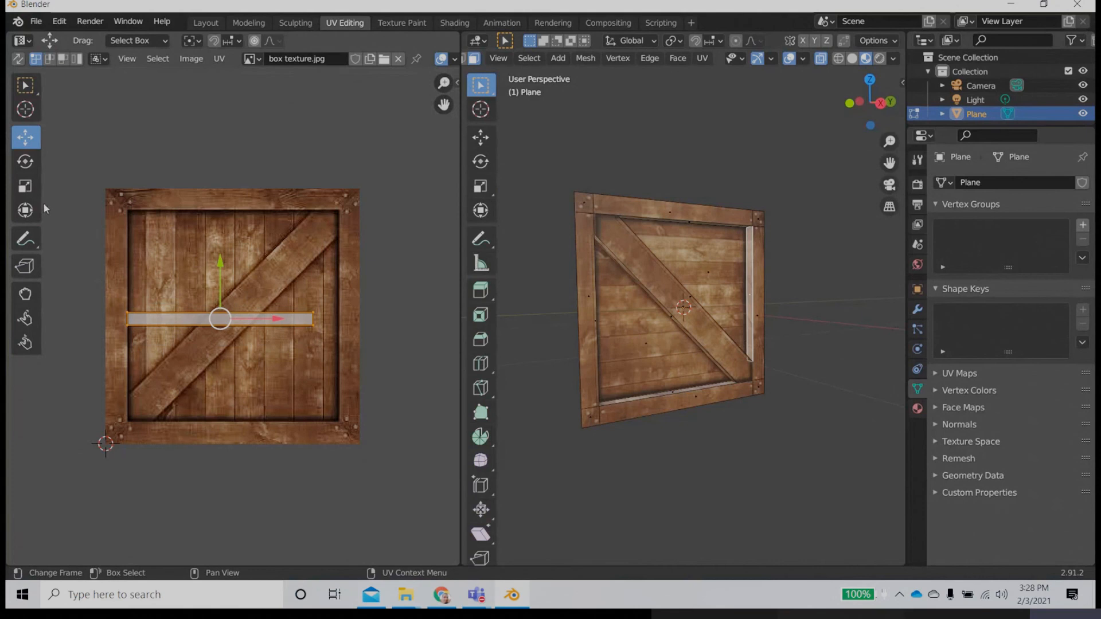
{"action": "left_click", "coordinate": [213, 41]}
{"action": "left_click", "coordinate": [238, 41]}
{"action": "left_click", "coordinate": [235, 128]}
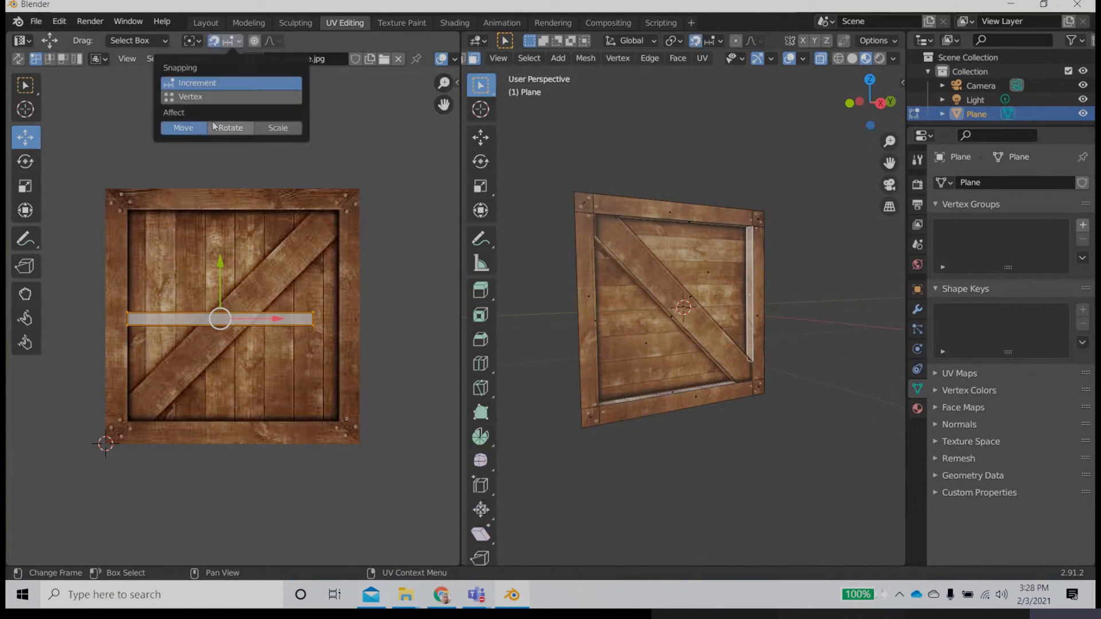
{"action": "left_click", "coordinate": [25, 161]}
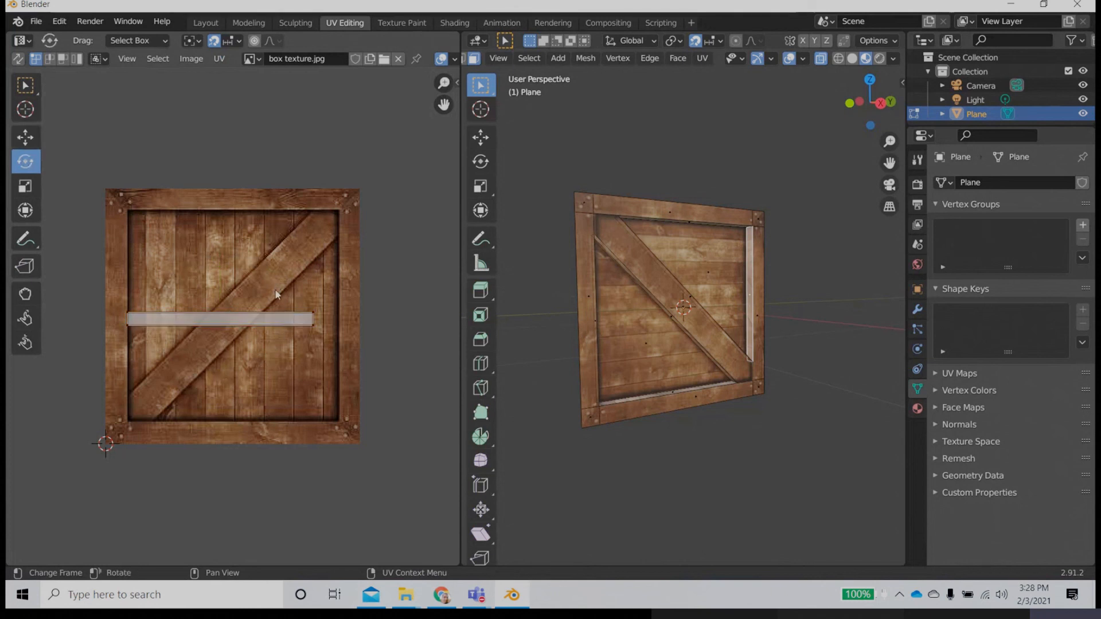
{"action": "left_click_drag", "start_coordinate": [321, 296], "coordinate": [187, 342]}
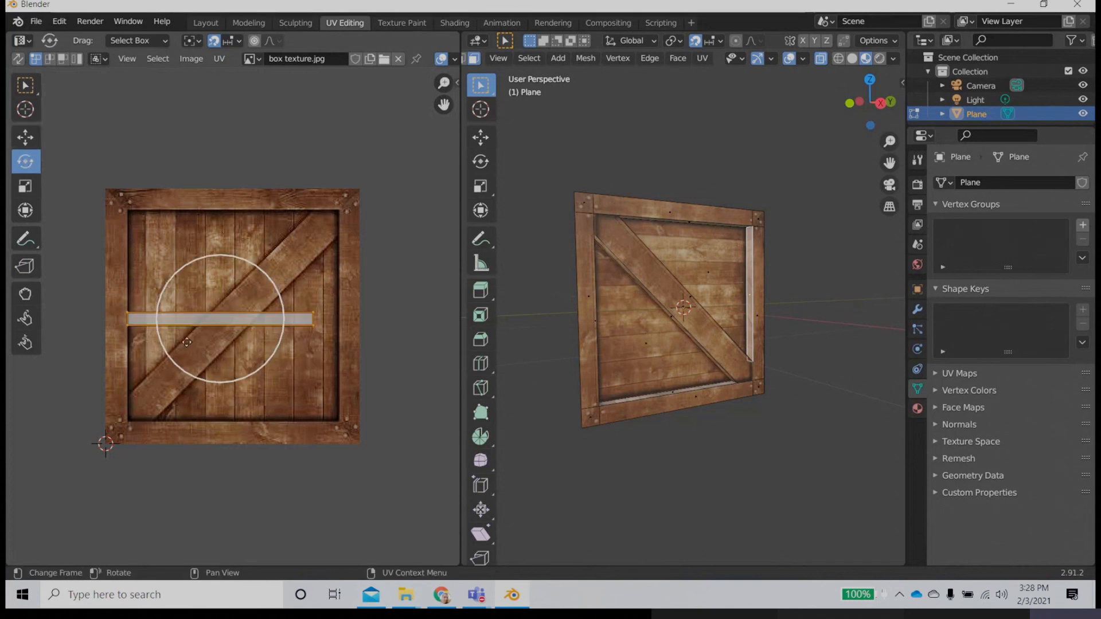
{"action": "left_click_drag", "start_coordinate": [276, 286], "coordinate": [255, 373]}
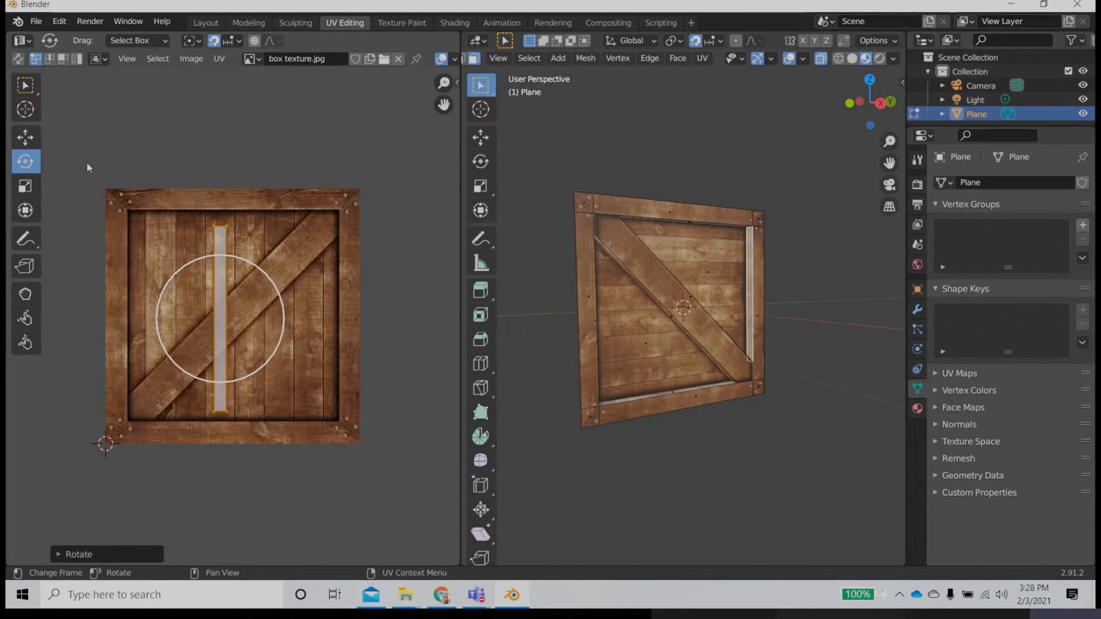
Step: Move the vertical UV strip sideways onto the right frame plank of the crate image and deselect the face
{"action": "left_click", "coordinate": [26, 138]}
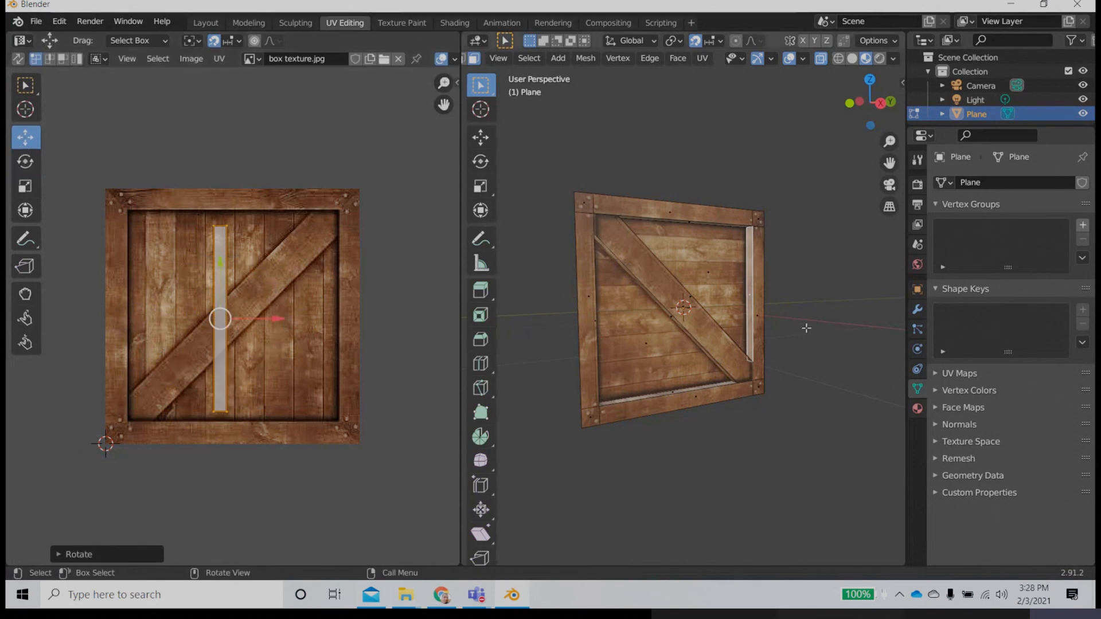
{"action": "scroll", "coordinate": [802, 327], "scroll_direction": "up", "scroll_amount": 5}
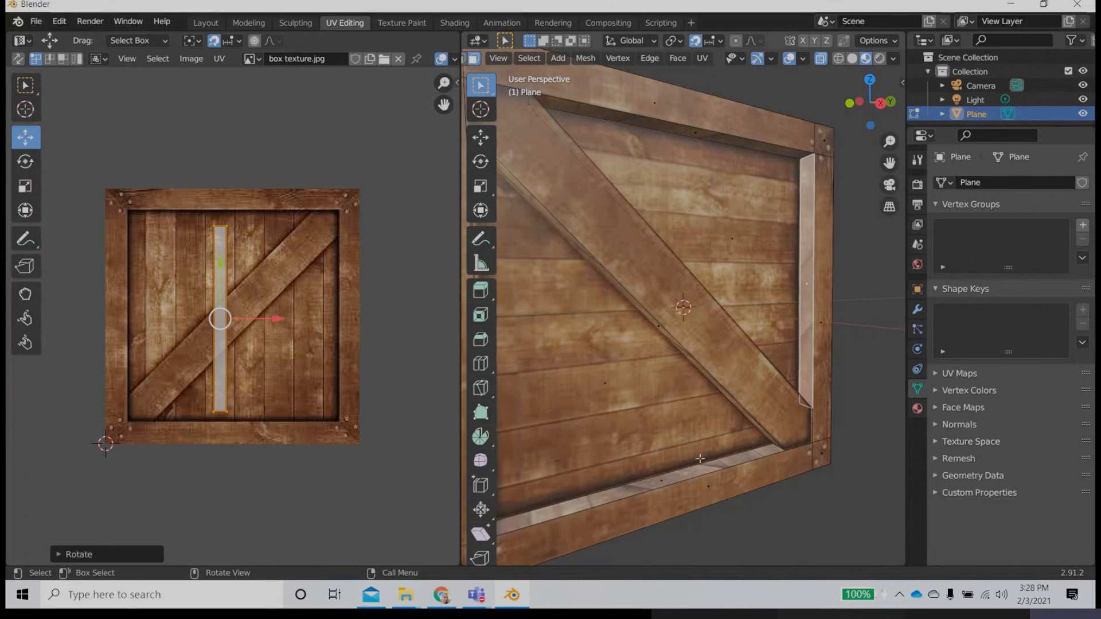
{"action": "scroll", "coordinate": [770, 329], "scroll_direction": "up", "scroll_amount": 2}
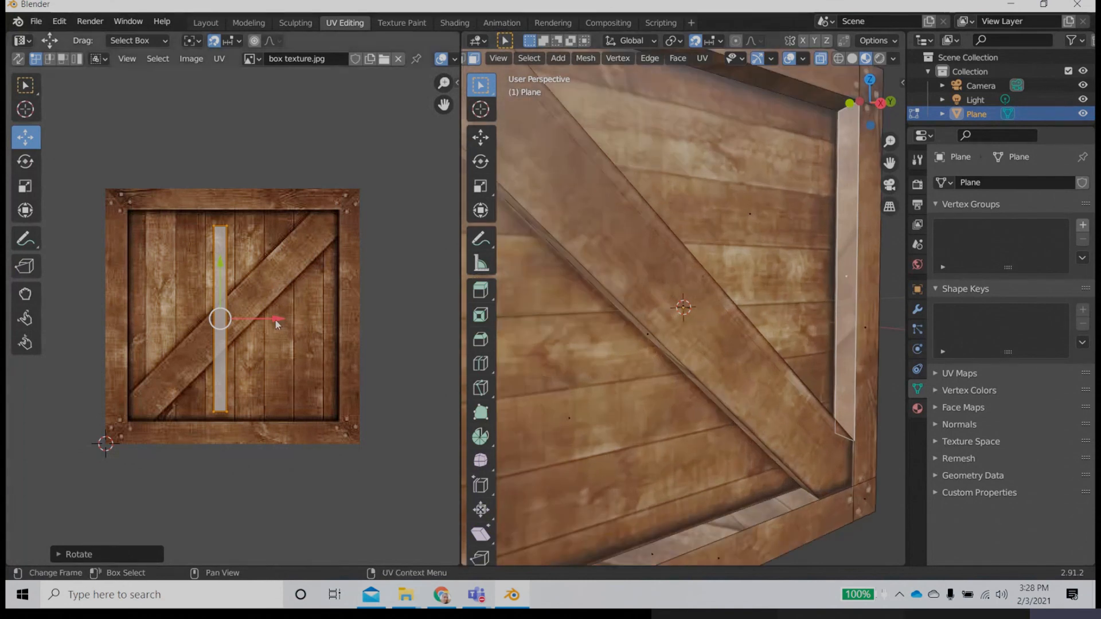
{"action": "left_click_drag", "start_coordinate": [276, 323], "coordinate": [408, 319]}
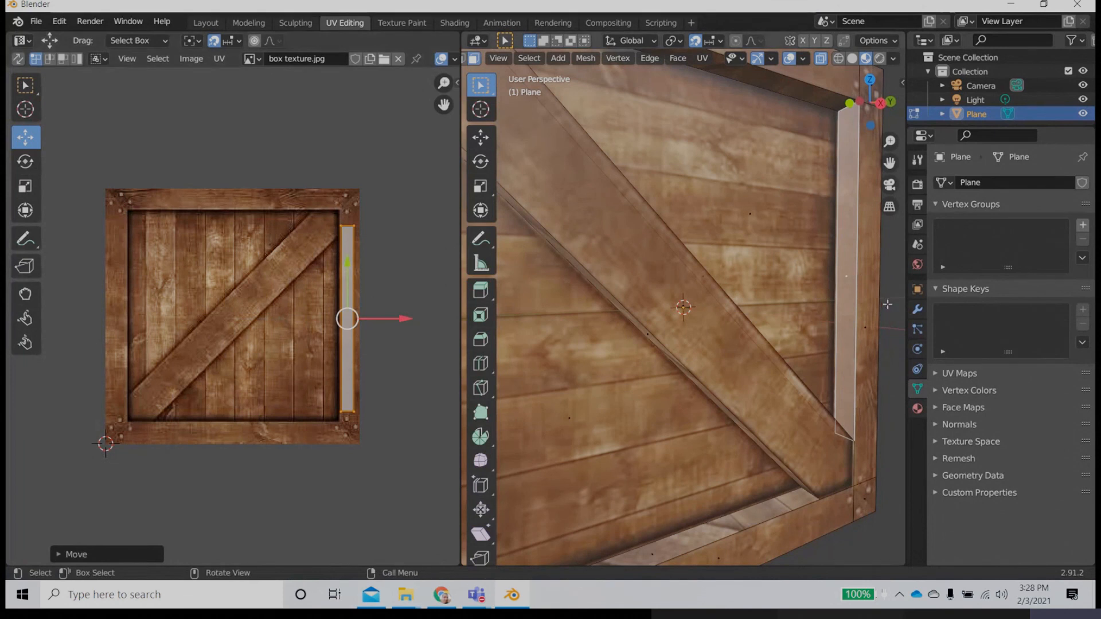
{"action": "key", "text": "alt+a"}
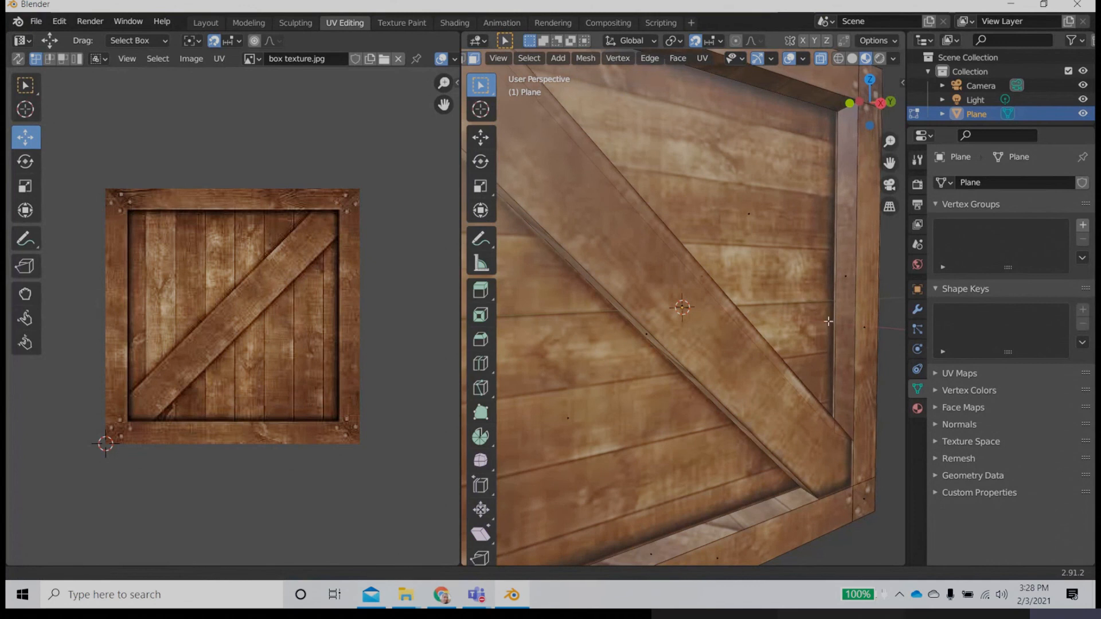
Step: Select the diagonal plank's upper side face and rotate its UV strip to run along the diagonal plank in the image
{"action": "middle_click_drag", "start_coordinate": [831, 321], "coordinate": [668, 343], "text": "shift"}
{"action": "scroll", "coordinate": [783, 303], "scroll_direction": "up", "scroll_amount": 3}
{"action": "scroll", "coordinate": [782, 303], "scroll_direction": "up", "scroll_amount": 2}
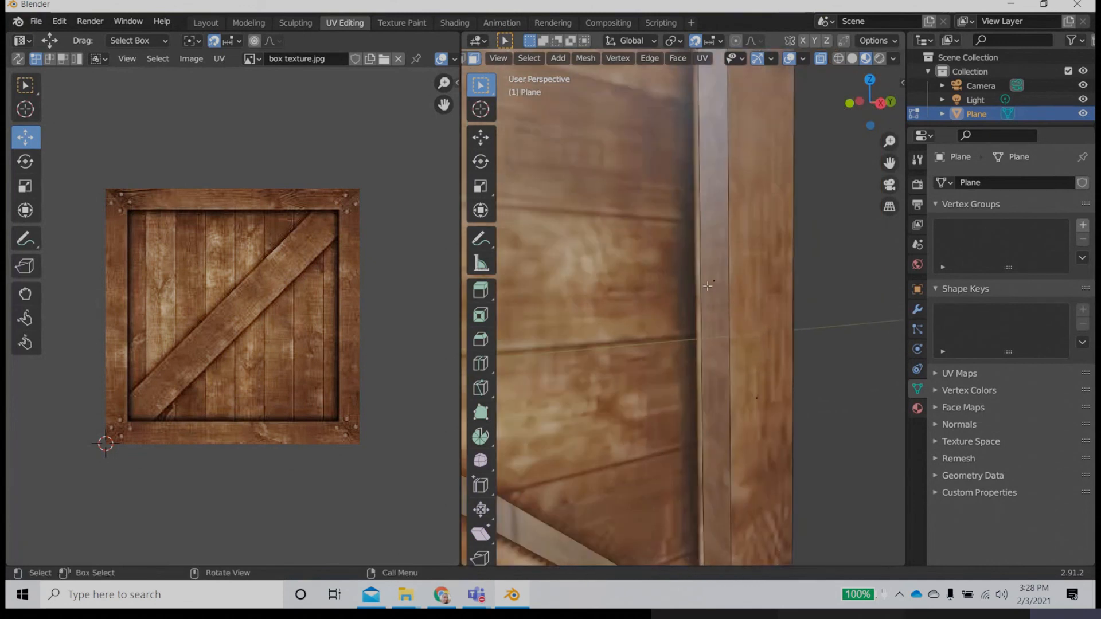
{"action": "scroll", "coordinate": [724, 288], "scroll_direction": "down", "scroll_amount": 6}
{"action": "middle_click_drag", "start_coordinate": [725, 288], "coordinate": [630, 249]}
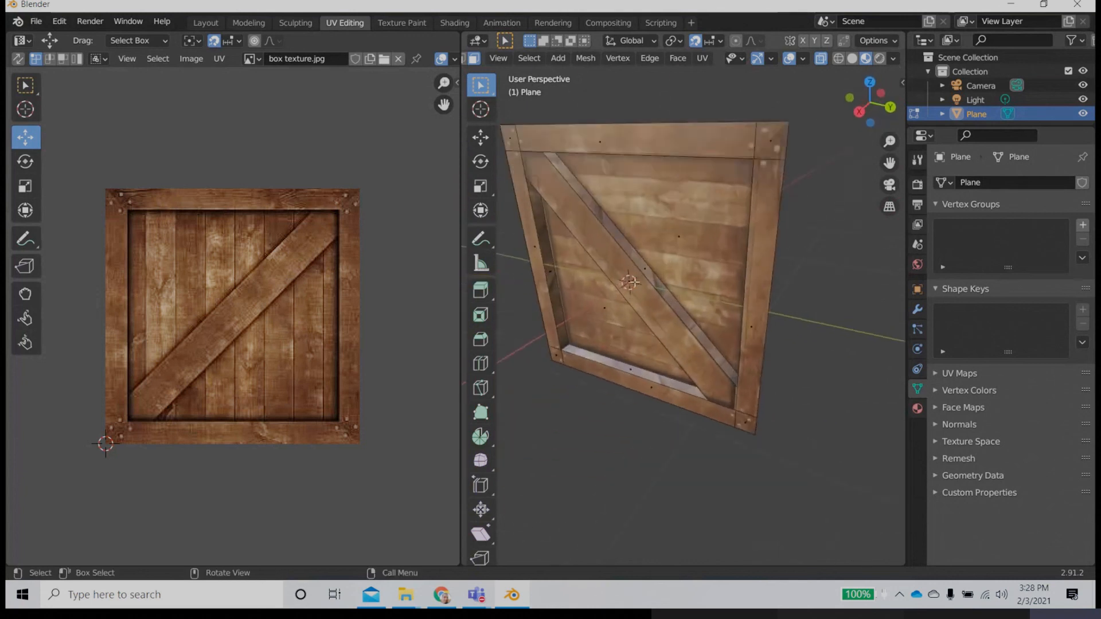
{"action": "scroll", "coordinate": [630, 248], "scroll_direction": "up", "scroll_amount": 3}
{"action": "left_click", "coordinate": [630, 249]}
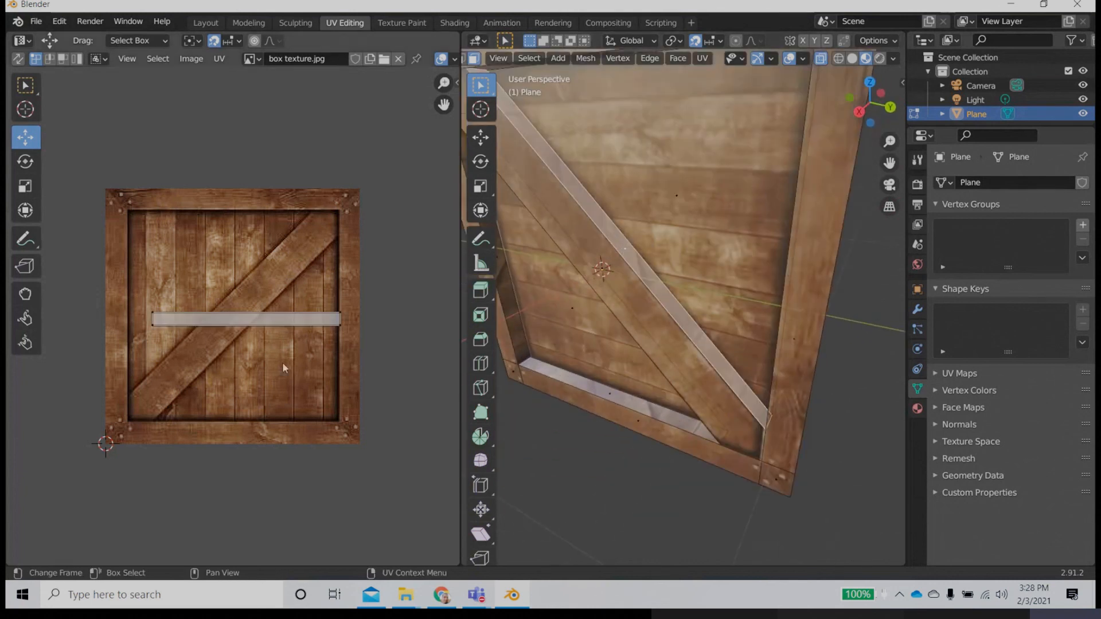
{"action": "left_click_drag", "start_coordinate": [359, 283], "coordinate": [92, 383]}
{"action": "left_click", "coordinate": [25, 161]}
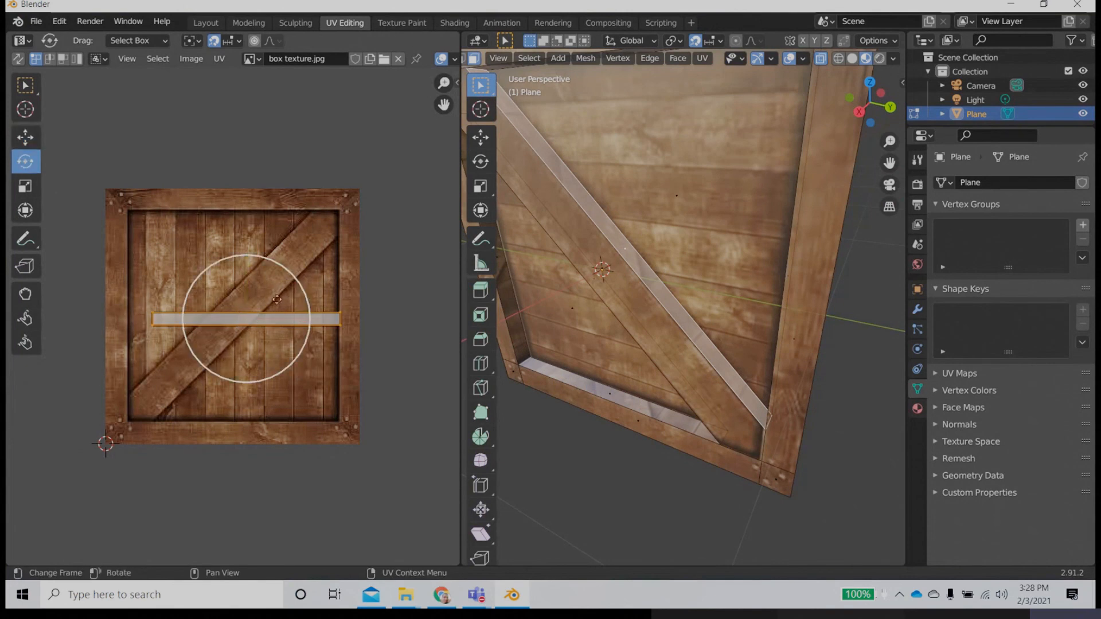
{"action": "left_click_drag", "start_coordinate": [299, 286], "coordinate": [268, 214]}
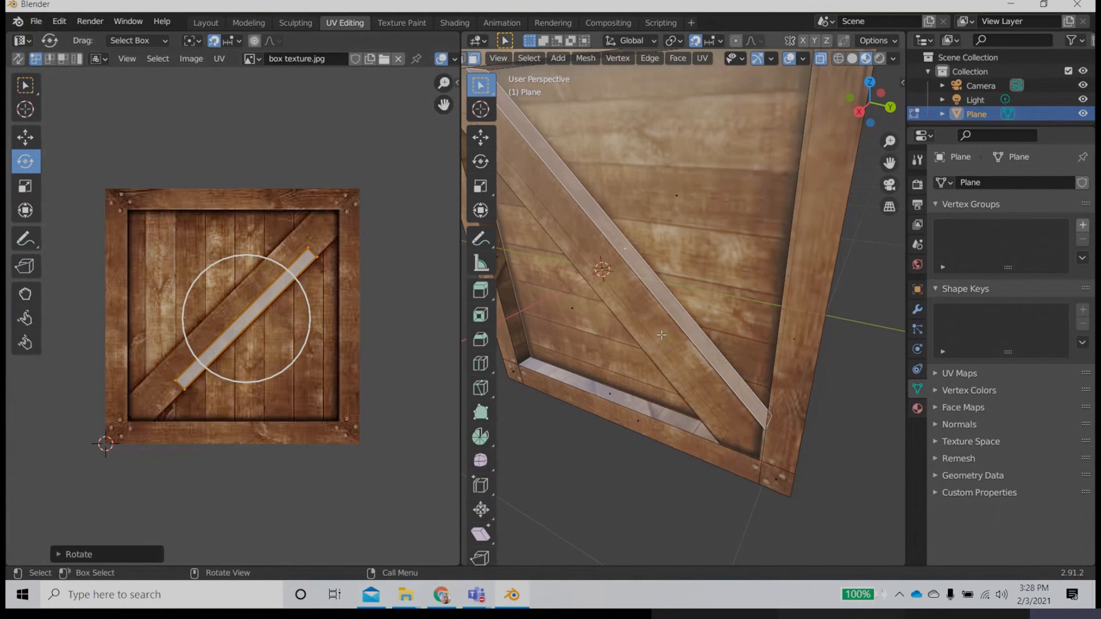
Step: Select the diagonal plank's lower side face and all of its UV points
{"action": "middle_click_drag", "start_coordinate": [662, 373], "coordinate": [791, 265]}
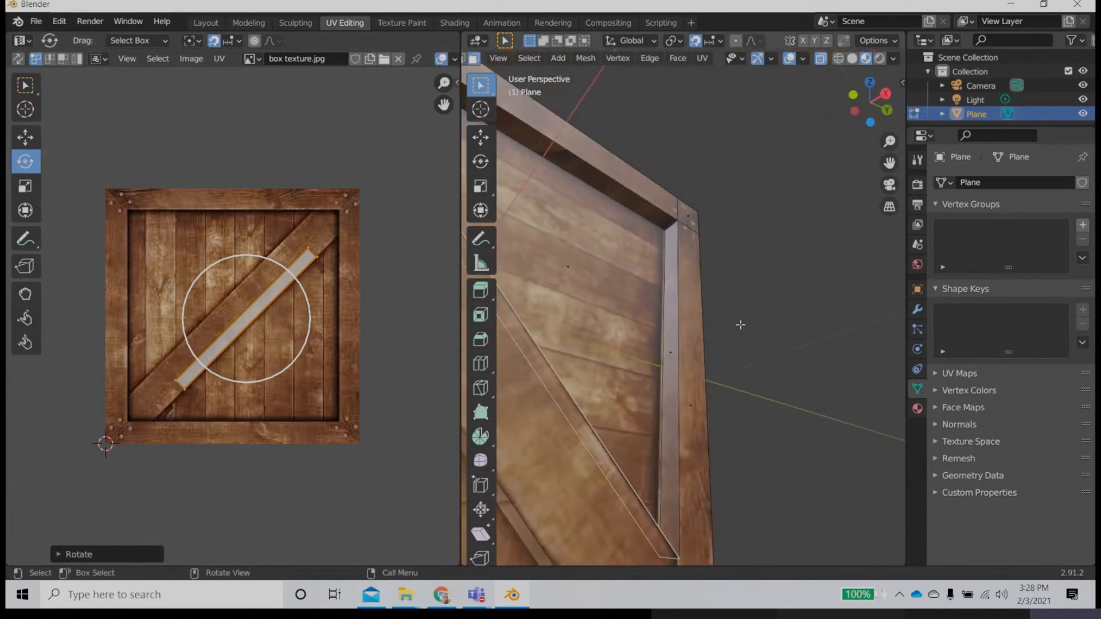
{"action": "middle_click_drag", "start_coordinate": [740, 322], "coordinate": [664, 266]}
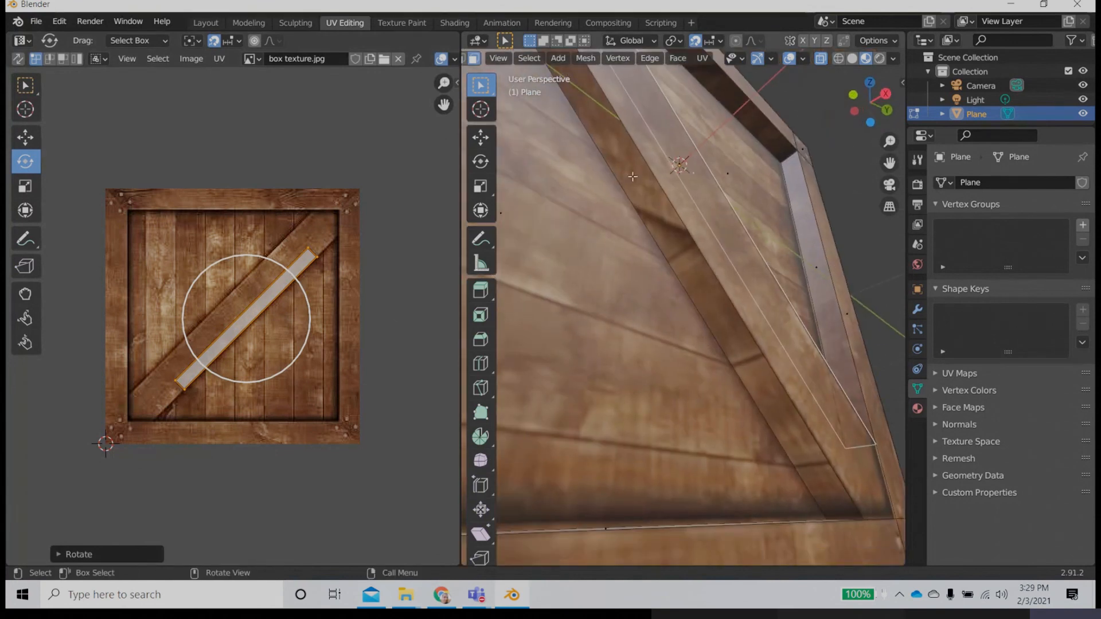
{"action": "key", "text": "ctrl+z"}
{"action": "left_click_drag", "start_coordinate": [355, 274], "coordinate": [146, 387]}
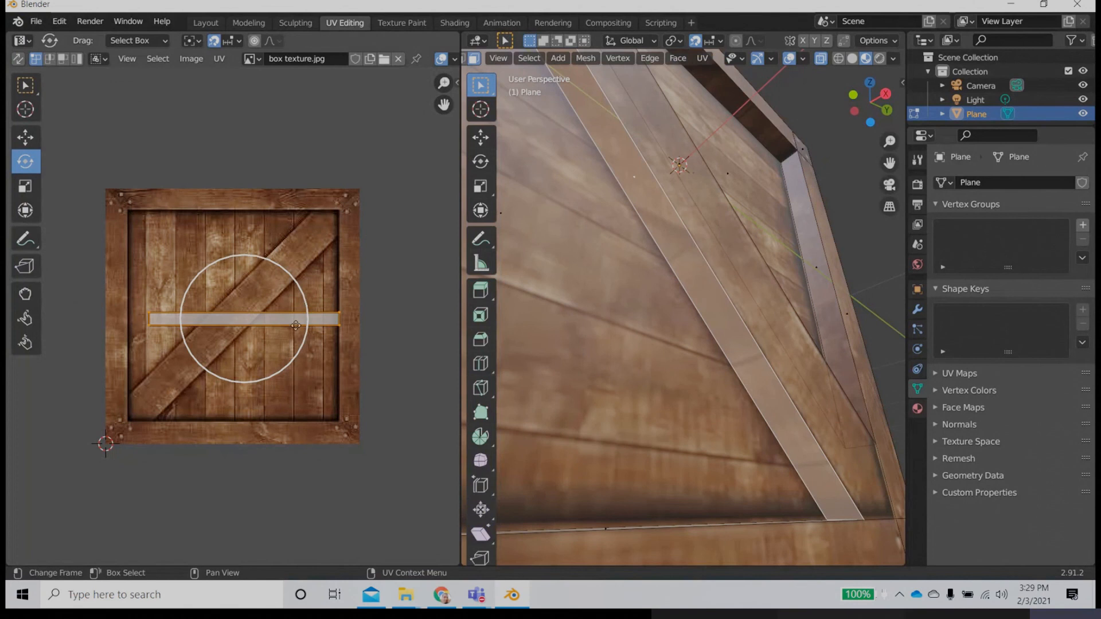
{"action": "right_click", "coordinate": [306, 298]}
{"action": "left_click", "coordinate": [309, 296]}
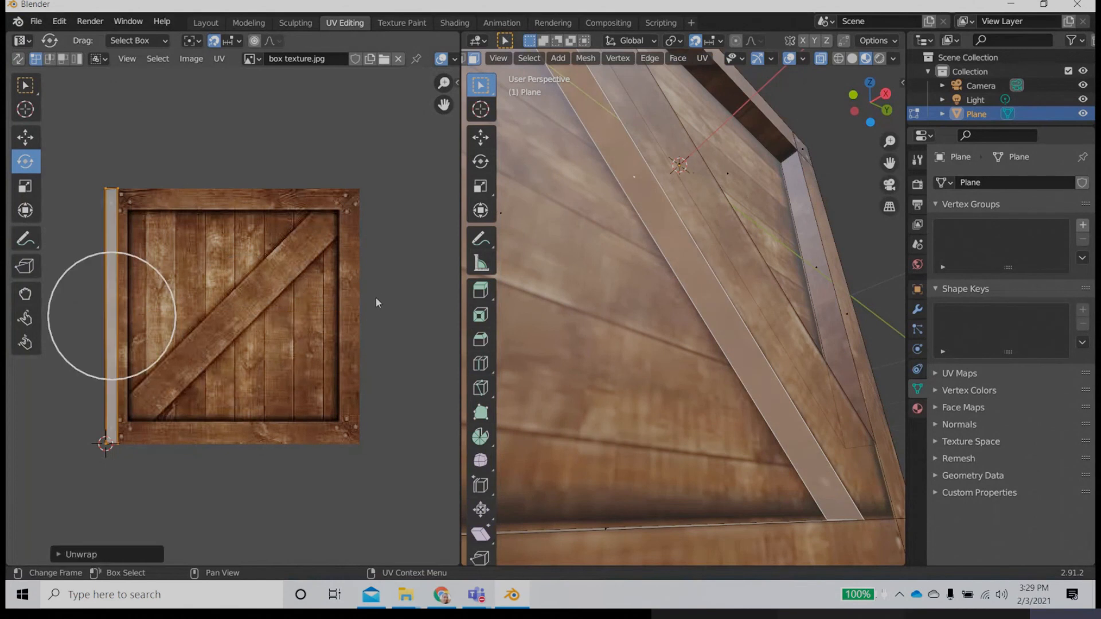
{"action": "key", "text": "ctrl+z"}
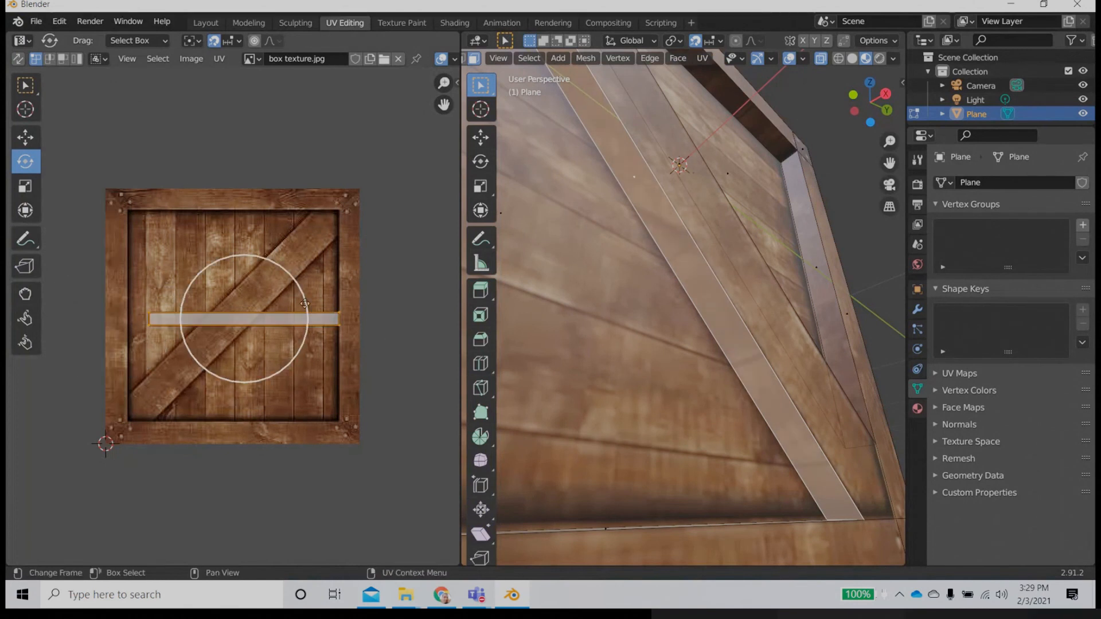
Step: Rotate the lower side face's UV strip to follow the diagonal plank in the image, and deselect the face
{"action": "left_click_drag", "start_coordinate": [308, 303], "coordinate": [301, 239]}
{"action": "left_click", "coordinate": [647, 401]}
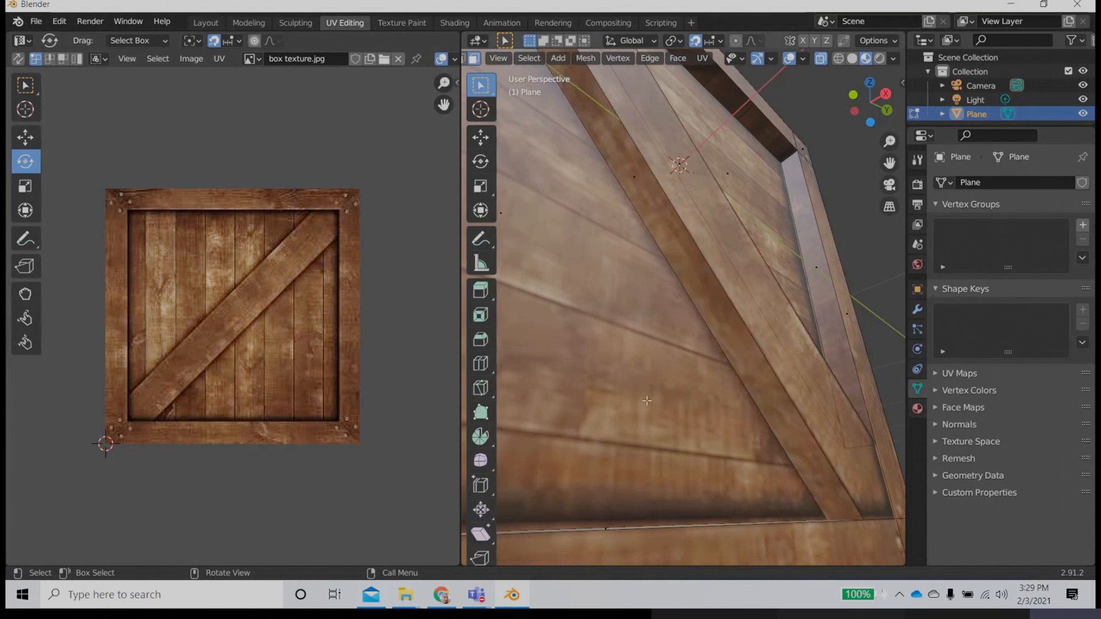
Step: Select the recess's bottom inner side face and move its UV strip onto the bottom frame plank of the image
{"action": "middle_click_drag", "start_coordinate": [717, 349], "coordinate": [603, 474]}
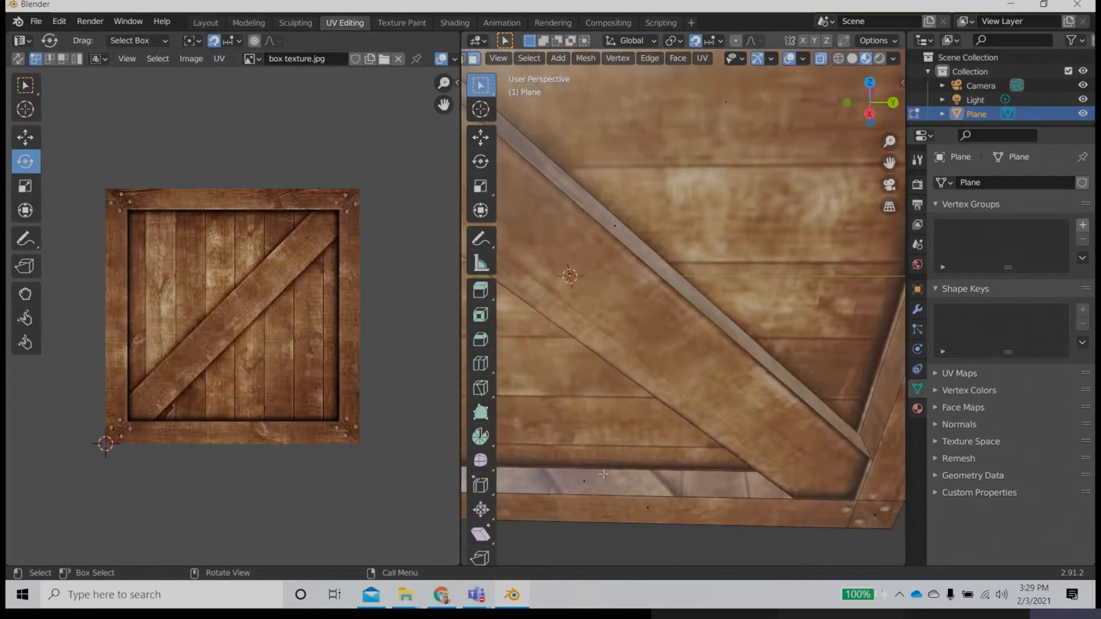
{"action": "left_click", "coordinate": [581, 483]}
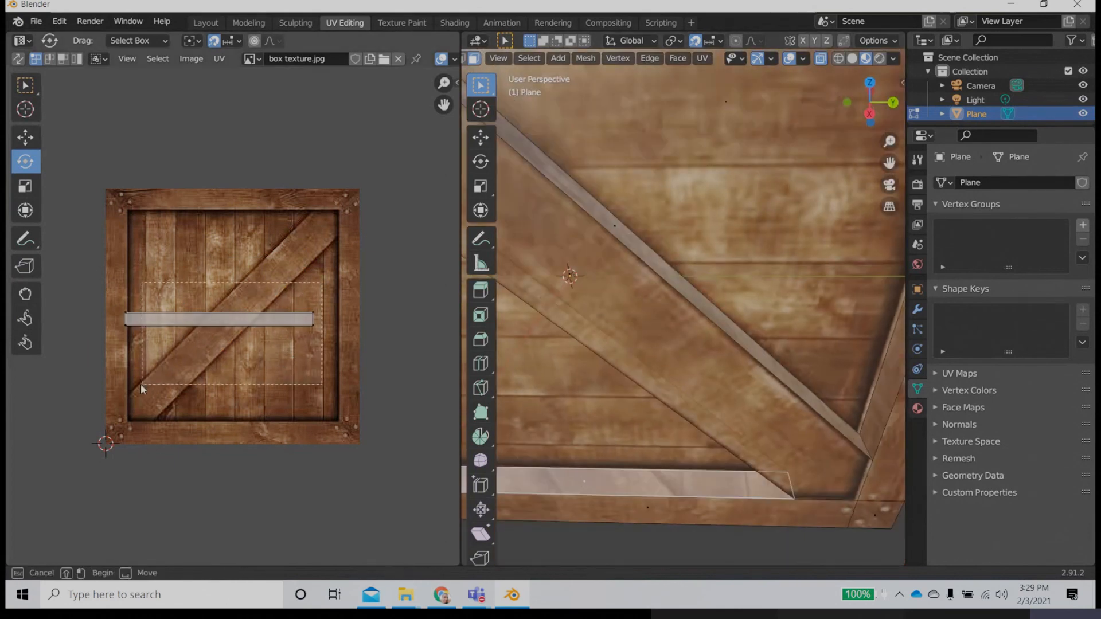
{"action": "key", "text": "a"}
{"action": "left_click", "coordinate": [26, 138]}
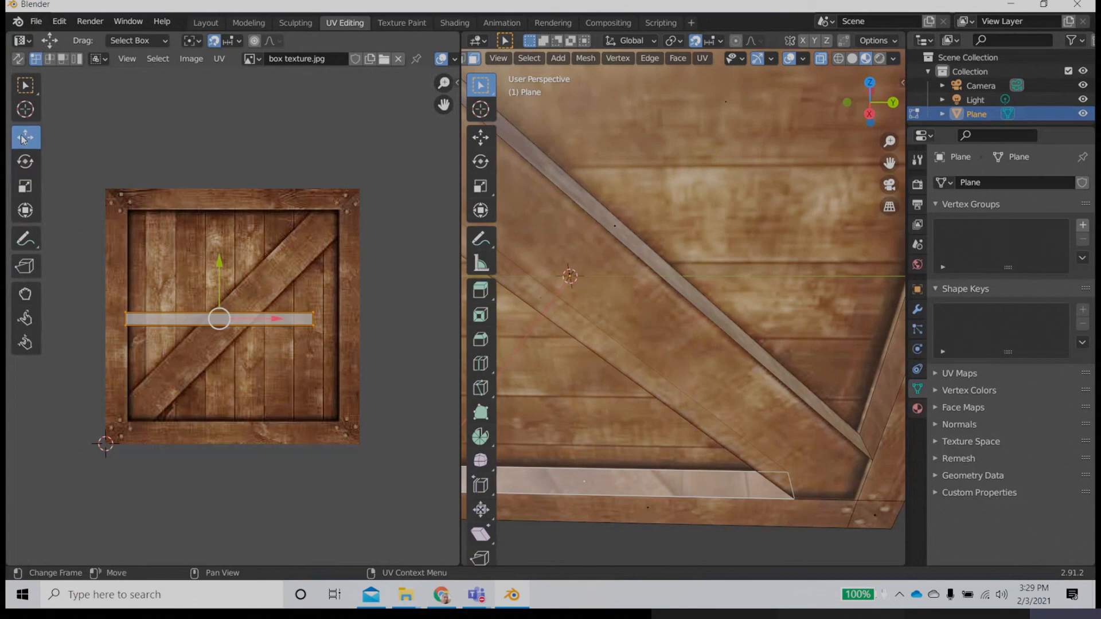
{"action": "scroll", "coordinate": [816, 440], "scroll_direction": "down", "scroll_amount": 4}
{"action": "left_click_drag", "start_coordinate": [217, 330], "coordinate": [235, 431]}
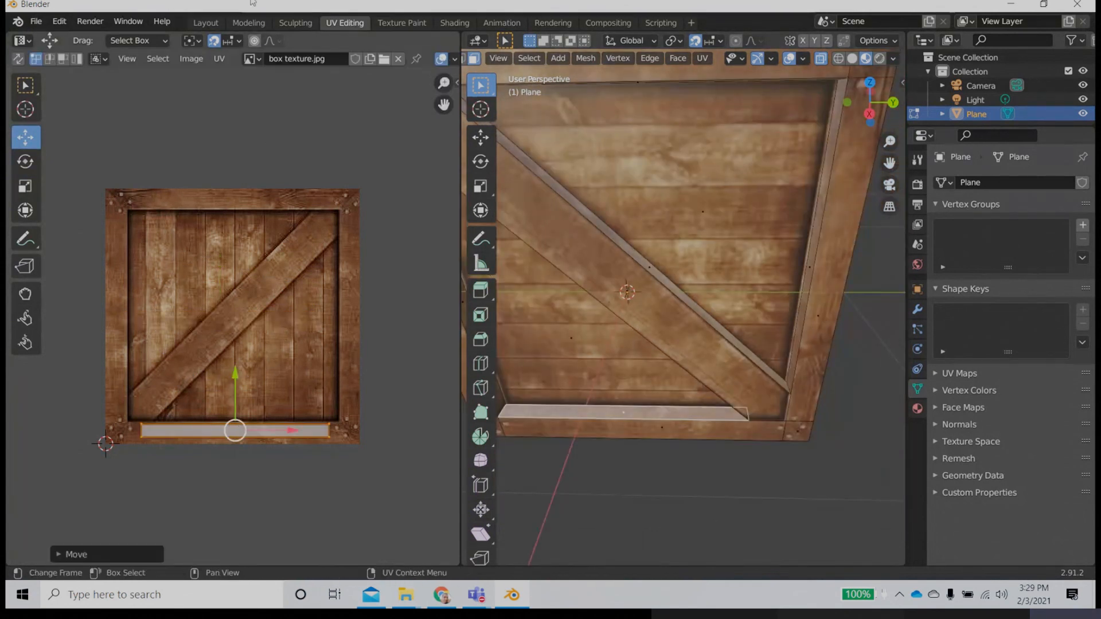
Step: Select the recess's left inner side face, rotate its UV strip to vertical and move it onto the left frame plank
{"action": "middle_click_drag", "start_coordinate": [694, 381], "coordinate": [568, 286]}
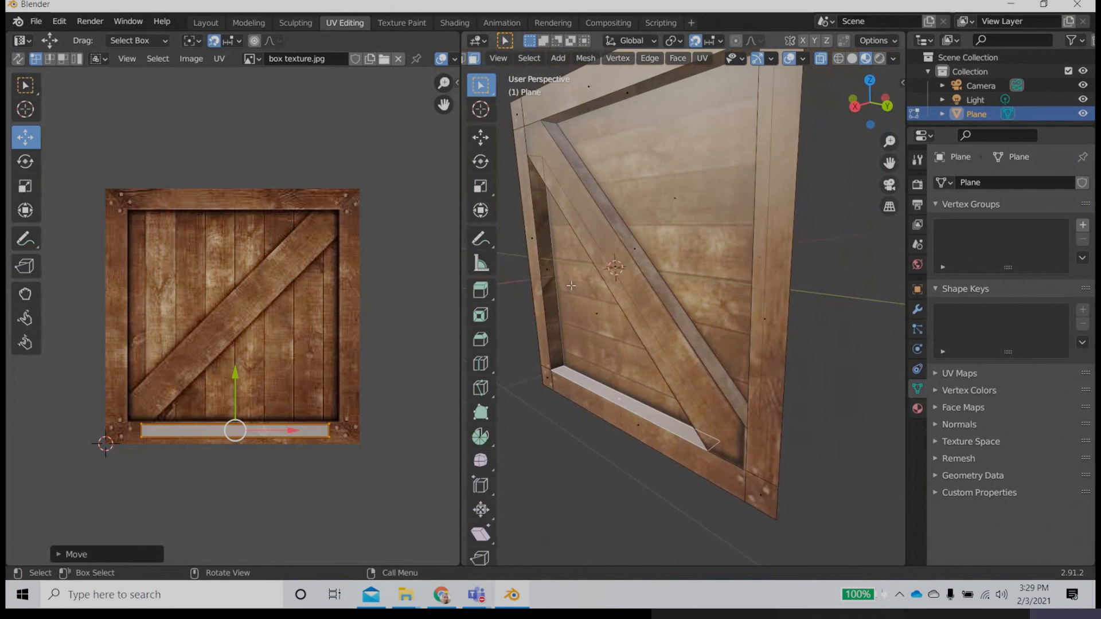
{"action": "left_click", "coordinate": [542, 278]}
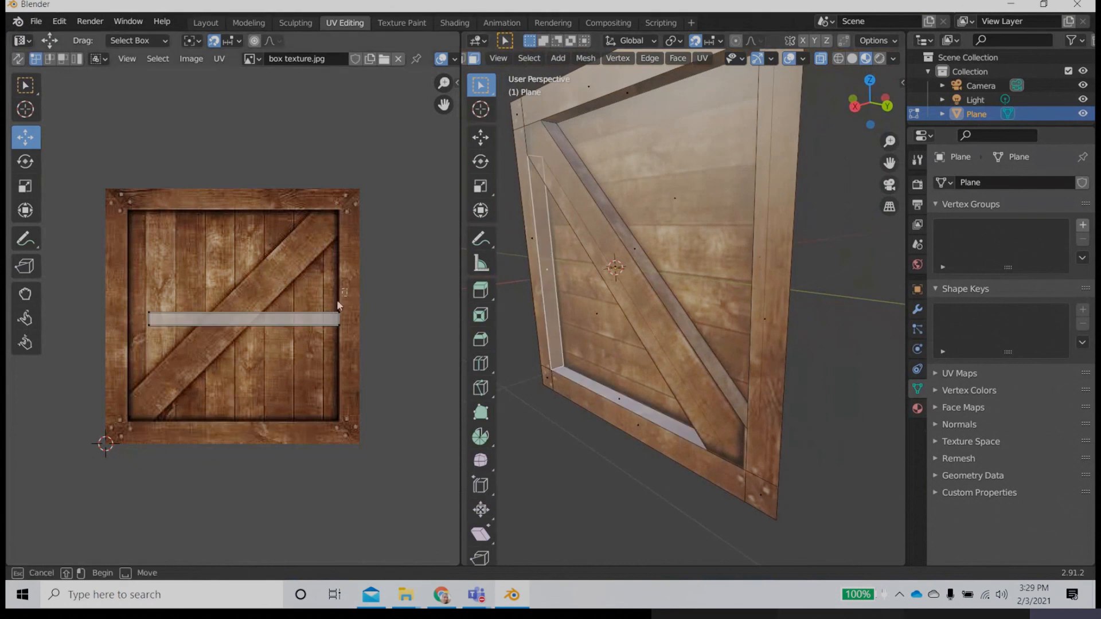
{"action": "key", "text": "a"}
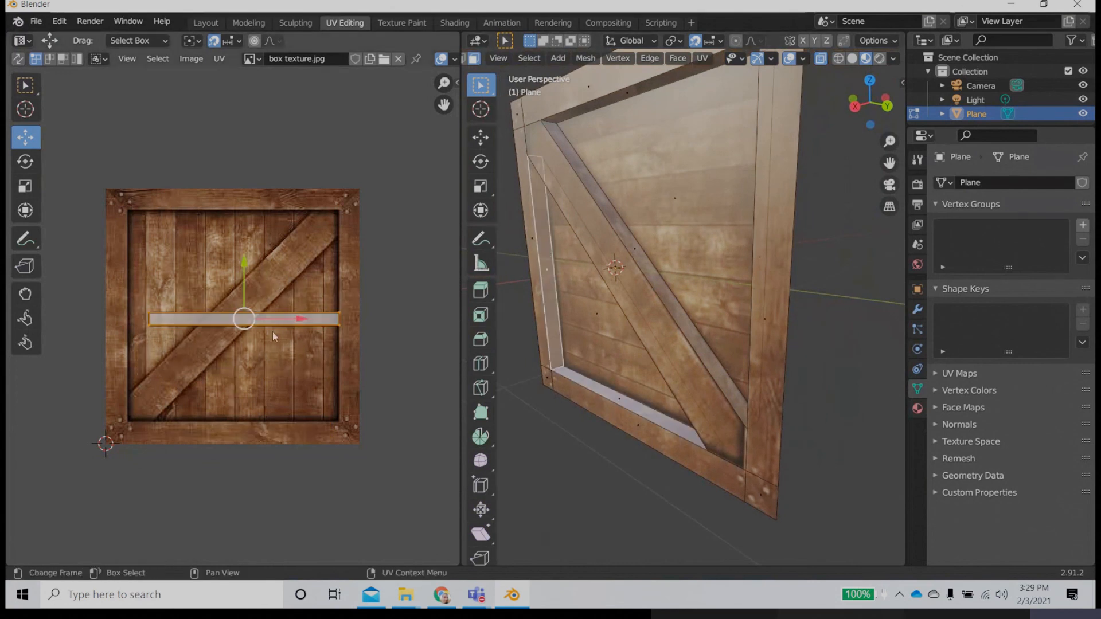
{"action": "left_click", "coordinate": [23, 161]}
{"action": "left_click_drag", "start_coordinate": [280, 270], "coordinate": [286, 357]}
{"action": "left_click", "coordinate": [25, 137]}
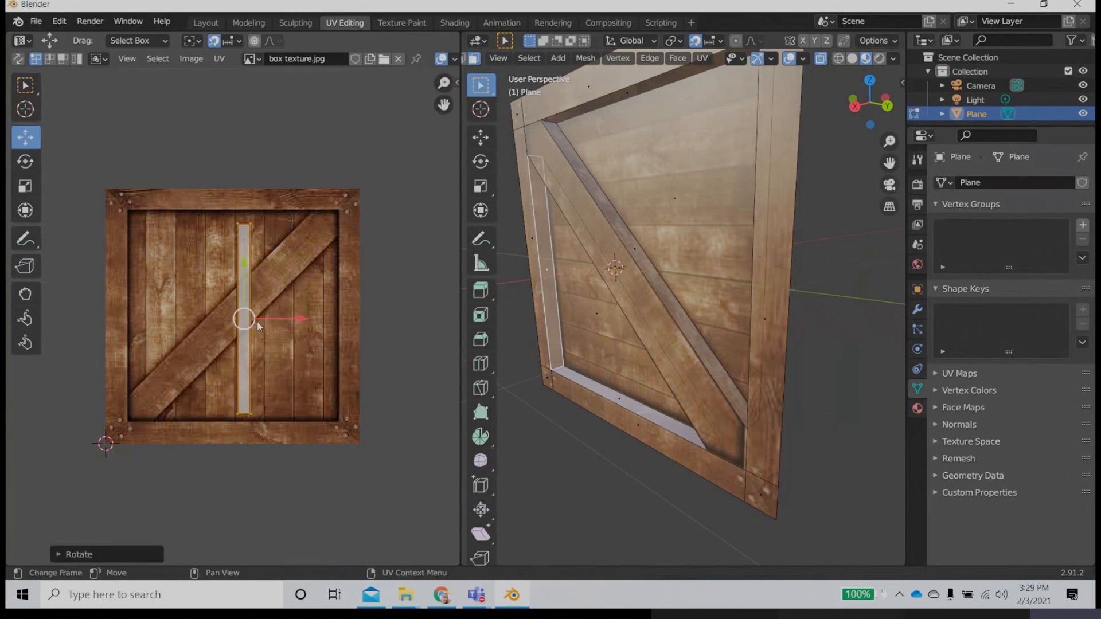
{"action": "left_click_drag", "start_coordinate": [244, 318], "coordinate": [119, 304]}
Step: Select the recess's top inner side face and move its UV strip up to the top frame plank of the image
{"action": "middle_click_drag", "start_coordinate": [584, 310], "coordinate": [642, 219]}
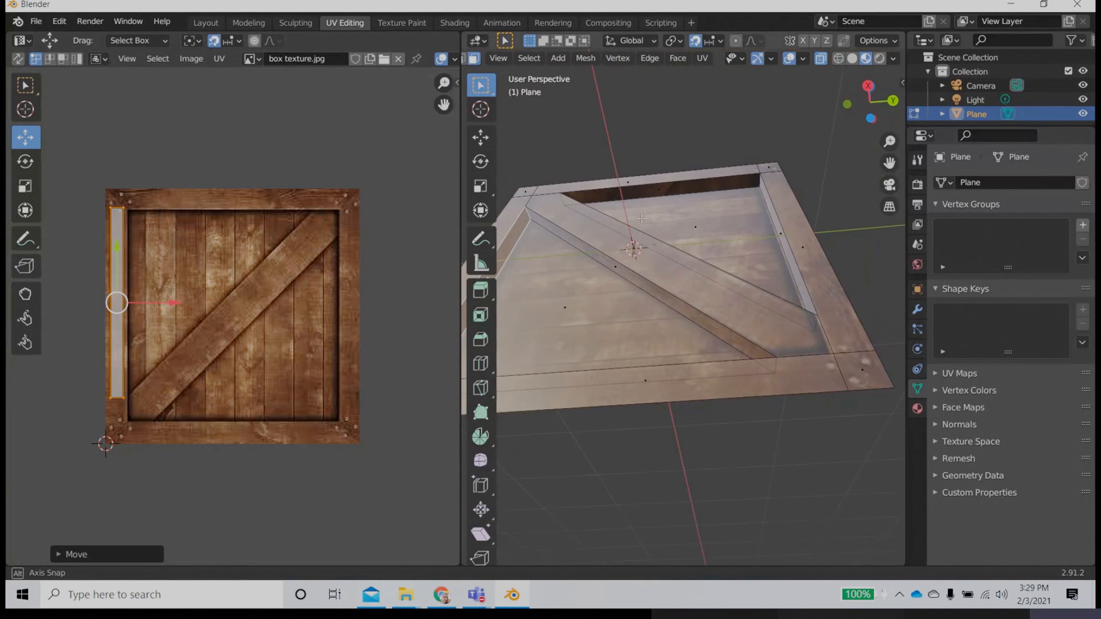
{"action": "left_click", "coordinate": [646, 193]}
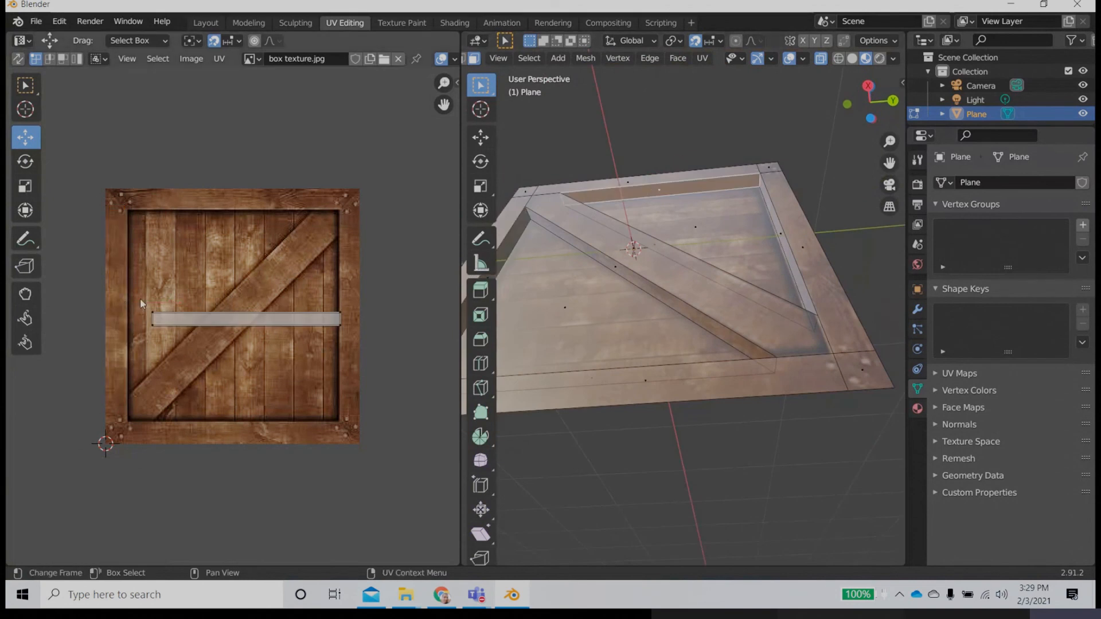
{"action": "left_click_drag", "start_coordinate": [140, 298], "coordinate": [341, 348]}
{"action": "left_click_drag", "start_coordinate": [247, 320], "coordinate": [239, 208]}
Step: Turn off UV snapping, nudge the strip up so it lies fully within the top frame plank, and deselect the UVs
{"action": "scroll", "coordinate": [229, 206], "scroll_direction": "up", "scroll_amount": 4}
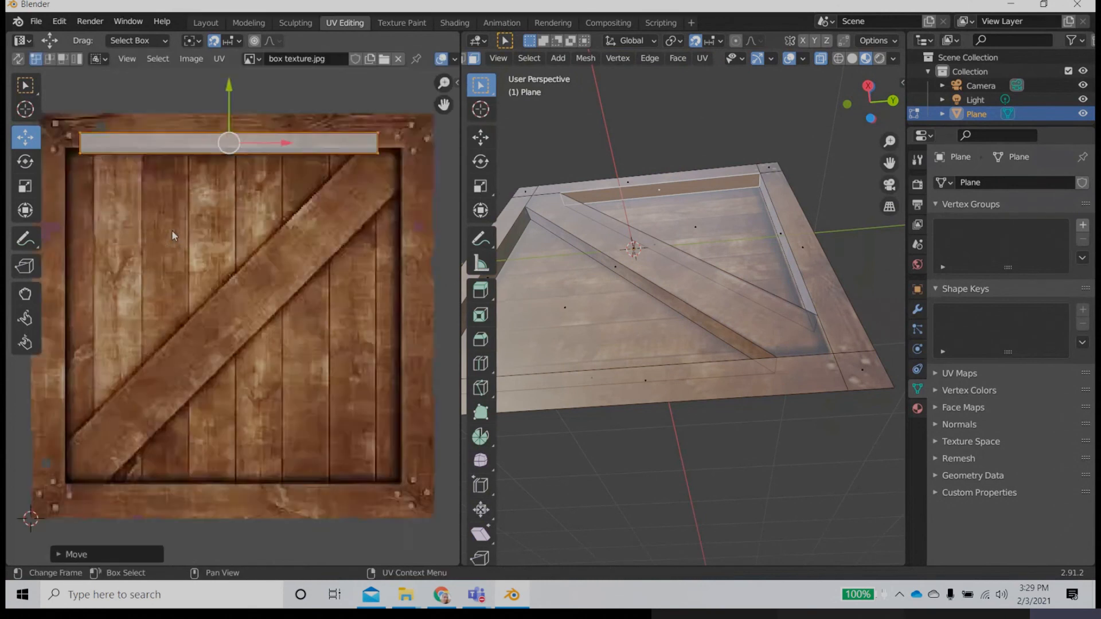
{"action": "scroll", "coordinate": [217, 181], "scroll_direction": "down", "scroll_amount": 2}
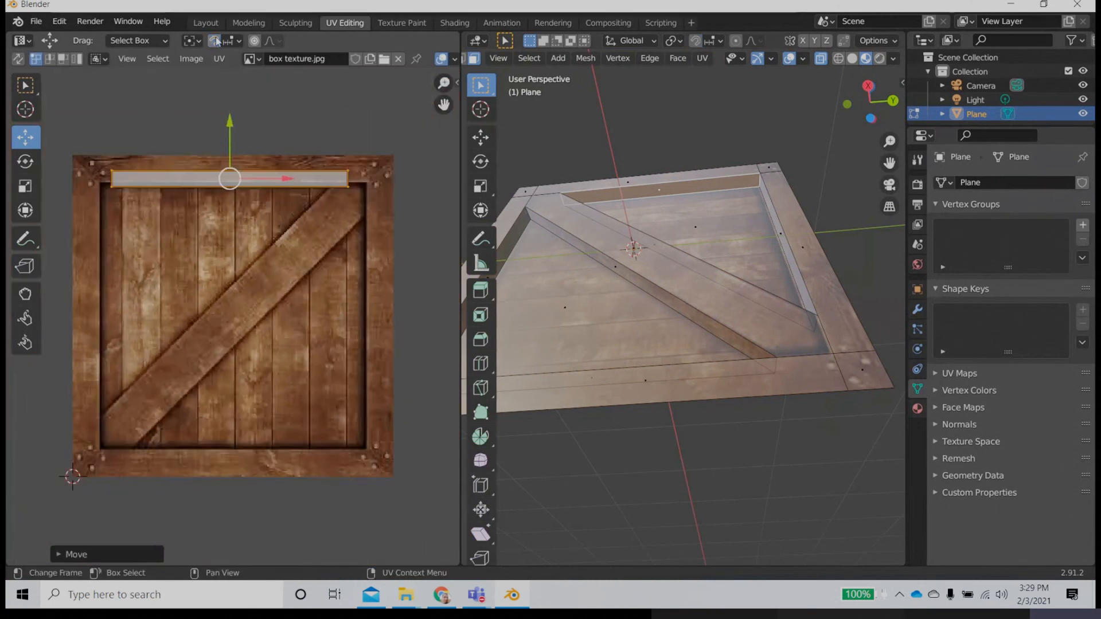
{"action": "left_click_drag", "start_coordinate": [231, 133], "coordinate": [230, 121]}
{"action": "left_click", "coordinate": [298, 325]}
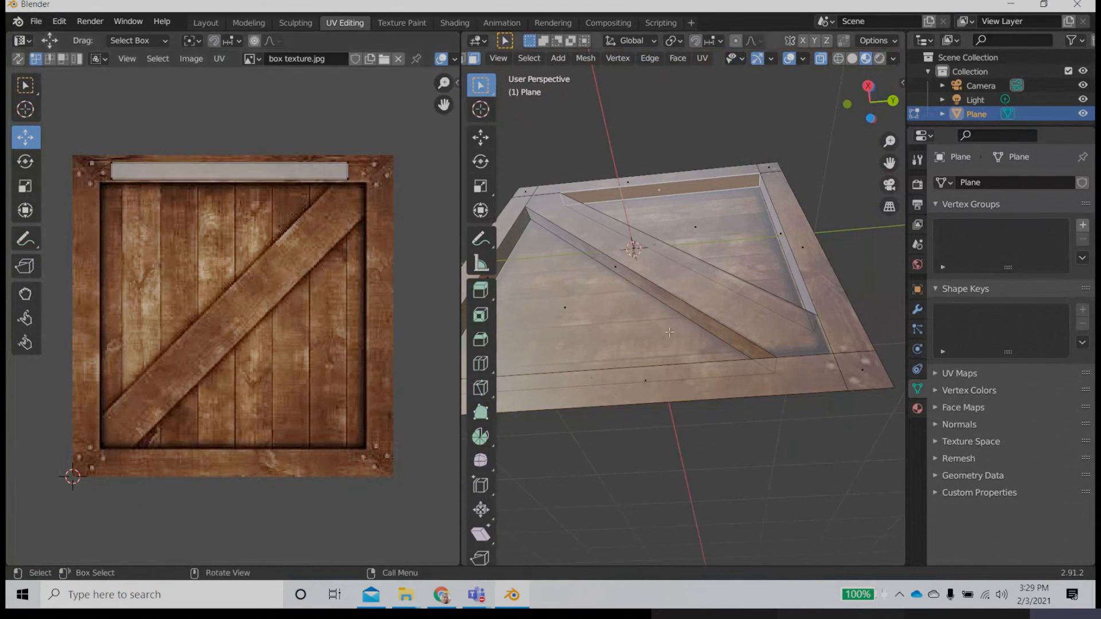
Step: Switch to the Layout workspace in Object Mode and inspect the textured crate side from several angles
{"action": "scroll", "coordinate": [721, 393], "scroll_direction": "down", "scroll_amount": 4}
{"action": "middle_click_drag", "start_coordinate": [670, 418], "coordinate": [742, 487]}
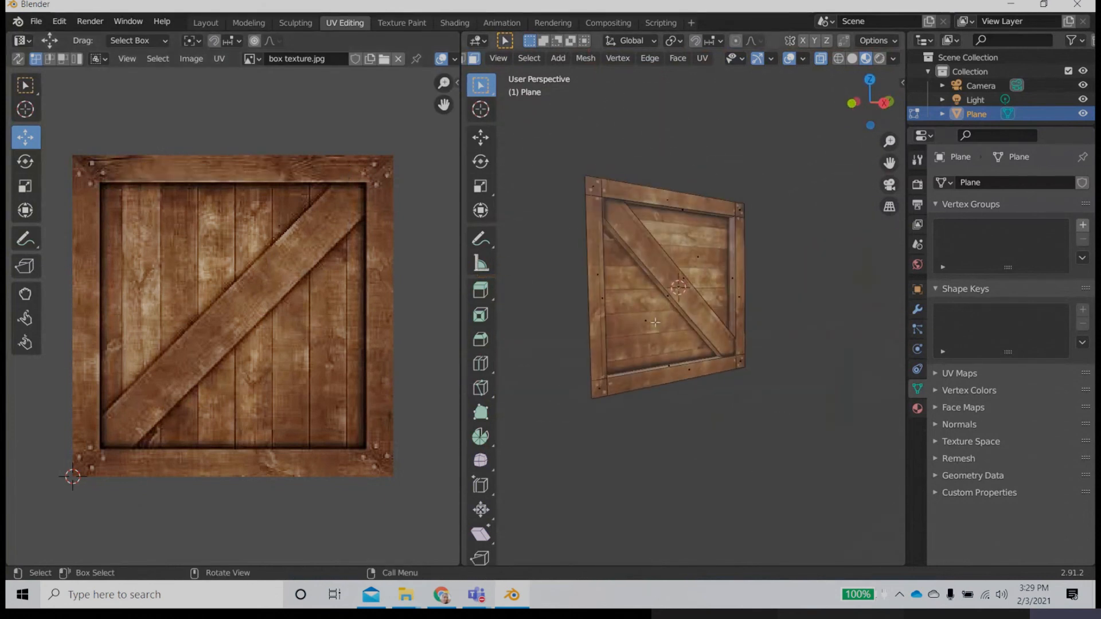
{"action": "right_click", "coordinate": [664, 319]}
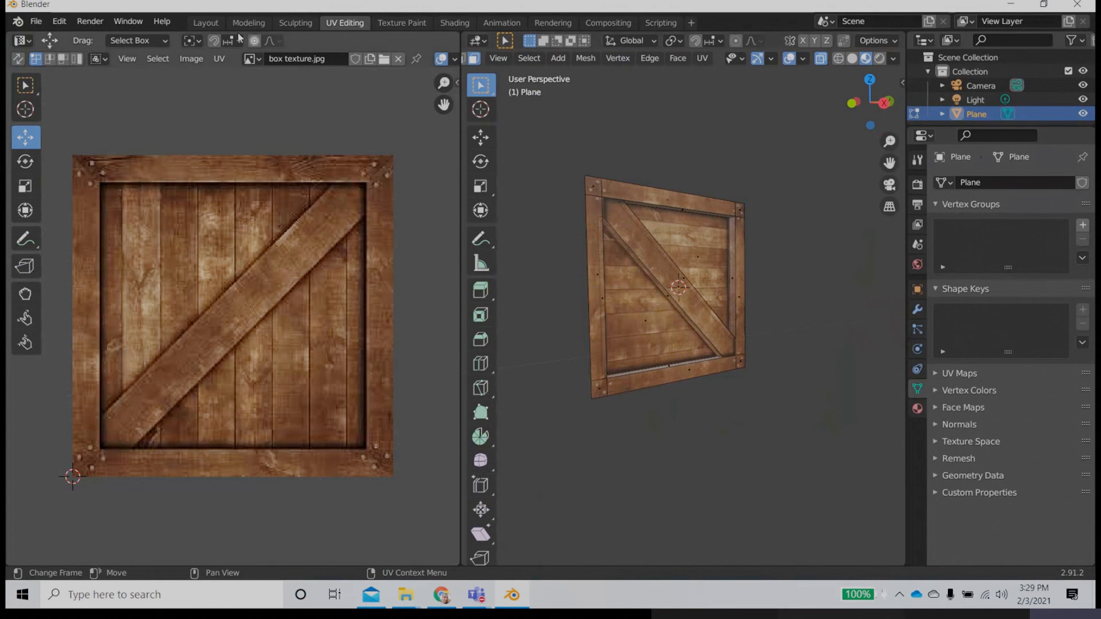
{"action": "left_click", "coordinate": [205, 23]}
{"action": "middle_click_drag", "start_coordinate": [455, 393], "coordinate": [273, 361]}
{"action": "scroll", "coordinate": [467, 406], "scroll_direction": "down", "scroll_amount": 3}
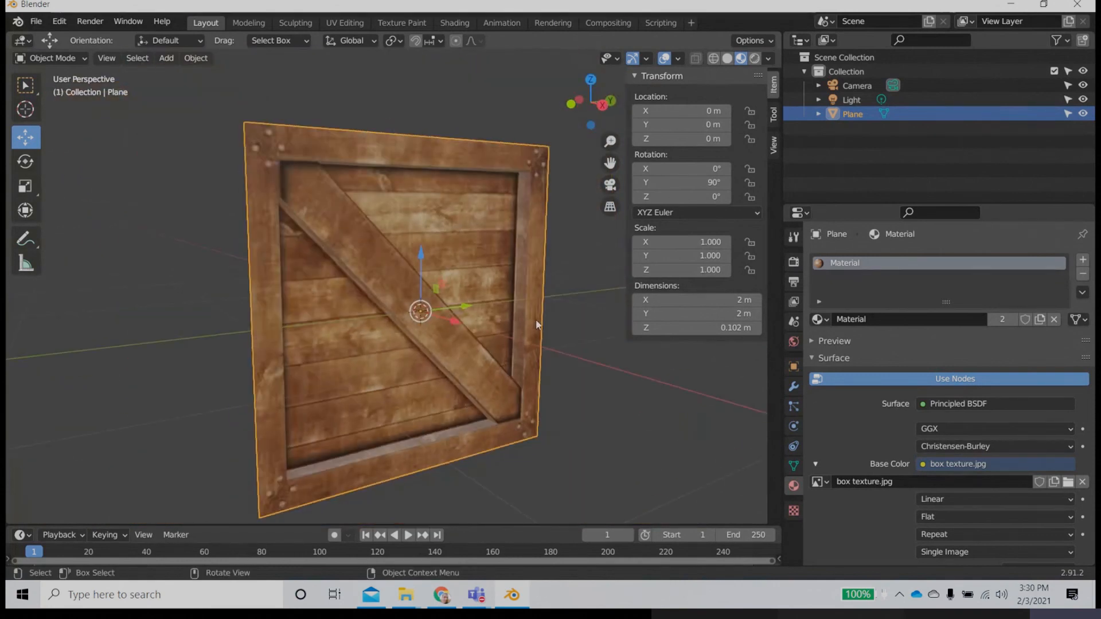
{"action": "mouse_move", "coordinate": [409, 360]}
{"action": "middle_mouse_down"}
{"action": "mouse_move", "coordinate": [393, 392]}
{"action": "mouse_move", "coordinate": [396, 367]}
{"action": "middle_mouse_up"}
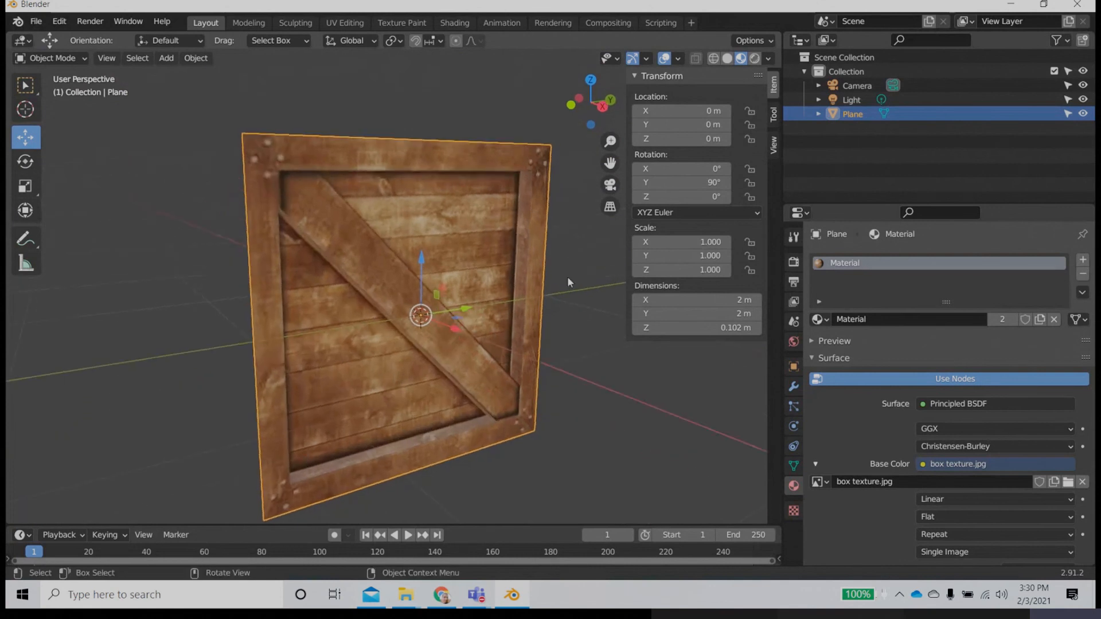
{"action": "scroll", "coordinate": [566, 277], "scroll_direction": "up", "scroll_amount": 3}
{"action": "scroll", "coordinate": [566, 290], "scroll_direction": "down", "scroll_amount": 1}
{"action": "middle_click_drag", "start_coordinate": [566, 293], "coordinate": [438, 391]}
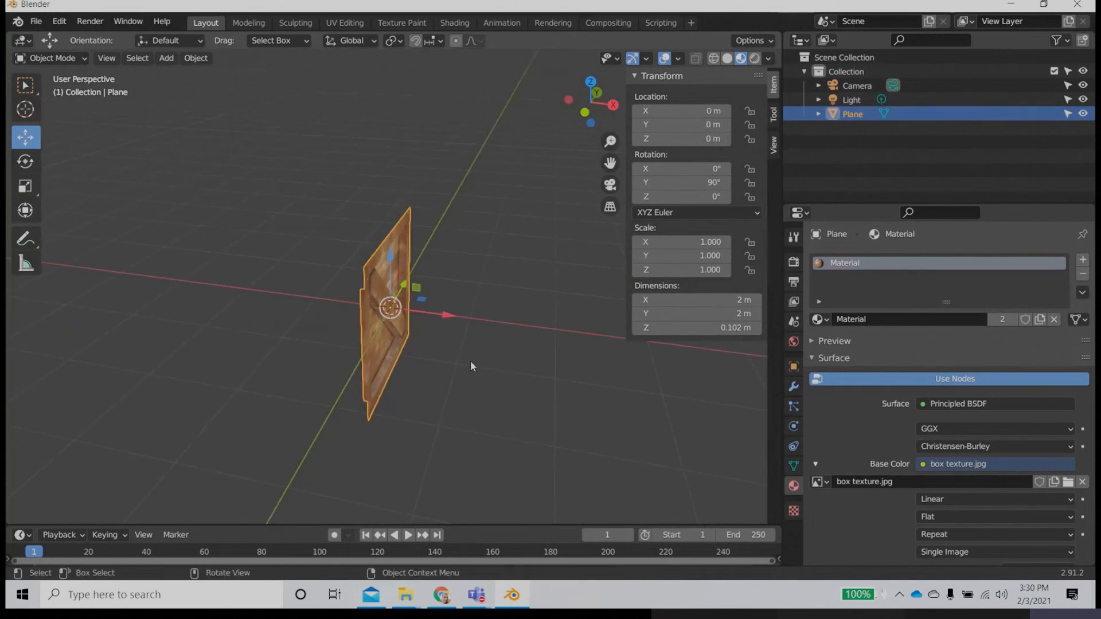
{"action": "mouse_move", "coordinate": [438, 364]}
{"action": "middle_mouse_down"}
{"action": "mouse_move", "coordinate": [455, 344]}
{"action": "mouse_move", "coordinate": [432, 353]}
{"action": "middle_mouse_up"}
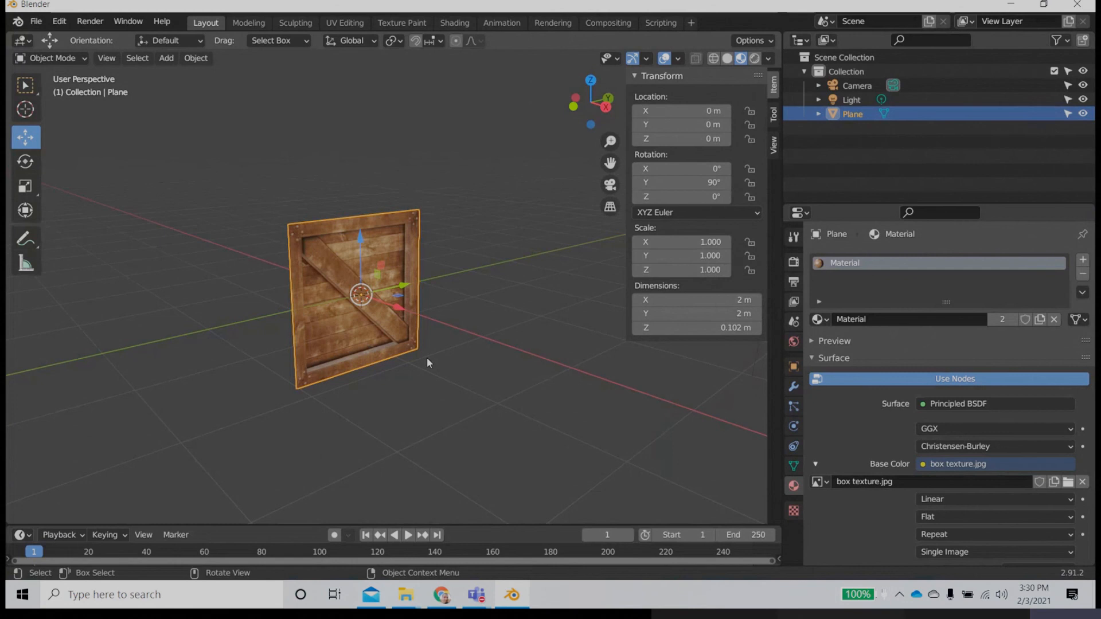
Step: Duplicate the crate side and place the copy at X location -2 m
{"action": "middle_click_drag", "start_coordinate": [444, 344], "coordinate": [501, 389]}
{"action": "key", "text": "shift+d"}
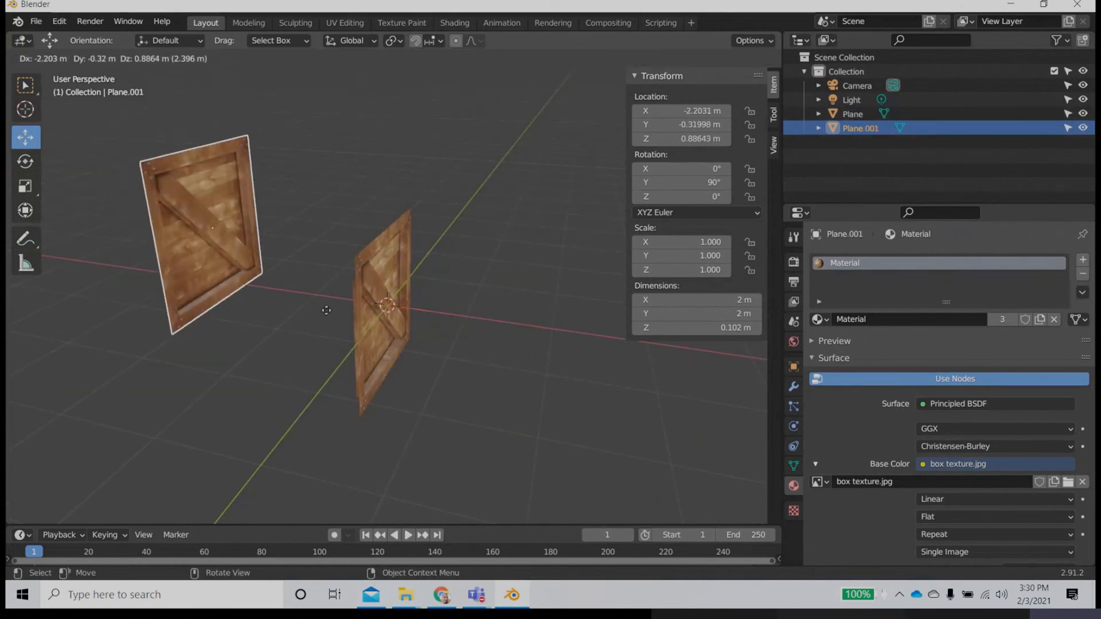
{"action": "right_click", "coordinate": [327, 315]}
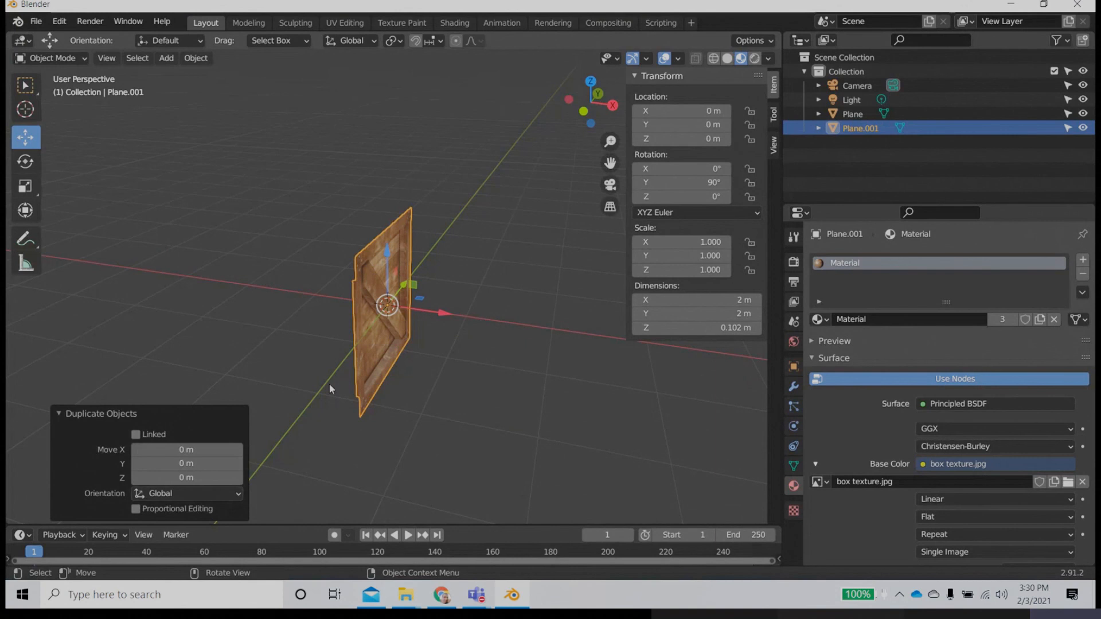
{"action": "left_click_drag", "start_coordinate": [446, 319], "coordinate": [326, 301]}
{"action": "left_click", "coordinate": [699, 111]}
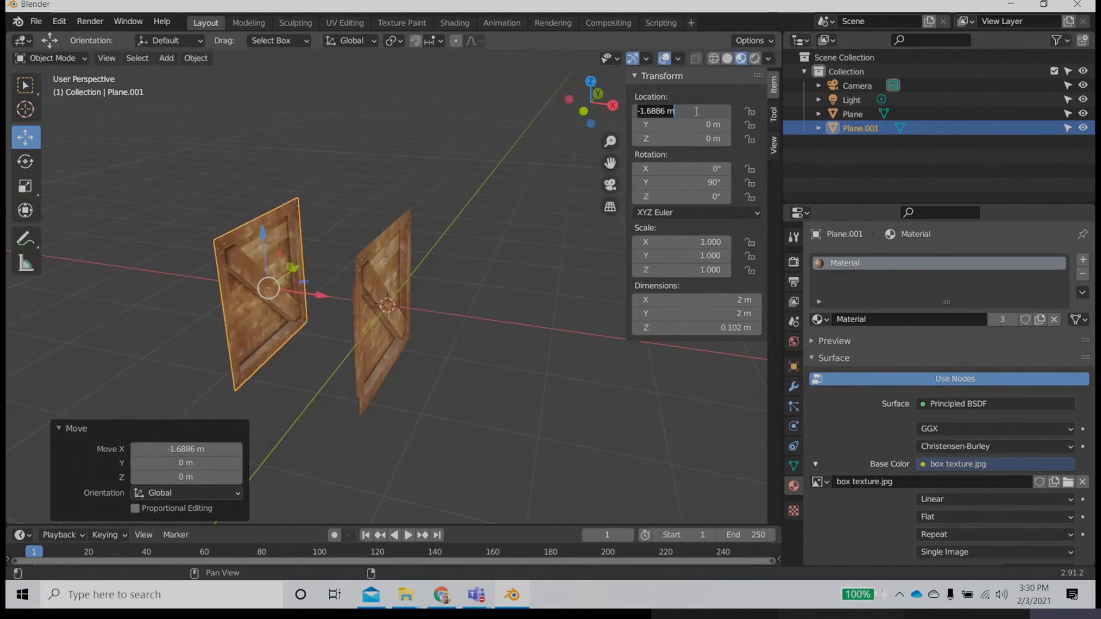
{"action": "key", "text": "BackSpace"}
{"action": "key", "text": "Return"}
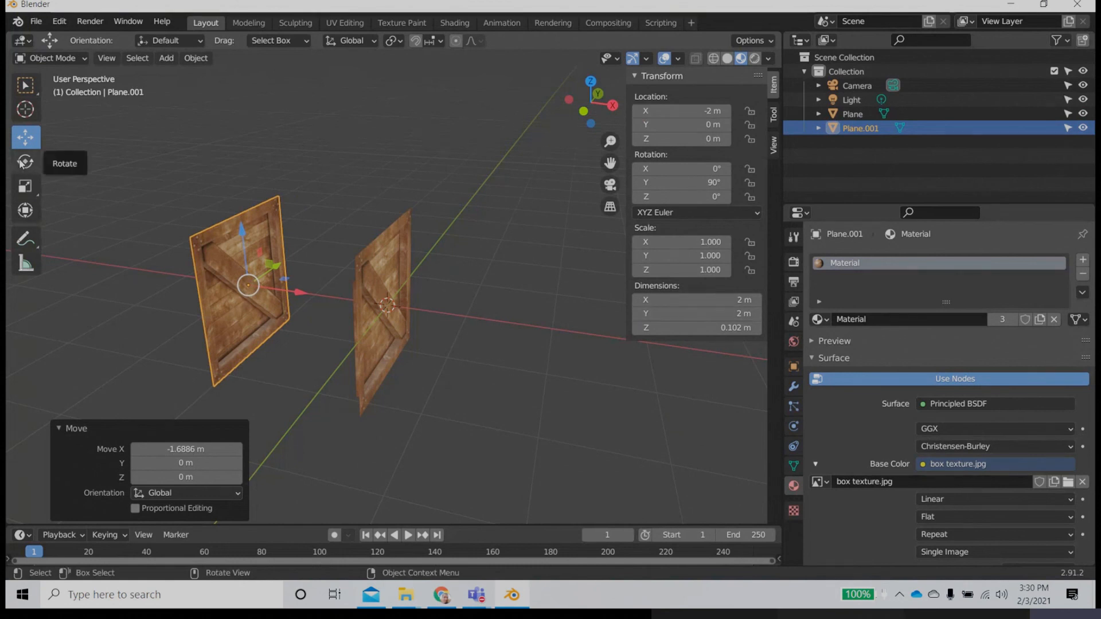
Step: Turn on snapping and rotate the copy about the Z axis until its X rotation is 180°
{"action": "left_click", "coordinate": [25, 161]}
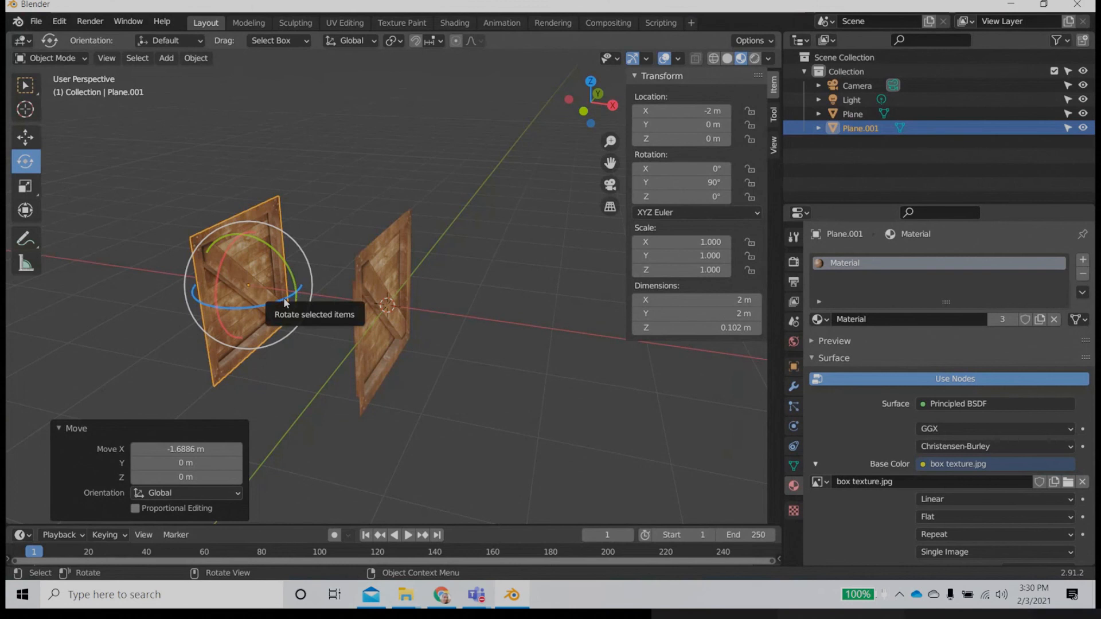
{"action": "left_click_drag", "start_coordinate": [290, 304], "coordinate": [88, 302]}
{"action": "key", "text": "ctrl+z"}
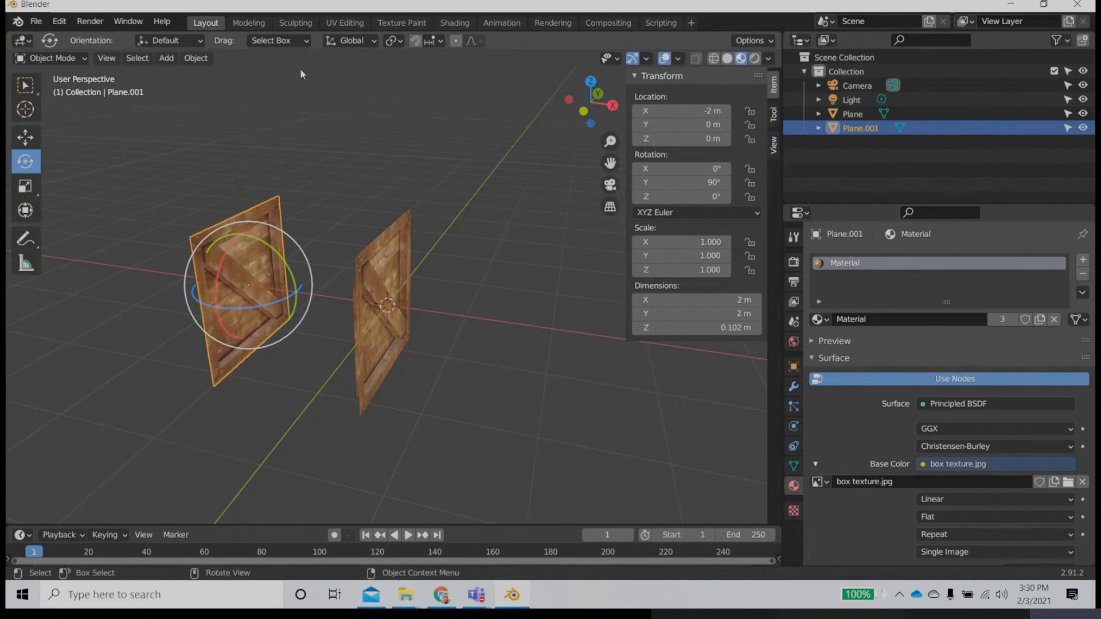
{"action": "left_click", "coordinate": [415, 40]}
{"action": "left_click_drag", "start_coordinate": [265, 307], "coordinate": [80, 310]}
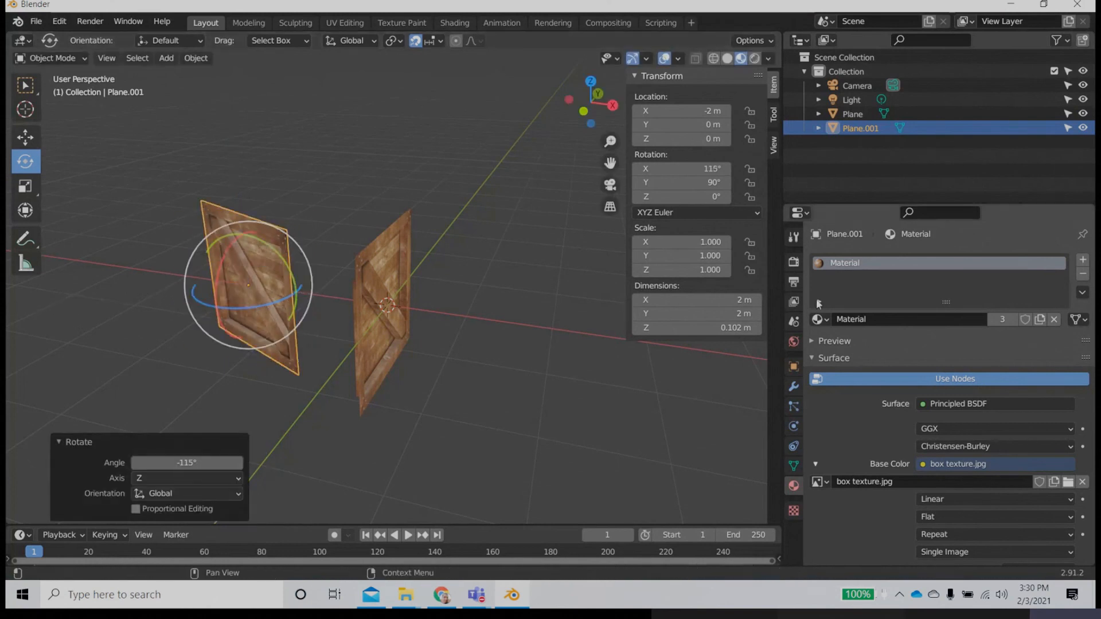
{"action": "left_click_drag", "start_coordinate": [270, 312], "coordinate": [237, 306]}
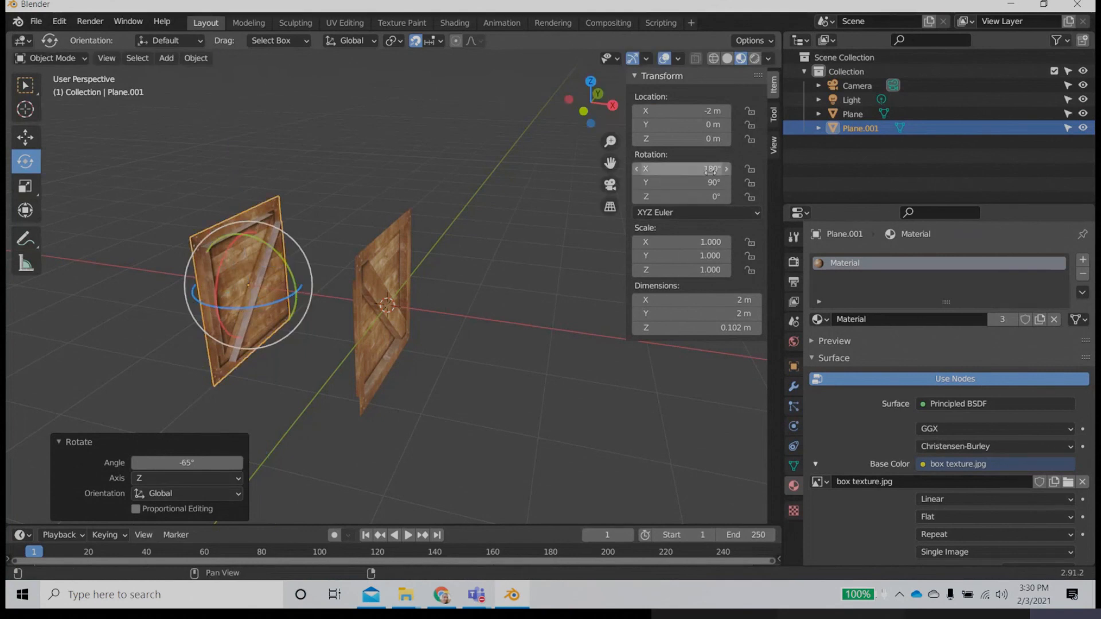
Step: Duplicate the original crate side and rotate the copy -90° about Y so it lies flat, with its Y rotation set to 0
{"action": "middle_click_drag", "start_coordinate": [499, 321], "coordinate": [471, 354]}
{"action": "left_click", "coordinate": [440, 353]}
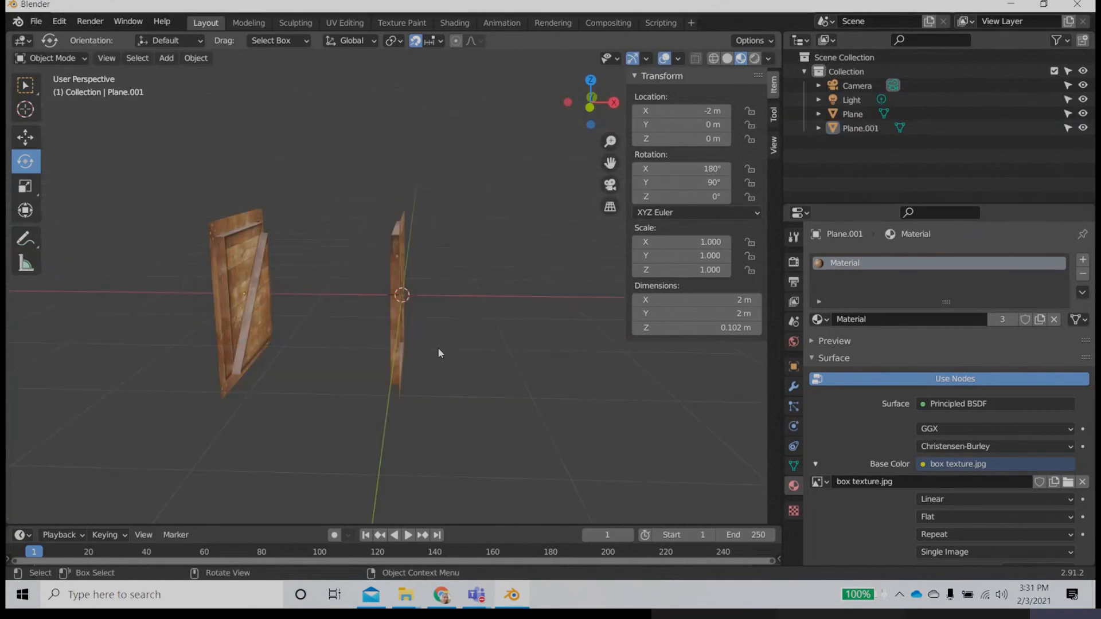
{"action": "left_click", "coordinate": [393, 342]}
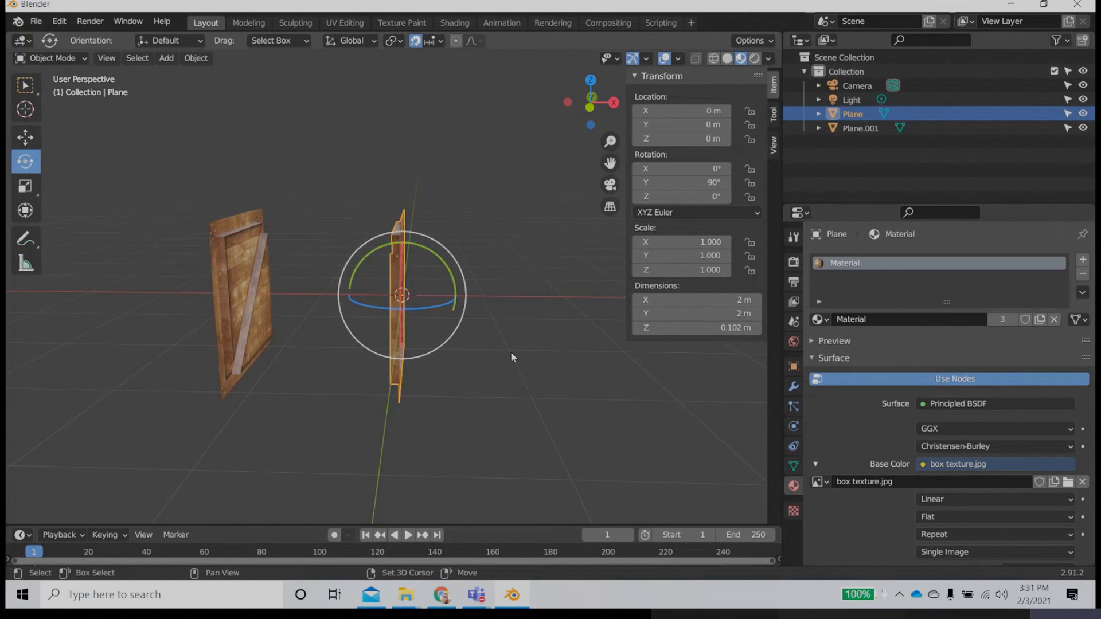
{"action": "key", "text": "shift+d"}
{"action": "right_click", "coordinate": [582, 237]}
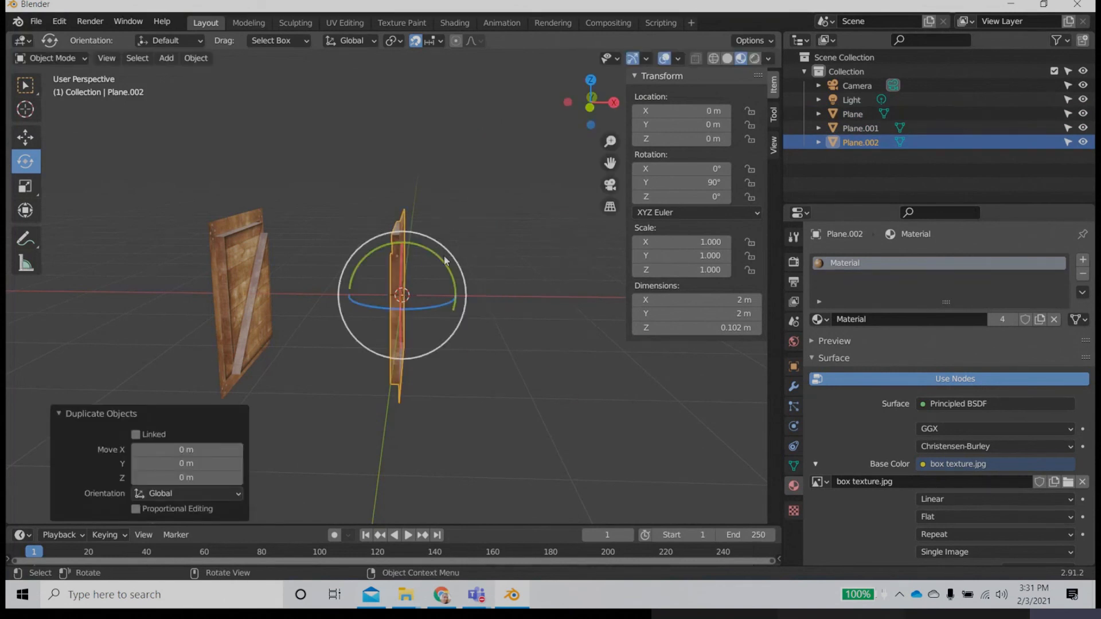
{"action": "left_click_drag", "start_coordinate": [443, 265], "coordinate": [307, 179]}
{"action": "mouse_move", "coordinate": [479, 332]}
{"action": "middle_mouse_down"}
{"action": "mouse_move", "coordinate": [467, 304]}
{"action": "mouse_move", "coordinate": [460, 334]}
{"action": "middle_mouse_up"}
{"action": "left_click", "coordinate": [692, 181]}
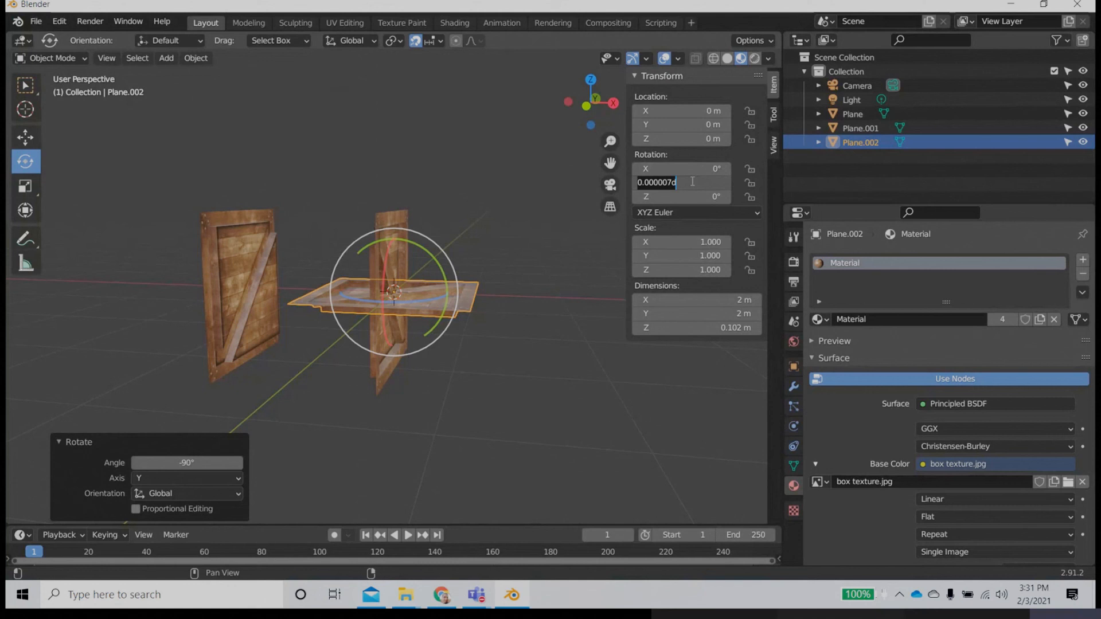
{"action": "type", "text": "0"}
{"action": "key", "text": "Return"}
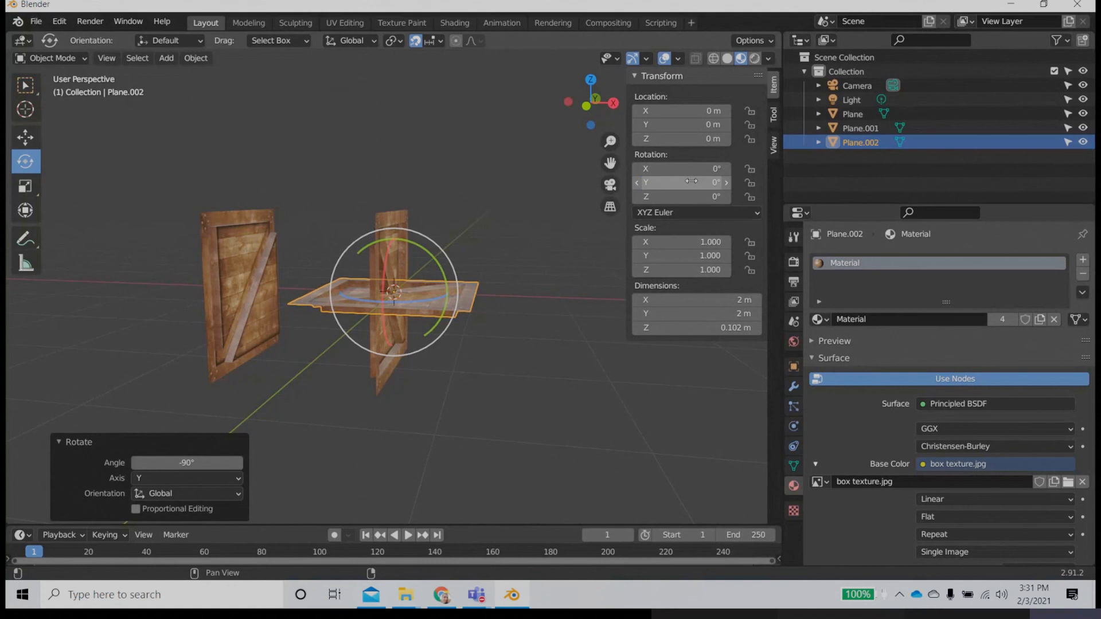
Step: Move the flat copy on top of the two upright sides, to X -1 m and Z 1 m
{"action": "left_click", "coordinate": [25, 137]}
{"action": "left_click_drag", "start_coordinate": [453, 293], "coordinate": [313, 186]}
{"action": "middle_click_drag", "start_coordinate": [398, 334], "coordinate": [389, 364]}
{"action": "scroll", "coordinate": [350, 393], "scroll_direction": "up", "scroll_amount": 5}
{"action": "scroll", "coordinate": [320, 368], "scroll_direction": "down", "scroll_amount": 5}
{"action": "scroll", "coordinate": [390, 360], "scroll_direction": "up", "scroll_amount": 1}
Step: Select the upright sides and the top panel in turn to check whether they are separate objects
{"action": "left_click", "coordinate": [417, 344]}
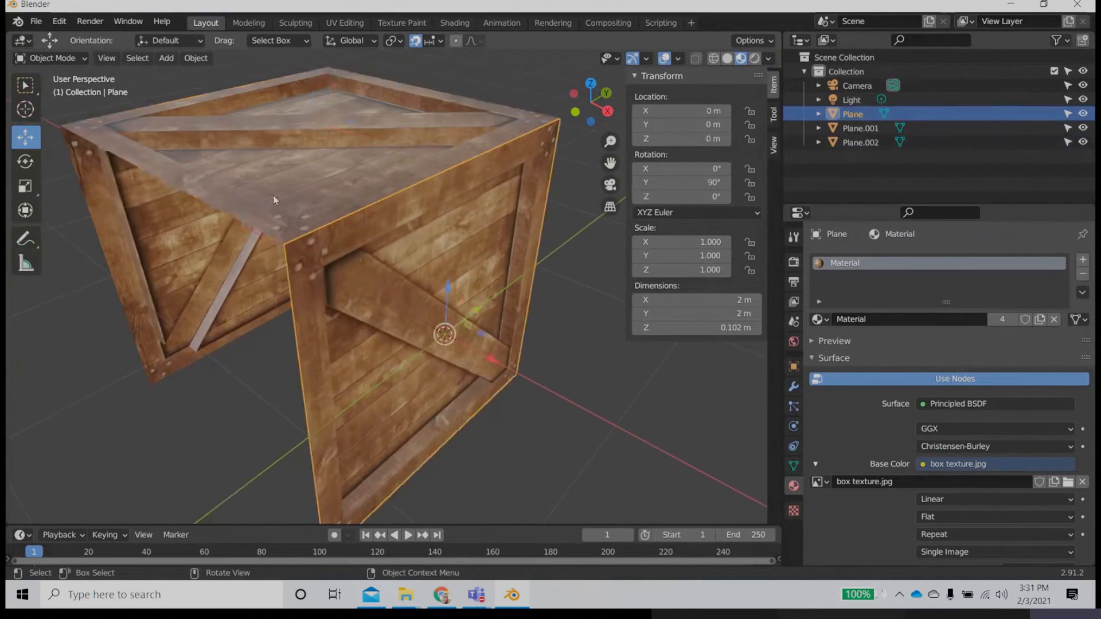
{"action": "left_click", "coordinate": [273, 195]}
{"action": "left_click", "coordinate": [146, 256]}
{"action": "left_click", "coordinate": [409, 319]}
{"action": "left_click", "coordinate": [290, 195]}
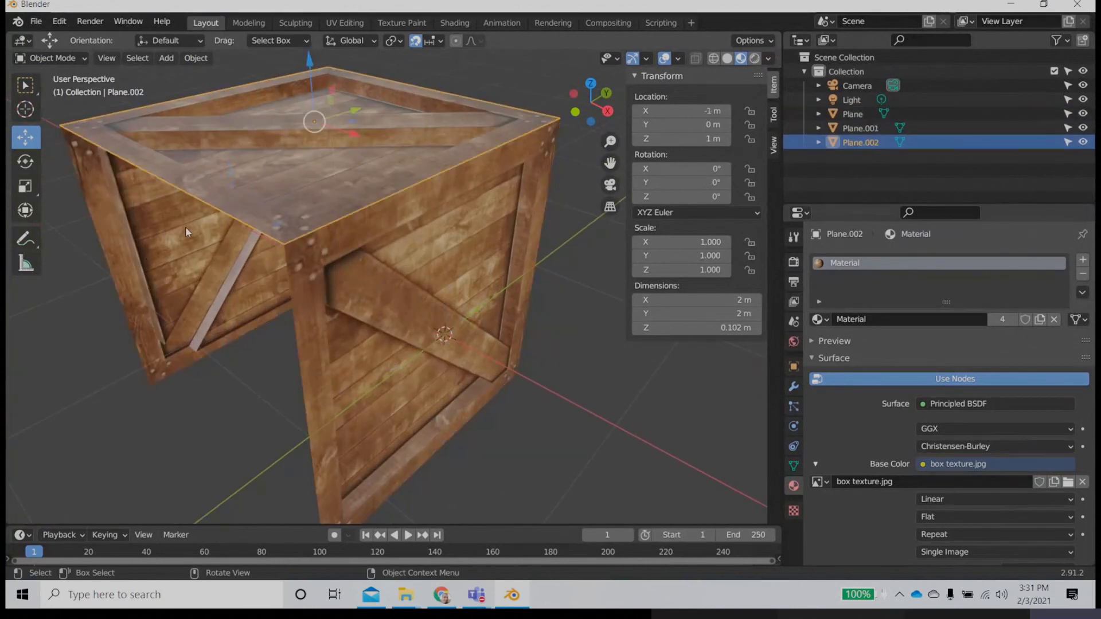
{"action": "left_click", "coordinate": [184, 227]}
Step: Select all three crate panels and join them into a single object
{"action": "scroll", "coordinate": [294, 319], "scroll_direction": "down", "scroll_amount": 3}
{"action": "left_click_drag", "start_coordinate": [528, 117], "coordinate": [244, 305]}
{"action": "left_click_drag", "start_coordinate": [390, 247], "coordinate": [448, 251]}
{"action": "key", "text": "ctrl+z"}
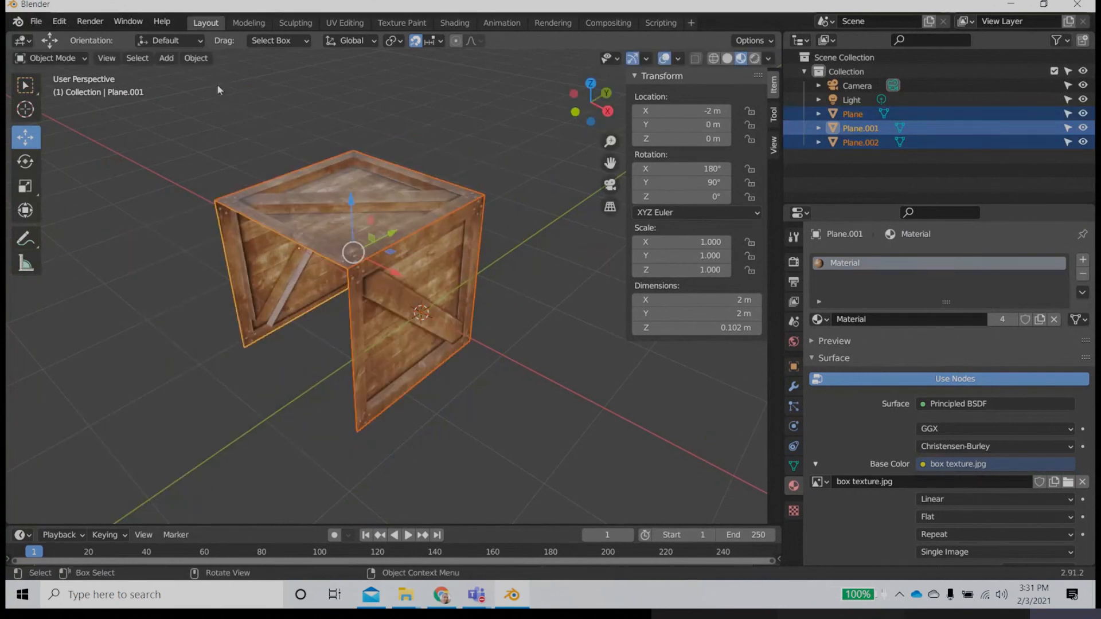
{"action": "left_click", "coordinate": [200, 59]}
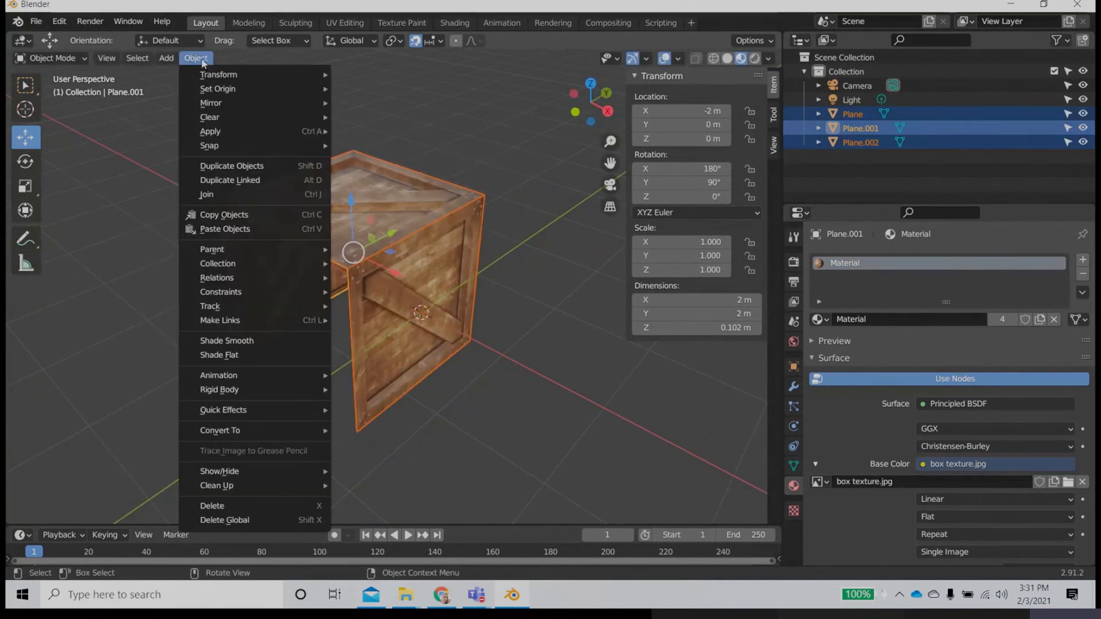
{"action": "left_click", "coordinate": [212, 195]}
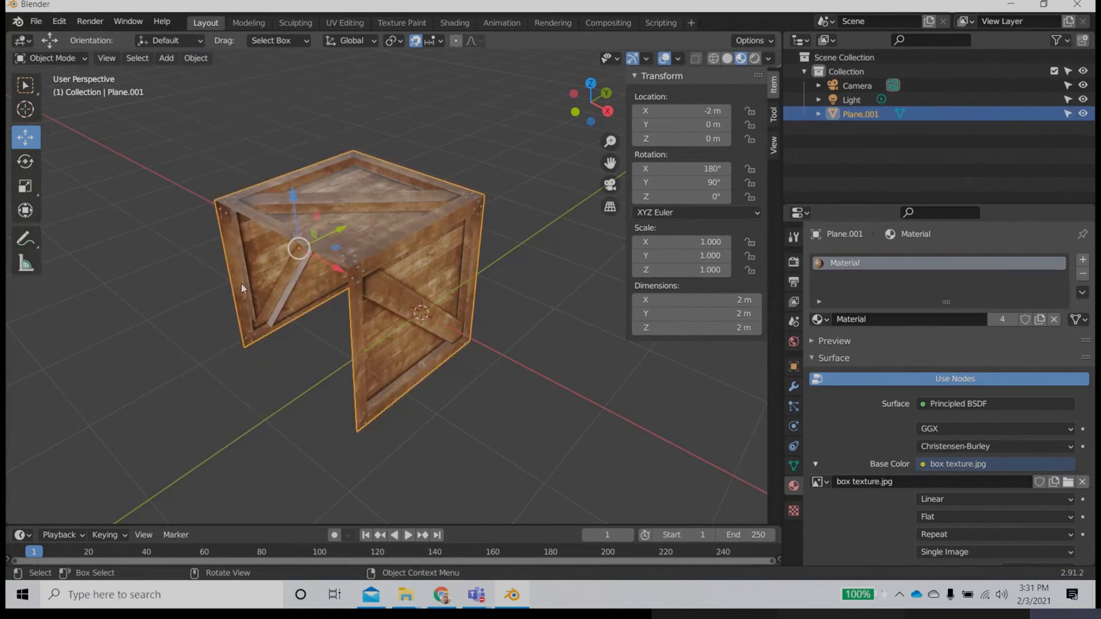
Step: Enter Edit Mode on the joined crate, switch to vertex selection and select the upper corner vertex of the front side's diagonal brace
{"action": "scroll", "coordinate": [399, 321], "scroll_direction": "up", "scroll_amount": 3}
{"action": "scroll", "coordinate": [398, 318], "scroll_direction": "up", "scroll_amount": 2}
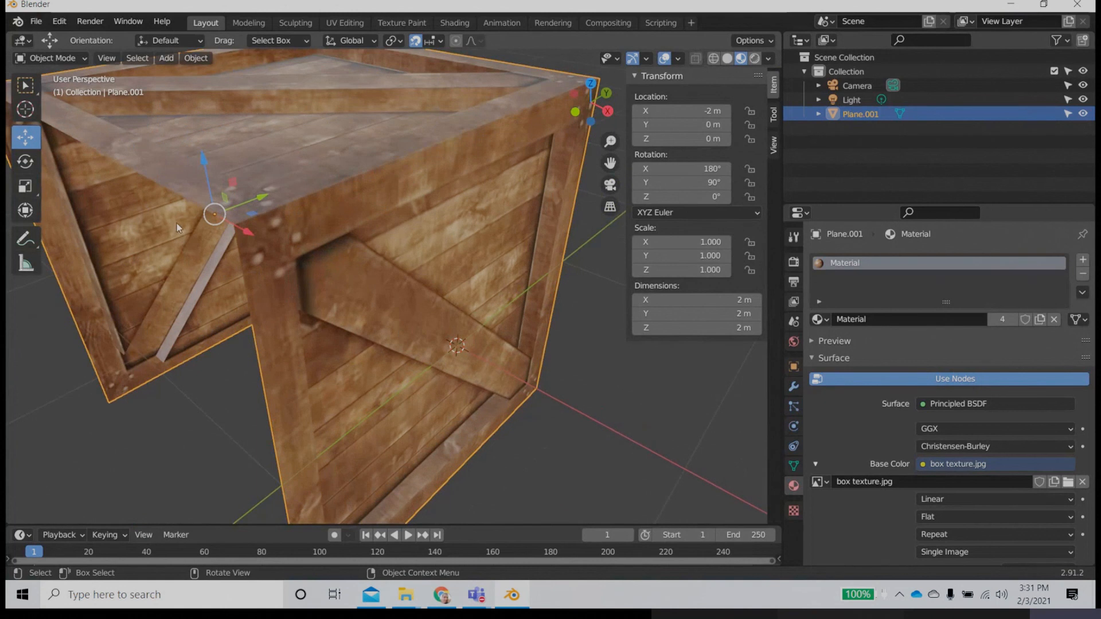
{"action": "key", "text": "Tab"}
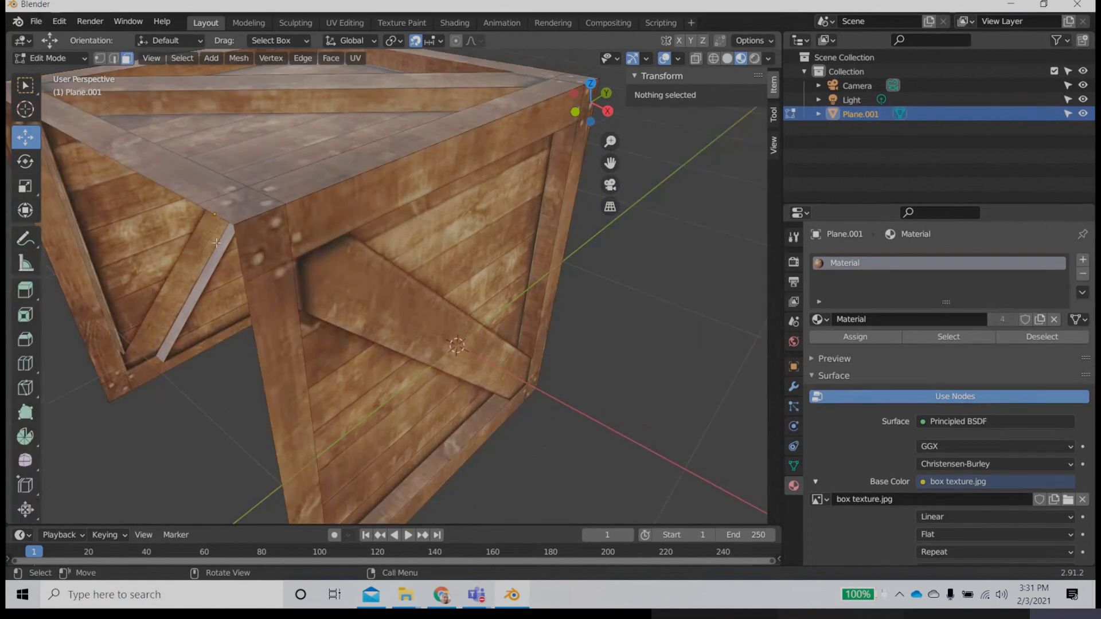
{"action": "scroll", "coordinate": [216, 242], "scroll_direction": "up", "scroll_amount": 3}
{"action": "scroll", "coordinate": [216, 242], "scroll_direction": "down", "scroll_amount": 3}
{"action": "middle_click_drag", "start_coordinate": [216, 242], "coordinate": [239, 264]}
{"action": "scroll", "coordinate": [239, 264], "scroll_direction": "up", "scroll_amount": 2}
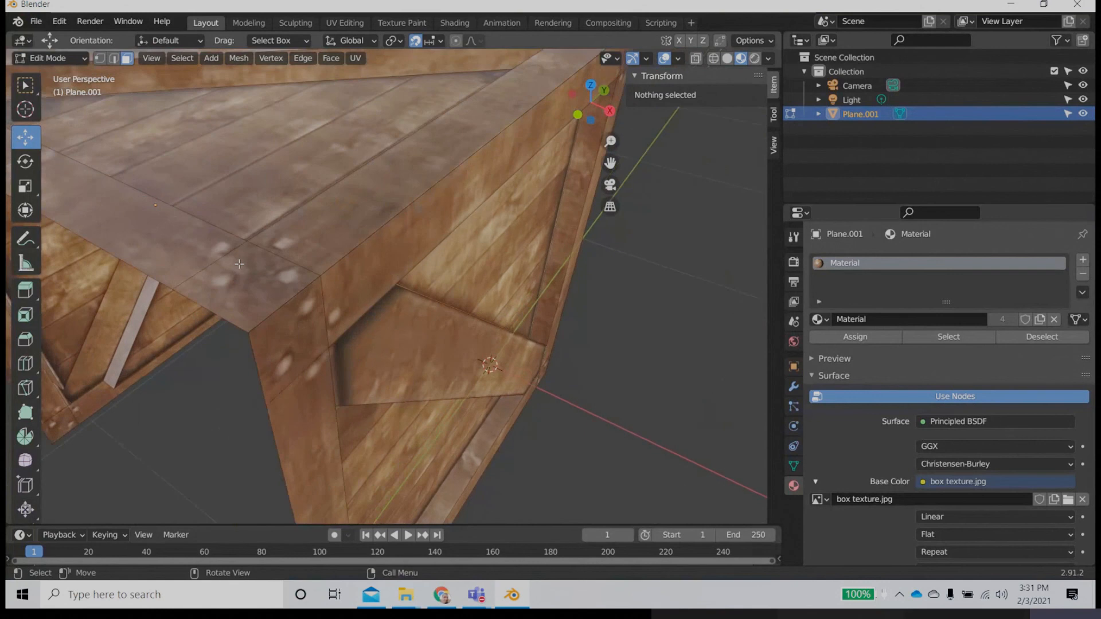
{"action": "left_click", "coordinate": [475, 310]}
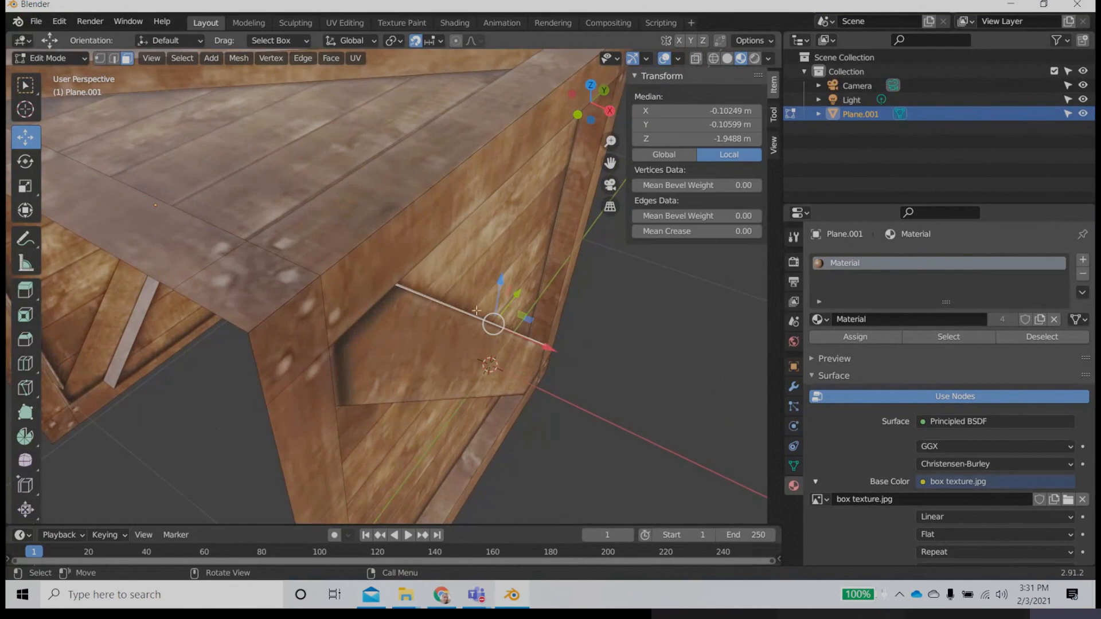
{"action": "left_click", "coordinate": [101, 58]}
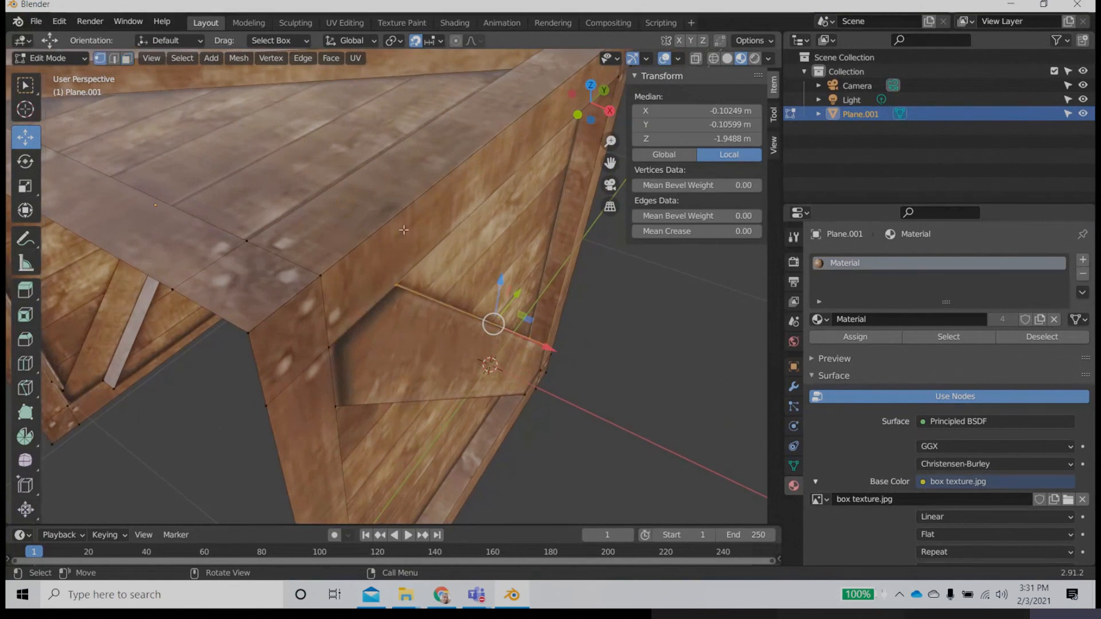
{"action": "key", "text": "alt+a"}
{"action": "left_click", "coordinate": [398, 284]}
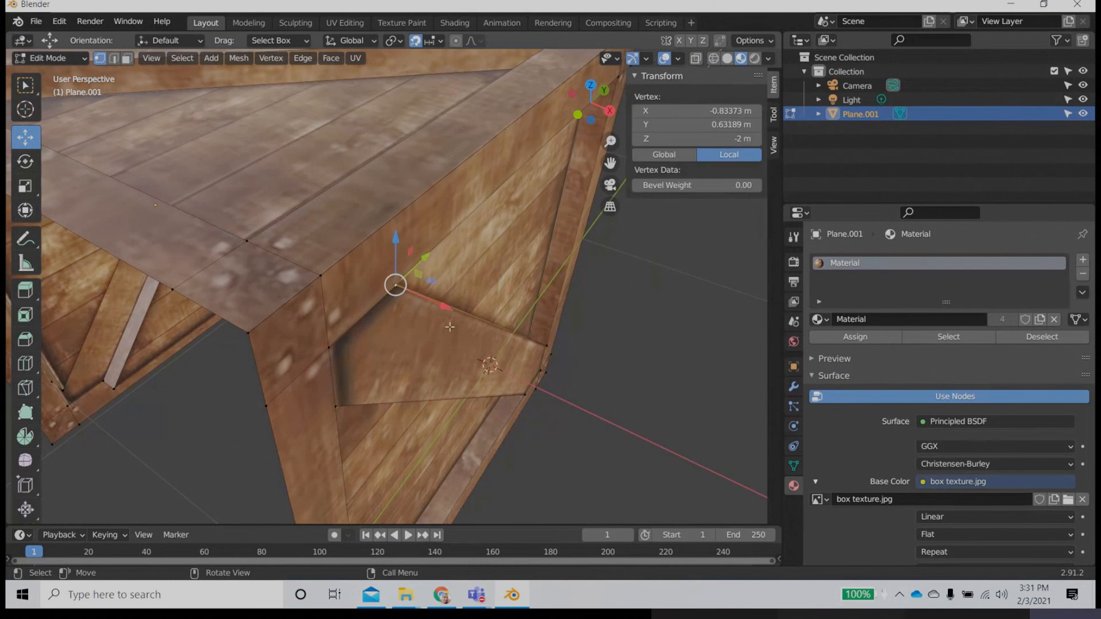
Step: Turn off snapping, try moving the brace's corner vertex down about 0.135 m along Z, and undo that move
{"action": "middle_click_drag", "start_coordinate": [398, 285], "coordinate": [175, 153]}
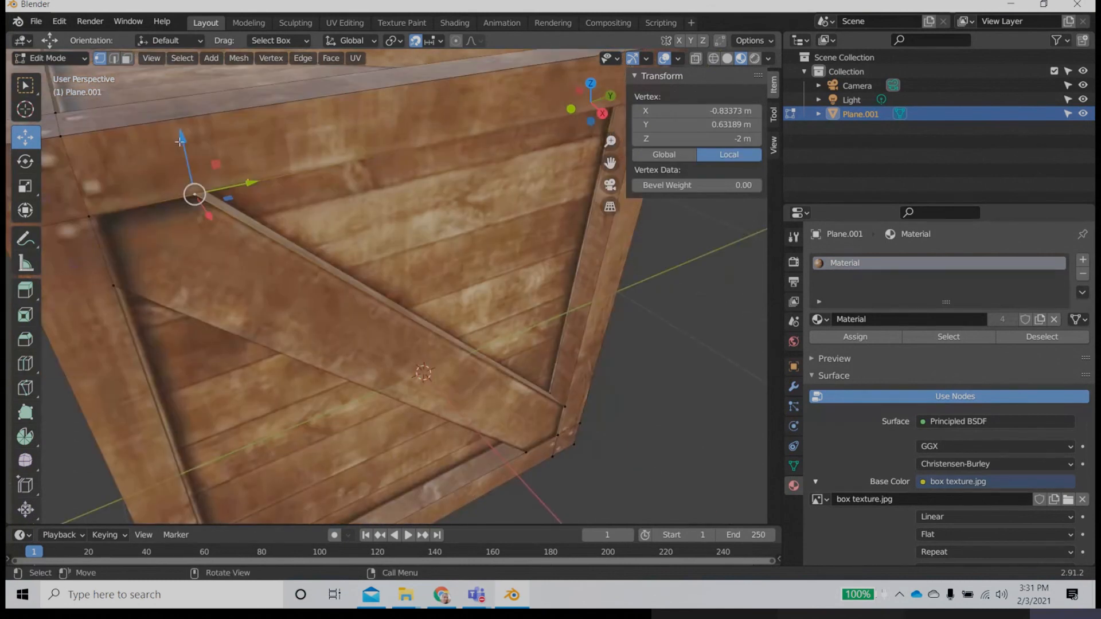
{"action": "key", "text": "g"}
{"action": "key", "text": "z"}
{"action": "left_click_drag", "start_coordinate": [178, 219], "coordinate": [178, 219]}
{"action": "left_click", "coordinate": [415, 40]}
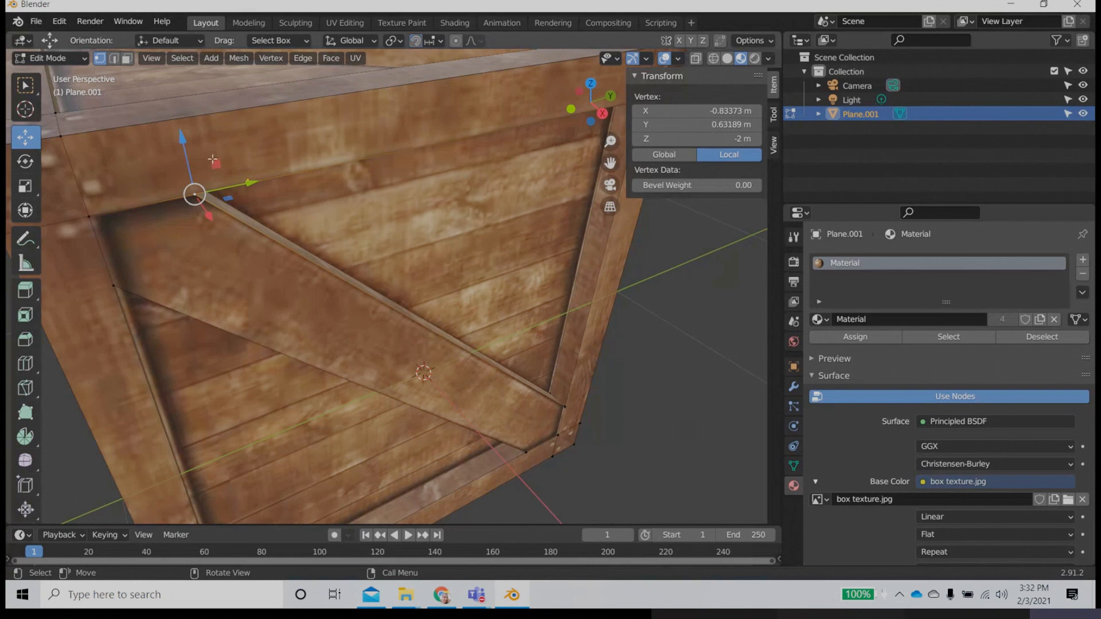
{"action": "left_click_drag", "start_coordinate": [183, 140], "coordinate": [205, 206]}
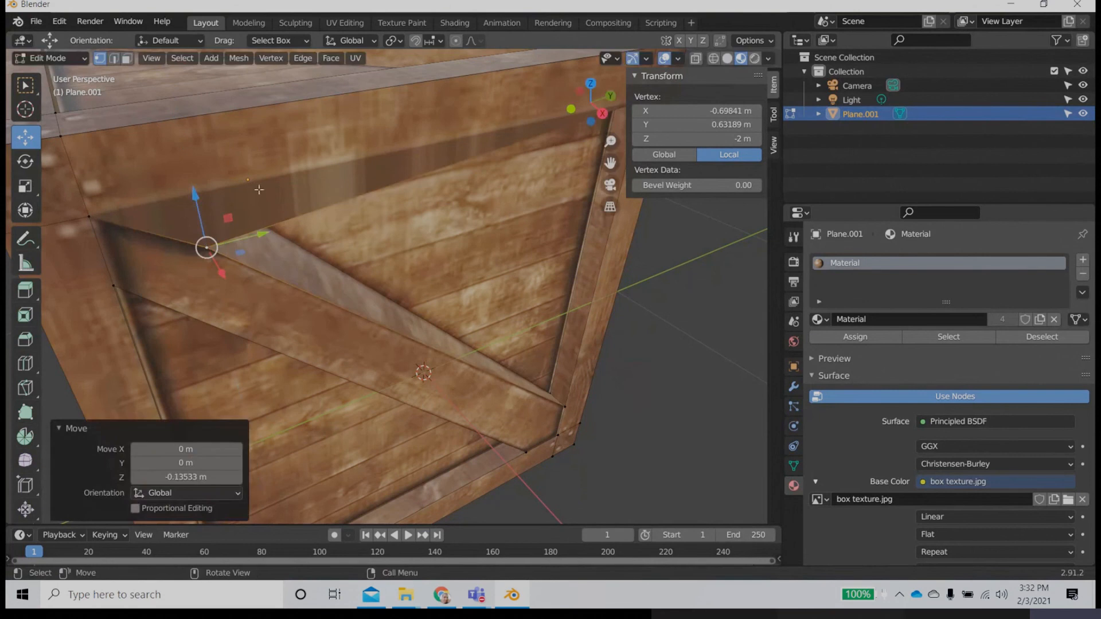
{"action": "key", "text": "ctrl+z"}
Step: Try raising the crate's front corner vertex by about 0.055 m along Z, and undo that move
{"action": "middle_click_drag", "start_coordinate": [366, 251], "coordinate": [174, 311]}
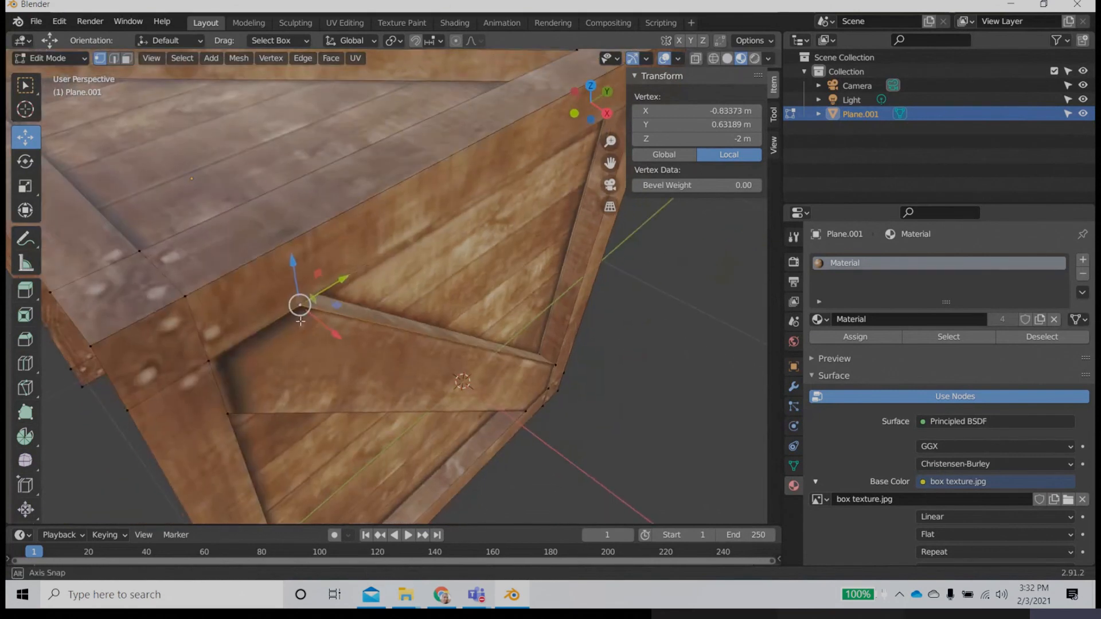
{"action": "left_click", "coordinate": [184, 296]}
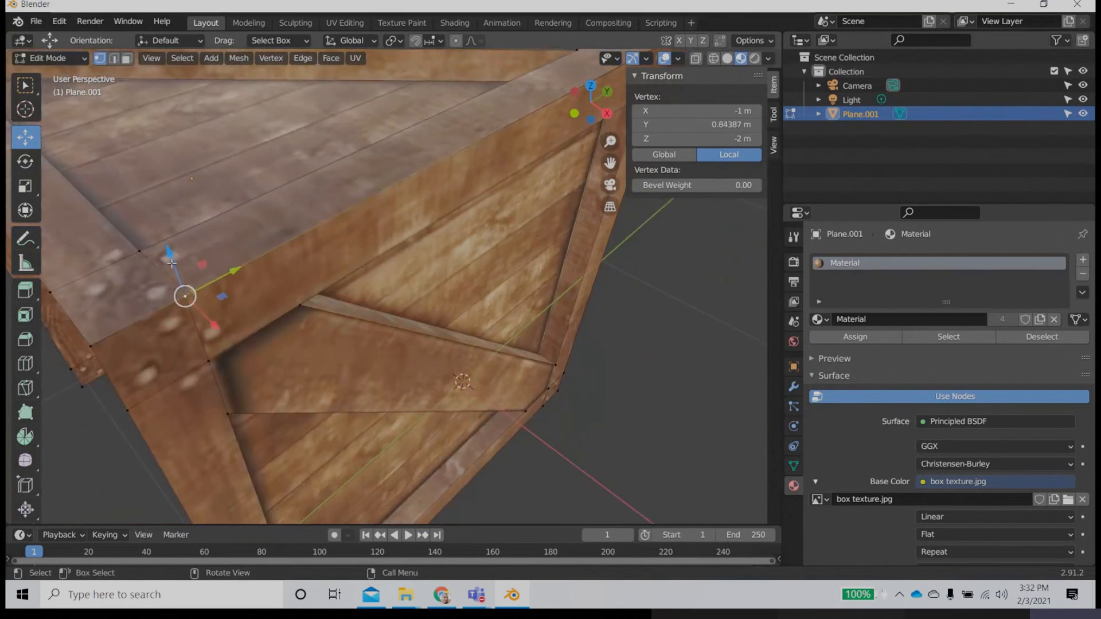
{"action": "left_click_drag", "start_coordinate": [172, 259], "coordinate": [245, 209]}
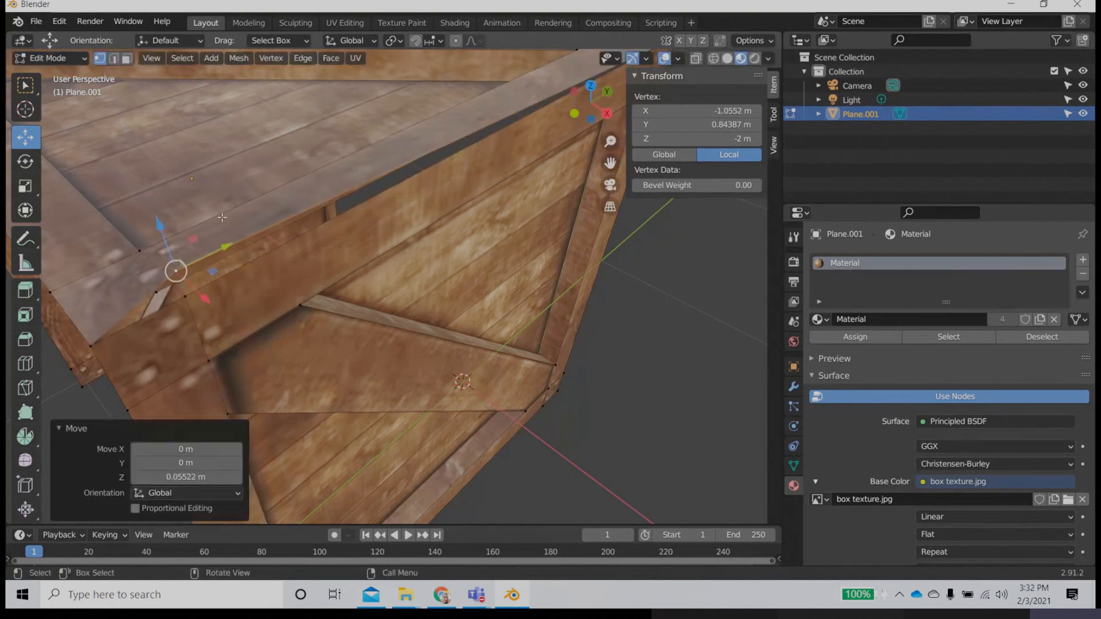
{"action": "key", "text": "ctrl+z"}
Step: Turn on the Statistics overlay in the viewport
{"action": "scroll", "coordinate": [330, 265], "scroll_direction": "down", "scroll_amount": 6}
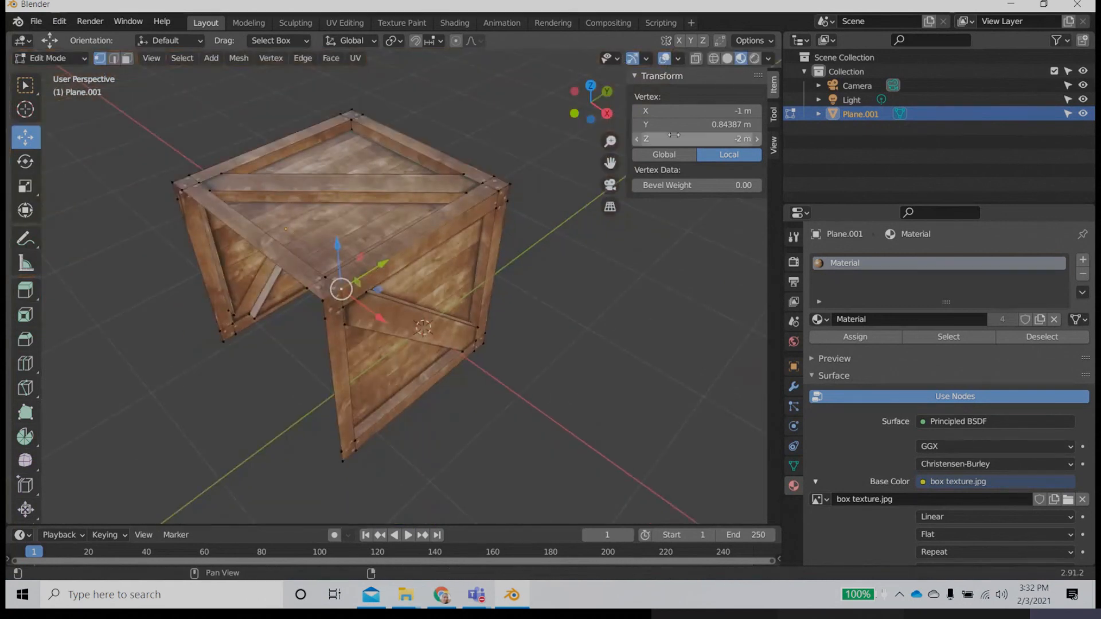
{"action": "left_click", "coordinate": [678, 58]}
{"action": "left_click", "coordinate": [589, 171]}
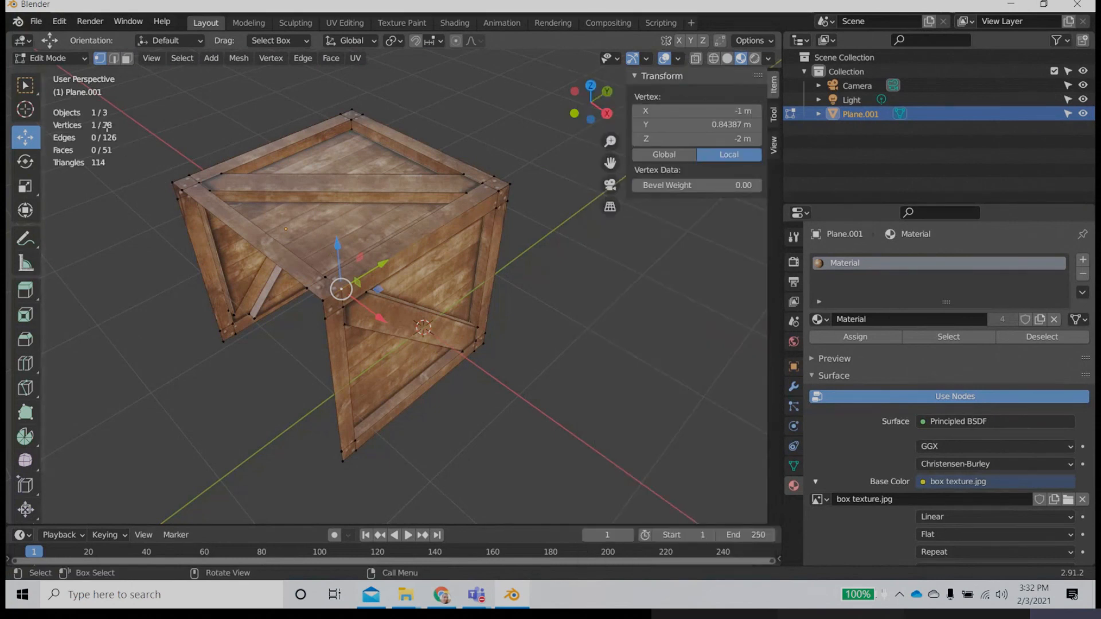
Step: Box-select the whole crate with X-ray enabled so that all vertices, including the hidden ones, are selected
{"action": "scroll", "coordinate": [312, 227], "scroll_direction": "down", "scroll_amount": 2}
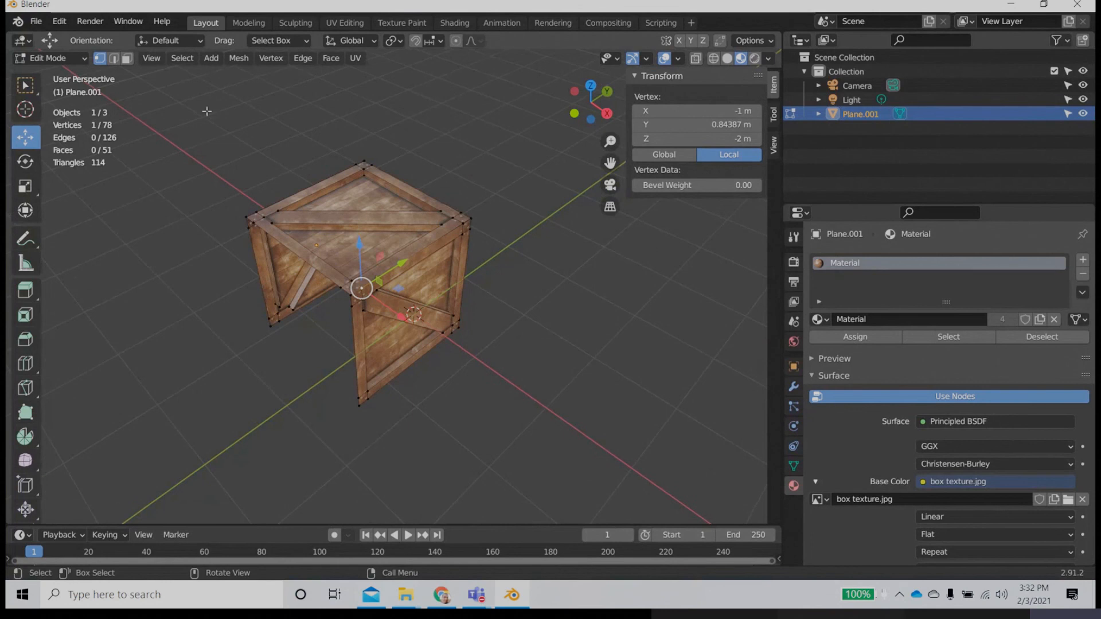
{"action": "left_click_drag", "start_coordinate": [189, 98], "coordinate": [551, 435]}
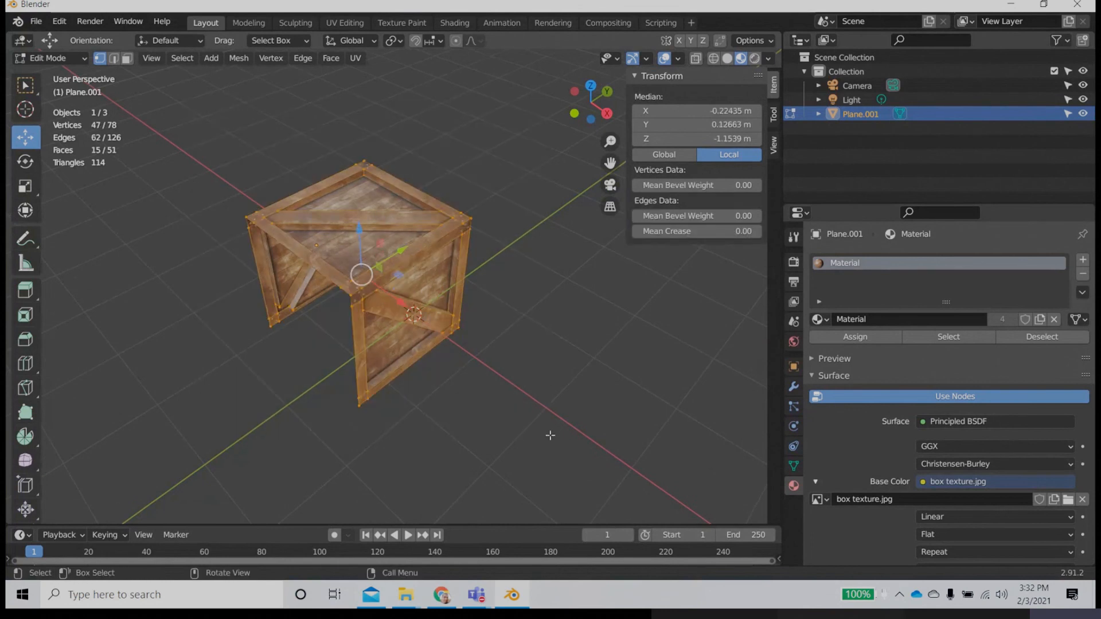
{"action": "scroll", "coordinate": [374, 381], "scroll_direction": "up", "scroll_amount": 3}
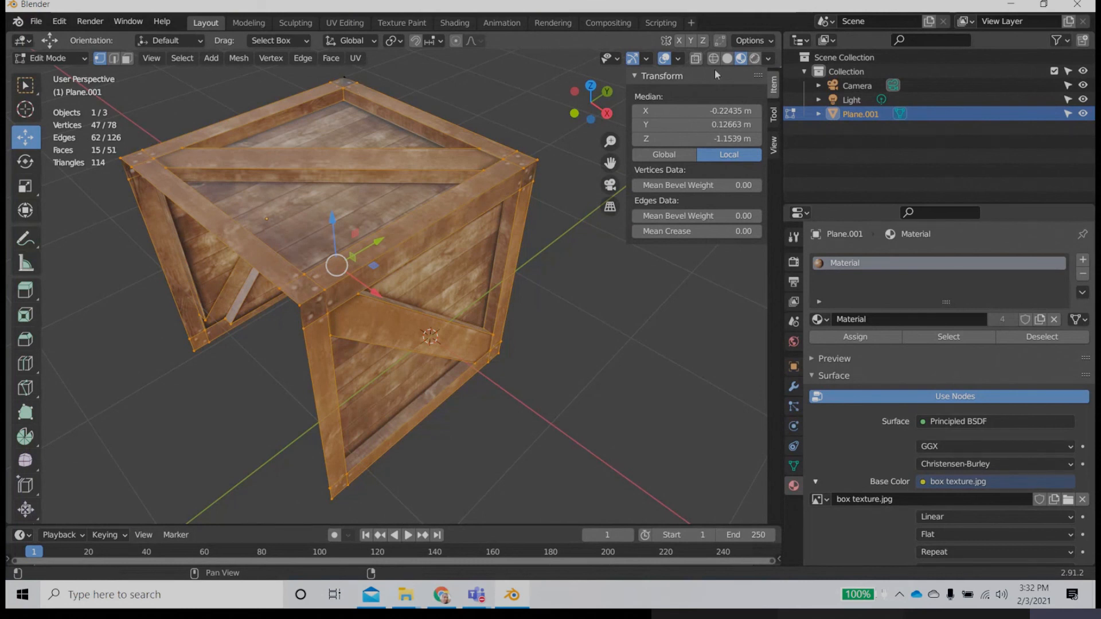
{"action": "scroll", "coordinate": [513, 171], "scroll_direction": "down", "scroll_amount": 3}
{"action": "left_click_drag", "start_coordinate": [194, 112], "coordinate": [513, 409]}
{"action": "scroll", "coordinate": [381, 315], "scroll_direction": "up", "scroll_amount": 5}
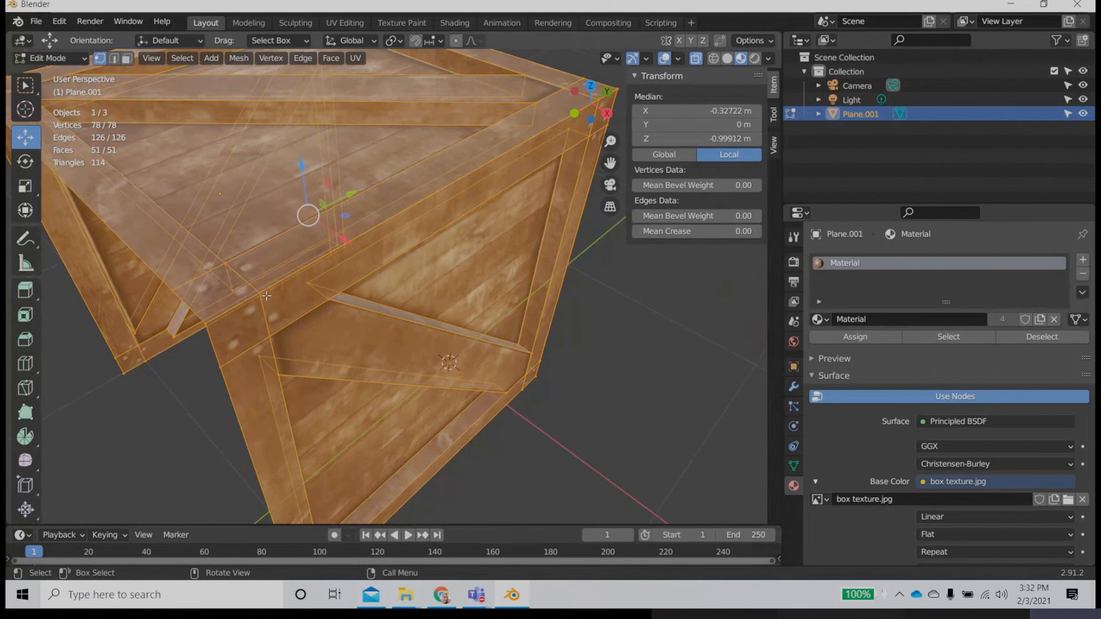
Step: Merge the crate's selected vertices by distance
{"action": "scroll", "coordinate": [401, 197], "scroll_direction": "down", "scroll_amount": 4}
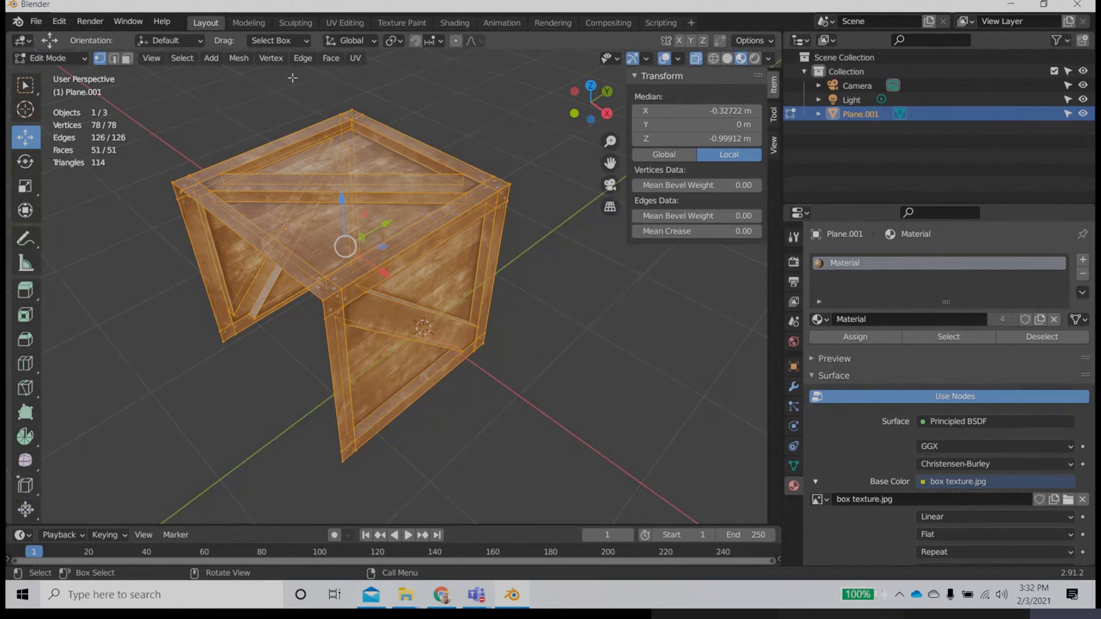
{"action": "left_click", "coordinate": [239, 57]}
{"action": "mouse_move", "coordinate": [265, 163]}
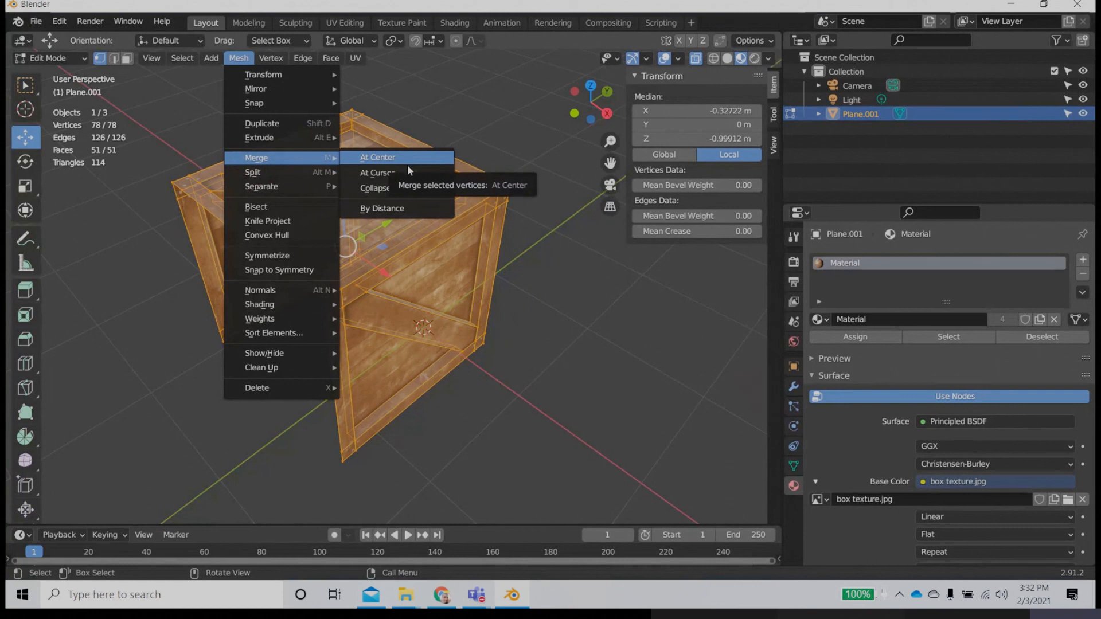
{"action": "left_click", "coordinate": [392, 215]}
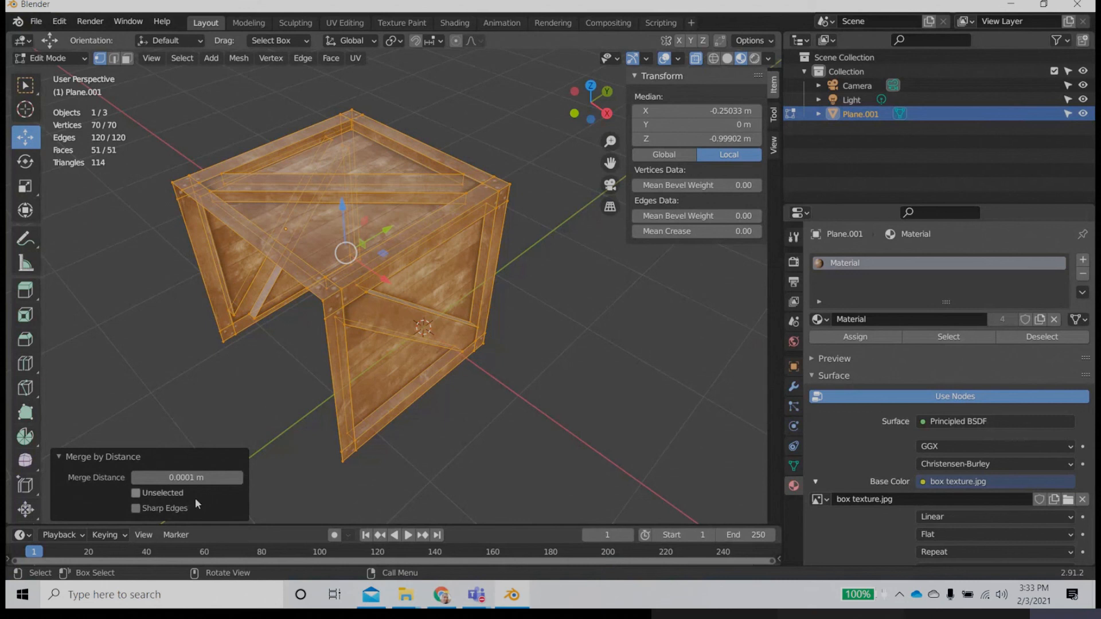
Step: Set the merge distance to 0.00001 m and deselect the crate's geometry
{"action": "scroll", "coordinate": [318, 347], "scroll_direction": "up", "scroll_amount": 1}
{"action": "scroll", "coordinate": [150, 327], "scroll_direction": "up", "scroll_amount": 3}
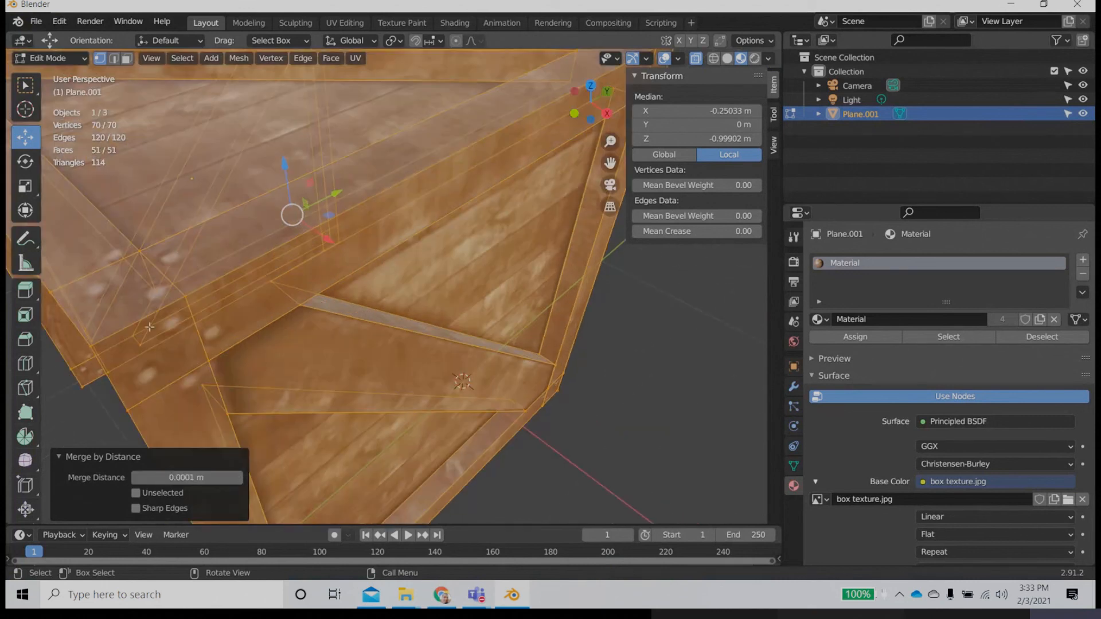
{"action": "scroll", "coordinate": [219, 311], "scroll_direction": "down", "scroll_amount": 4}
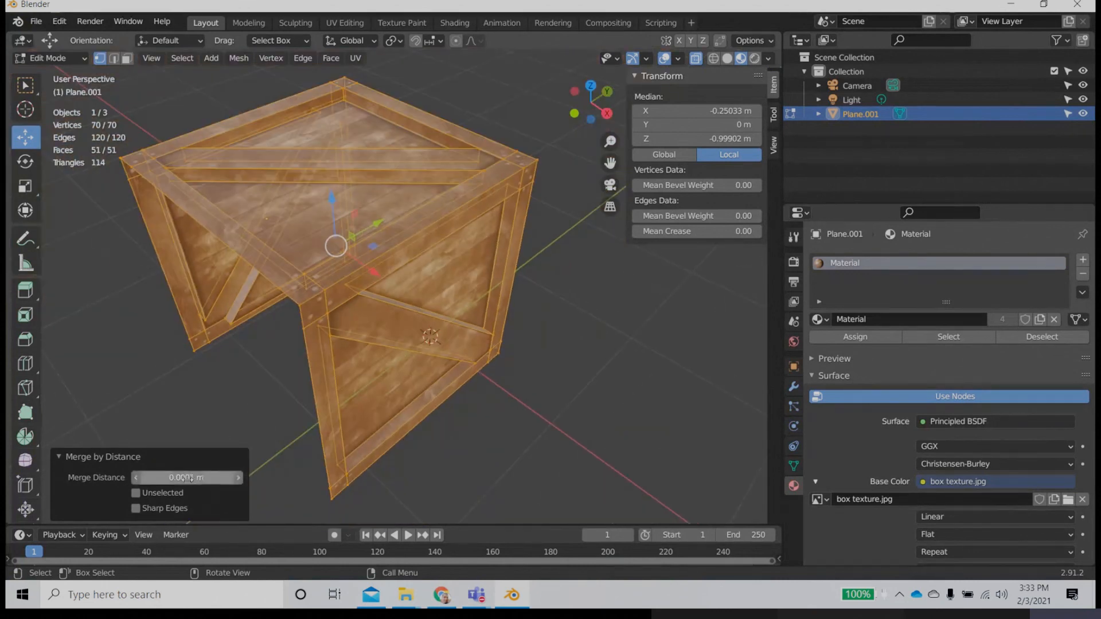
{"action": "left_click_drag", "start_coordinate": [186, 476], "coordinate": [153, 477]}
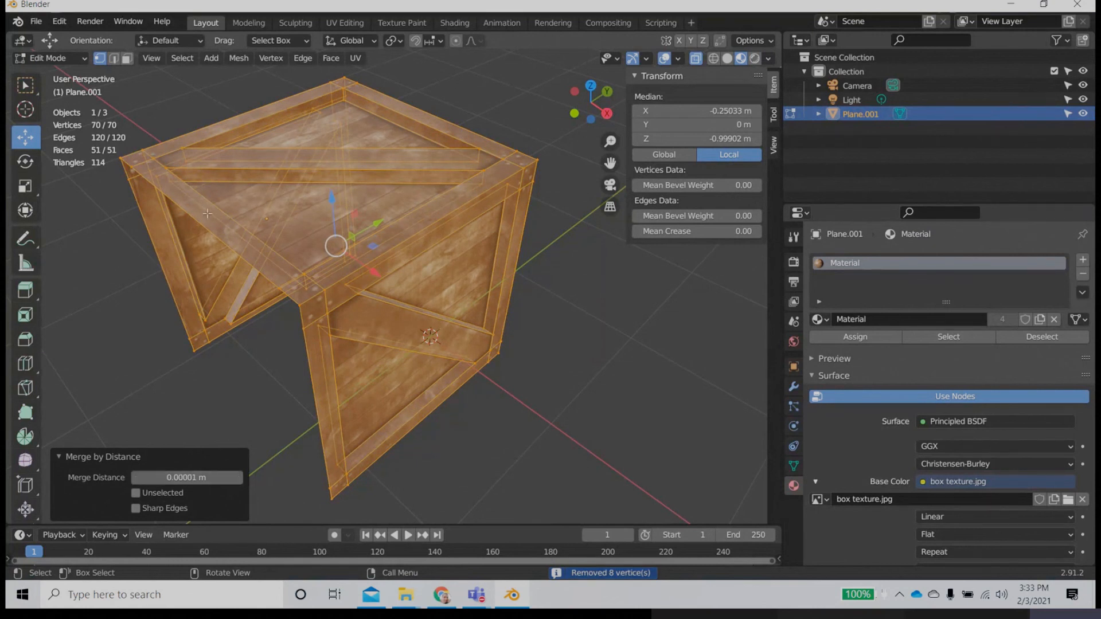
{"action": "left_click", "coordinate": [606, 395]}
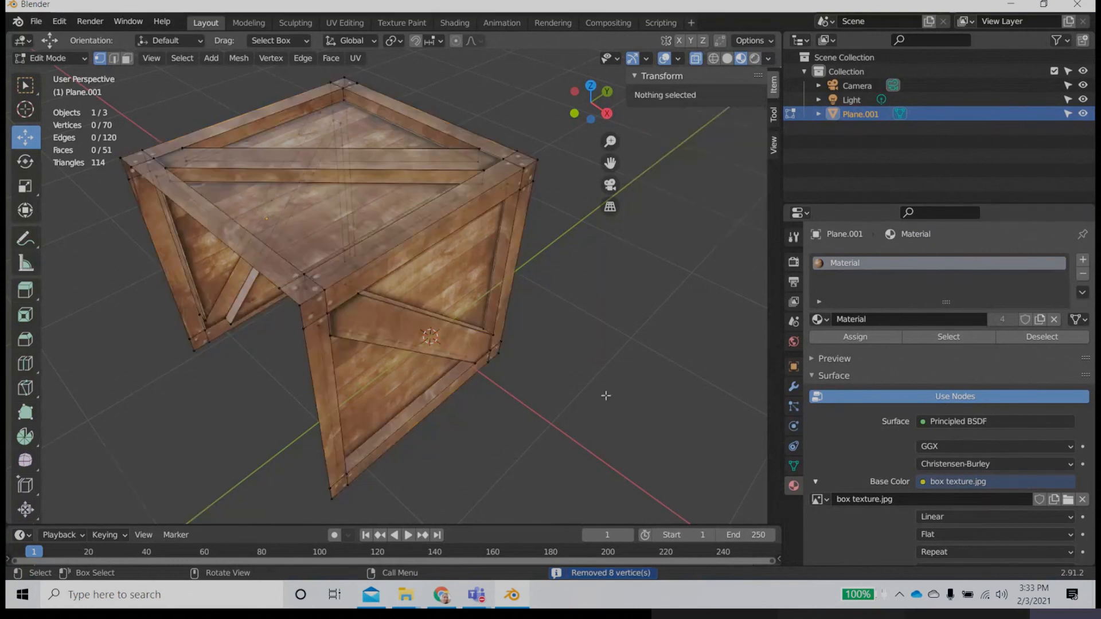
{"action": "right_click", "coordinate": [339, 212]}
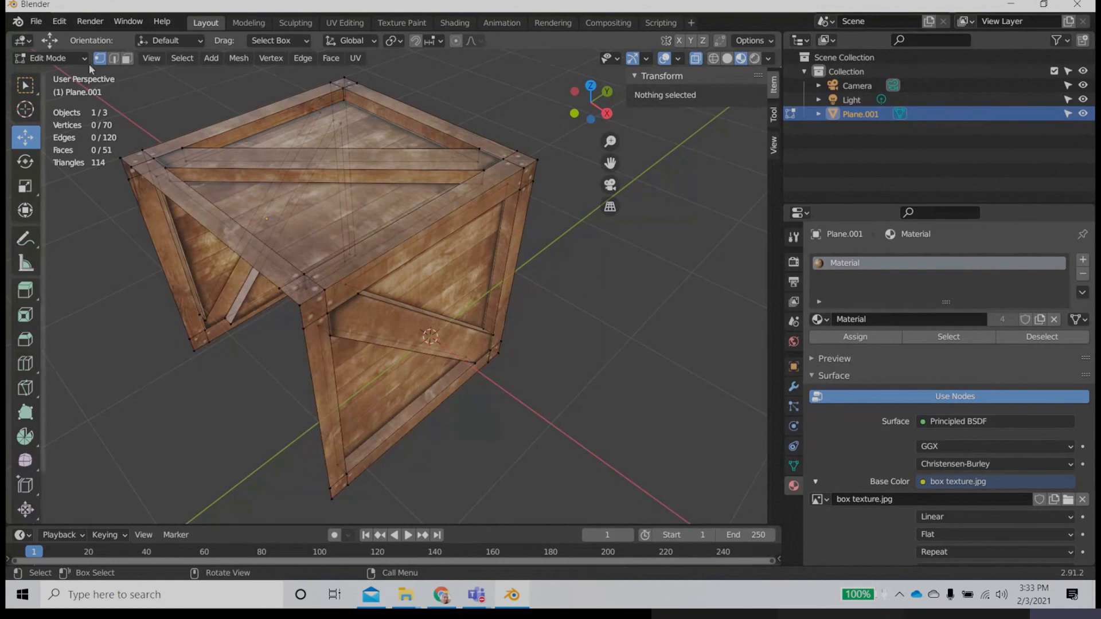
Step: In edge selection mode, try moving the edge shared by the top and front panels along the X axis, and undo the move
{"action": "key", "text": "Tab"}
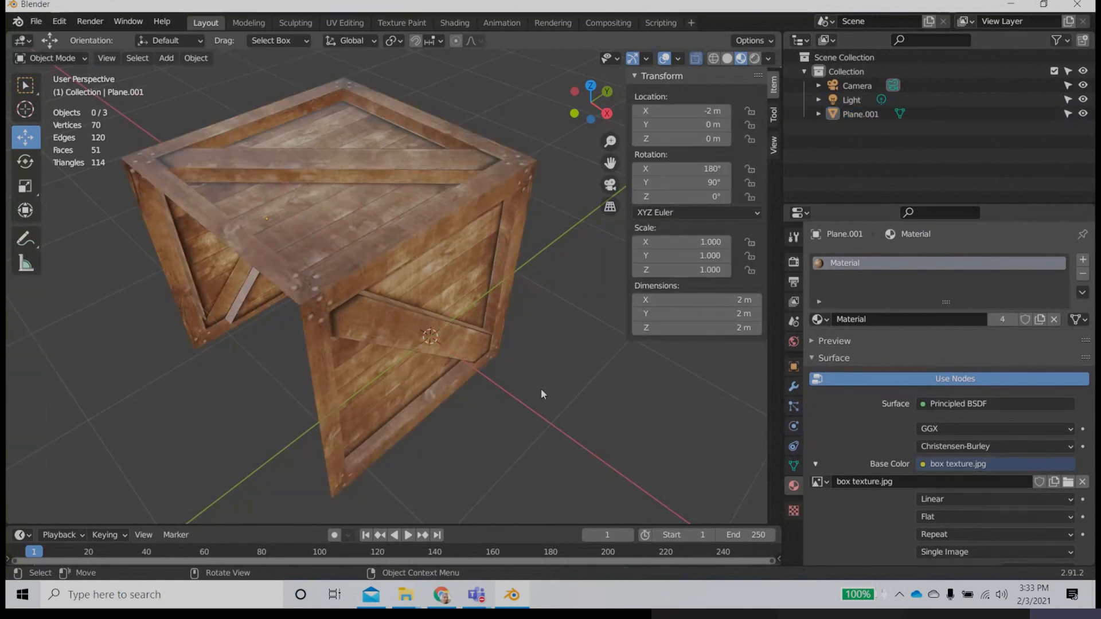
{"action": "scroll", "coordinate": [408, 282], "scroll_direction": "up", "scroll_amount": 2}
{"action": "key", "text": "Tab"}
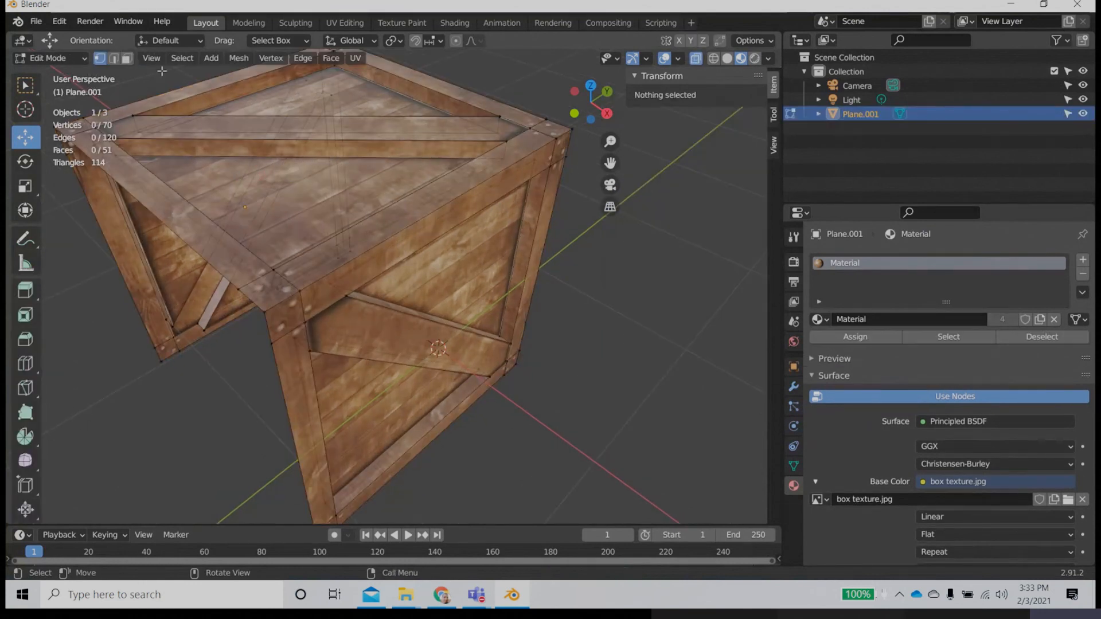
{"action": "left_click", "coordinate": [429, 216]}
{"action": "key", "text": "g"}
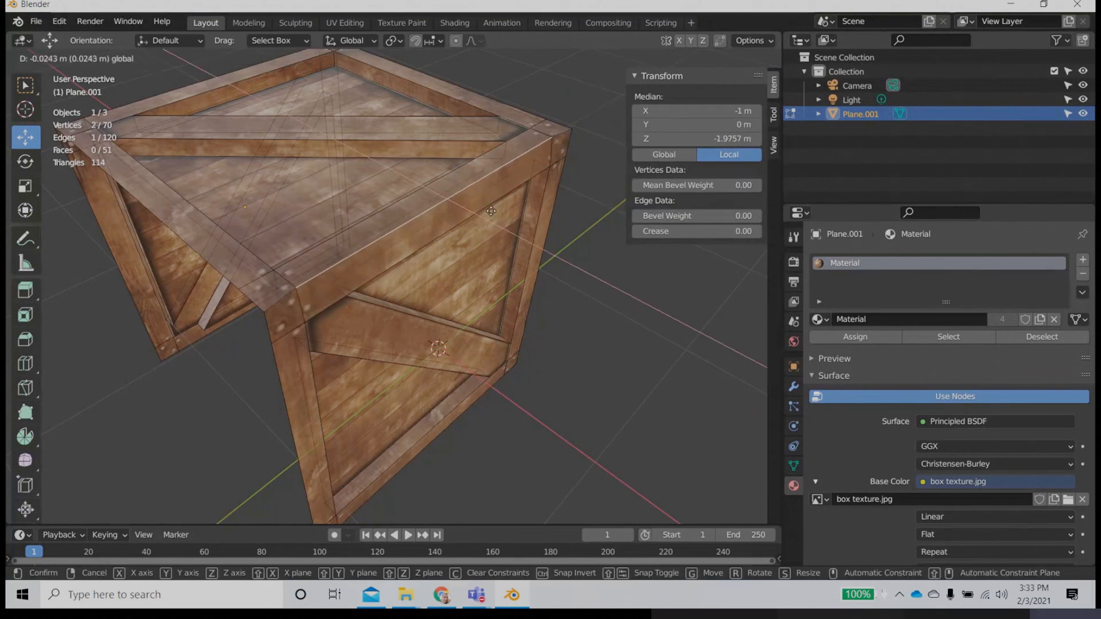
{"action": "left_click", "coordinate": [496, 218]}
{"action": "key", "text": "ctrl+z"}
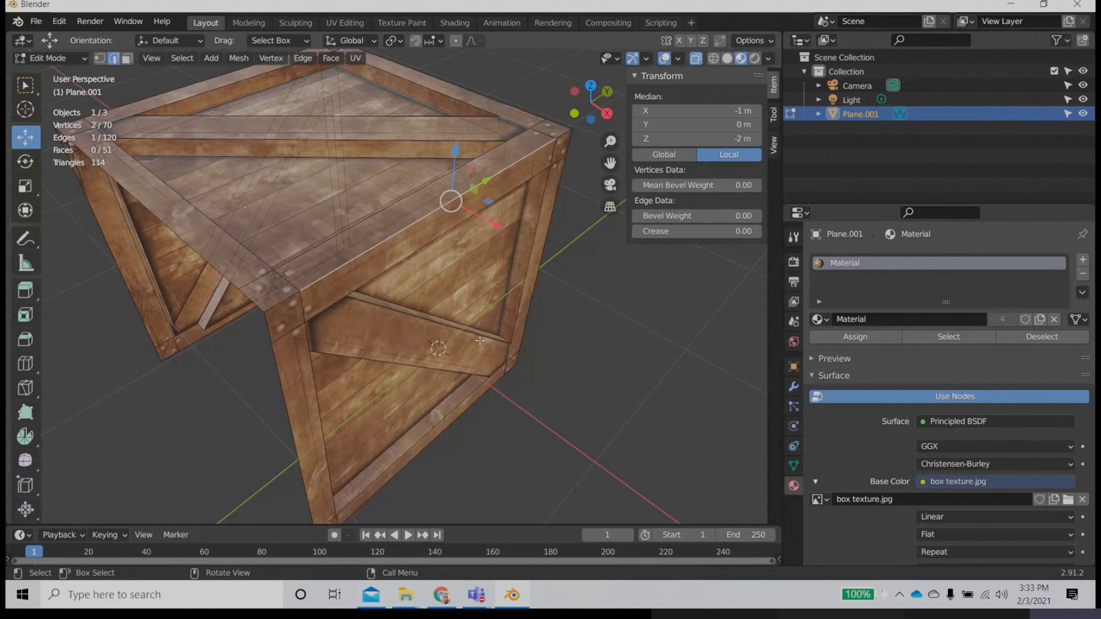
Step: Clear the edge selection, return to Object Mode and select the whole crate
{"action": "key", "text": "alt+a"}
{"action": "key", "text": "Tab"}
{"action": "scroll", "coordinate": [426, 359], "scroll_direction": "down", "scroll_amount": 4}
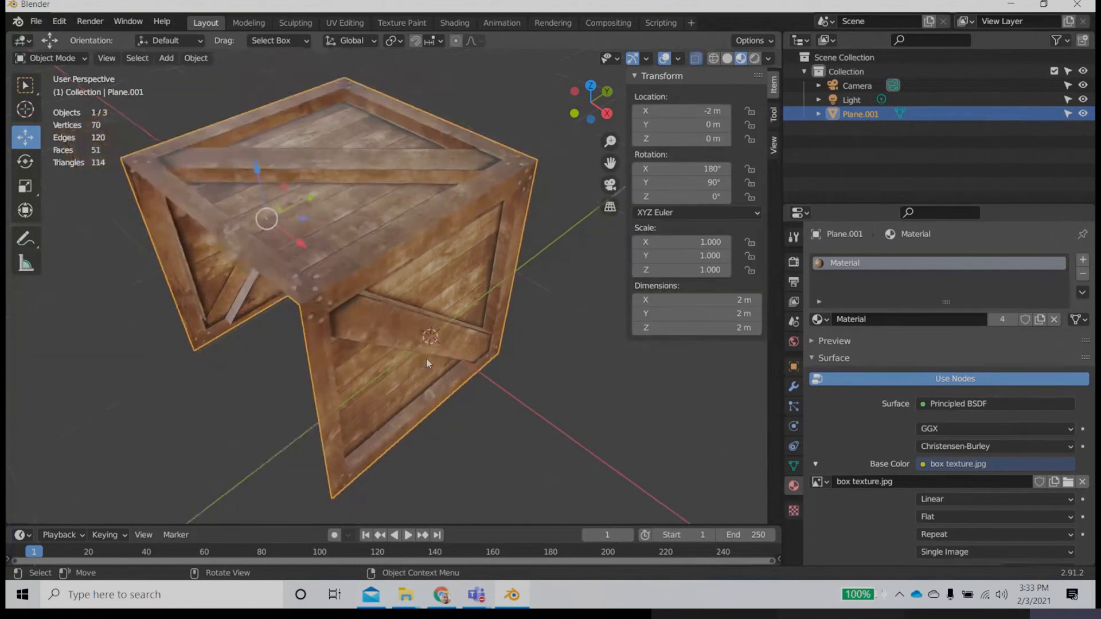
{"action": "left_click", "coordinate": [494, 394]}
{"action": "left_click", "coordinate": [404, 361]}
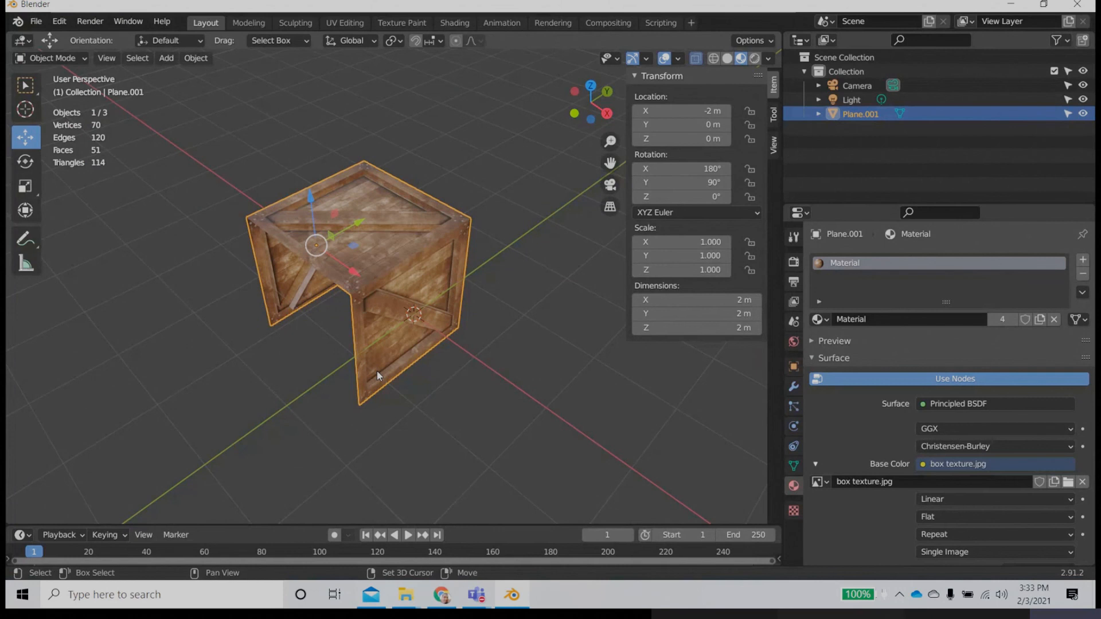
Step: In front view, move the crate along X and set its X location to -1 m
{"action": "middle_click_drag", "start_coordinate": [318, 386], "coordinate": [338, 372]}
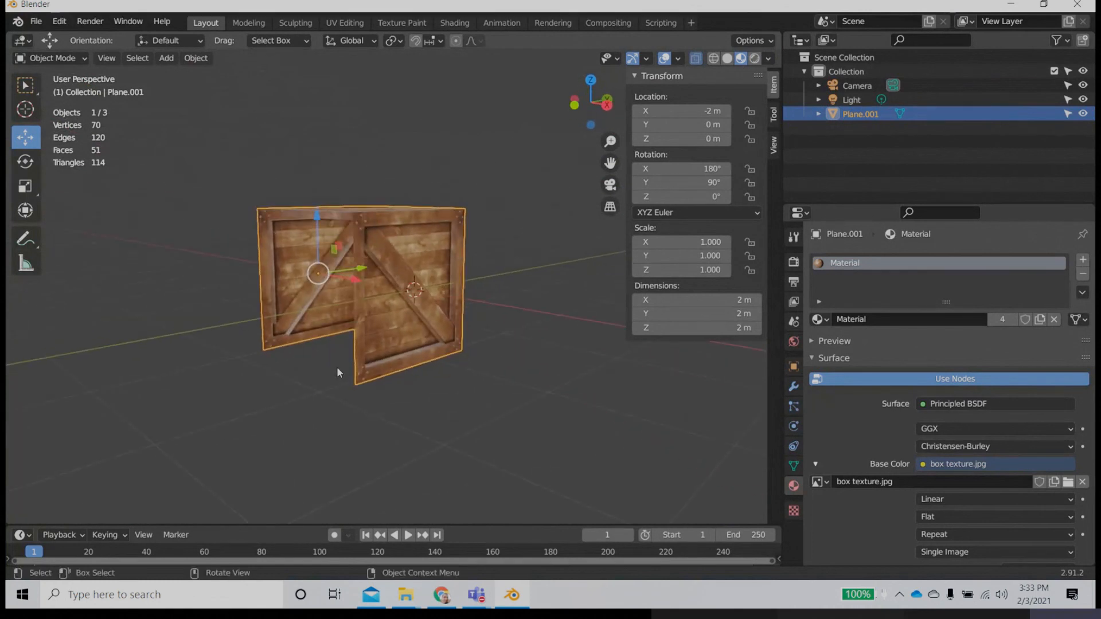
{"action": "key", "text": "KP_3"}
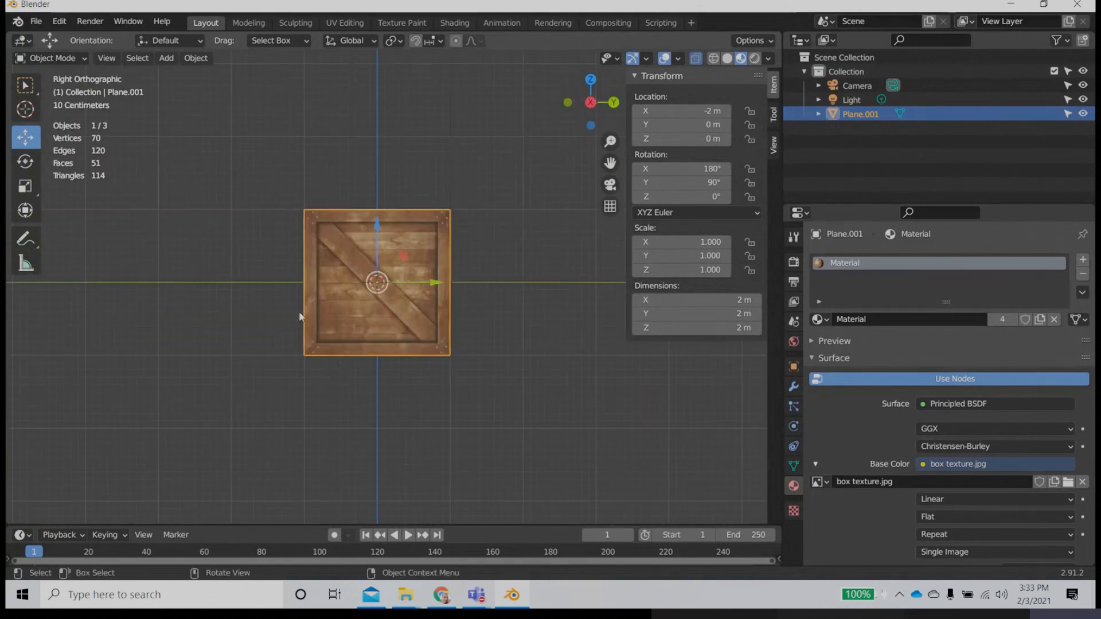
{"action": "key", "text": "KP_1"}
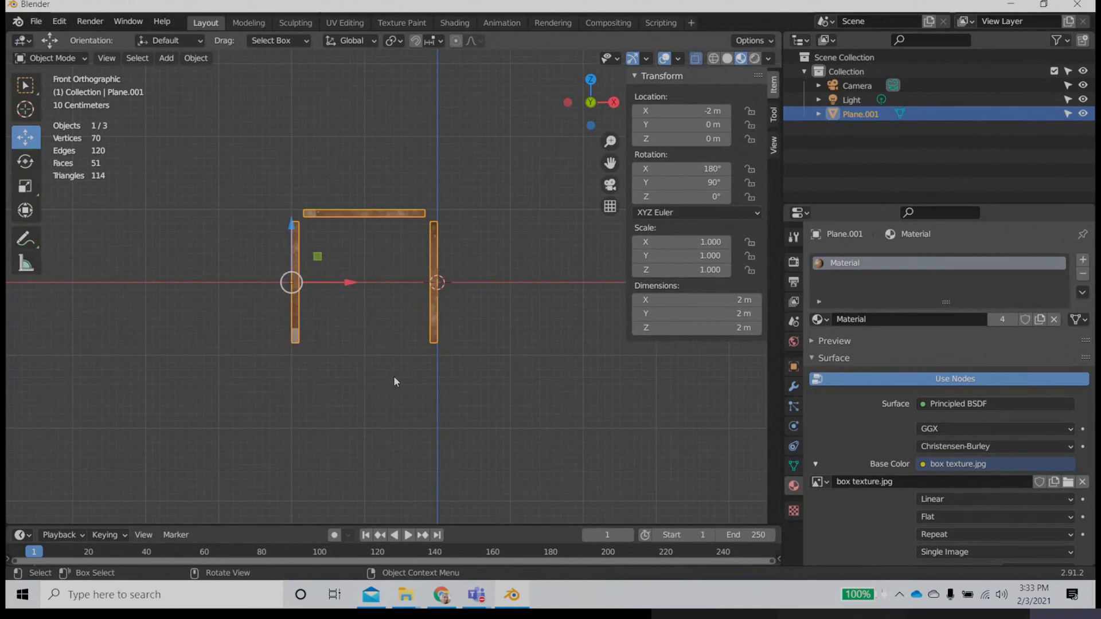
{"action": "left_click_drag", "start_coordinate": [352, 280], "coordinate": [425, 280]}
{"action": "left_click", "coordinate": [703, 115]}
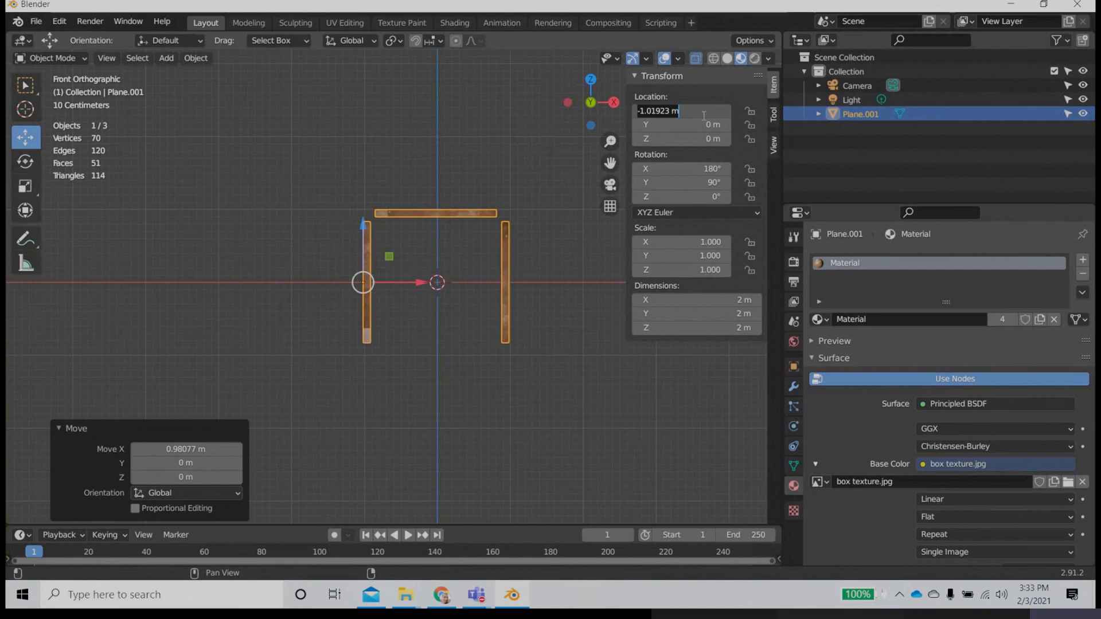
{"action": "type", "text": "-1"}
{"action": "key", "text": "Return"}
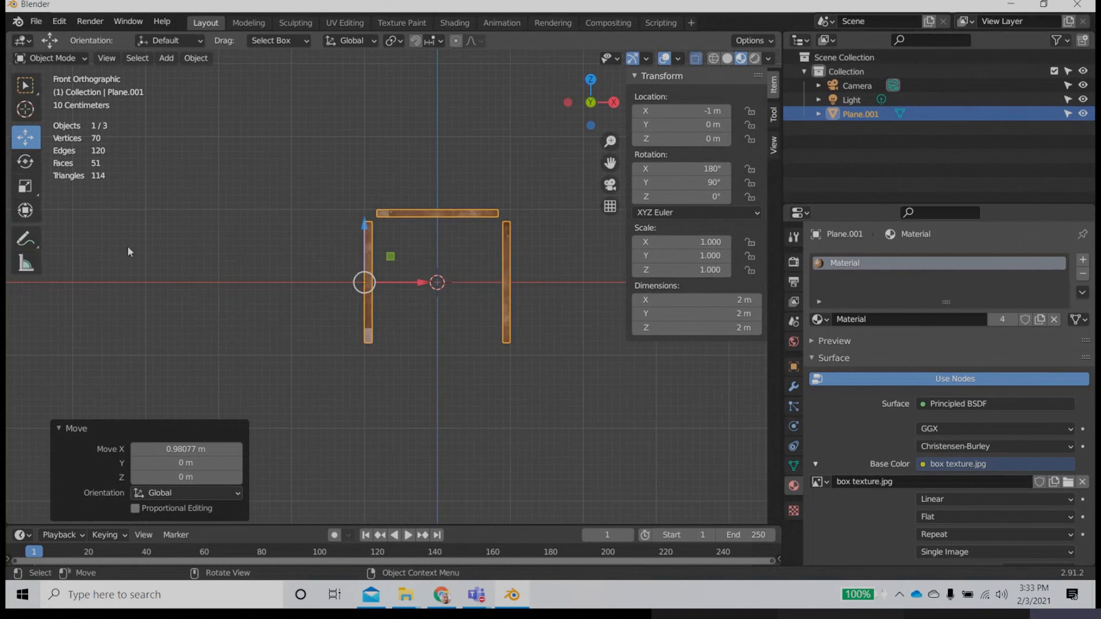
Step: Set the crate's origin to the 3D cursor
{"action": "left_click", "coordinate": [192, 58]}
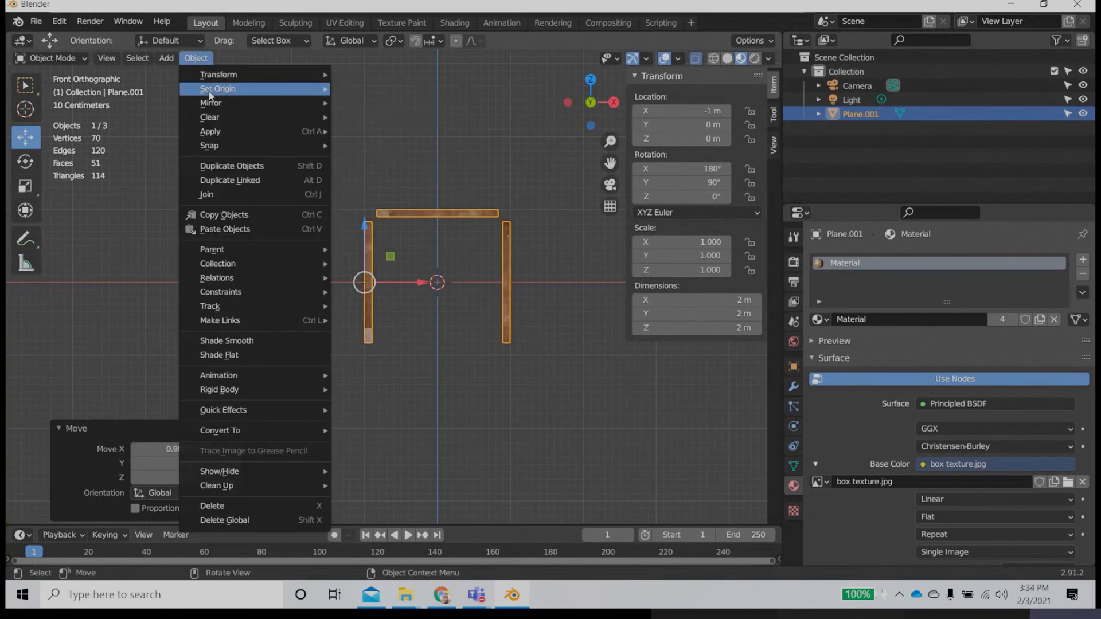
{"action": "mouse_move", "coordinate": [213, 92]}
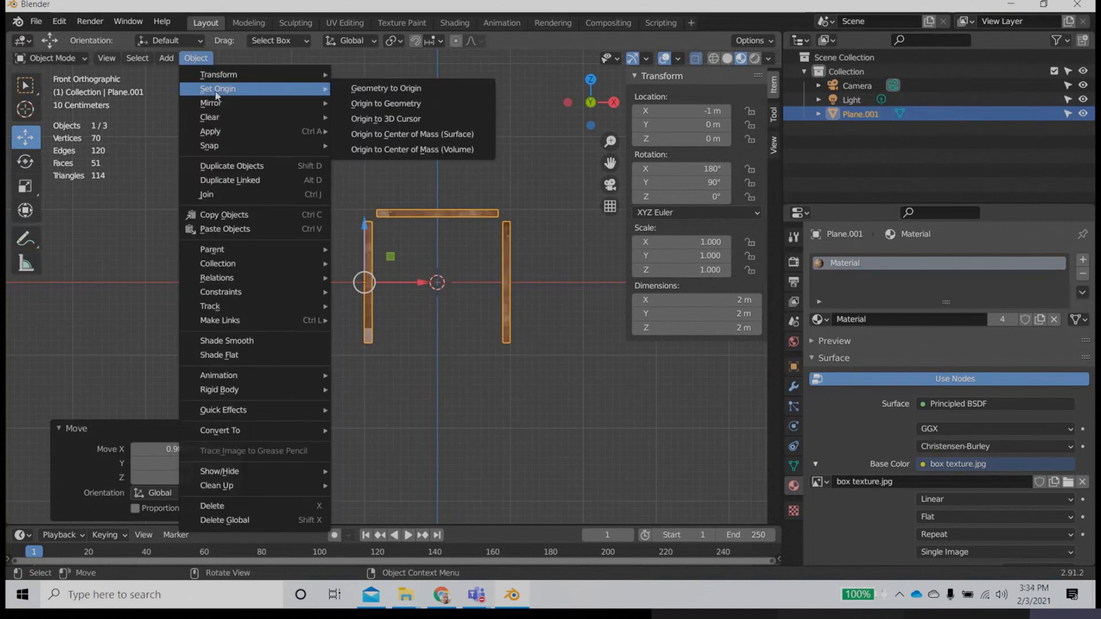
{"action": "left_click", "coordinate": [415, 124]}
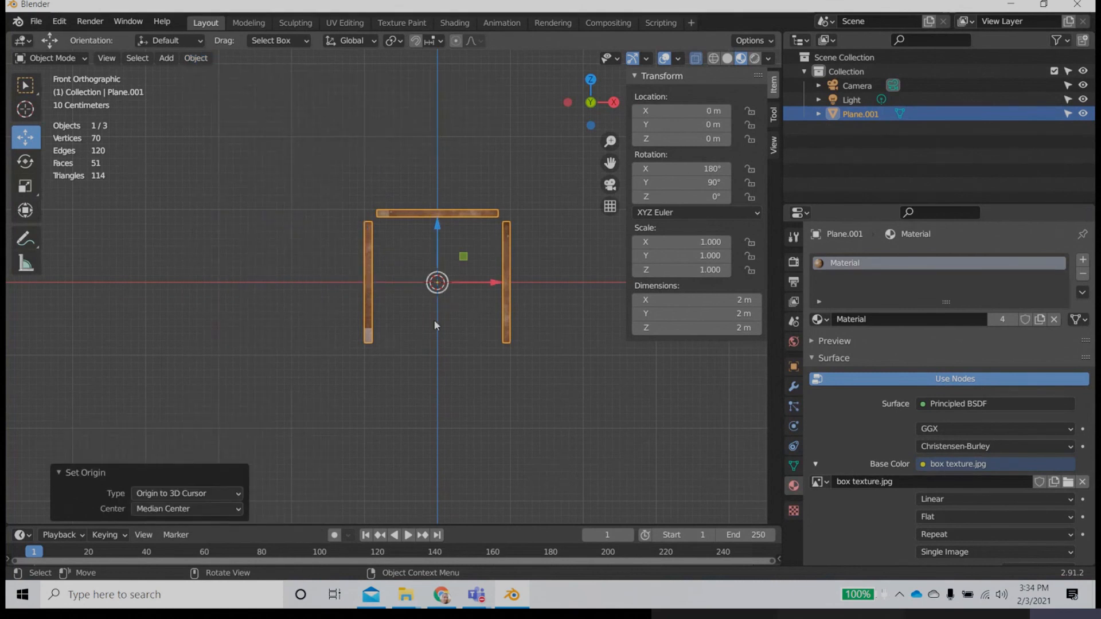
Step: Activate the Rotate tool and duplicate the three-panel crate in place
{"action": "middle_click_drag", "start_coordinate": [433, 319], "coordinate": [139, 410]}
{"action": "middle_click_drag", "start_coordinate": [86, 379], "coordinate": [121, 354]}
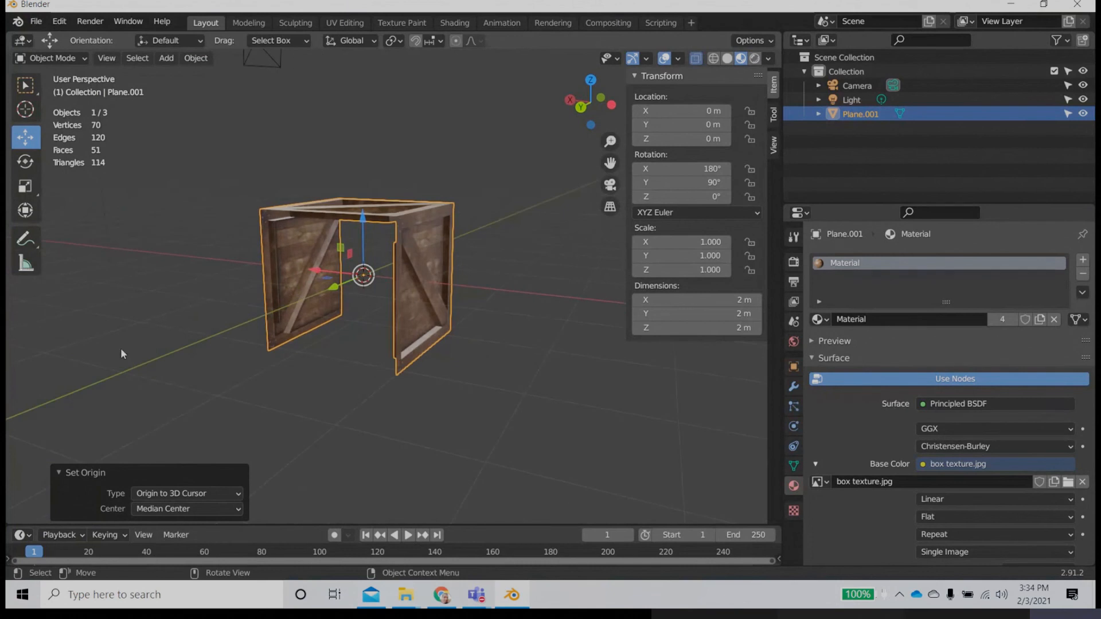
{"action": "left_click", "coordinate": [25, 161]}
{"action": "key", "text": "shift+d"}
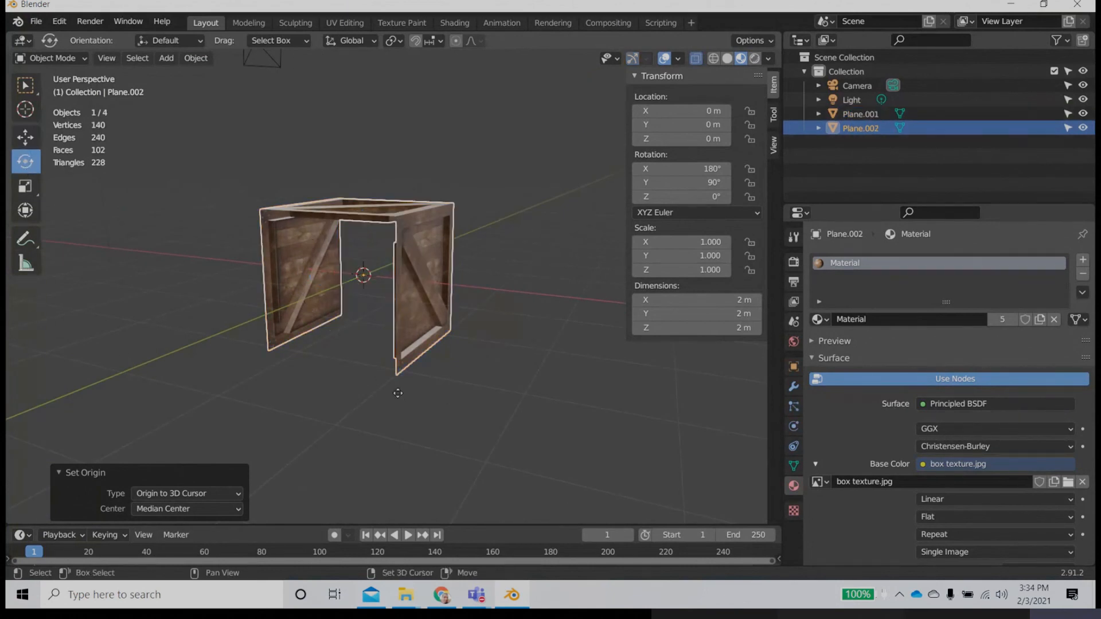
{"action": "right_click", "coordinate": [318, 364]}
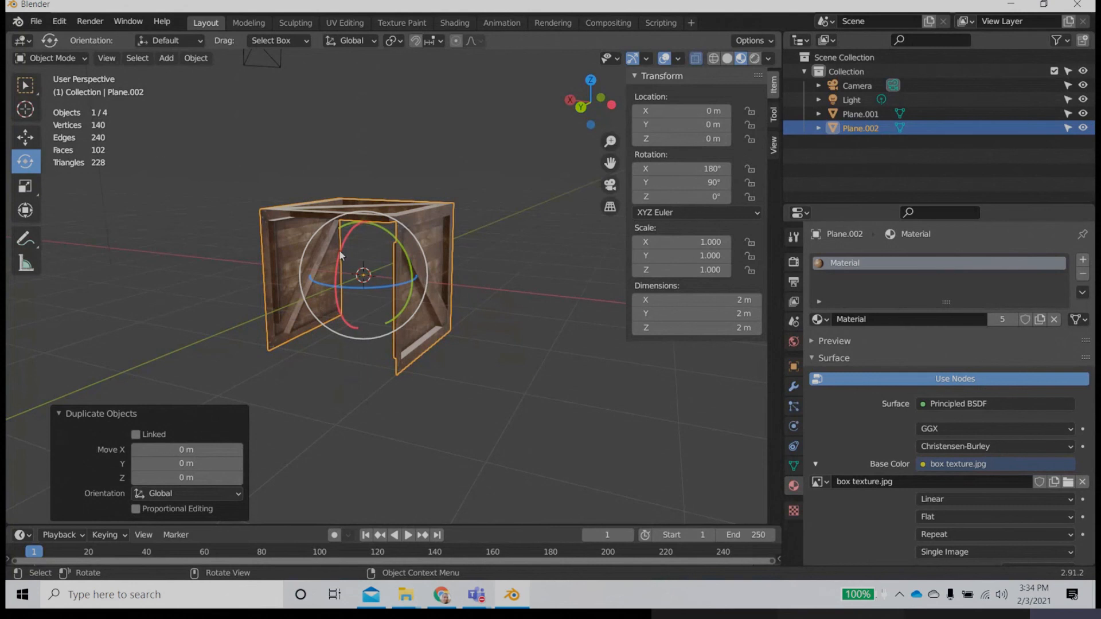
Step: Turn on snapping, rotate the duplicated half-crate -180° about the X axis and set its X rotation to exactly 0°
{"action": "left_click", "coordinate": [413, 42]}
{"action": "left_click_drag", "start_coordinate": [342, 259], "coordinate": [427, 310]}
{"action": "left_click", "coordinate": [705, 169]}
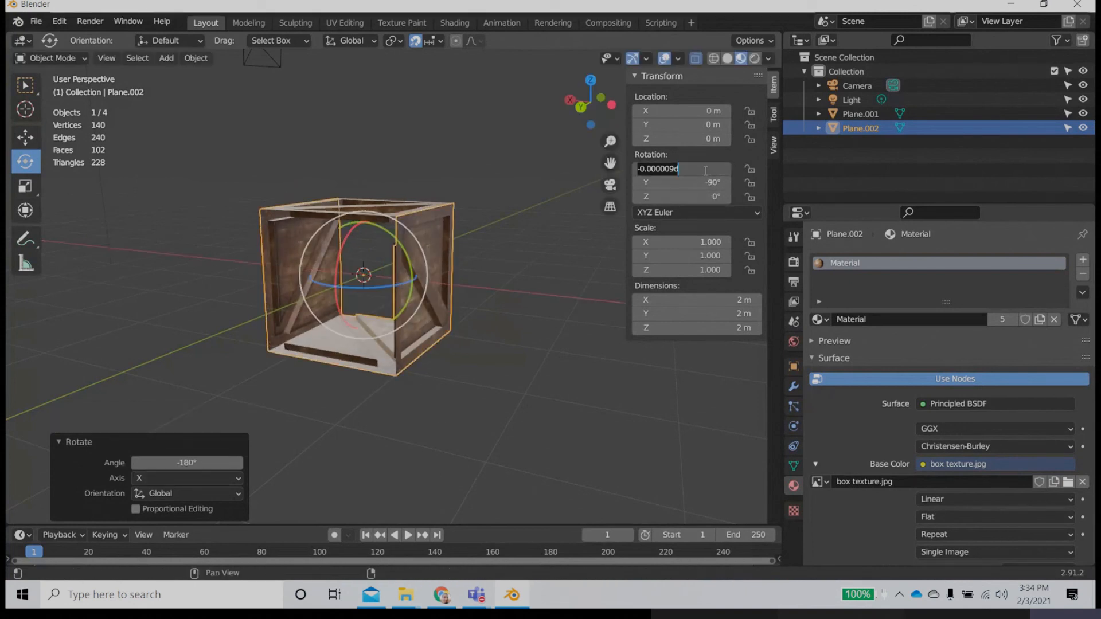
{"action": "type", "text": "0"}
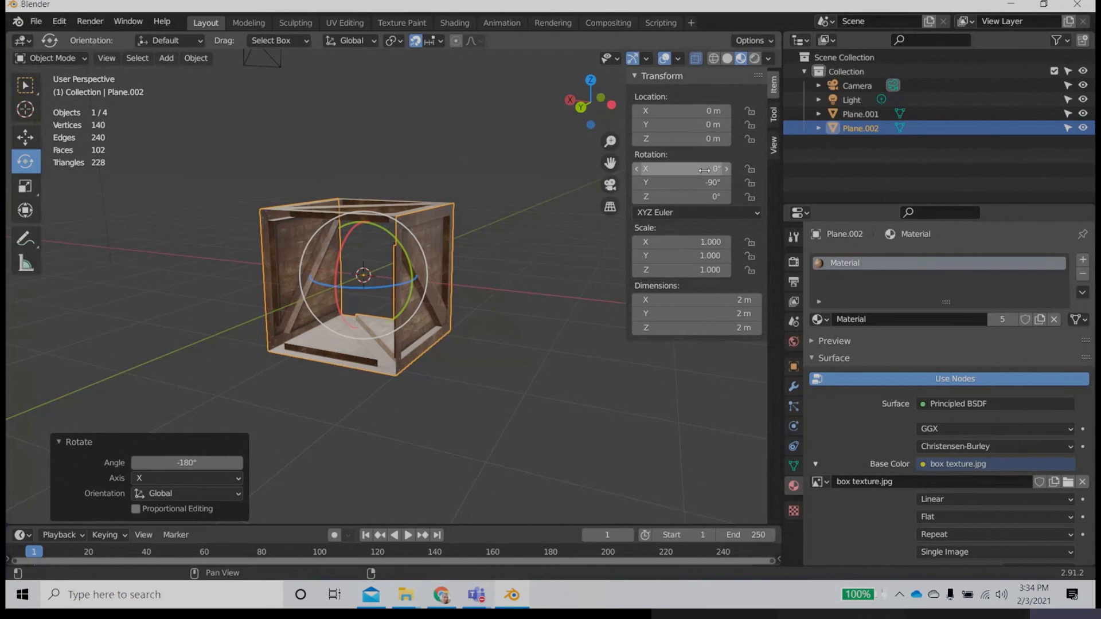
{"action": "key", "text": "Return"}
{"action": "left_click", "coordinate": [408, 439]}
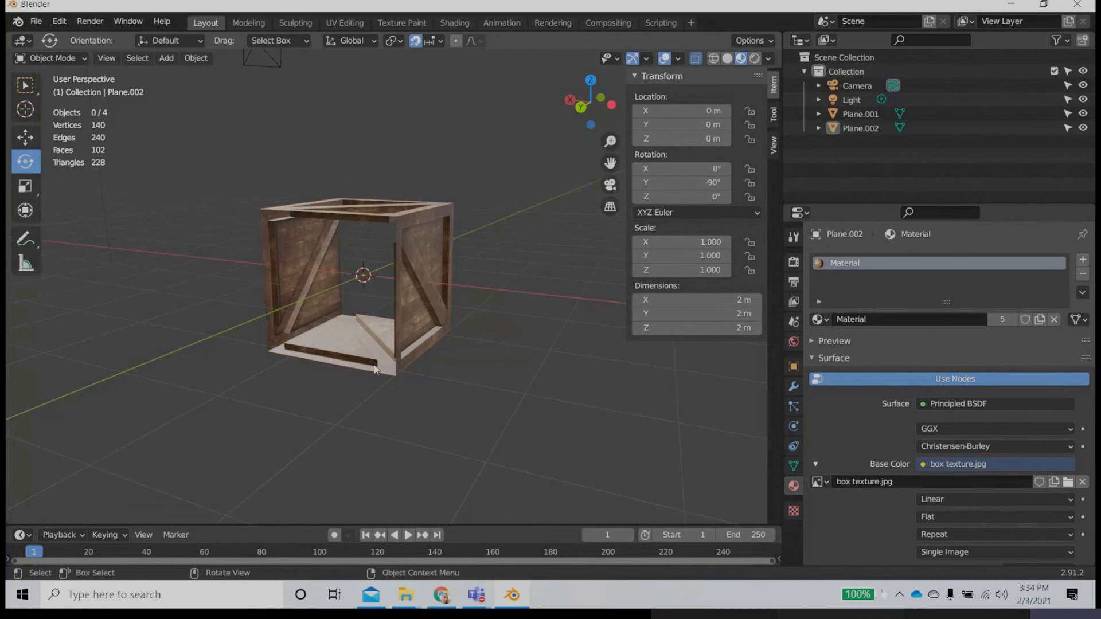
Step: Rotate the duplicated half-crate to an X rotation of -90° so that its panels close the open sides of the crate
{"action": "middle_click_drag", "start_coordinate": [381, 405], "coordinate": [391, 354]}
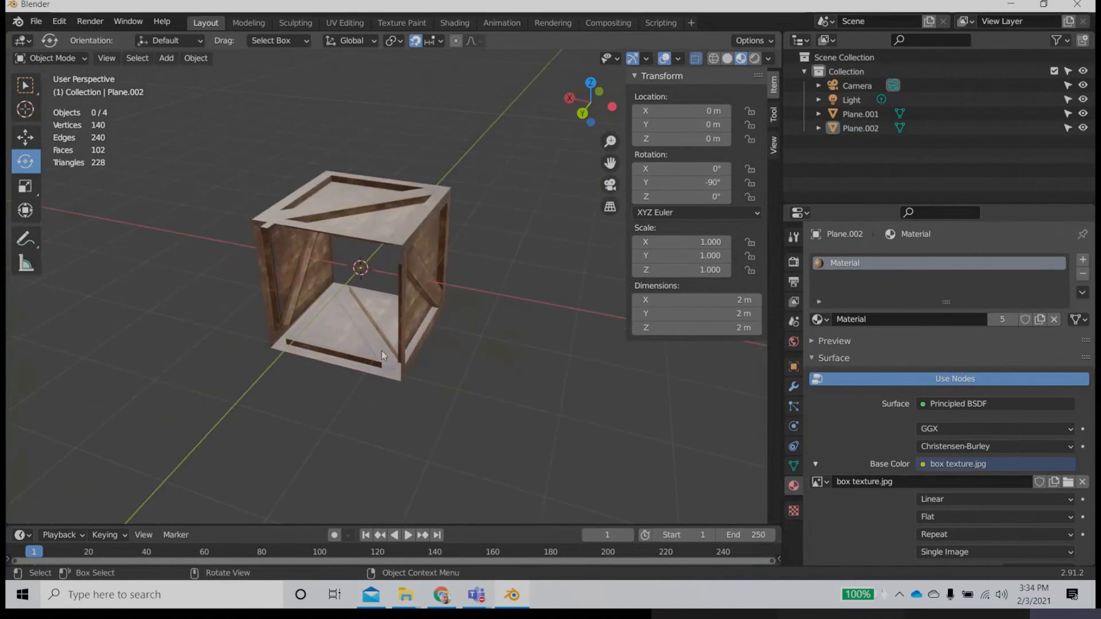
{"action": "left_click", "coordinate": [380, 350]}
{"action": "left_click_drag", "start_coordinate": [386, 291], "coordinate": [334, 302]}
{"action": "left_click", "coordinate": [399, 438]}
{"action": "mouse_move", "coordinate": [400, 438]}
{"action": "middle_mouse_down"}
{"action": "mouse_move", "coordinate": [253, 342]}
{"action": "mouse_move", "coordinate": [344, 258]}
{"action": "mouse_move", "coordinate": [407, 366]}
{"action": "mouse_move", "coordinate": [400, 428]}
{"action": "middle_mouse_up"}
{"action": "scroll", "coordinate": [399, 427], "scroll_direction": "up", "scroll_amount": 2}
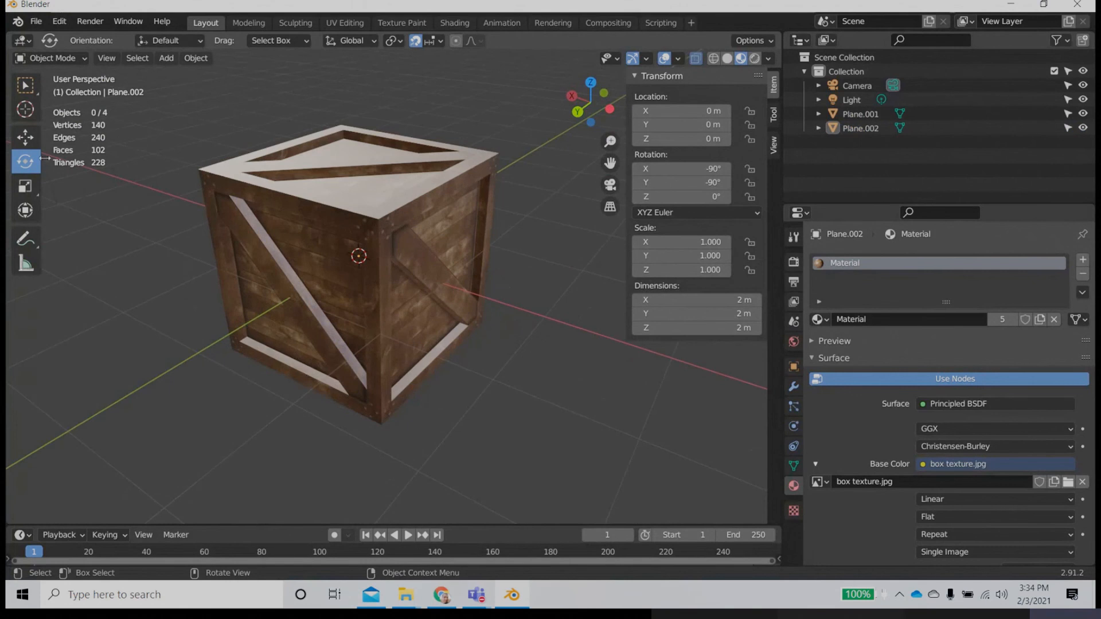
Step: Activate the Move tool, select both crate halves and join them into one object
{"action": "left_click", "coordinate": [25, 137]}
{"action": "left_click", "coordinate": [276, 335]}
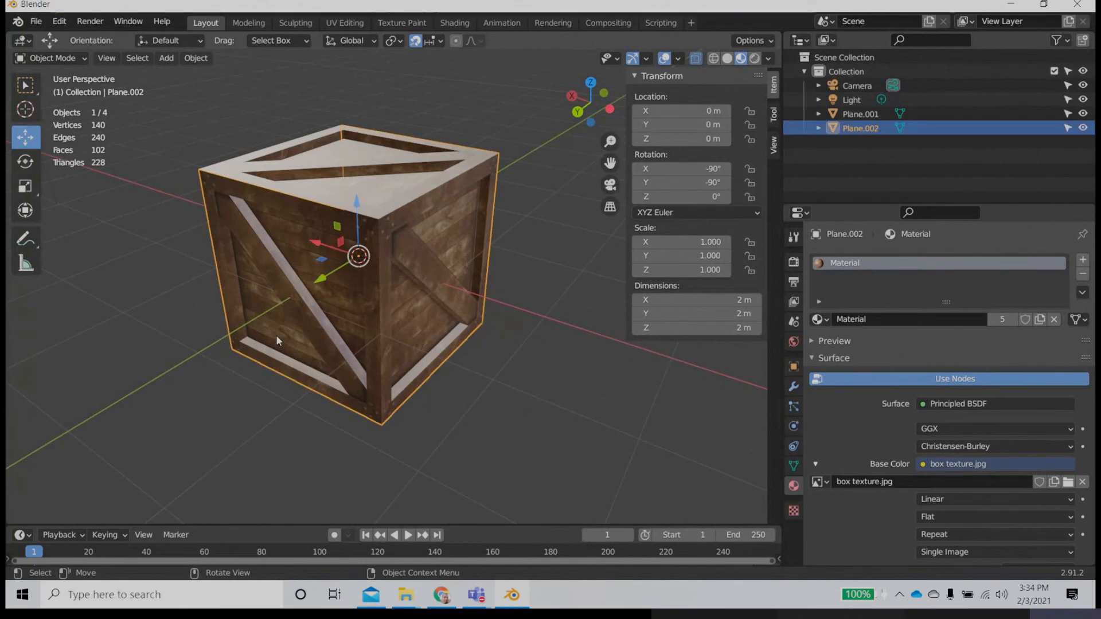
{"action": "left_click", "coordinate": [446, 232], "text": "shift"}
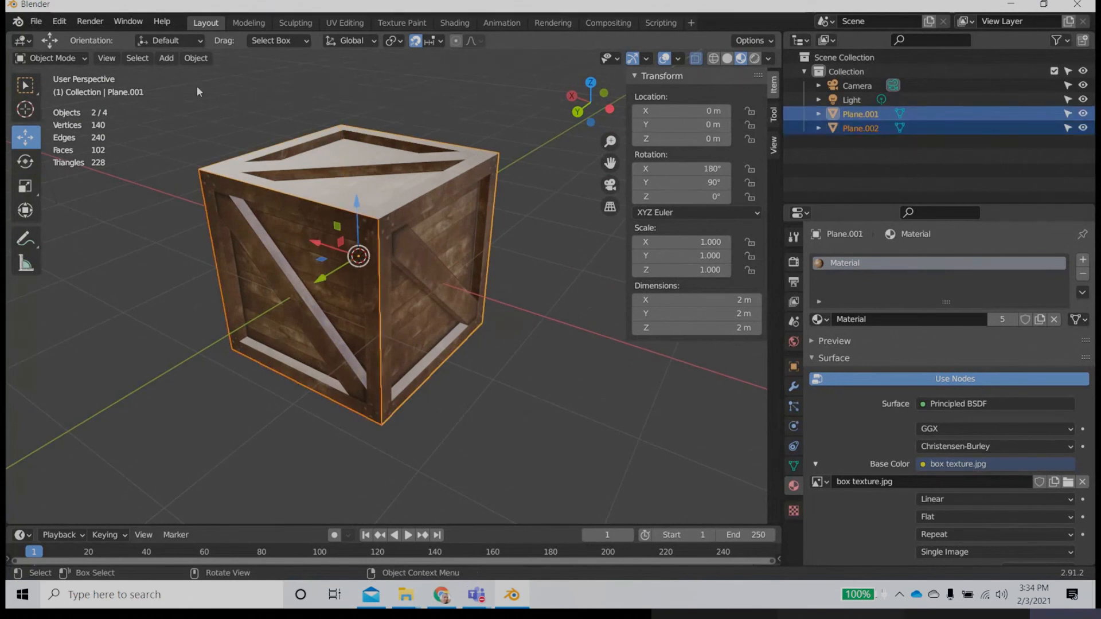
{"action": "left_click", "coordinate": [196, 58]}
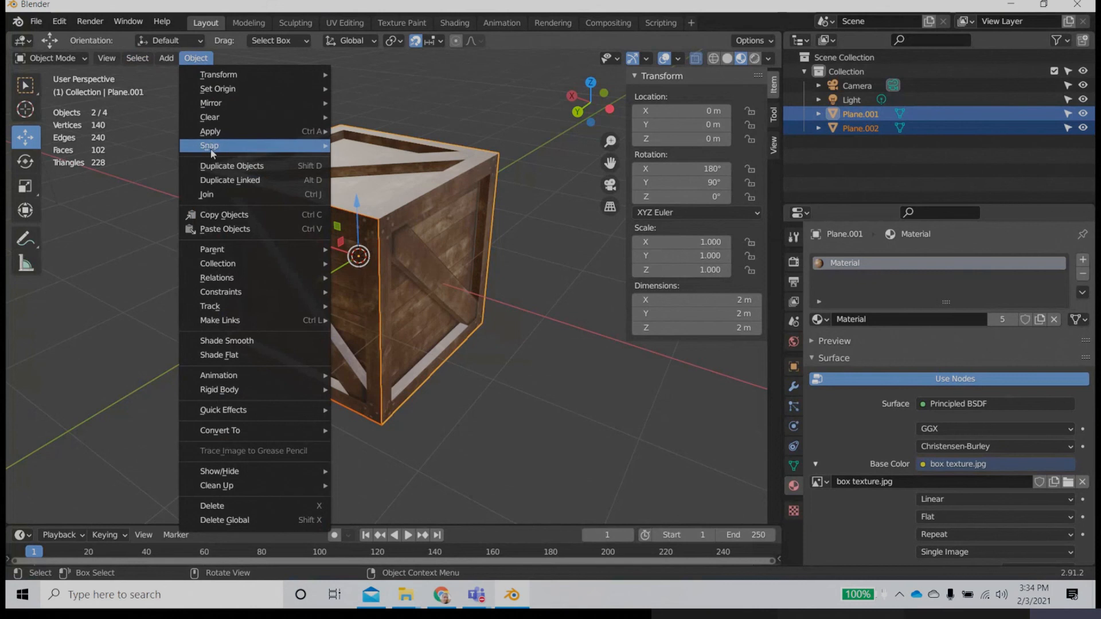
{"action": "mouse_move", "coordinate": [211, 150]}
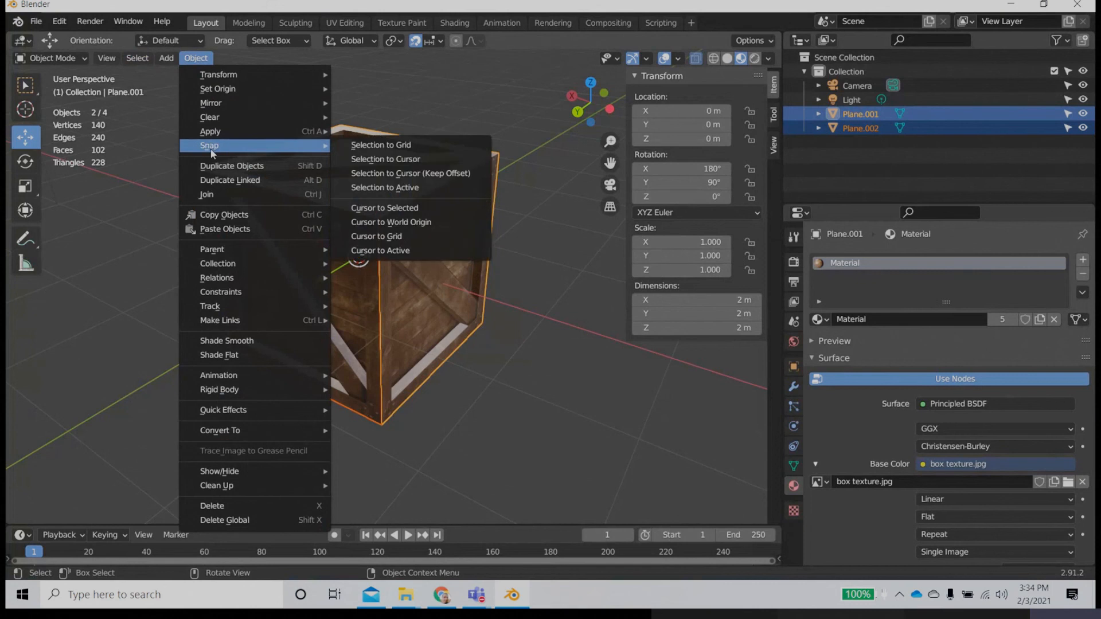
{"action": "left_click", "coordinate": [208, 195]}
{"action": "left_click", "coordinate": [512, 382]}
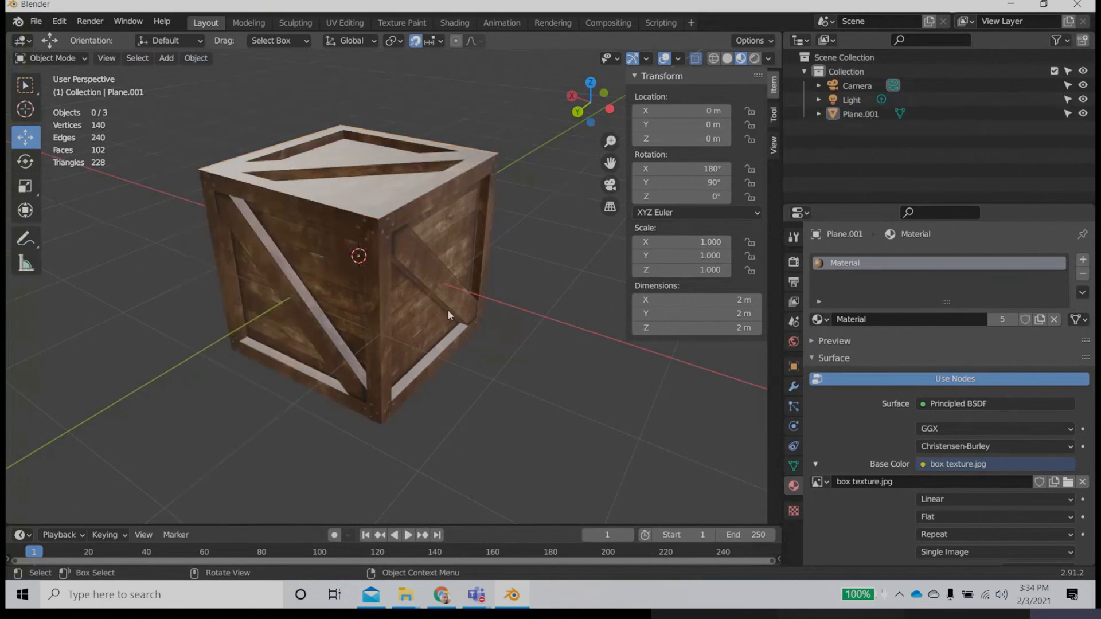
Step: Select the joined crate, enter Edit Mode and select all of its geometry in vertex mode
{"action": "left_click", "coordinate": [447, 308]}
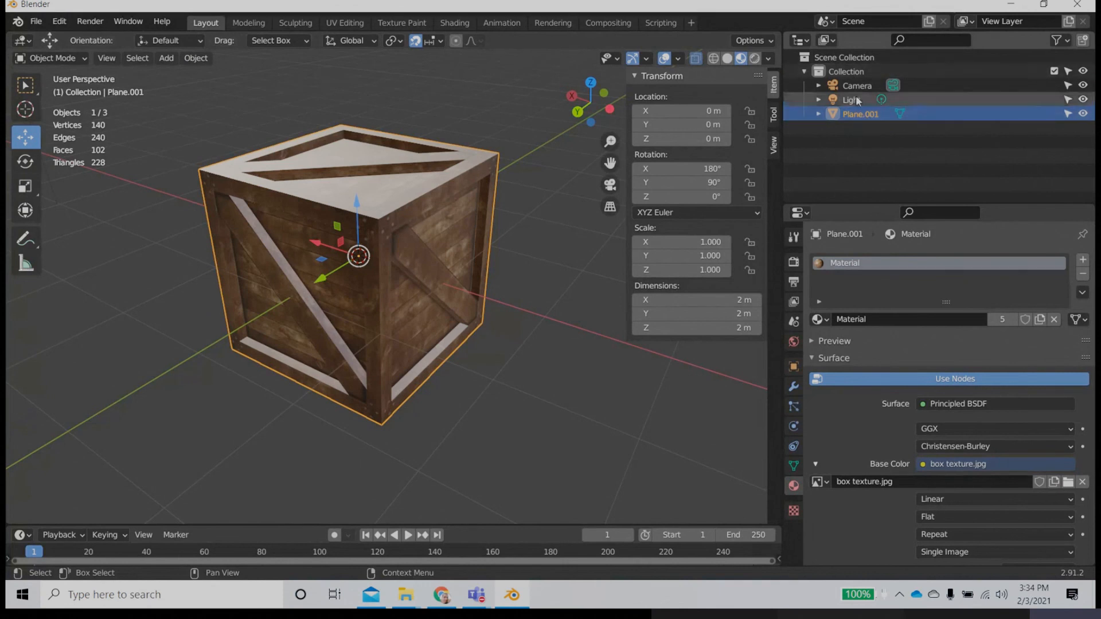
{"action": "left_click", "coordinate": [818, 114]}
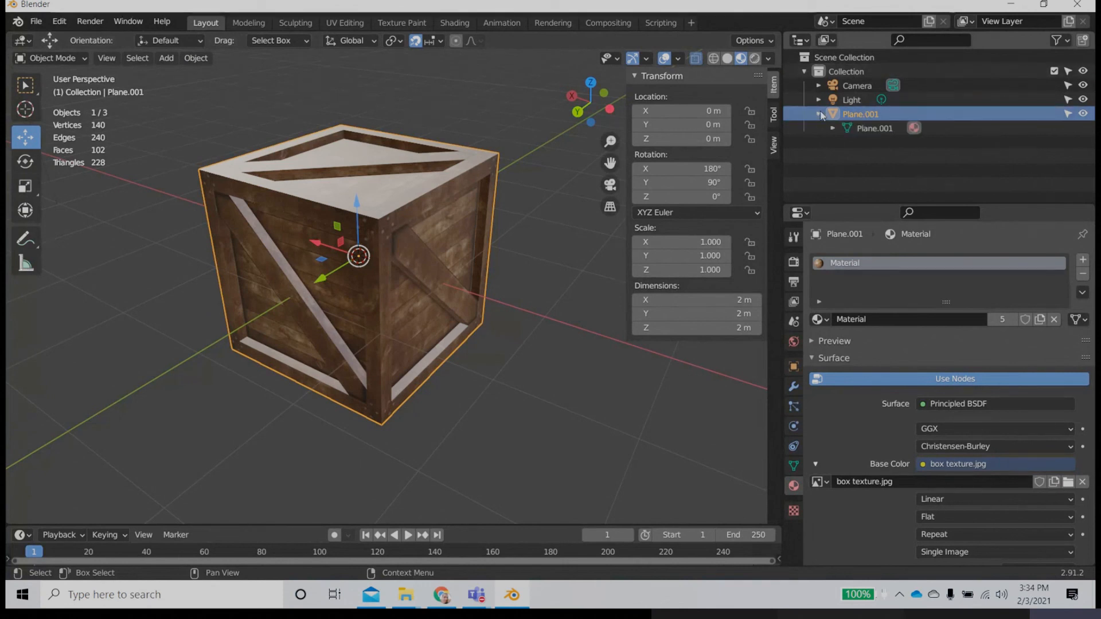
{"action": "left_click", "coordinate": [819, 115], "text": "shift"}
{"action": "left_click", "coordinate": [818, 115]}
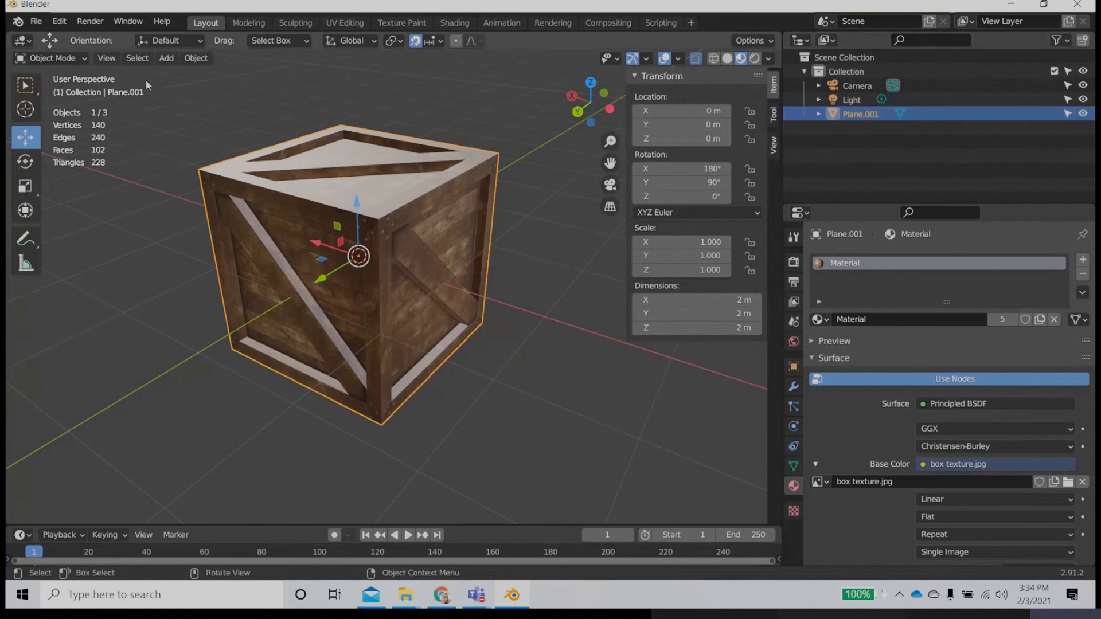
{"action": "key", "text": "Tab"}
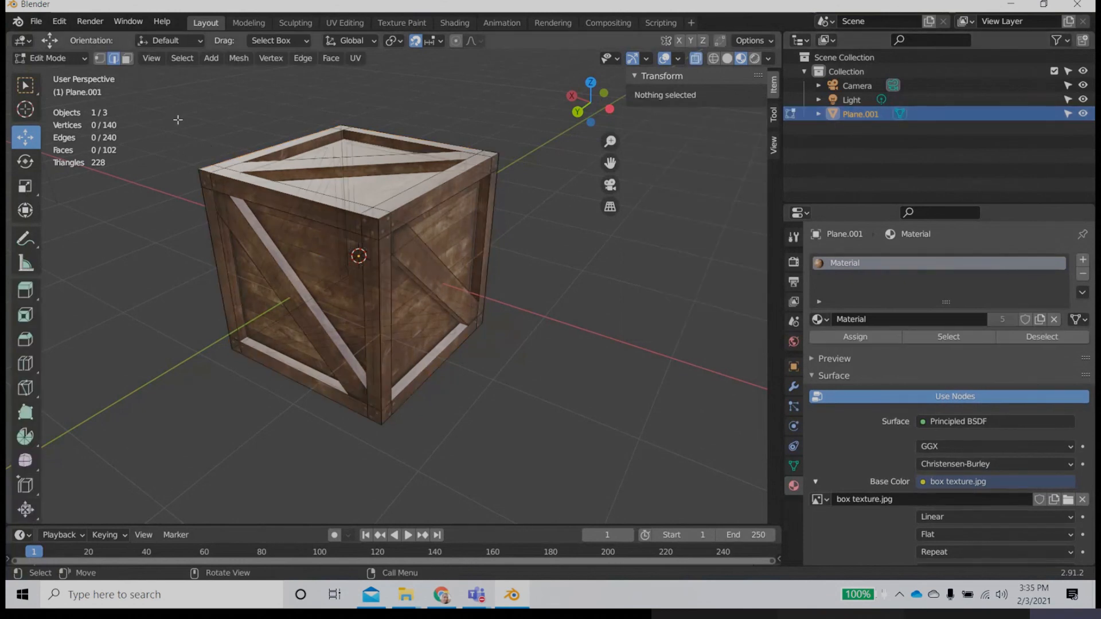
{"action": "left_click_drag", "start_coordinate": [168, 95], "coordinate": [541, 400]}
{"action": "left_click_drag", "start_coordinate": [153, 79], "coordinate": [570, 490]}
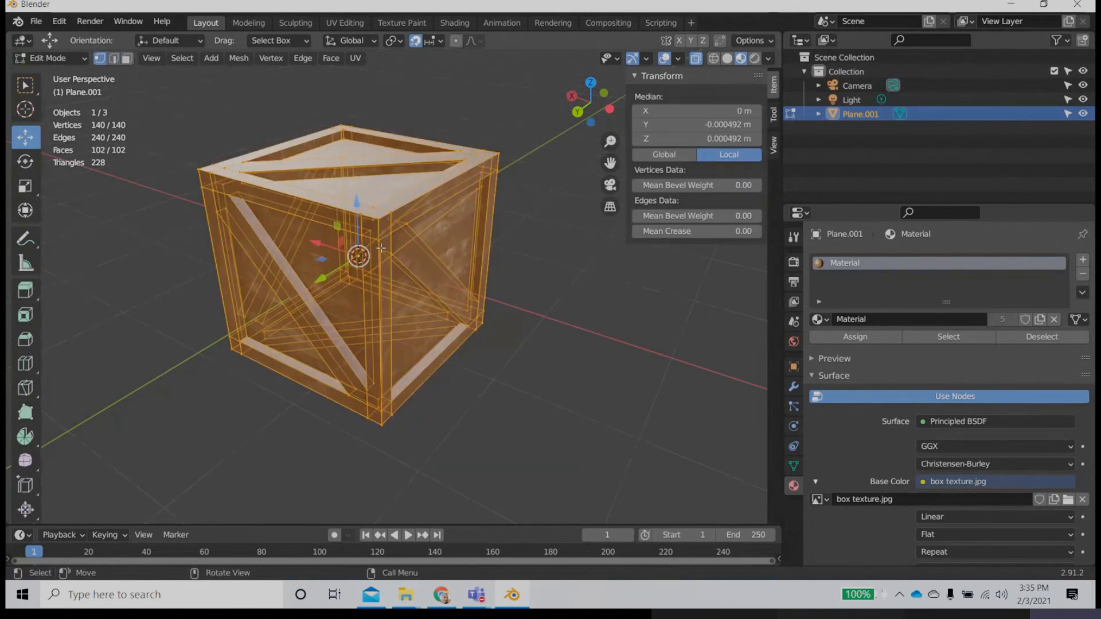
Step: Merge all selected crate vertices by distance
{"action": "scroll", "coordinate": [381, 248], "scroll_direction": "up", "scroll_amount": 8}
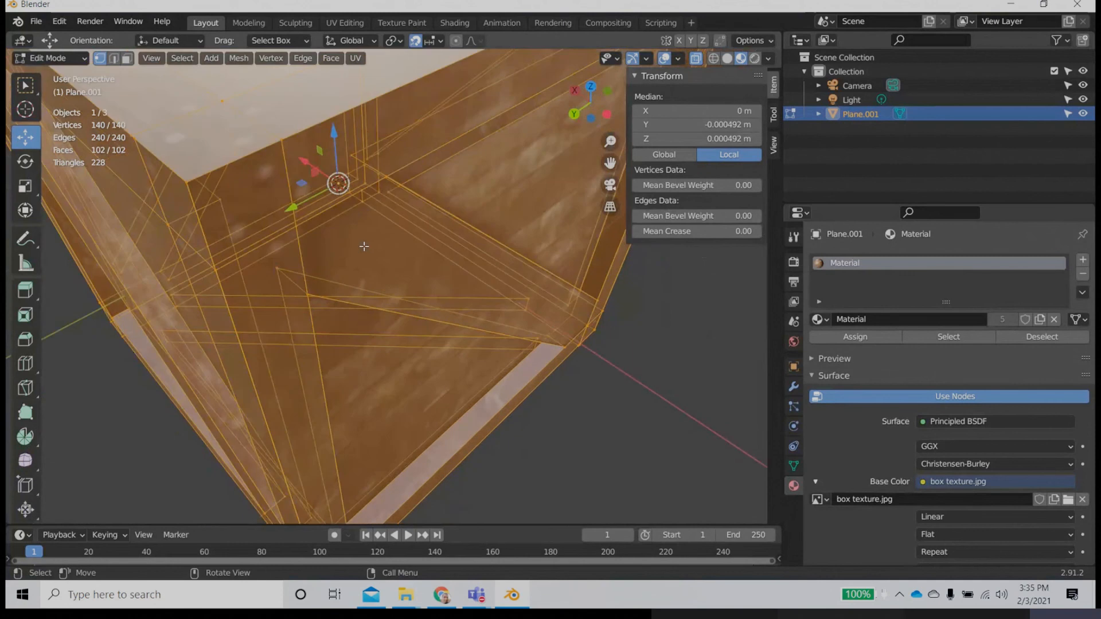
{"action": "middle_click_drag", "start_coordinate": [363, 246], "coordinate": [481, 230]}
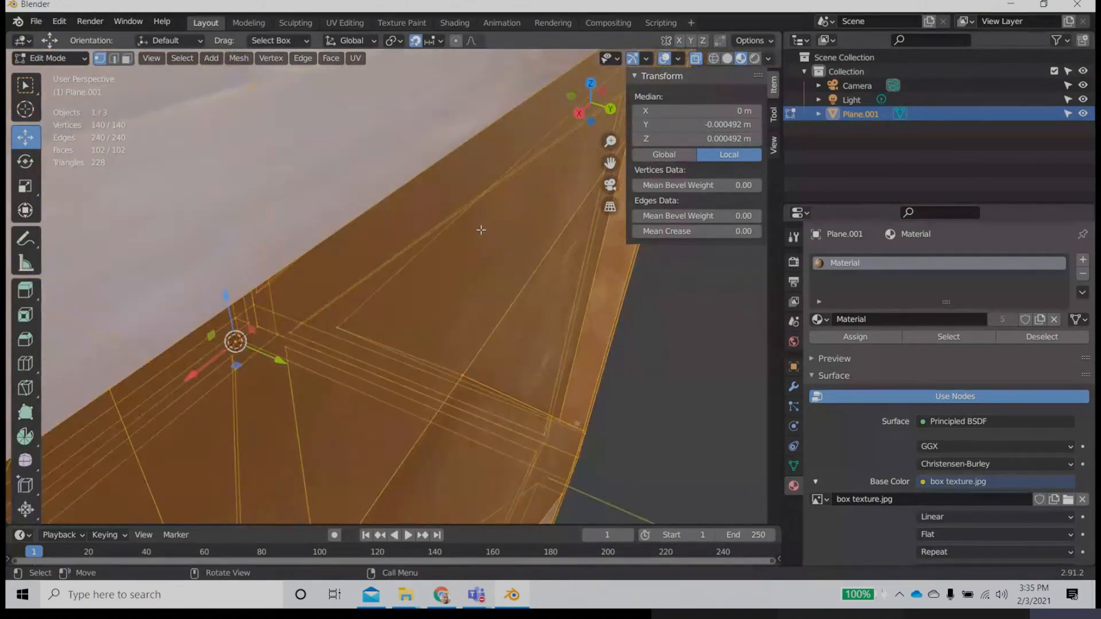
{"action": "scroll", "coordinate": [481, 231], "scroll_direction": "down", "scroll_amount": 2}
{"action": "scroll", "coordinate": [384, 310], "scroll_direction": "up", "scroll_amount": 2}
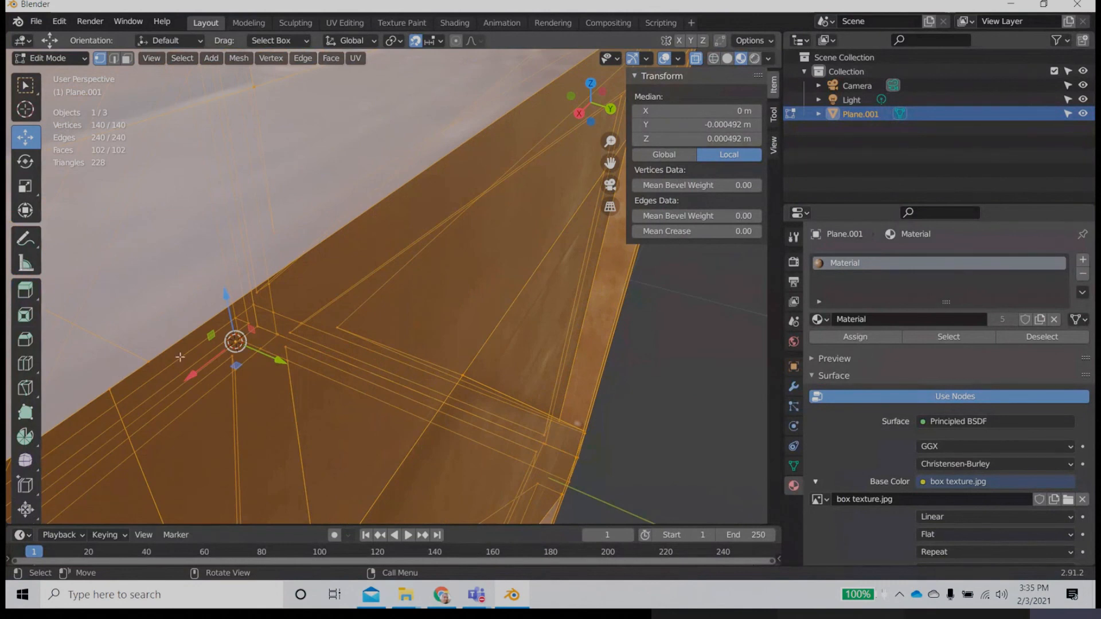
{"action": "scroll", "coordinate": [320, 281], "scroll_direction": "down", "scroll_amount": 1}
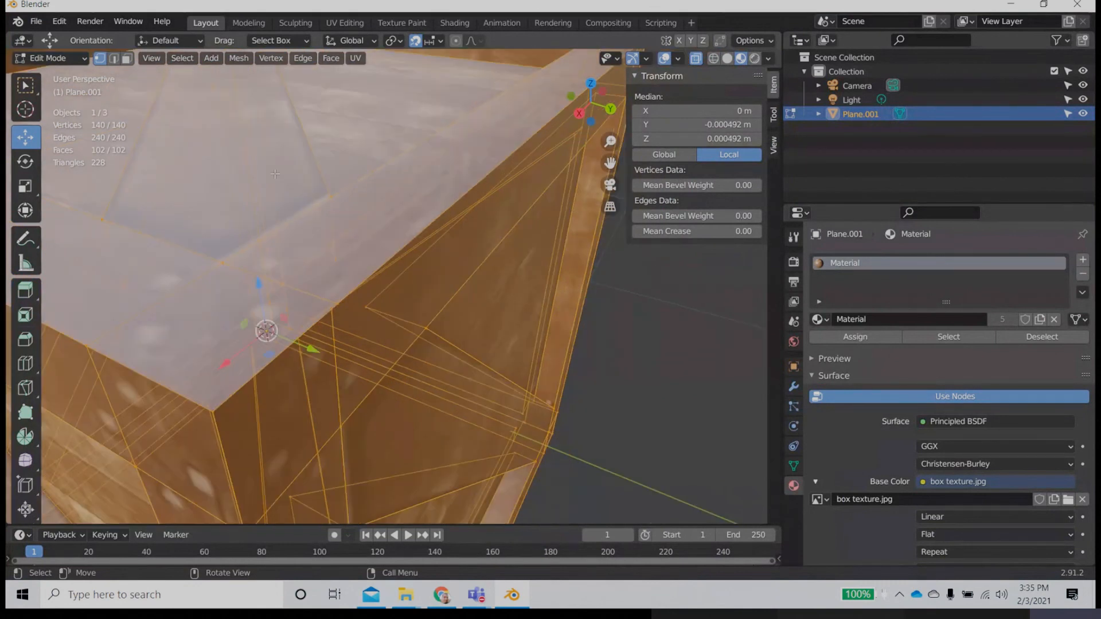
{"action": "left_click", "coordinate": [239, 59]}
{"action": "mouse_move", "coordinate": [262, 160]}
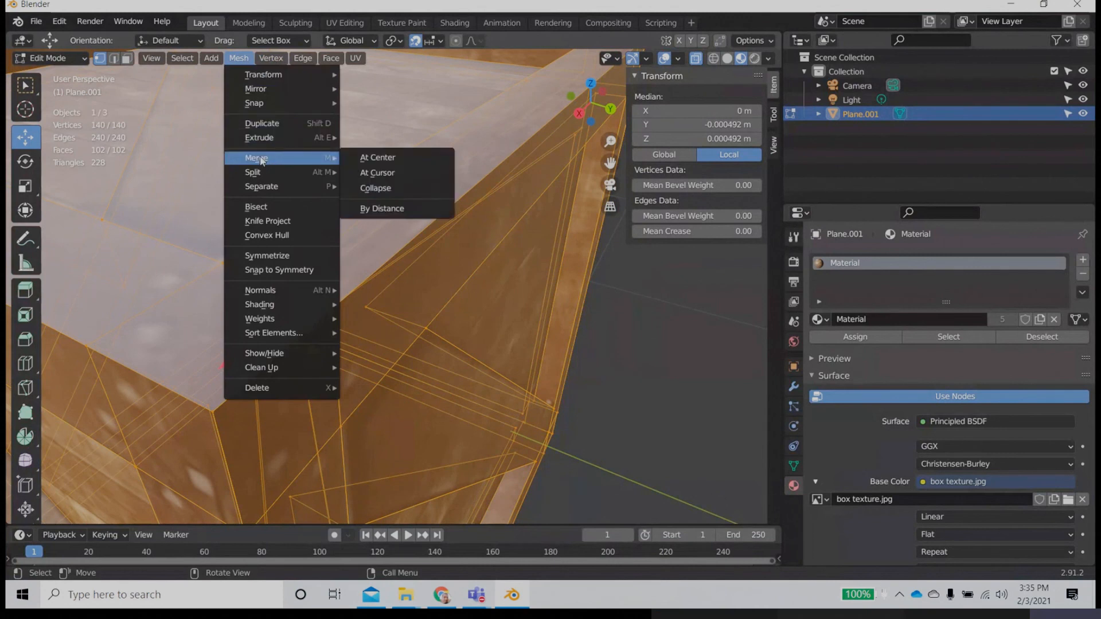
{"action": "left_click", "coordinate": [381, 208]}
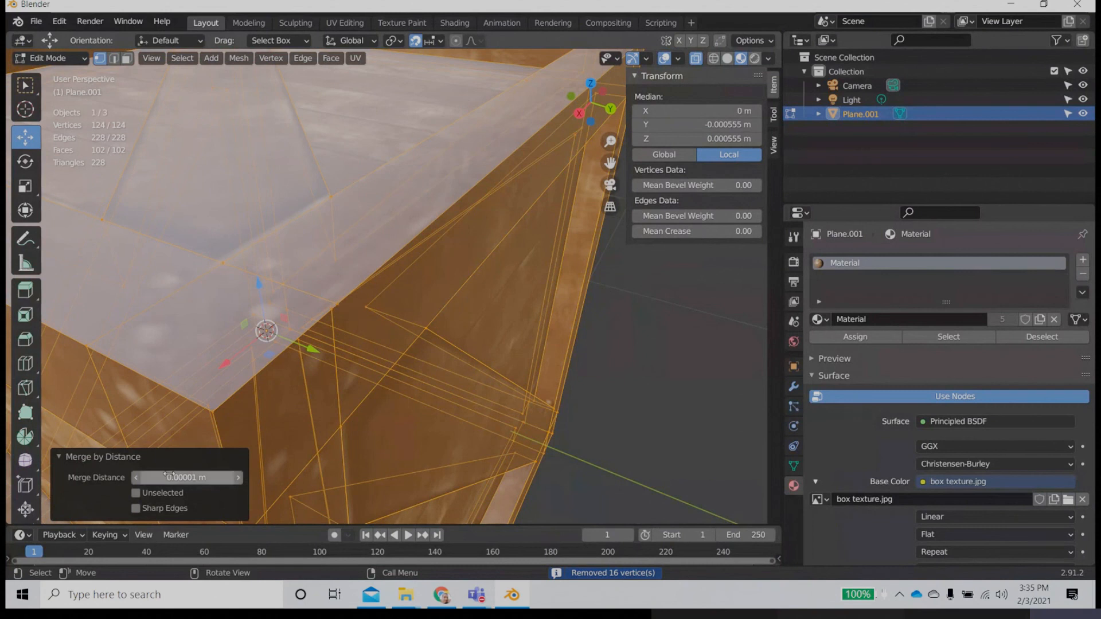
Step: Try a merge distance of 0.12 m, inspect the crate's mesh, and reduce the distance to 0.00001 m
{"action": "mouse_move", "coordinate": [172, 477]}
{"action": "left_mouse_down"}
{"action": "mouse_move", "coordinate": [229, 477]}
{"action": "mouse_move", "coordinate": [189, 480]}
{"action": "left_mouse_up"}
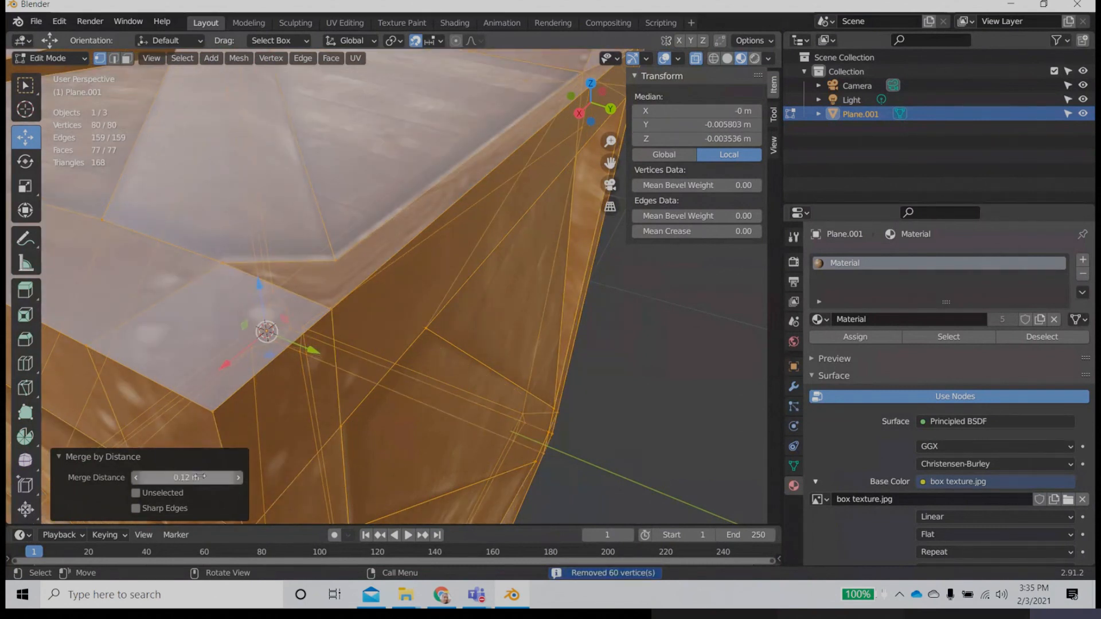
{"action": "scroll", "coordinate": [385, 321], "scroll_direction": "down", "scroll_amount": 2}
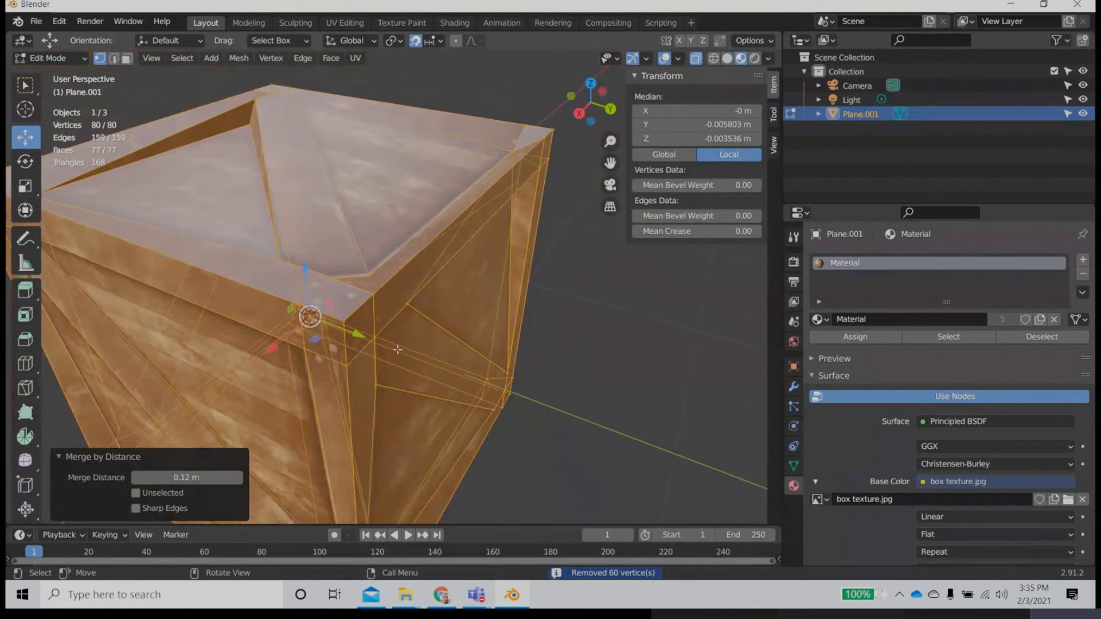
{"action": "middle_click_drag", "start_coordinate": [397, 350], "coordinate": [222, 291]}
{"action": "left_click_drag", "start_coordinate": [196, 478], "coordinate": [140, 478]}
{"action": "middle_click_drag", "start_coordinate": [266, 255], "coordinate": [174, 346]}
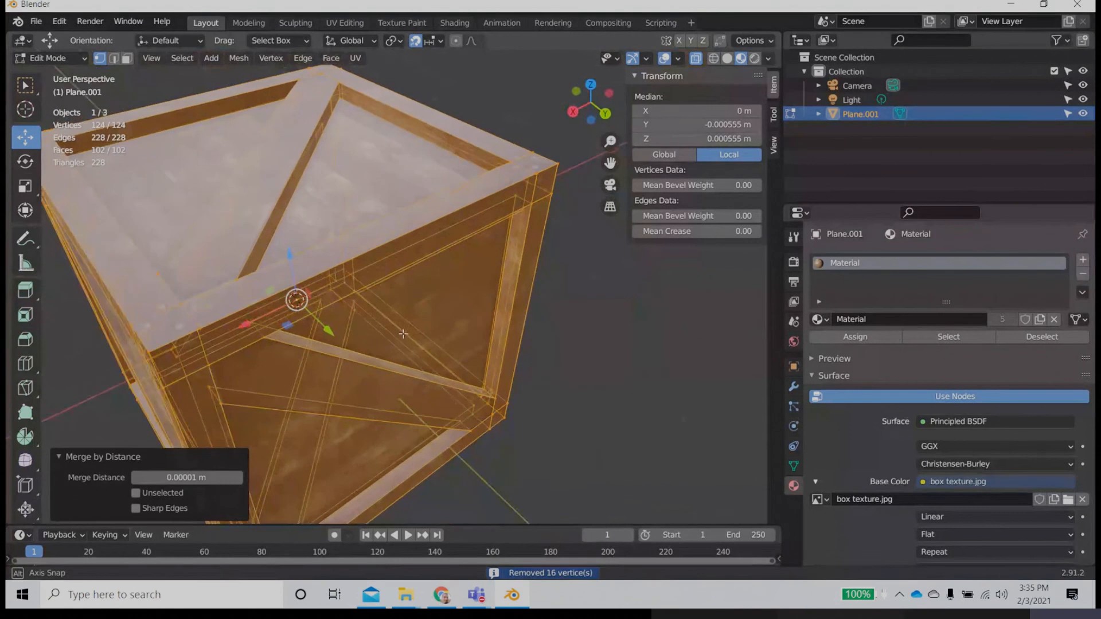
Step: Raise the merge distance to 0.0001 m and on to 0.001 m
{"action": "left_click", "coordinate": [188, 478]}
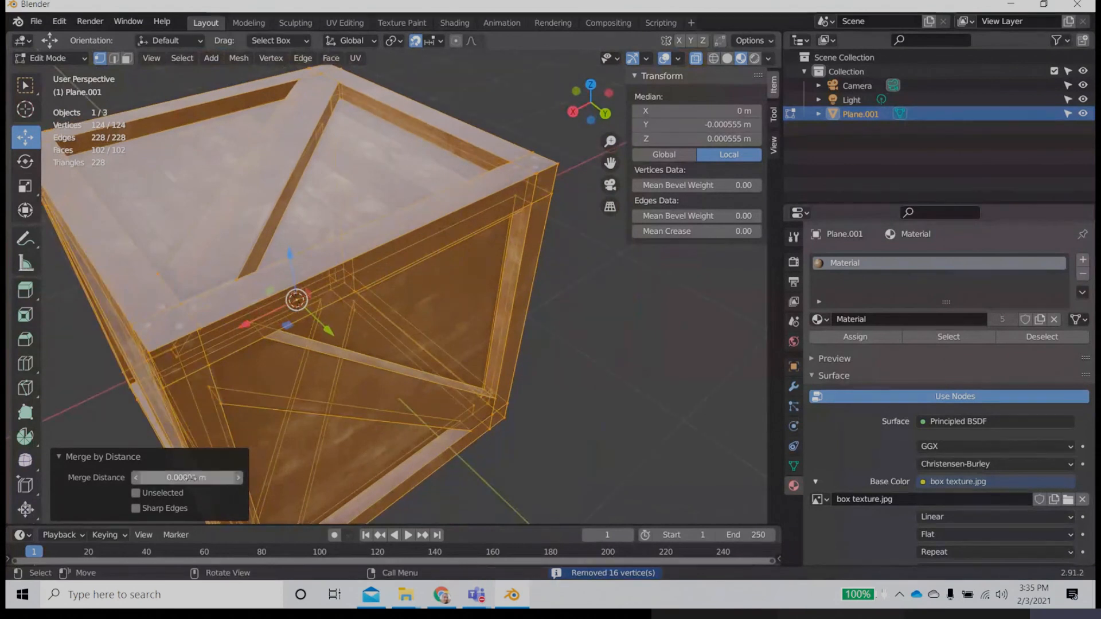
{"action": "left_click", "coordinate": [160, 477]}
{"action": "key", "text": "BackSpace"}
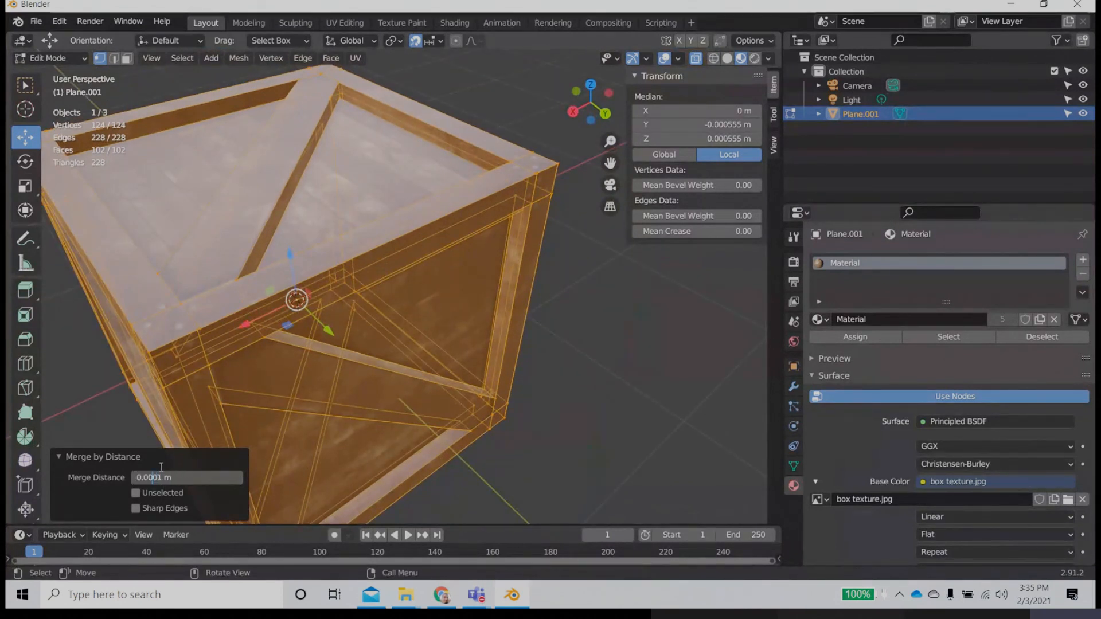
{"action": "key", "text": "Return"}
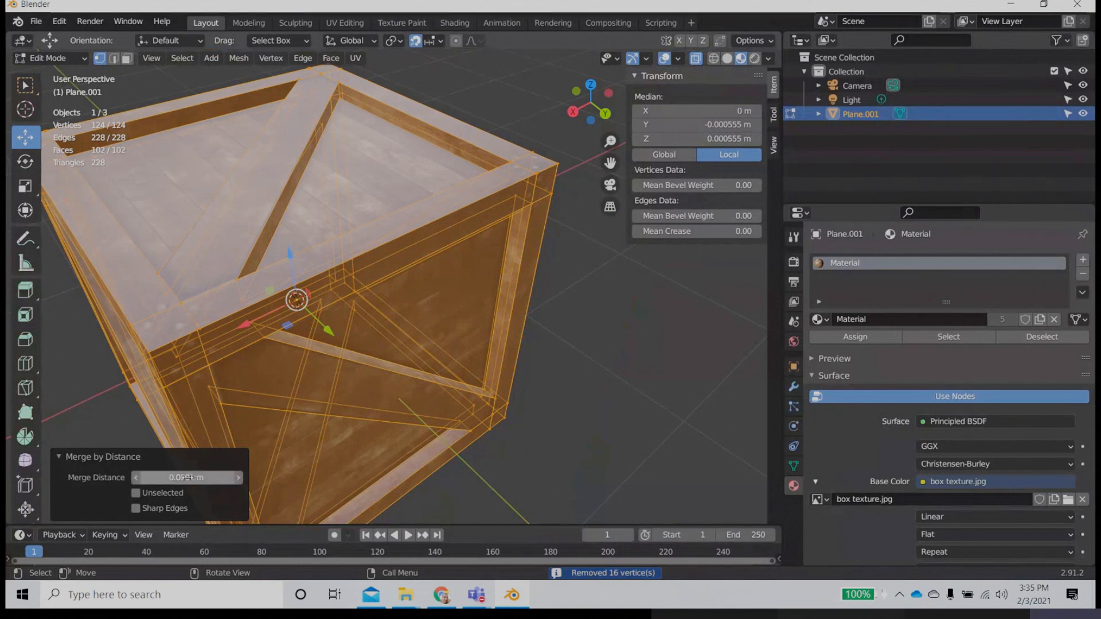
{"action": "left_click", "coordinate": [188, 478]}
{"action": "left_click", "coordinate": [153, 477]}
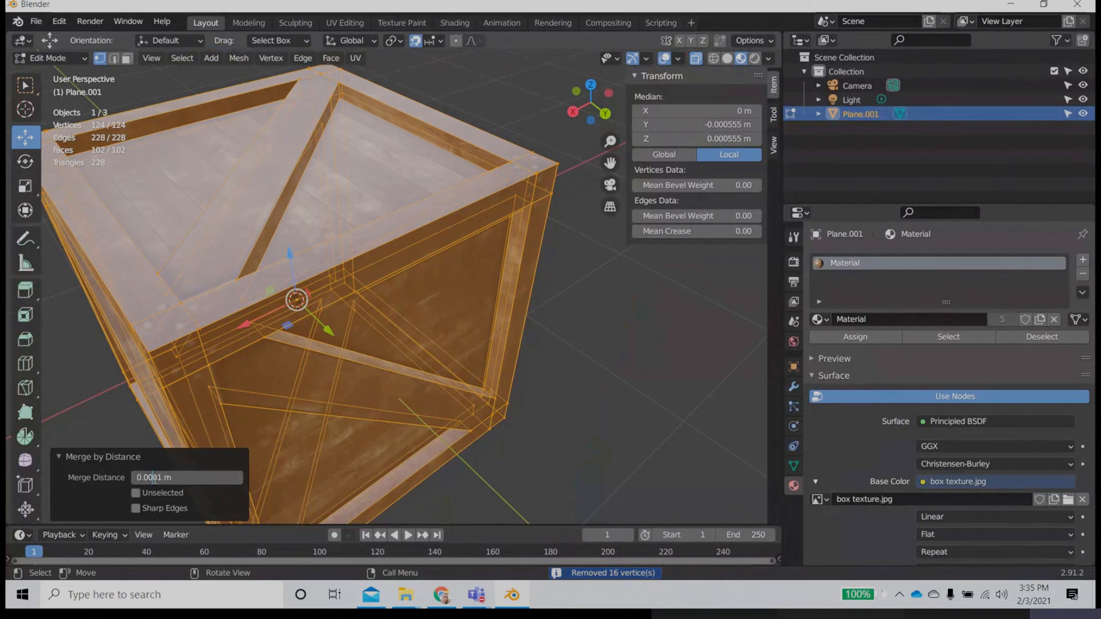
{"action": "key", "text": "Return"}
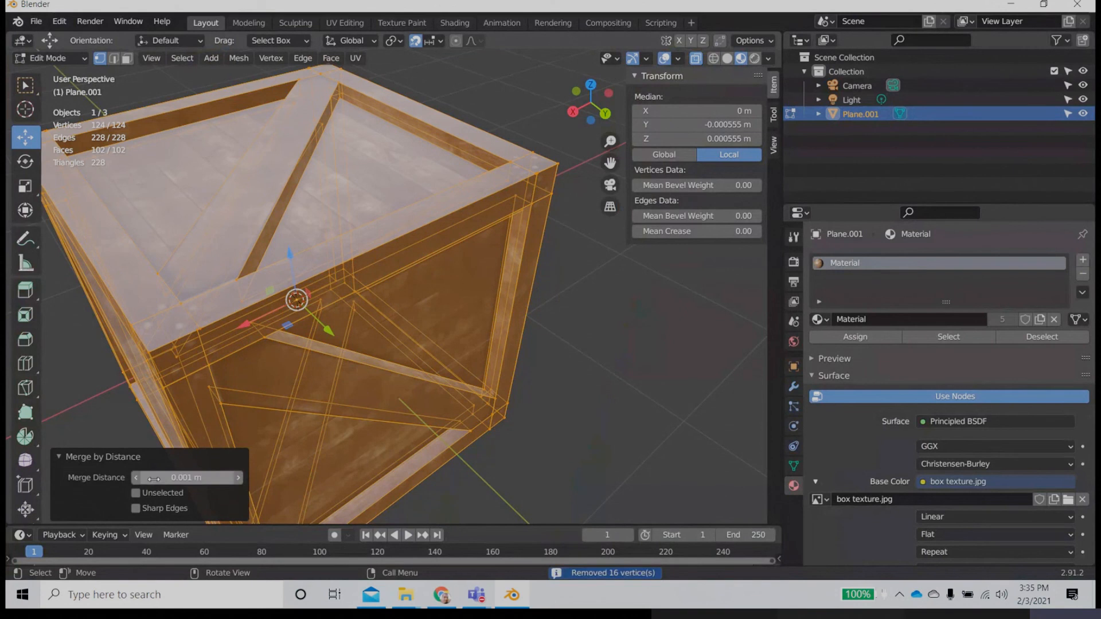
Step: Try merge distances of 0.01 m and 0.1 m, and undo the merge by distance
{"action": "left_click", "coordinate": [187, 477]}
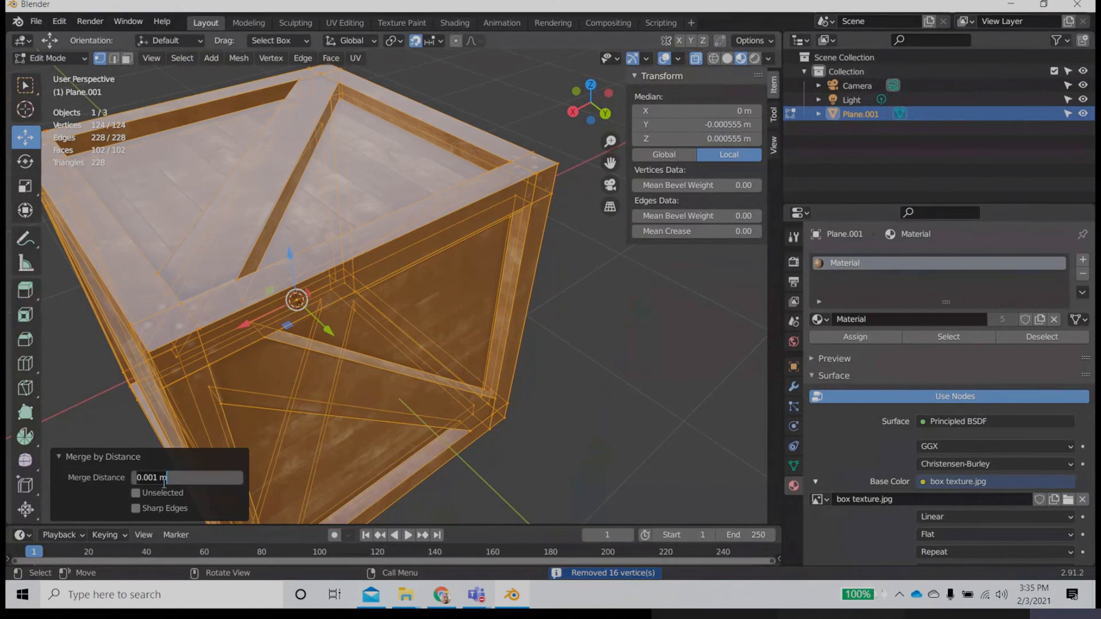
{"action": "left_click", "coordinate": [149, 477]}
{"action": "key", "text": "BackSpace"}
{"action": "key", "text": "Return"}
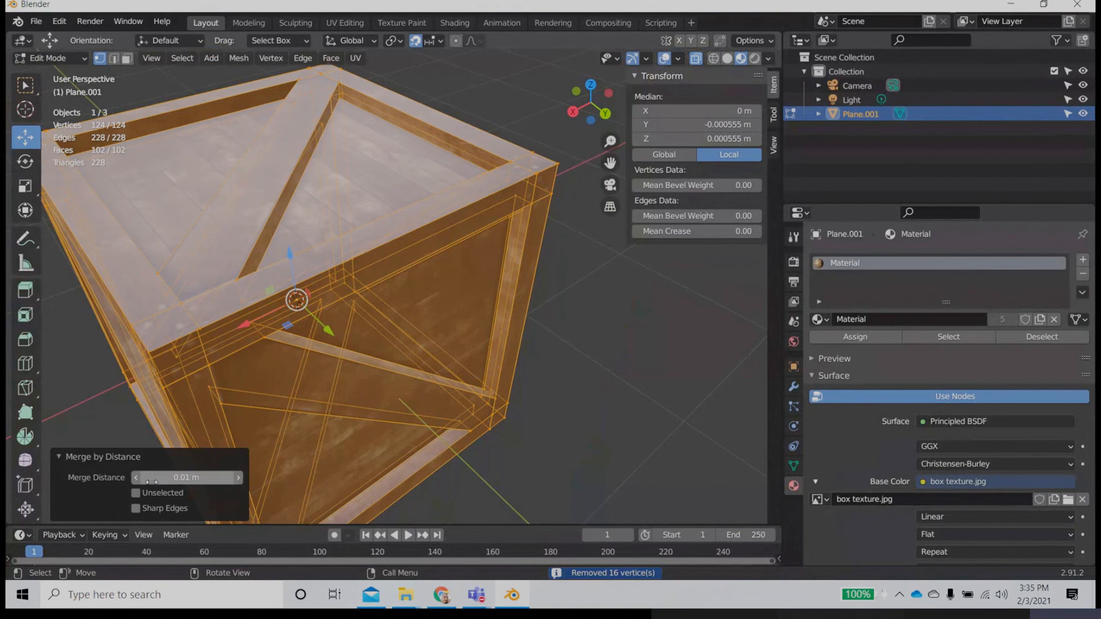
{"action": "left_click", "coordinate": [157, 481]}
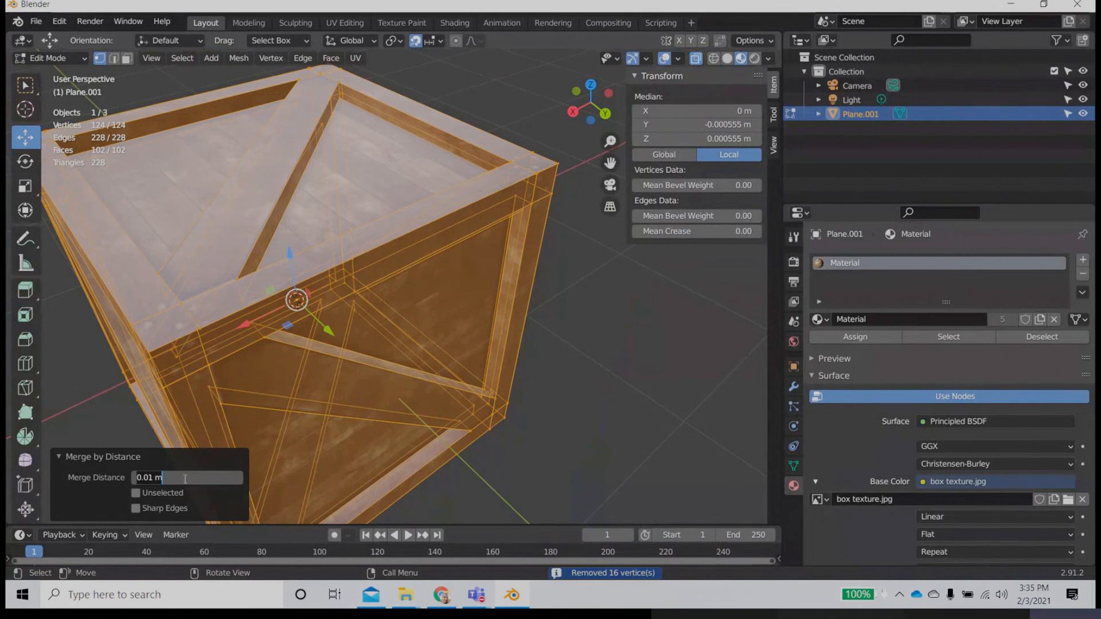
{"action": "left_click", "coordinate": [154, 479]}
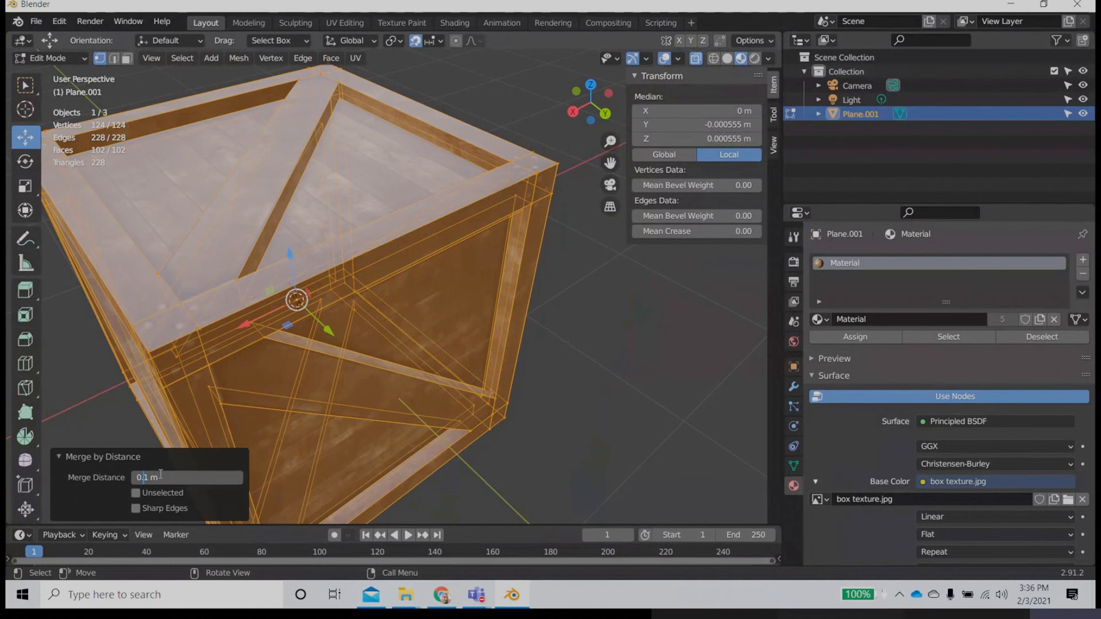
{"action": "key", "text": "Return"}
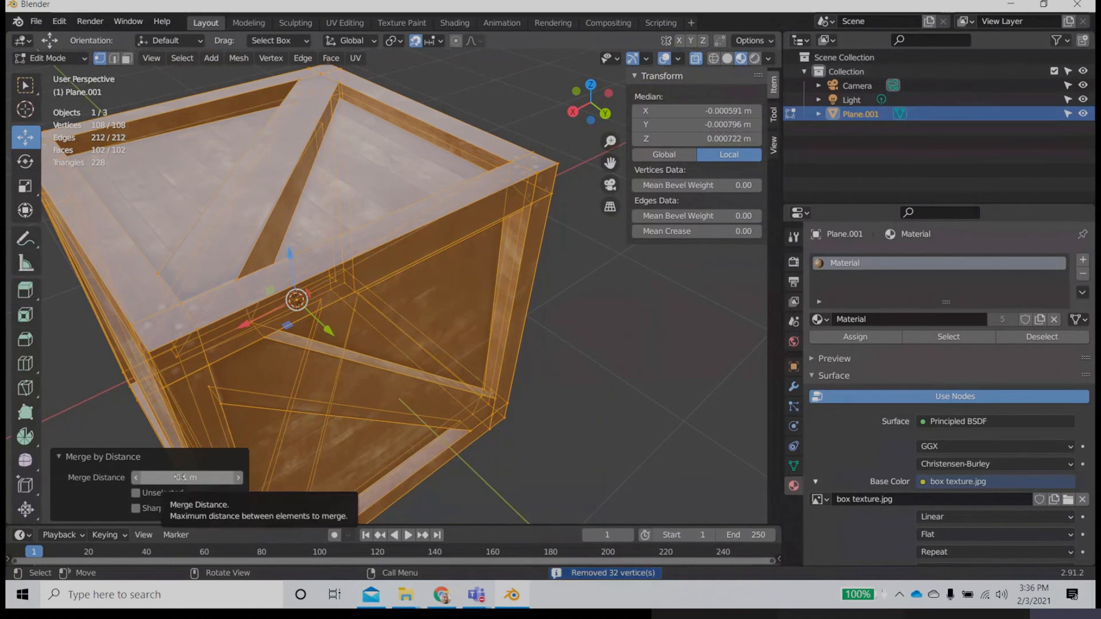
{"action": "key", "text": "ctrl+z"}
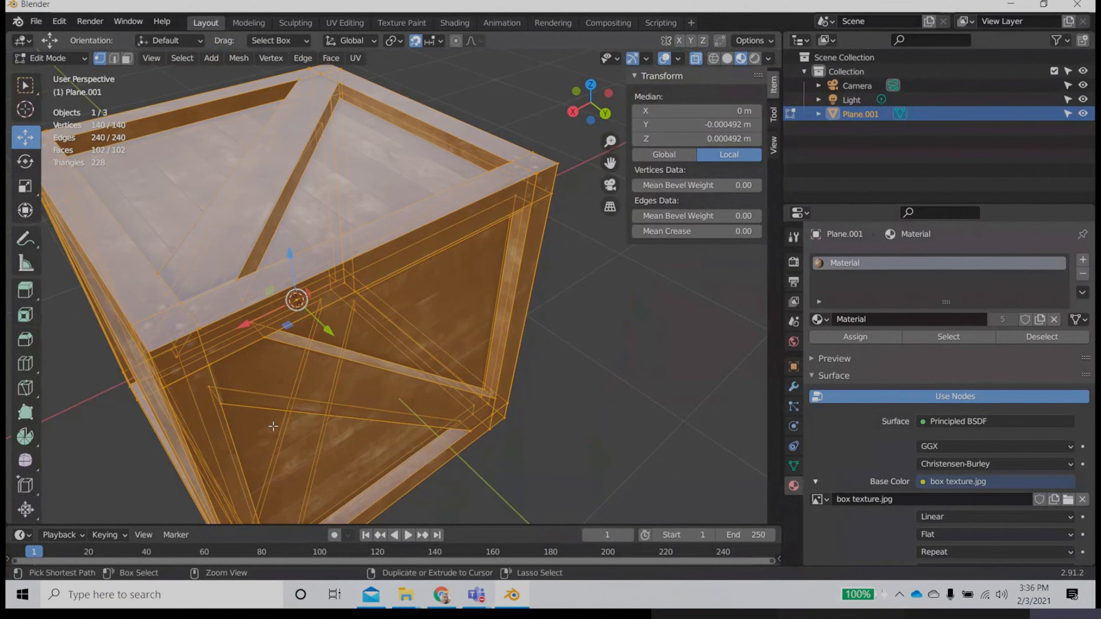
Step: Undo the previous selection of the whole mesh and select one edge of the crate's front diagonal plank
{"action": "key", "text": "ctrl+z"}
{"action": "key", "text": "2"}
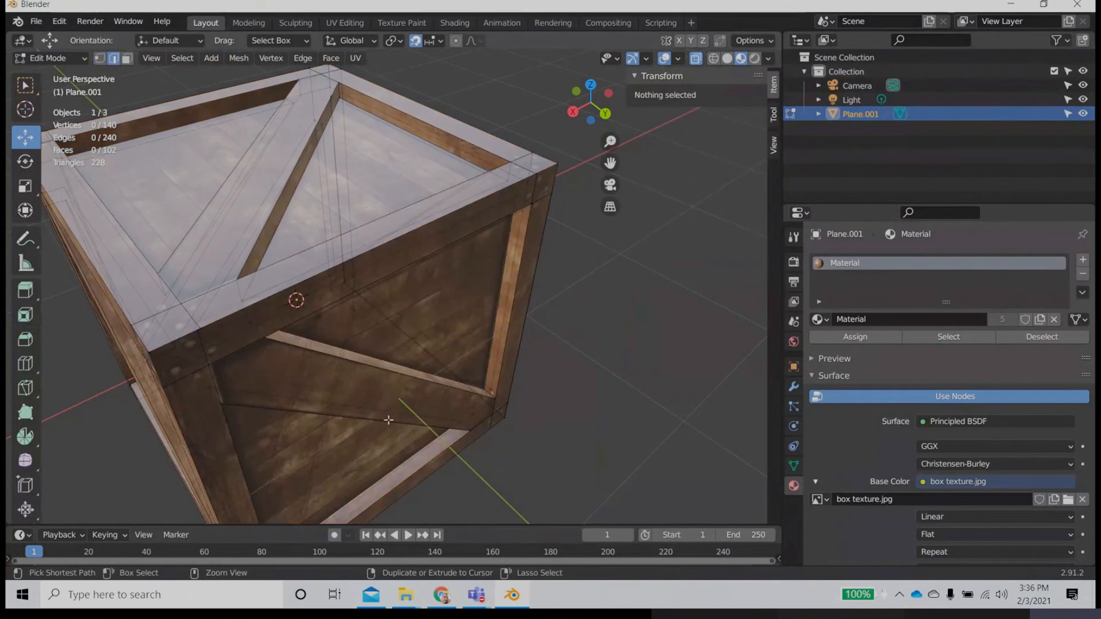
{"action": "scroll", "coordinate": [388, 420], "scroll_direction": "down", "scroll_amount": 2}
{"action": "left_click", "coordinate": [388, 418]}
{"action": "scroll", "coordinate": [388, 415], "scroll_direction": "down", "scroll_amount": 3}
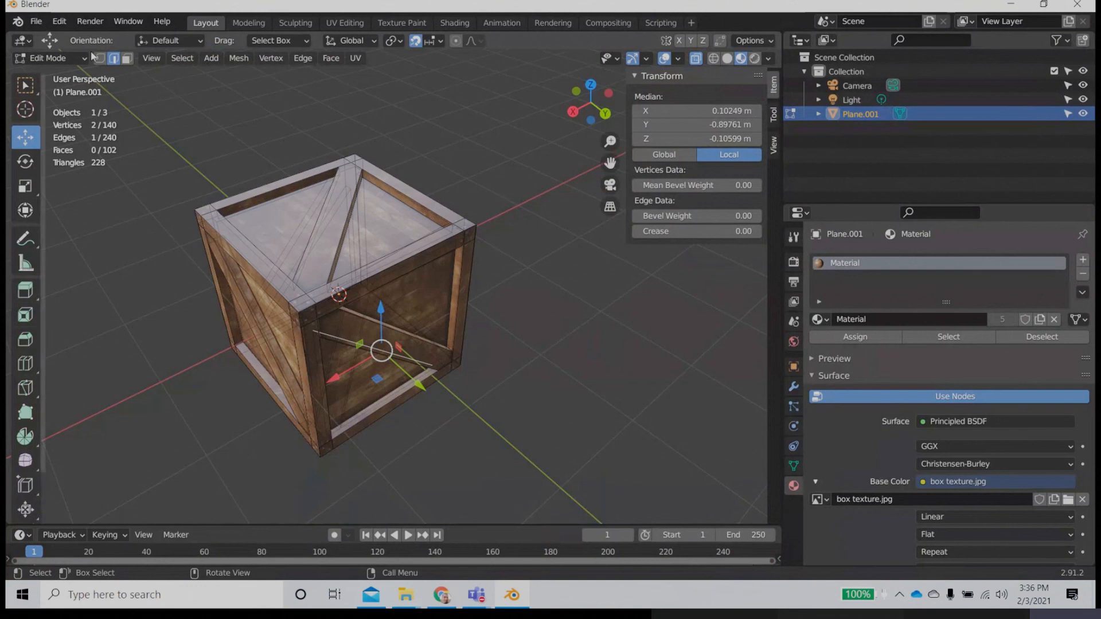
Step: Try merging all of the crate's vertices by distance at 0.1 m and inspect the front face
{"action": "key", "text": "1"}
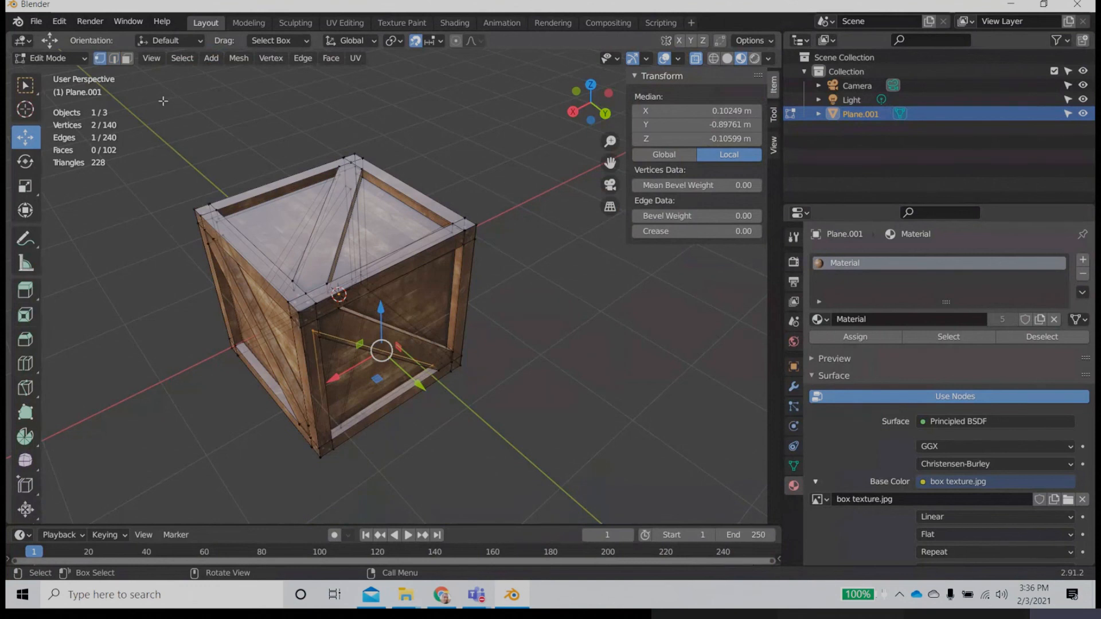
{"action": "left_click_drag", "start_coordinate": [163, 101], "coordinate": [599, 510]}
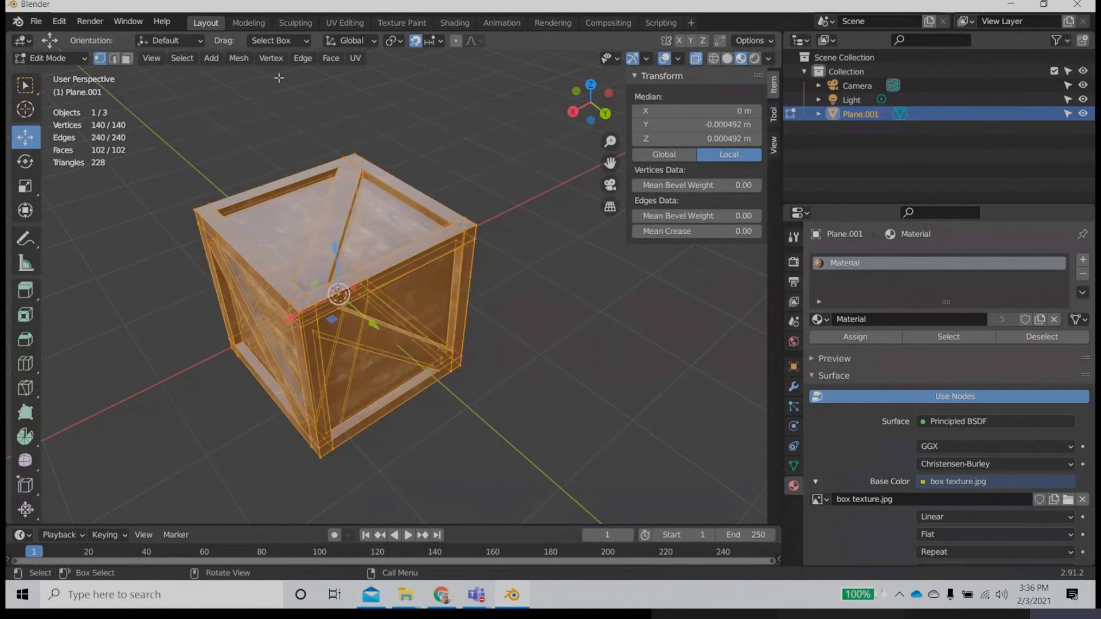
{"action": "left_click", "coordinate": [238, 58]}
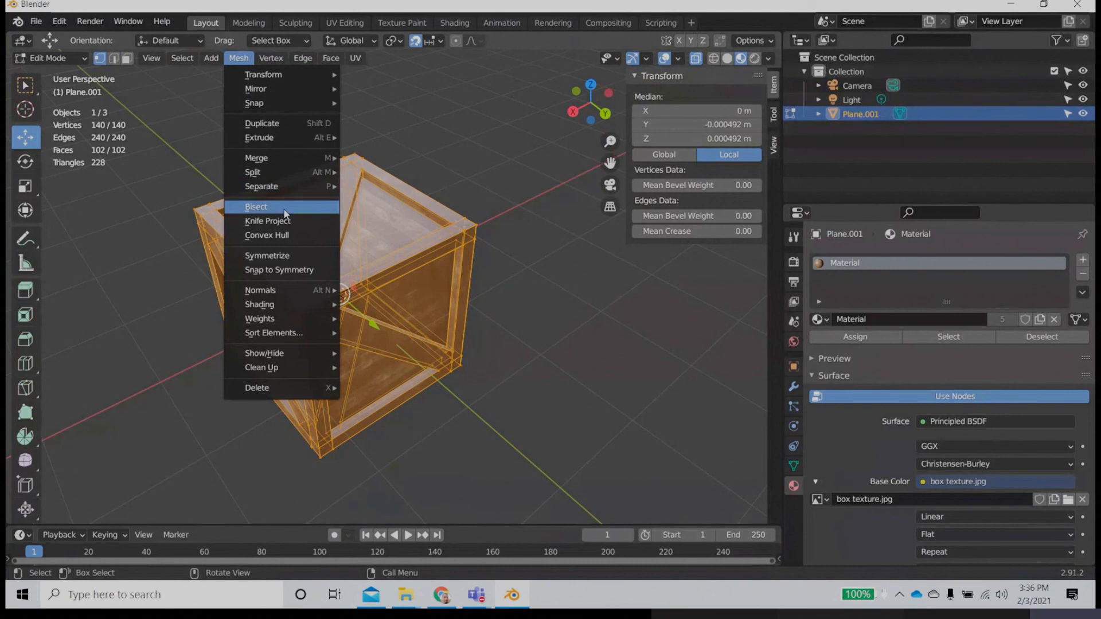
{"action": "mouse_move", "coordinate": [274, 160]}
{"action": "left_click", "coordinate": [381, 208]}
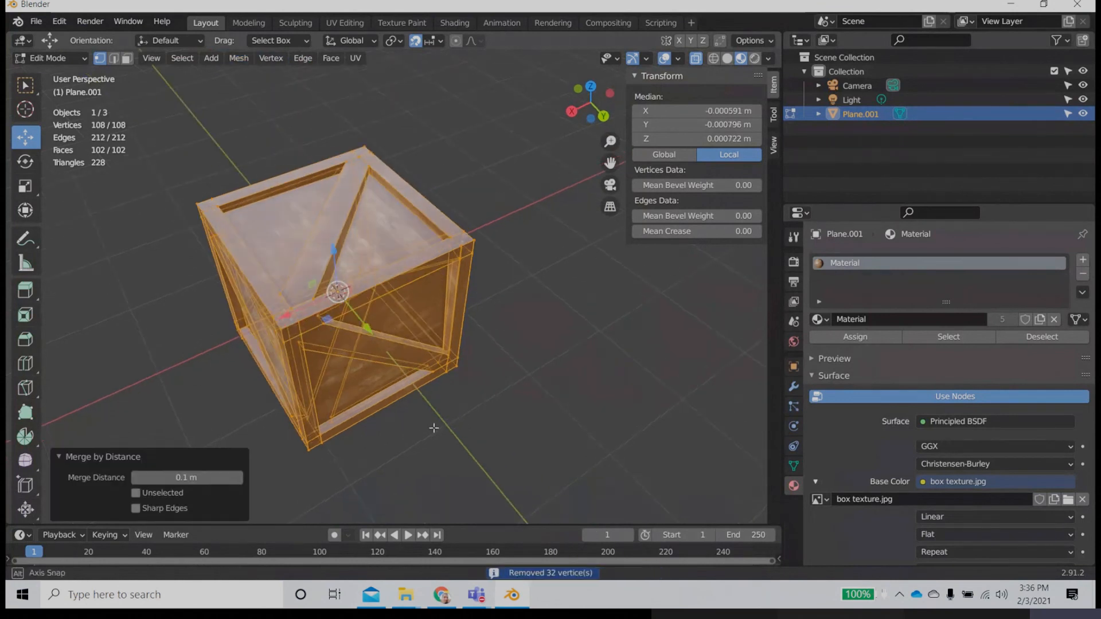
{"action": "scroll", "coordinate": [447, 417], "scroll_direction": "up", "scroll_amount": 5}
{"action": "middle_click_drag", "start_coordinate": [450, 423], "coordinate": [439, 396]}
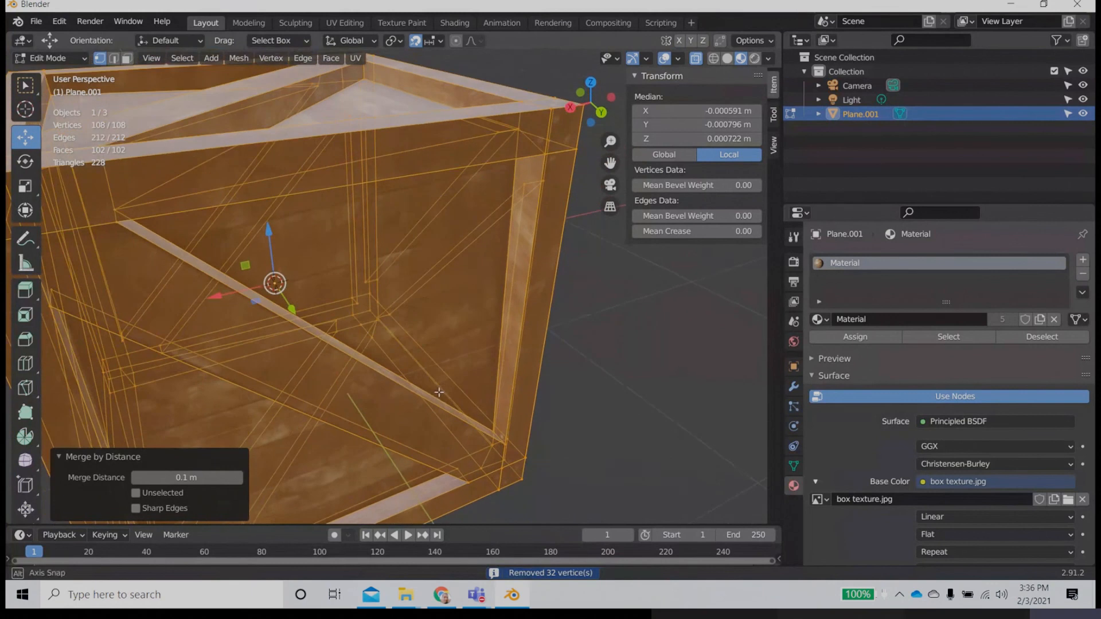
Step: Undo the 0.1 m merge by distance and the vertex selection that preceded it
{"action": "left_click", "coordinate": [671, 404]}
{"action": "key", "text": "ctrl+z"}
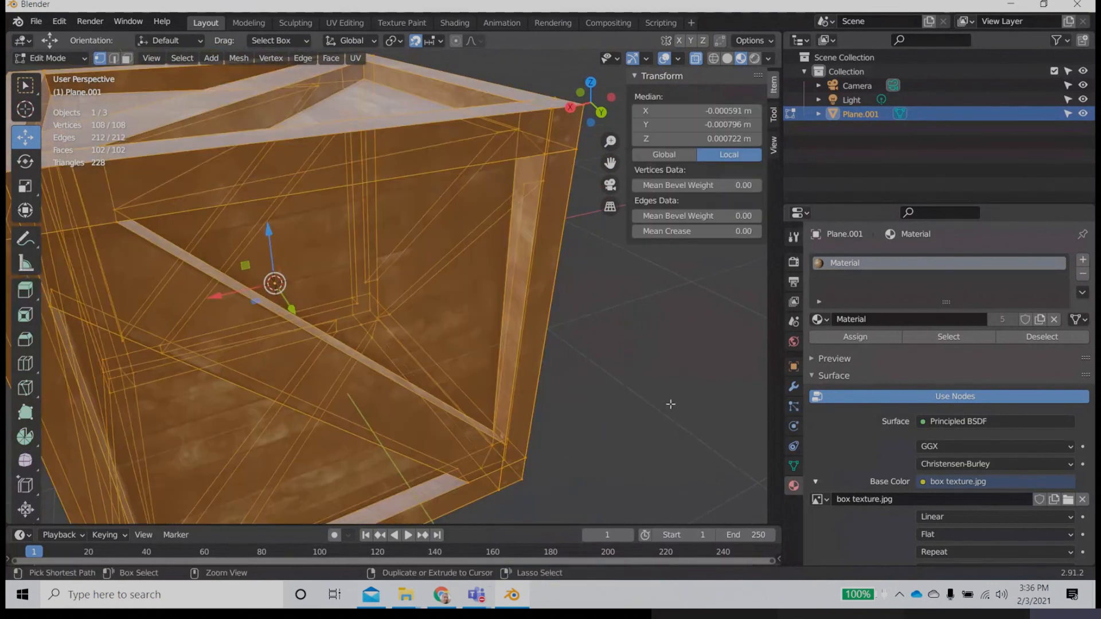
{"action": "key", "text": "ctrl+z"}
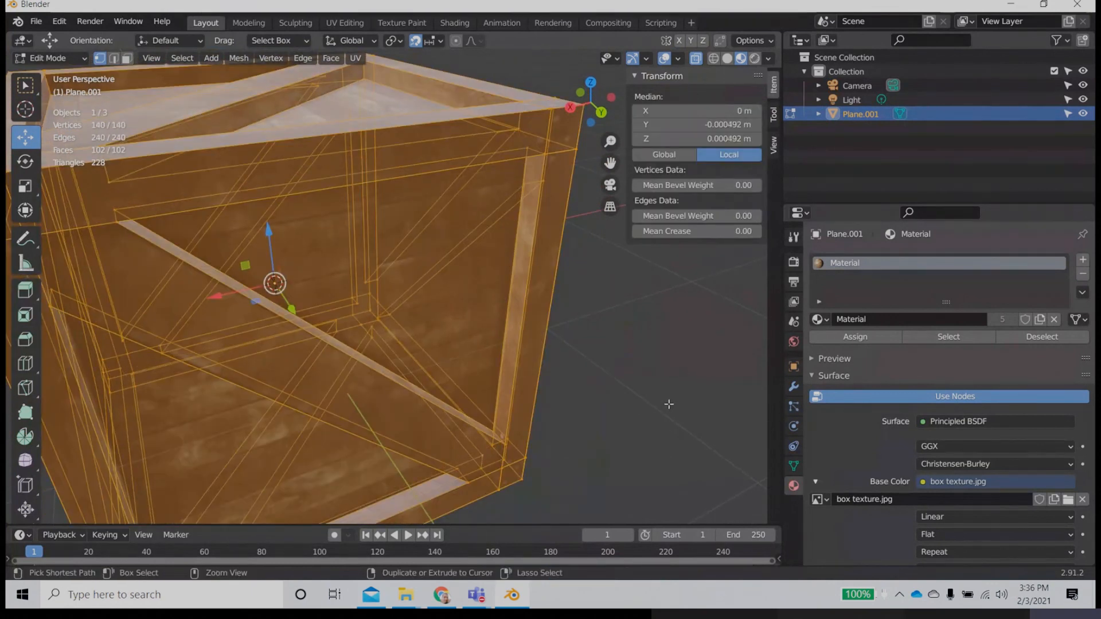
{"action": "key", "text": "ctrl+z"}
{"action": "key", "text": "ctrl+z"}
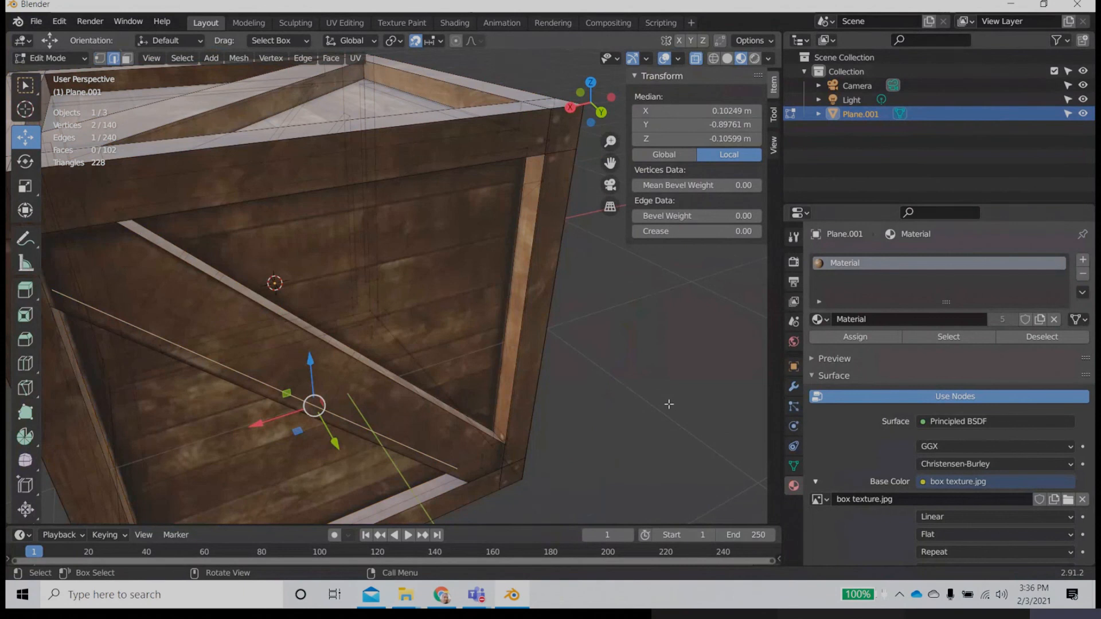
Step: Select all of the crate's vertices in vertex select mode and merge them by distance
{"action": "scroll", "coordinate": [669, 405], "scroll_direction": "down", "scroll_amount": 5}
{"action": "left_click", "coordinate": [607, 401]}
{"action": "left_click_drag", "start_coordinate": [136, 100], "coordinate": [600, 485]}
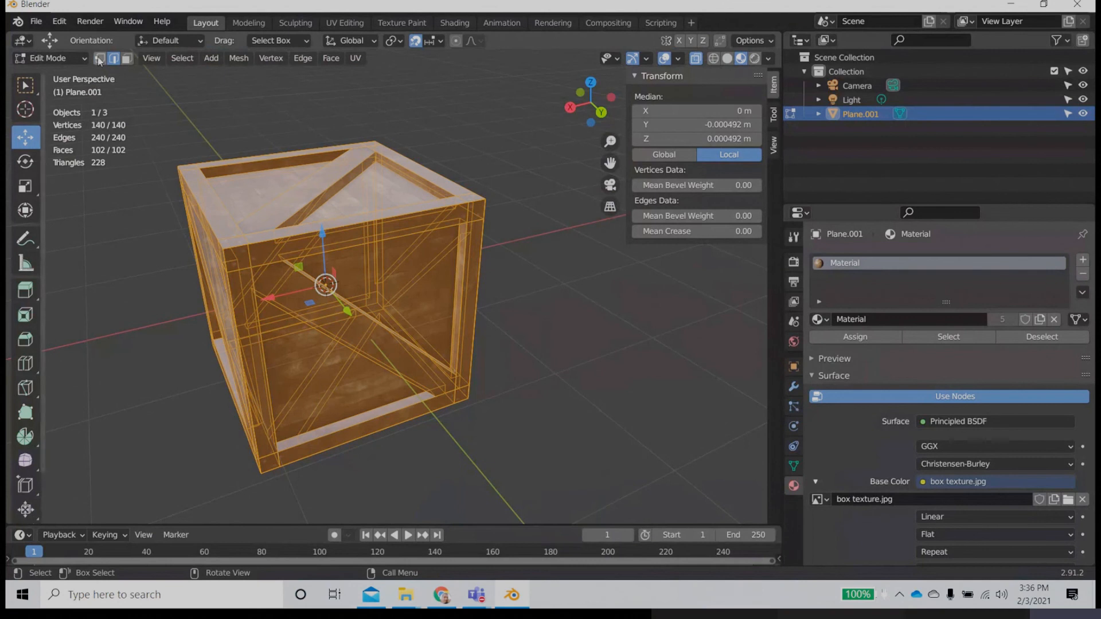
{"action": "key", "text": "1"}
{"action": "left_click_drag", "start_coordinate": [145, 108], "coordinate": [575, 498]}
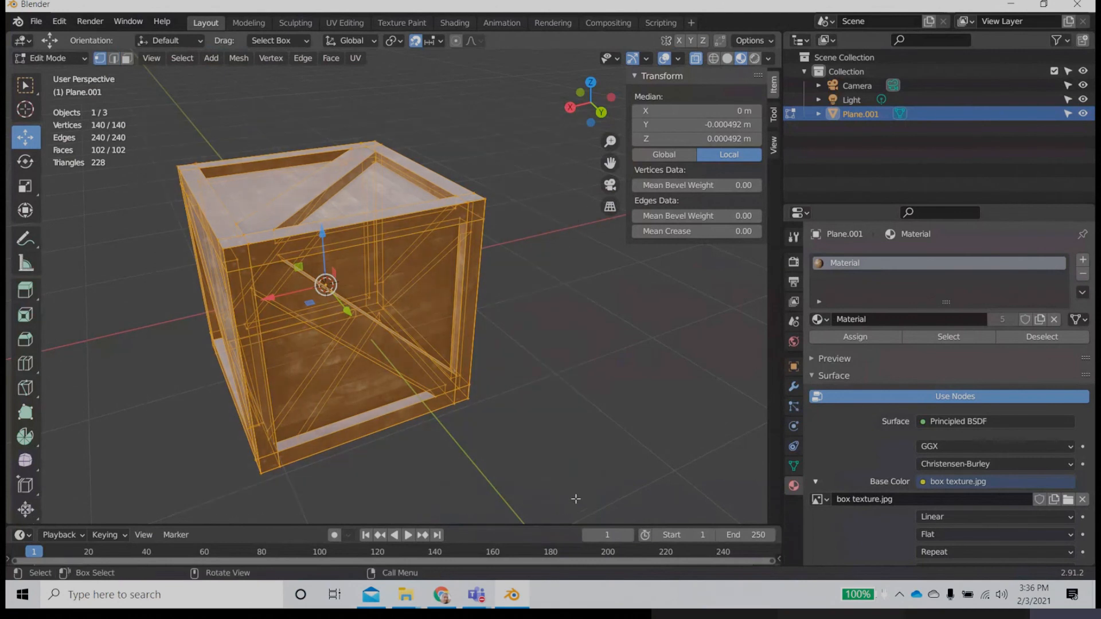
{"action": "left_click", "coordinate": [268, 61]}
{"action": "left_click", "coordinate": [241, 59]}
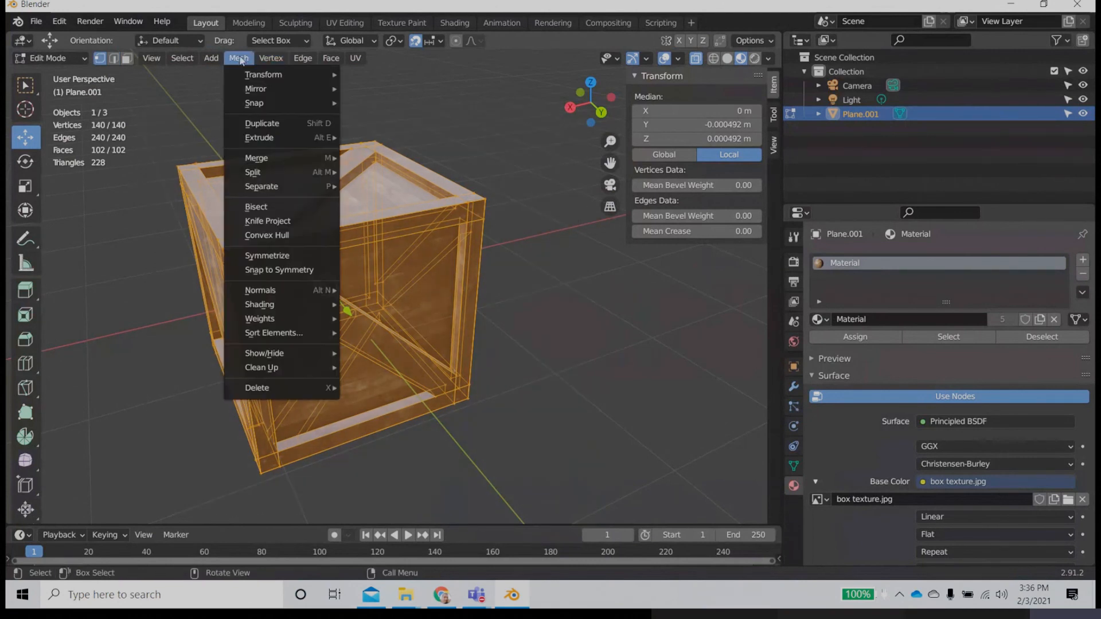
{"action": "mouse_move", "coordinate": [275, 160]}
{"action": "left_click", "coordinate": [403, 208]}
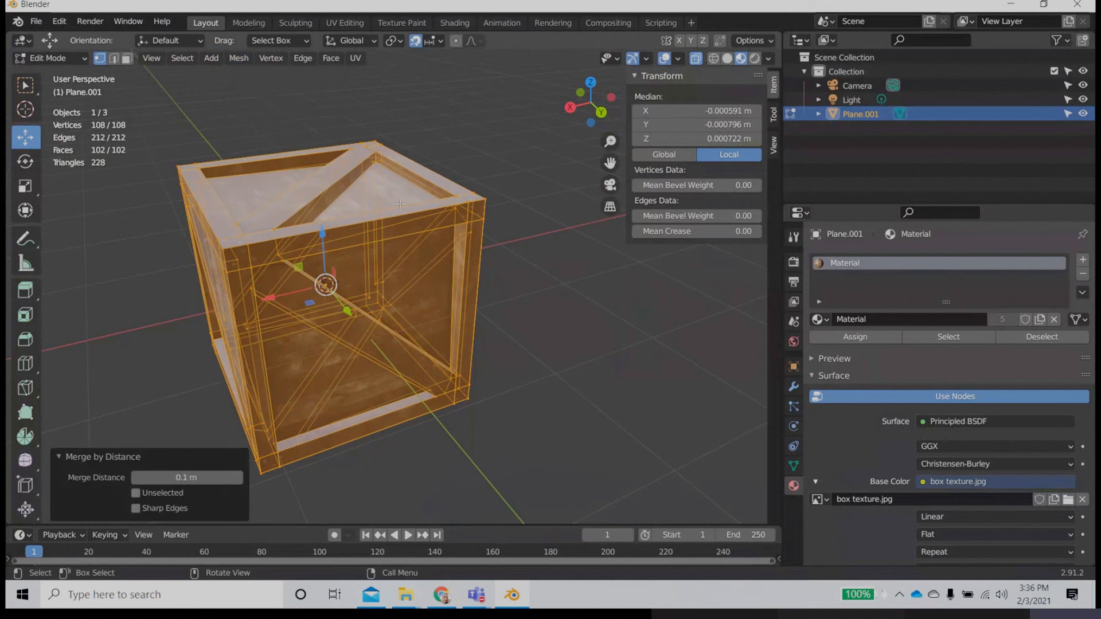
Step: Try a merge distance of 0.01 m and inspect the crate's corner mesh up close
{"action": "left_click", "coordinate": [182, 478]}
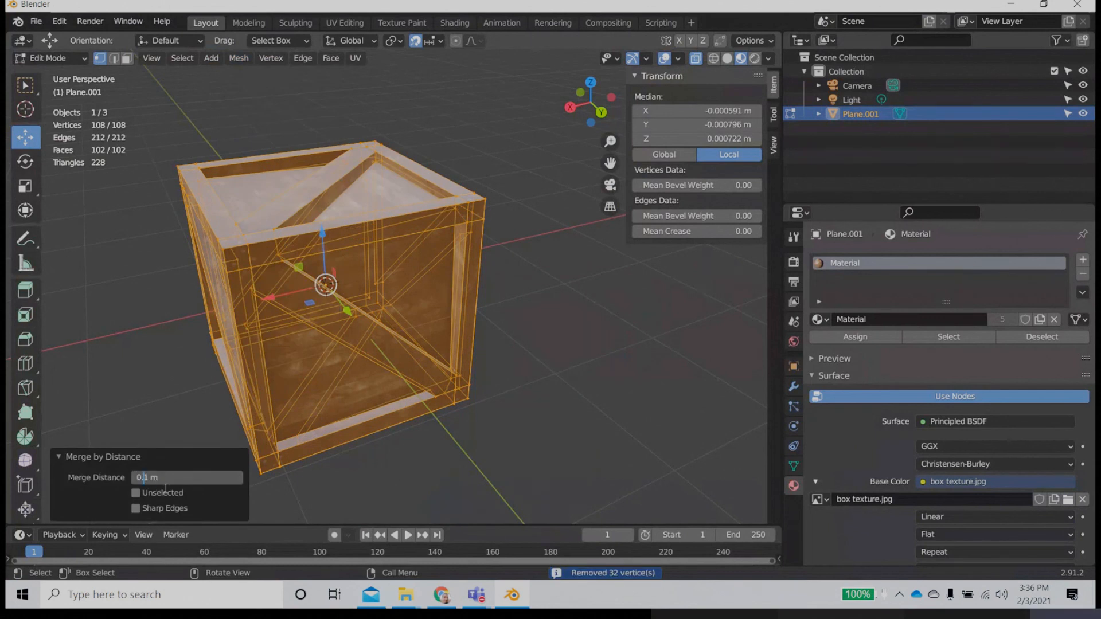
{"action": "type", "text": "0"}
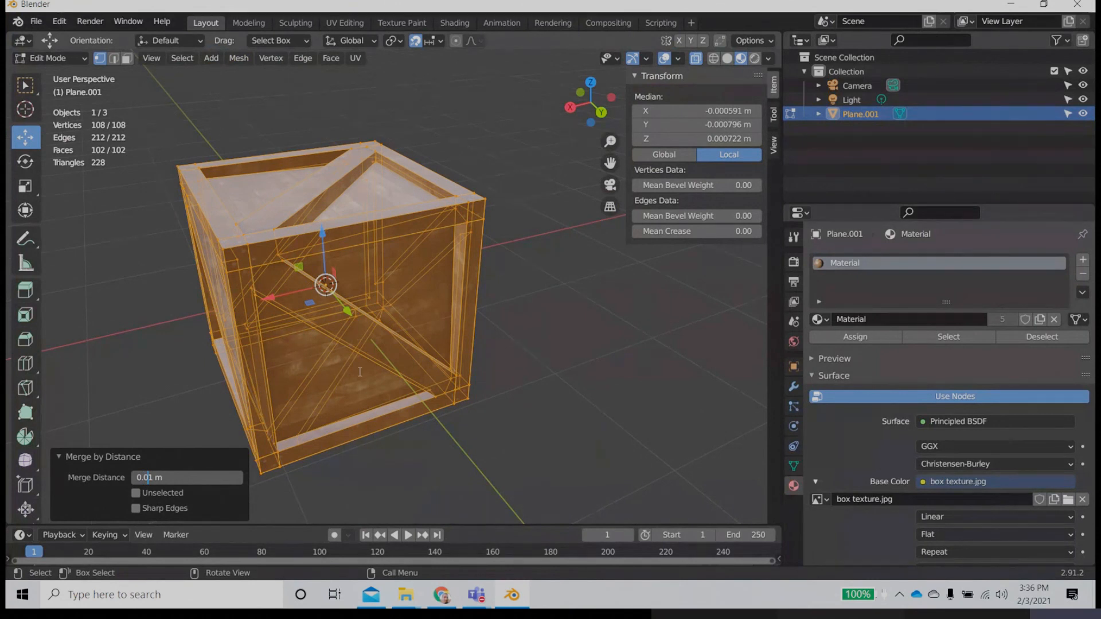
{"action": "key", "text": "Return"}
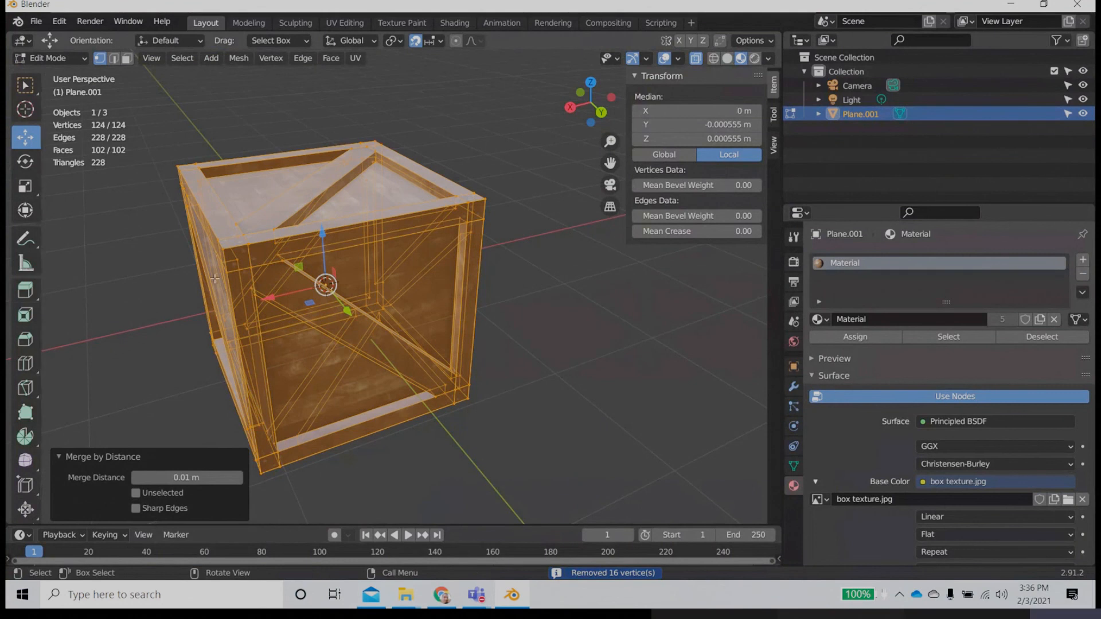
{"action": "left_click_drag", "start_coordinate": [282, 299], "coordinate": [384, 317], "text": "shift"}
{"action": "middle_click_drag", "start_coordinate": [282, 300], "coordinate": [377, 325], "text": "shift"}
{"action": "scroll", "coordinate": [376, 325], "scroll_direction": "up", "scroll_amount": 3}
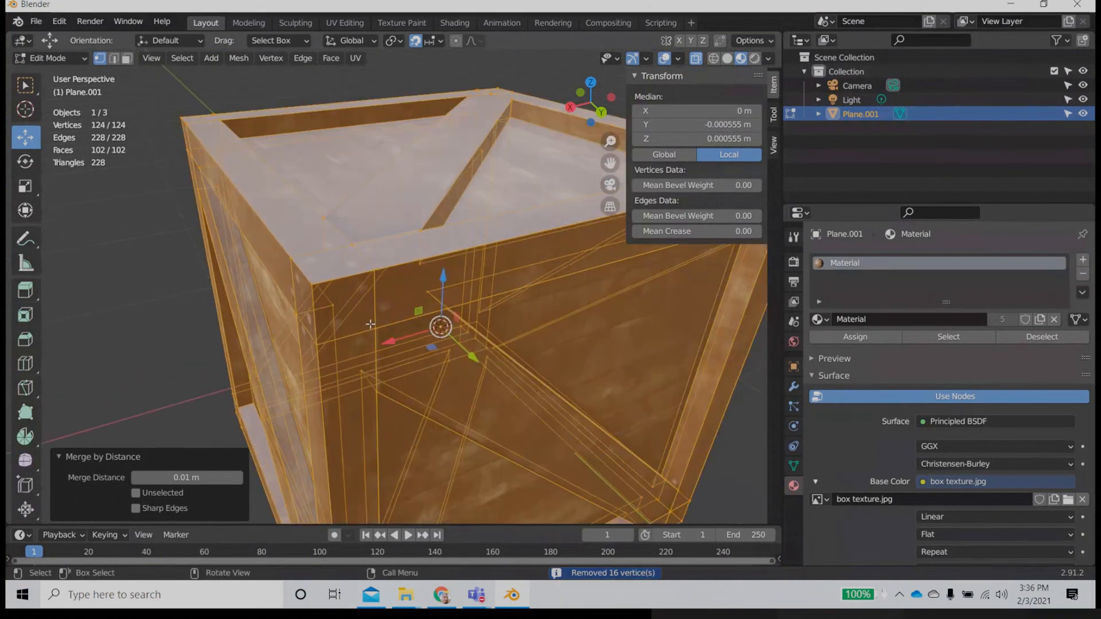
{"action": "scroll", "coordinate": [373, 324], "scroll_direction": "up", "scroll_amount": 2}
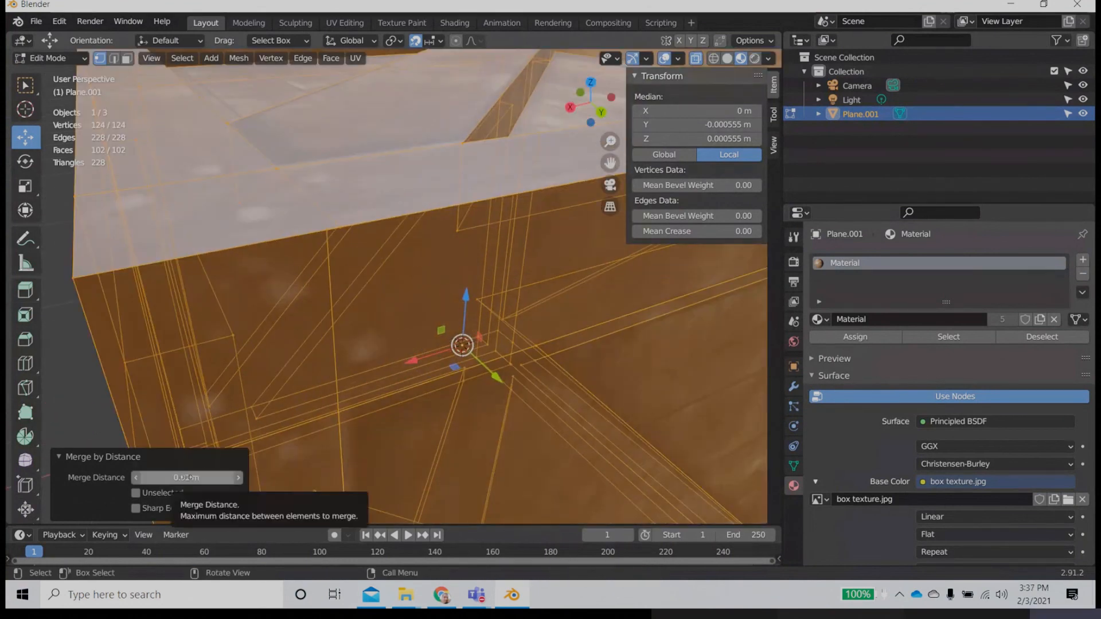
Step: Set the merge distance to 0.02 m and deselect the crate's mesh
{"action": "left_click", "coordinate": [177, 479]}
{"action": "left_click", "coordinate": [156, 478]}
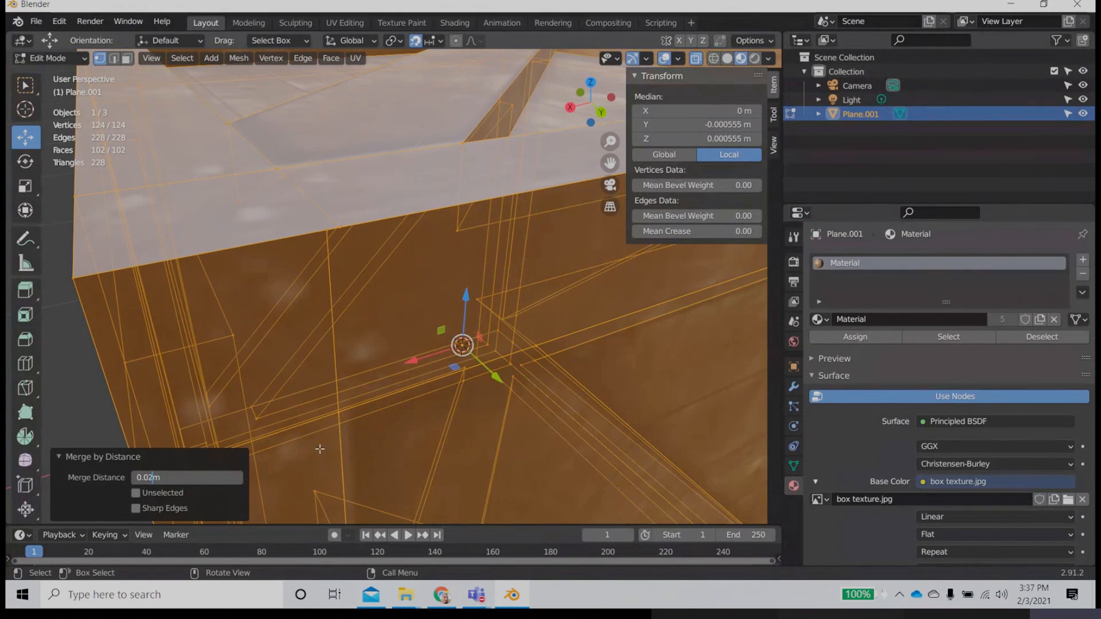
{"action": "key", "text": "Return"}
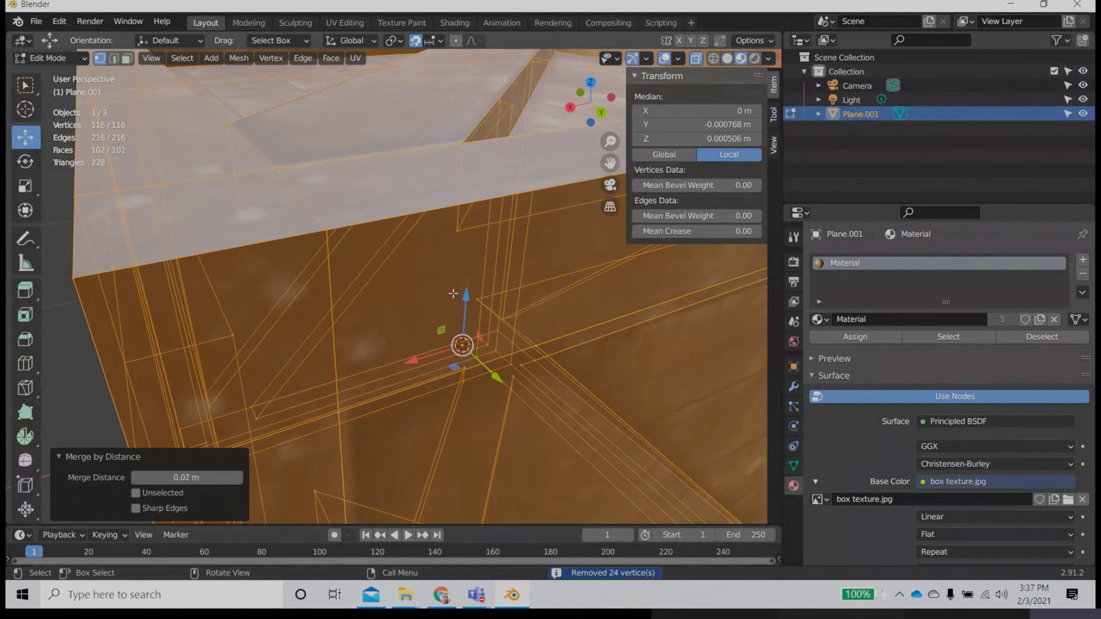
{"action": "scroll", "coordinate": [289, 400], "scroll_direction": "down", "scroll_amount": 6}
{"action": "left_click", "coordinate": [236, 281]}
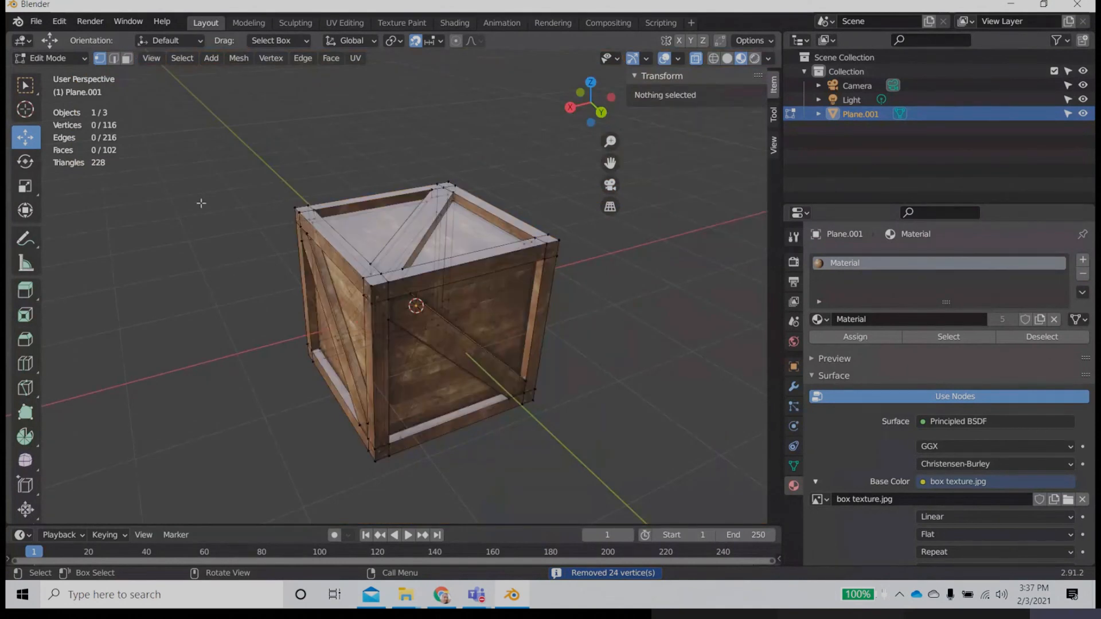
Step: Return to Object Mode and inspect the merged crate from its other sides
{"action": "key", "text": "Tab"}
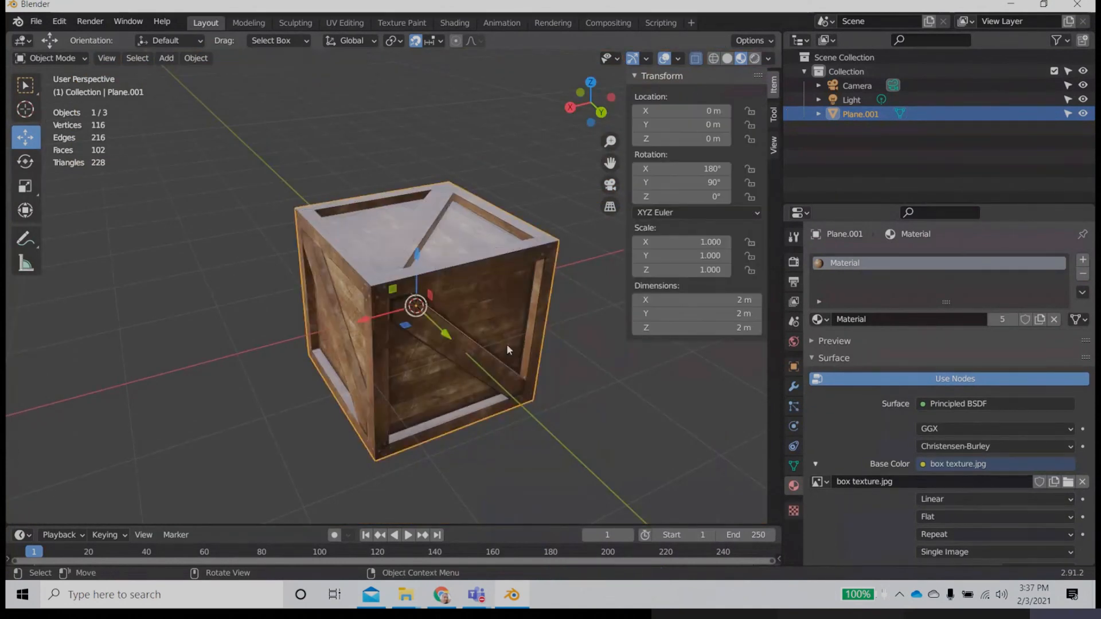
{"action": "middle_click_drag", "start_coordinate": [506, 344], "coordinate": [409, 333]}
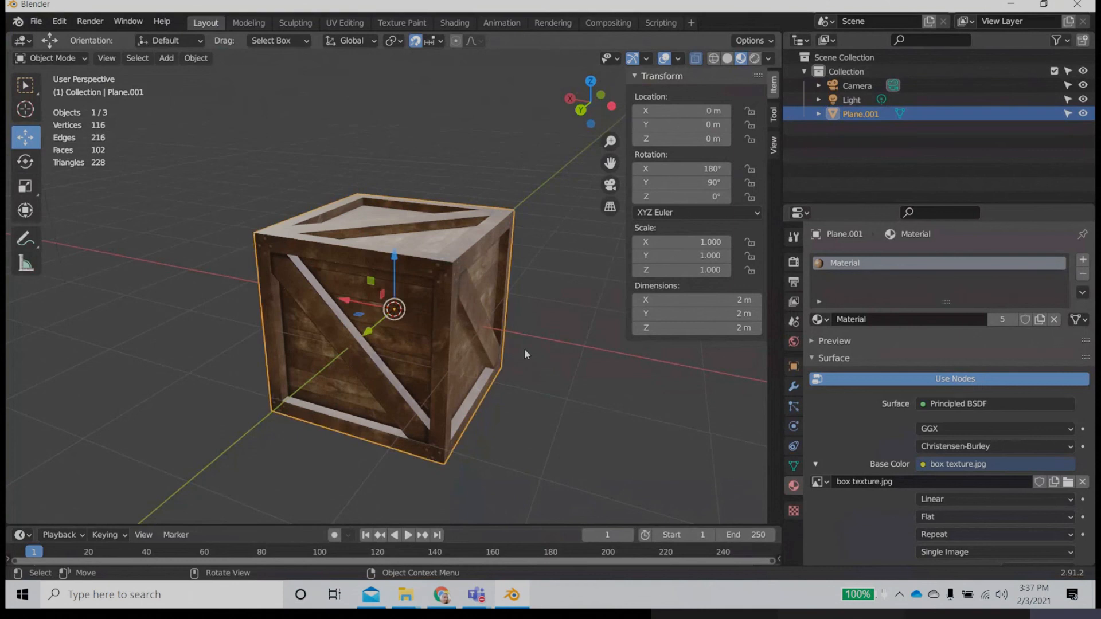
{"action": "middle_click_drag", "start_coordinate": [524, 354], "coordinate": [457, 390]}
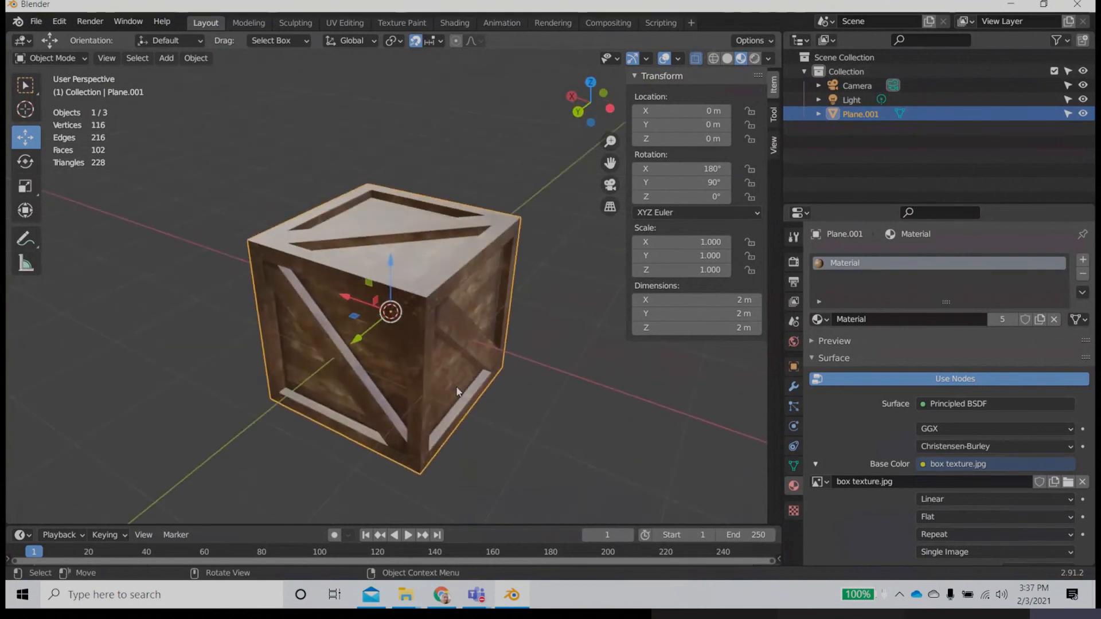
{"action": "scroll", "coordinate": [456, 386], "scroll_direction": "up", "scroll_amount": 3}
{"action": "scroll", "coordinate": [456, 386], "scroll_direction": "down", "scroll_amount": 2}
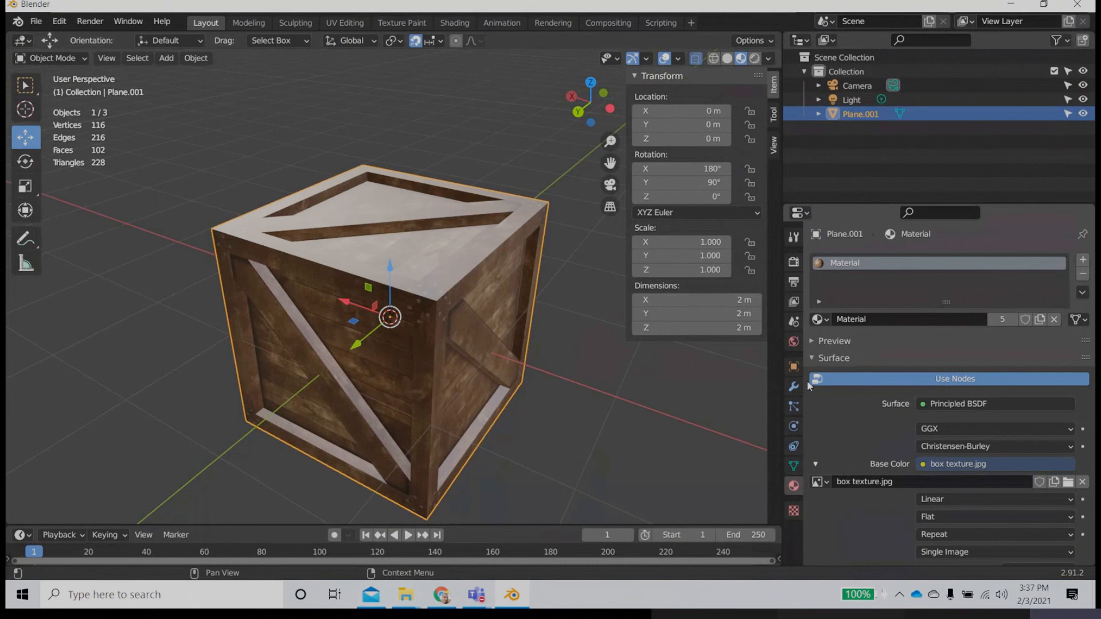
Step: Add a Bevel modifier to the crate
{"action": "left_click", "coordinate": [795, 369]}
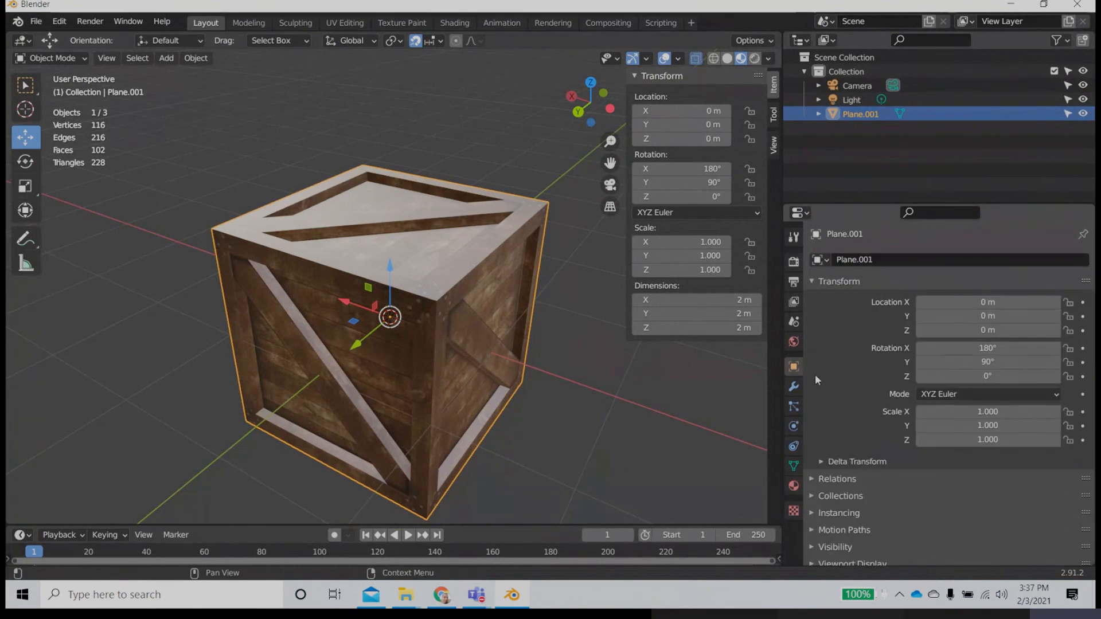
{"action": "left_click", "coordinate": [794, 386]}
{"action": "left_click", "coordinate": [873, 259]}
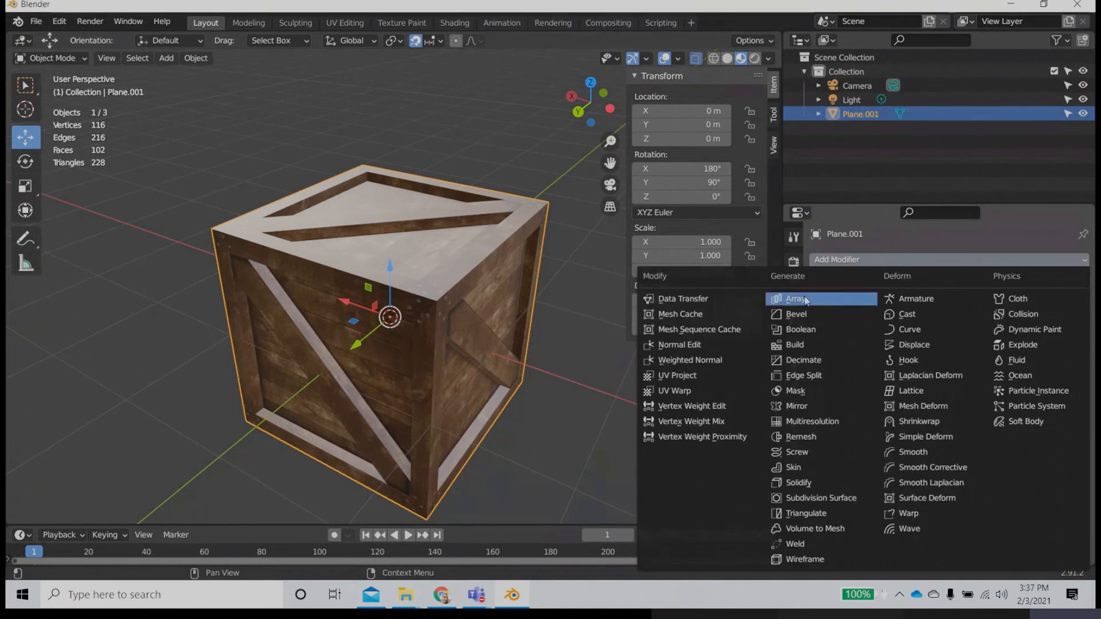
{"action": "left_click", "coordinate": [805, 314]}
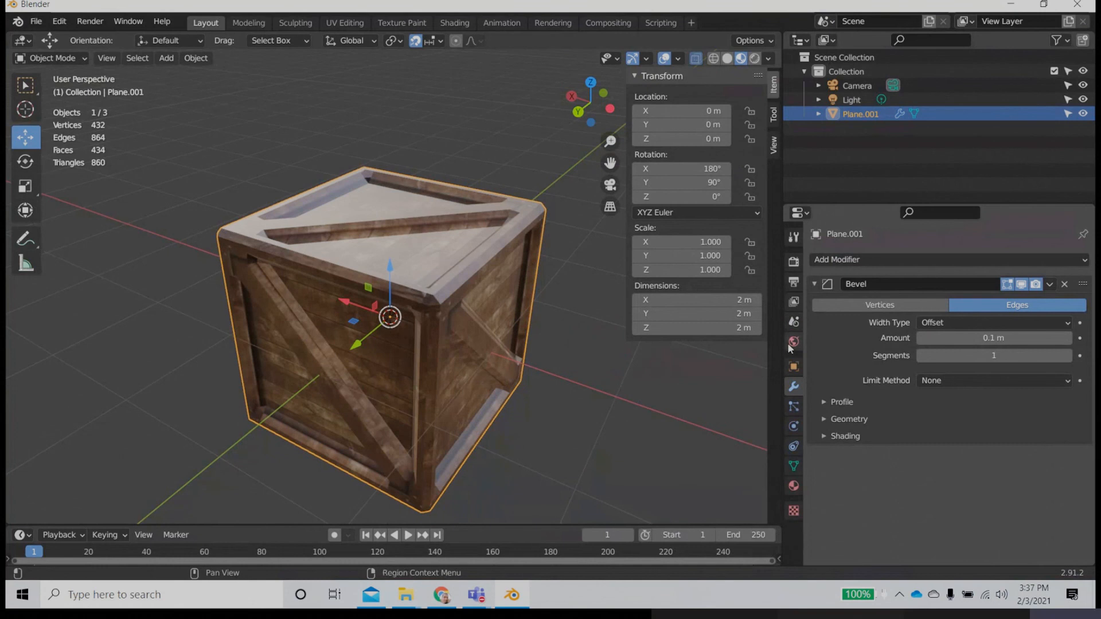
Step: Enable the wireframe viewport display for the crate and inspect the bevelled corner
{"action": "left_click", "coordinate": [794, 366]}
{"action": "scroll", "coordinate": [905, 438], "scroll_direction": "down", "scroll_amount": 1}
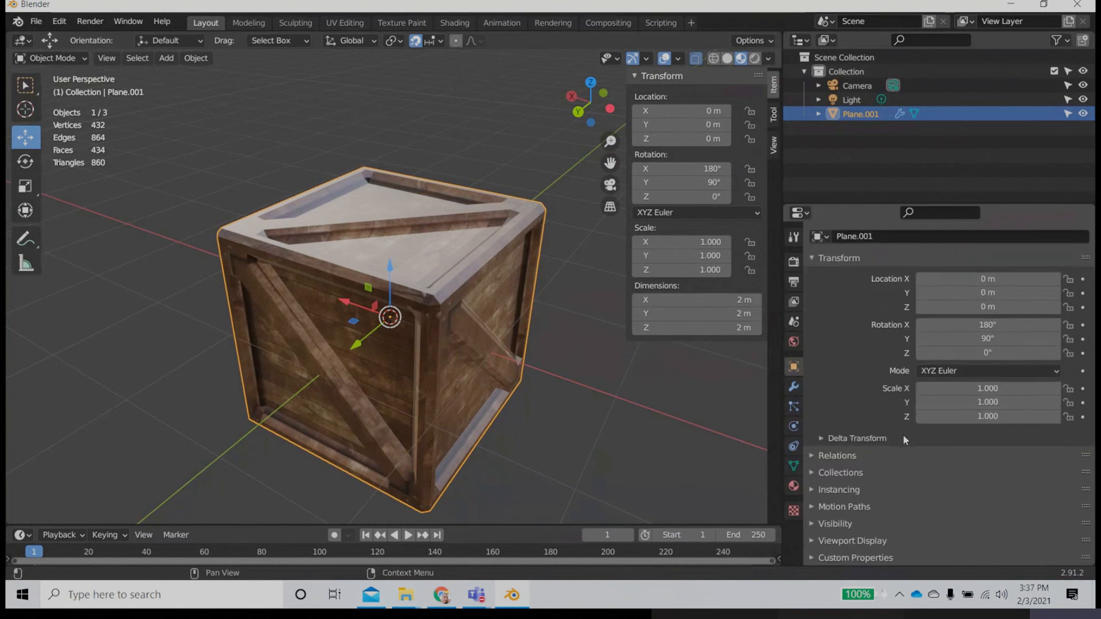
{"action": "left_click", "coordinate": [838, 539]}
{"action": "scroll", "coordinate": [911, 504], "scroll_direction": "down", "scroll_amount": 6}
{"action": "left_click", "coordinate": [945, 433]}
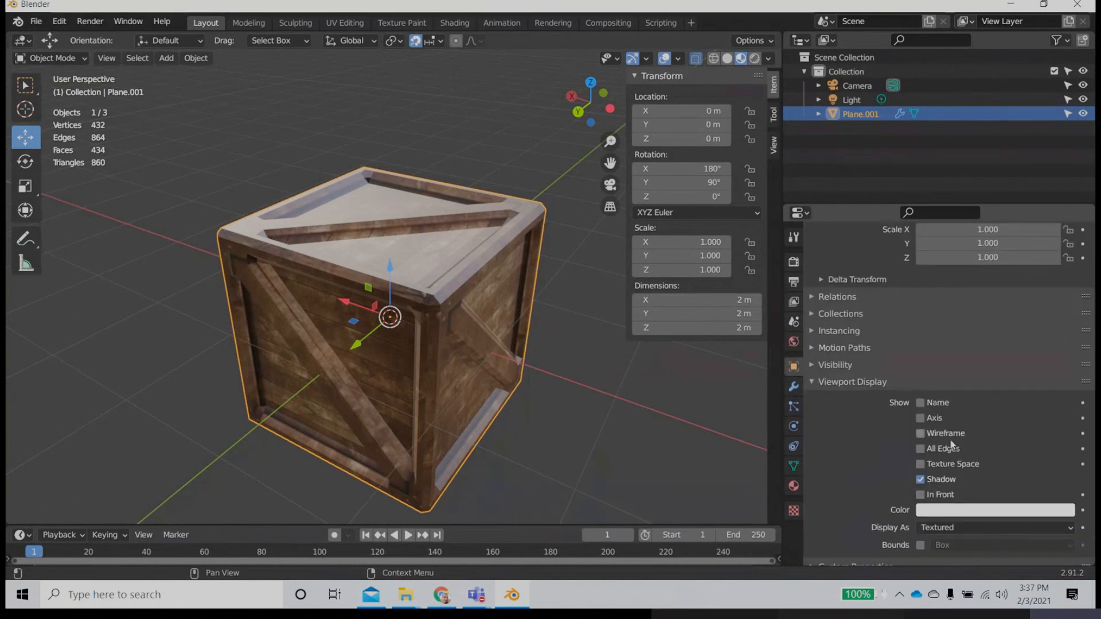
{"action": "scroll", "coordinate": [404, 395], "scroll_direction": "up", "scroll_amount": 4}
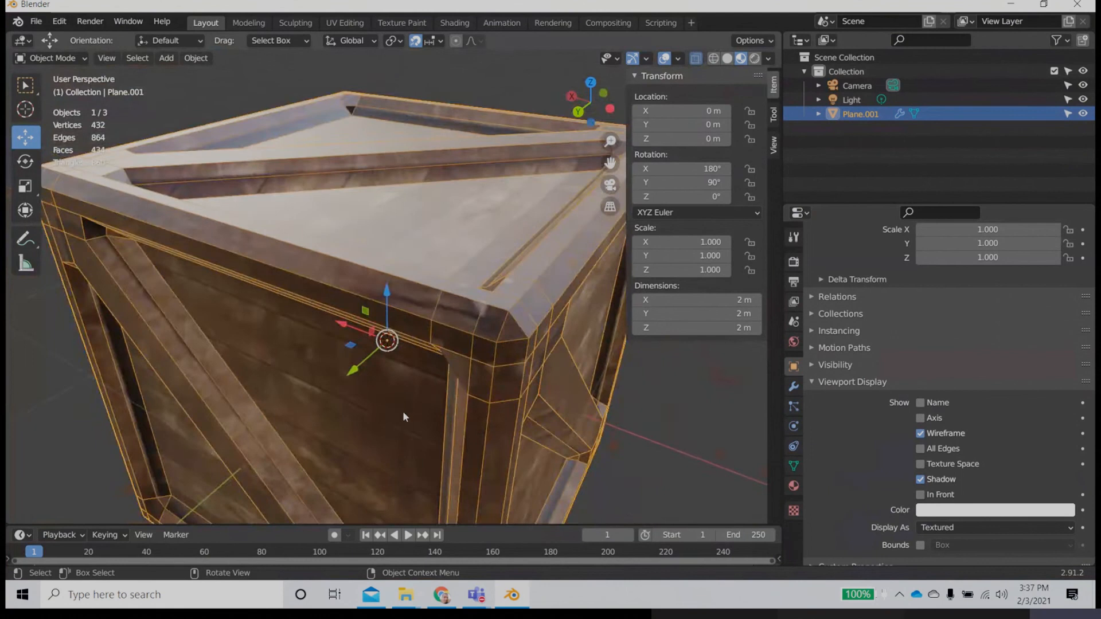
{"action": "middle_click_drag", "start_coordinate": [402, 411], "coordinate": [379, 404]}
Step: Set the crate's Bevel modifier to 2 segments
{"action": "left_click", "coordinate": [794, 385]}
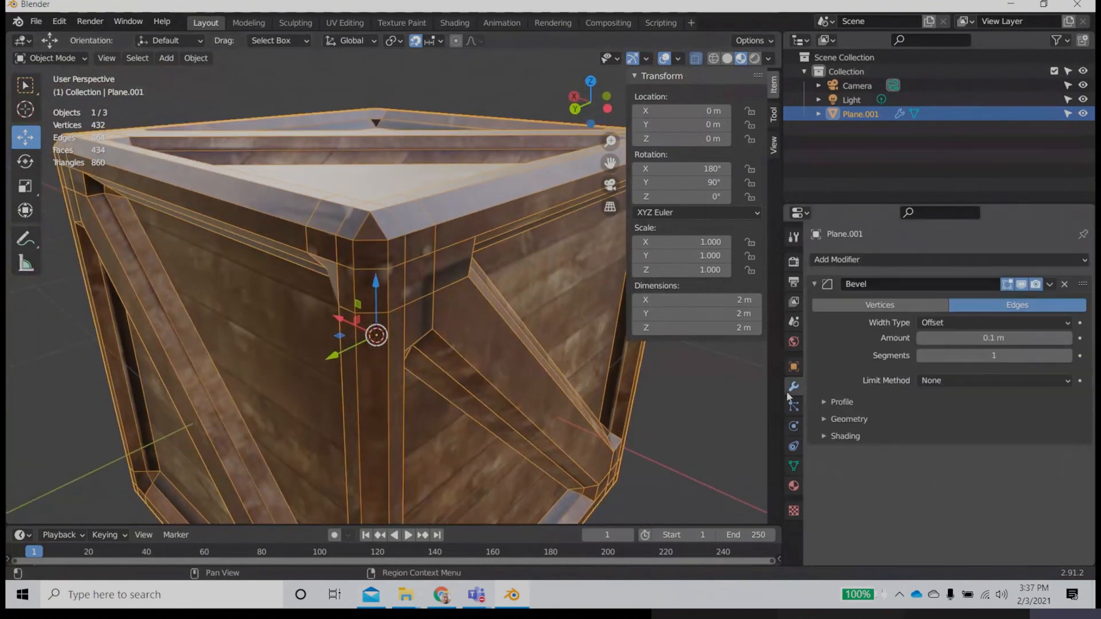
{"action": "left_click", "coordinate": [1021, 356]}
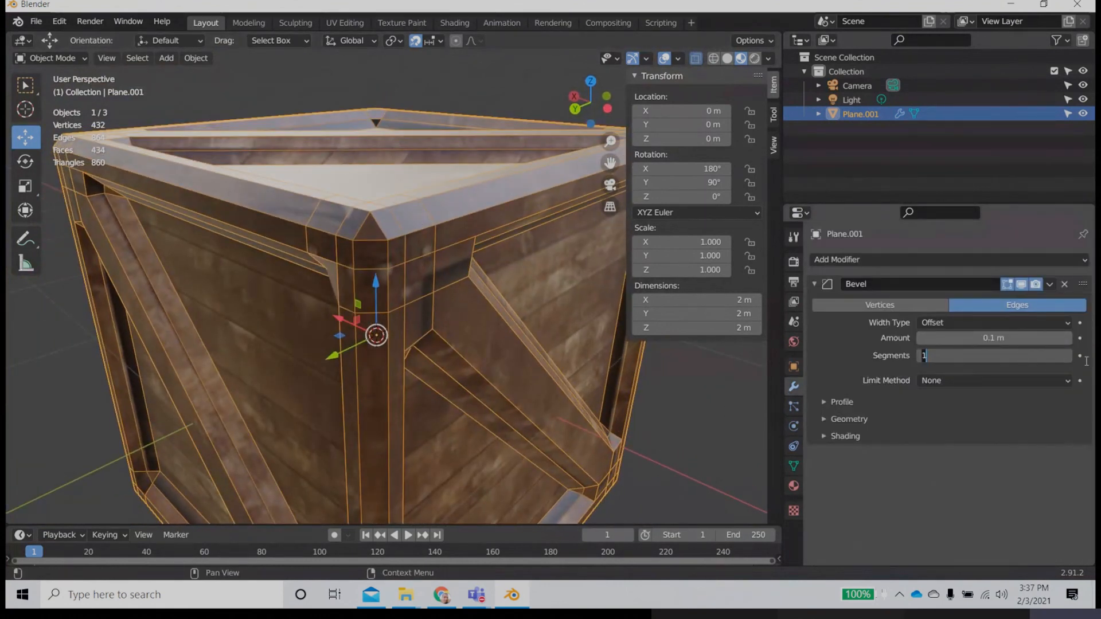
{"action": "key", "text": "Return"}
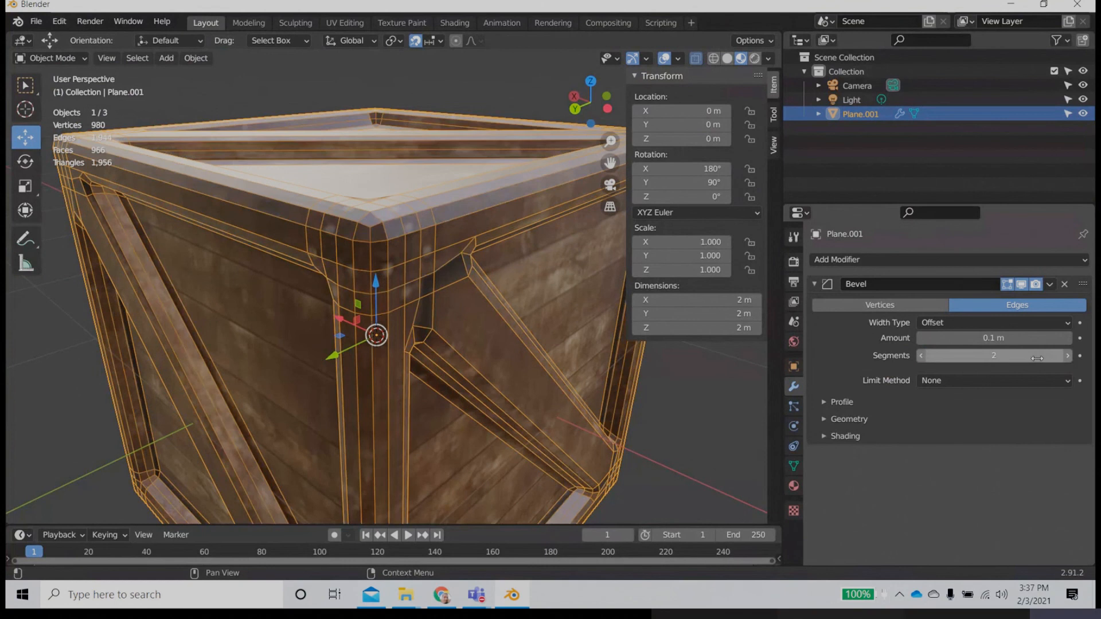
Step: Try 0.05 m as the Bevel modifier's amount, and settle on 0.01 m
{"action": "left_click", "coordinate": [1011, 338]}
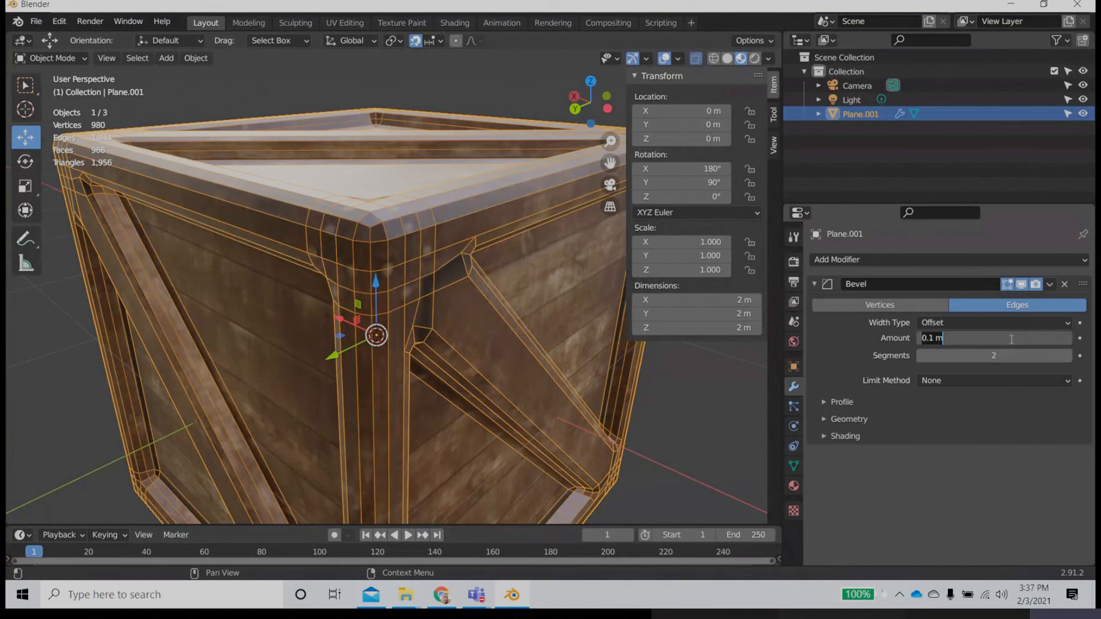
{"action": "key", "text": "BackSpace"}
{"action": "key", "text": "Return"}
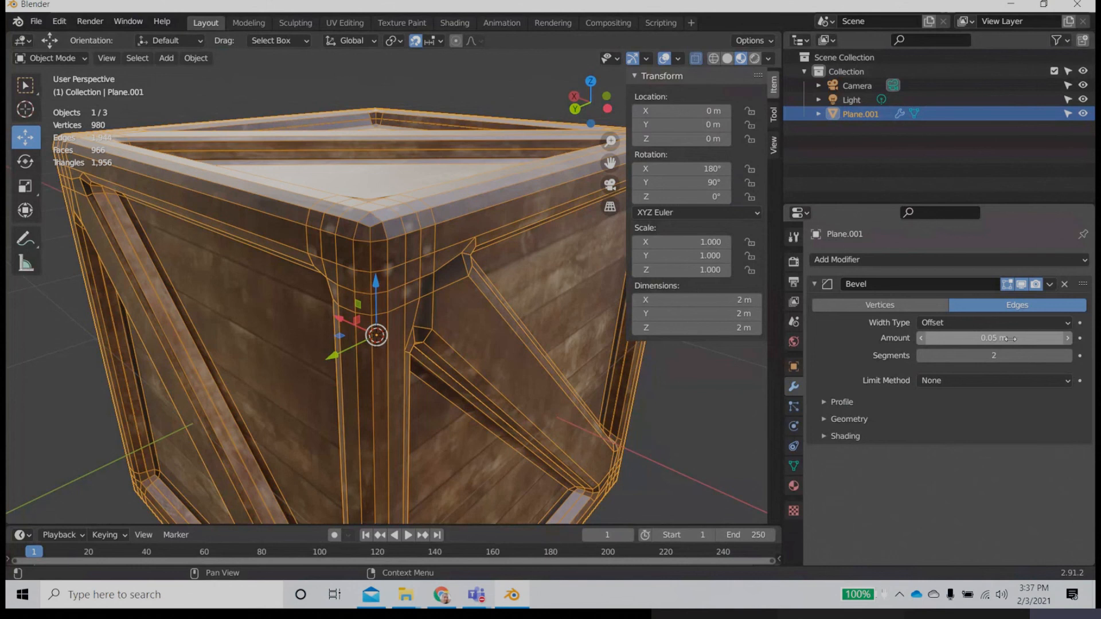
{"action": "left_click", "coordinate": [1010, 339]}
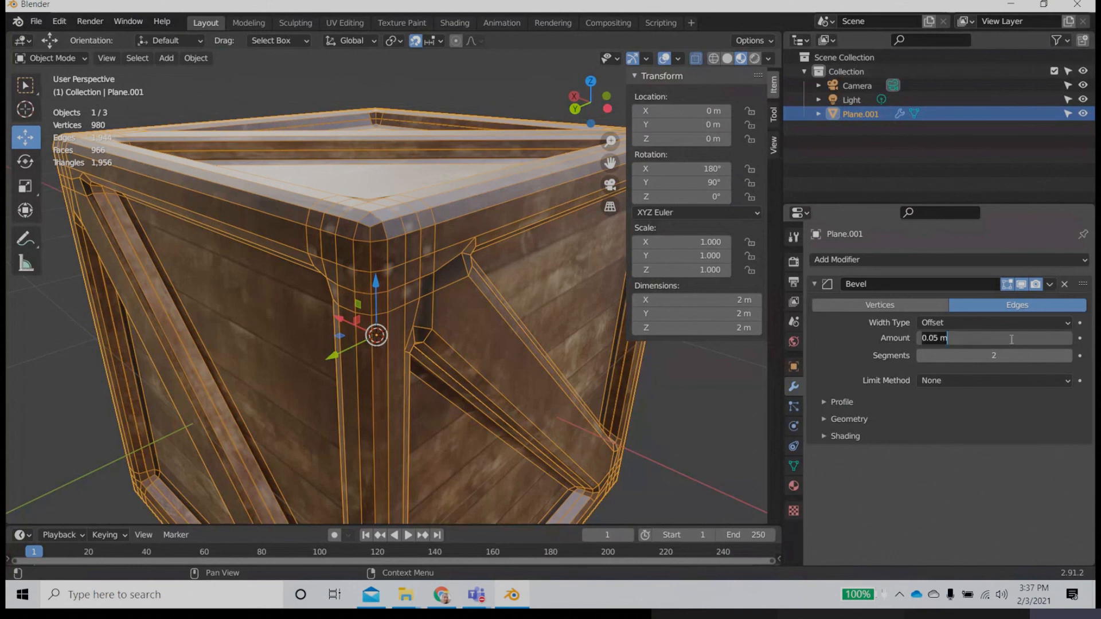
{"action": "type", "text": ".01"}
{"action": "key", "text": "Return"}
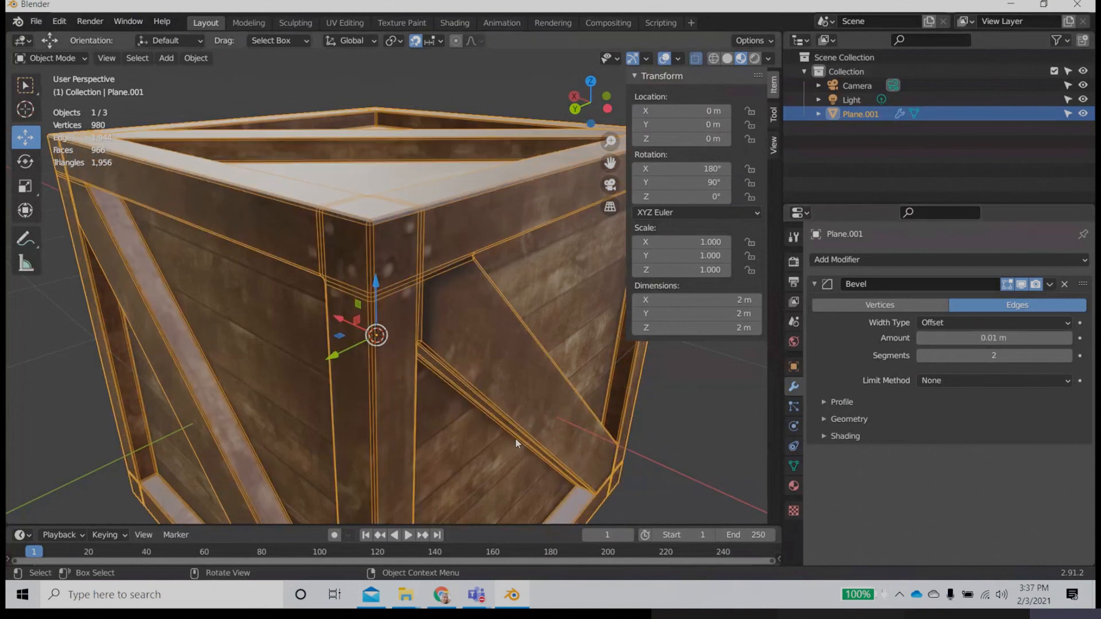
Step: Set the Bevel modifier to 3 segments and inspect the whole crate
{"action": "middle_click_drag", "start_coordinate": [515, 438], "coordinate": [435, 390]}
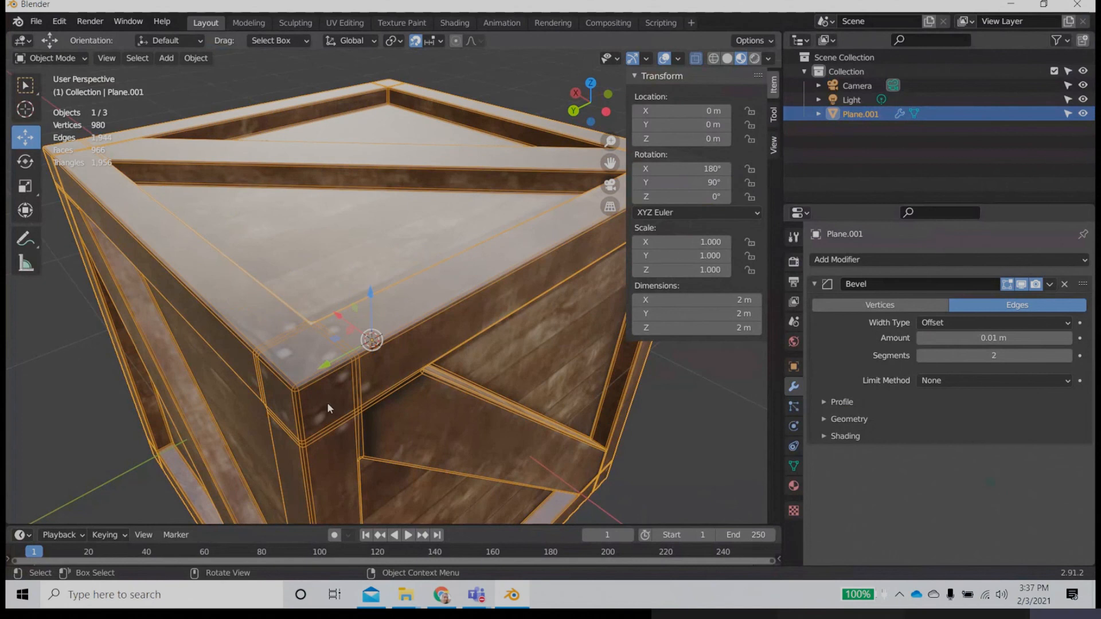
{"action": "scroll", "coordinate": [327, 407], "scroll_direction": "down", "scroll_amount": 5}
{"action": "scroll", "coordinate": [404, 378], "scroll_direction": "up", "scroll_amount": 5}
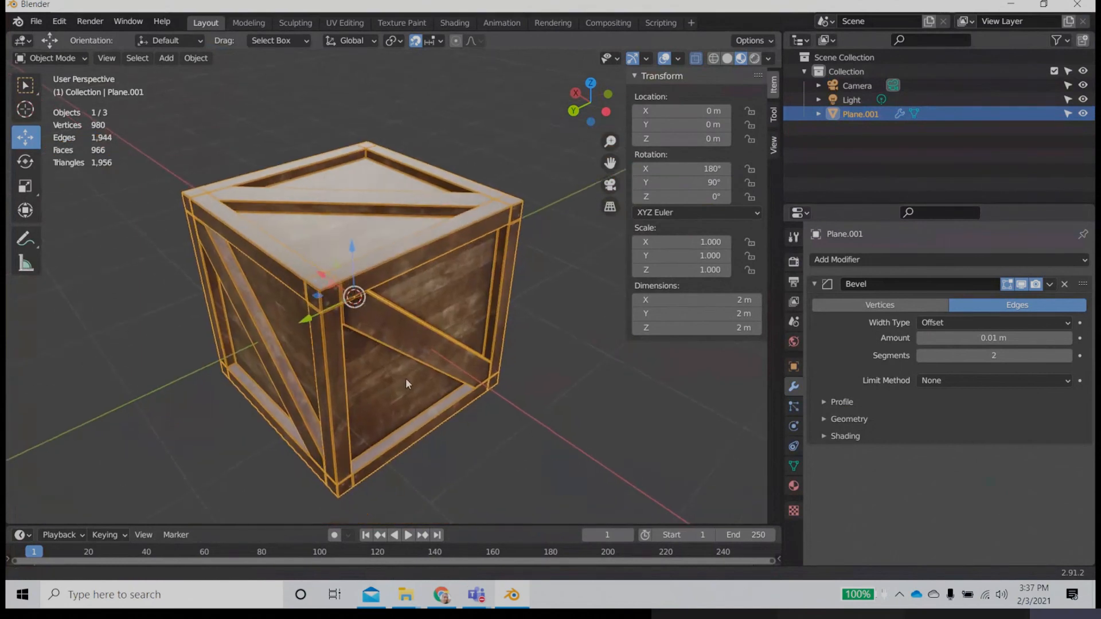
{"action": "middle_click_drag", "start_coordinate": [400, 366], "coordinate": [479, 368]}
{"action": "scroll", "coordinate": [418, 353], "scroll_direction": "up", "scroll_amount": 4}
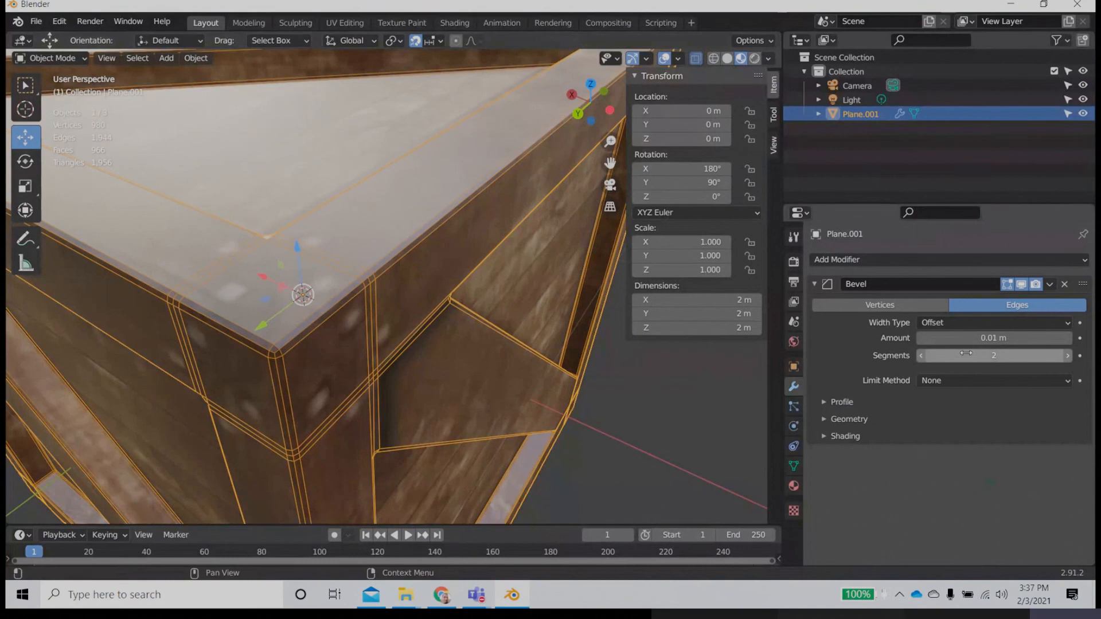
{"action": "left_click", "coordinate": [1067, 355]}
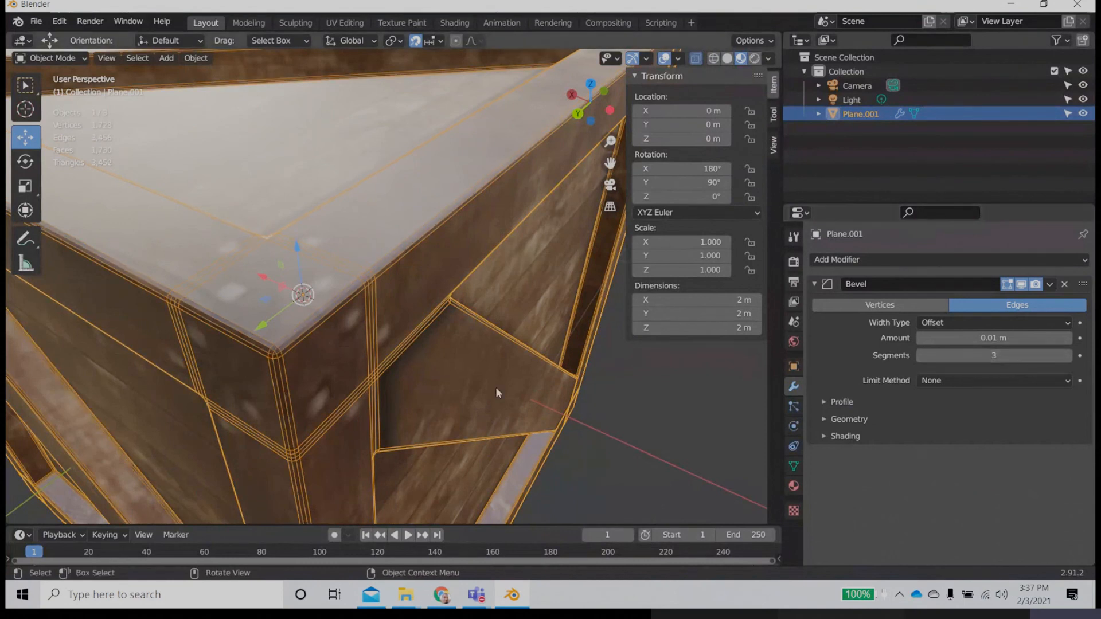
{"action": "scroll", "coordinate": [437, 384], "scroll_direction": "down", "scroll_amount": 6}
{"action": "middle_click_drag", "start_coordinate": [490, 403], "coordinate": [481, 376]}
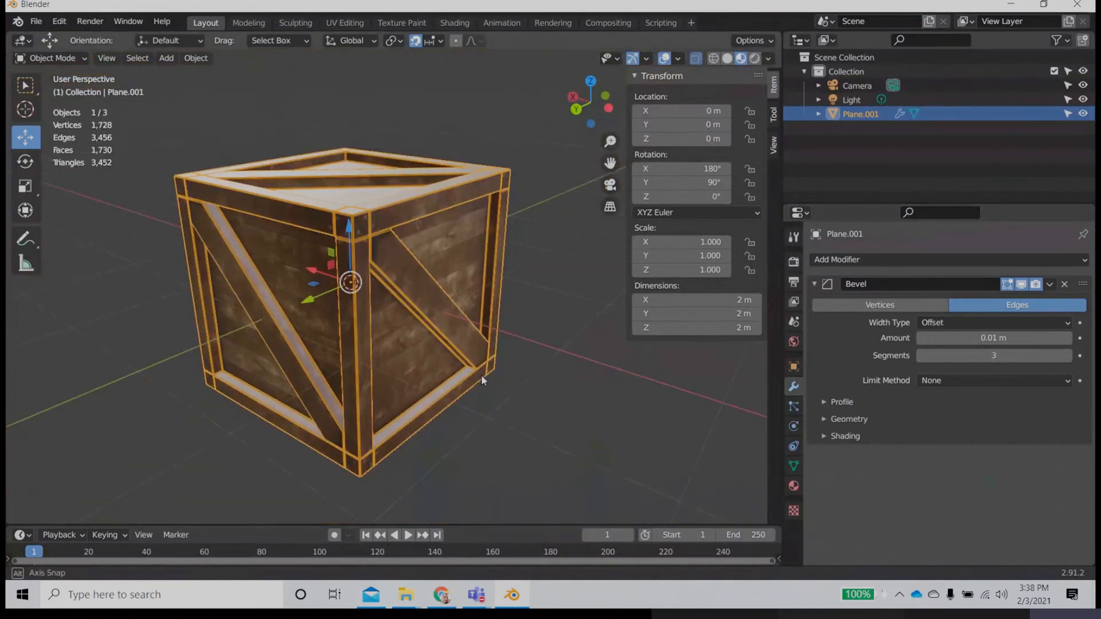
Step: Turn off the wireframe viewport display for the crate
{"action": "left_click", "coordinate": [572, 394]}
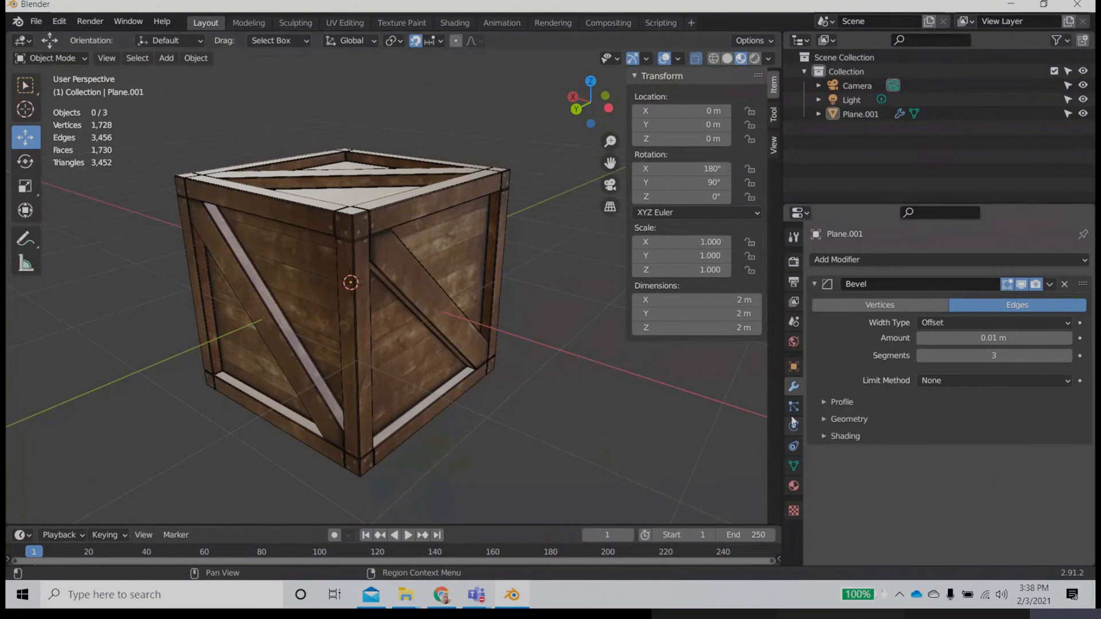
{"action": "left_click", "coordinate": [795, 485]}
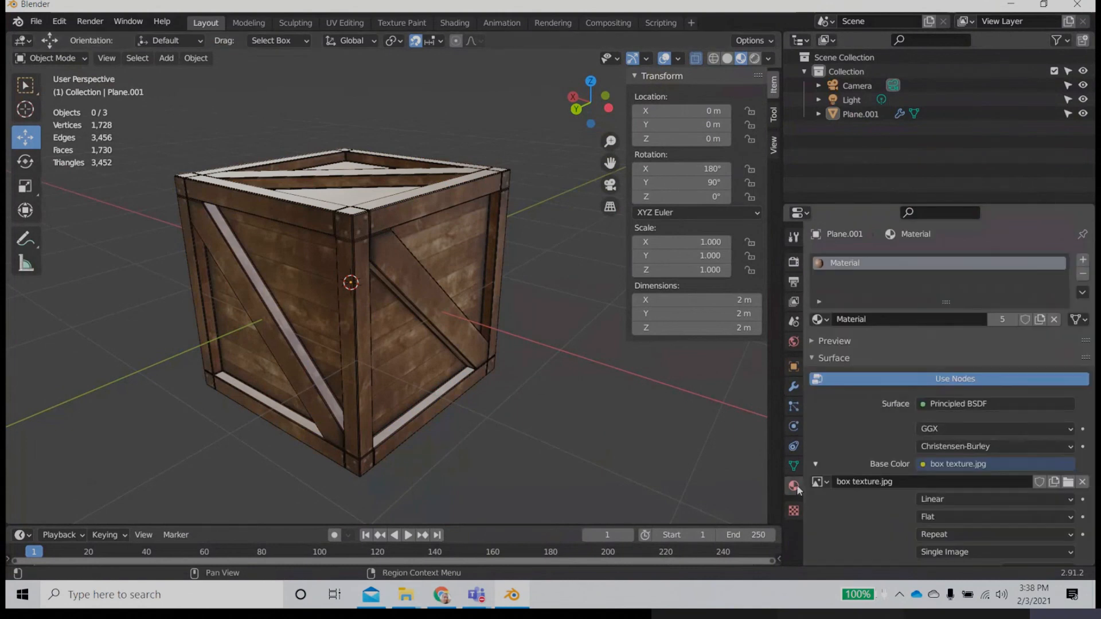
{"action": "left_click", "coordinate": [794, 387]}
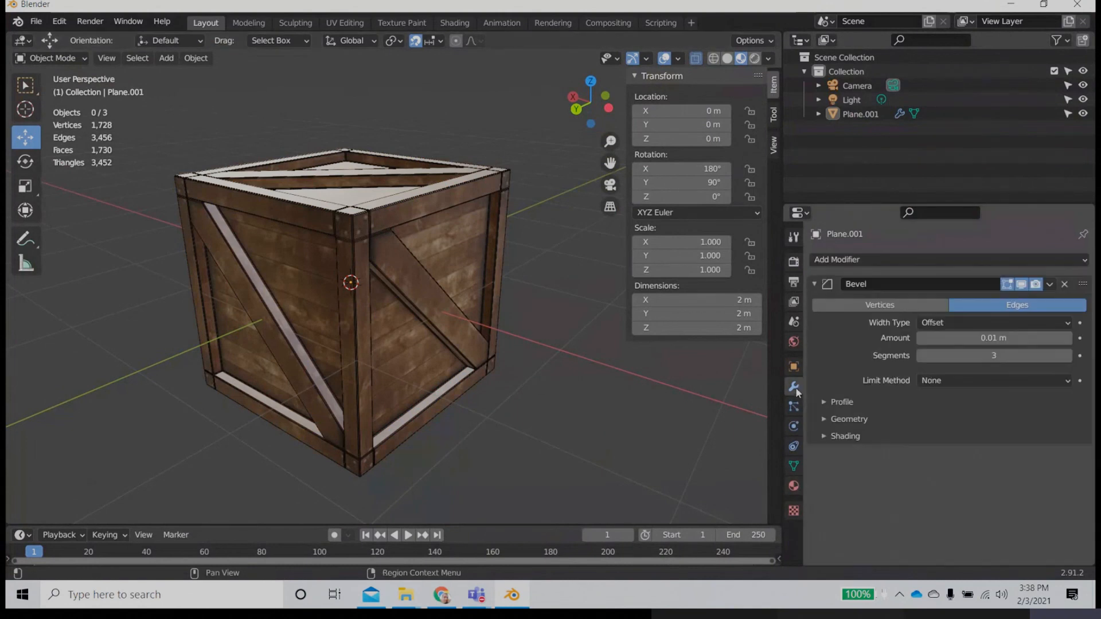
{"action": "left_click", "coordinate": [794, 367]}
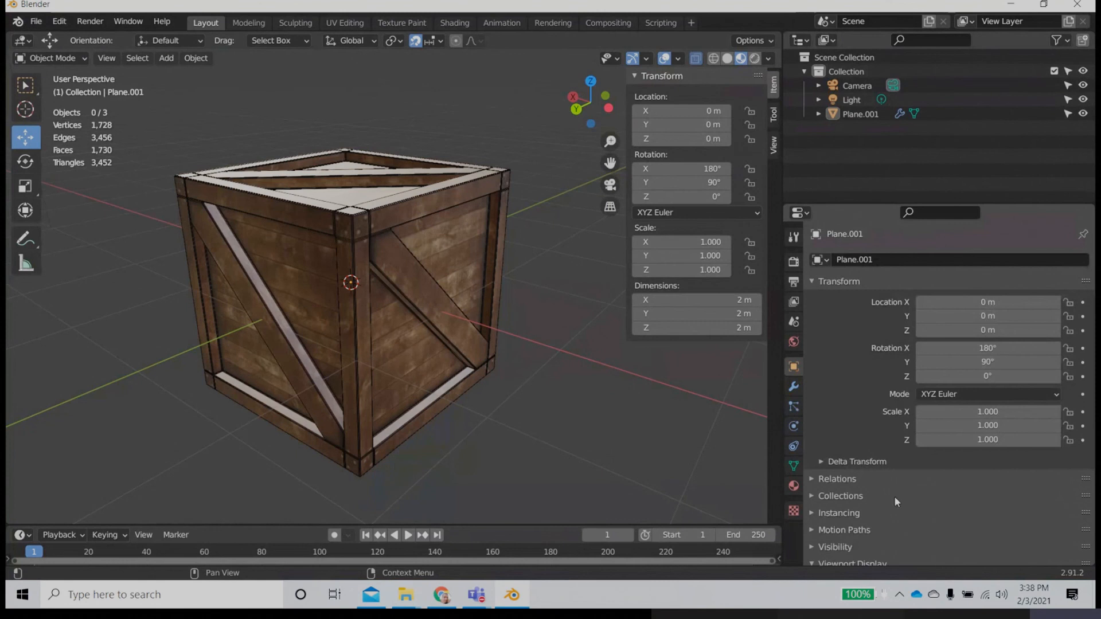
{"action": "scroll", "coordinate": [896, 501], "scroll_direction": "down", "scroll_amount": 6}
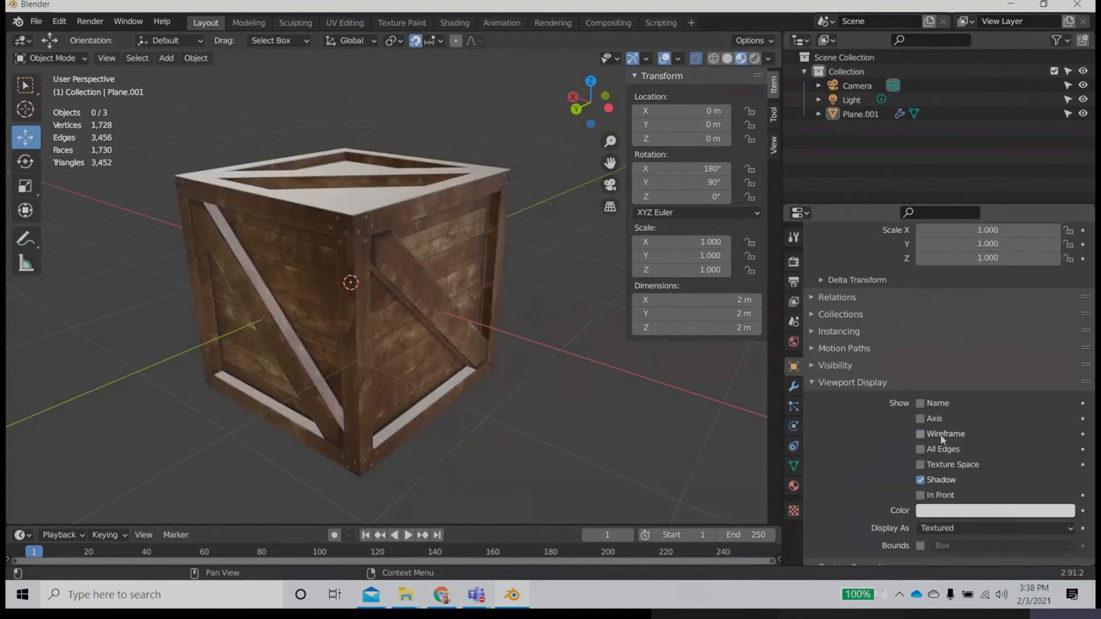
{"action": "scroll", "coordinate": [483, 464], "scroll_direction": "down", "scroll_amount": 5}
{"action": "middle_click_drag", "start_coordinate": [439, 388], "coordinate": [376, 336]}
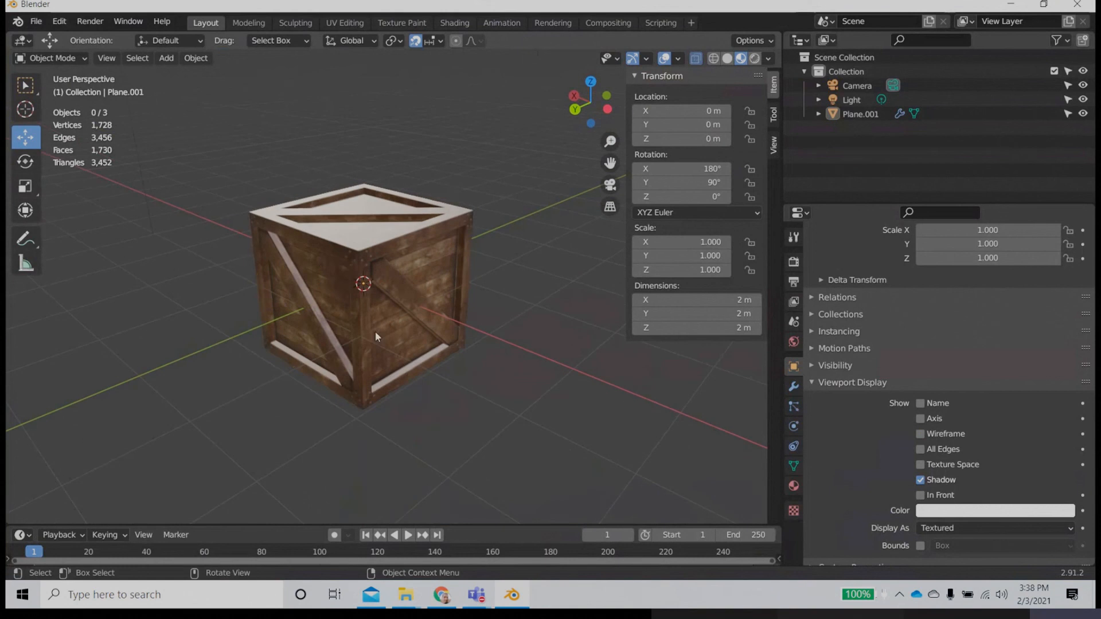
Step: Select the crate and compare its mesh statistics with 2 and 3 bevel segments, leaving the modifier at 3
{"action": "left_click", "coordinate": [376, 336]}
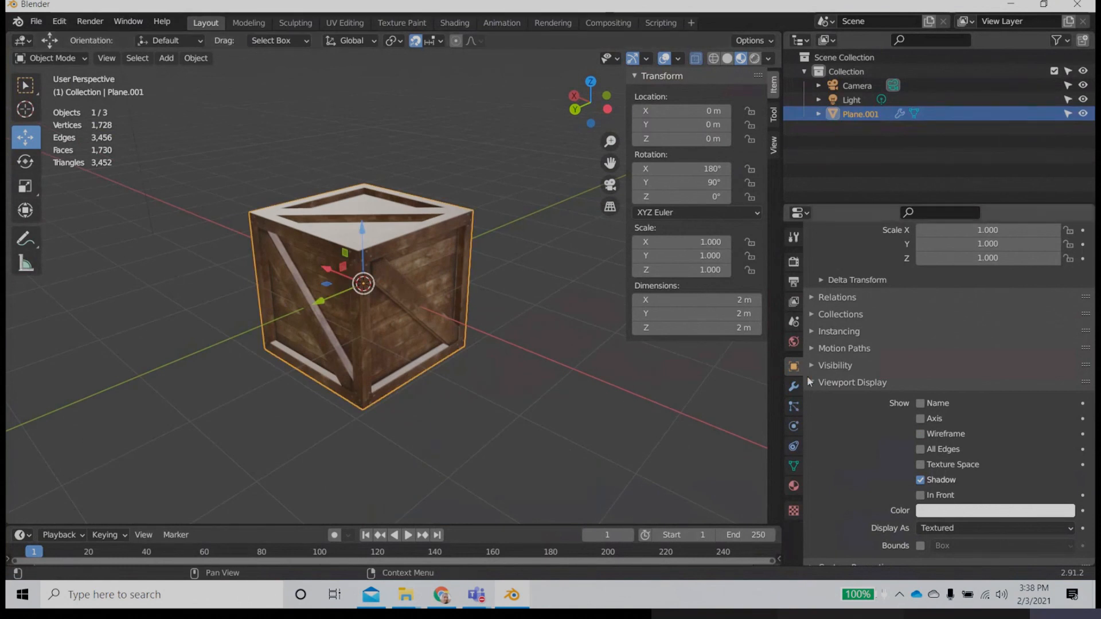
{"action": "left_click", "coordinate": [794, 386]}
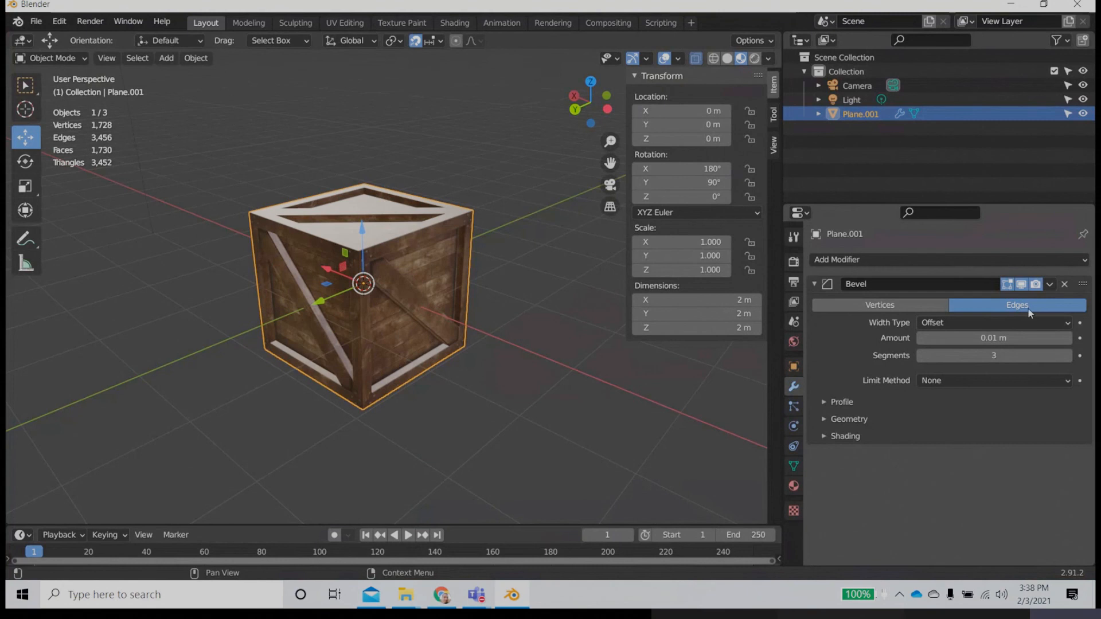
{"action": "left_click", "coordinate": [920, 356]}
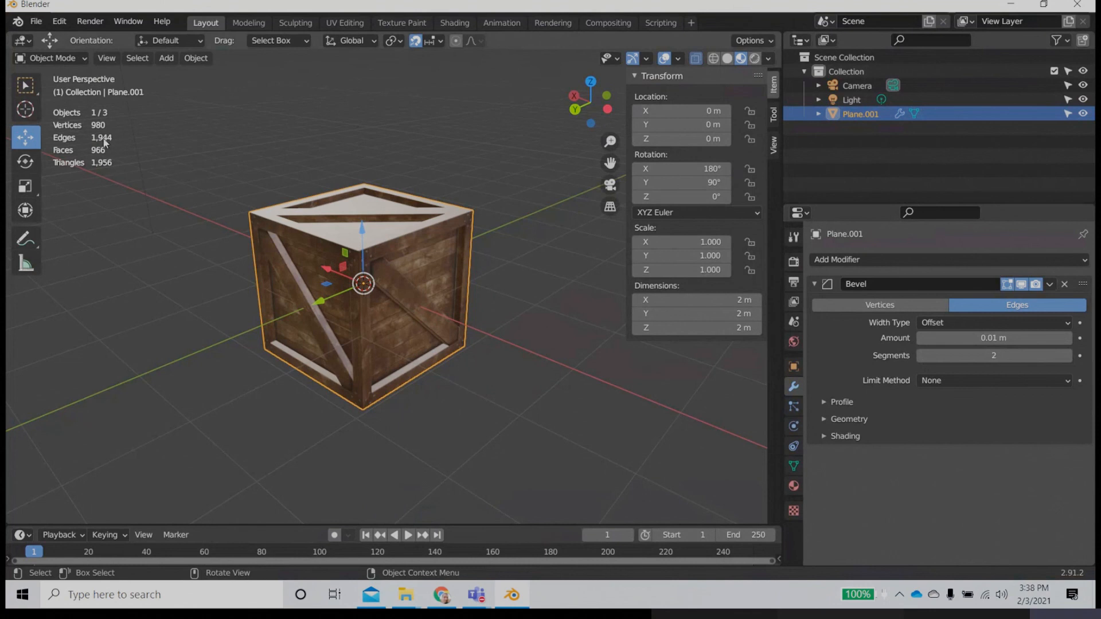
{"action": "left_click", "coordinate": [1068, 356]}
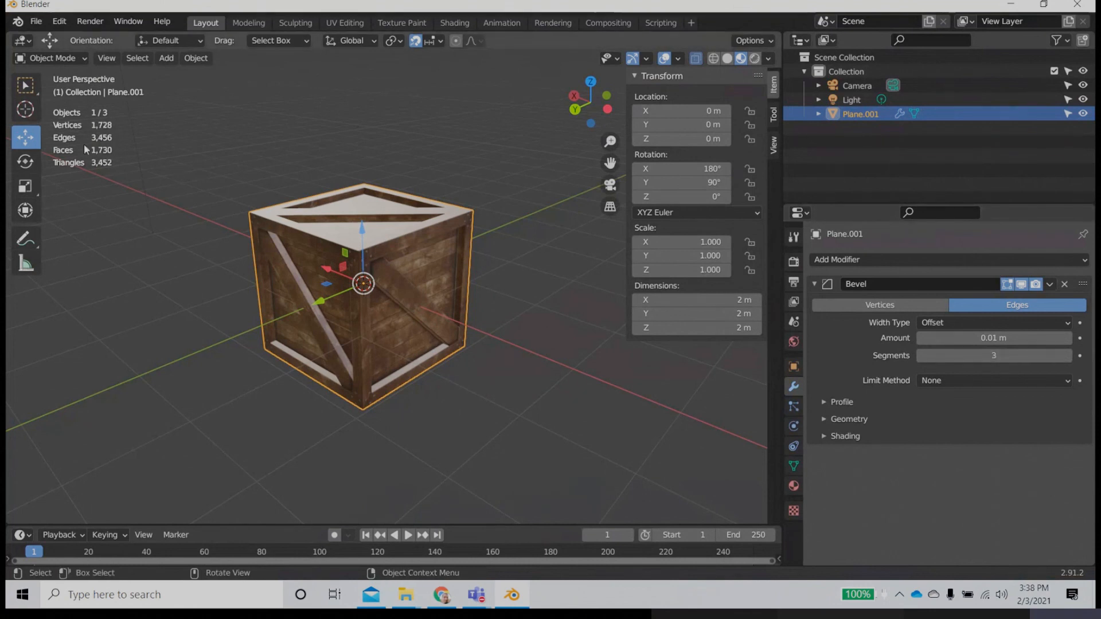
Step: Examine the shading of the crate's bevelled upper corner and edges up close
{"action": "middle_click_drag", "start_coordinate": [353, 329], "coordinate": [386, 361]}
{"action": "scroll", "coordinate": [385, 361], "scroll_direction": "up", "scroll_amount": 5}
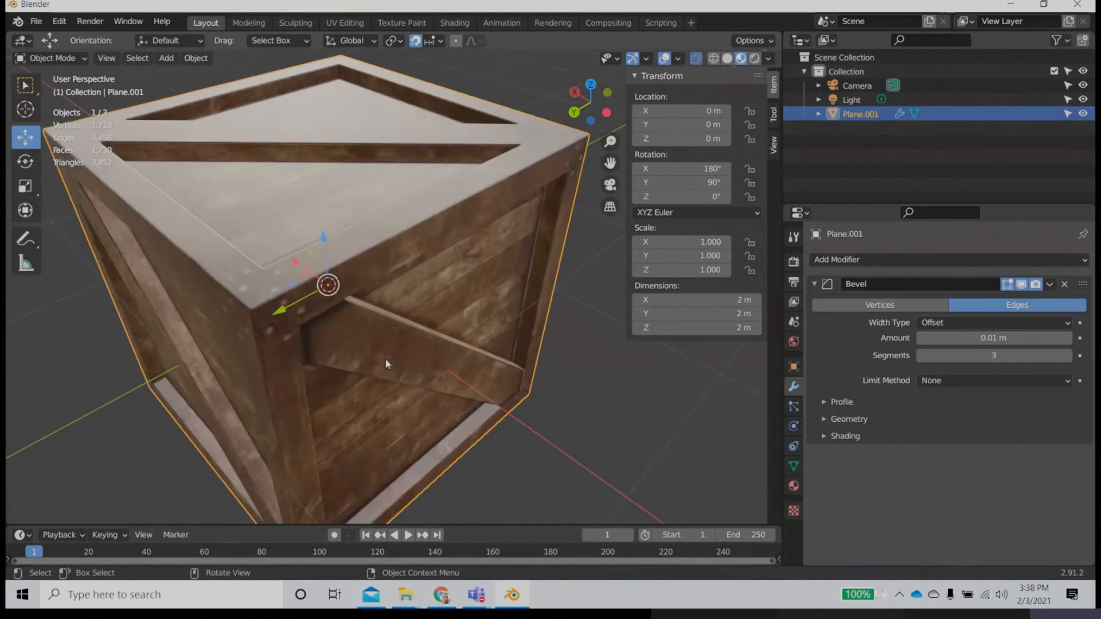
{"action": "scroll", "coordinate": [387, 343], "scroll_direction": "down", "scroll_amount": 6}
{"action": "scroll", "coordinate": [387, 339], "scroll_direction": "up", "scroll_amount": 5}
{"action": "middle_click_drag", "start_coordinate": [383, 336], "coordinate": [347, 234]}
{"action": "scroll", "coordinate": [347, 235], "scroll_direction": "up", "scroll_amount": 5}
{"action": "scroll", "coordinate": [351, 237], "scroll_direction": "down", "scroll_amount": 5}
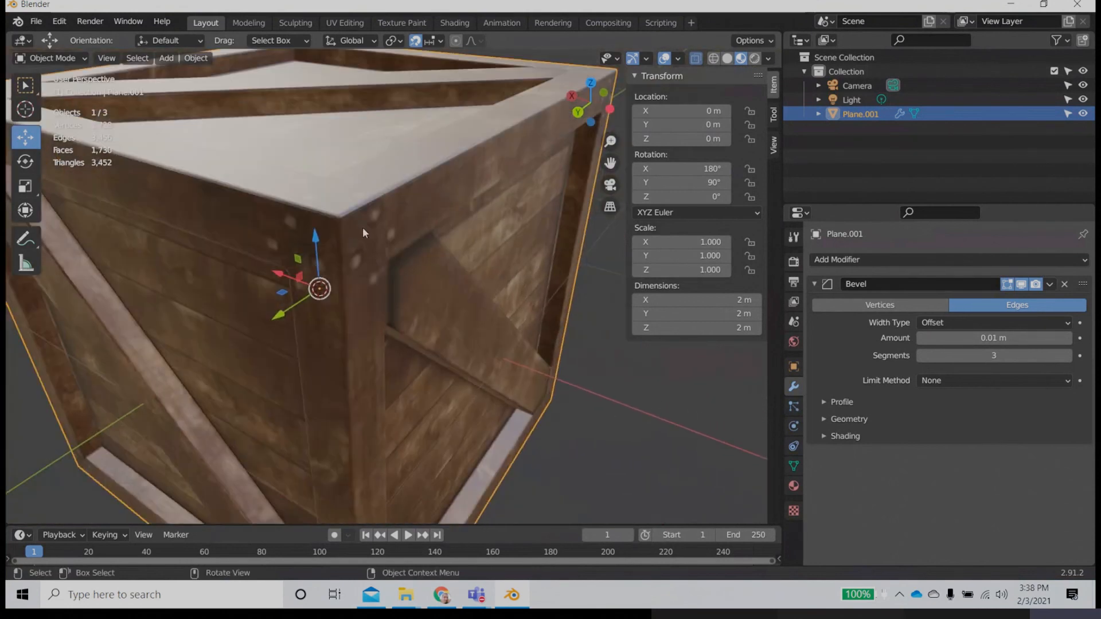
{"action": "scroll", "coordinate": [346, 228], "scroll_direction": "up", "scroll_amount": 5}
{"action": "scroll", "coordinate": [354, 232], "scroll_direction": "down", "scroll_amount": 5}
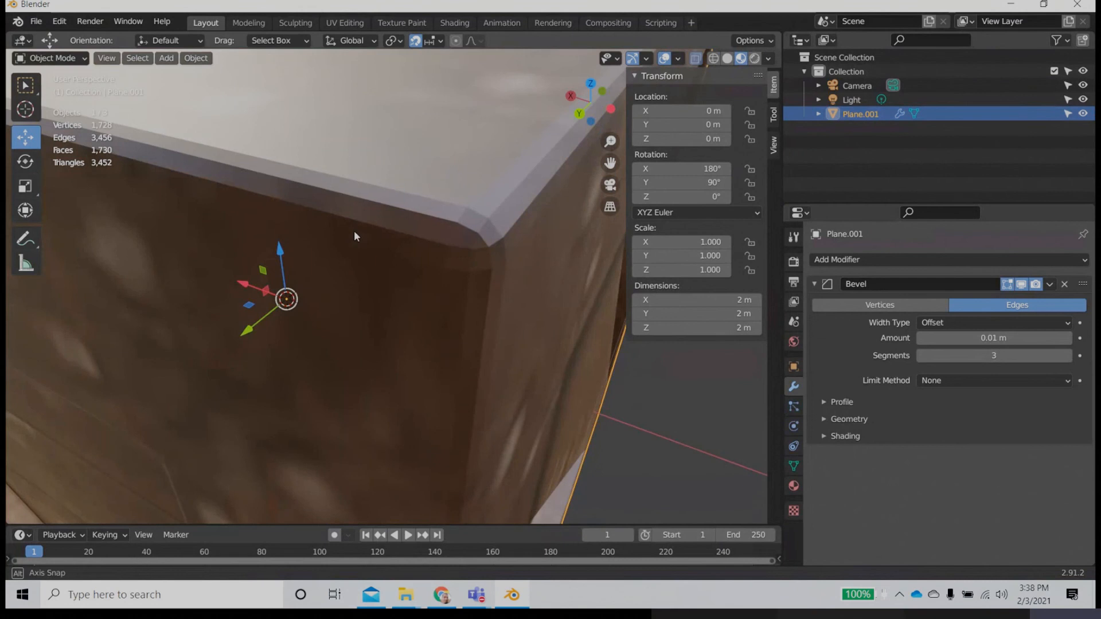
{"action": "middle_click_drag", "start_coordinate": [355, 232], "coordinate": [513, 232]}
{"action": "scroll", "coordinate": [494, 229], "scroll_direction": "down", "scroll_amount": 5}
{"action": "scroll", "coordinate": [494, 229], "scroll_direction": "up", "scroll_amount": 2}
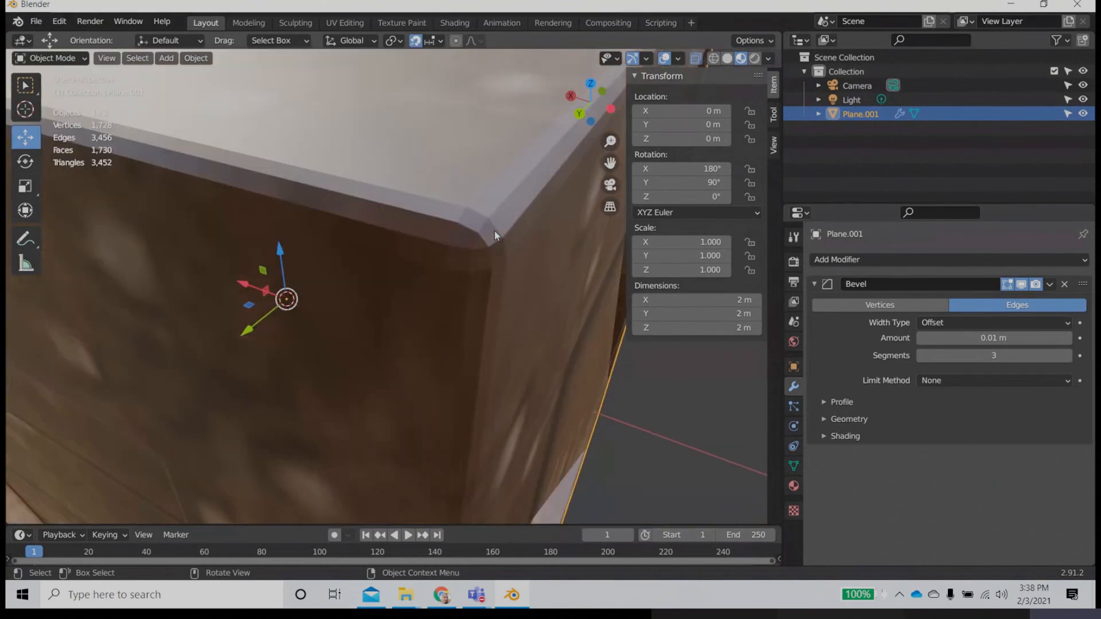
Step: Apply Shade Smooth to the crate and check its edges from near and far
{"action": "left_click", "coordinate": [196, 58]}
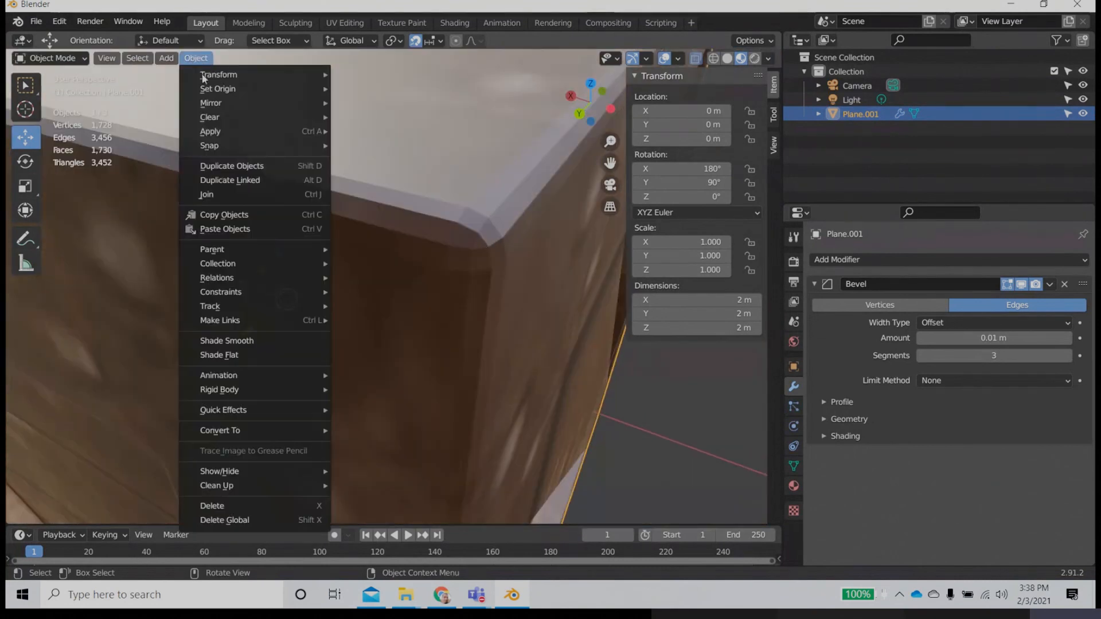
{"action": "left_click", "coordinate": [258, 349]}
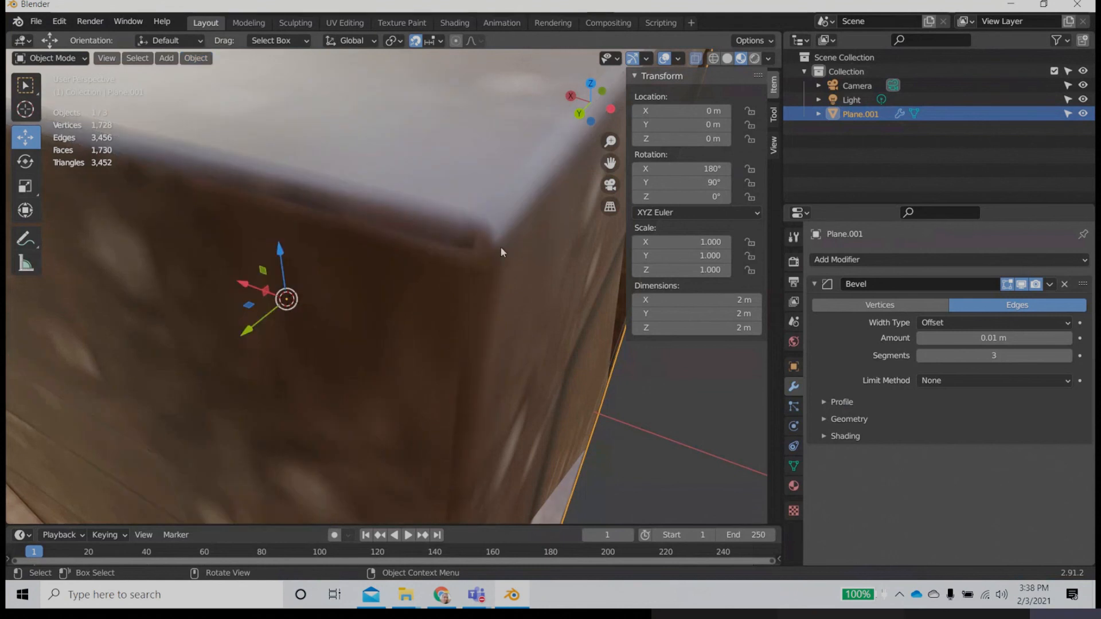
{"action": "scroll", "coordinate": [405, 301], "scroll_direction": "down", "scroll_amount": 4}
{"action": "mouse_move", "coordinate": [405, 297]}
{"action": "middle_mouse_down"}
{"action": "mouse_move", "coordinate": [394, 331]}
{"action": "mouse_move", "coordinate": [371, 294]}
{"action": "mouse_move", "coordinate": [438, 259]}
{"action": "mouse_move", "coordinate": [341, 319]}
{"action": "mouse_move", "coordinate": [340, 271]}
{"action": "mouse_move", "coordinate": [430, 280]}
{"action": "mouse_move", "coordinate": [434, 304]}
{"action": "mouse_move", "coordinate": [418, 305]}
{"action": "middle_mouse_up"}
{"action": "scroll", "coordinate": [405, 302], "scroll_direction": "up", "scroll_amount": 3}
{"action": "scroll", "coordinate": [393, 331], "scroll_direction": "down", "scroll_amount": 8}
{"action": "scroll", "coordinate": [444, 283], "scroll_direction": "down", "scroll_amount": 3}
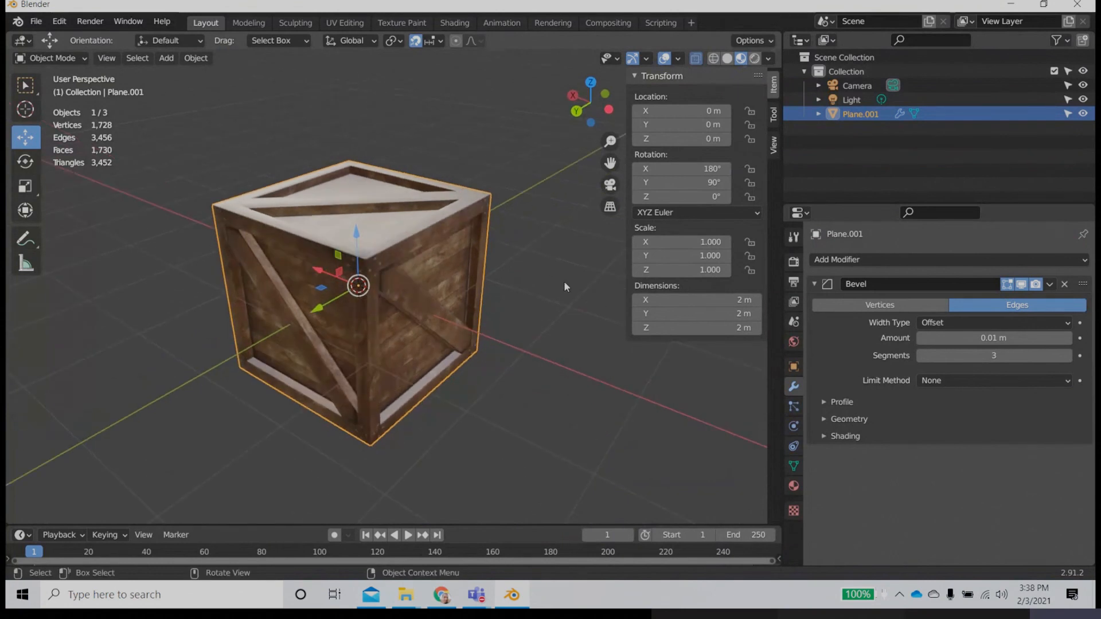
Step: Switch to the Shading workspace, framing the crate's top corner and its material nodes
{"action": "left_click", "coordinate": [462, 24]}
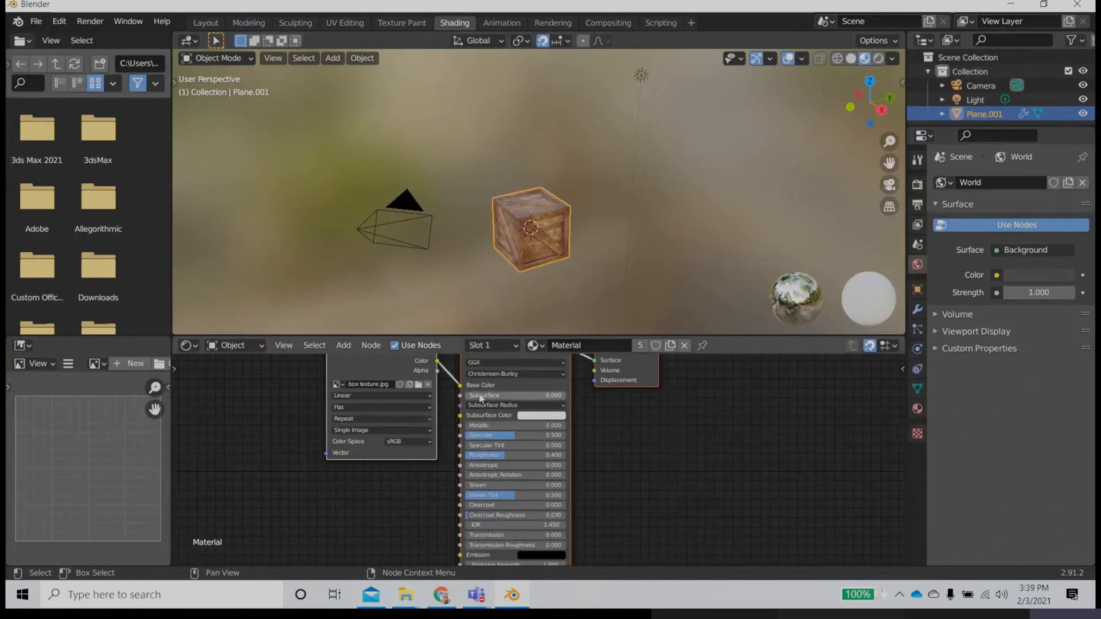
{"action": "scroll", "coordinate": [491, 445], "scroll_direction": "down", "scroll_amount": 1}
{"action": "left_click_drag", "start_coordinate": [439, 407], "coordinate": [448, 388]}
{"action": "scroll", "coordinate": [533, 293], "scroll_direction": "up", "scroll_amount": 6}
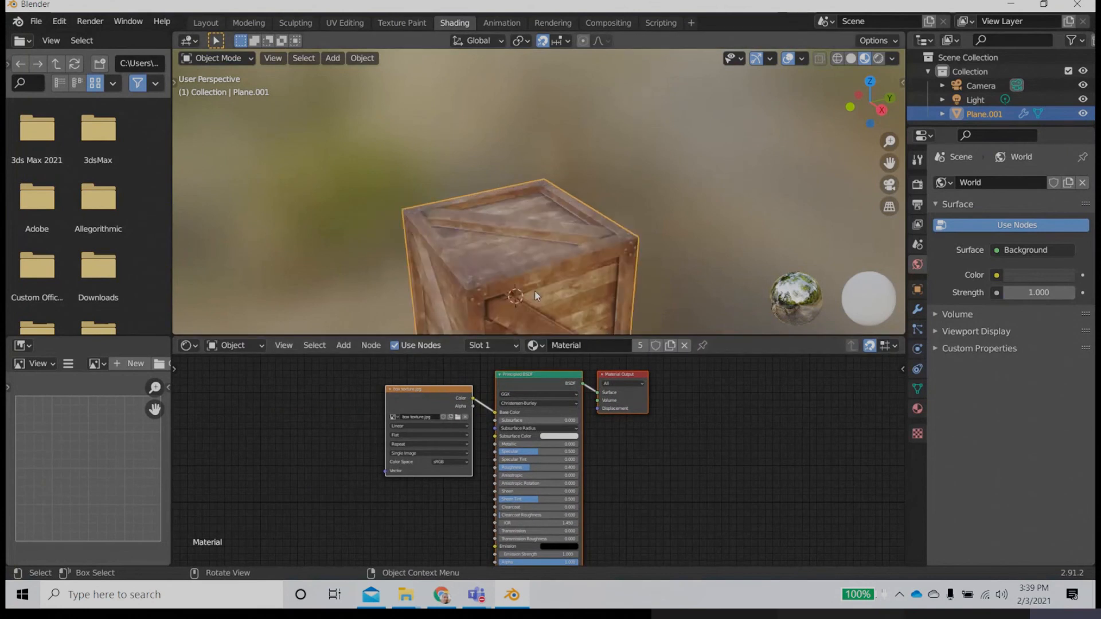
{"action": "middle_click_drag", "start_coordinate": [551, 299], "coordinate": [555, 200]}
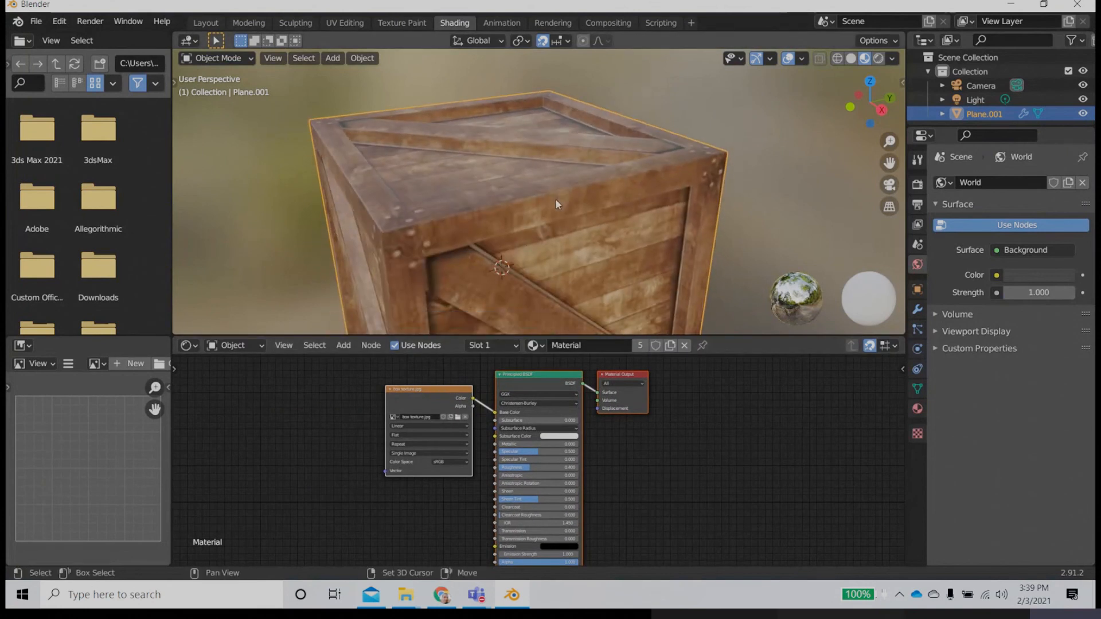
Step: Set the crate material's Principled BSDF specular to 0.115 and roughness to 0.749
{"action": "scroll", "coordinate": [535, 459], "scroll_direction": "up", "scroll_amount": 3}
{"action": "scroll", "coordinate": [535, 460], "scroll_direction": "up", "scroll_amount": 2}
{"action": "left_click_drag", "start_coordinate": [532, 442], "coordinate": [459, 443]}
{"action": "left_click_drag", "start_coordinate": [498, 479], "coordinate": [565, 479]}
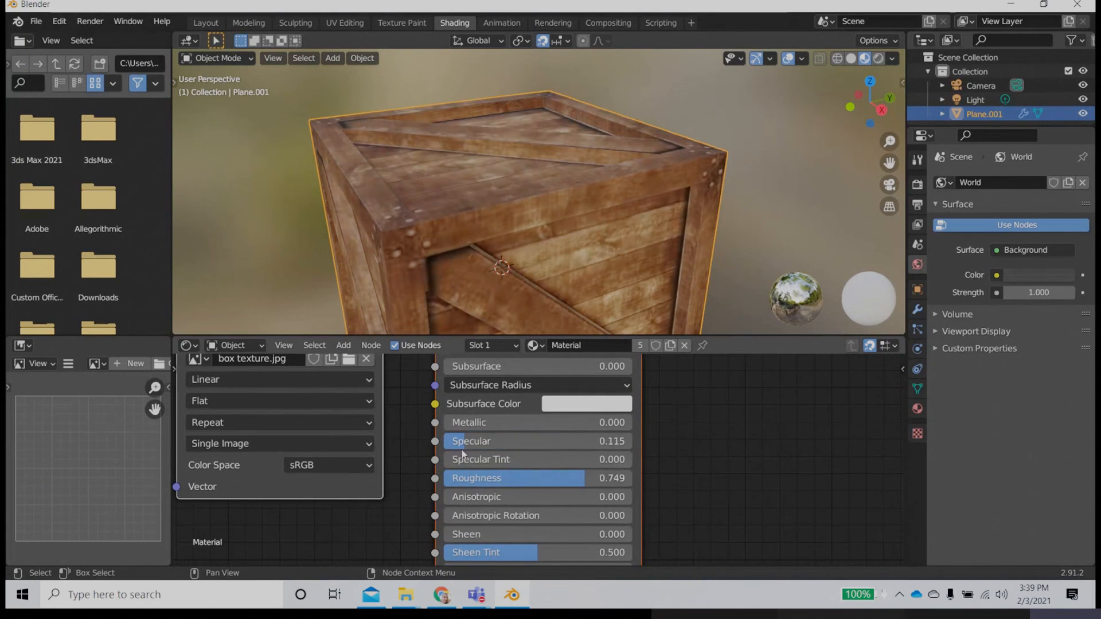
Step: Reposition the box texture.jpg image node beside the lower inputs of the Principled BSDF, leaving space between them
{"action": "scroll", "coordinate": [456, 449], "scroll_direction": "down", "scroll_amount": 4}
{"action": "scroll", "coordinate": [455, 447], "scroll_direction": "down", "scroll_amount": 2}
{"action": "middle_click_drag", "start_coordinate": [444, 443], "coordinate": [415, 508]}
{"action": "left_click_drag", "start_coordinate": [381, 419], "coordinate": [318, 473]}
{"action": "left_click", "coordinate": [419, 390]}
{"action": "middle_click_drag", "start_coordinate": [452, 478], "coordinate": [466, 392]}
{"action": "scroll", "coordinate": [459, 477], "scroll_direction": "up", "scroll_amount": 3}
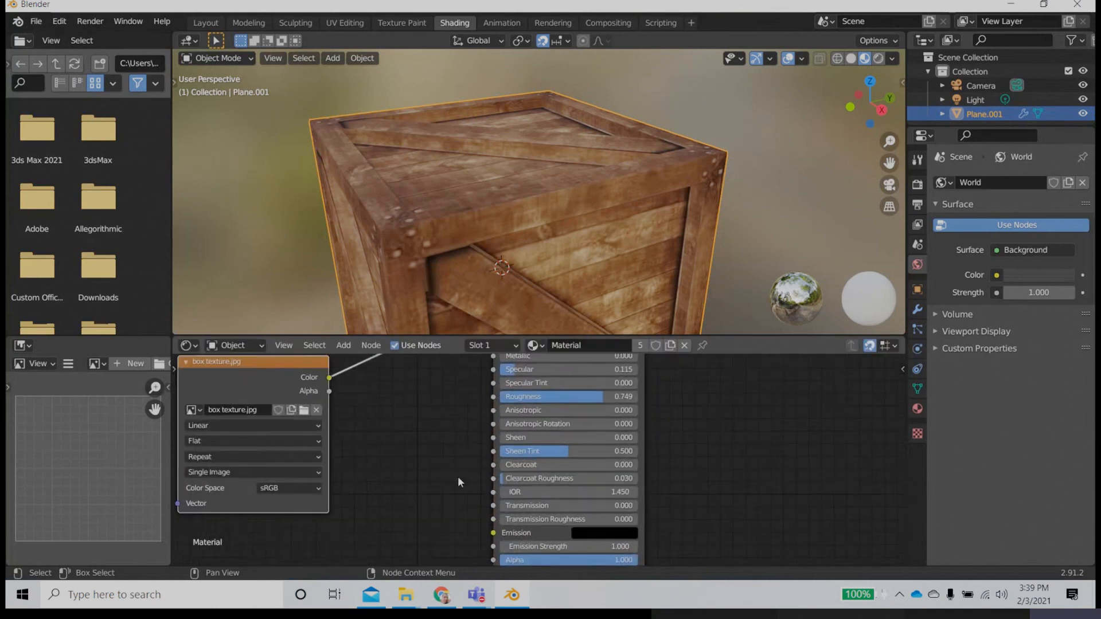
{"action": "middle_click_drag", "start_coordinate": [458, 478], "coordinate": [501, 469]}
{"action": "scroll", "coordinate": [502, 469], "scroll_direction": "down", "scroll_amount": 1}
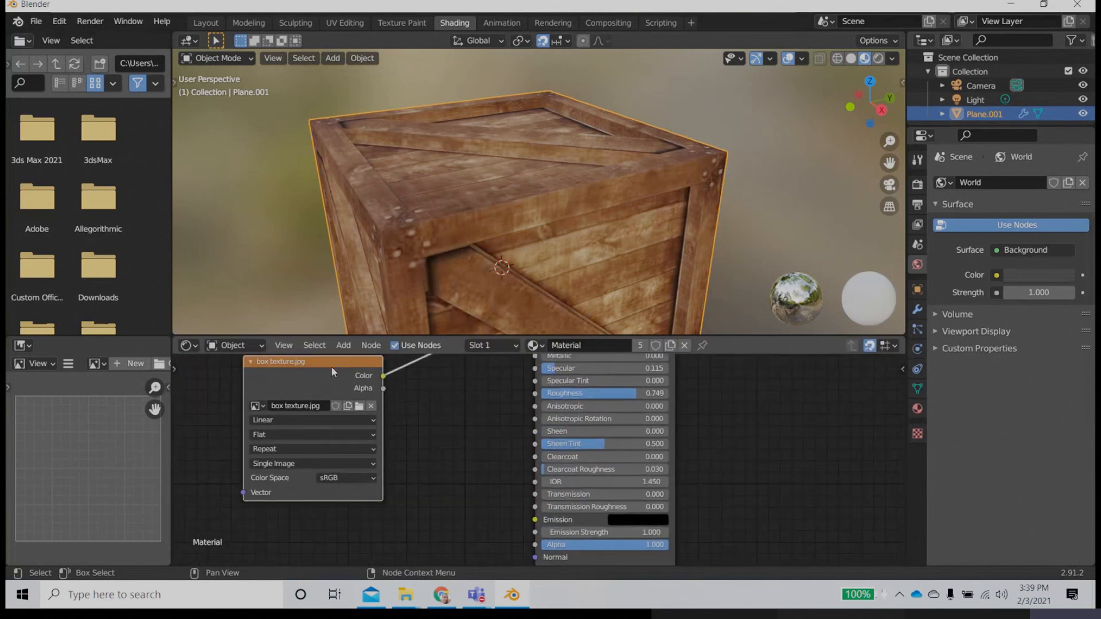
{"action": "left_click_drag", "start_coordinate": [331, 366], "coordinate": [355, 424]}
{"action": "middle_click_drag", "start_coordinate": [488, 493], "coordinate": [487, 445]}
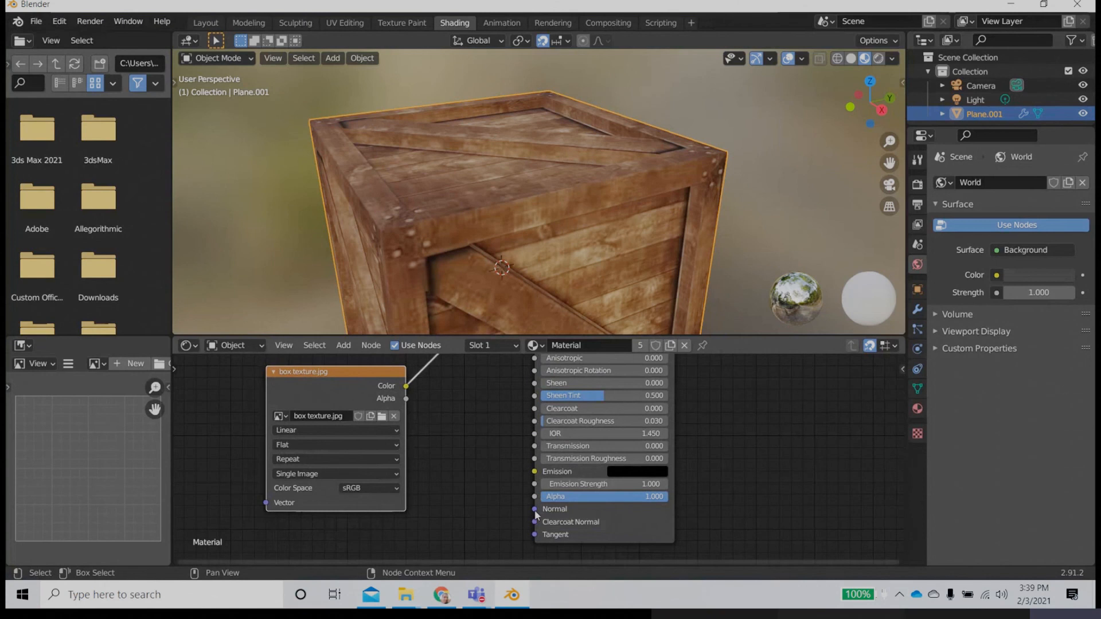
Step: Add a Bump node between the image node and the Principled BSDF, connecting its Normal output to the shader's Normal input
{"action": "key", "text": "shift+a"}
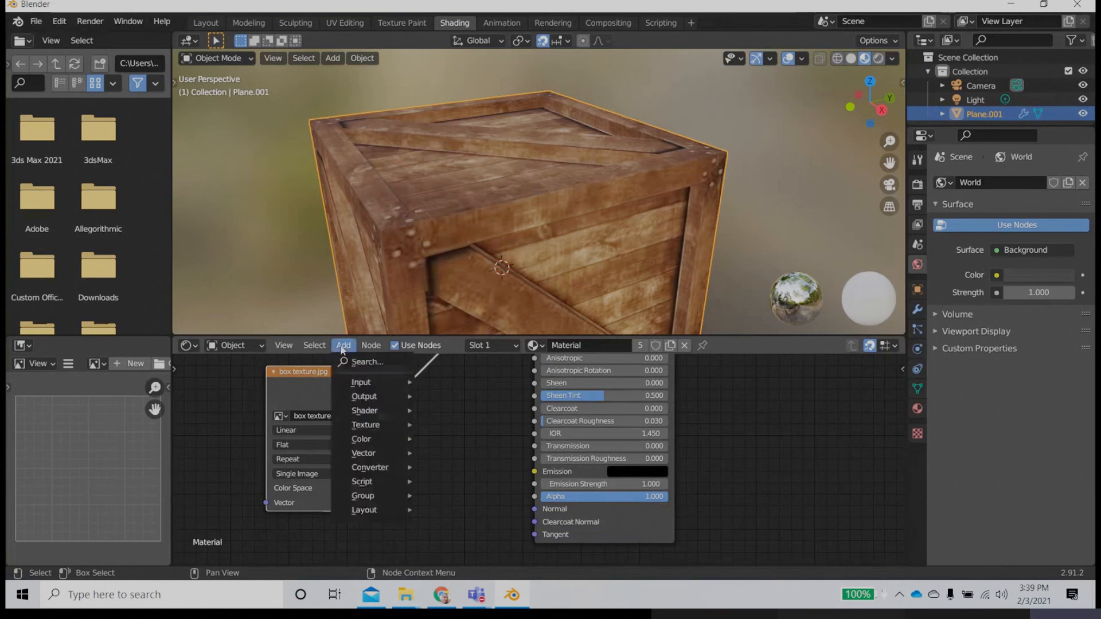
{"action": "left_click", "coordinate": [368, 360]}
{"action": "type", "text": "bu"}
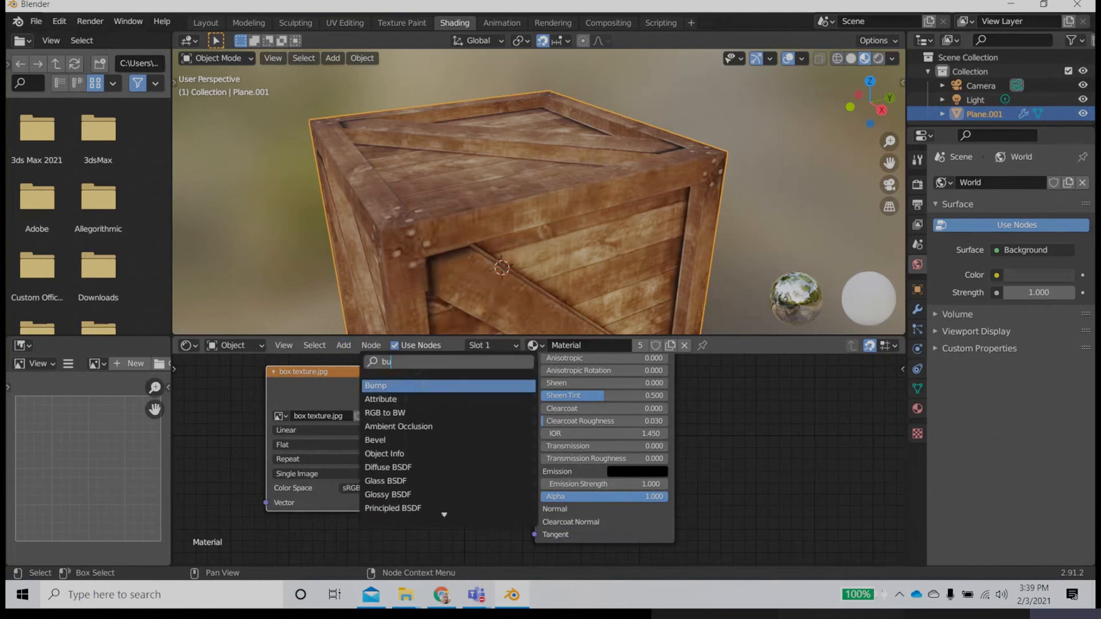
{"action": "left_click", "coordinate": [423, 384]}
{"action": "left_click", "coordinate": [482, 430]}
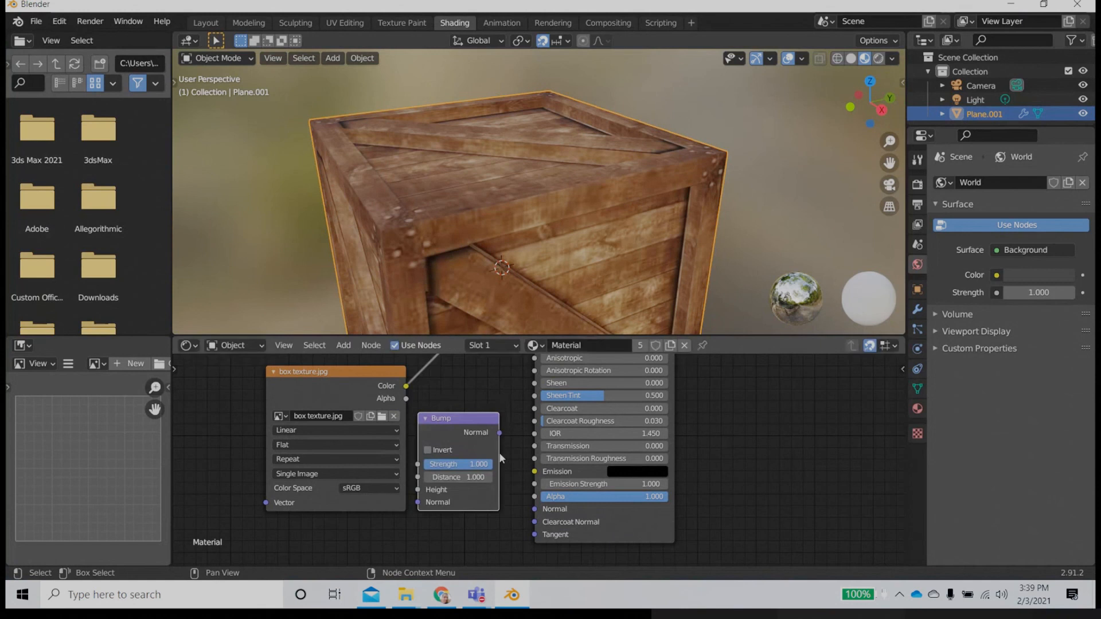
{"action": "left_click_drag", "start_coordinate": [497, 440], "coordinate": [512, 450]}
{"action": "left_click_drag", "start_coordinate": [554, 523], "coordinate": [550, 511]}
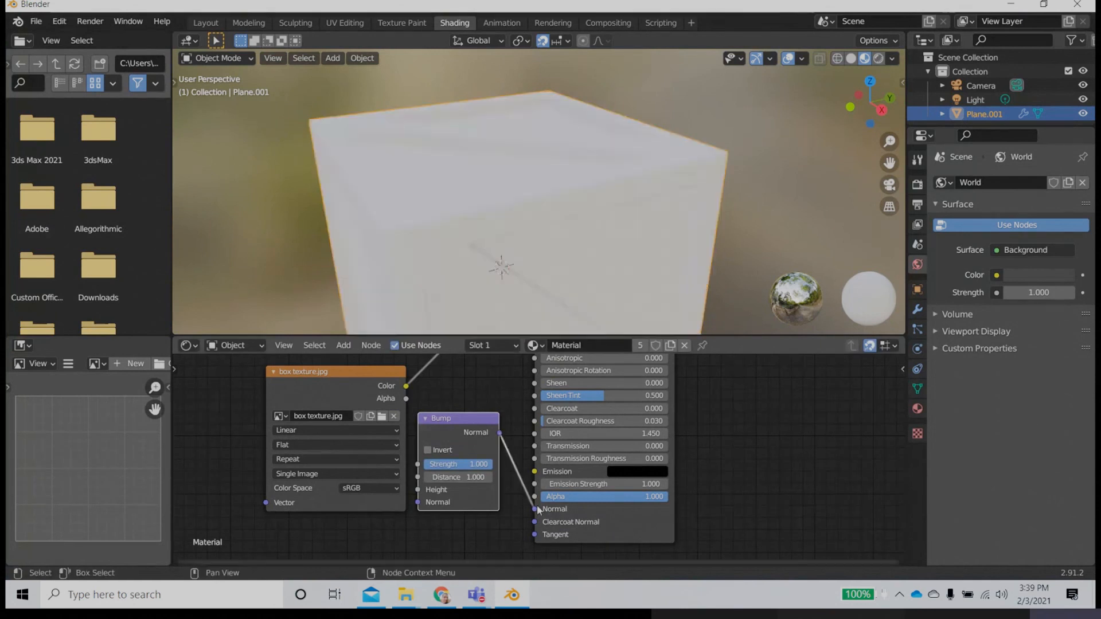
Step: Connect the box texture.jpg Color output to the Bump node's Height input and set the bump strength to 0.587
{"action": "left_click_drag", "start_coordinate": [342, 373], "coordinate": [283, 384]}
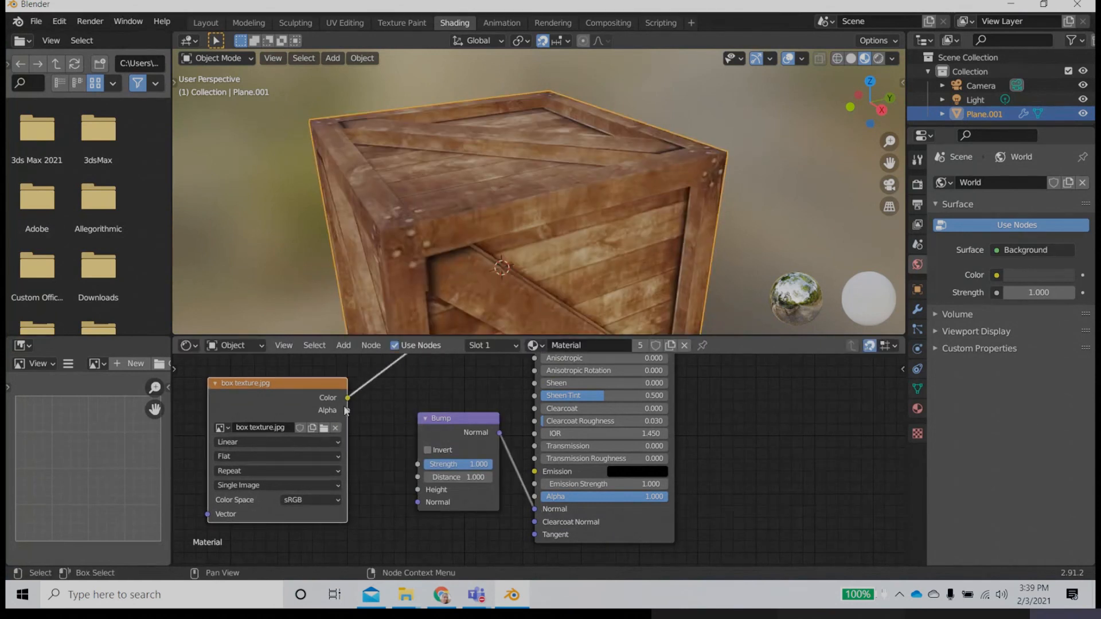
{"action": "left_click_drag", "start_coordinate": [347, 403], "coordinate": [417, 490]}
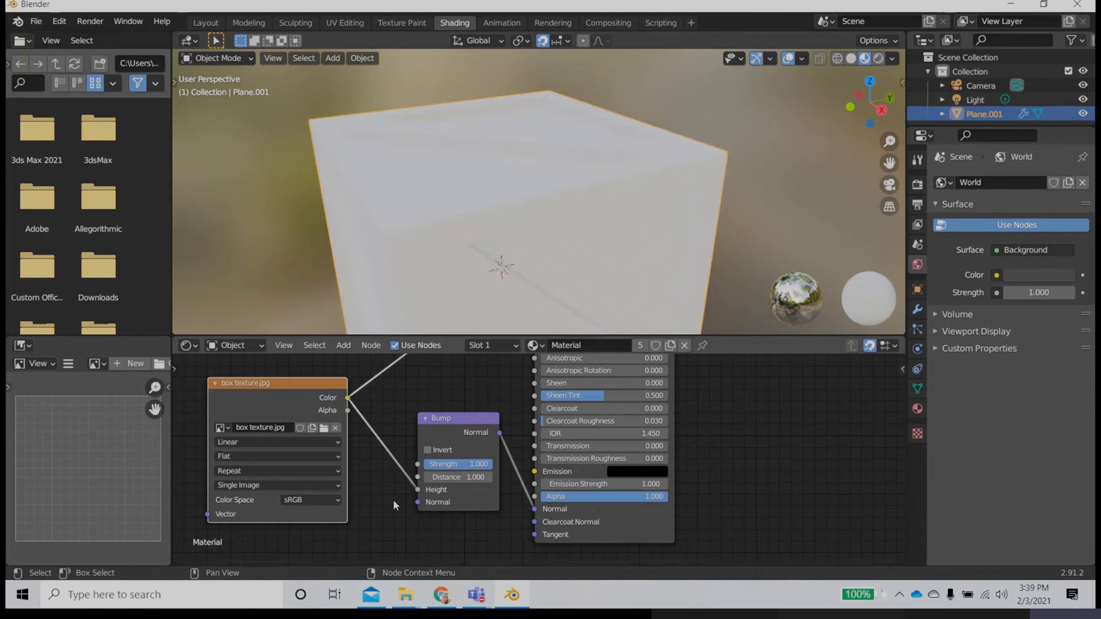
{"action": "mouse_move", "coordinate": [479, 464]}
{"action": "left_mouse_down"}
{"action": "mouse_move", "coordinate": [450, 463]}
{"action": "mouse_move", "coordinate": [467, 464]}
{"action": "left_mouse_up"}
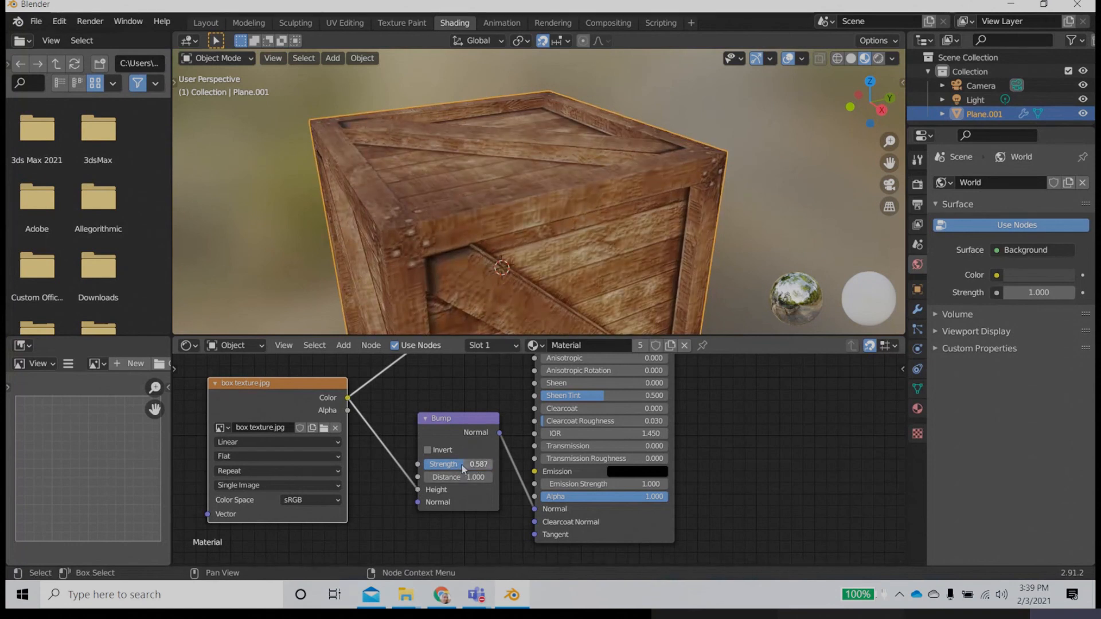
Step: Examine the bump detail on the crate's wood, planks and corner from several angles and distances
{"action": "scroll", "coordinate": [566, 219], "scroll_direction": "down", "scroll_amount": 2}
{"action": "scroll", "coordinate": [569, 260], "scroll_direction": "up", "scroll_amount": 3}
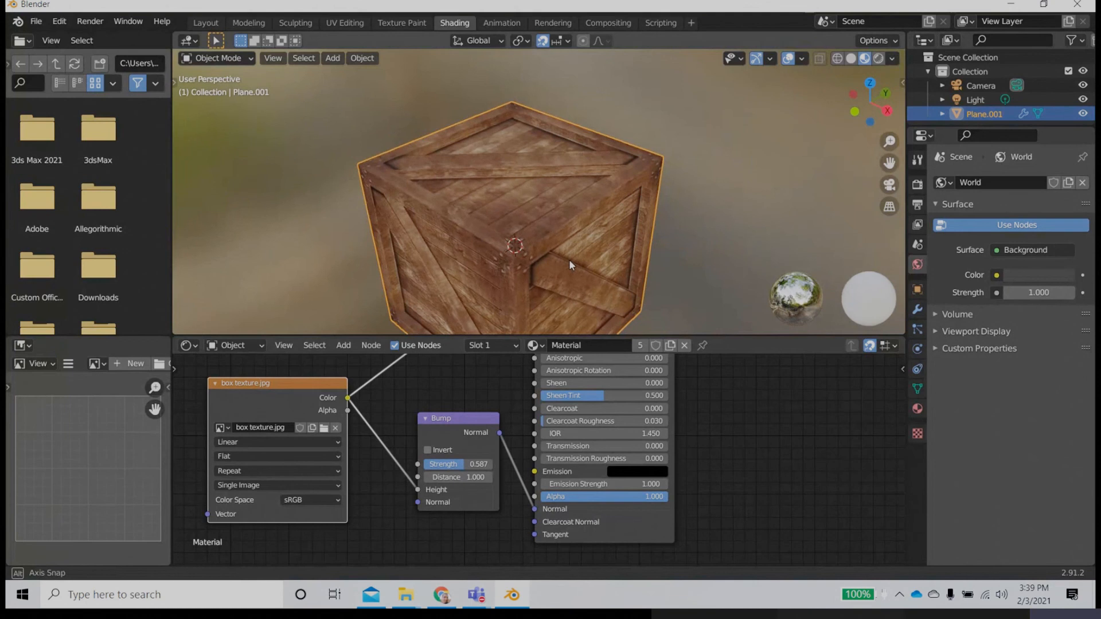
{"action": "scroll", "coordinate": [569, 259], "scroll_direction": "up", "scroll_amount": 2}
{"action": "middle_click_drag", "start_coordinate": [568, 259], "coordinate": [591, 234]}
{"action": "scroll", "coordinate": [590, 233], "scroll_direction": "down", "scroll_amount": 3}
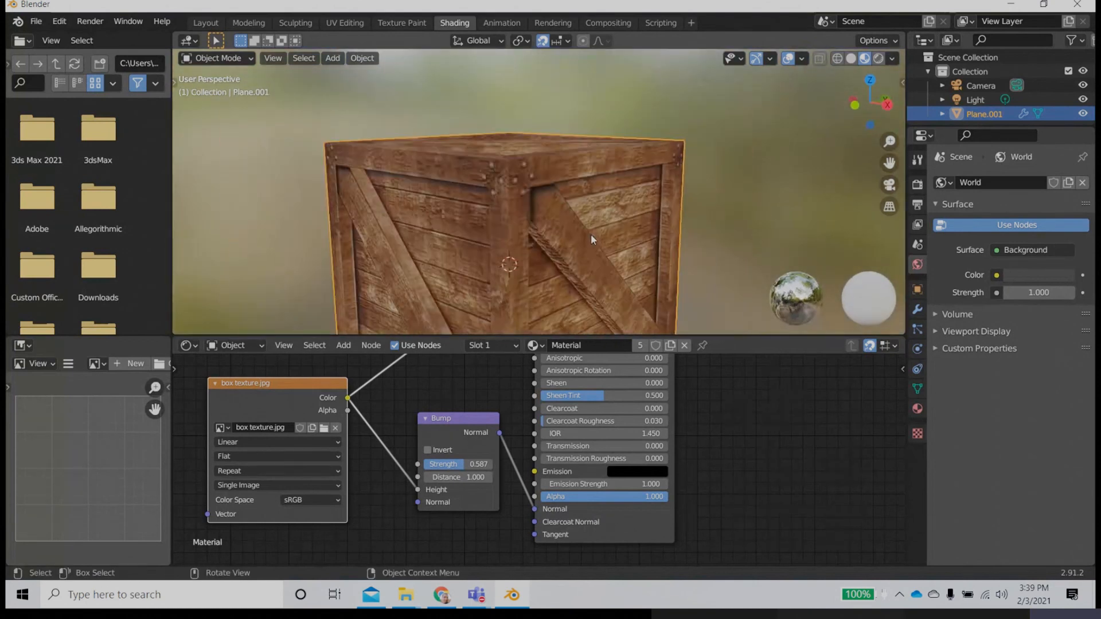
{"action": "scroll", "coordinate": [584, 252], "scroll_direction": "up", "scroll_amount": 2}
{"action": "scroll", "coordinate": [584, 274], "scroll_direction": "up", "scroll_amount": 2}
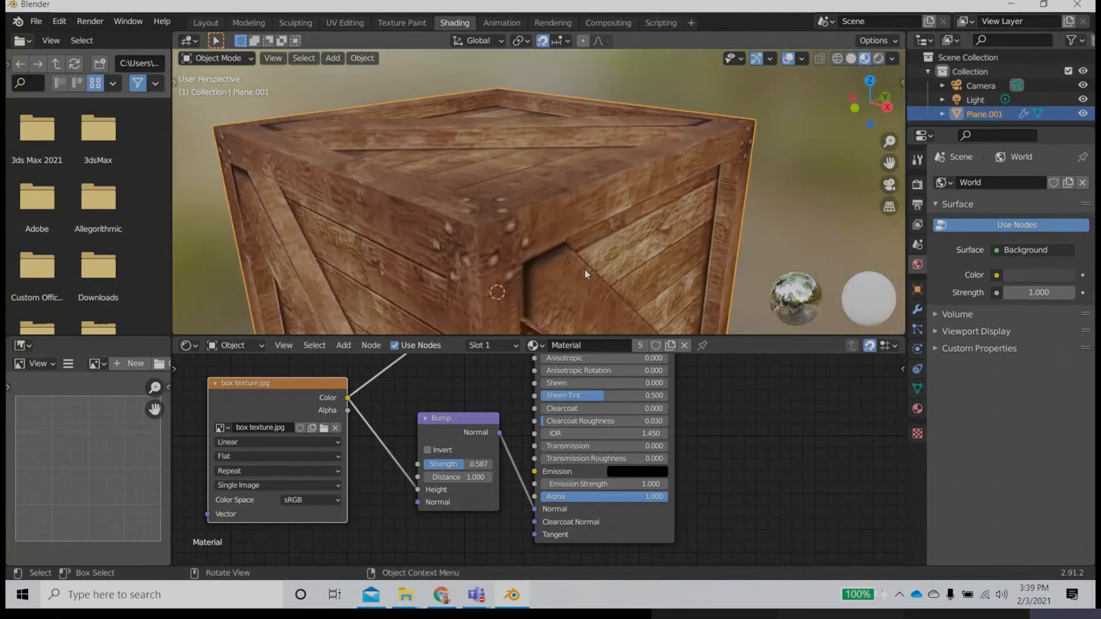
{"action": "scroll", "coordinate": [585, 273], "scroll_direction": "down", "scroll_amount": 3}
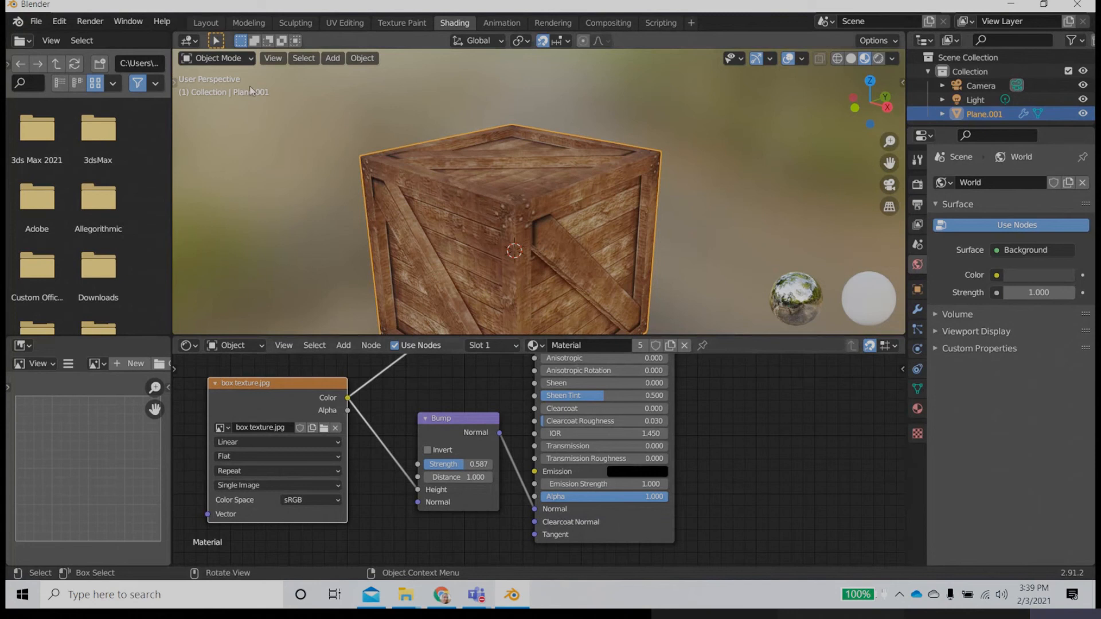
Step: Switch to the Layout workspace and view the whole crate from different sides
{"action": "left_click", "coordinate": [201, 23]}
{"action": "middle_click_drag", "start_coordinate": [398, 408], "coordinate": [381, 402]}
{"action": "scroll", "coordinate": [381, 402], "scroll_direction": "up", "scroll_amount": 2}
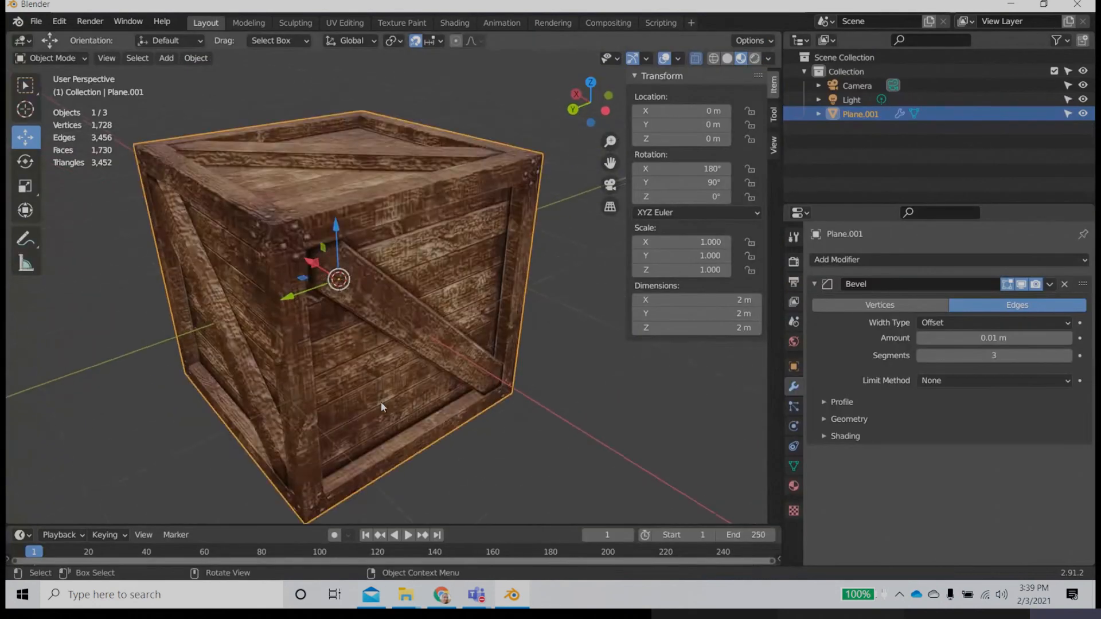
{"action": "middle_click_drag", "start_coordinate": [576, 415], "coordinate": [433, 423]}
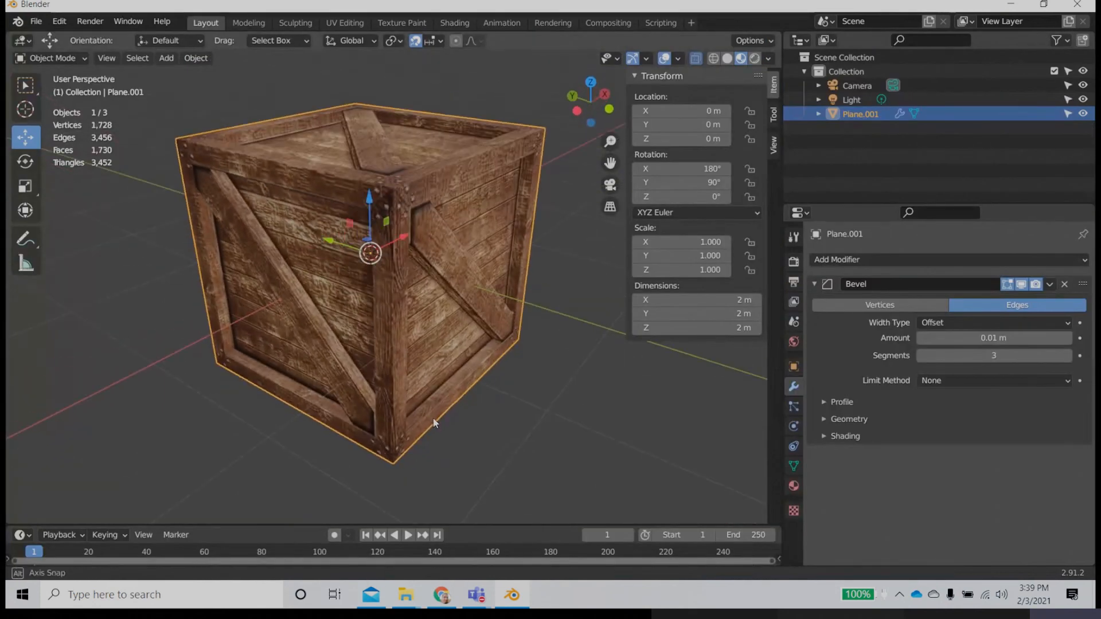
Step: Check the crate in Rendered viewport shading, then return the viewport to Material Preview
{"action": "left_click", "coordinate": [754, 58]}
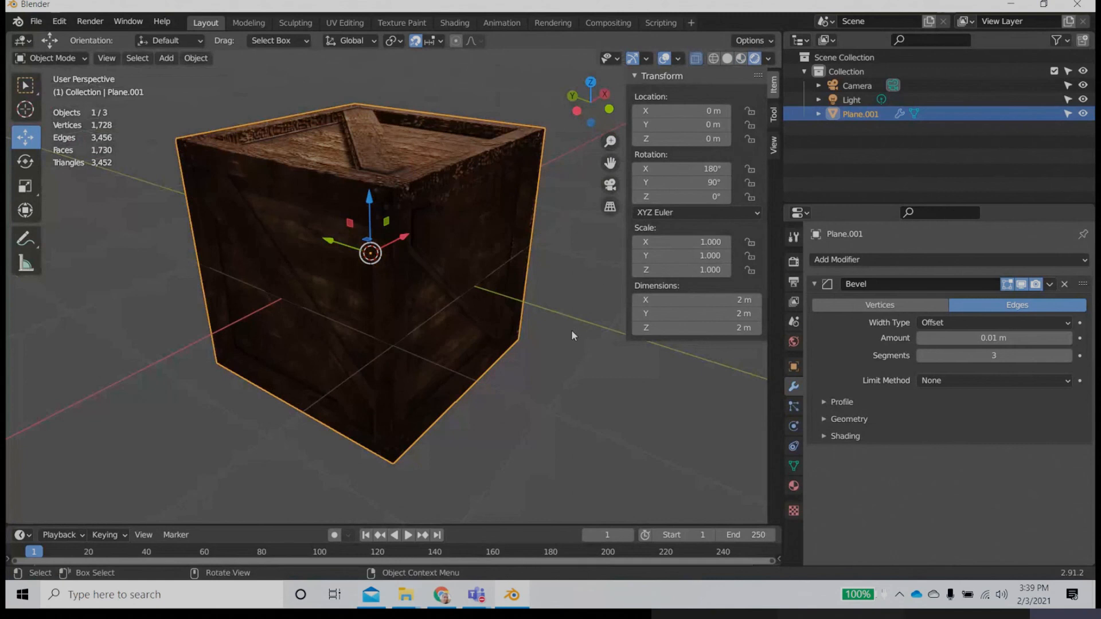
{"action": "mouse_move", "coordinate": [571, 329]}
{"action": "middle_mouse_down"}
{"action": "mouse_move", "coordinate": [473, 362]}
{"action": "mouse_move", "coordinate": [468, 387]}
{"action": "mouse_move", "coordinate": [495, 272]}
{"action": "mouse_move", "coordinate": [448, 329]}
{"action": "middle_mouse_up"}
{"action": "left_click", "coordinate": [741, 58]}
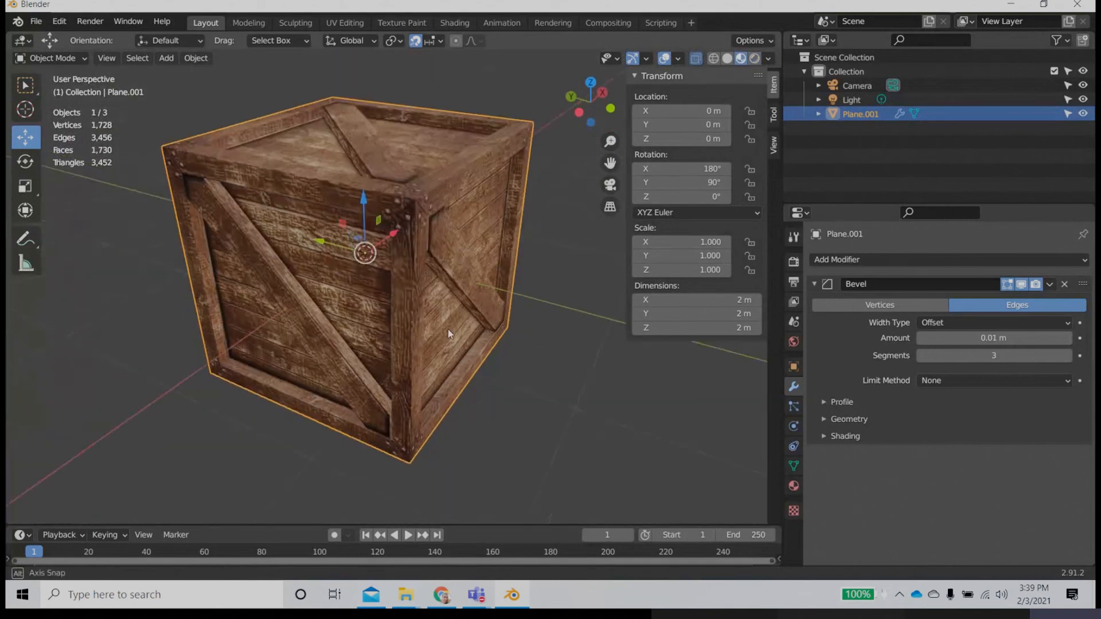